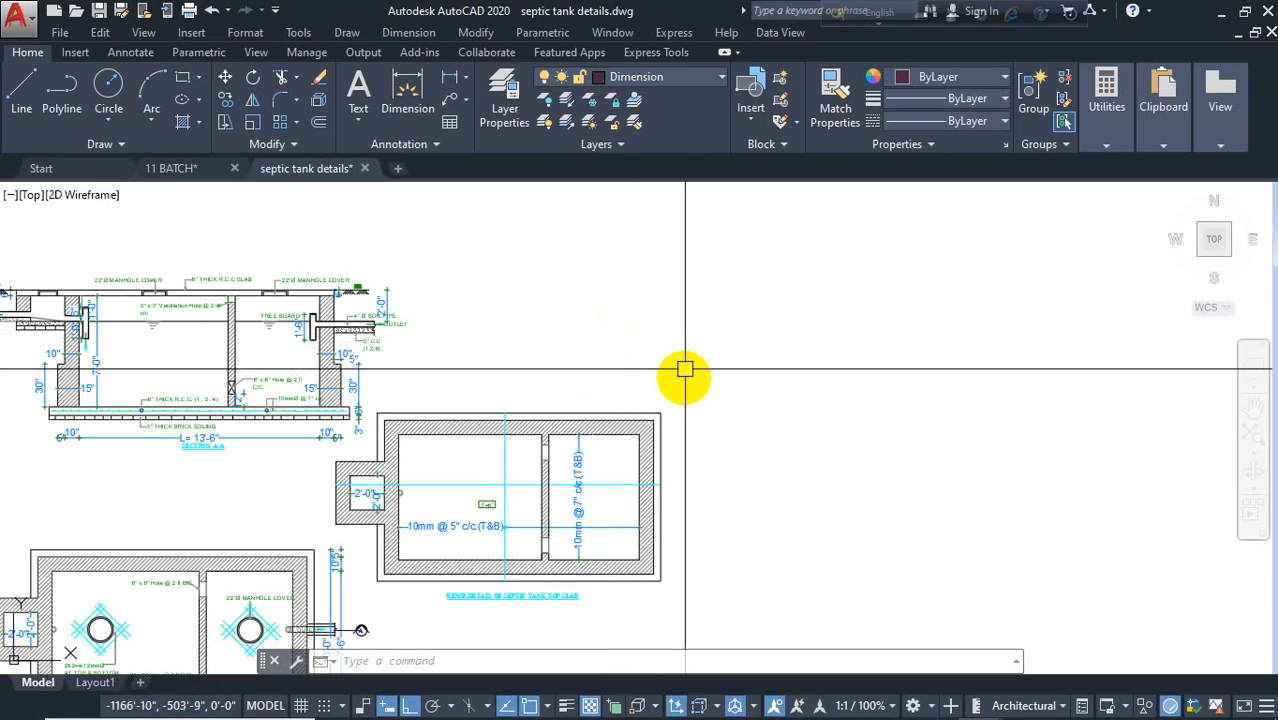
Step: Examine the existing septic tank section A-A, the tank plan and the top slab reinforcement detail
middle_click_drag(593, 478, 702, 422)
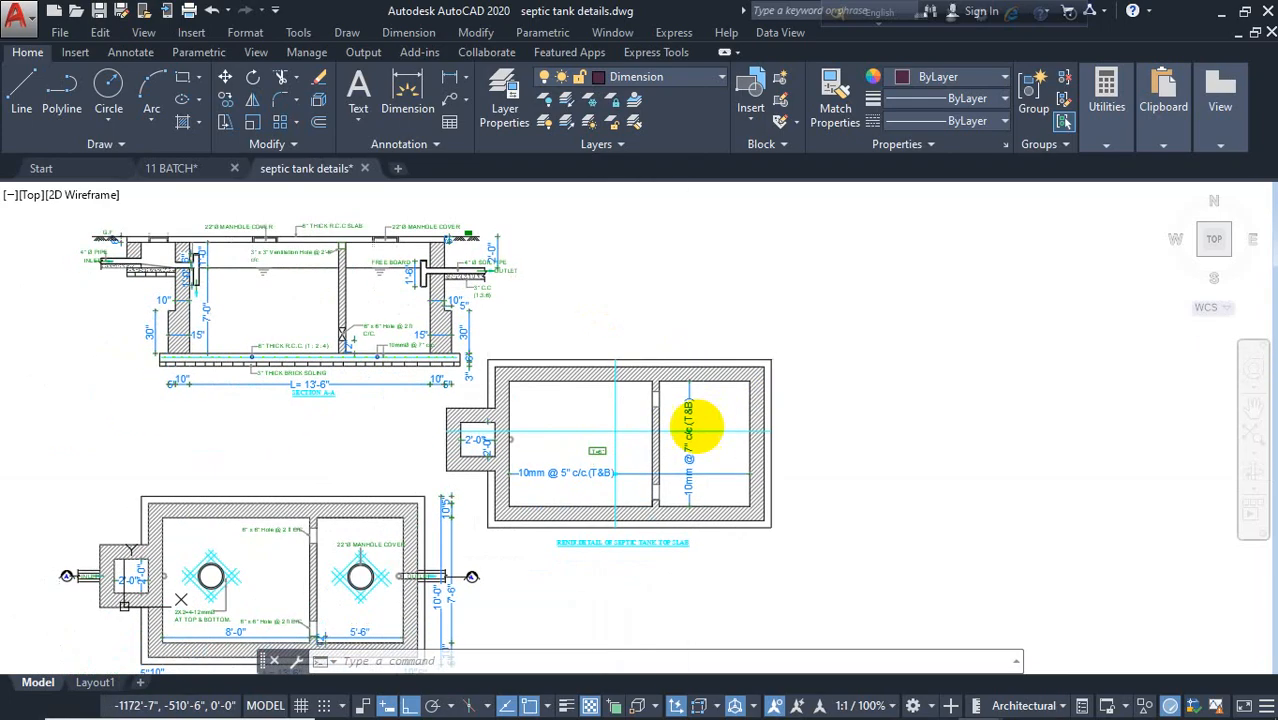
middle_click_drag(761, 393, 676, 408)
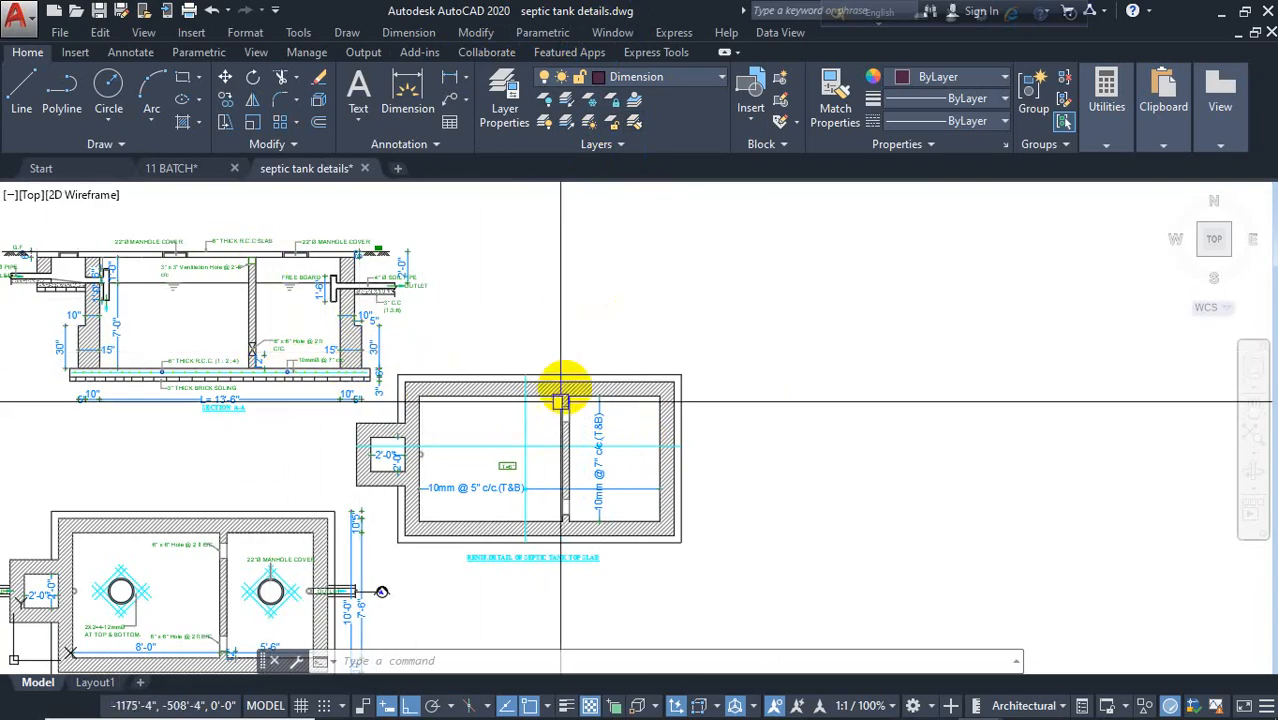
mouse_move(571, 456)
middle_mouse_down()
mouse_move(642, 441)
mouse_move(680, 409)
middle_mouse_up()
middle_click_drag(595, 424, 273, 461)
middle_click_drag(483, 490, 600, 293)
middle_click_drag(304, 437, 452, 419)
scroll(260, 485, "up", 6)
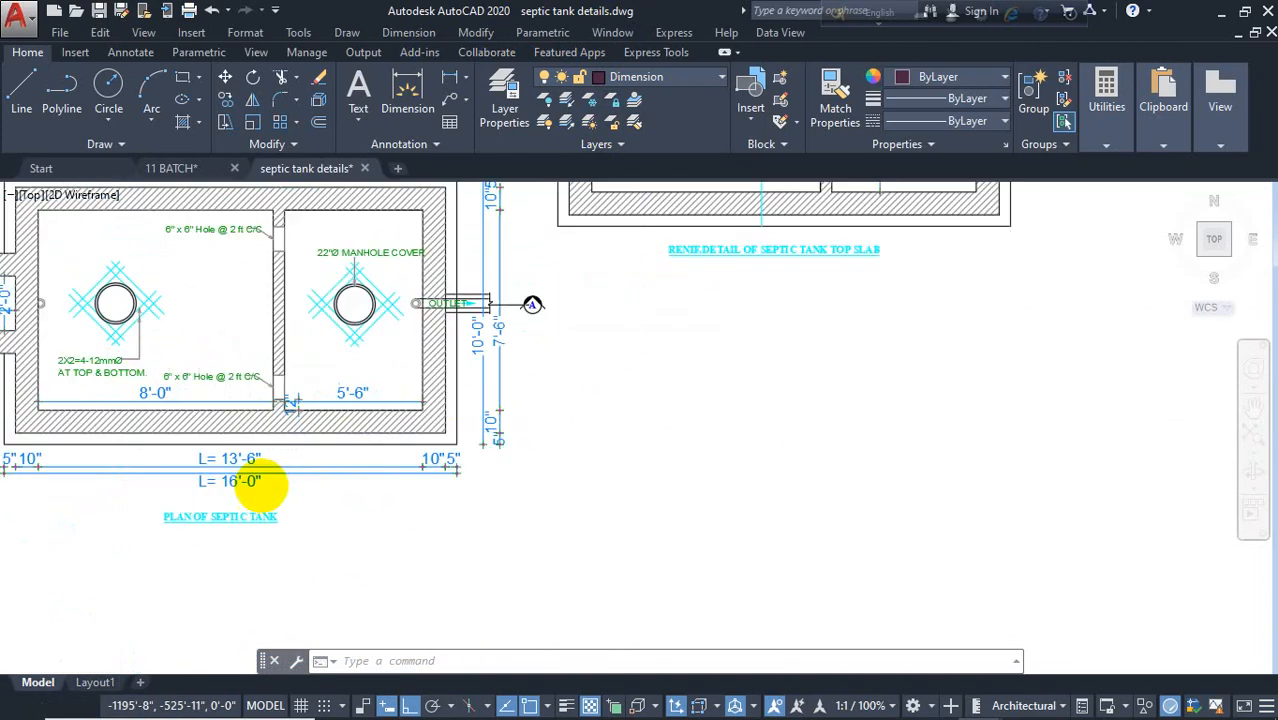
mouse_move(266, 529)
middle_mouse_down()
mouse_move(438, 532)
mouse_move(328, 388)
mouse_move(250, 375)
middle_mouse_up()
scroll(208, 557, "down", 4)
Step: In the empty area beside the septic tank plan, draw a 6' vertical line downward and a 12' horizontal line from its lower end
middle_click_drag(589, 456, 432, 477)
key("Escape")
key("Escape")
key("Escape")
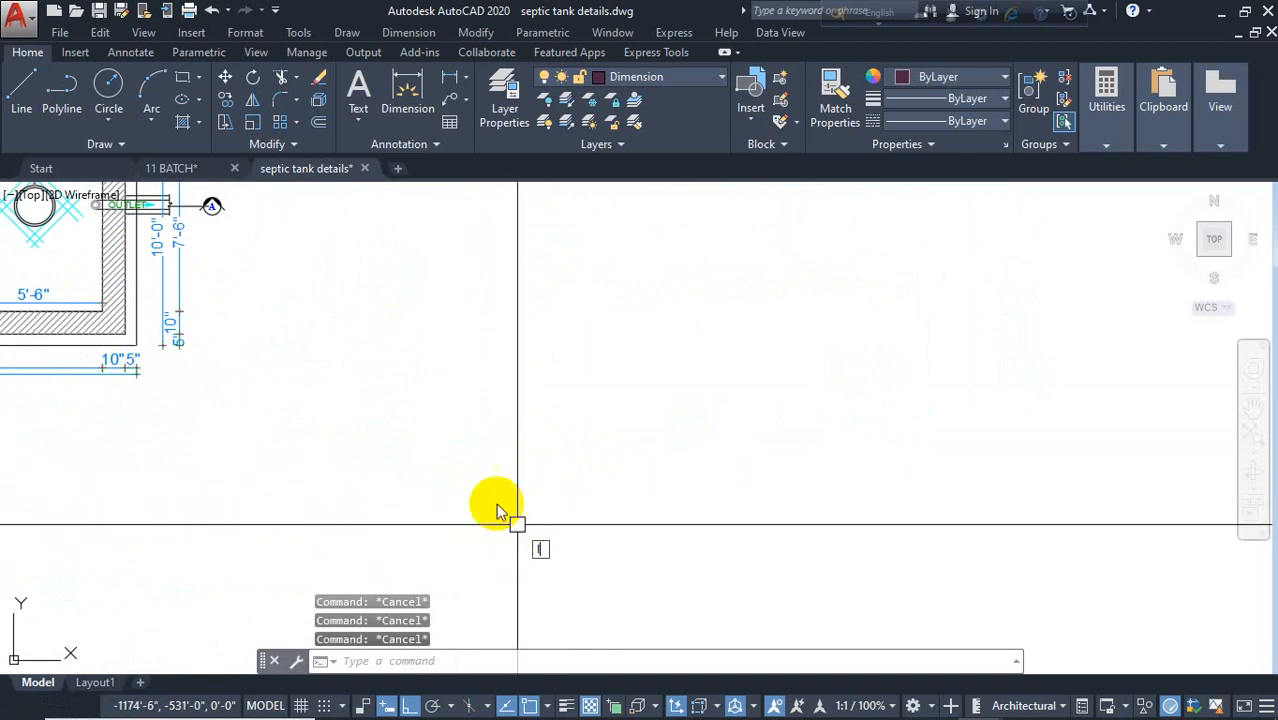
type("l")
key("Return")
left_click(451, 427)
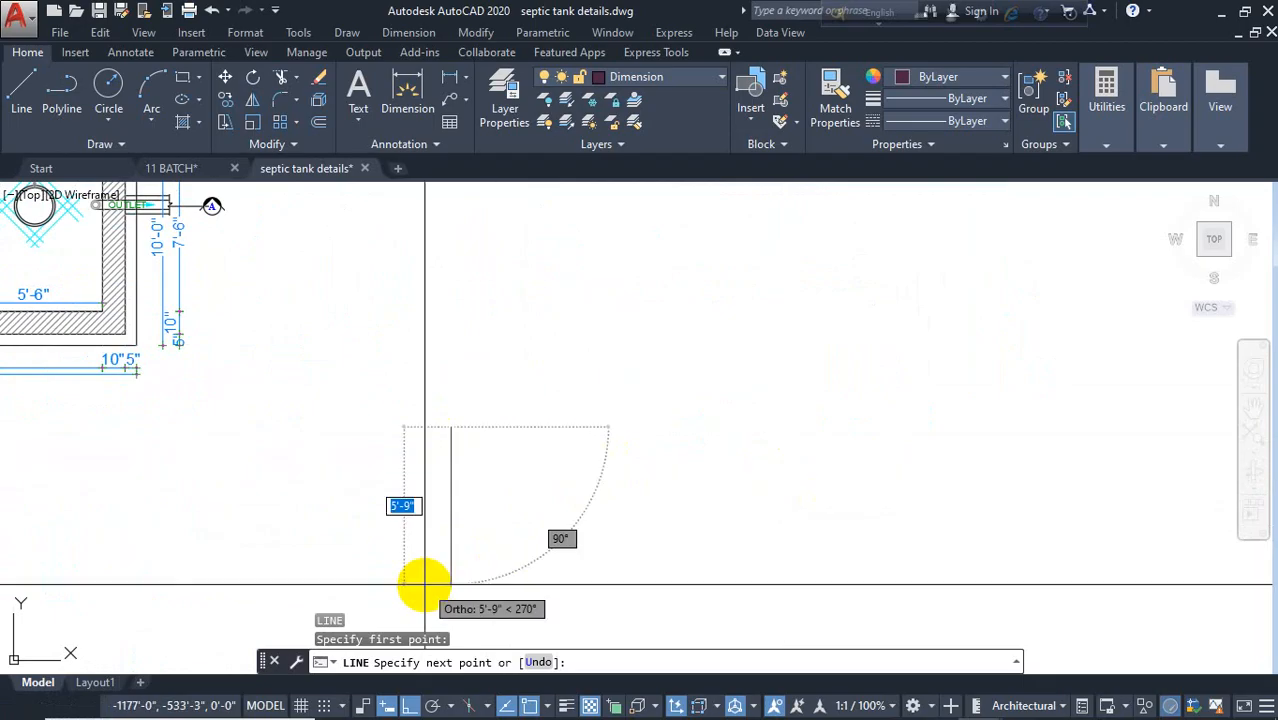
type("6'")
key("Return")
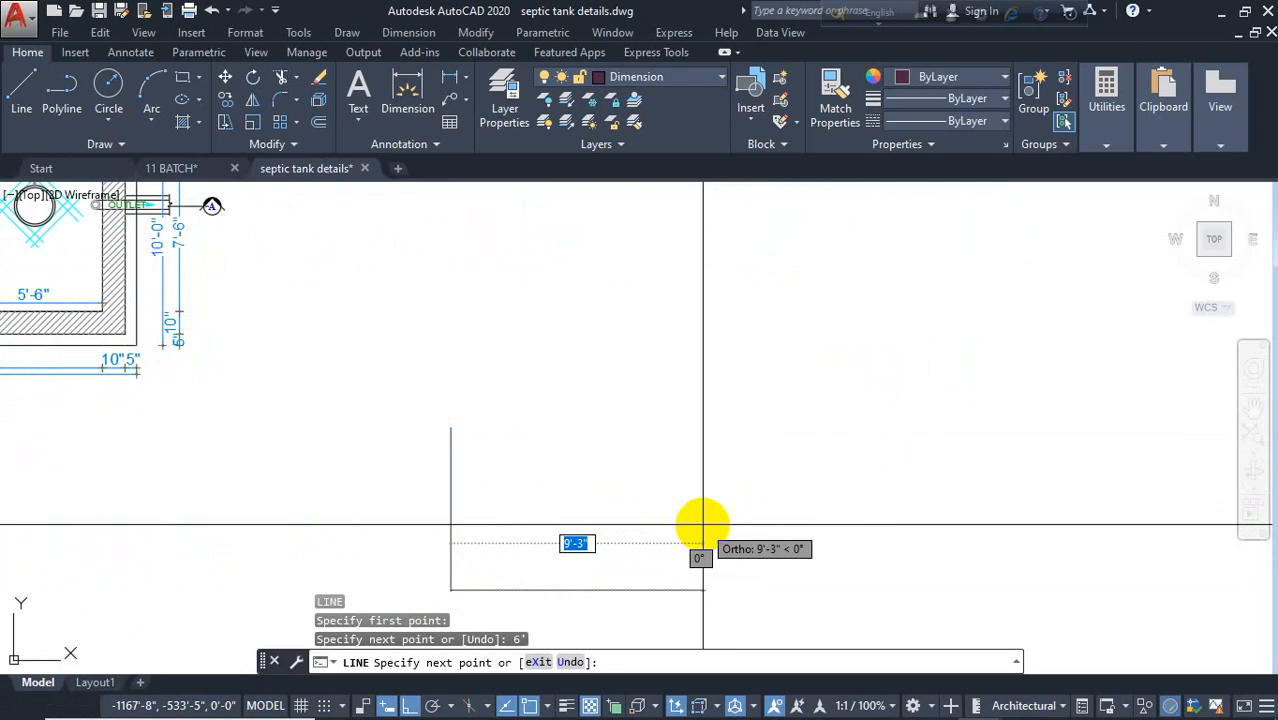
key("Return")
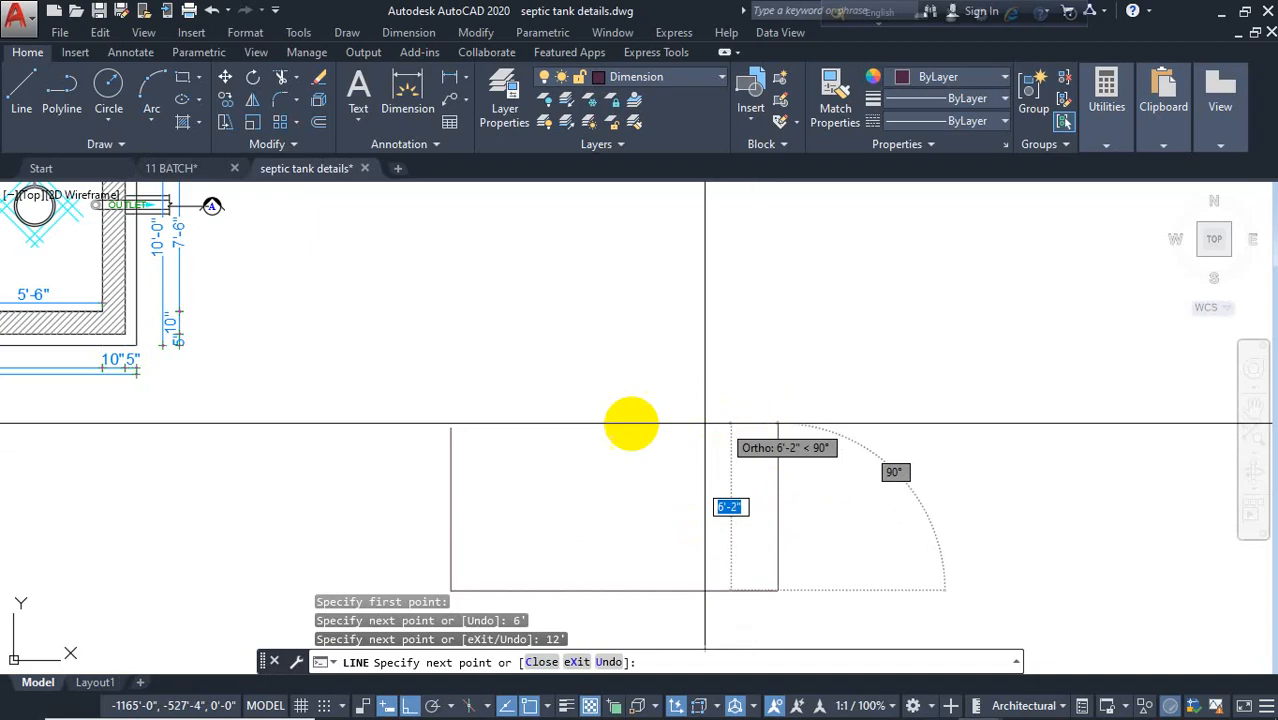
Step: Complete the 12' by 6' rectangle with its right and top sides, ending at the starting corner
left_click(648, 426)
left_click(449, 428)
key("Escape")
mouse_move(591, 456)
middle_mouse_down()
mouse_move(739, 417)
mouse_move(756, 379)
middle_mouse_up()
key("Escape")
key("Escape")
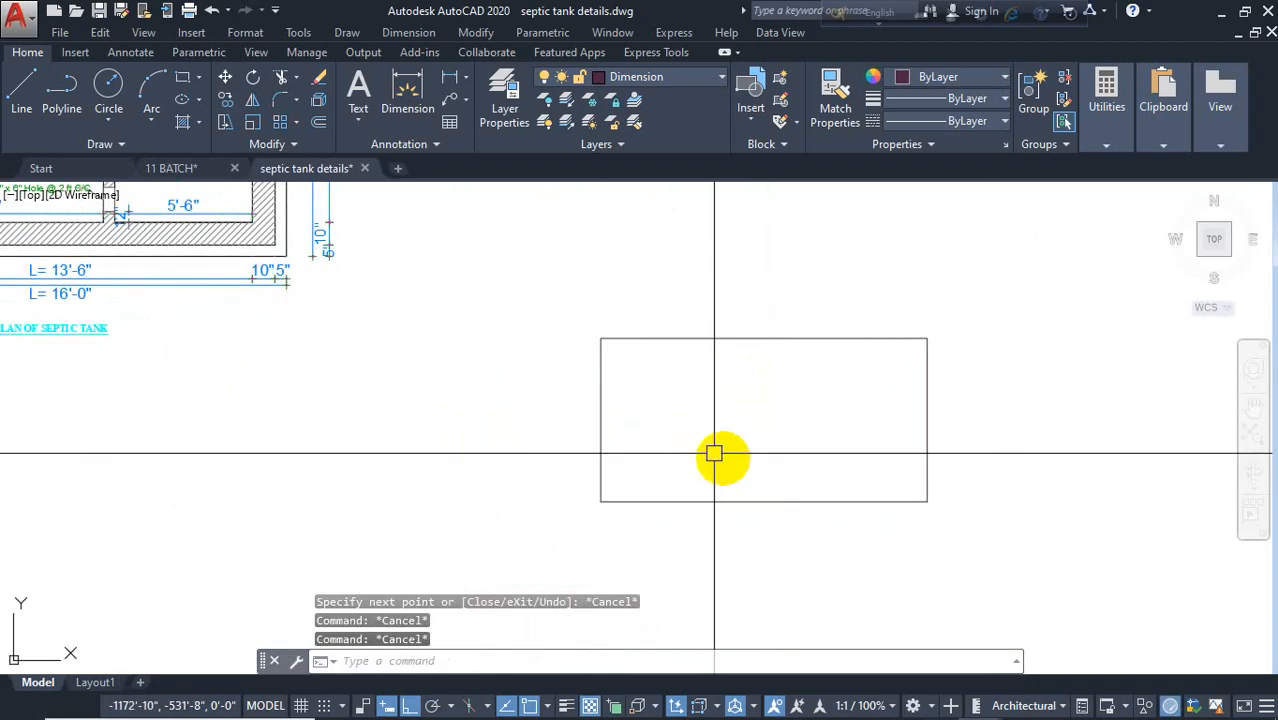
Step: Offset the bottom and left sides of the rectangle outward by 10 inches
type("o")
key("Return")
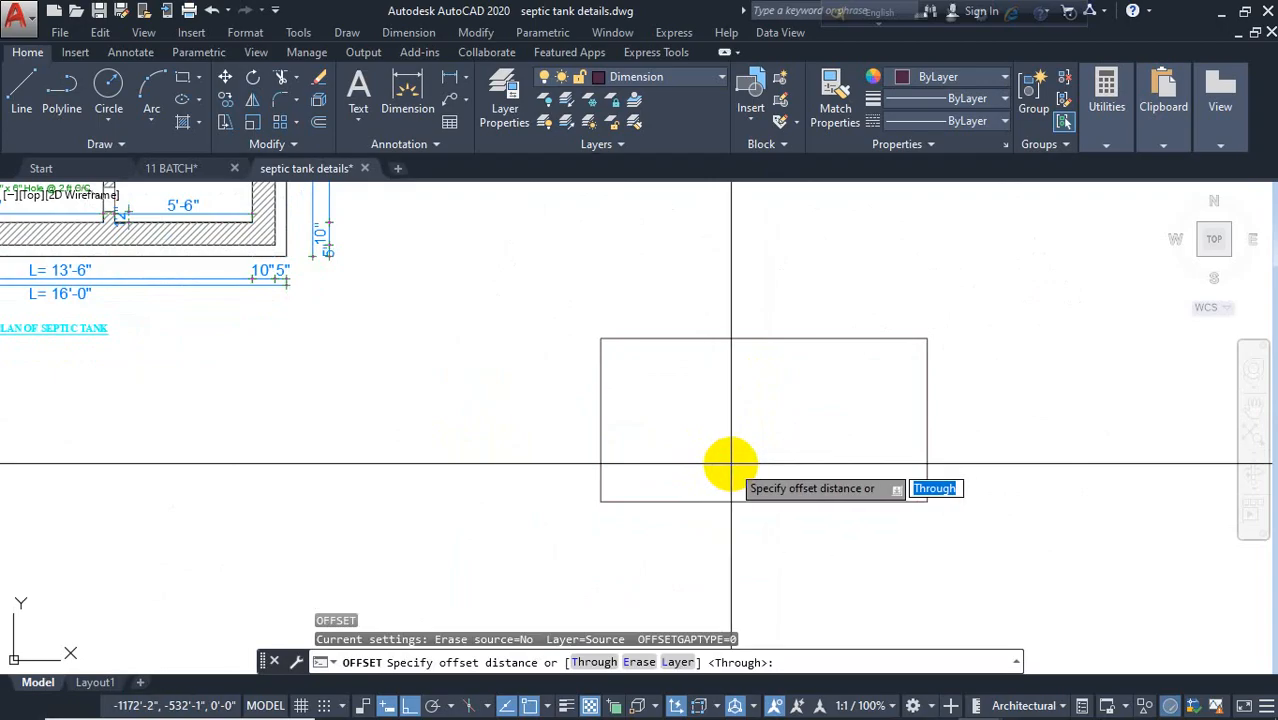
type("10")
key("Return")
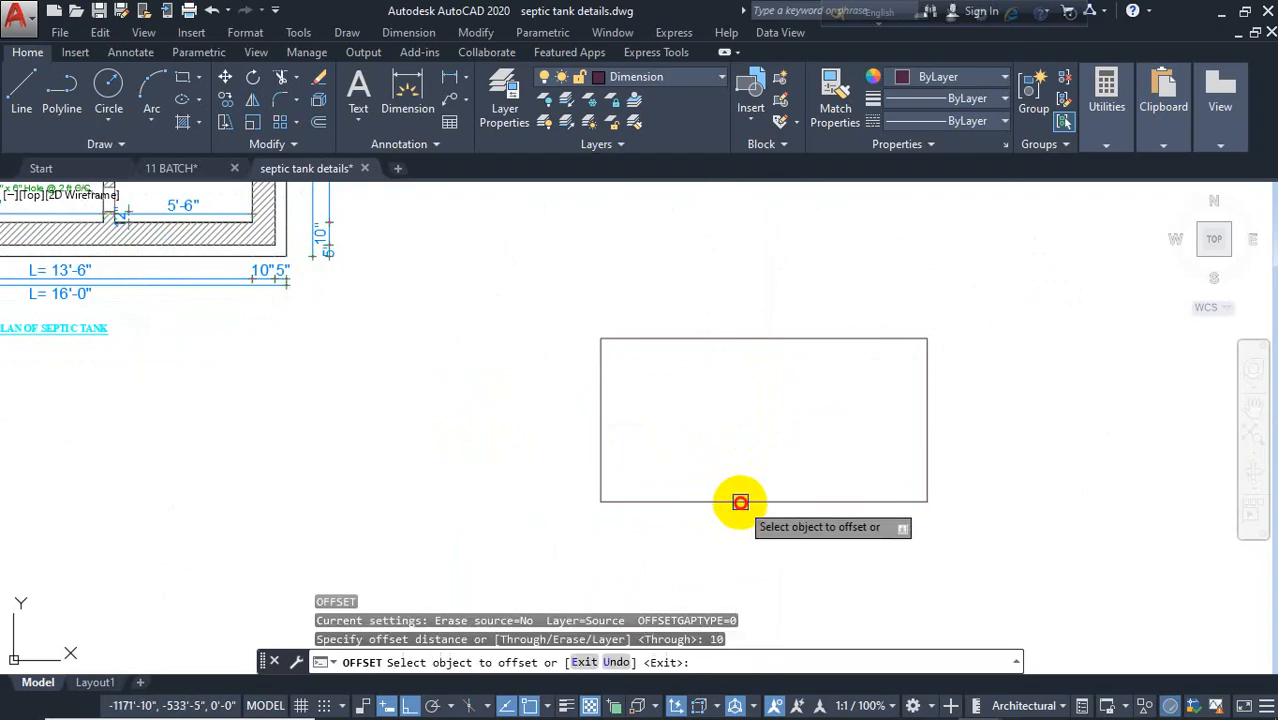
left_click(739, 500)
left_click(730, 512)
left_click(599, 430)
left_click(585, 391)
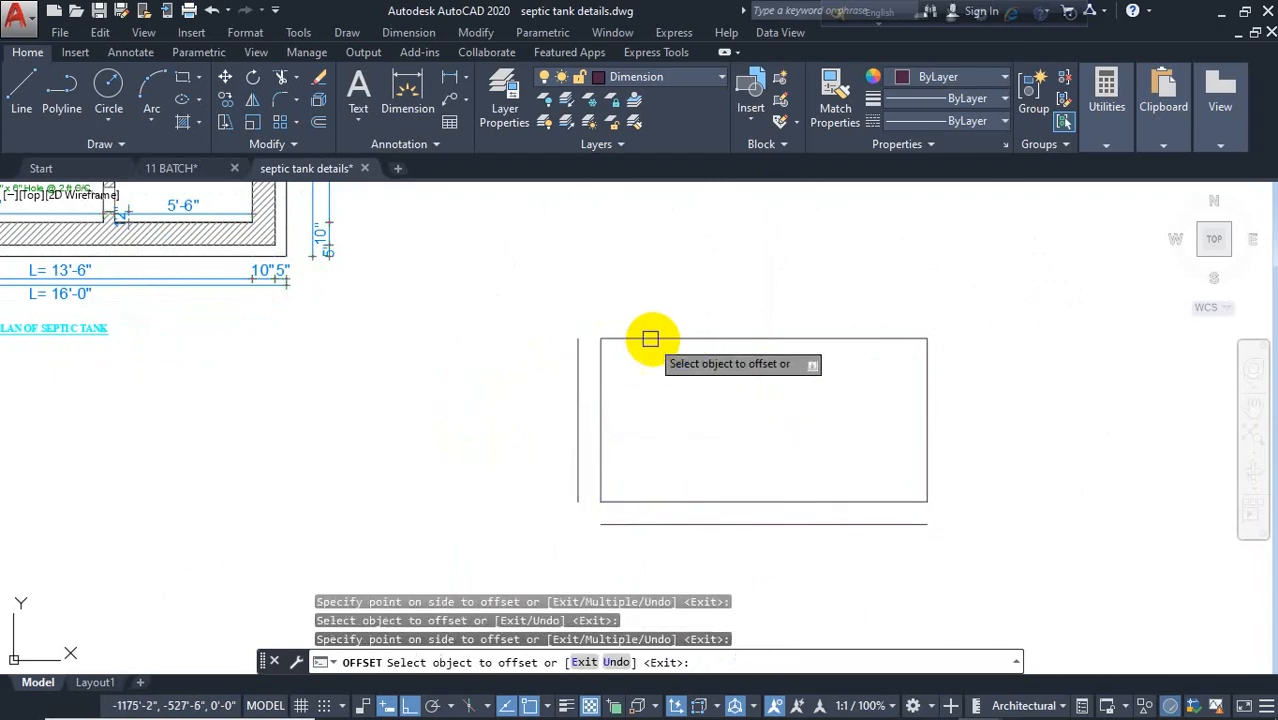
Step: Offset the top and right sides of the rectangle outward by the same 10 inches
left_click(650, 338)
left_click(884, 266)
left_click(929, 396)
left_click(995, 396)
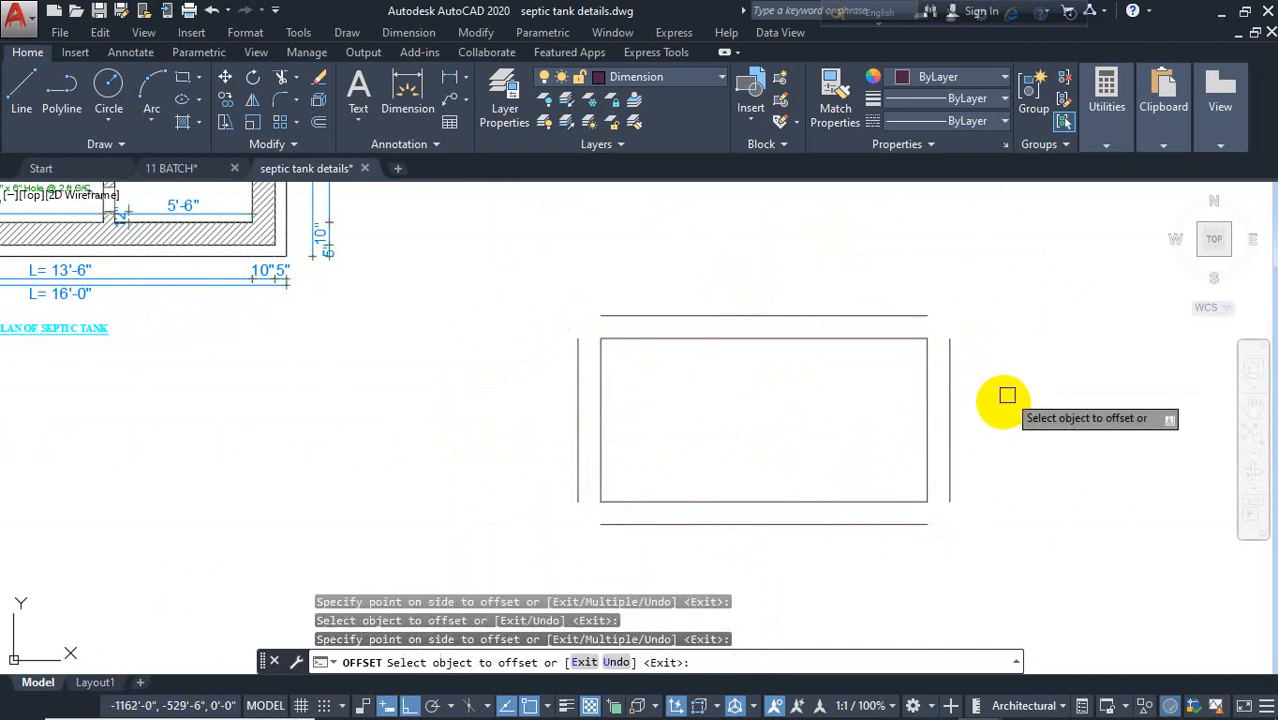
key("Escape")
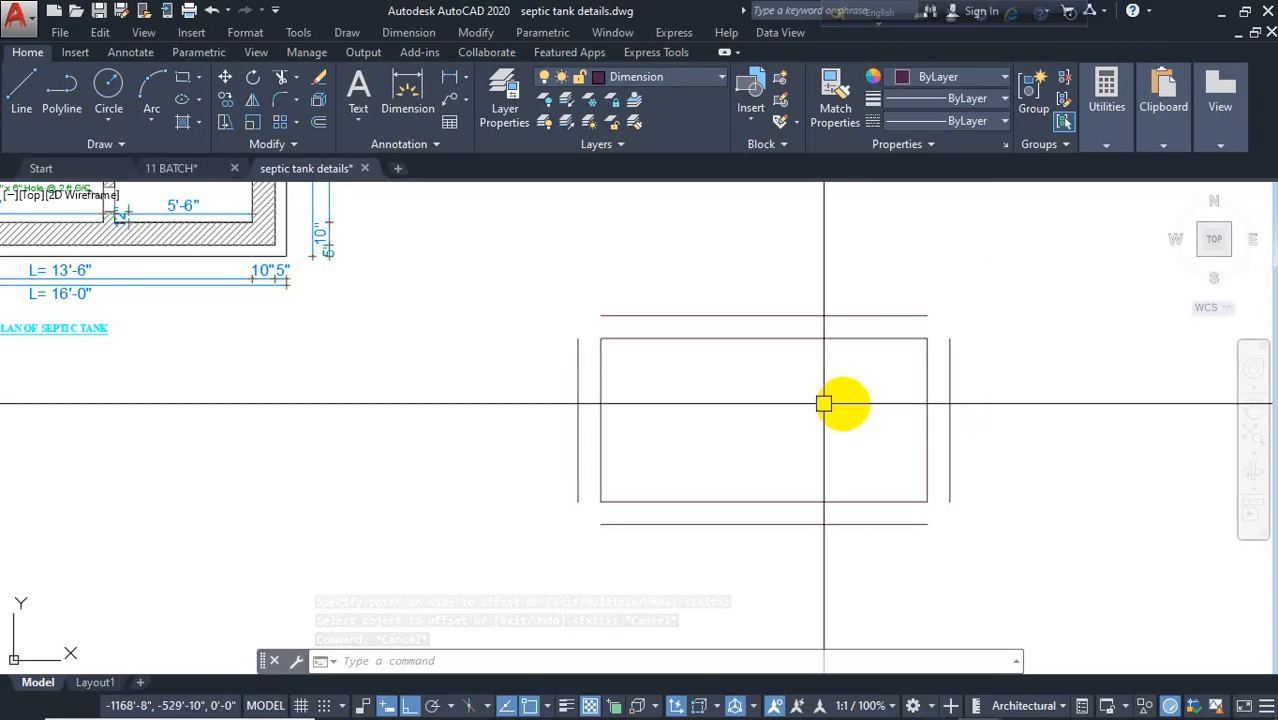
Step: Fillet the two right-hand corners of the 10-inch offset lines with zero radius
key("Escape")
key("Escape")
key("Escape")
type("f")
key("Return")
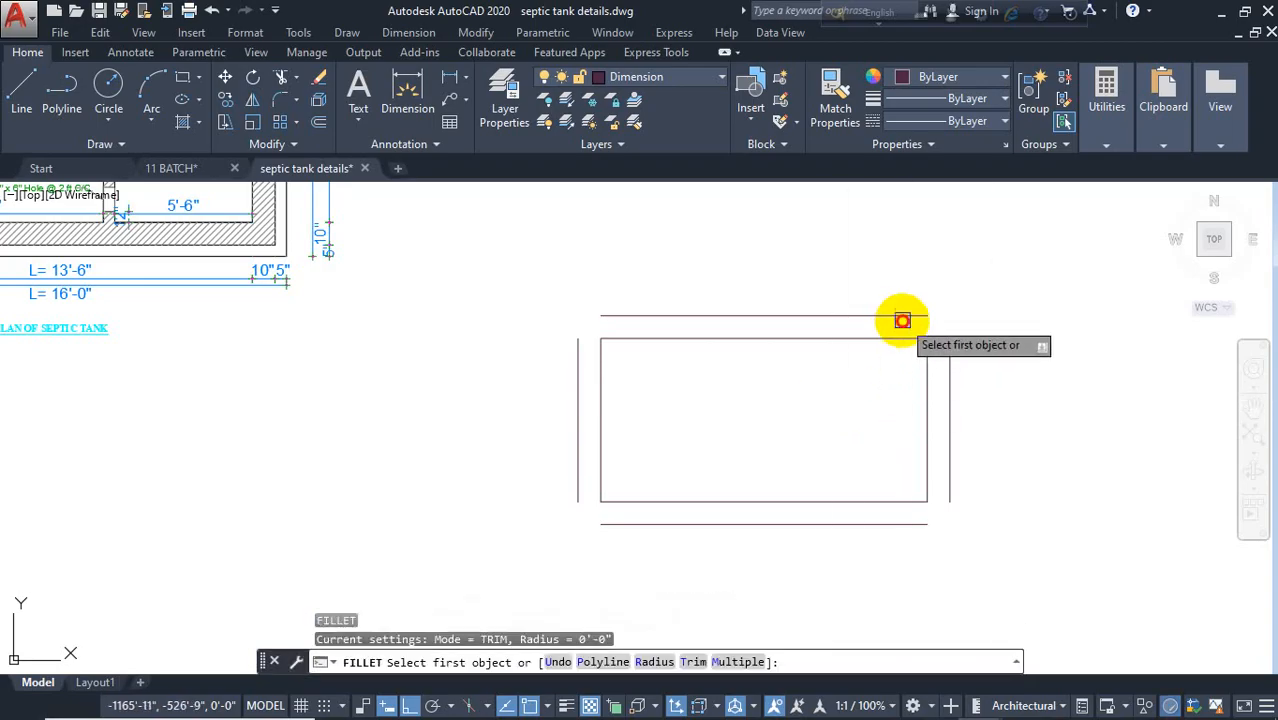
left_click(902, 318)
left_click(945, 366)
key("Return")
left_click(947, 480)
left_click(800, 524)
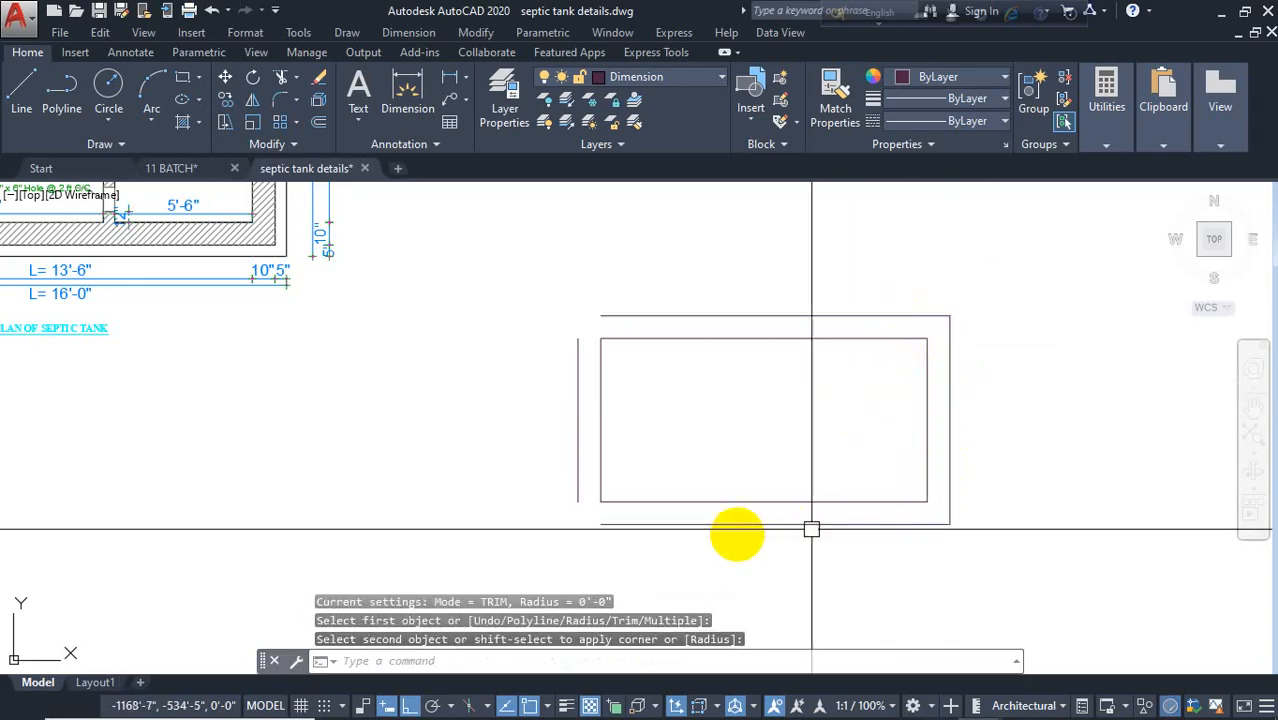
Step: Fillet the two left-hand corners of the 10-inch offset lines to close the wall's outer rectangle
key("Return")
left_click(620, 527)
left_click(579, 479)
key("Return")
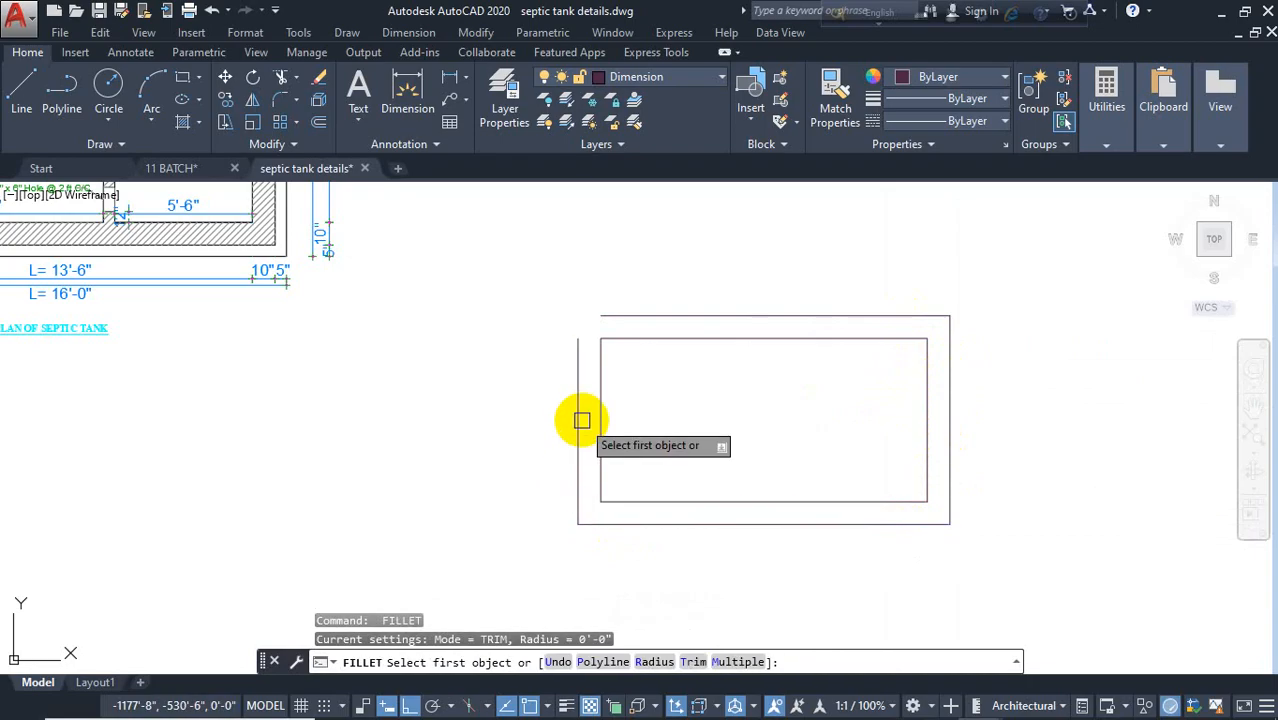
left_click(580, 418)
left_click(644, 316)
key("Escape")
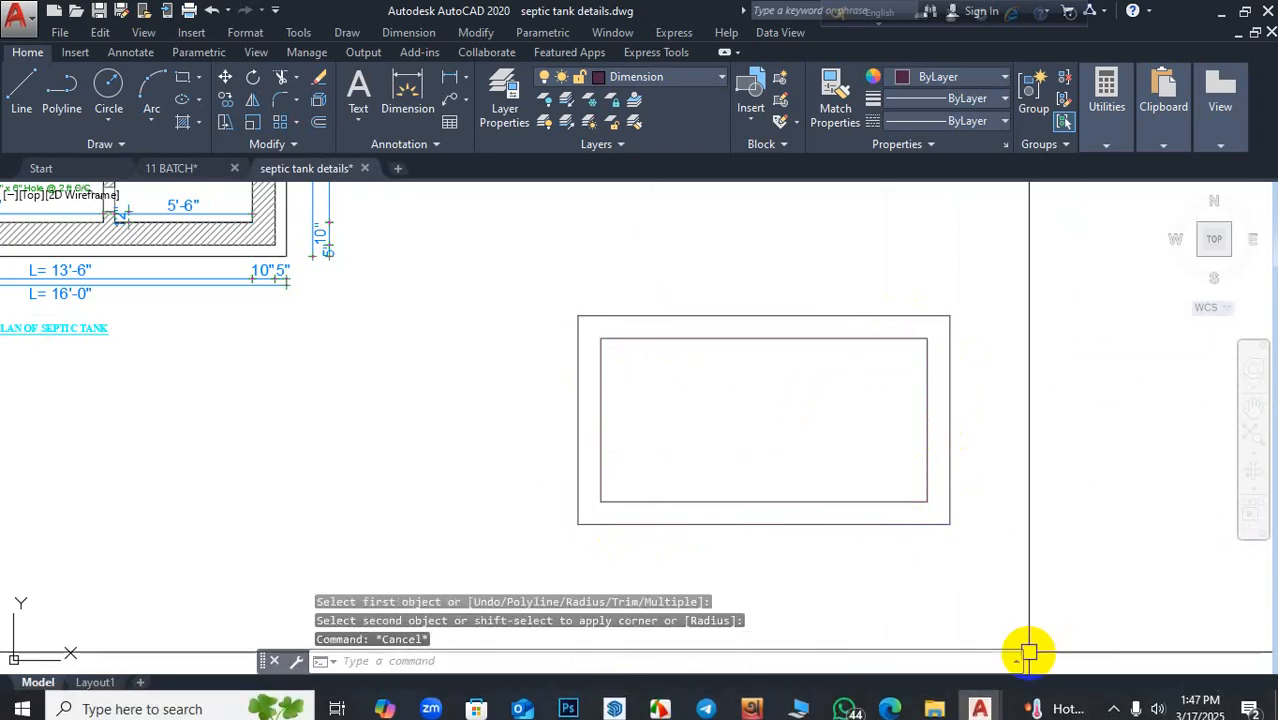
Step: Offset the right and top sides of the wall's outer rectangle outward by 5 inches
left_click(974, 490)
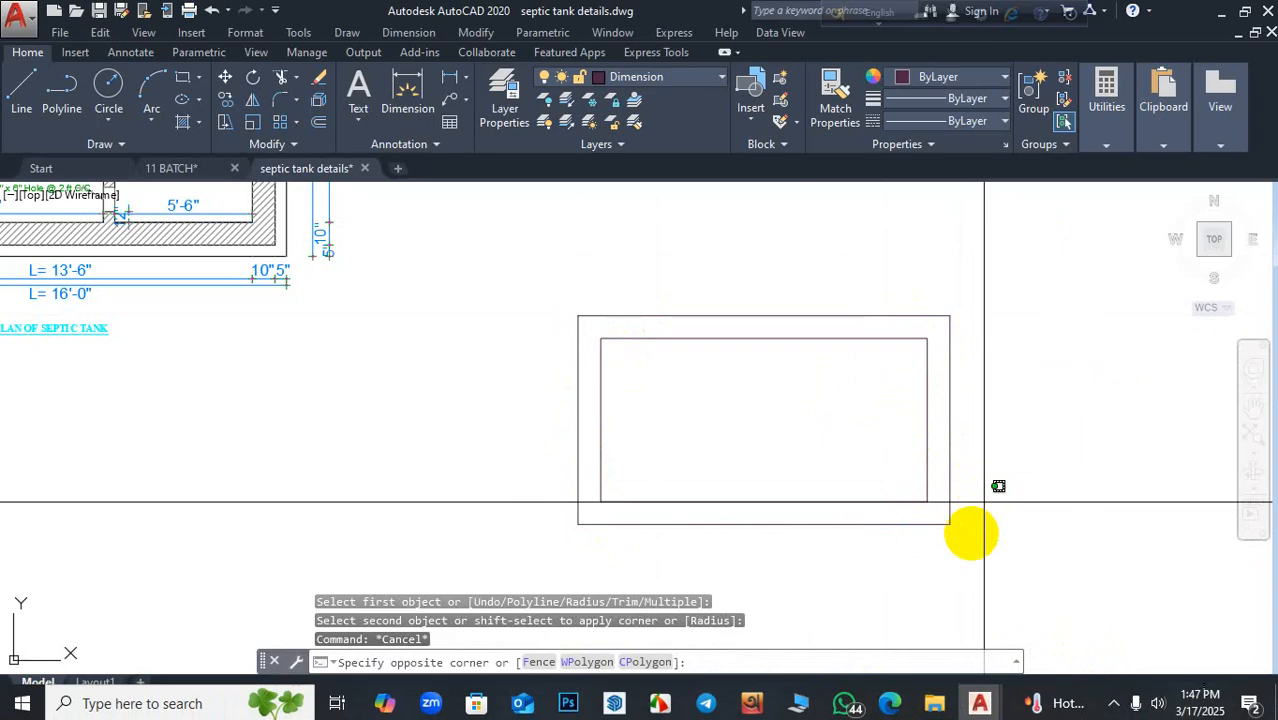
key("Escape")
key("Escape")
type("o")
key("Return")
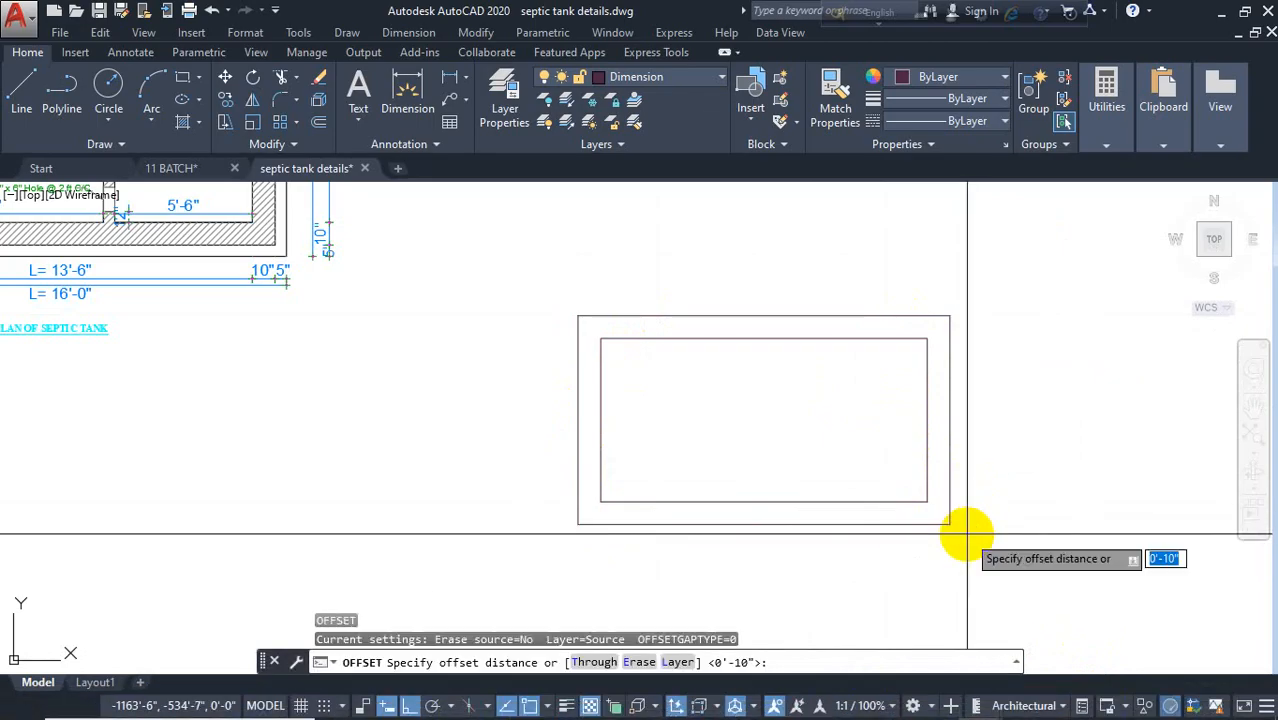
type("5")
key("Return")
left_click(955, 465)
left_click(1013, 391)
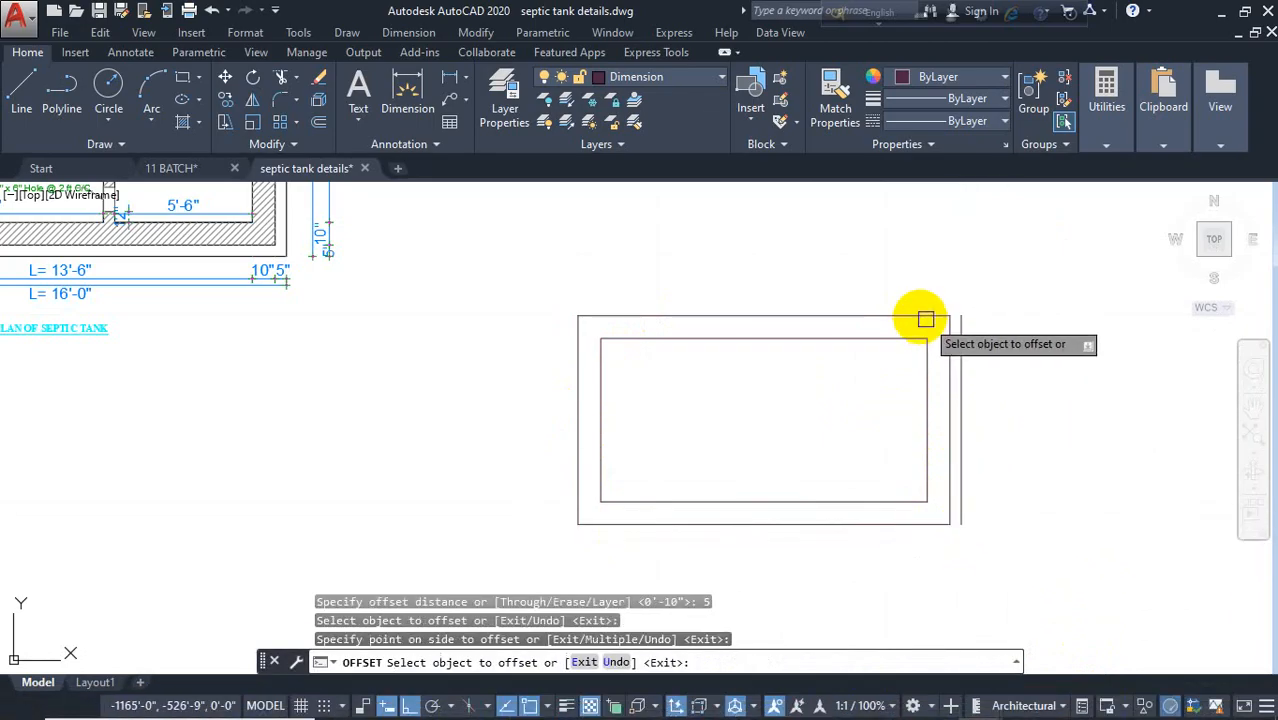
left_click(927, 316)
left_click(887, 275)
Step: Offset the left and bottom sides of the wall's outer rectangle outward by the same 5 inches
left_click(579, 451)
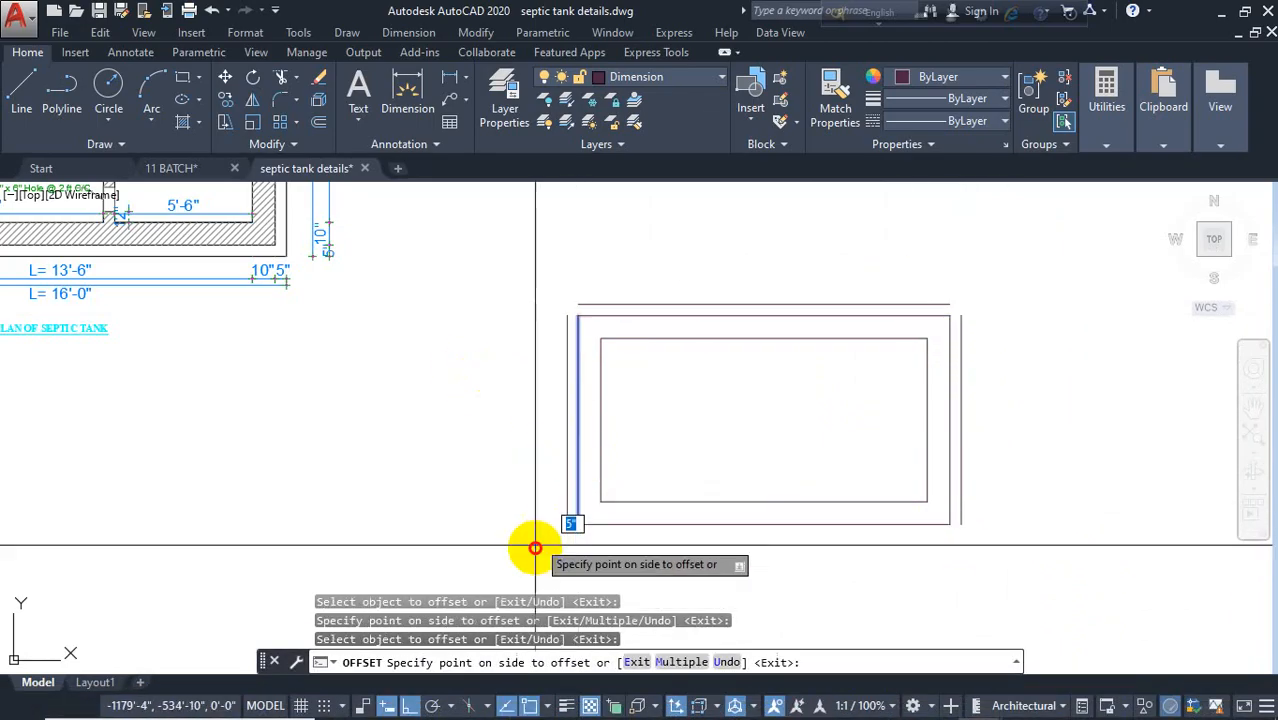
left_click(535, 540)
left_click(659, 523)
left_click(668, 556)
key("Escape")
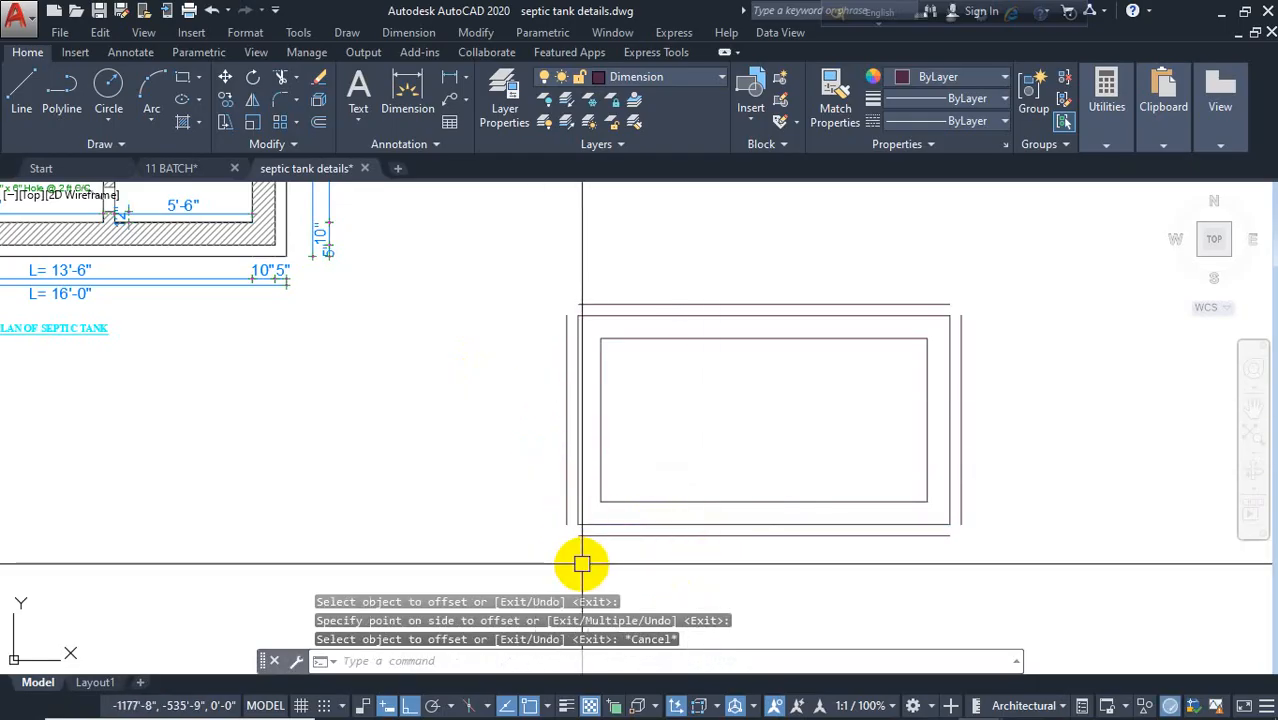
key("Escape")
key("Escape")
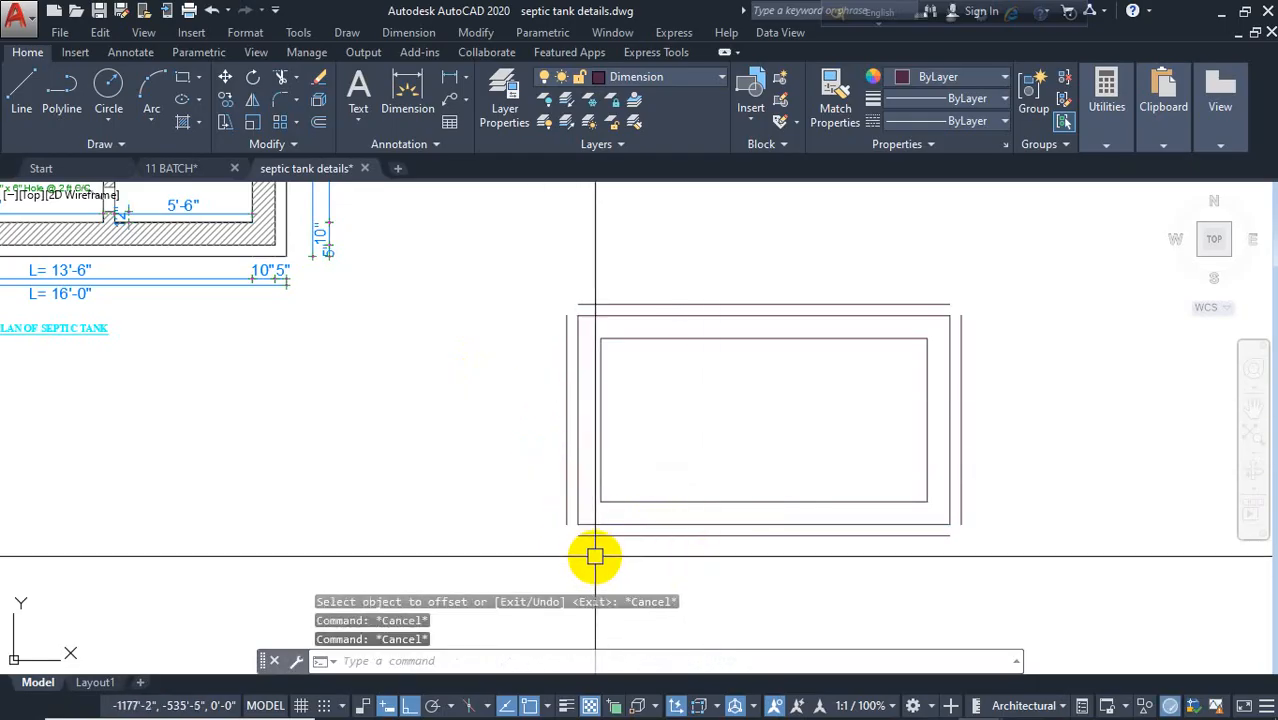
Step: Fillet the two upper corners of the outermost 5-inch offset lines with zero radius
type("f")
key("Return")
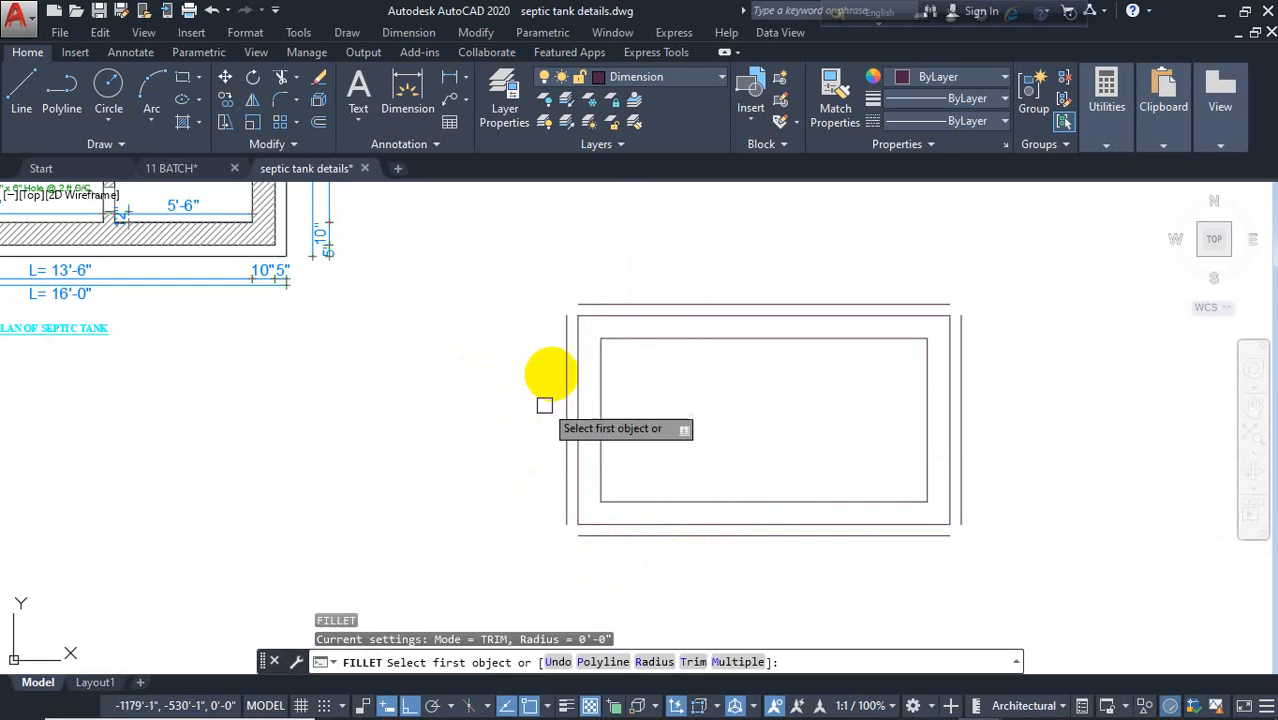
left_click(567, 340)
left_click(605, 304)
key("Return")
left_click(941, 304)
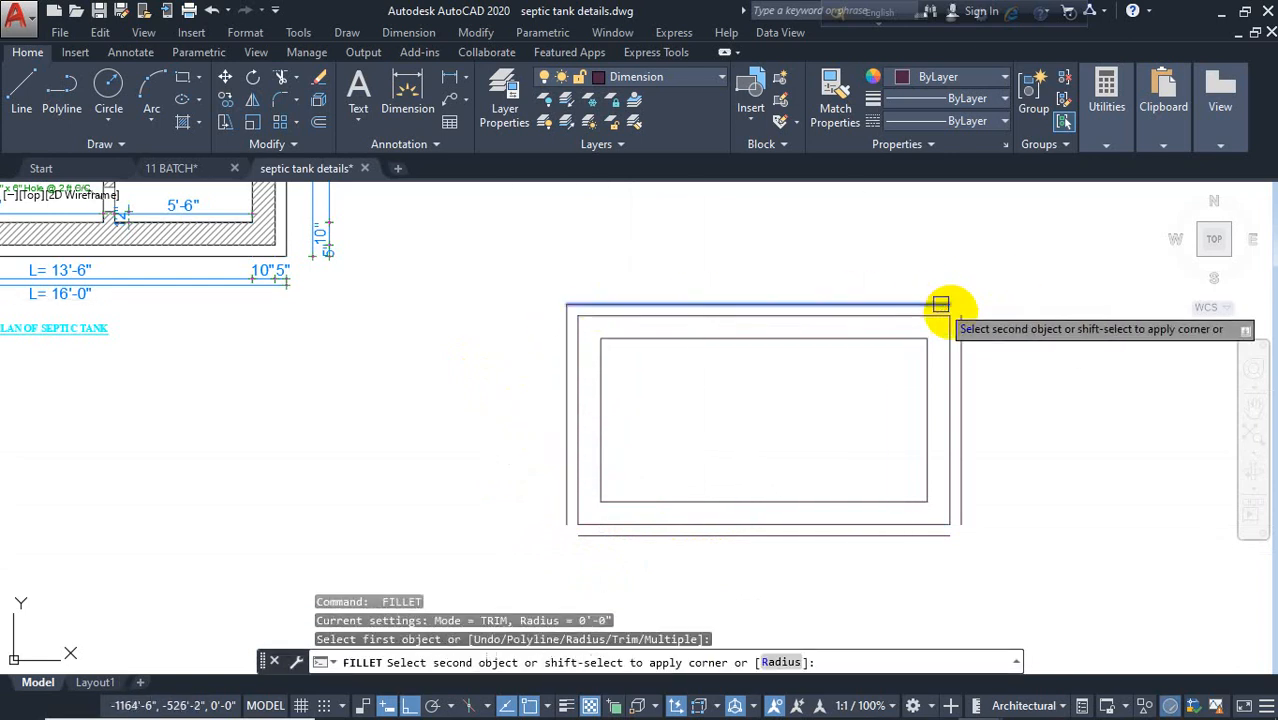
left_click(960, 335)
Step: Fillet the two lower corners of the outermost offset lines to close the third rectangle
key("Return")
left_click(963, 494)
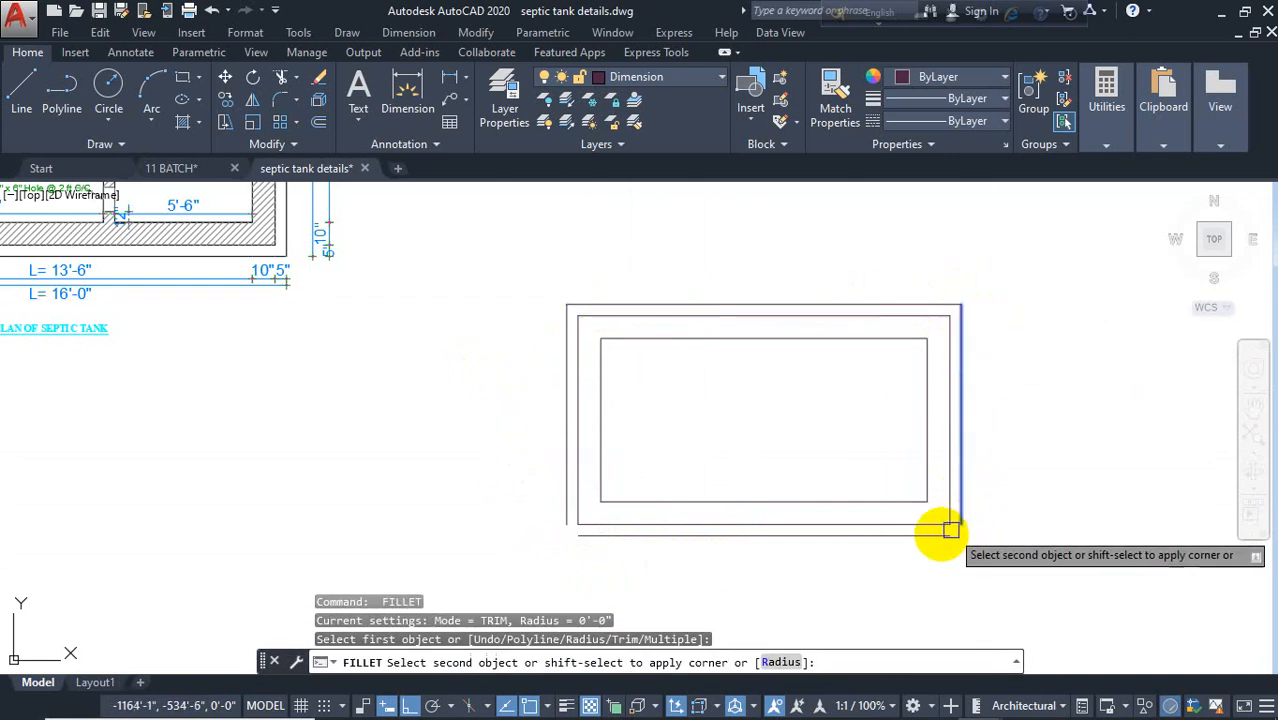
left_click(800, 535)
key("Return")
left_click(593, 536)
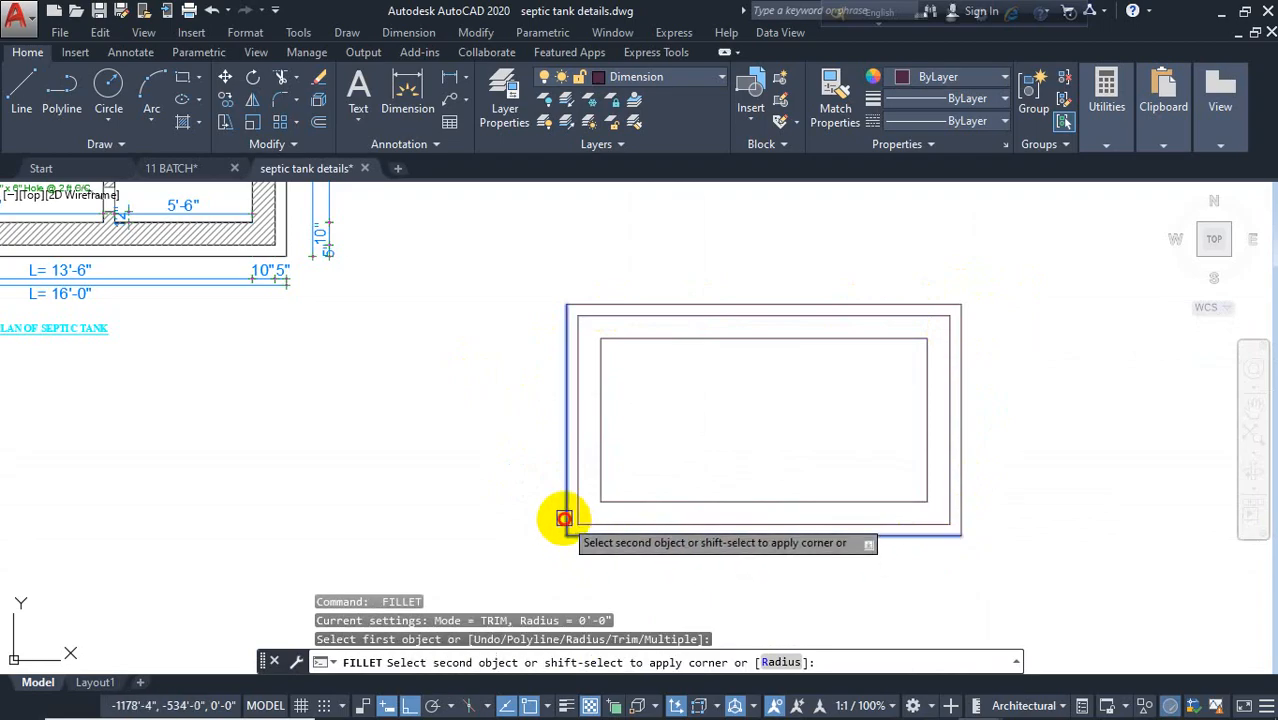
left_click(566, 516)
key("Escape")
Step: Join all the lines of the three nested rectangles into polylines
left_click(1013, 251)
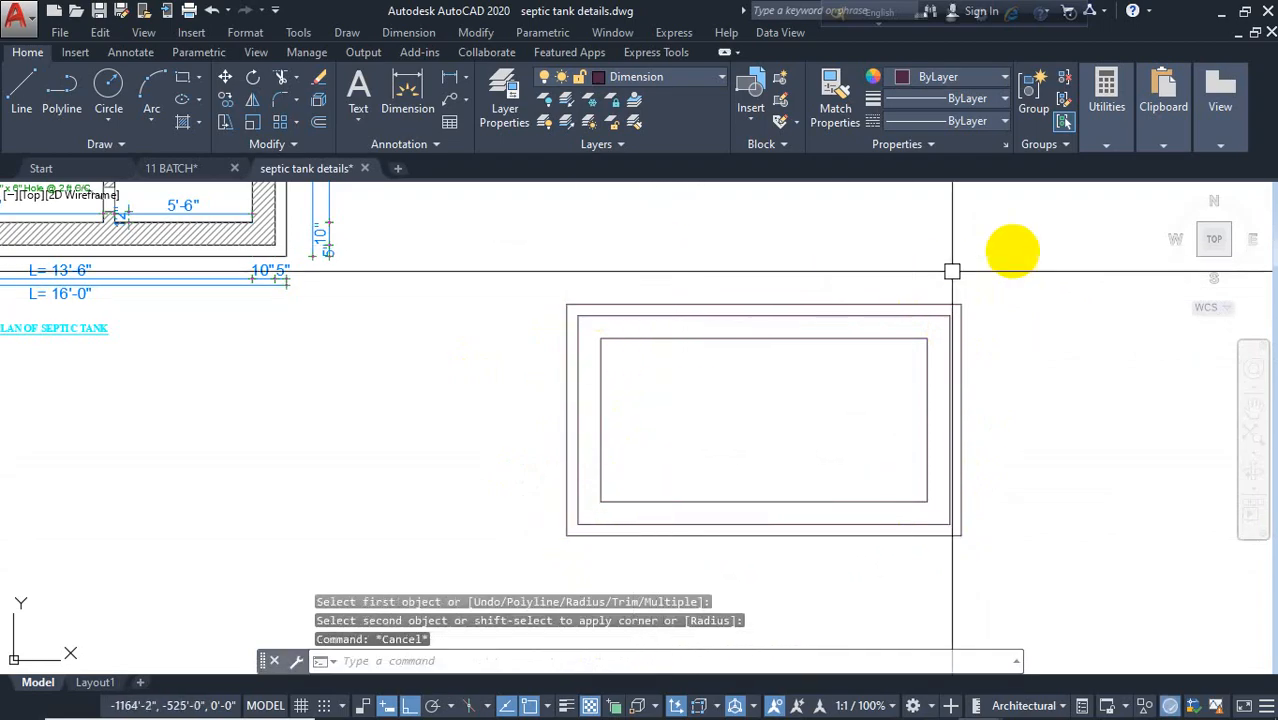
left_click(500, 540)
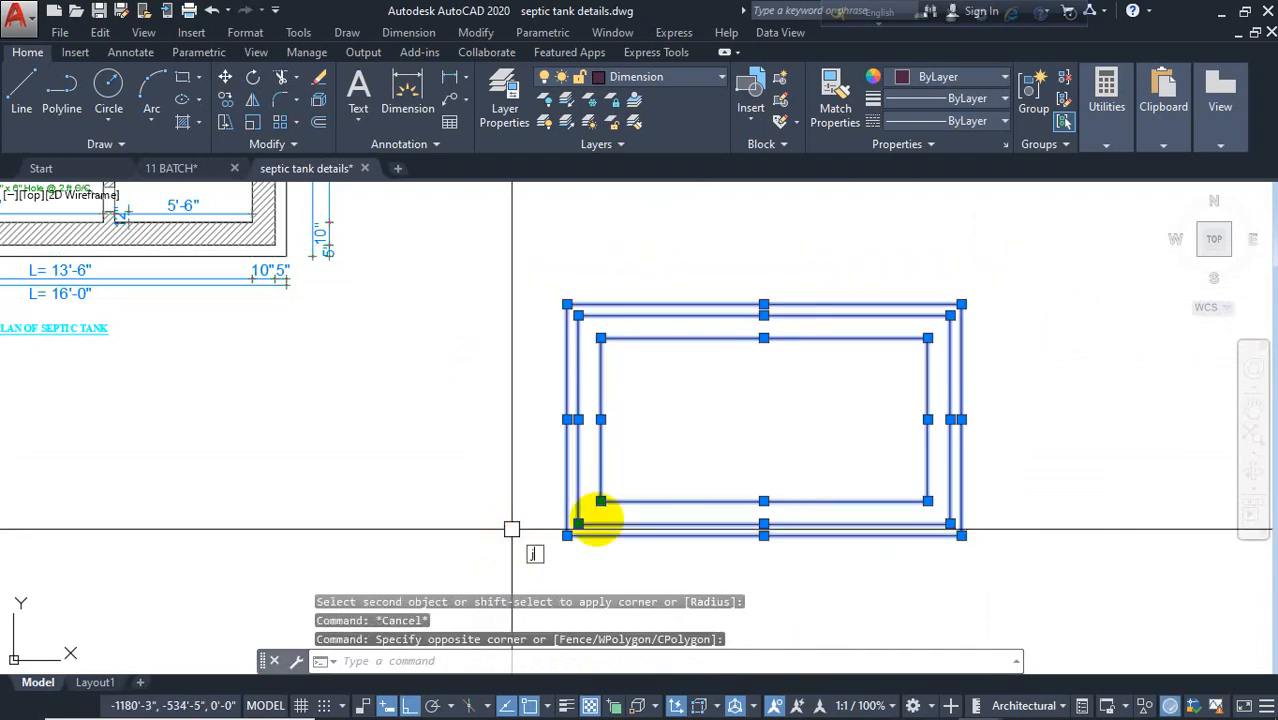
key("Return")
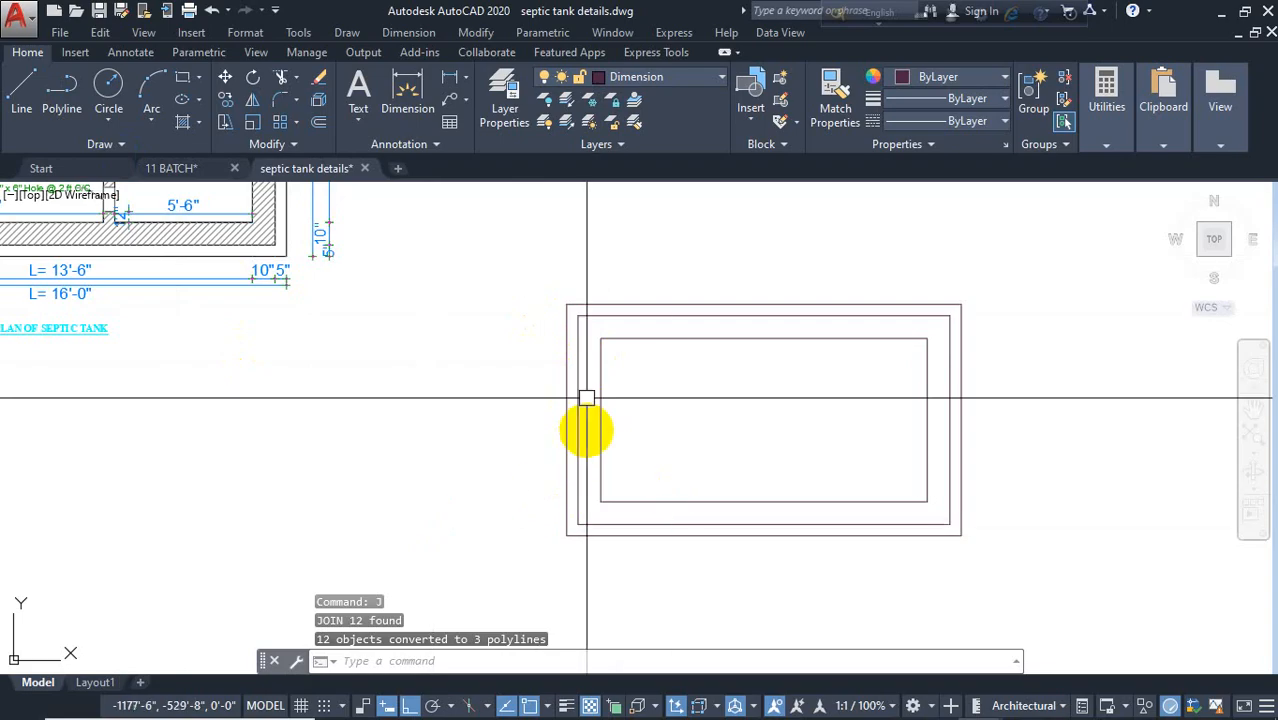
Step: Compare the new nested rectangles with the existing septic tank plan and top slab reinforcement detail
scroll(586, 398, "down", 4)
scroll(662, 417, "up", 4)
mouse_move(665, 405)
middle_mouse_down()
mouse_move(789, 529)
mouse_move(733, 439)
middle_mouse_up()
scroll(799, 451, "down", 3)
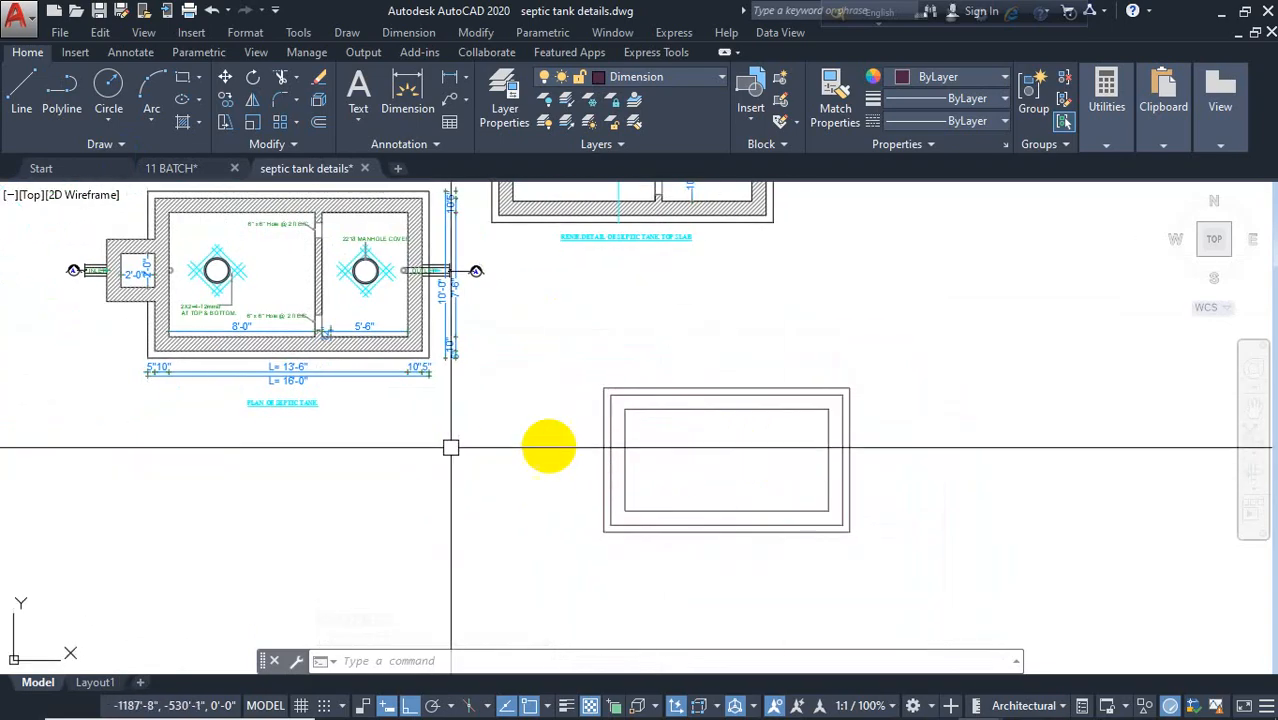
scroll(622, 451, "up", 2)
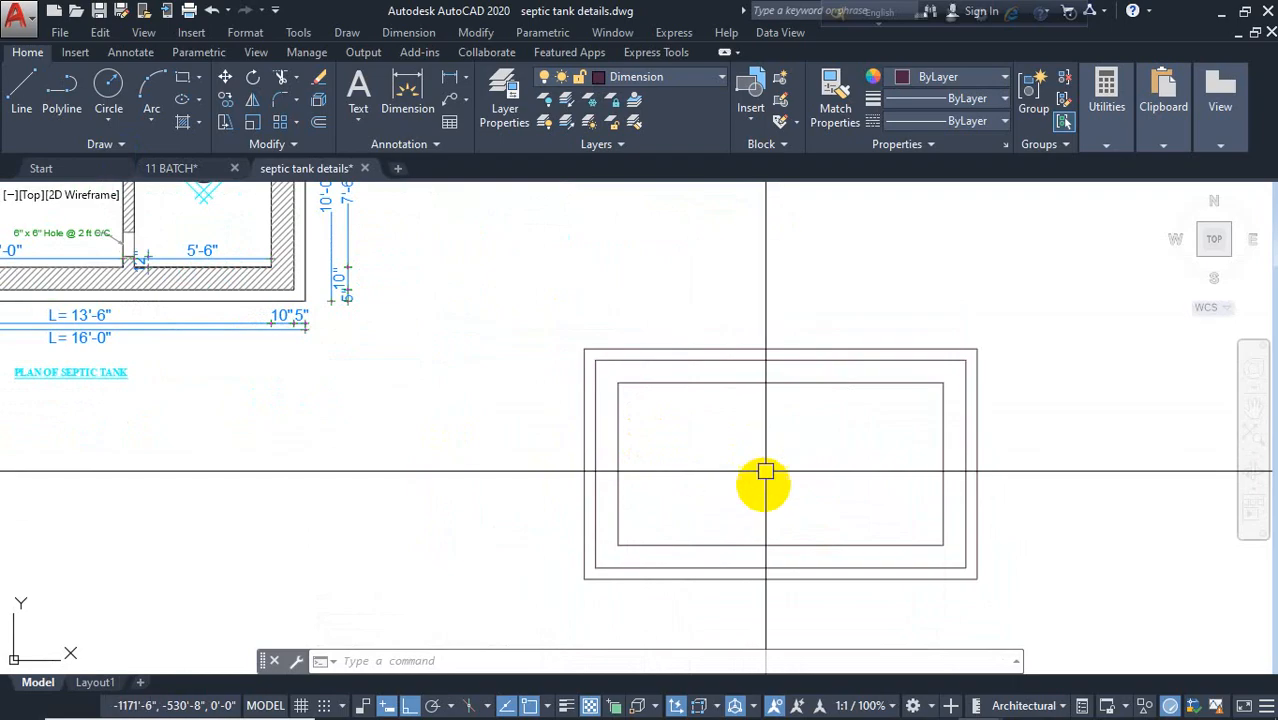
scroll(765, 471, "down", 2)
middle_click_drag(776, 494, 736, 456)
mouse_move(551, 451)
middle_mouse_down()
mouse_move(447, 679)
mouse_move(455, 701)
mouse_move(437, 548)
middle_mouse_up()
scroll(565, 372, "up", 4)
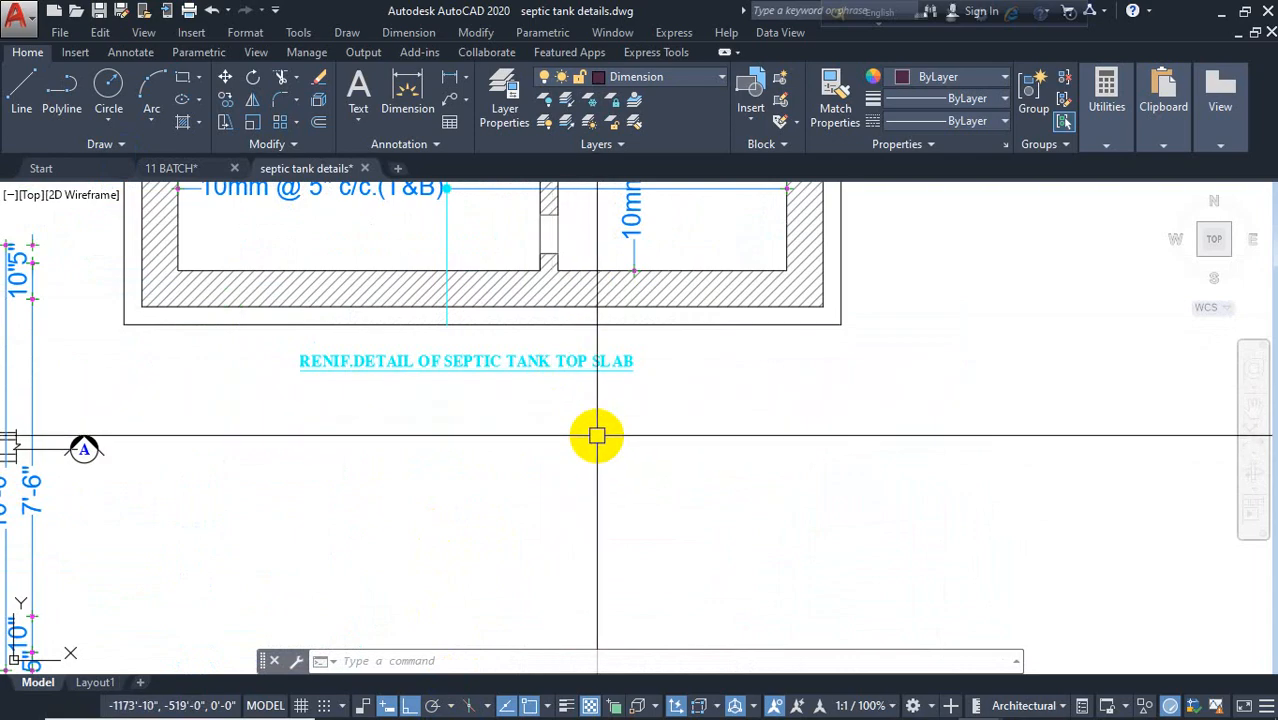
scroll(545, 360, "down", 4)
scroll(573, 437, "up", 5)
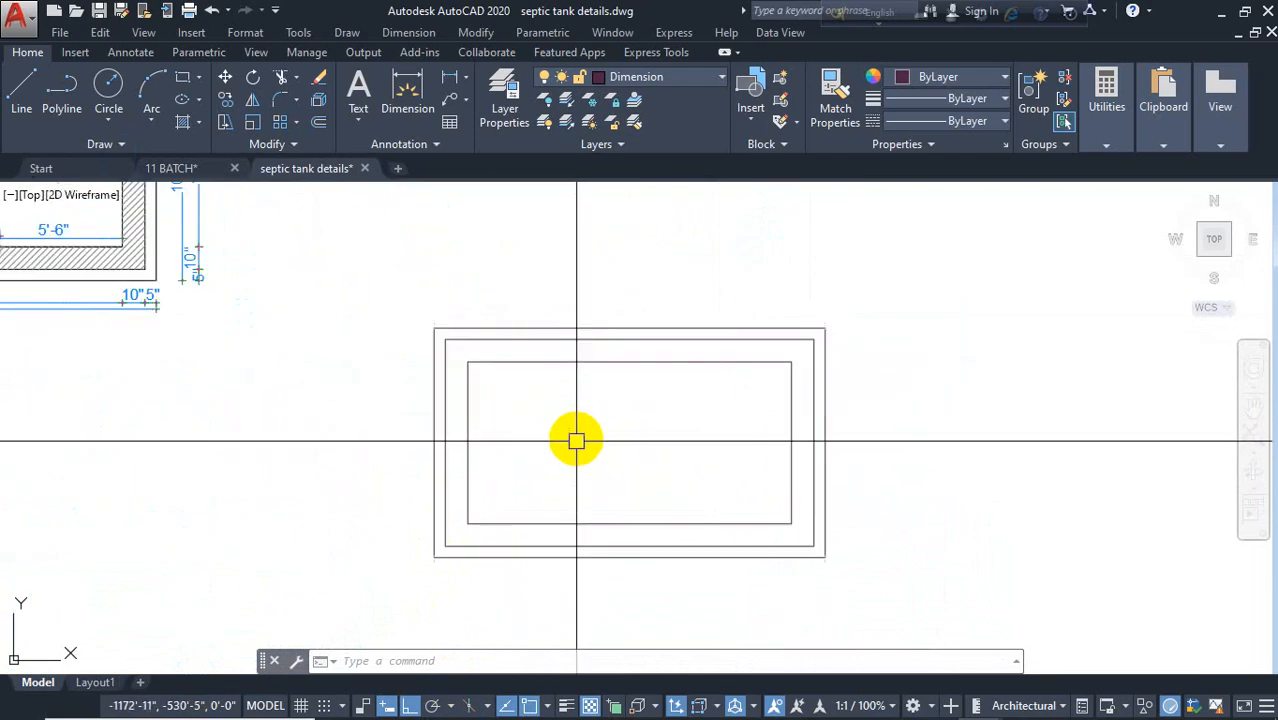
key("Escape")
key("Escape")
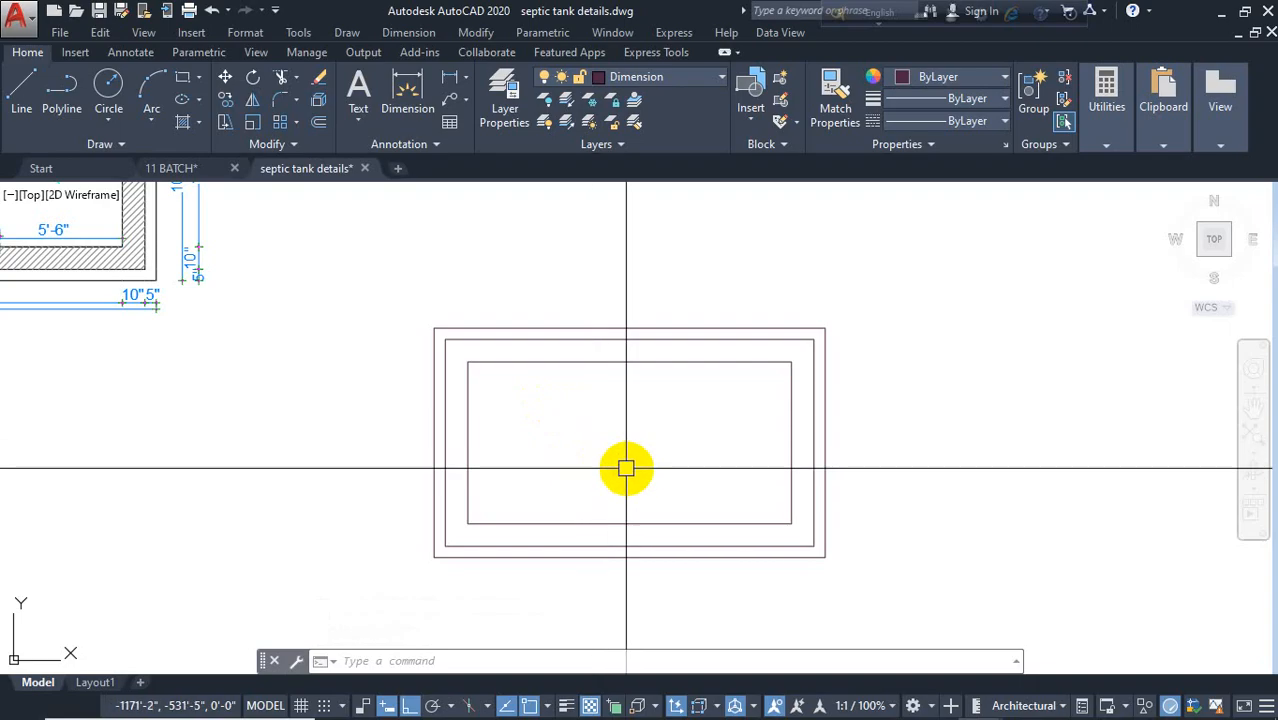
Step: Draw a horizontal line from the midpoint of the innermost rectangle's west side outward past the outermost rectangle
key("Escape")
key("Escape")
key("Escape")
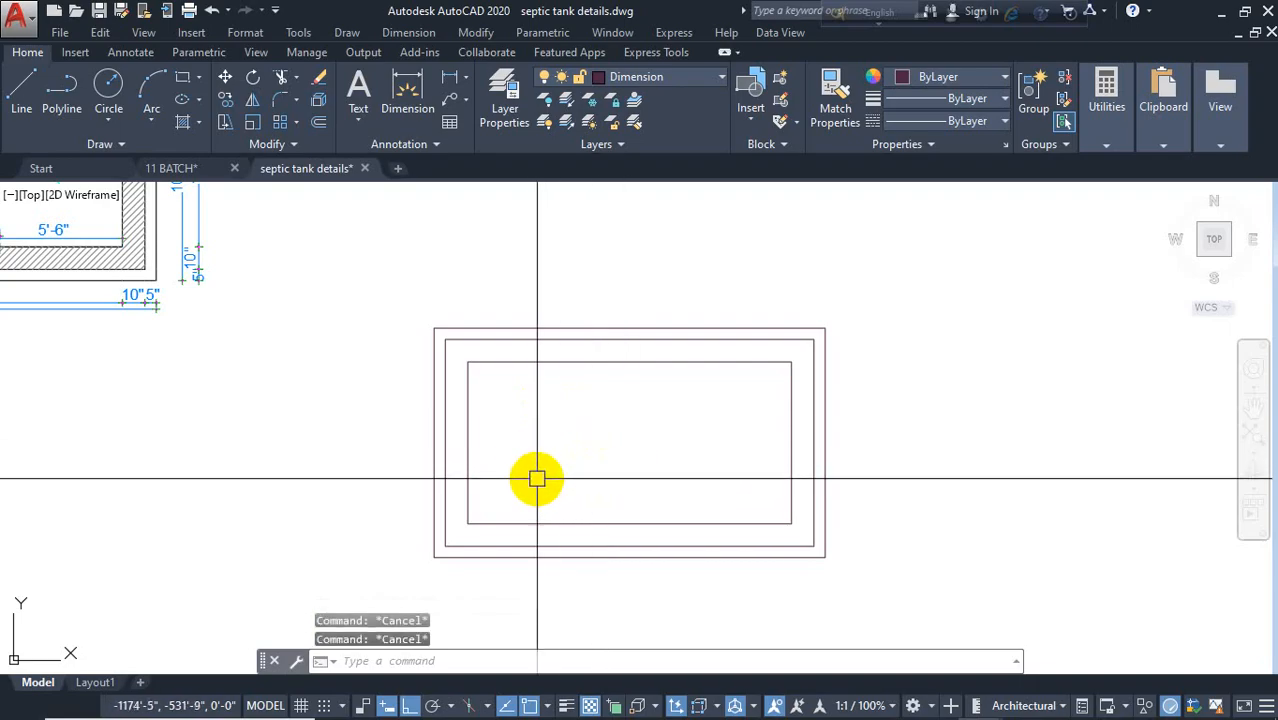
type("l")
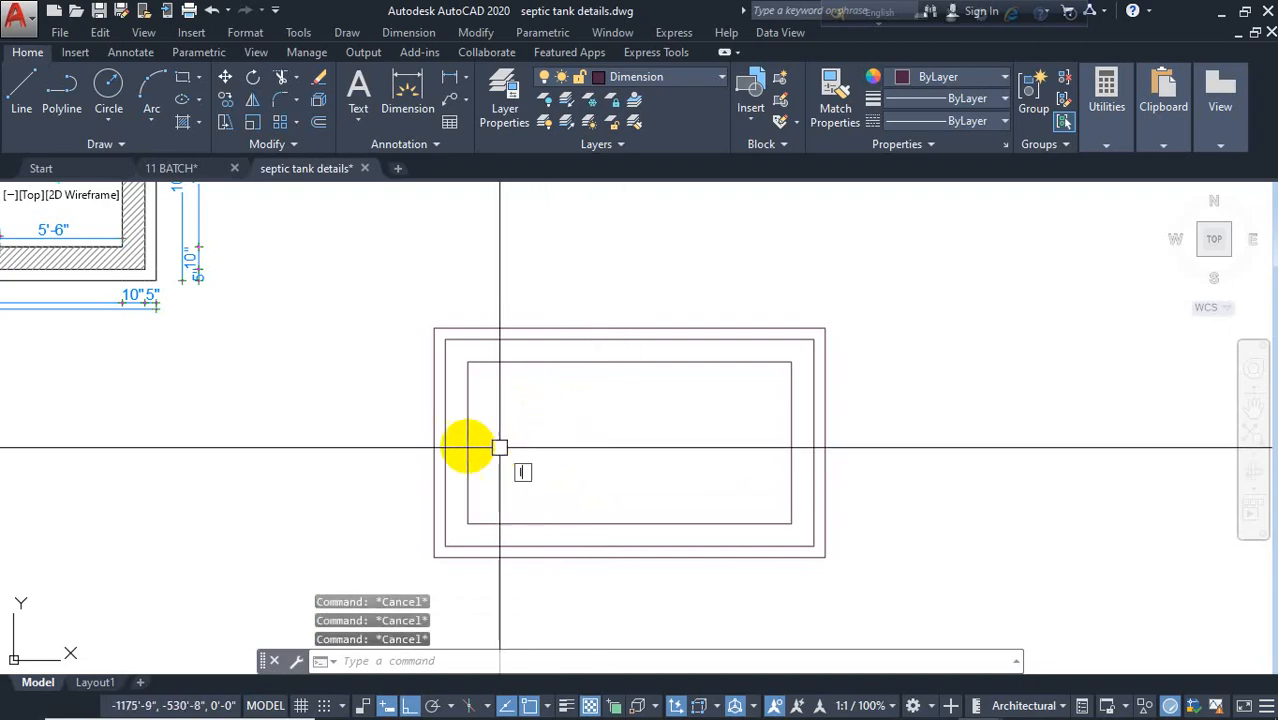
key("Return")
left_click(466, 441)
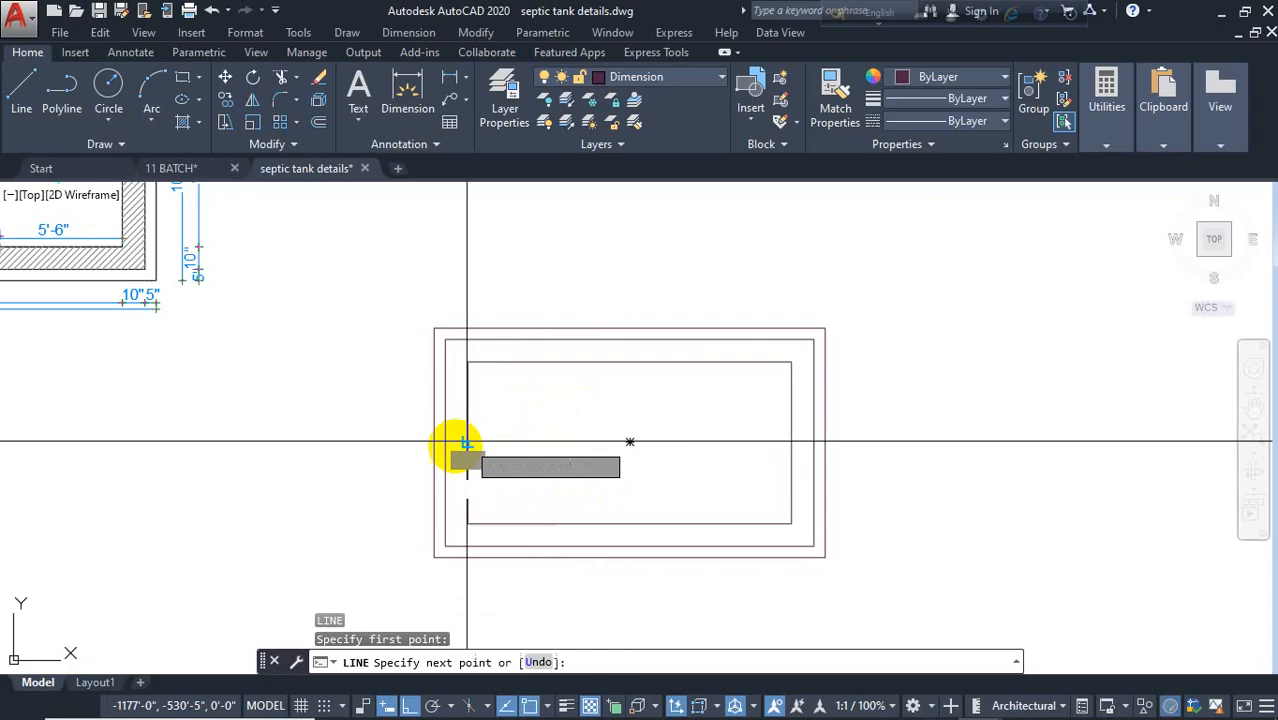
left_click(325, 481)
key("Escape")
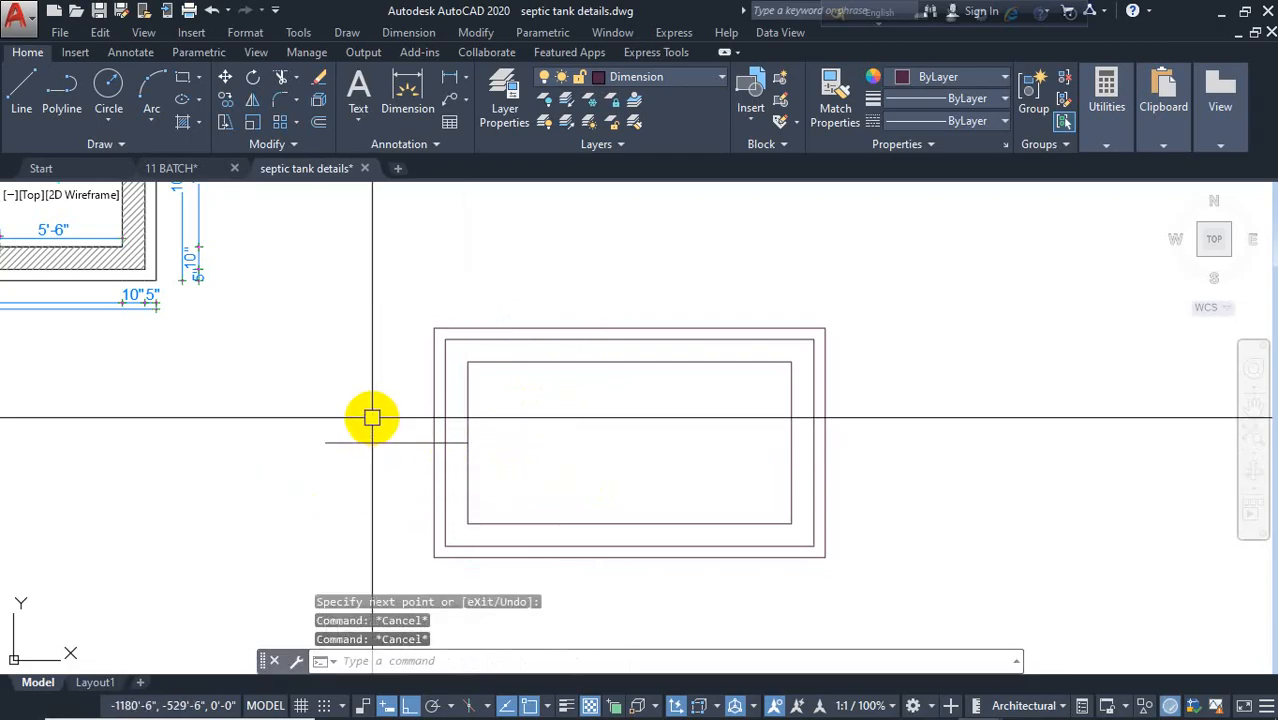
Step: Offset the horizontal midline 12 inches both above and below
type("o")
key("Return")
type("12")
key("Return")
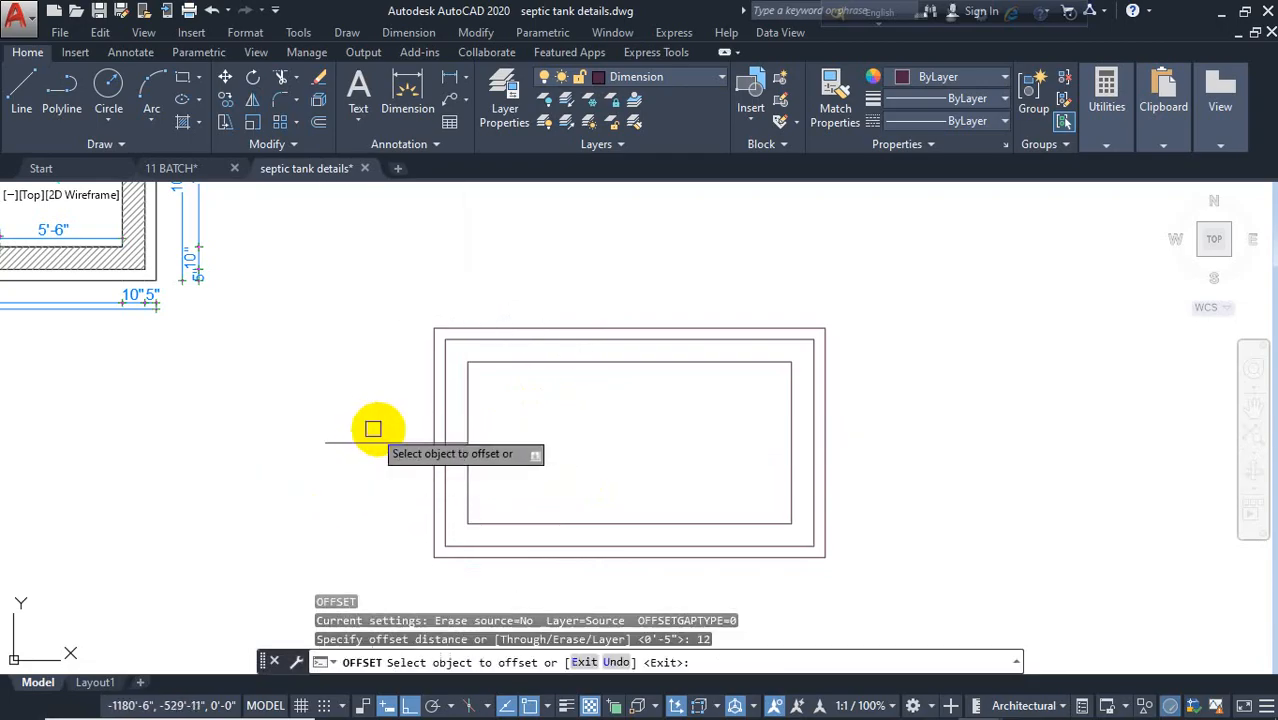
left_click(378, 441)
left_click(397, 452)
left_click(400, 441)
left_click(382, 392)
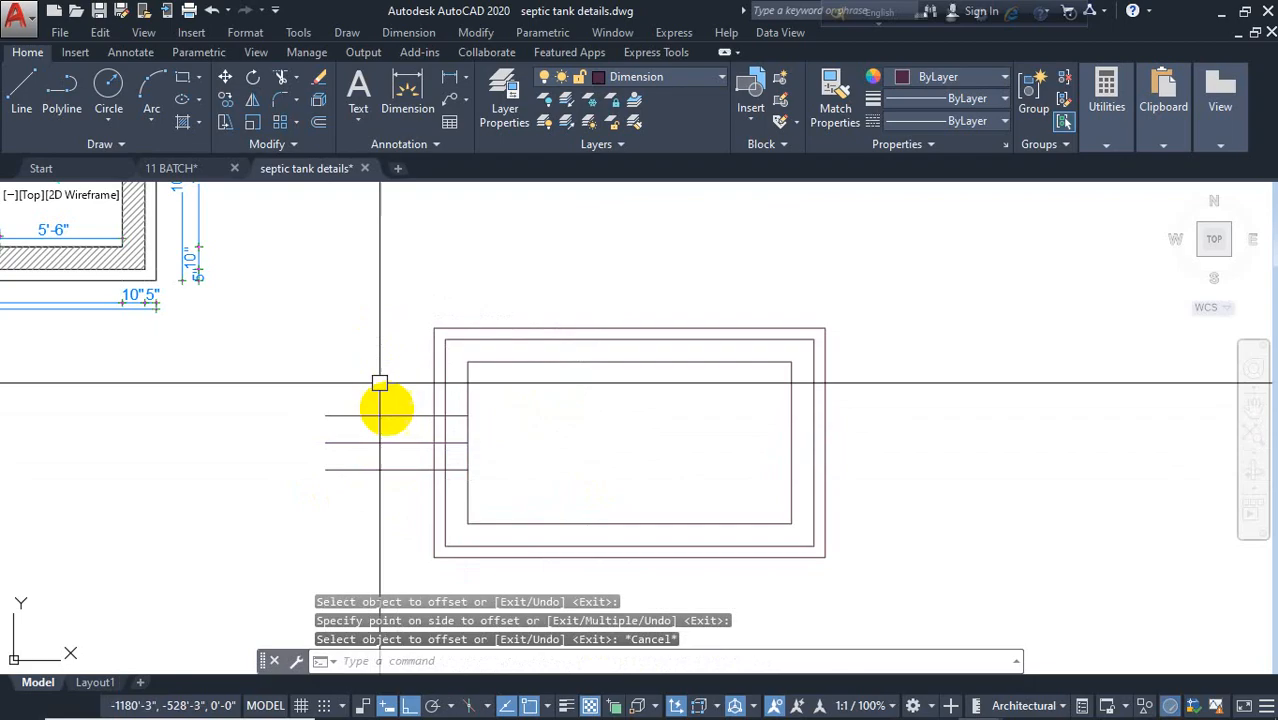
key("Escape")
key("Escape")
Step: Try to offset the outermost rectangle 12 inches outward, and erase that copy
key("Return")
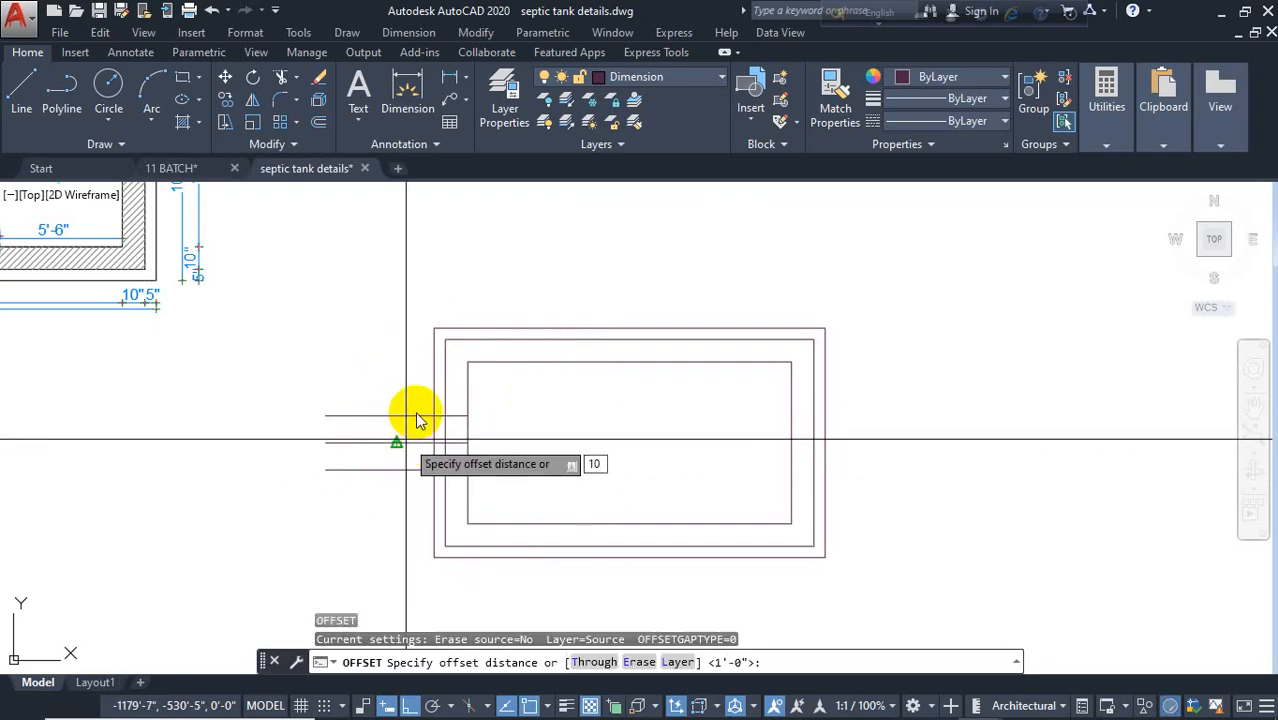
key("Escape")
key("Return")
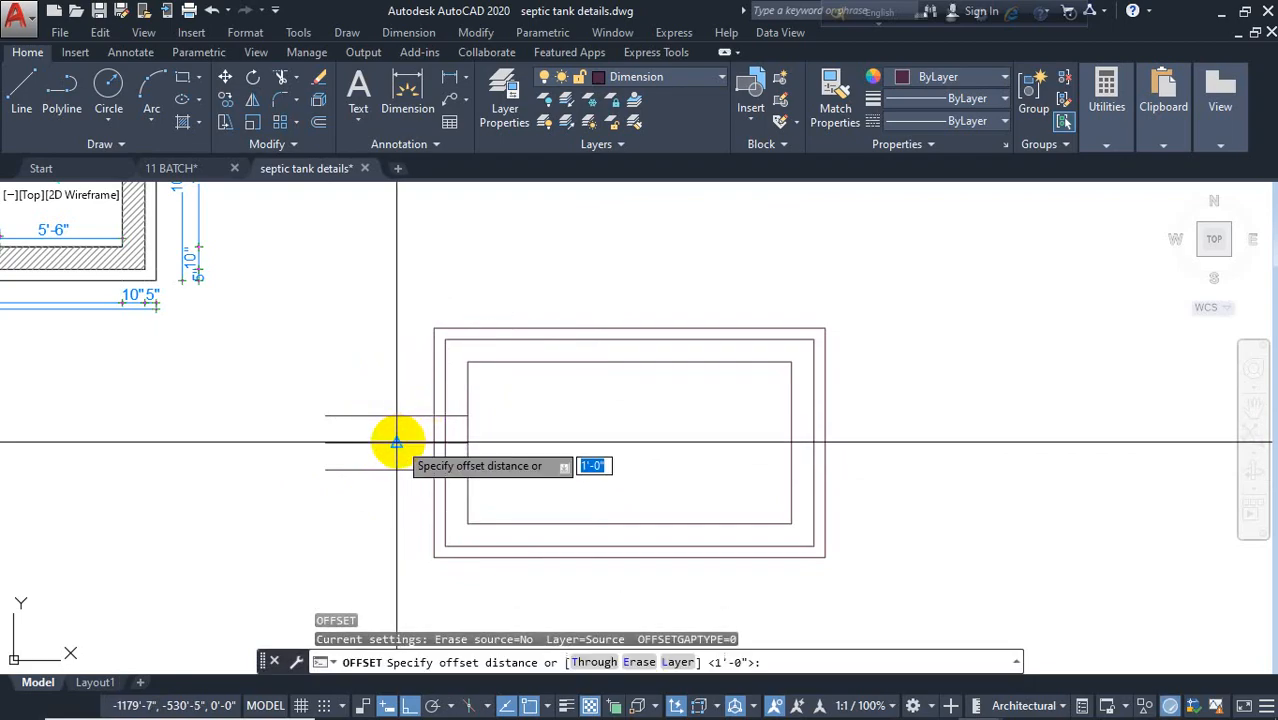
key("Return")
left_click(430, 388)
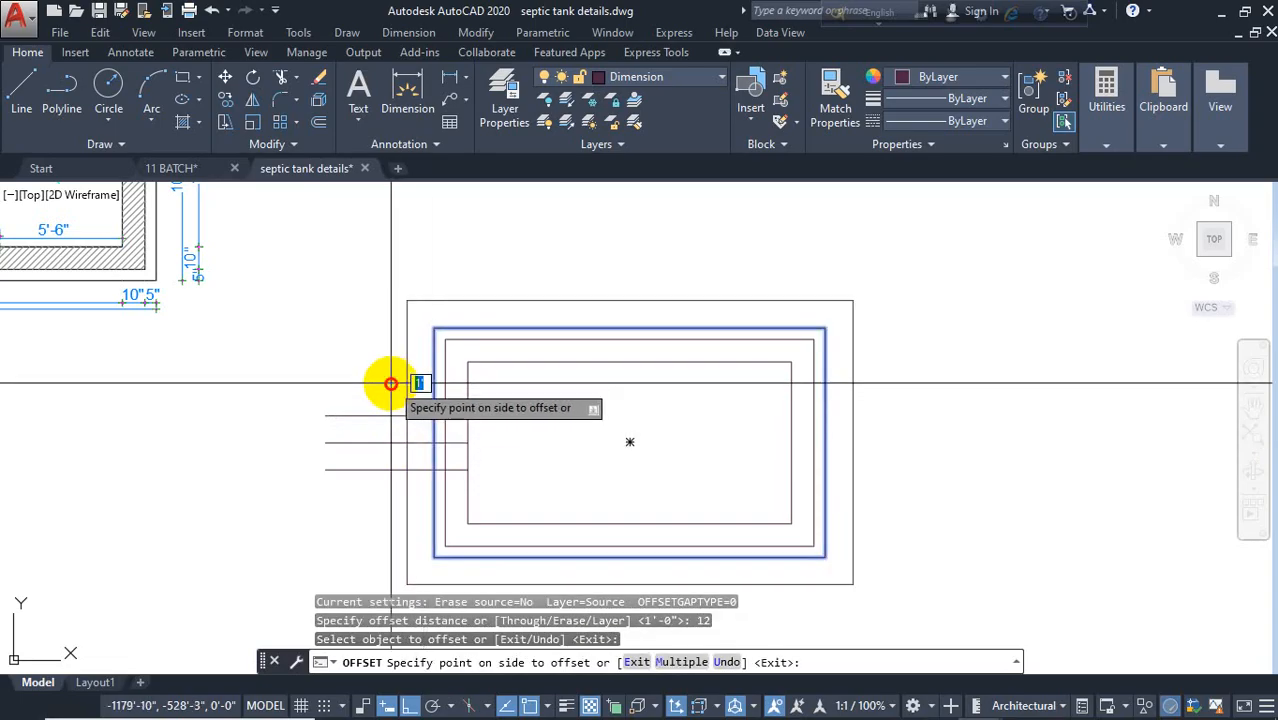
left_click(400, 375)
key("Escape")
left_click(407, 330)
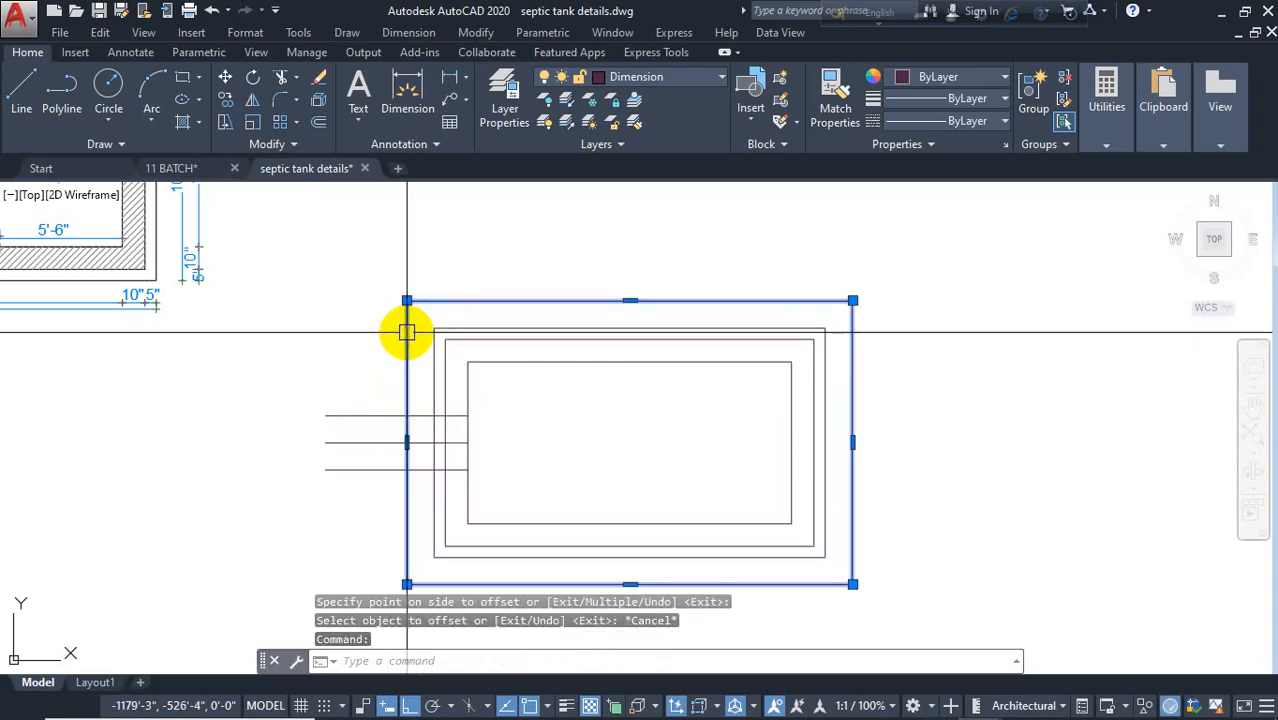
key("Delete")
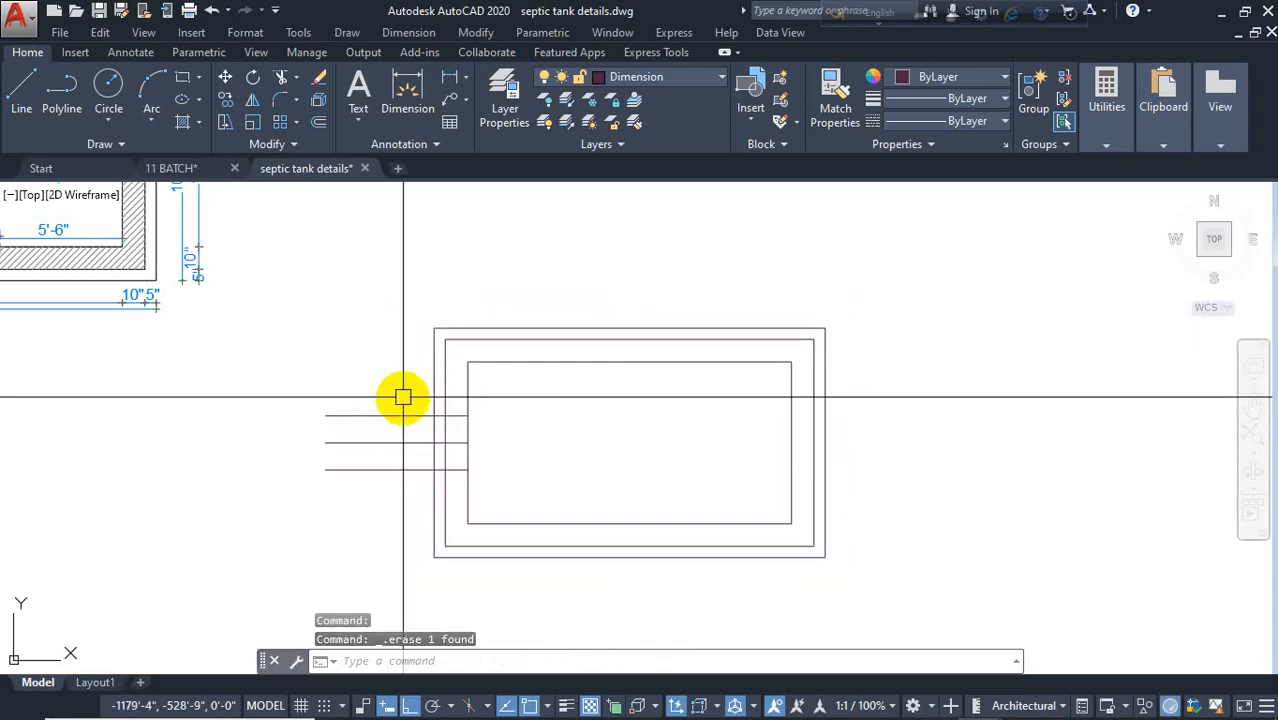
Step: Draw a vertical line along the outermost rectangle's west side, connecting the upper and lower offset lines
type("l")
key("Return")
scroll(434, 411, "up", 2)
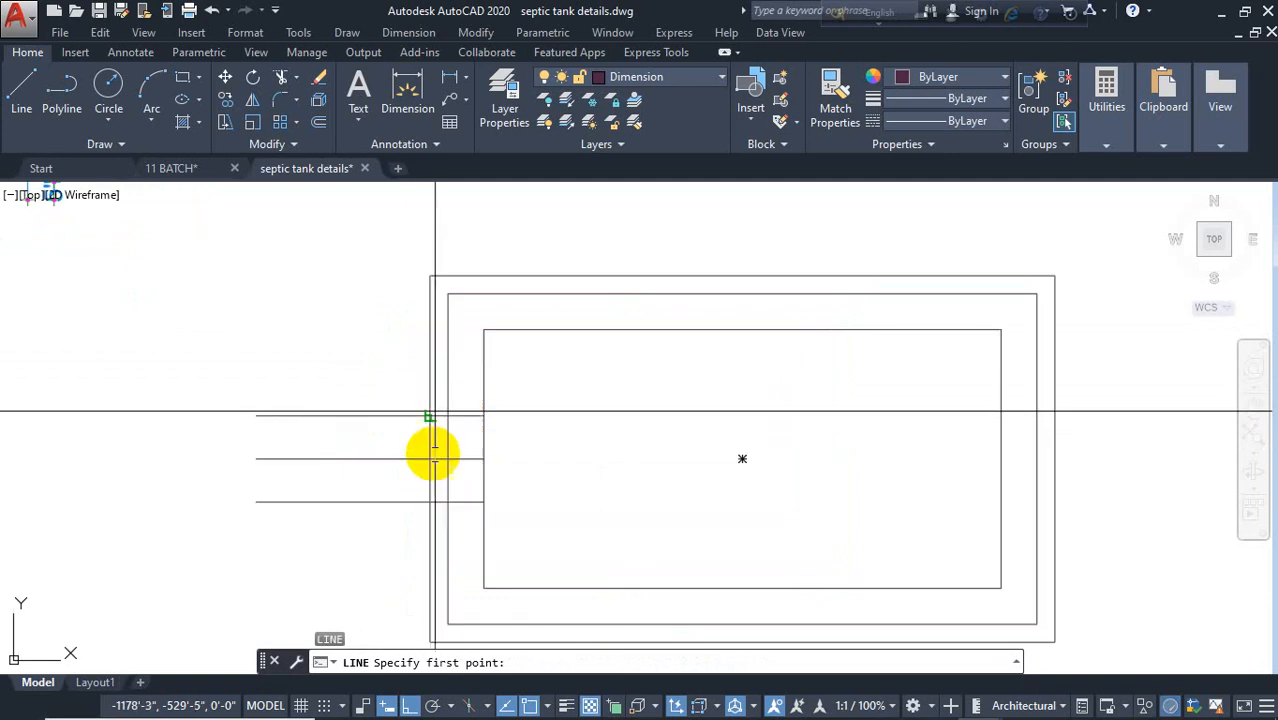
left_click(430, 415)
left_click(429, 502)
key("Escape")
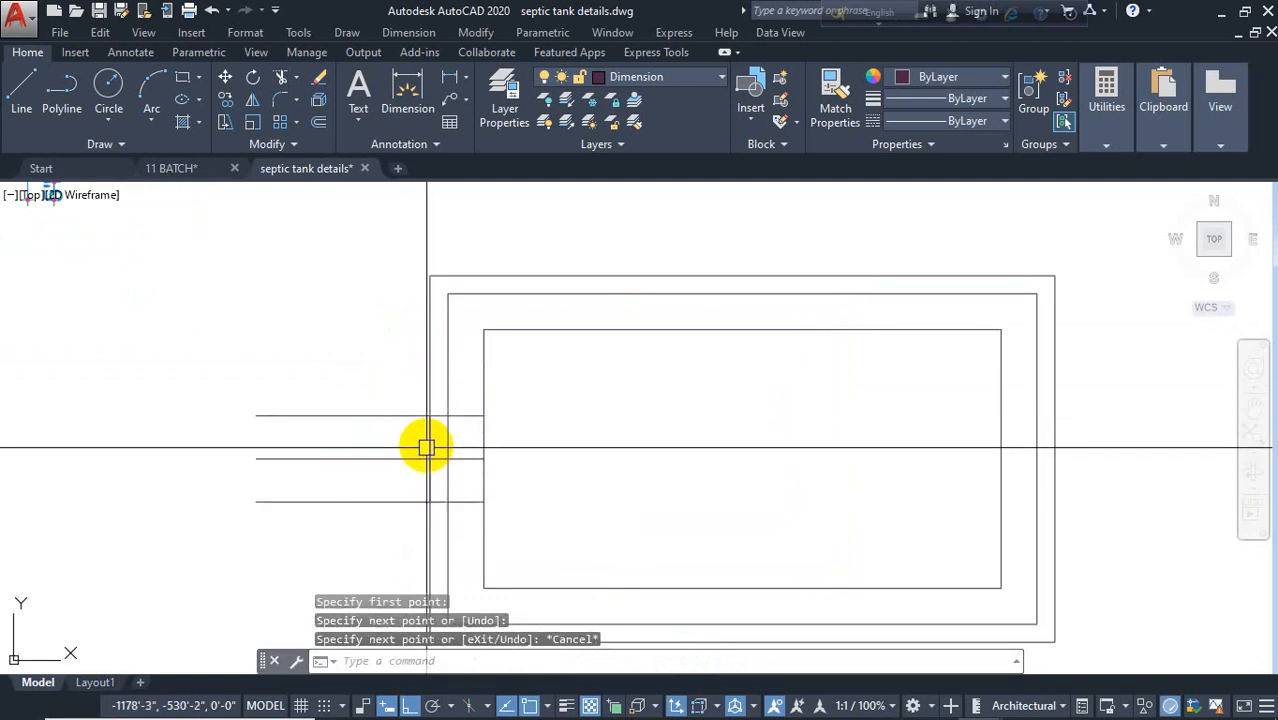
Step: Move the short vertical line 24 inches west, away from the tank
left_click(428, 452)
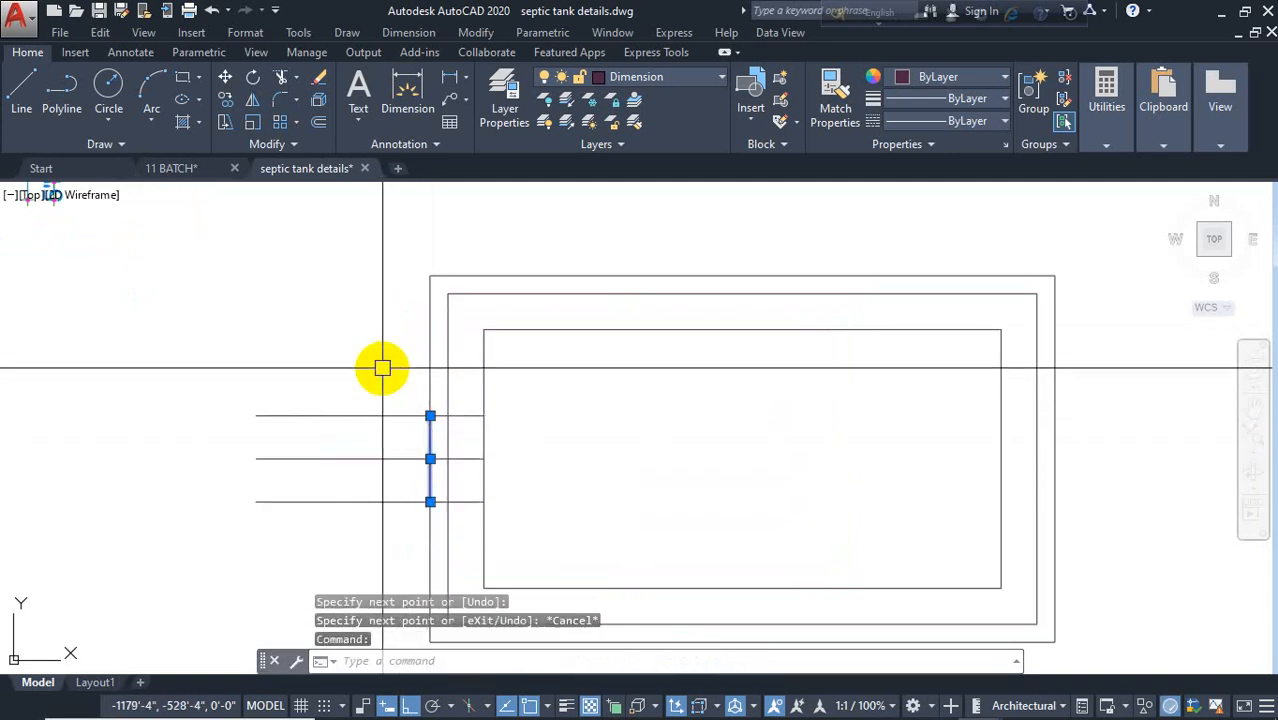
type("m")
key("Return")
left_click(380, 360)
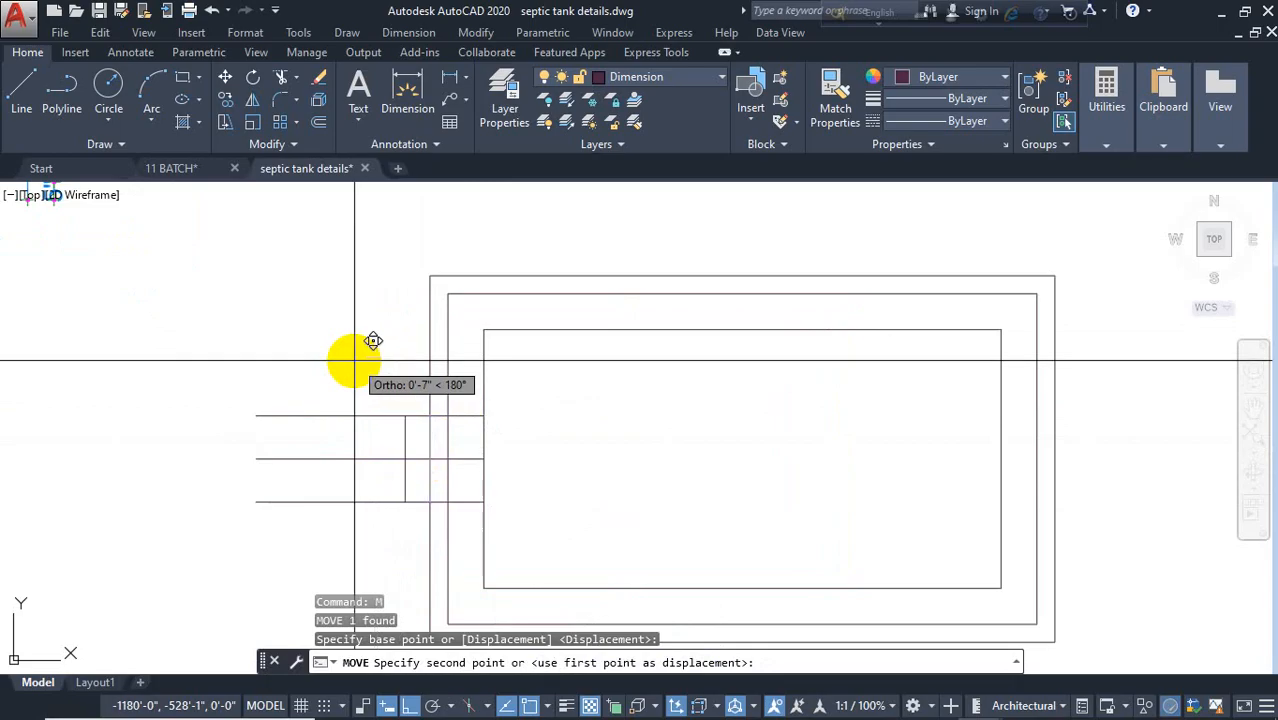
type("2'")
key("Return")
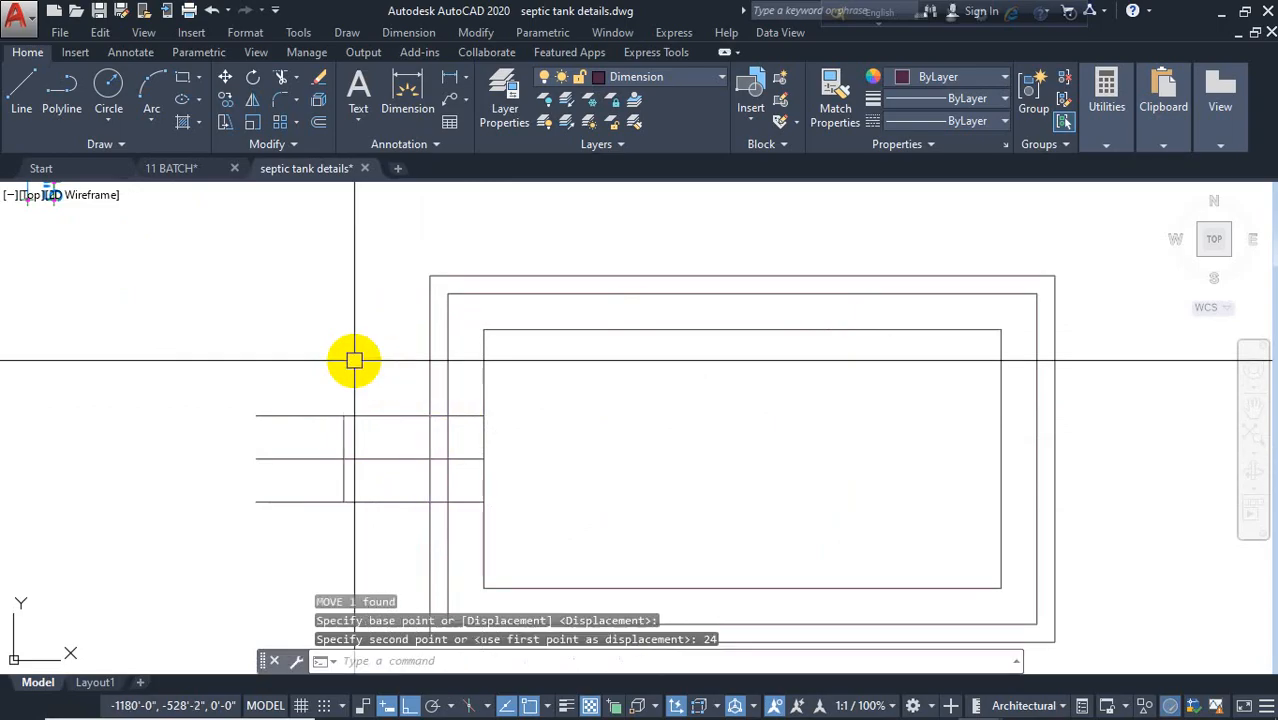
key("Escape")
key("Escape")
key("Escape")
Step: Move the short vertical line 5 inches back toward the tank
left_click(366, 427)
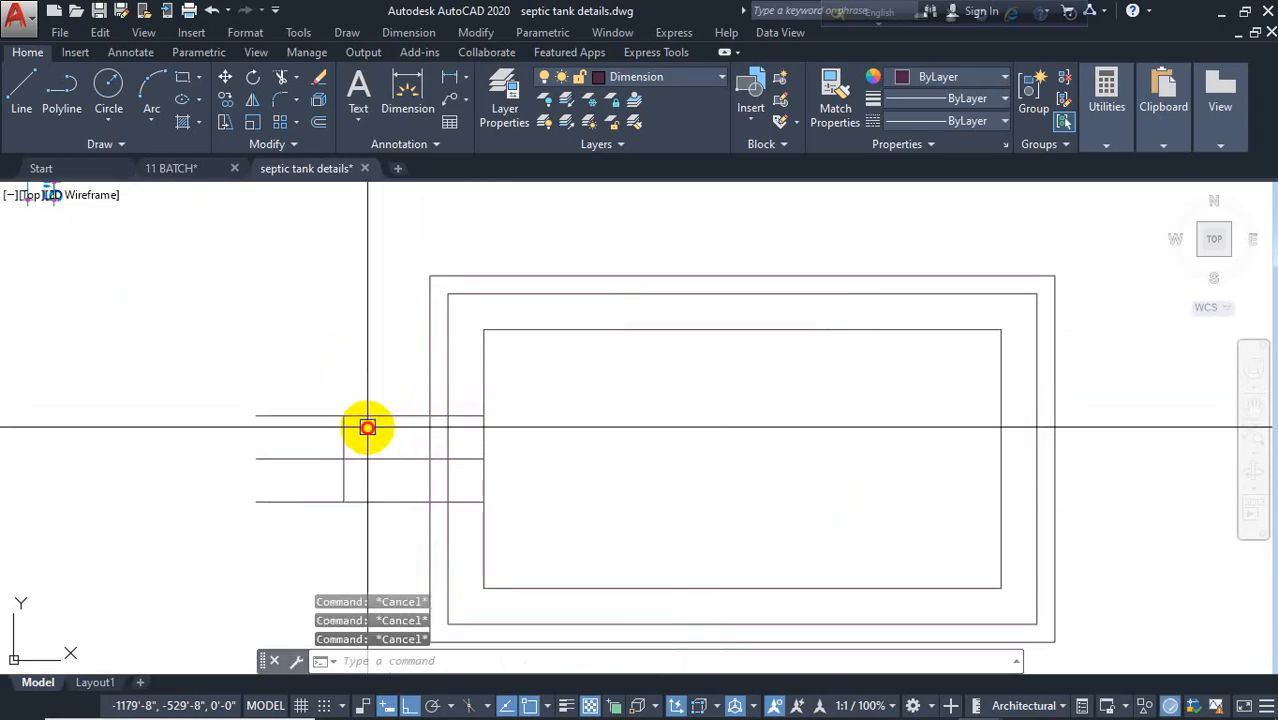
left_click(329, 423)
type("m")
key("Return")
left_click(335, 349)
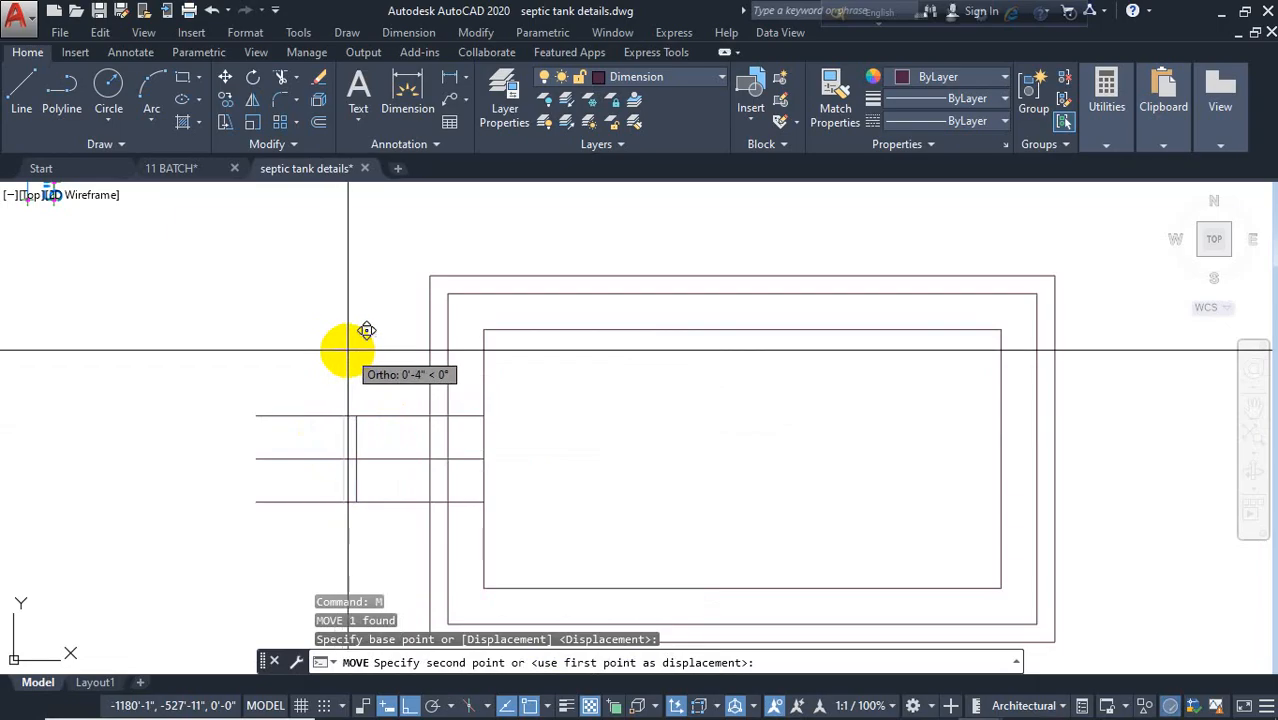
type("5")
key("Return")
key("Escape")
Step: Offset the upper, lower and vertical lines of the inlet chamber 10 inches outward to form its walls
type("o")
key("Return")
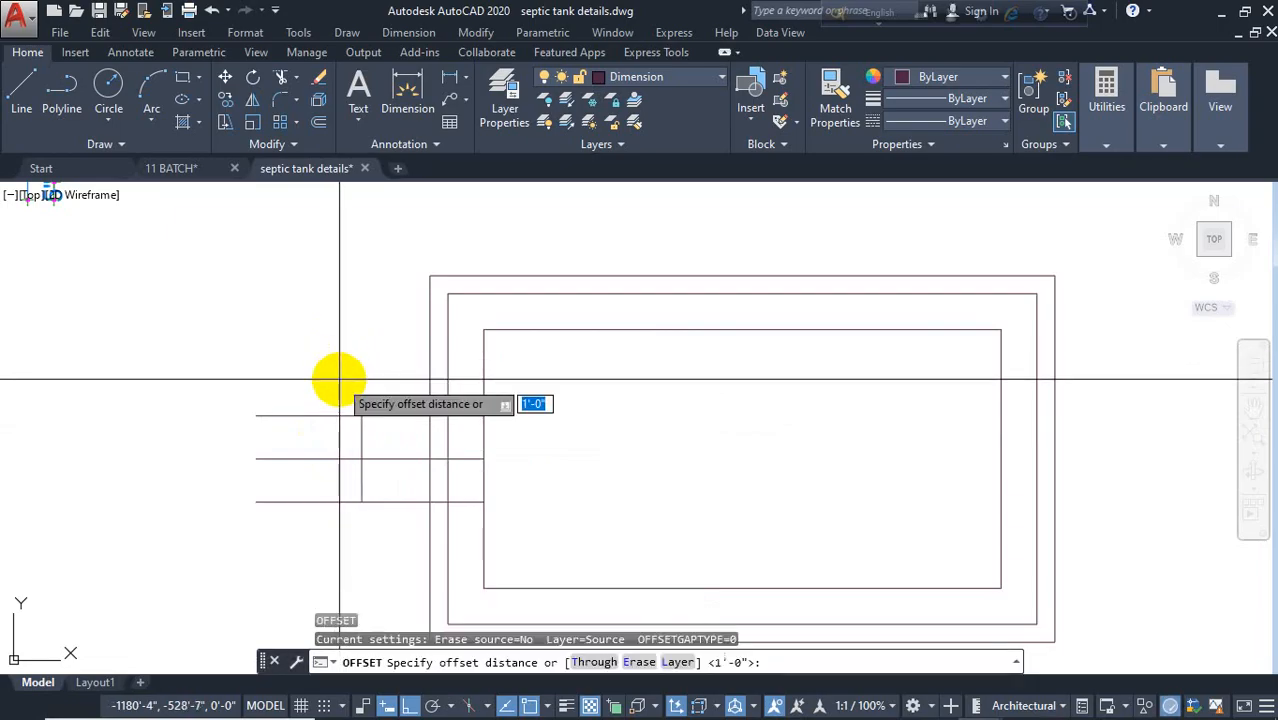
type("10")
key("Return")
left_click(395, 415)
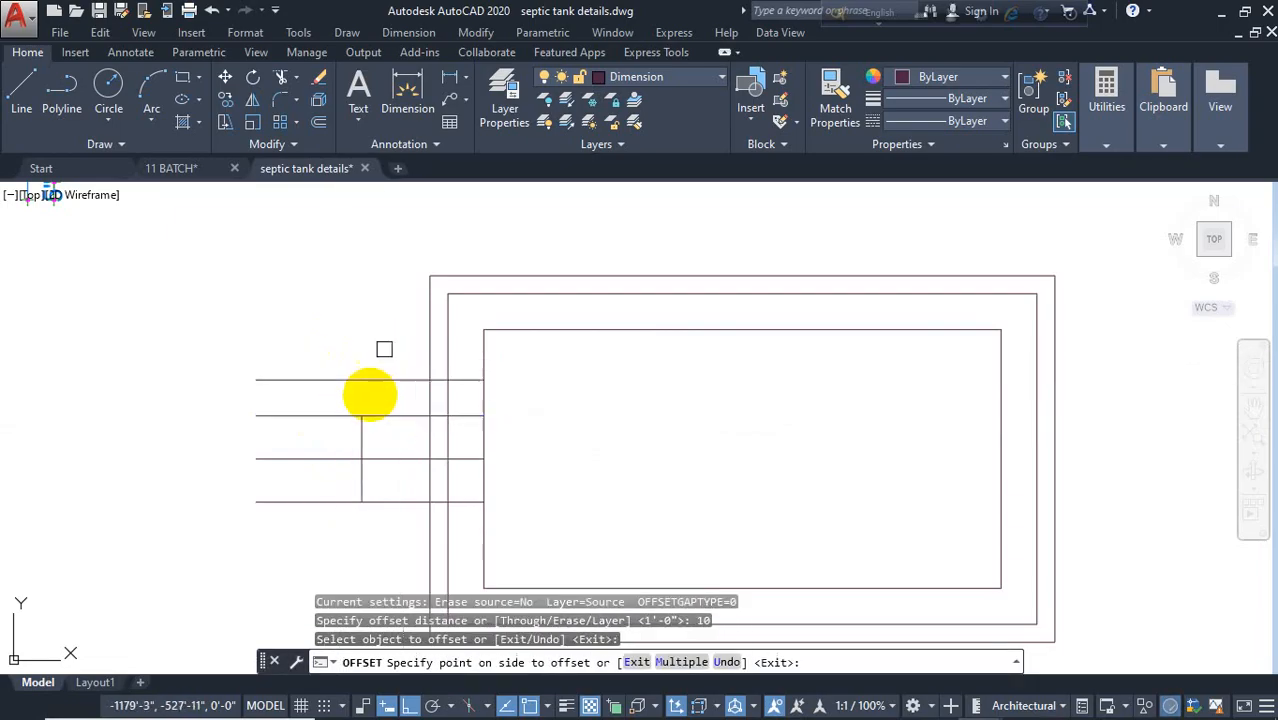
left_click(380, 360)
left_click(379, 501)
left_click(379, 520)
key("Escape")
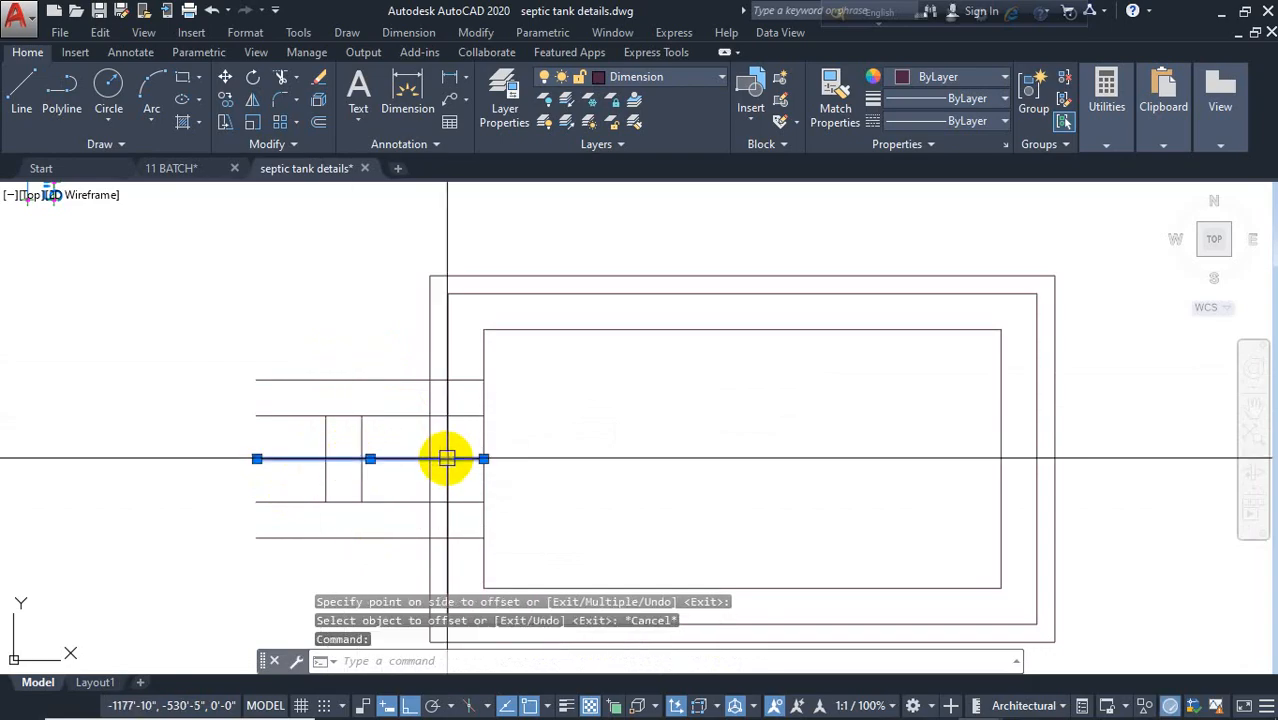
Step: Erase the horizontal midline and fillet the two corners of the chamber's inner lines with zero radius
key("Delete")
type("f")
key("space")
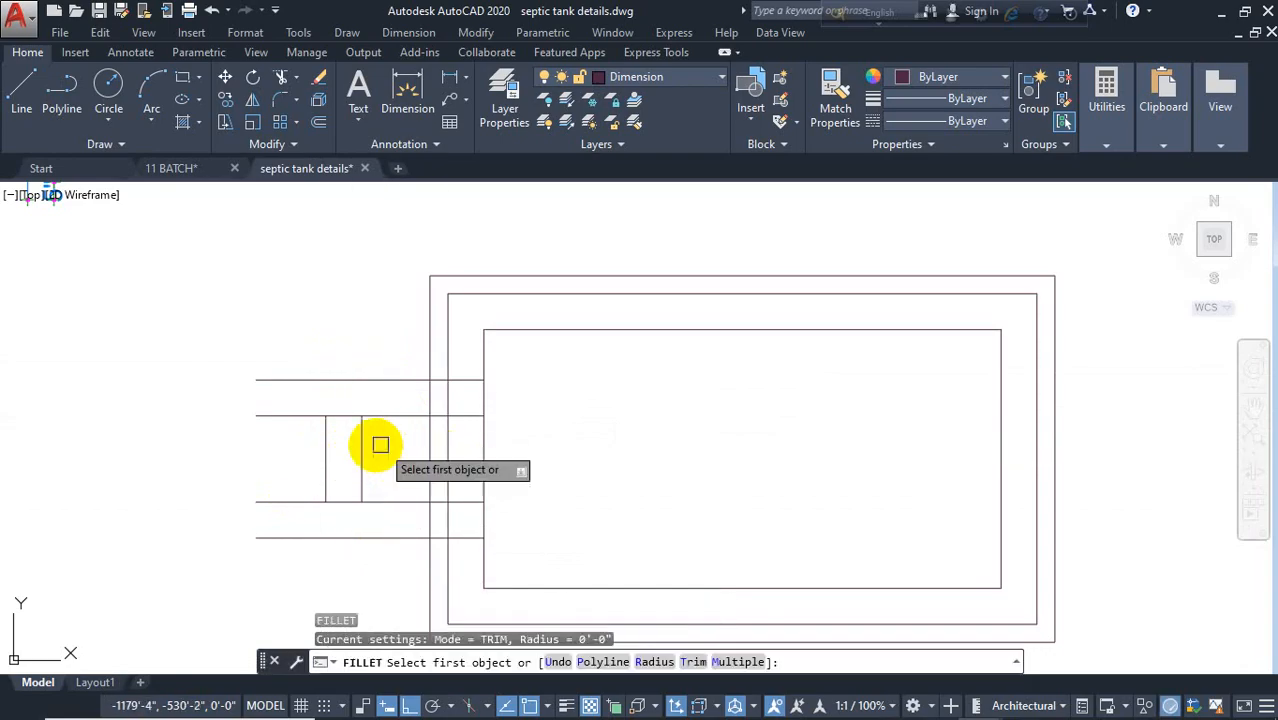
left_click(379, 417)
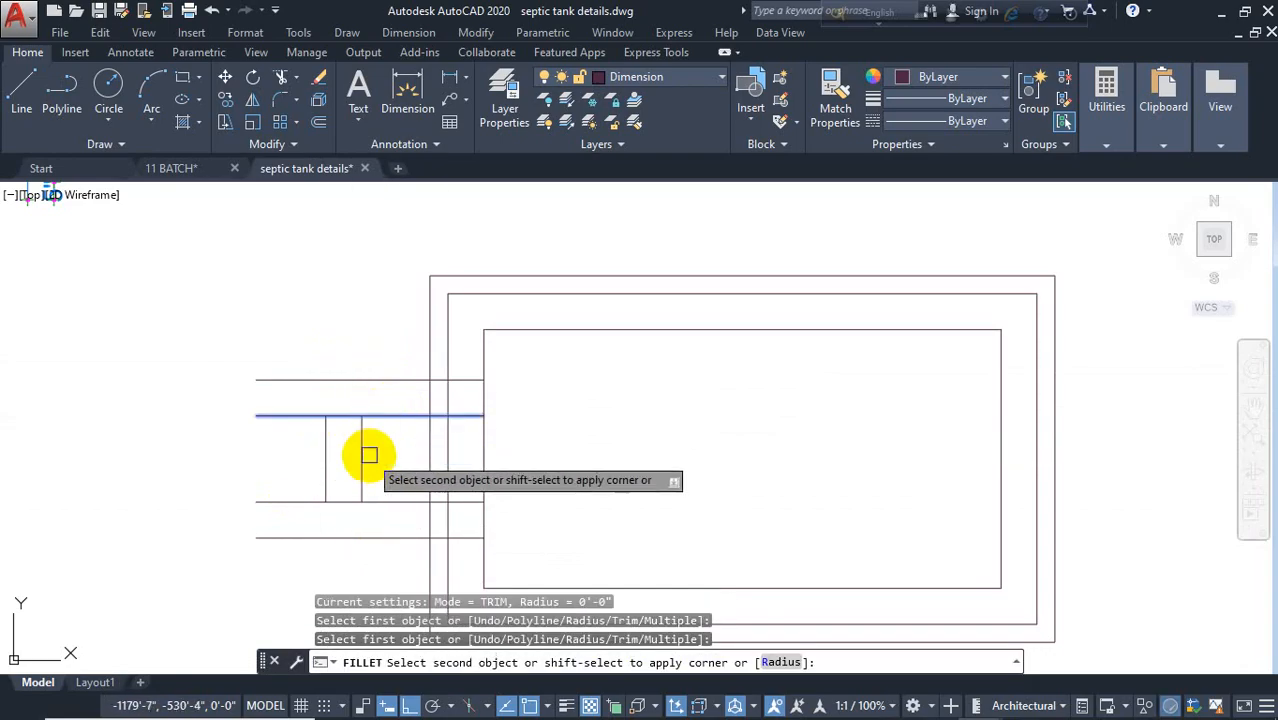
left_click(367, 456)
key("space")
left_click(362, 470)
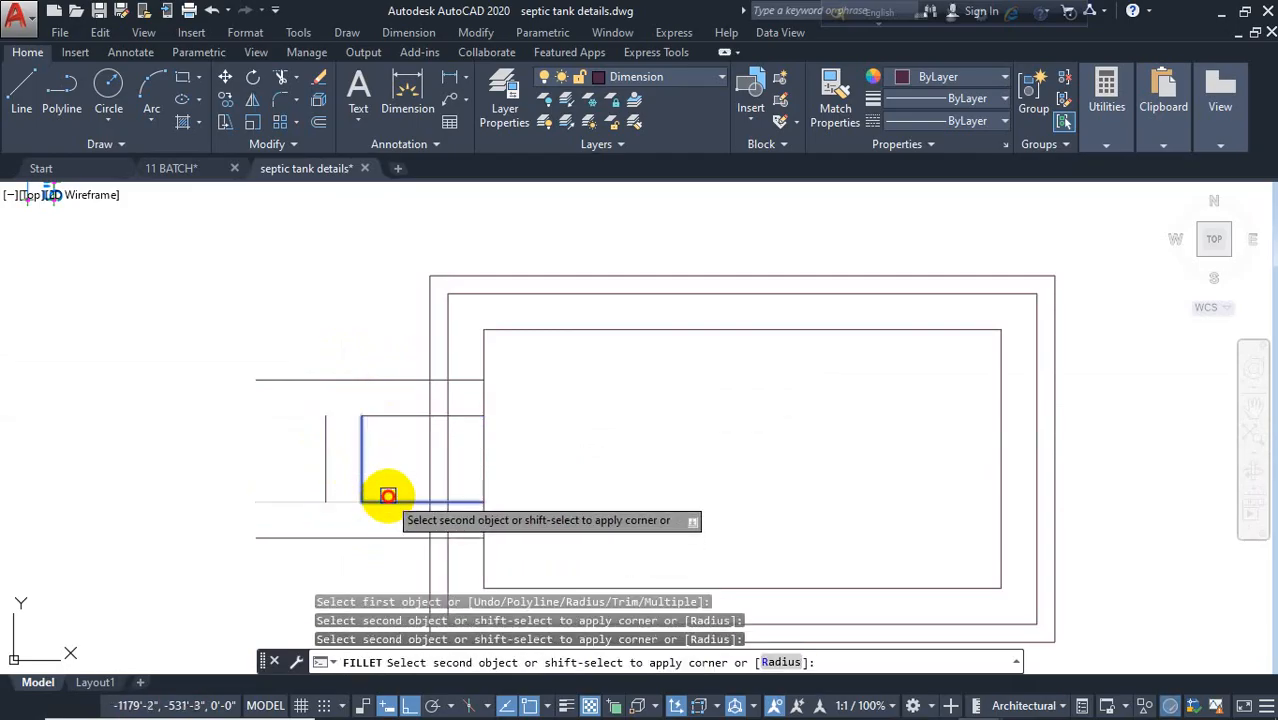
left_click(388, 499)
Step: Fillet the two corners of the chamber's outer wall lines with zero radius
key("space")
left_click(375, 537)
left_click(326, 460)
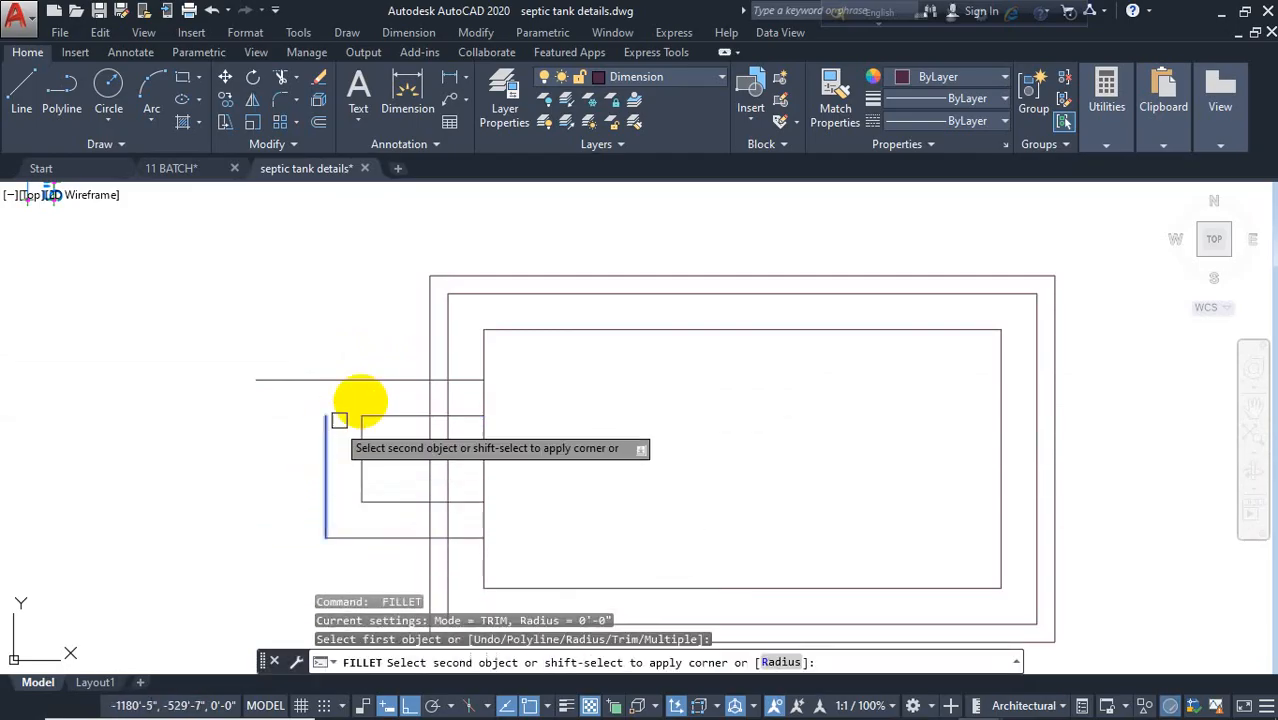
left_click(386, 380)
key("Escape")
key("Escape")
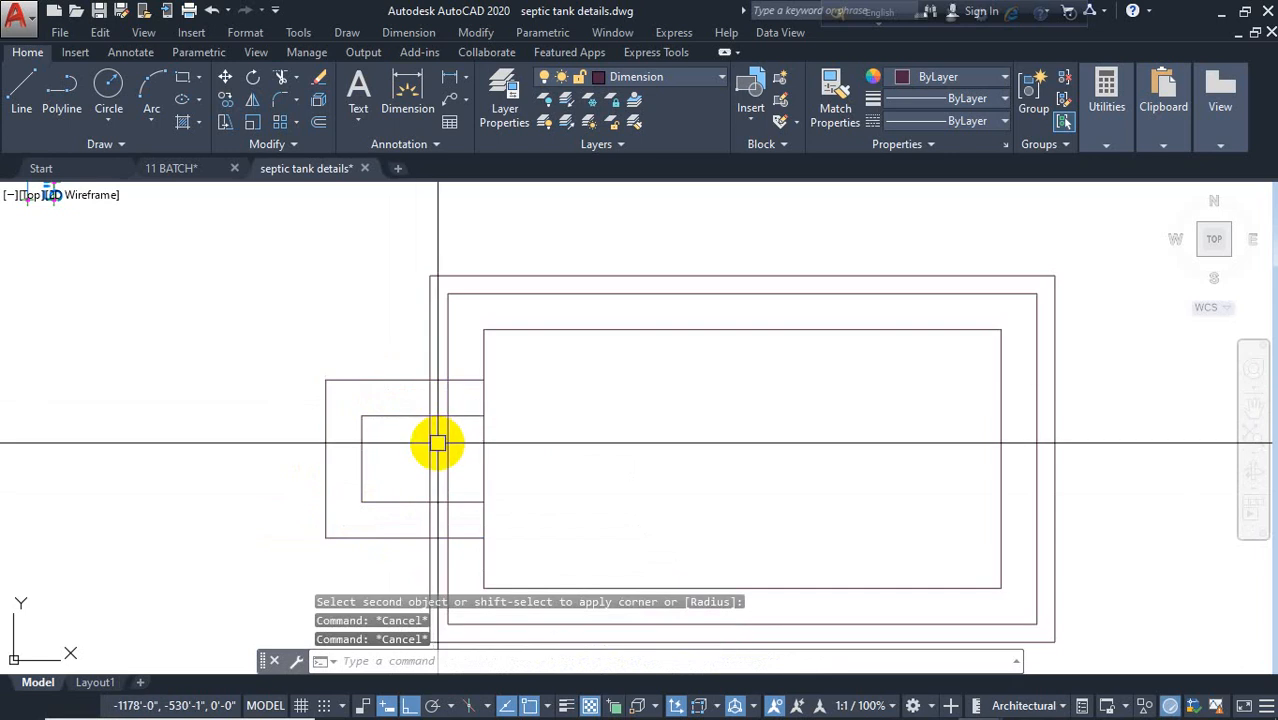
Step: Trim the chamber's horizontal lines where they cross the 10-inch tank wall, back to the middle rectangle
key("space")
key("space")
left_click(462, 415)
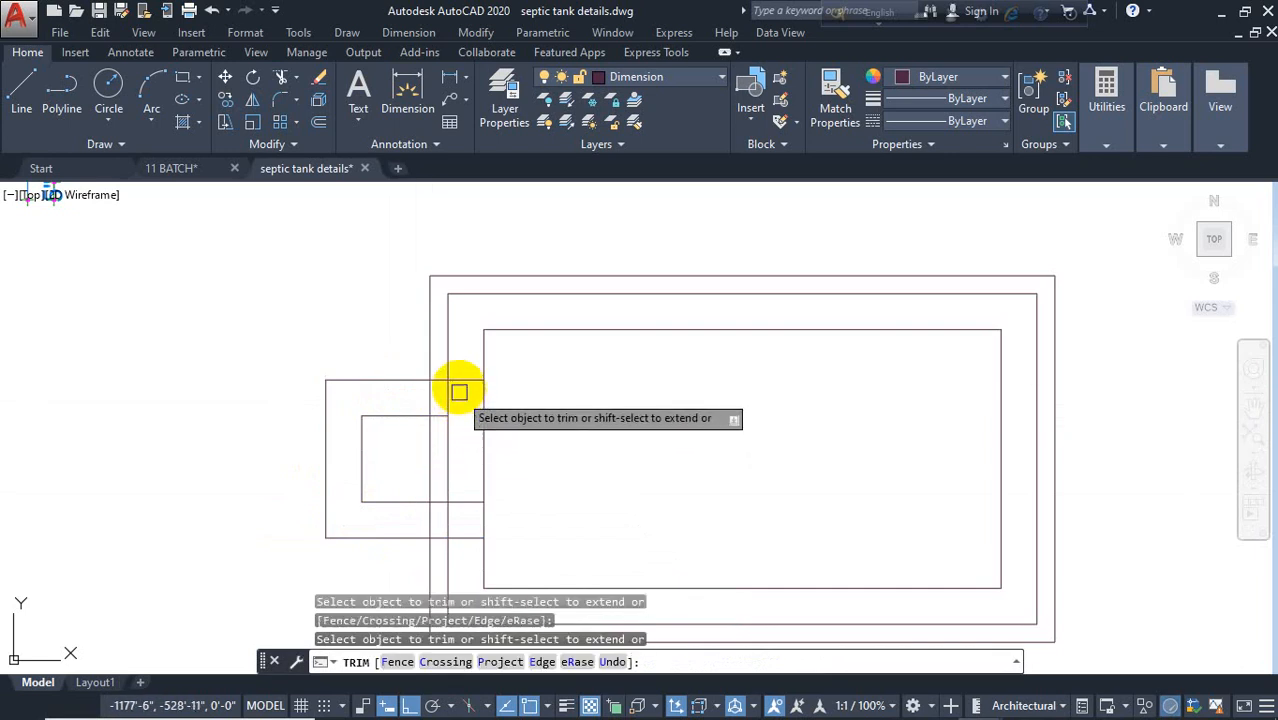
left_click(459, 381)
scroll(445, 537, "up", 2)
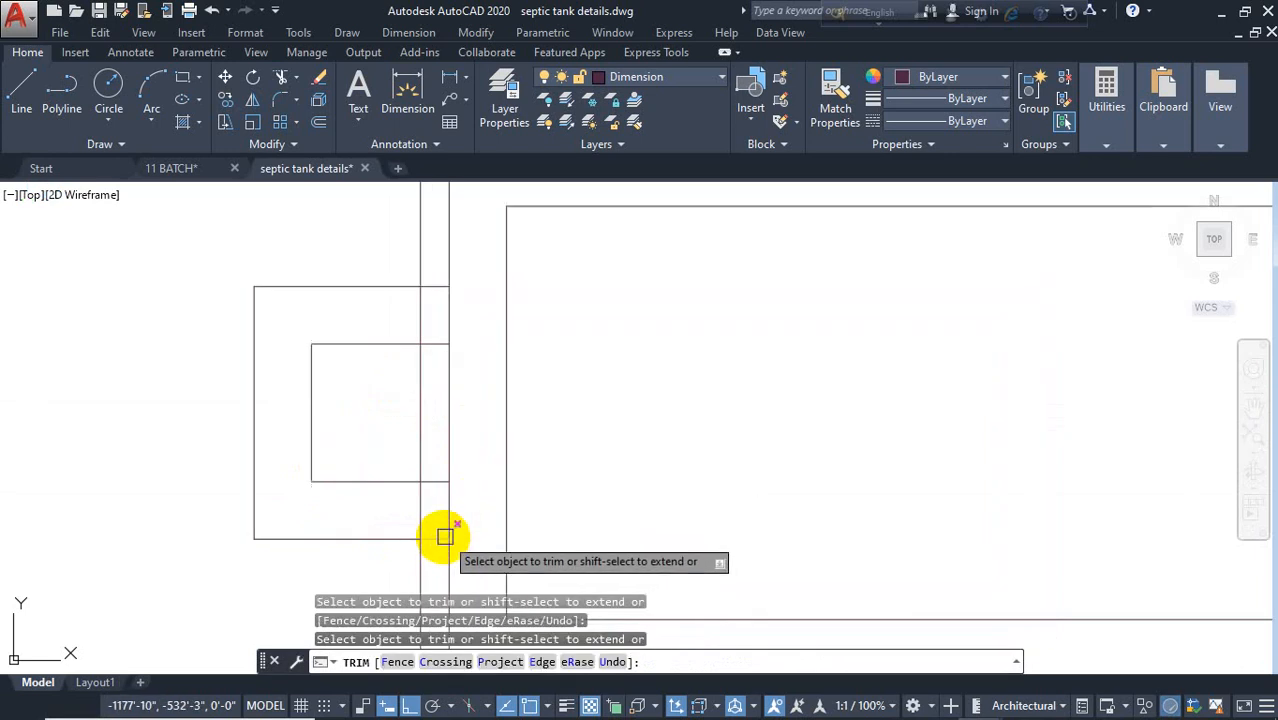
Step: Try to trim the chamber lines back to the outermost rectangle, and extend the inner lines back to the middle rectangle
left_click(429, 481)
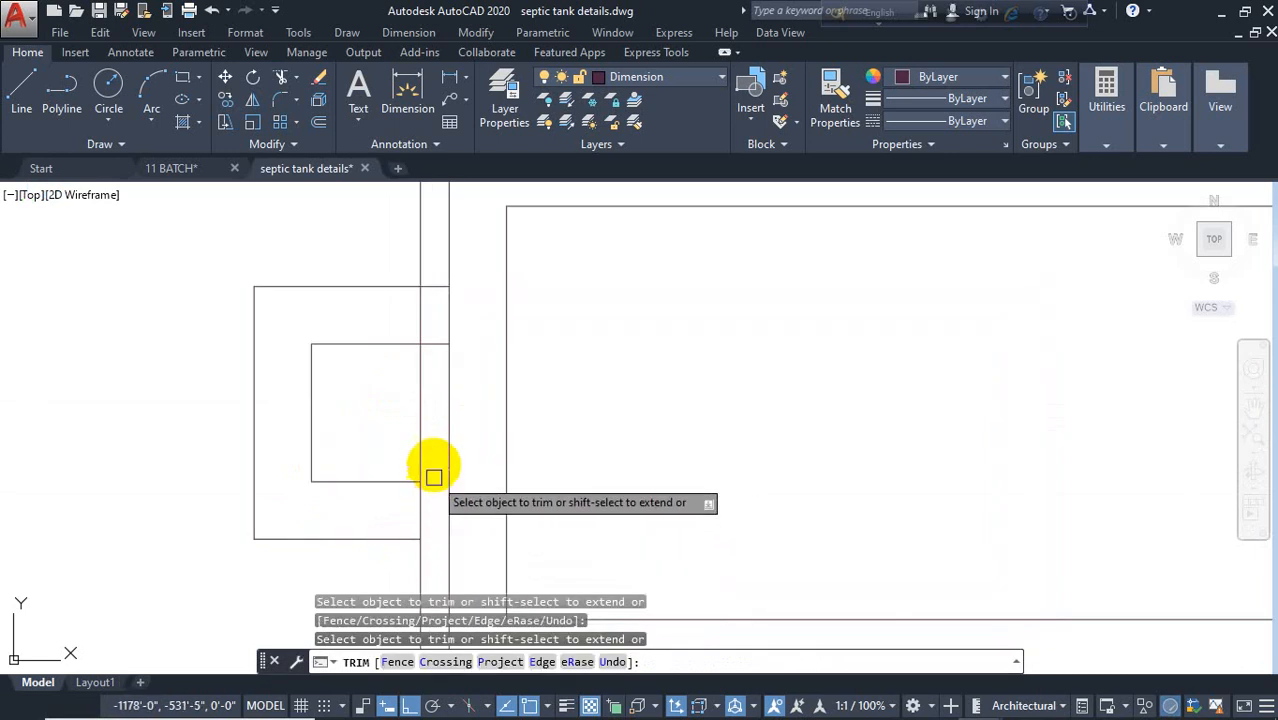
left_click(435, 344)
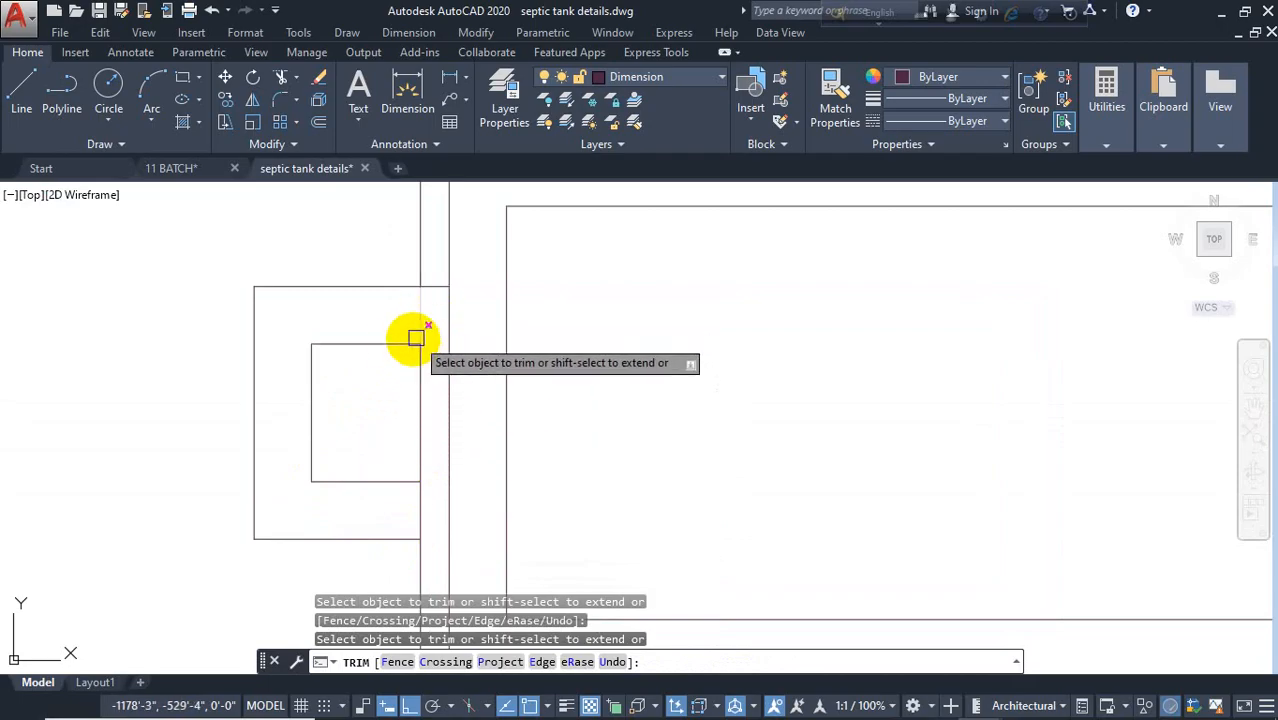
left_click(398, 343, "shift")
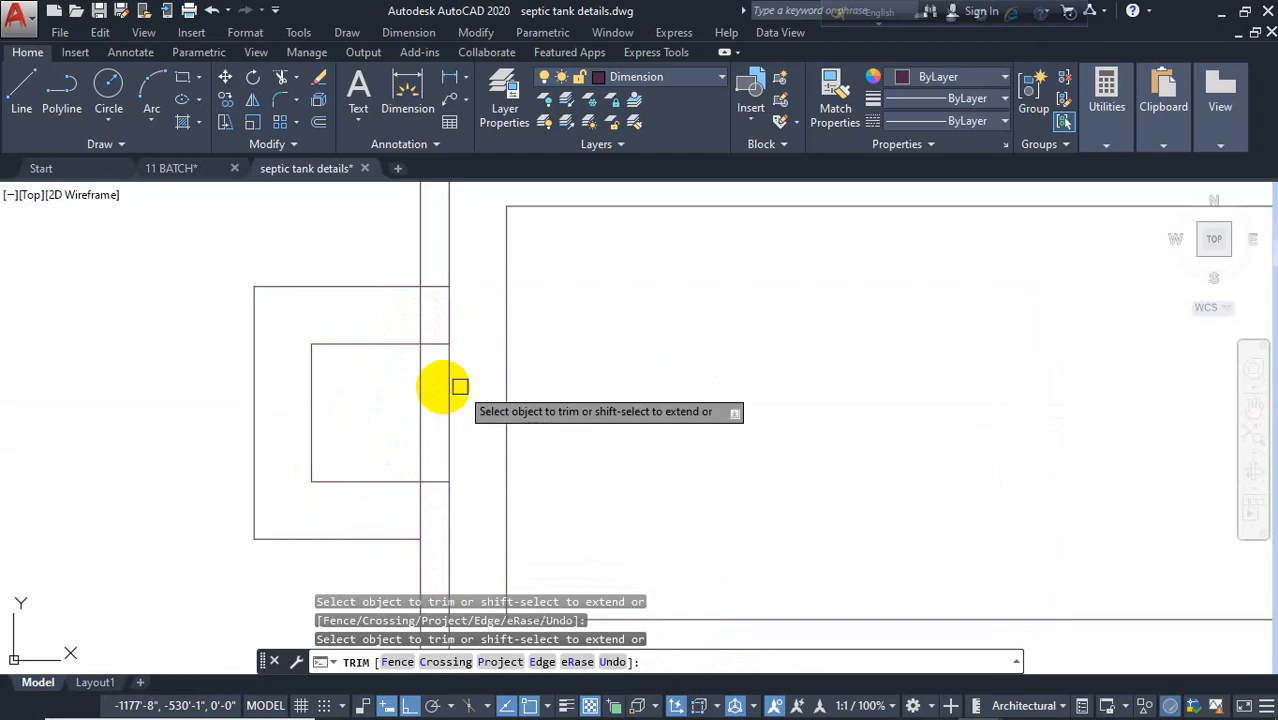
Step: Trim away the outermost rectangle's line where it crosses the inlet chamber, and compare the result with the existing plan
left_click(420, 318)
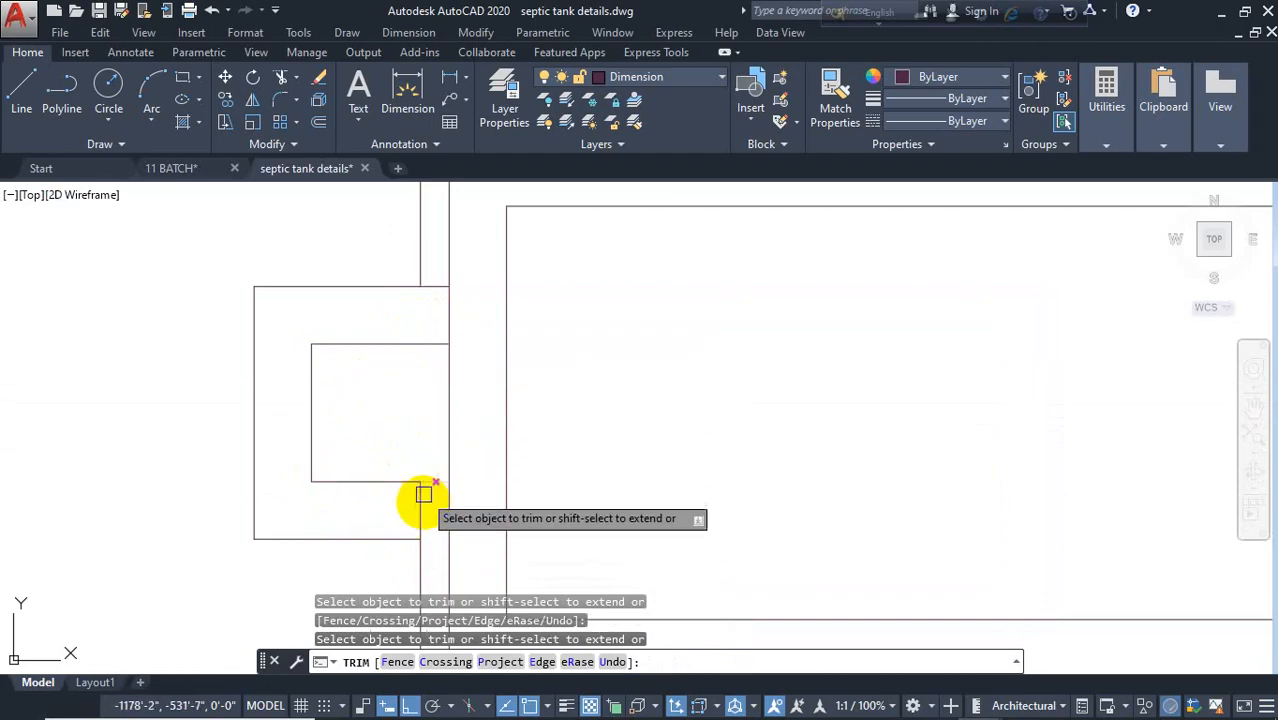
scroll(573, 417, "down", 4)
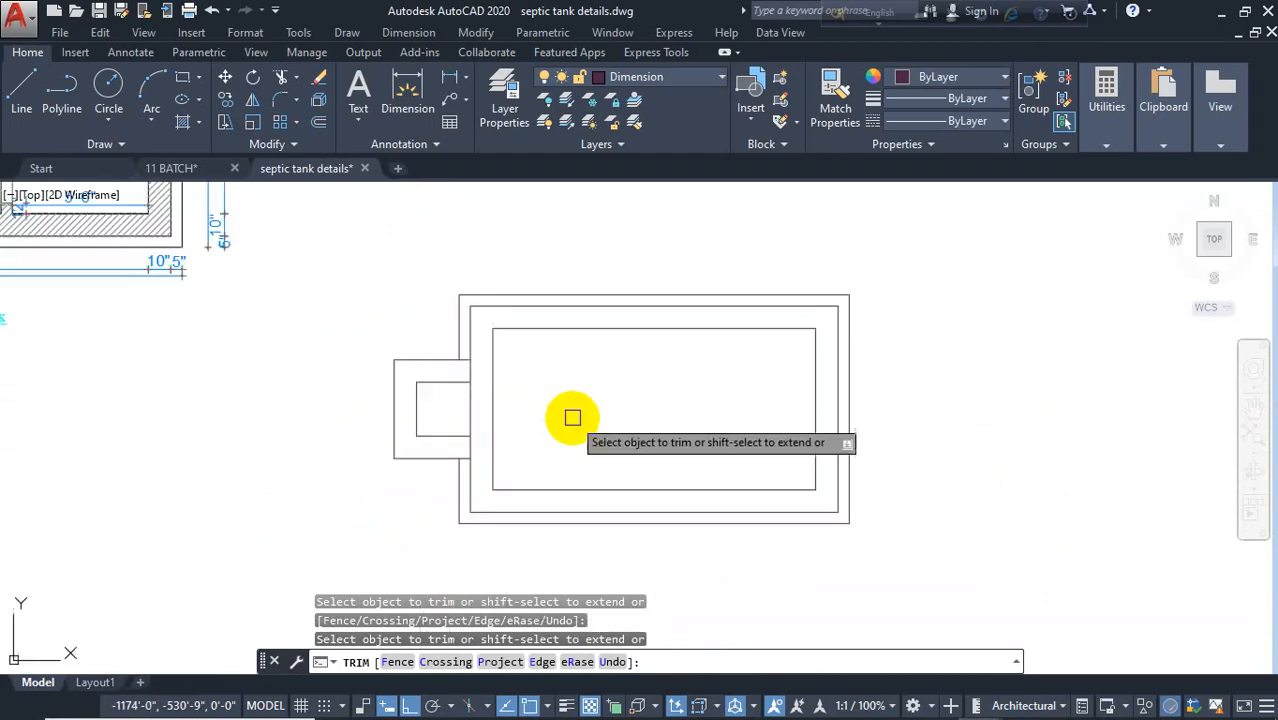
scroll(591, 394, "down", 3)
middle_click_drag(590, 408, 605, 485)
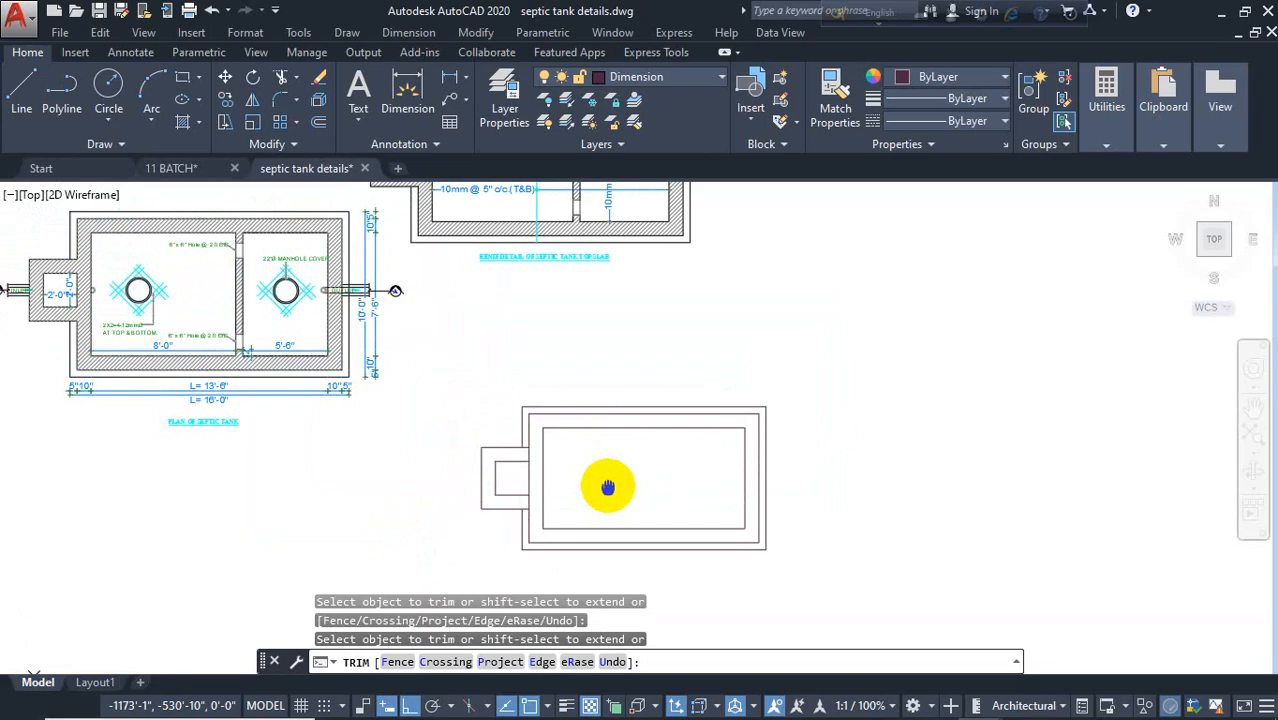
scroll(535, 470, "up", 5)
scroll(575, 510, "down", 5)
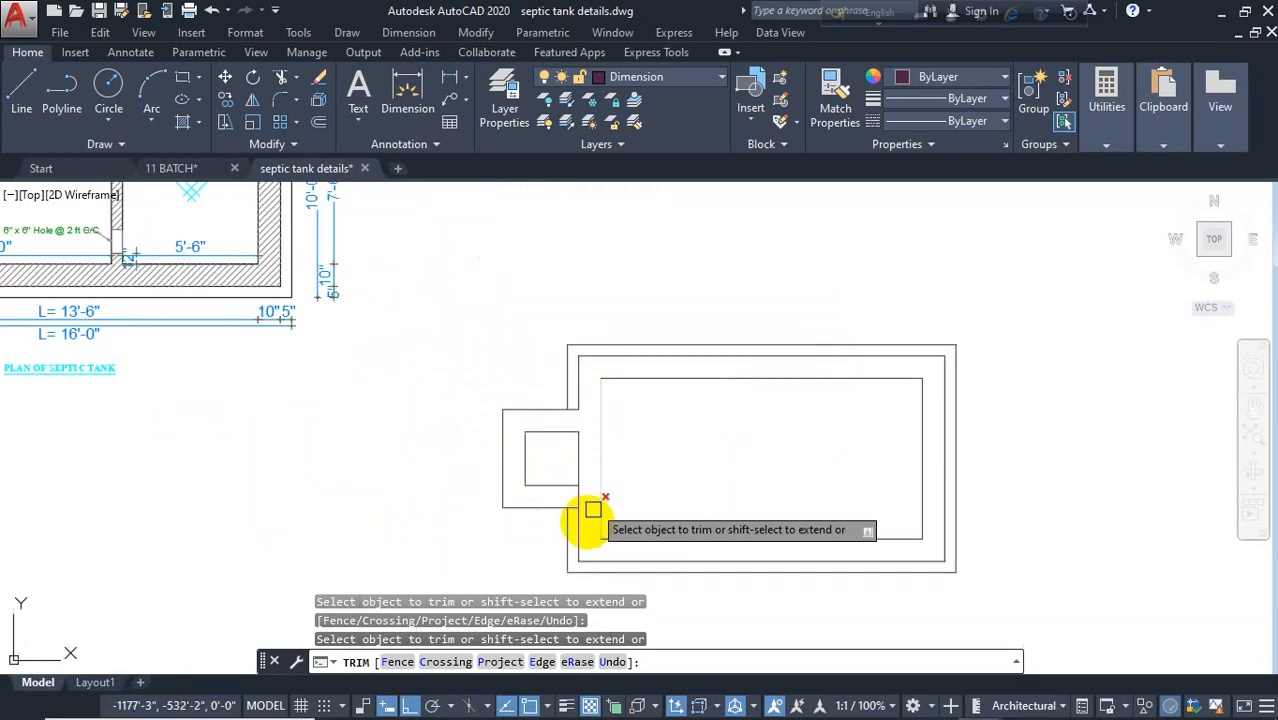
Step: Compare the trimmed tank and inlet chamber outline with the existing septic tank plan
scroll(571, 474, "up", 3)
scroll(599, 442, "down", 4)
key("Escape")
scroll(607, 415, "down", 2)
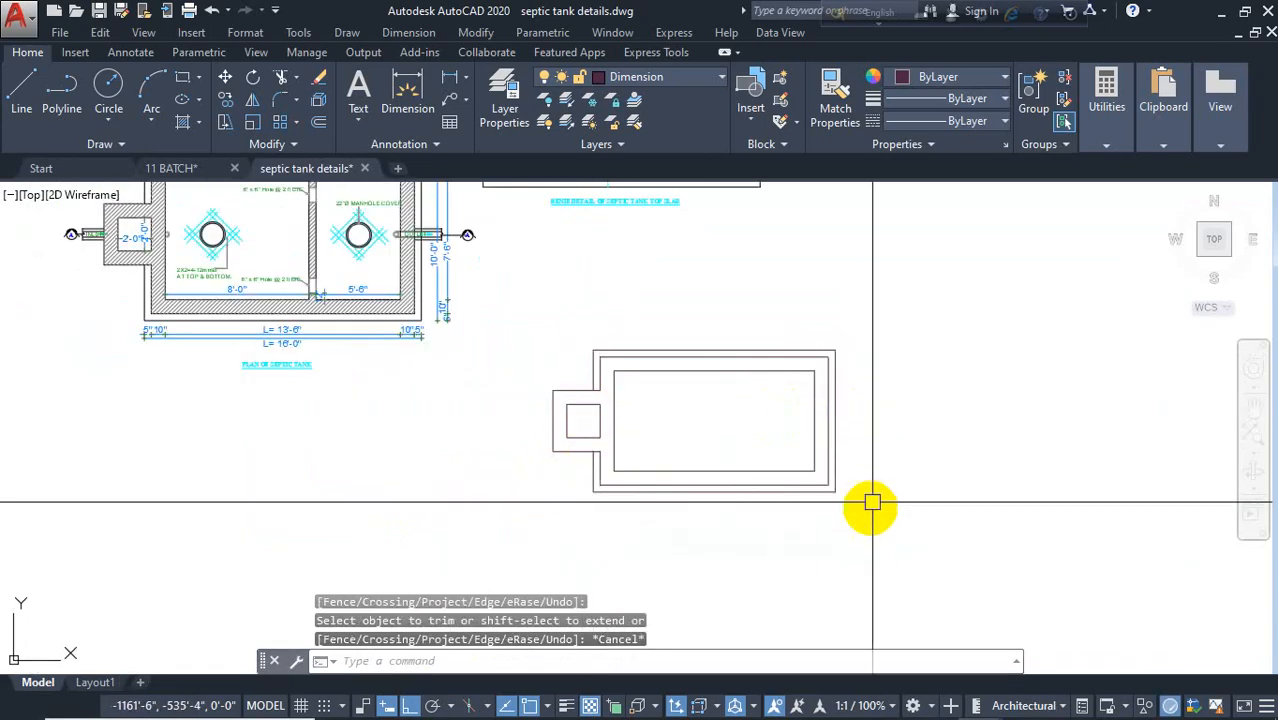
scroll(722, 428, "up", 2)
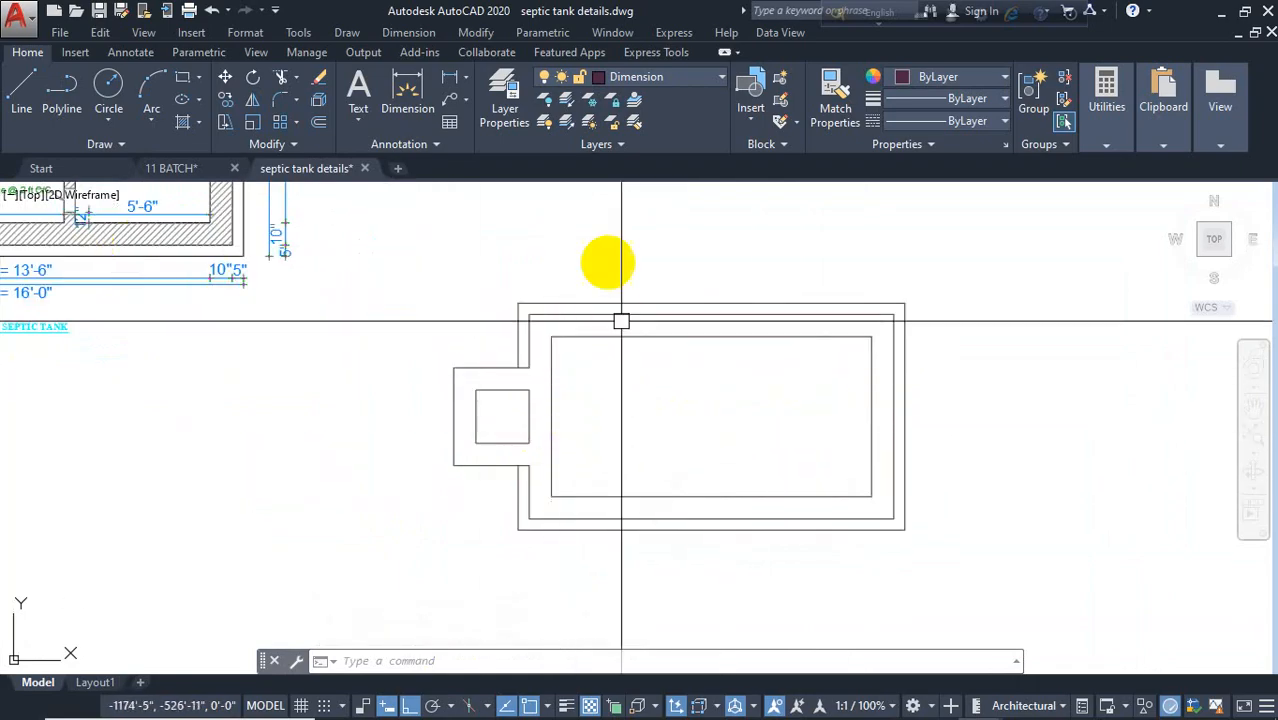
scroll(636, 433, "down", 2)
middle_click_drag(636, 433, 699, 516)
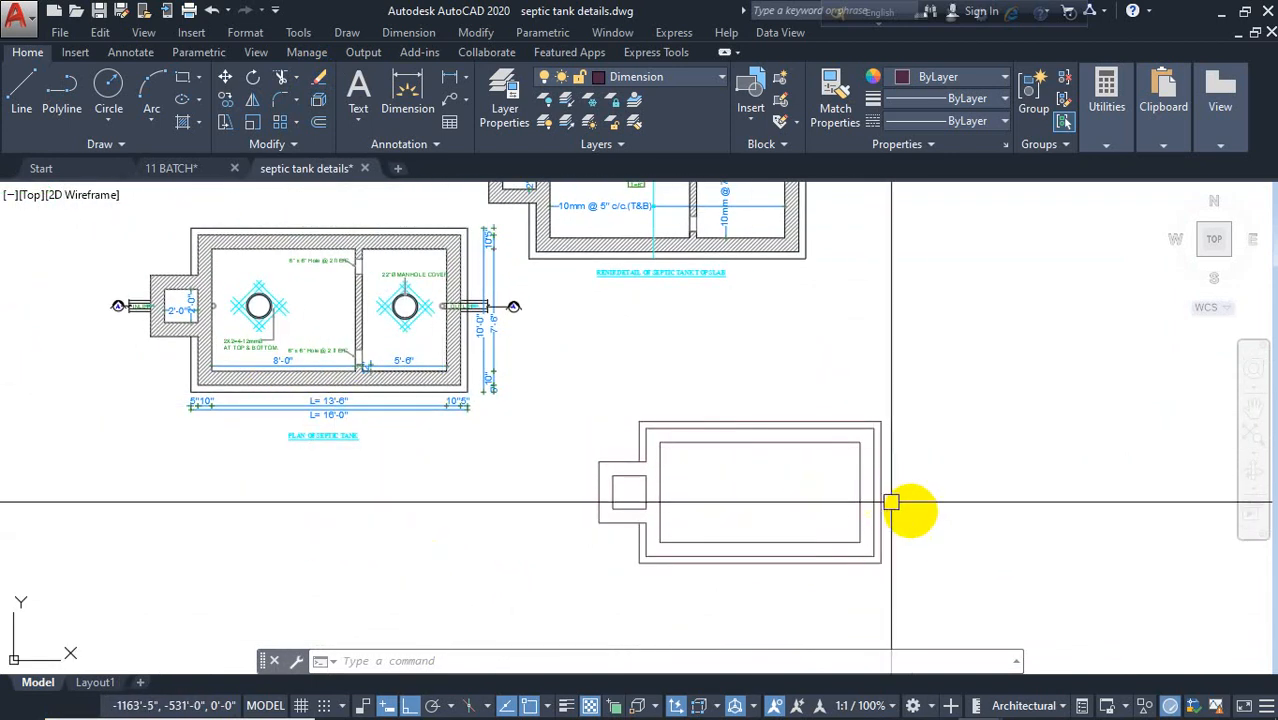
mouse_move(893, 502)
middle_mouse_down()
mouse_move(842, 491)
mouse_move(838, 470)
middle_mouse_up()
scroll(838, 470, "up", 2)
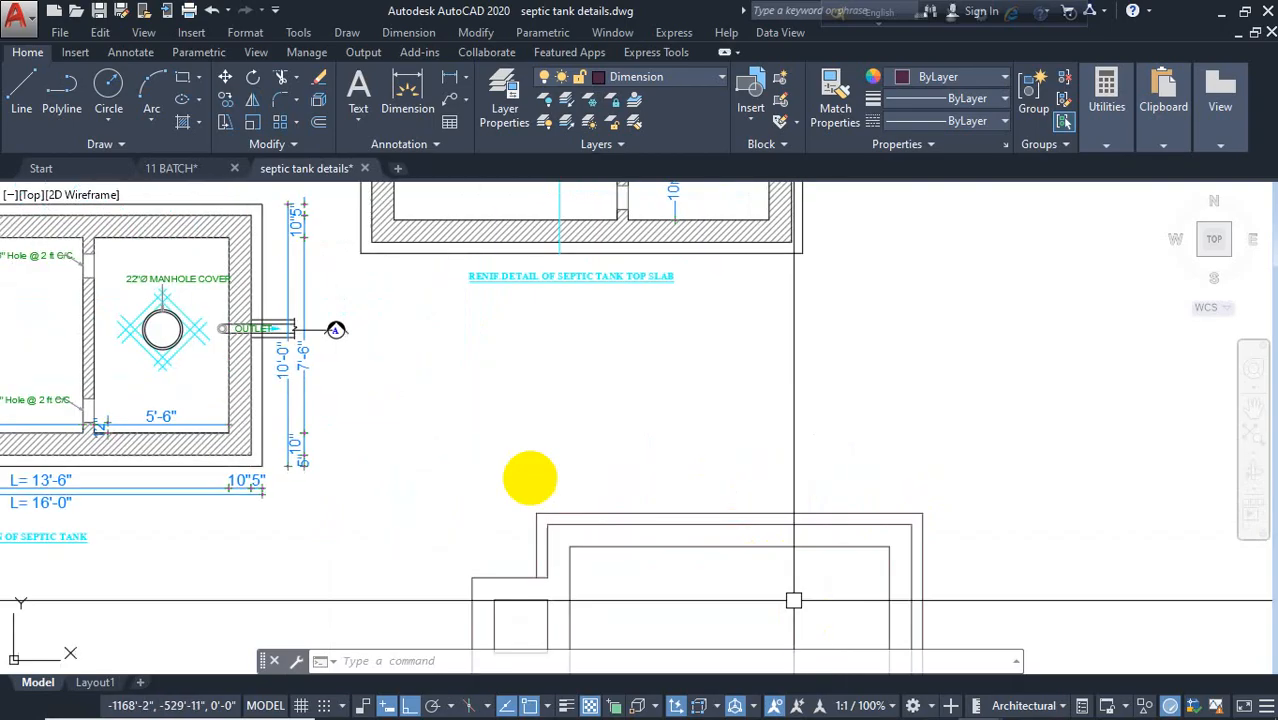
Step: Copy the existing plan's outlet pipe, label and section mark A onto the outlet-side wall of the new tank
scroll(265, 312, "up", 4)
left_click(118, 318)
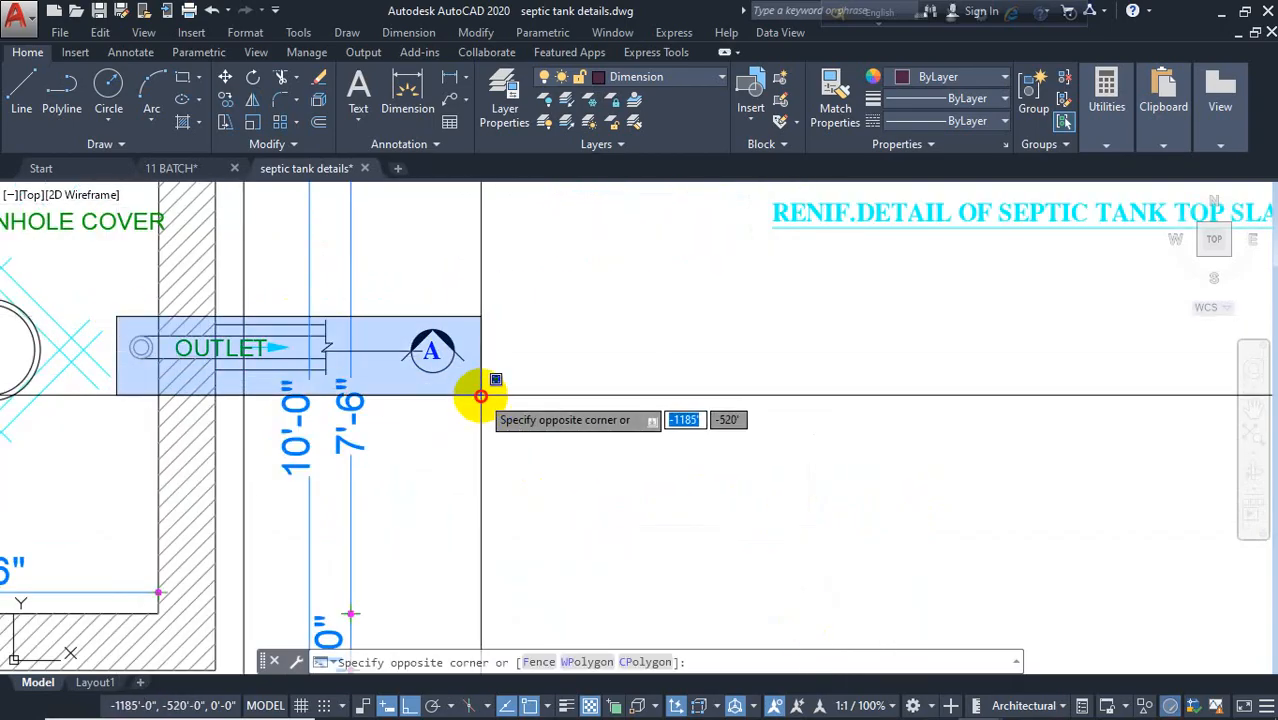
left_click(531, 428)
type("co")
key("Return")
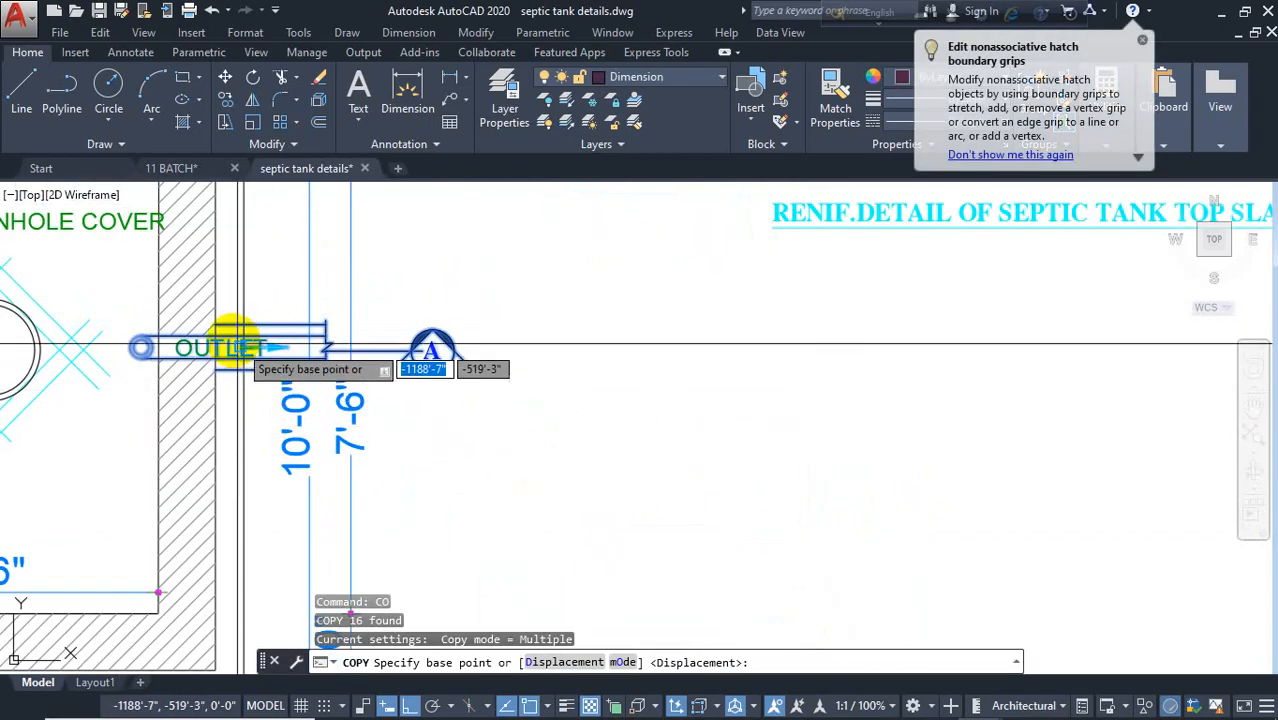
left_click(222, 336)
scroll(593, 457, "down", 4)
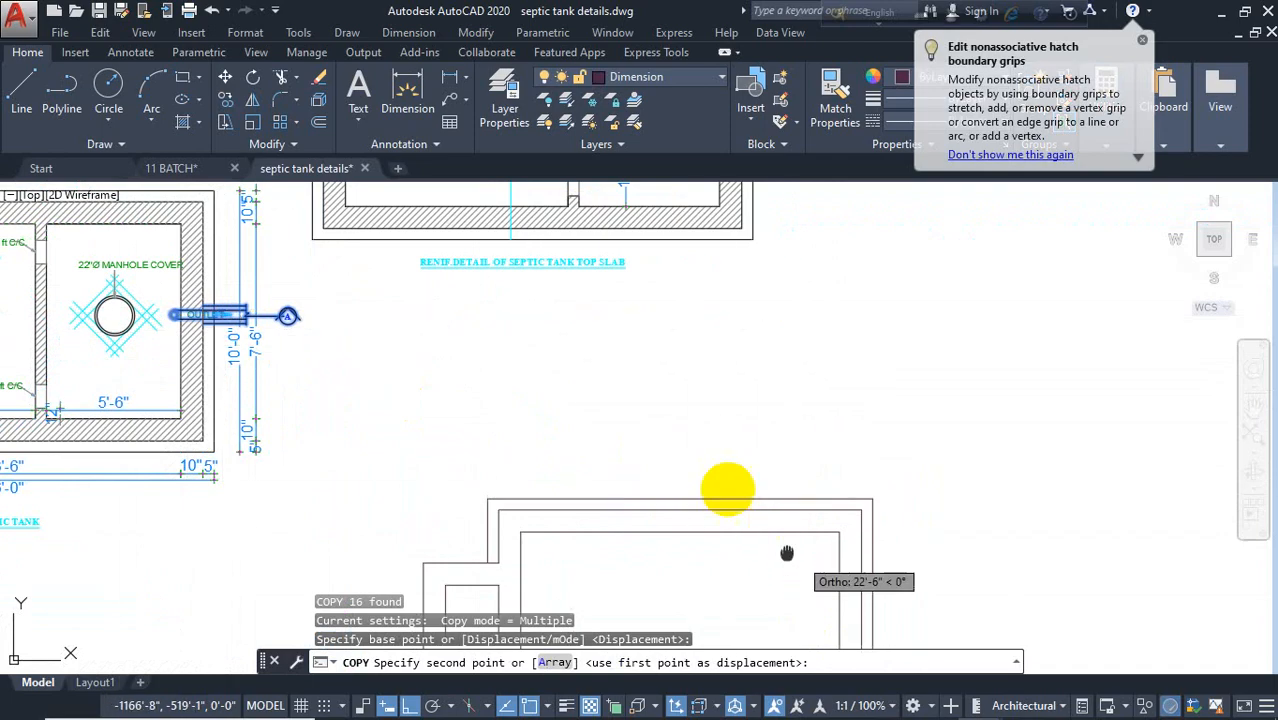
scroll(736, 448, "up", 4)
left_click(744, 470)
key("Escape")
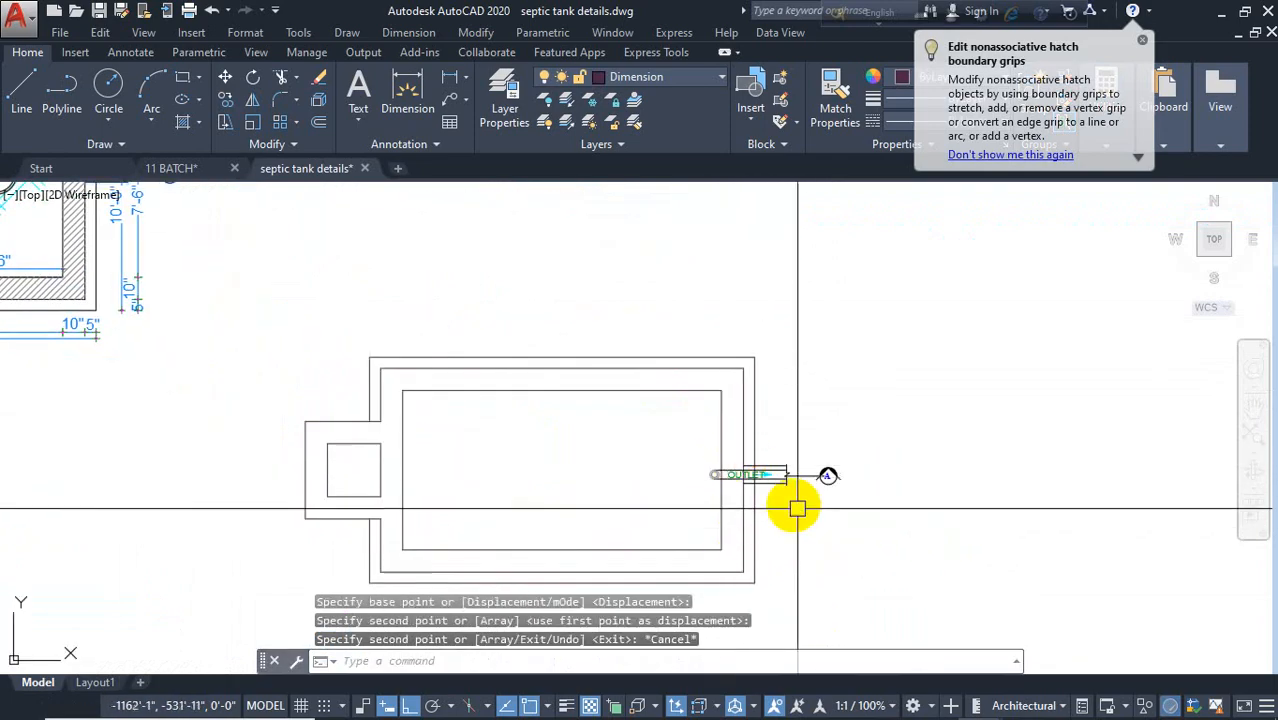
scroll(753, 531, "up", 4)
scroll(700, 420, "down", 2)
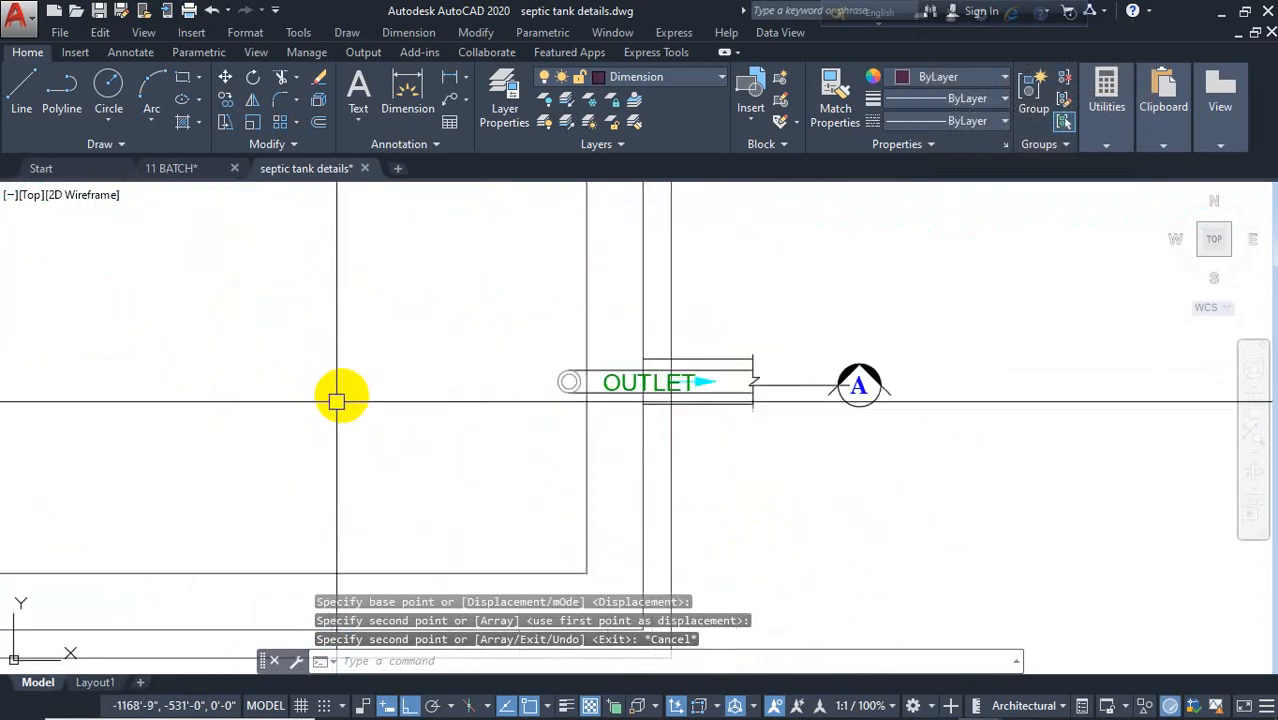
scroll(699, 428, "down", 2)
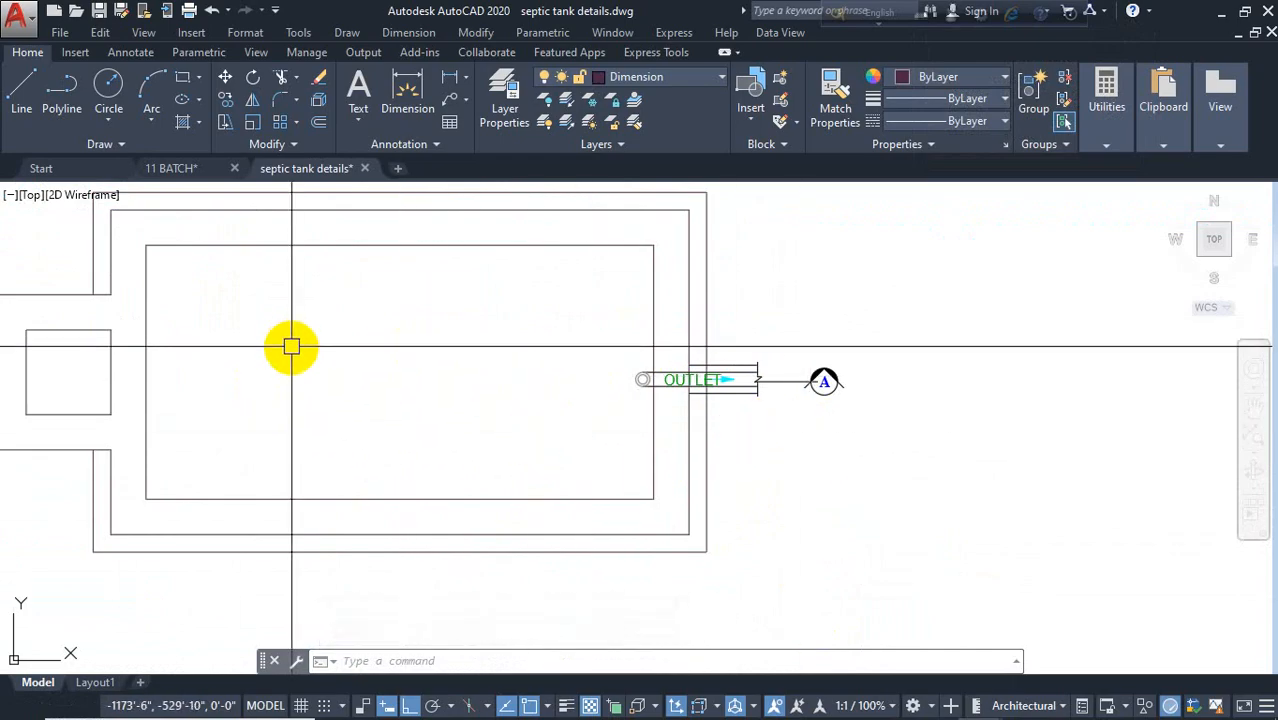
Step: Draw a vertical line between the midpoints of the inner rectangle's two long sides to divide the tank
key("l")
key("Return")
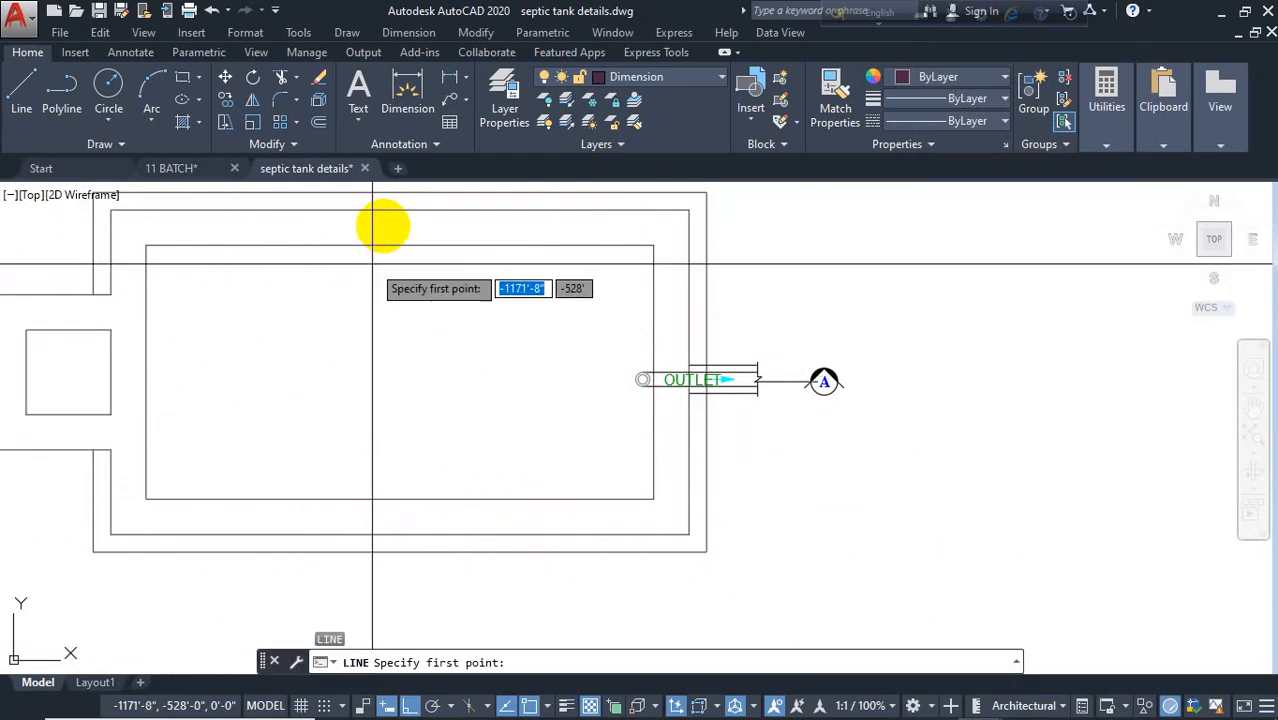
left_click(400, 245)
left_click(400, 499)
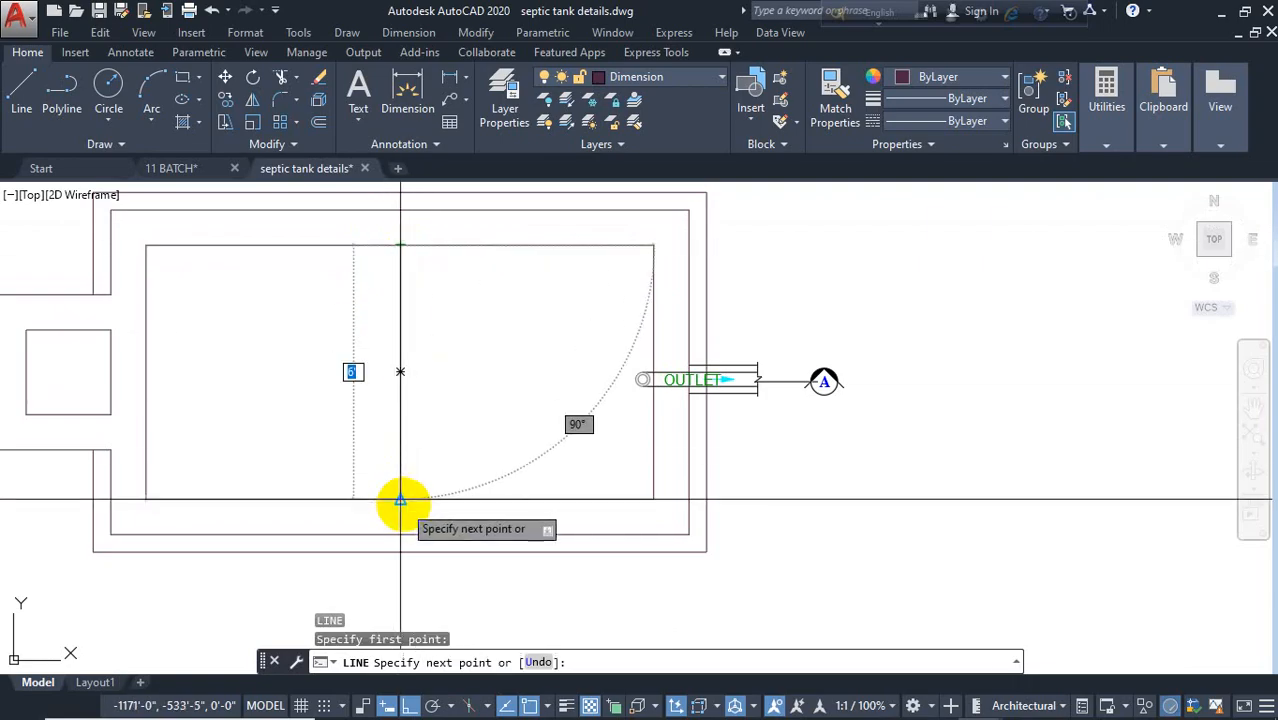
key("Escape")
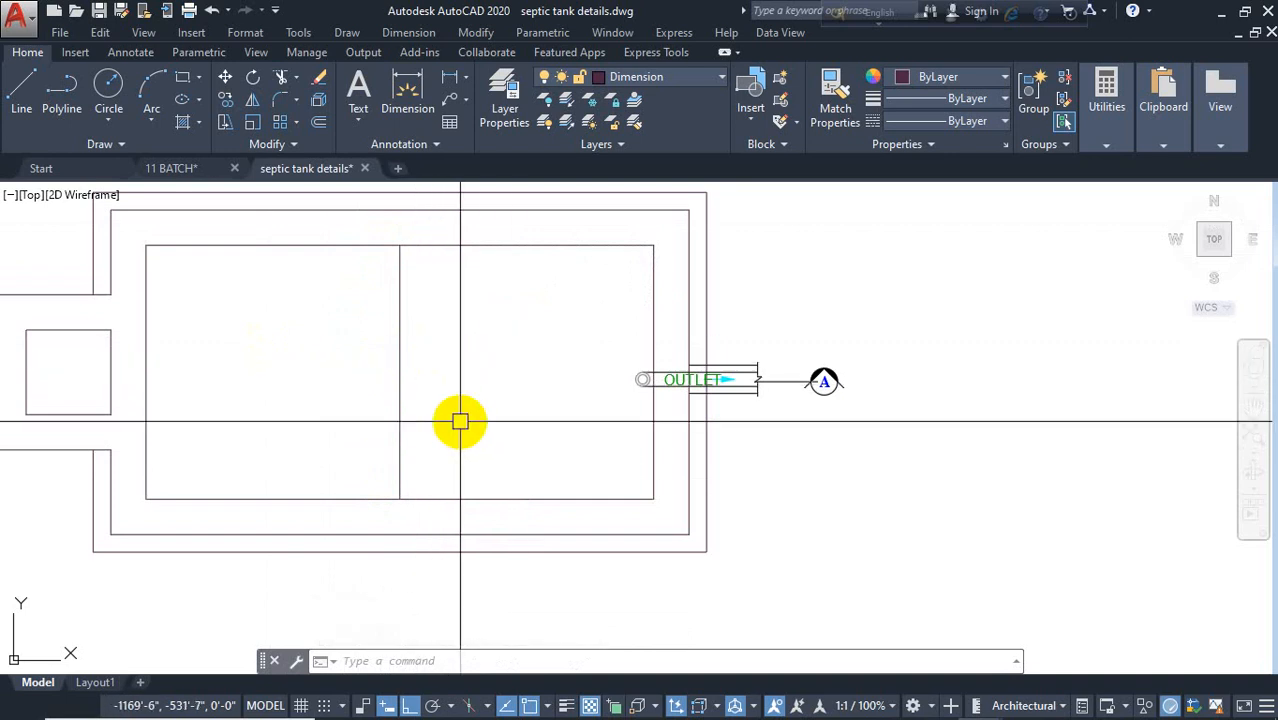
key("Escape")
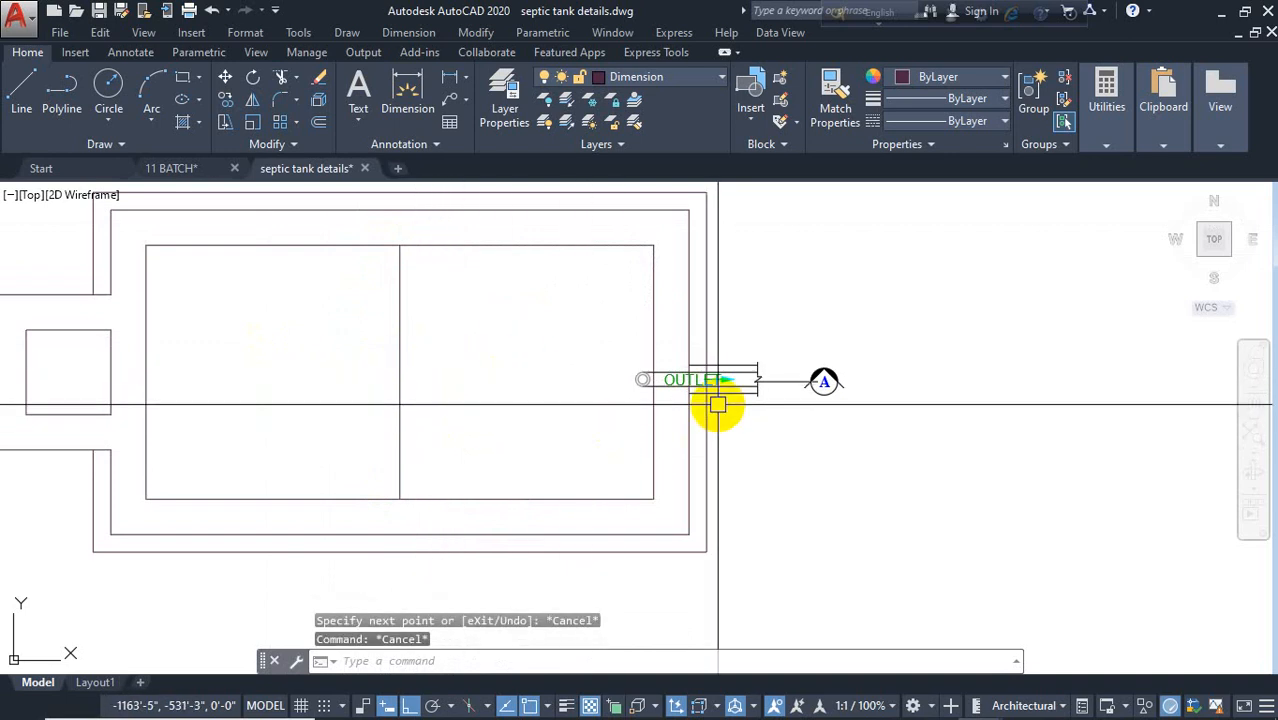
type("o")
key("Return")
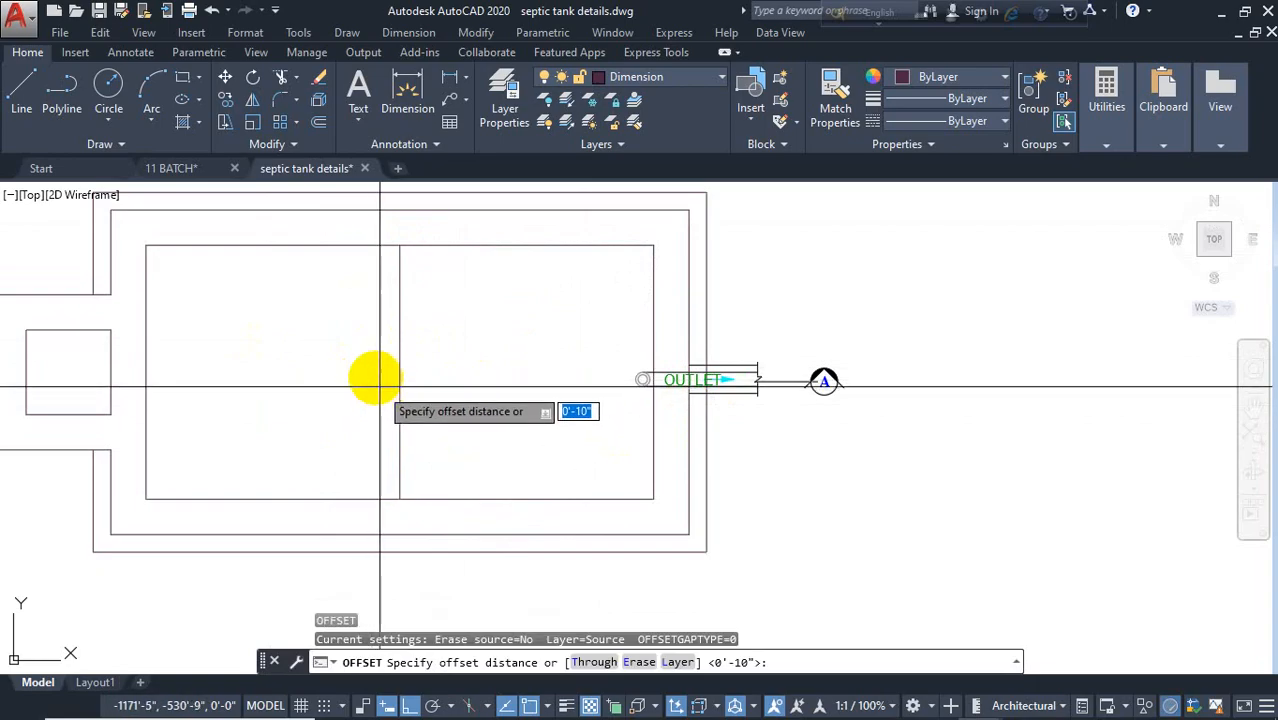
scroll(375, 378, "down", 5)
scroll(513, 357, "up", 6)
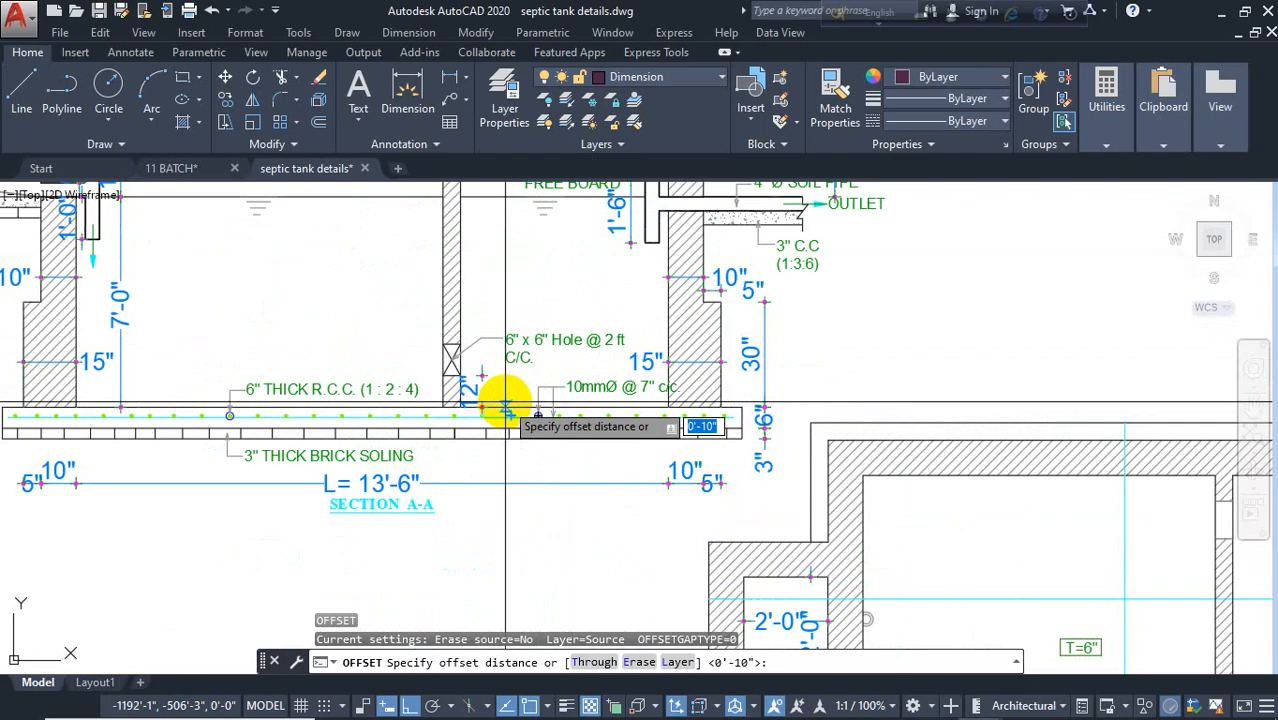
scroll(510, 399, "down", 5)
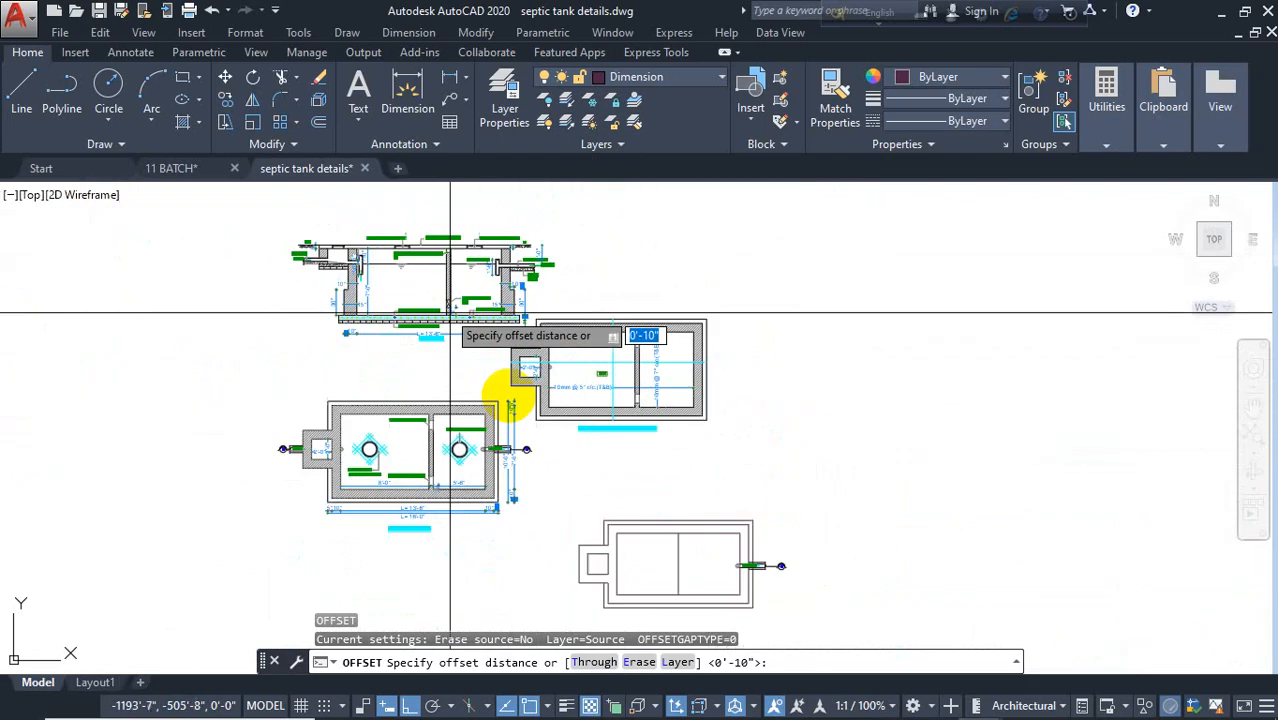
scroll(700, 560, "up", 4)
key("Escape")
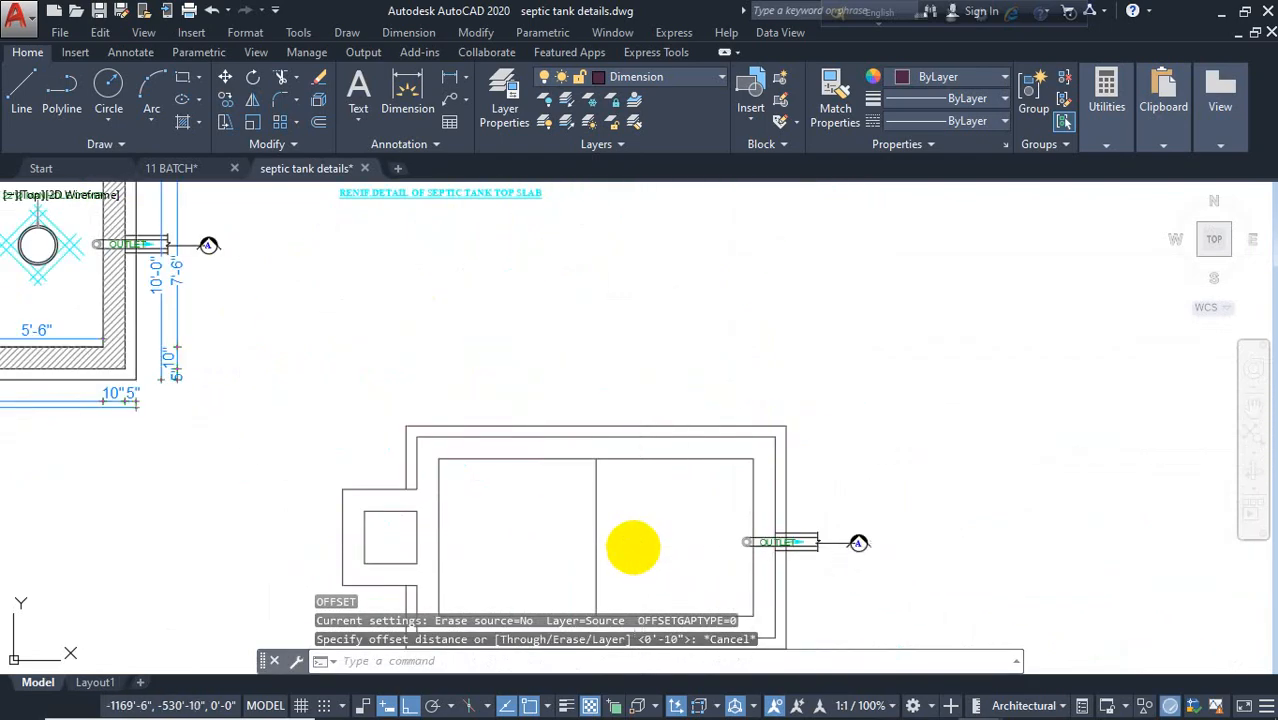
Step: Offset the vertical dividing line towards the outlet side to form the partition wall's second face
key("Return")
key("Return")
left_click(597, 500)
left_click(662, 522)
key("Escape")
middle_click_drag(662, 537, 637, 396)
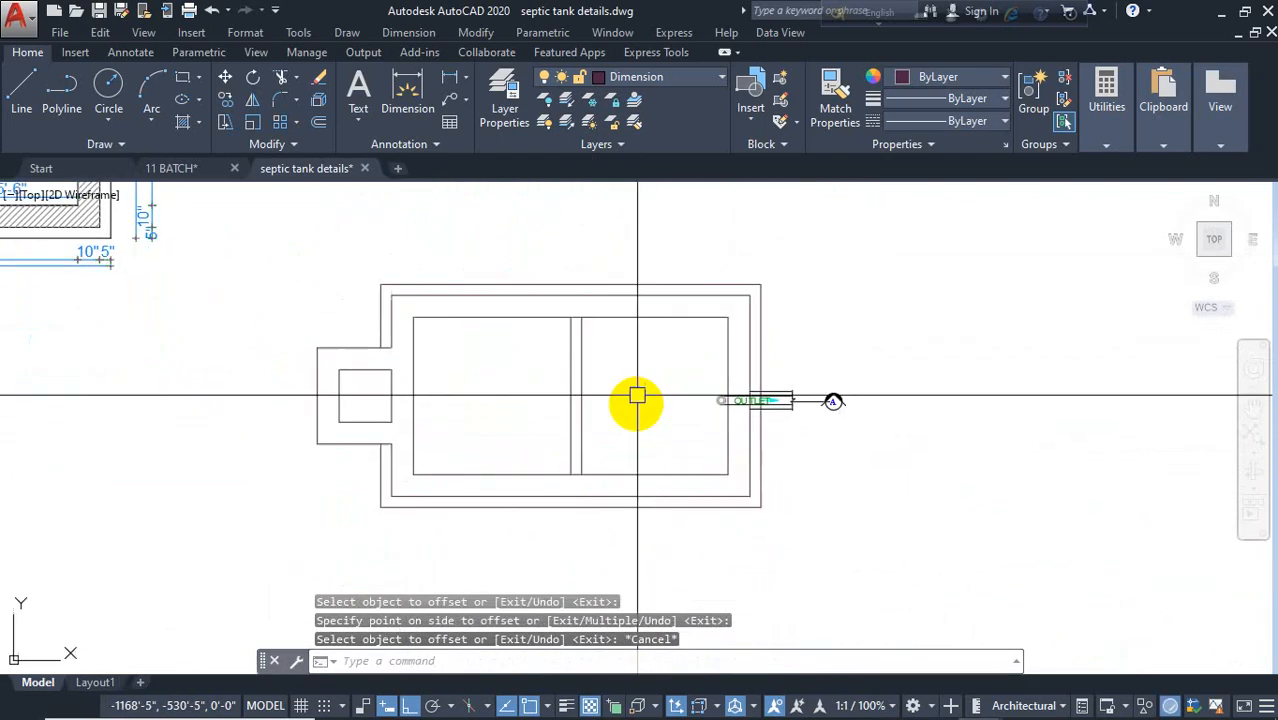
Step: Move both partition wall lines 2.5 inches towards the inlet chamber to centre the partition in the tank
left_click(637, 396)
left_click(562, 394)
type("m")
key("Return")
left_click(663, 405)
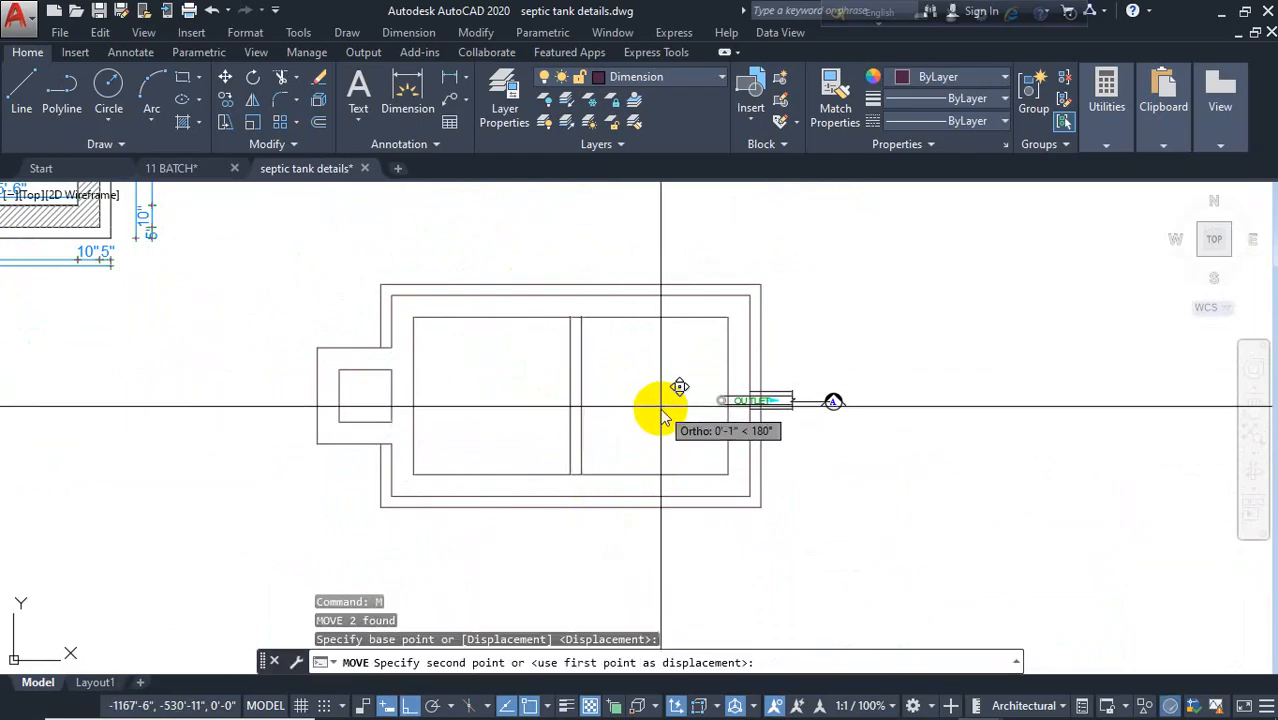
key("Return")
key("Escape")
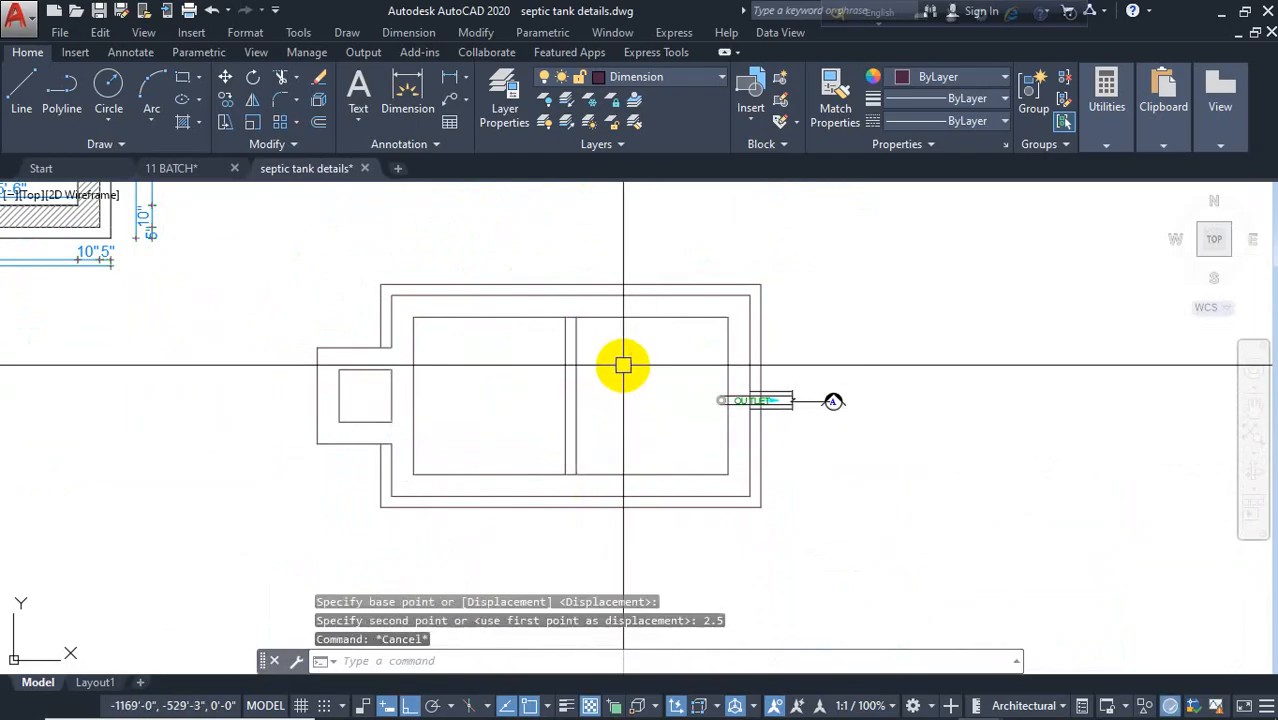
key("Escape")
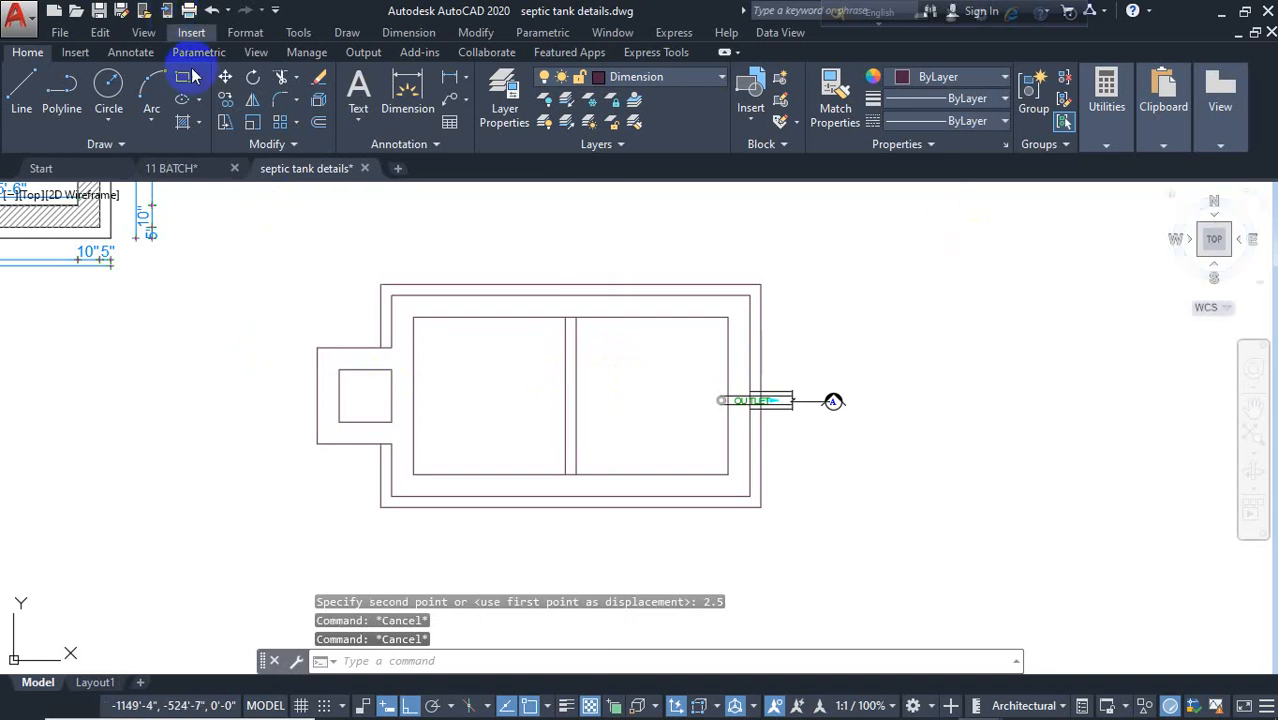
type("rec")
key("Return")
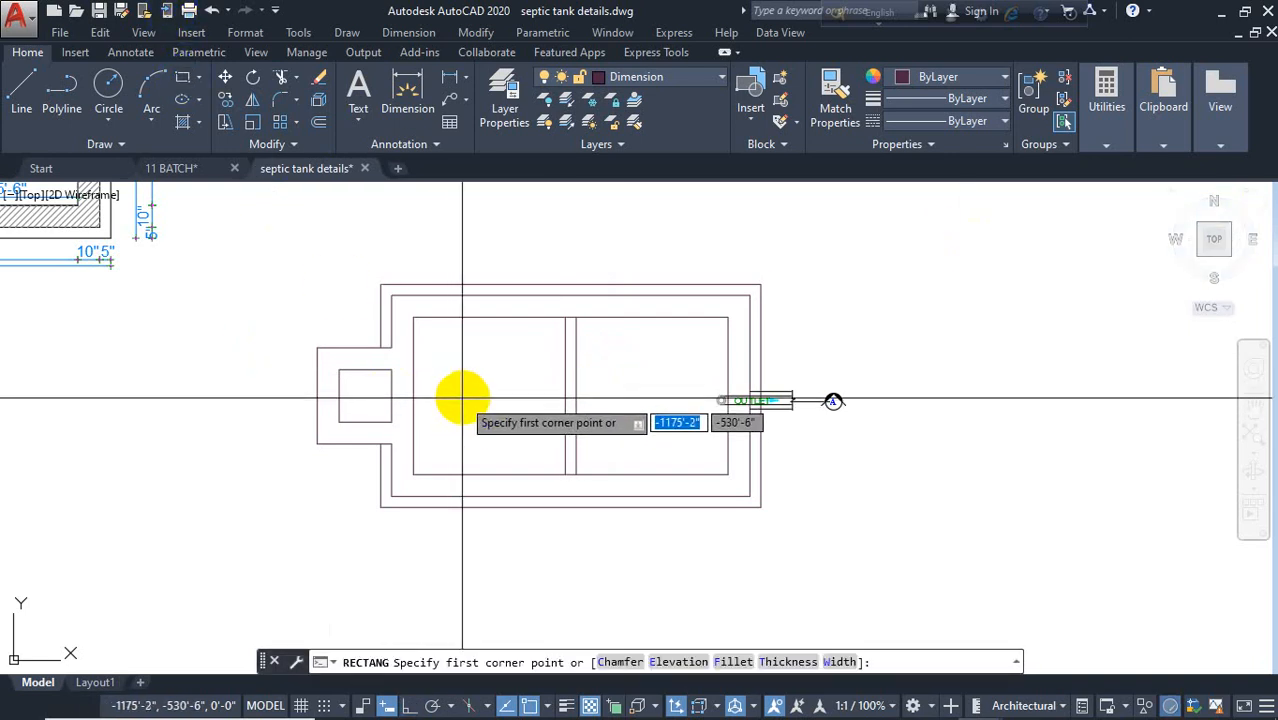
scroll(477, 415, "down", 3)
scroll(480, 410, "up", 2)
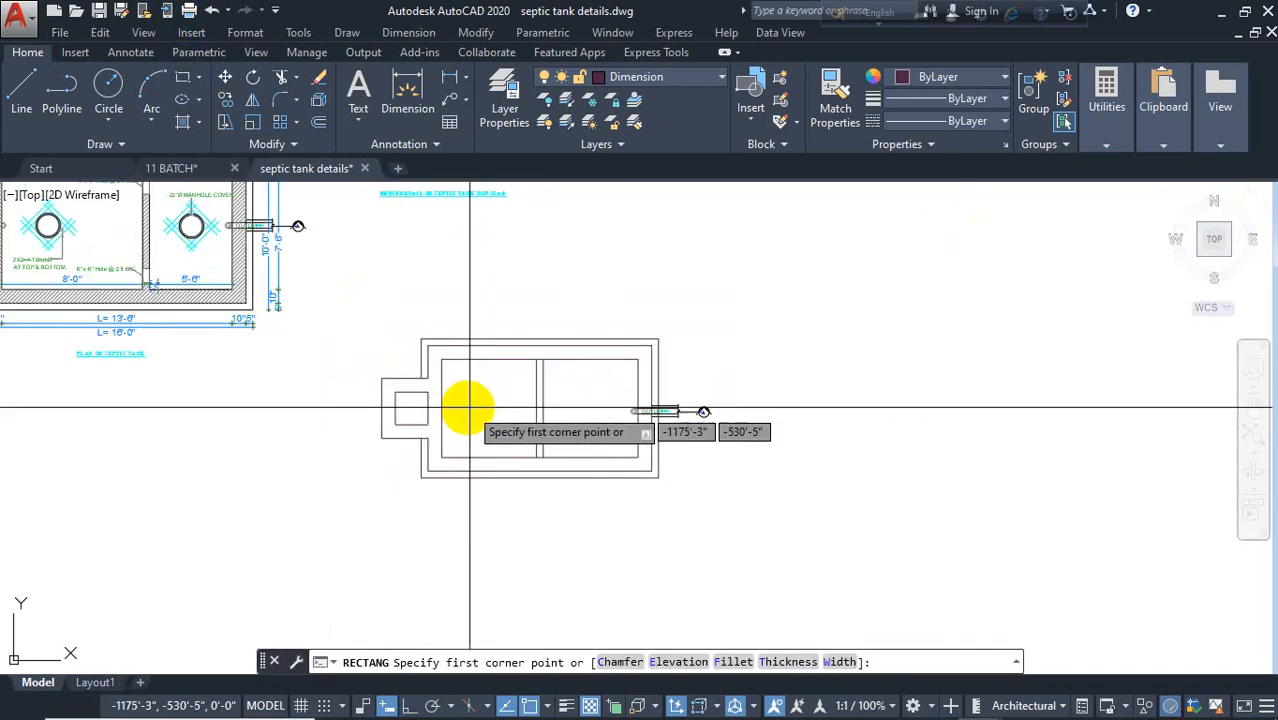
key("Escape")
Step: Draw a manhole cover circle with an 11-inch radius near the middle of the inlet-side compartment
scroll(276, 323, "up", 5)
mouse_move(287, 345)
middle_mouse_down()
mouse_move(357, 505)
mouse_move(274, 297)
mouse_move(237, 248)
middle_mouse_up()
scroll(185, 262, "down", 4)
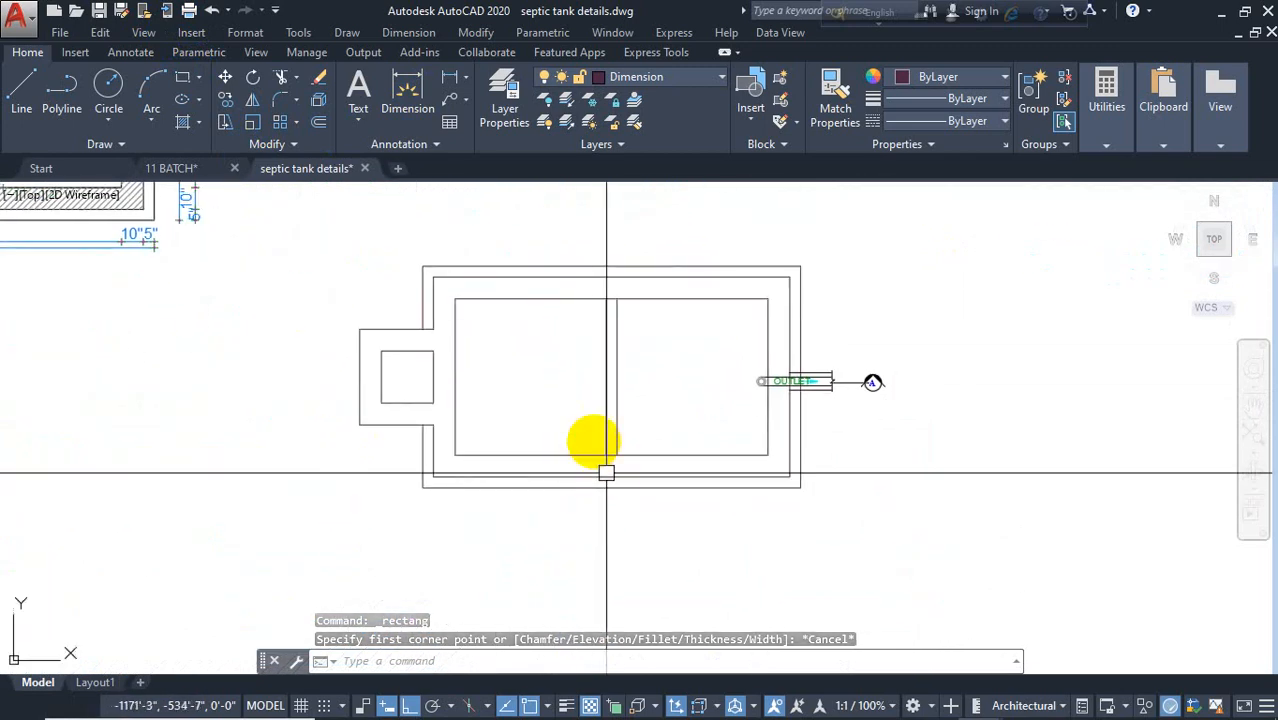
scroll(598, 443, "up", 2)
key("Escape")
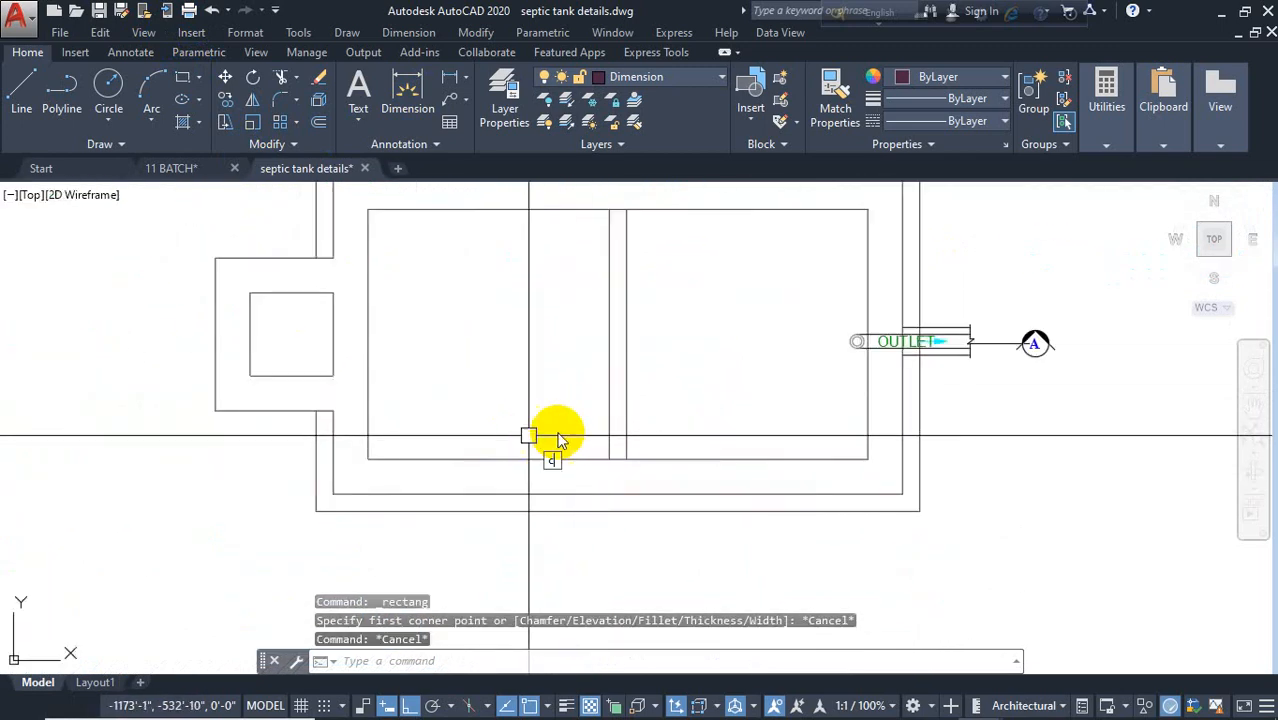
type("c")
key("Return")
left_click(487, 336)
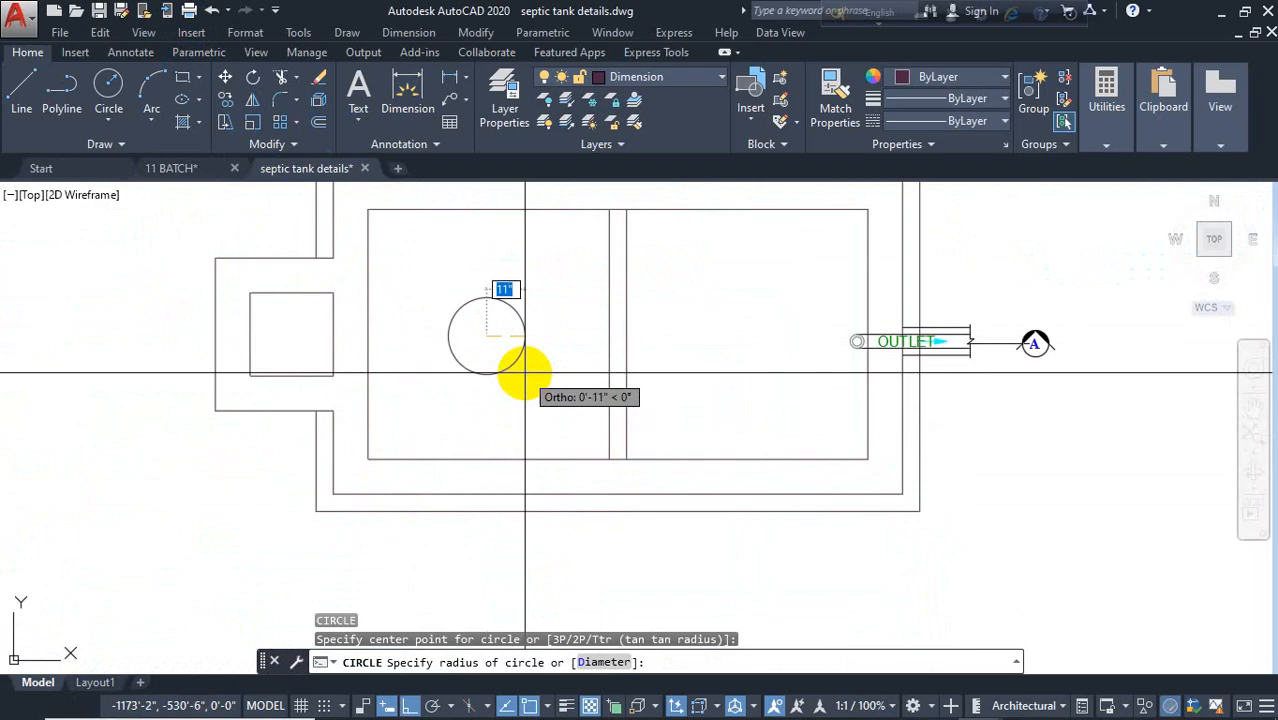
type("11")
key("Return")
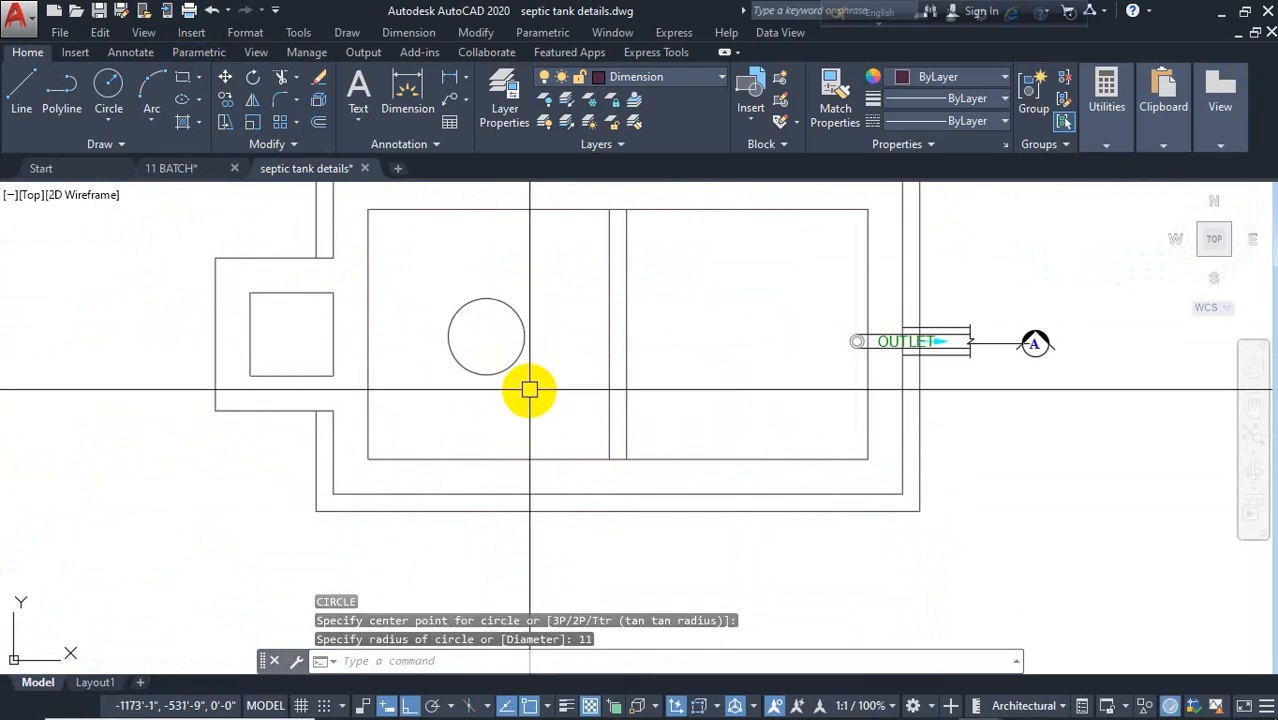
Step: Copy the manhole circle horizontally into the middle of the outlet-side compartment
left_click(531, 343)
left_click(497, 392)
type("c")
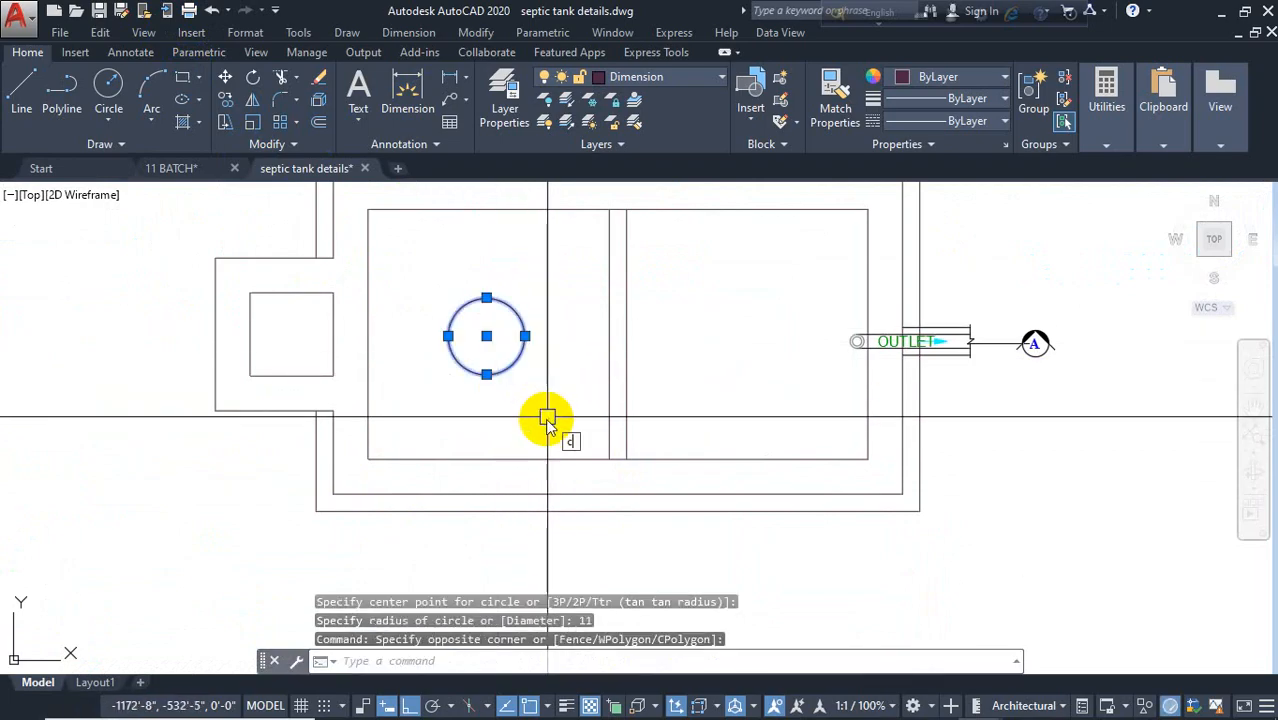
type("o")
key("Return")
left_click(547, 420)
left_click(776, 405)
key("Escape")
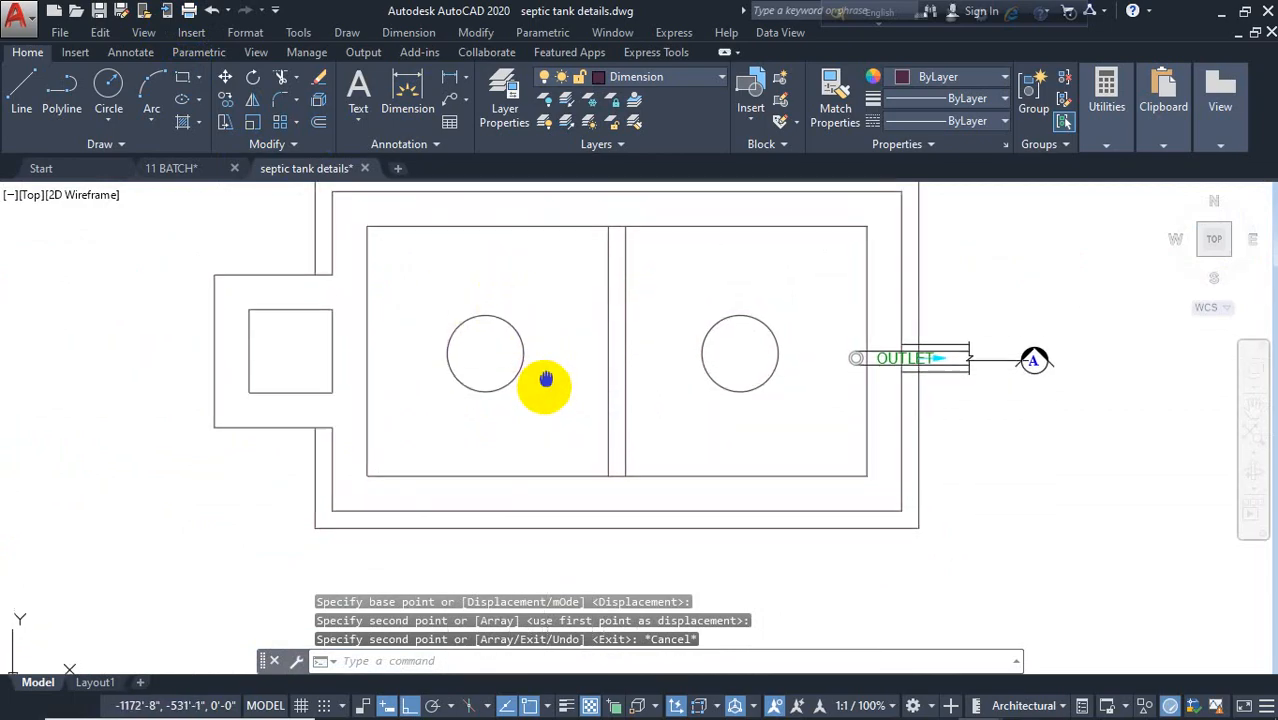
middle_click_drag(542, 380, 556, 424)
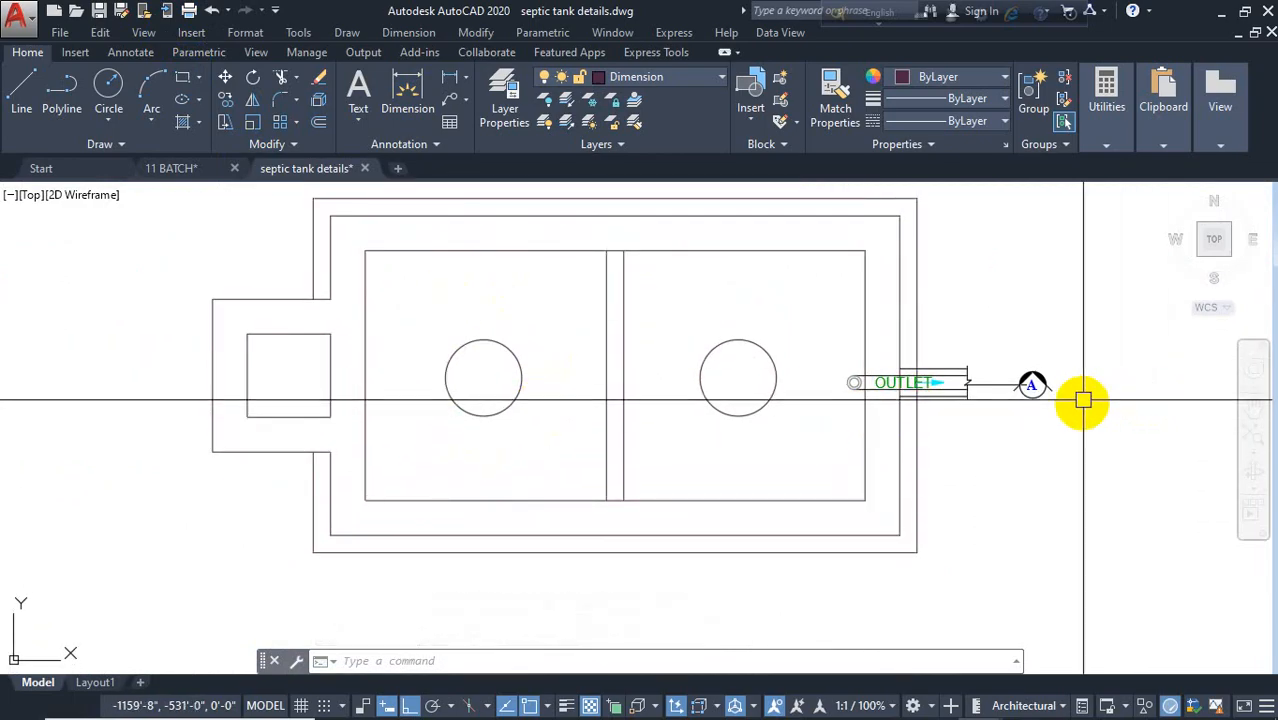
Step: Examine the inlet and outlet pipe details in the existing Section A-A, then return to the new tank plan
scroll(1083, 400, "down", 5)
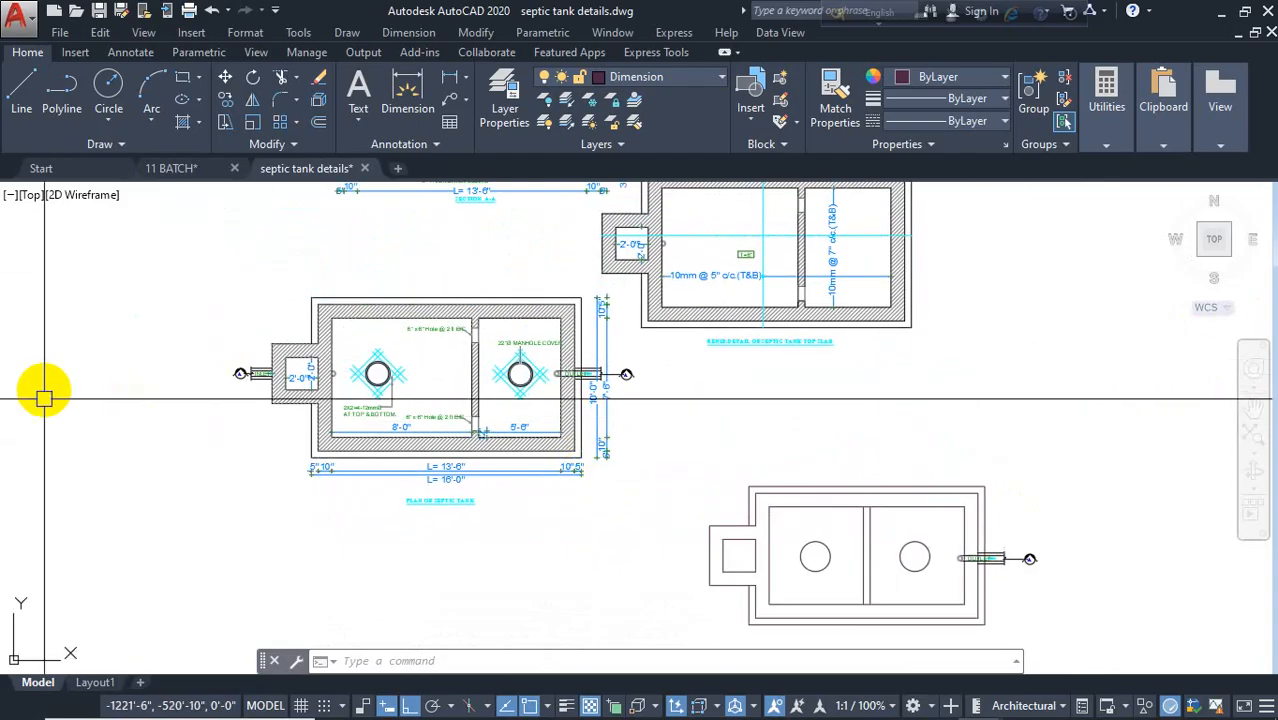
scroll(235, 395, "down", 3)
scroll(280, 400, "up", 6)
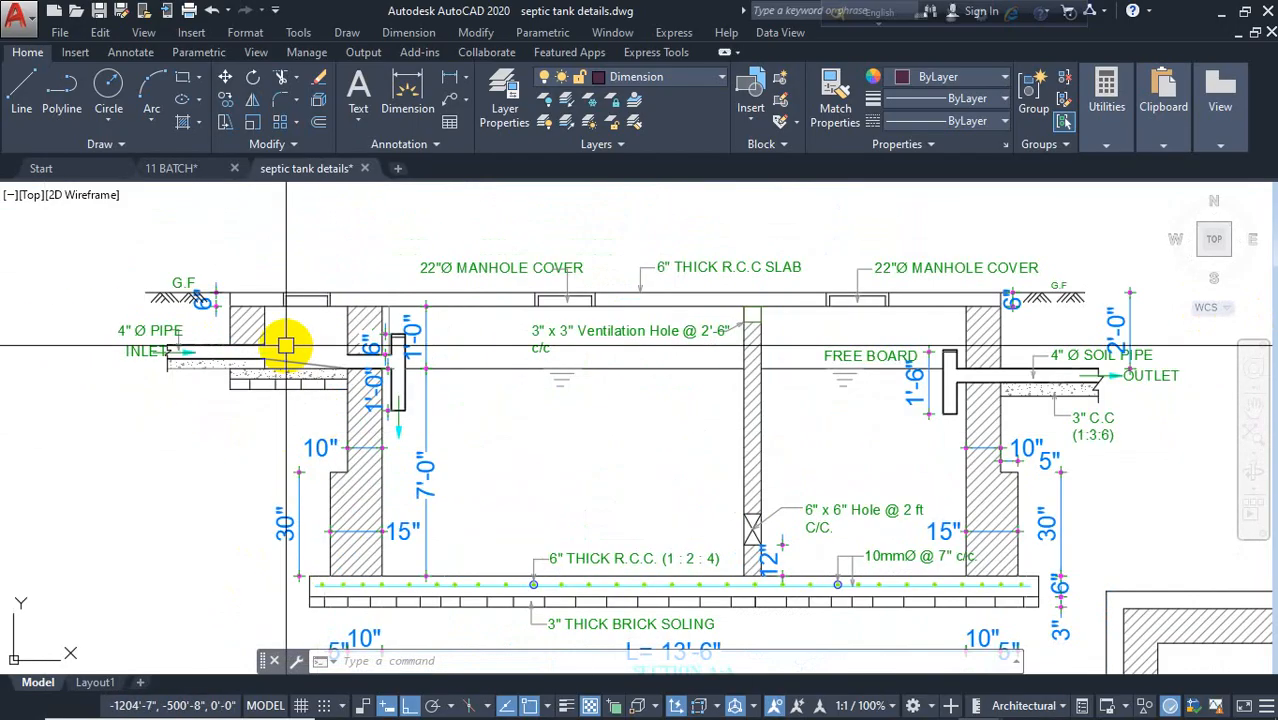
scroll(427, 405, "up", 2)
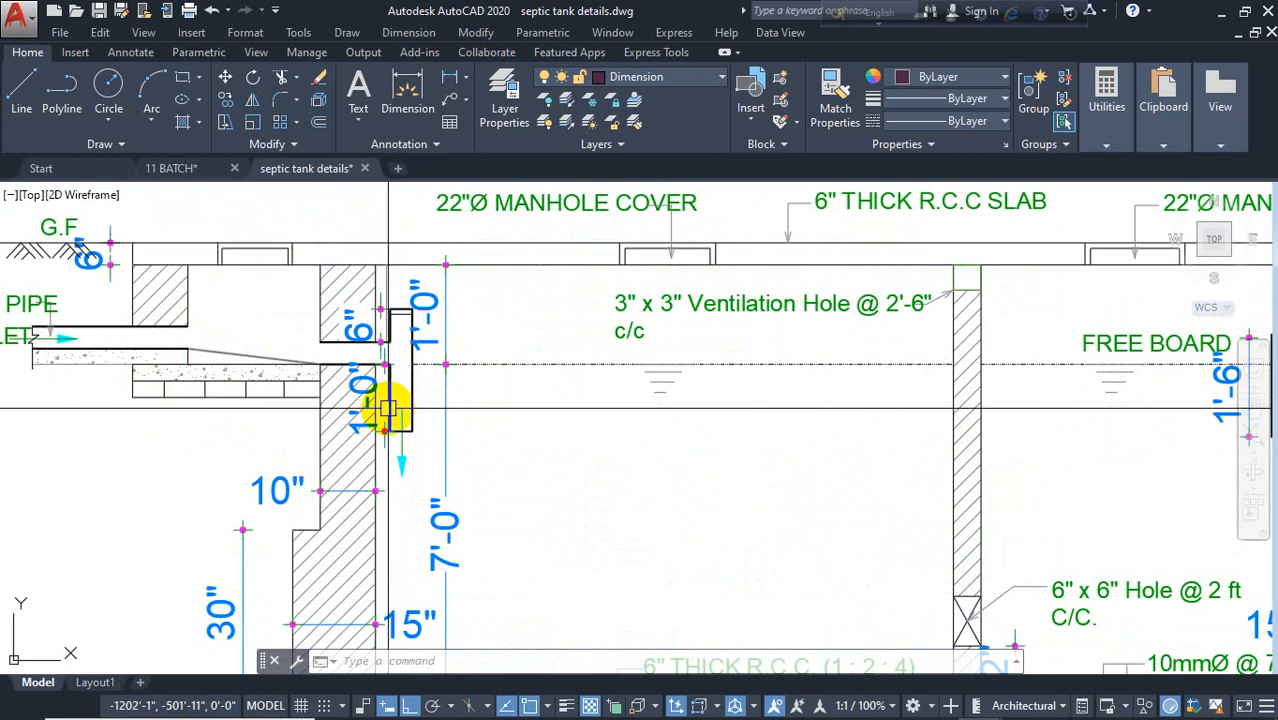
scroll(383, 366, "up", 2)
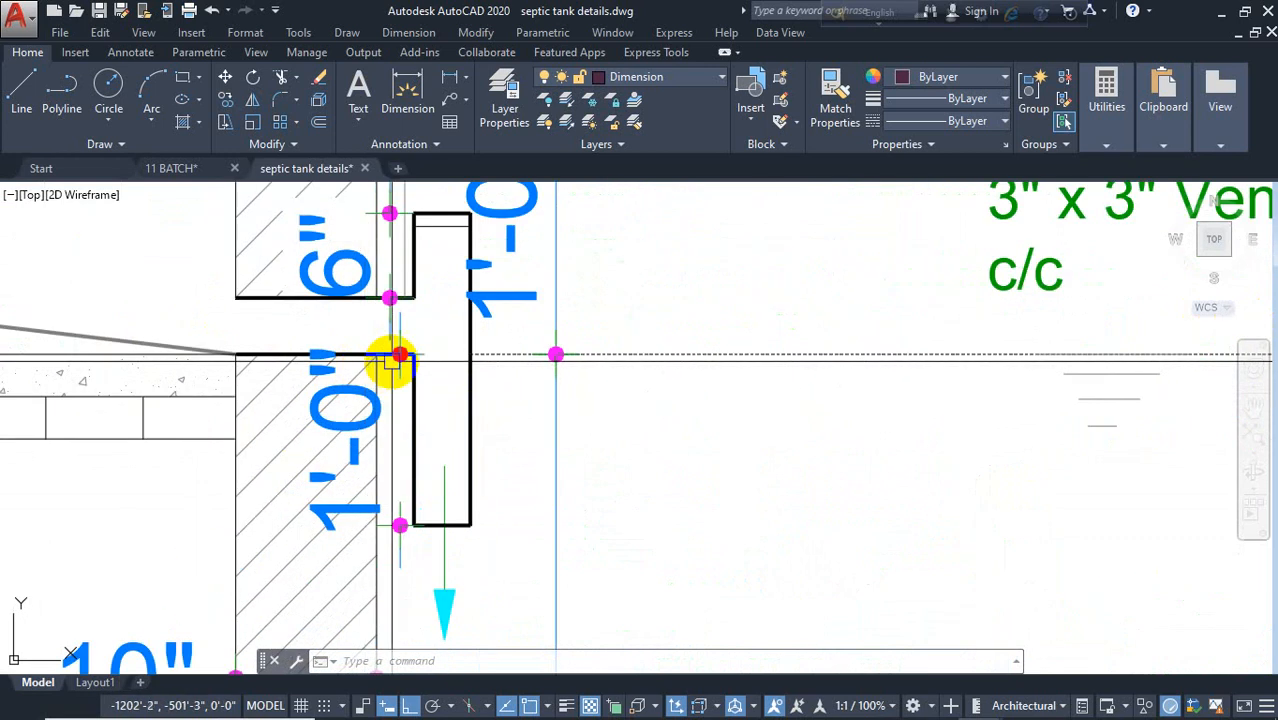
scroll(389, 357, "down", 2)
middle_click_drag(693, 376, 358, 345)
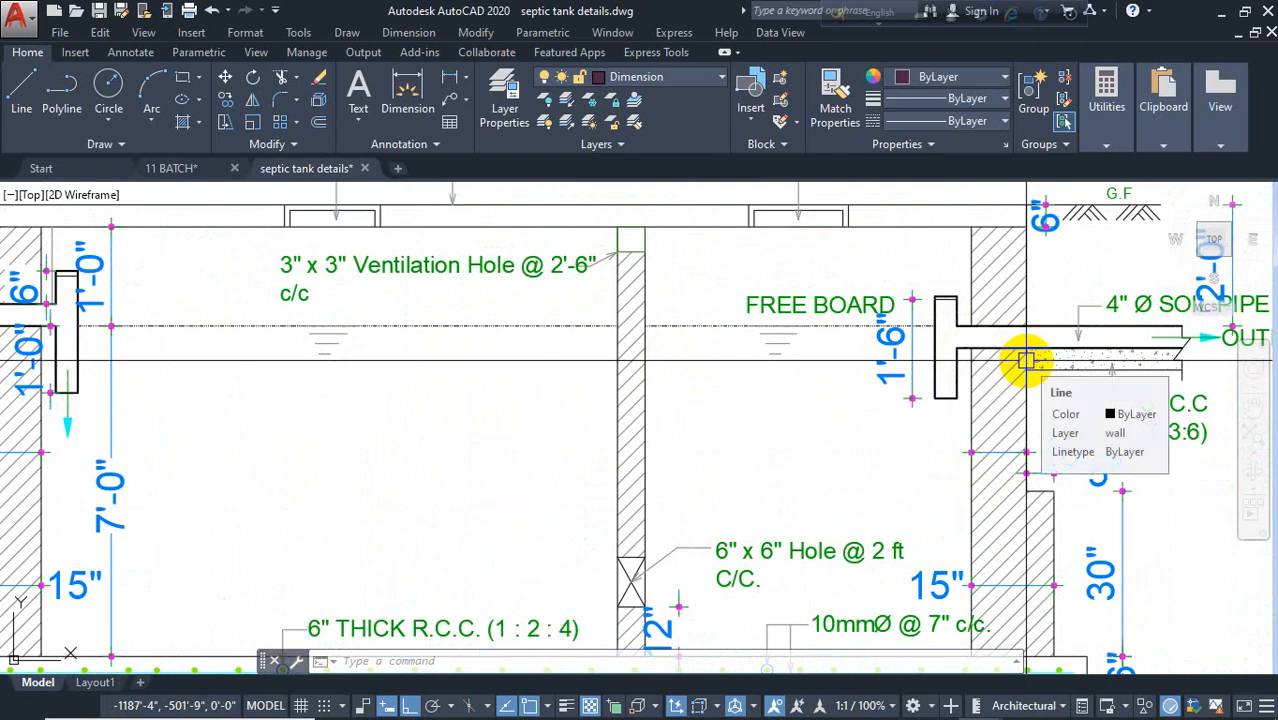
scroll(1028, 360, "down", 2)
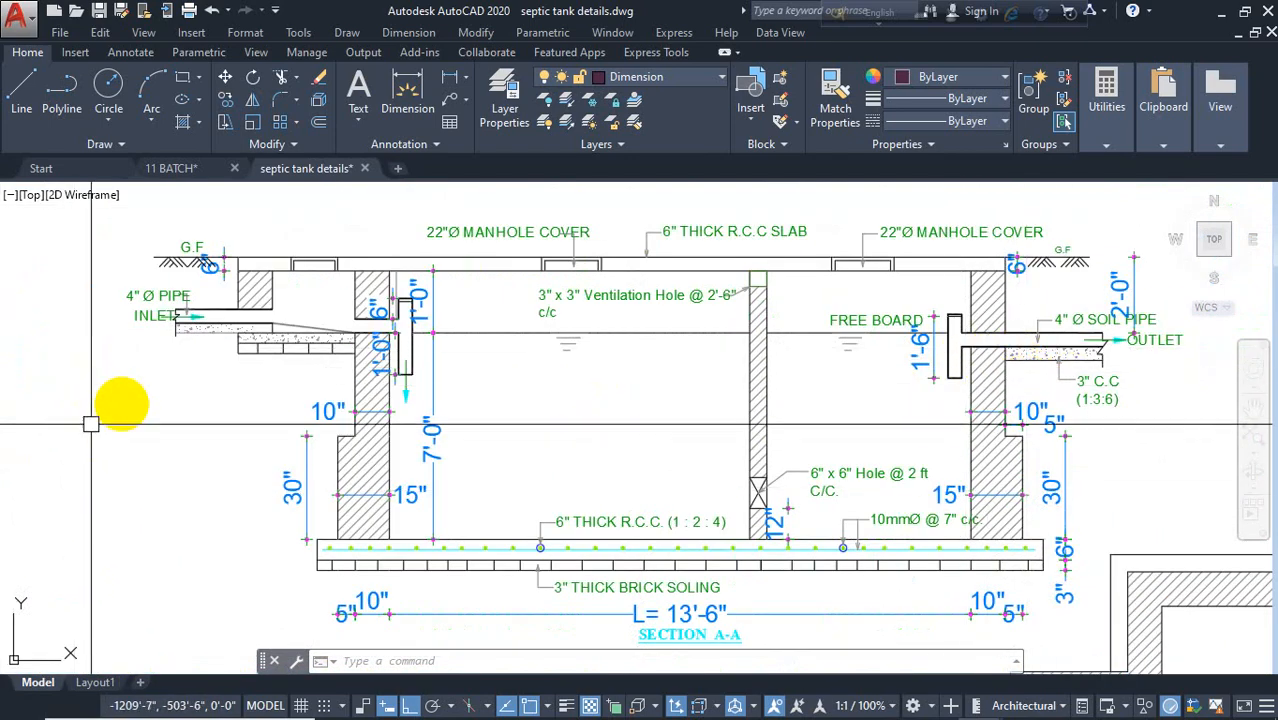
scroll(673, 428, "down", 3)
middle_click_drag(743, 526, 608, 241)
middle_click_drag(733, 497, 631, 397)
scroll(838, 475, "up", 4)
middle_click_drag(838, 475, 637, 455)
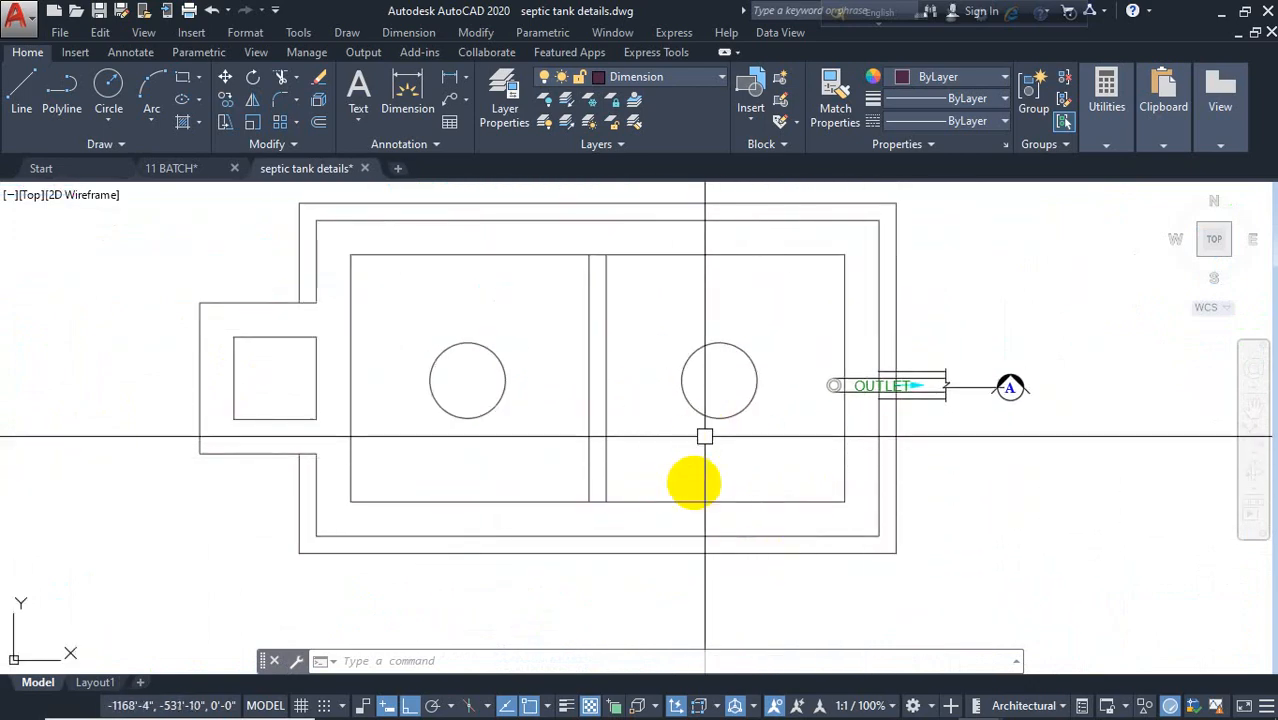
scroll(707, 434, "down", 2)
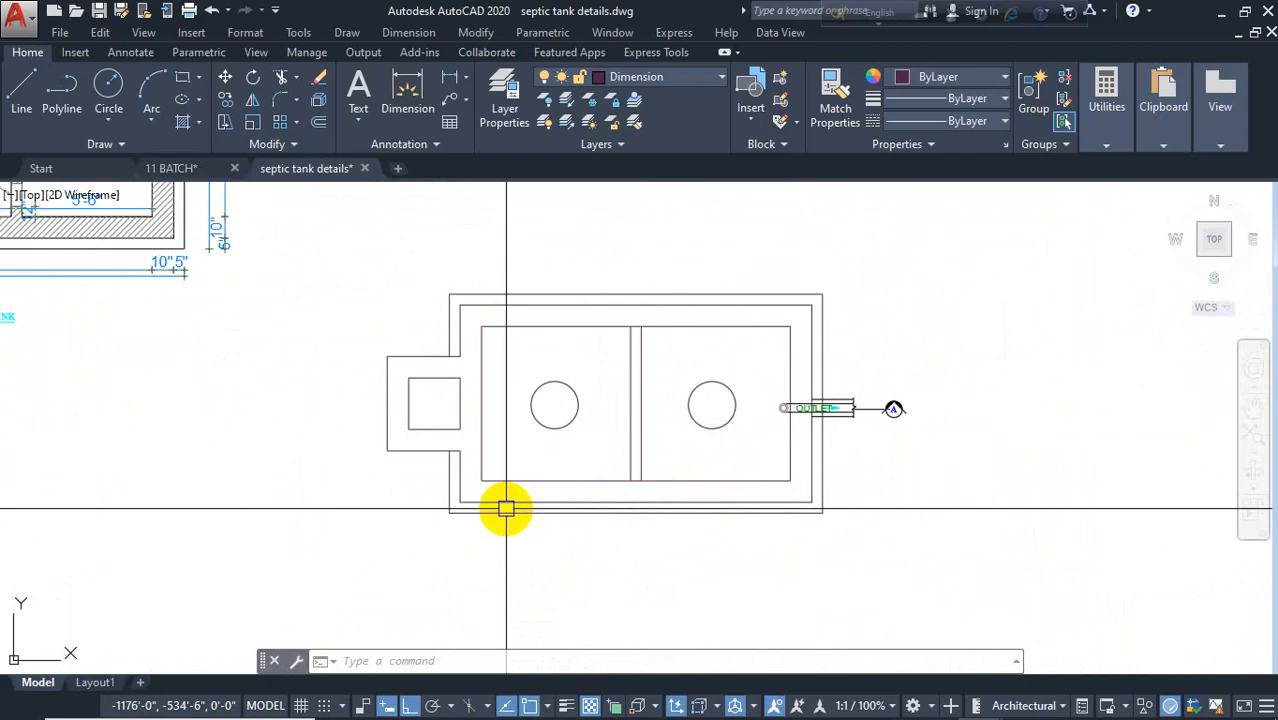
Step: Make the wall layer the current layer
key("Escape")
key("Escape")
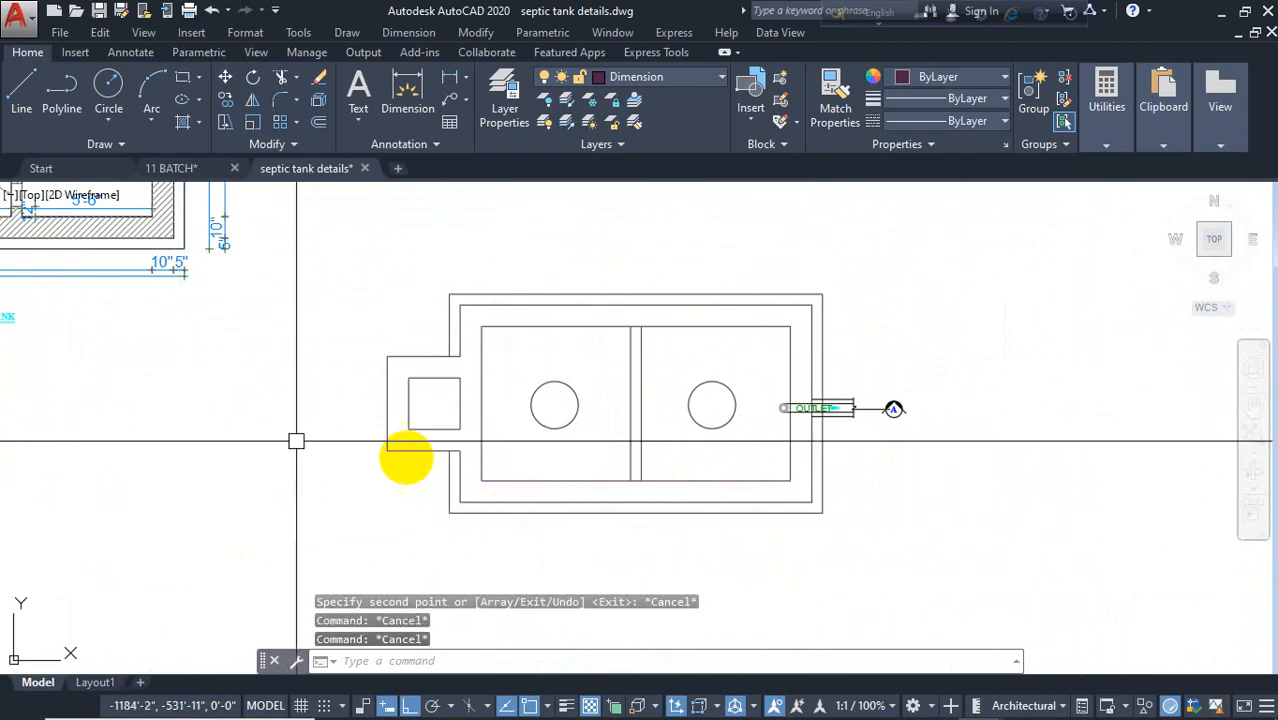
middle_click_drag(460, 494, 419, 428)
key("Escape")
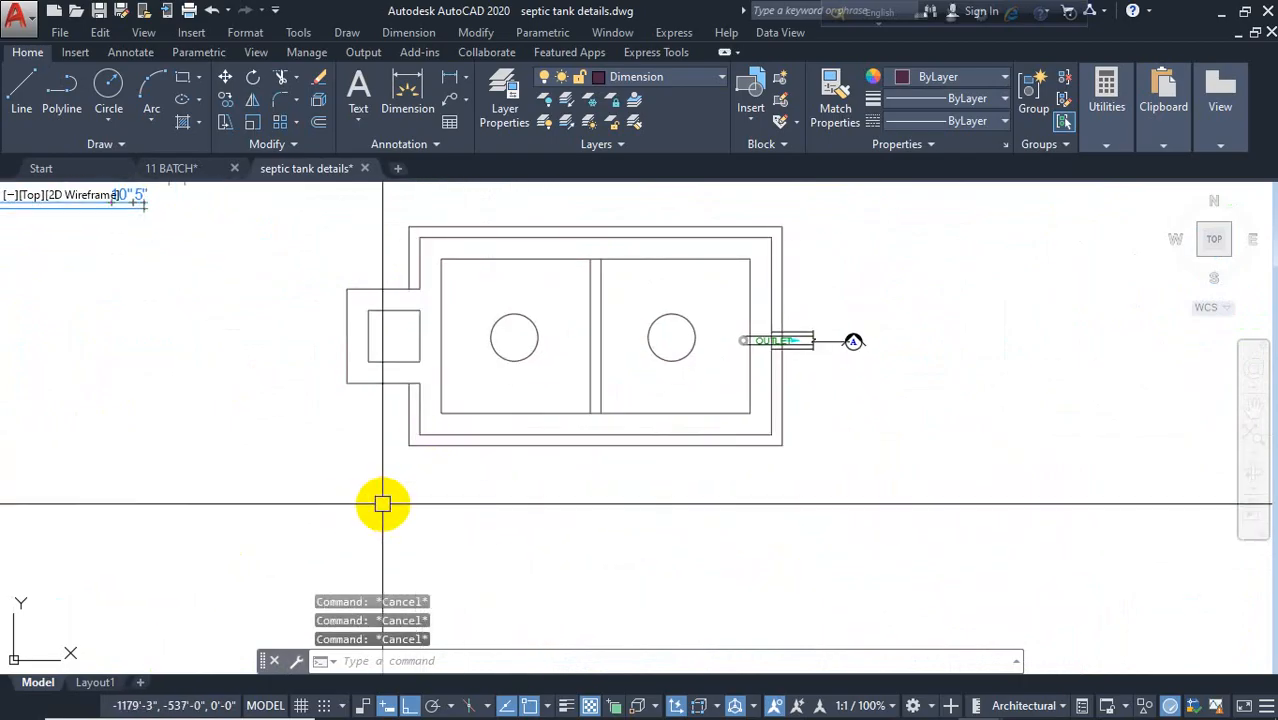
left_click(682, 77)
left_click(630, 415)
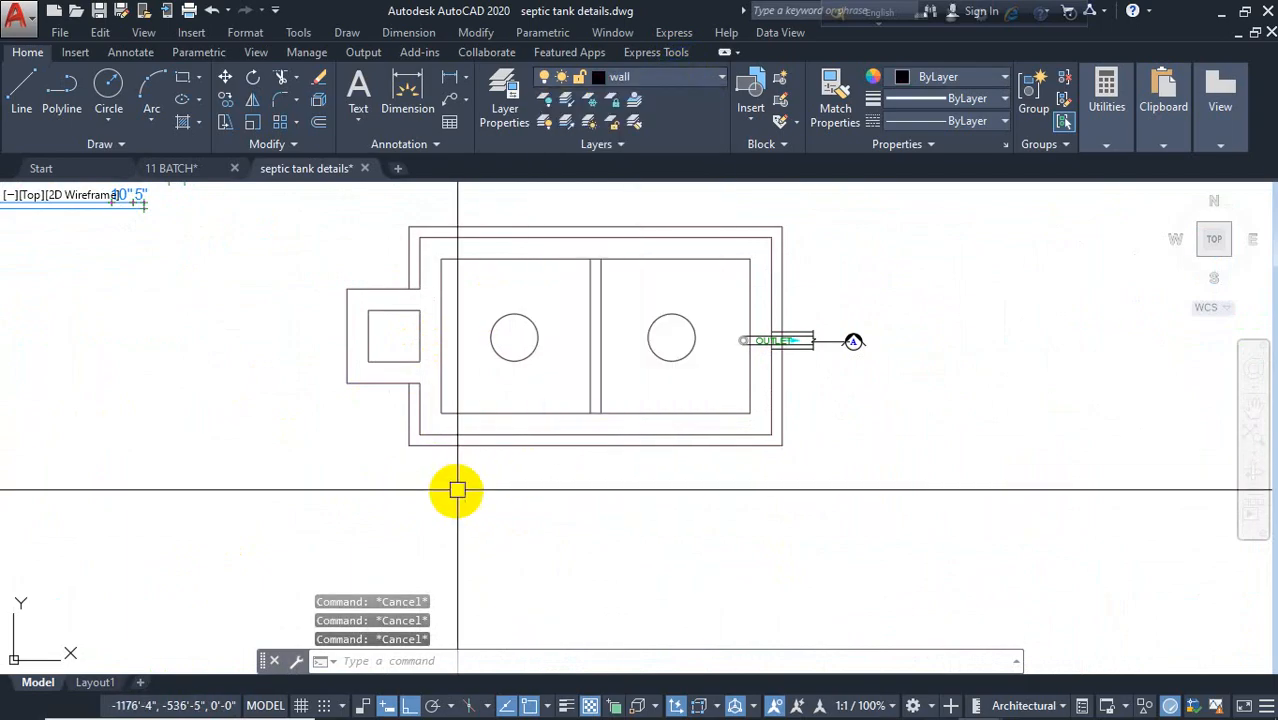
type("xl")
key("Return")
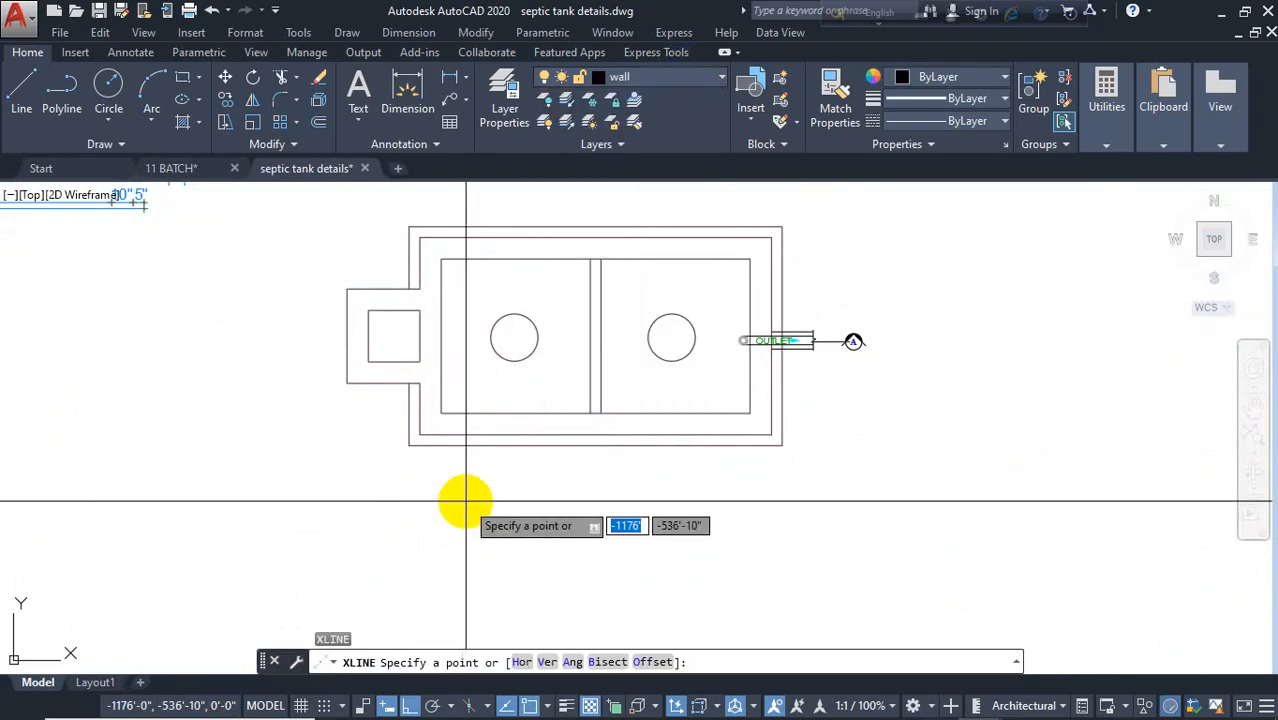
key("Escape")
Step: Dimension the lengths of the new plan's outermost, middle and interior rectangles, stacking the dimensions above the plan
left_click(393, 92)
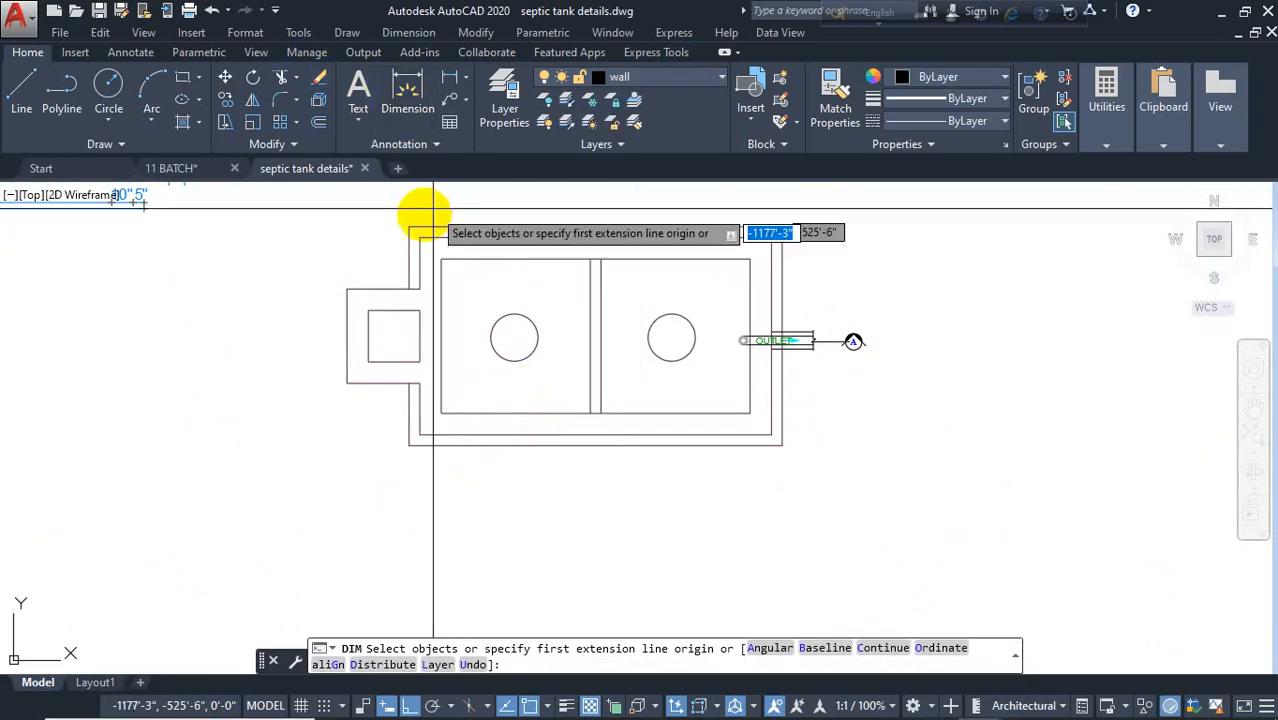
left_click(409, 226)
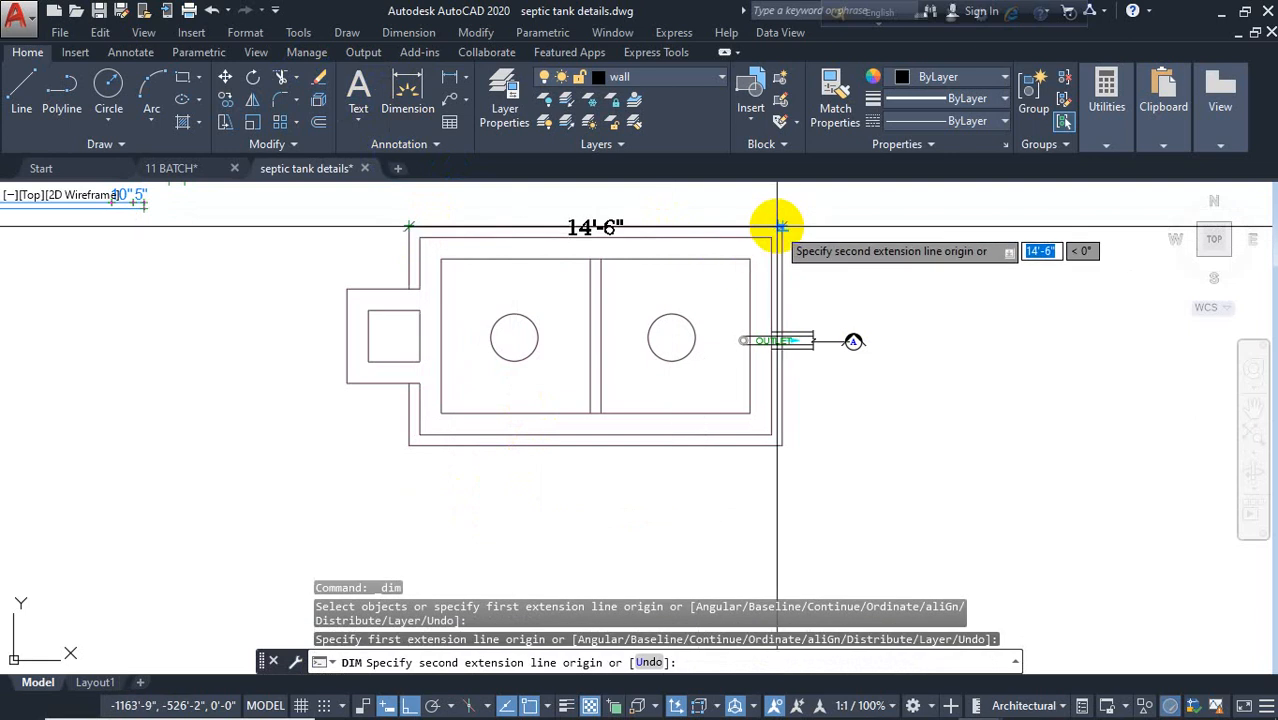
left_click(782, 236)
left_click(765, 206)
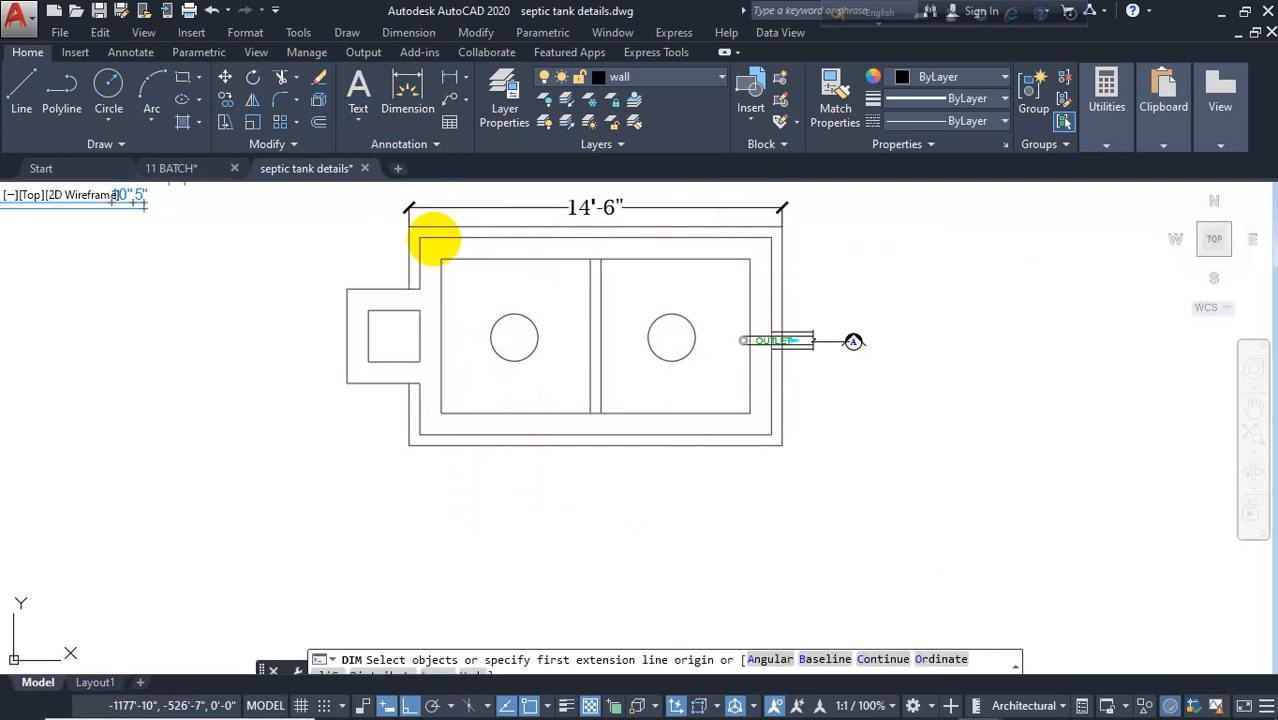
left_click(420, 237)
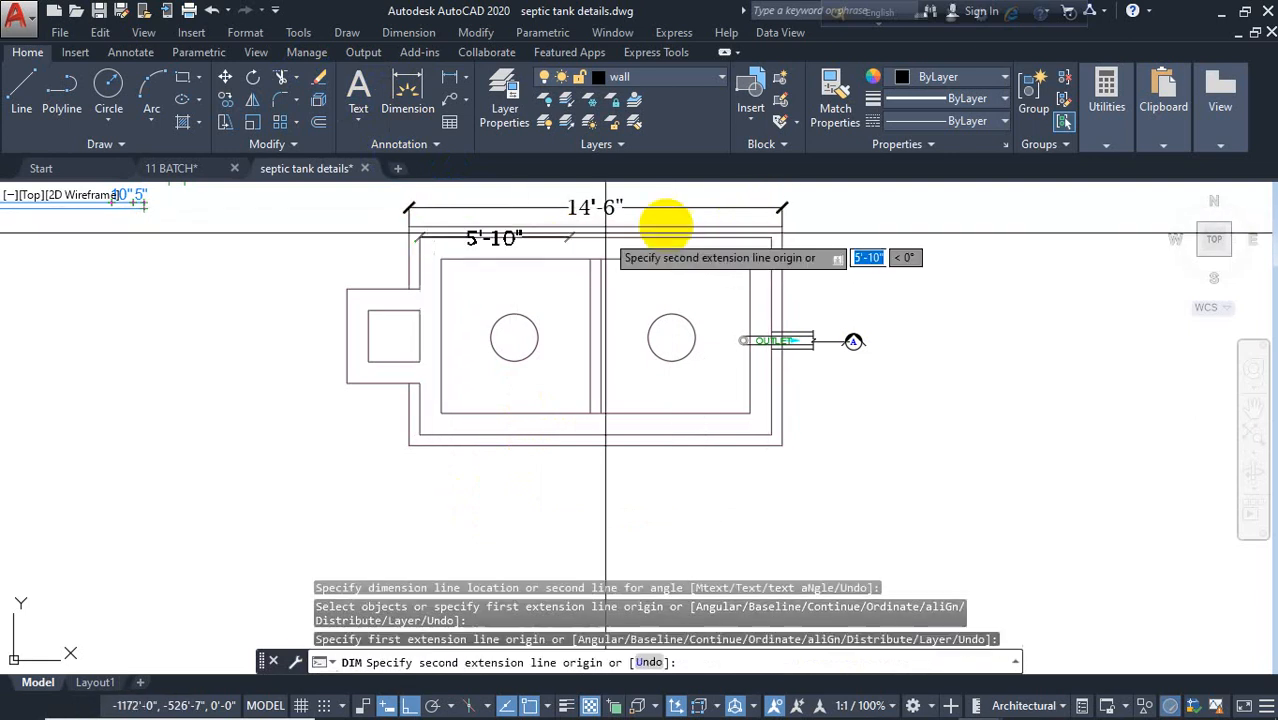
left_click(772, 229)
middle_click_drag(736, 194, 733, 260)
left_click(733, 260)
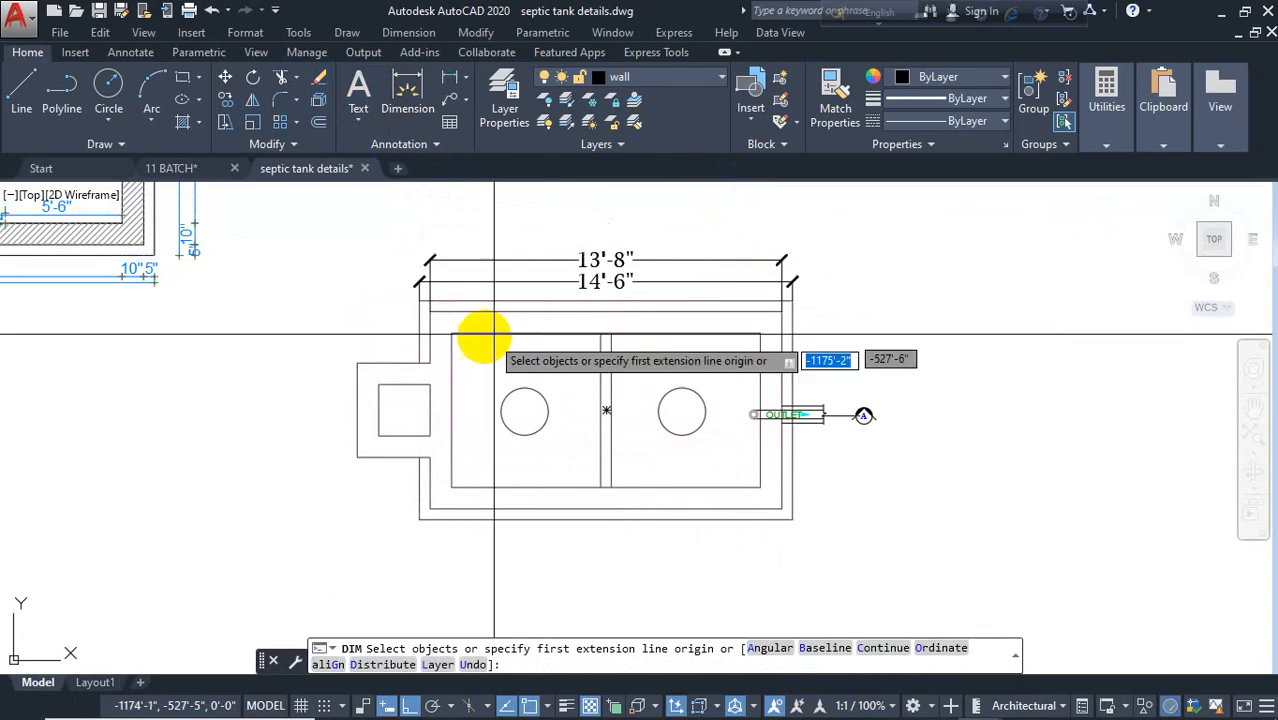
left_click(451, 334)
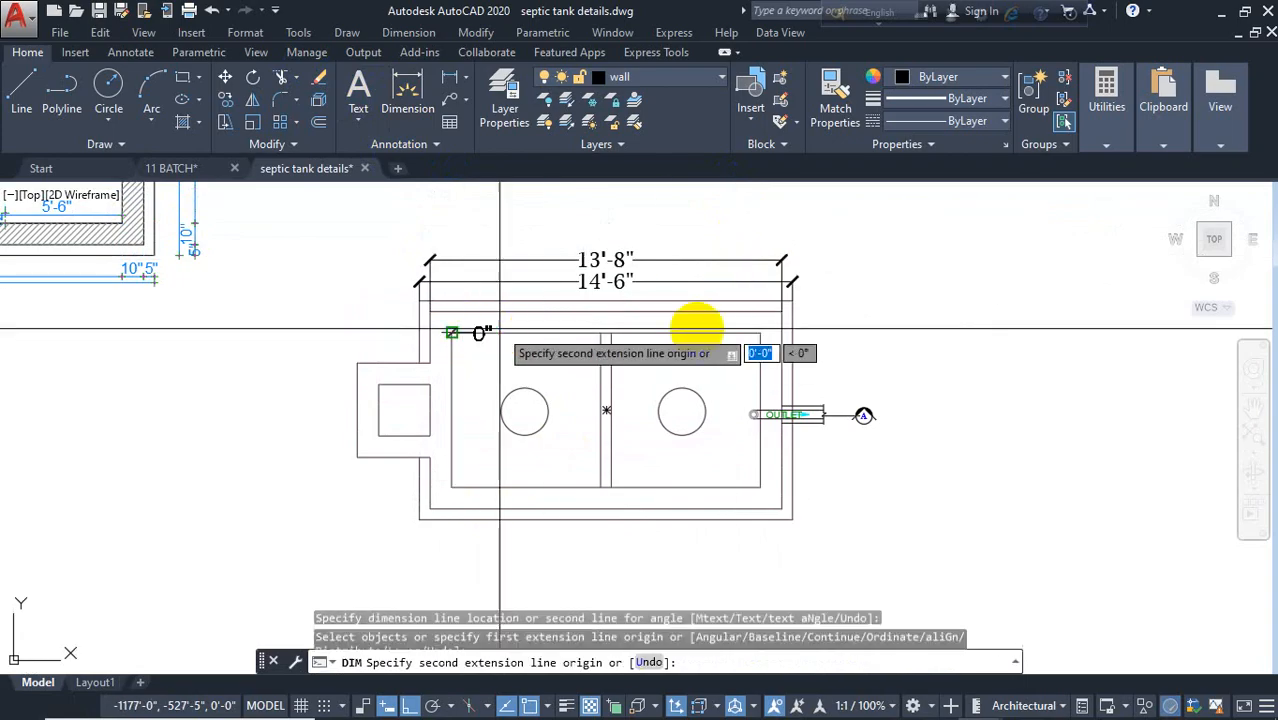
left_click(755, 333)
left_click(729, 242)
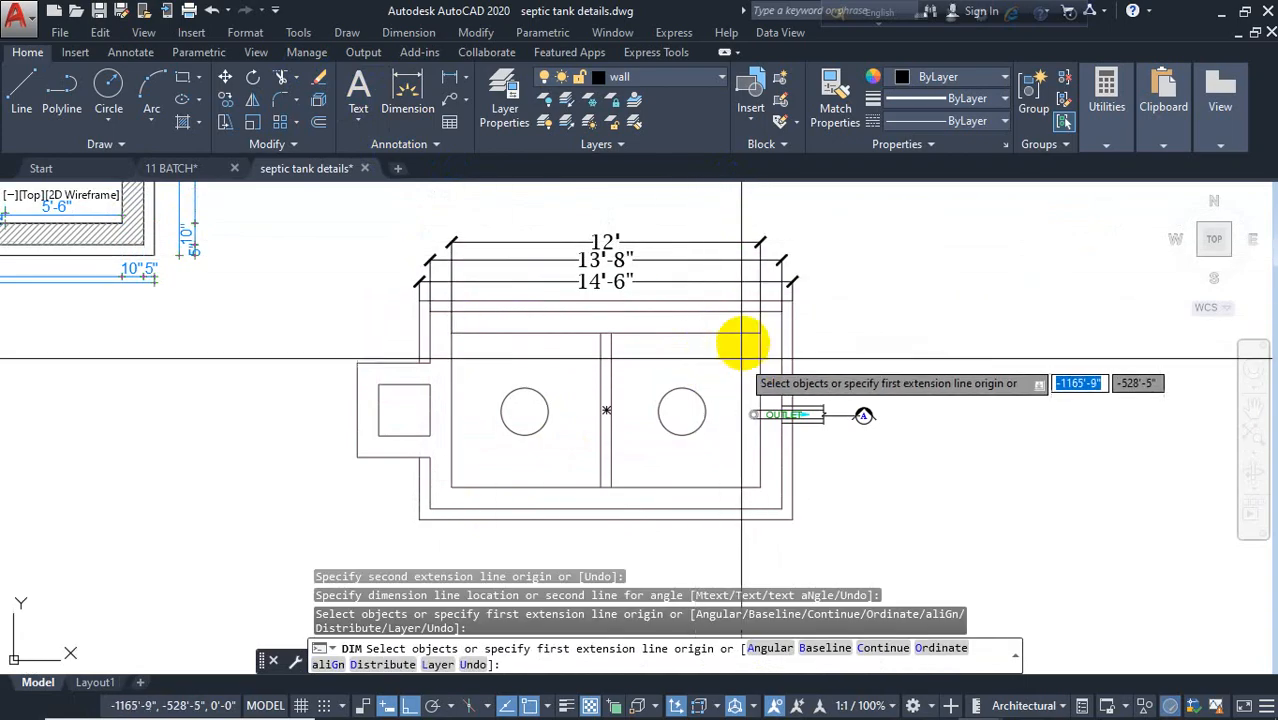
key("Escape")
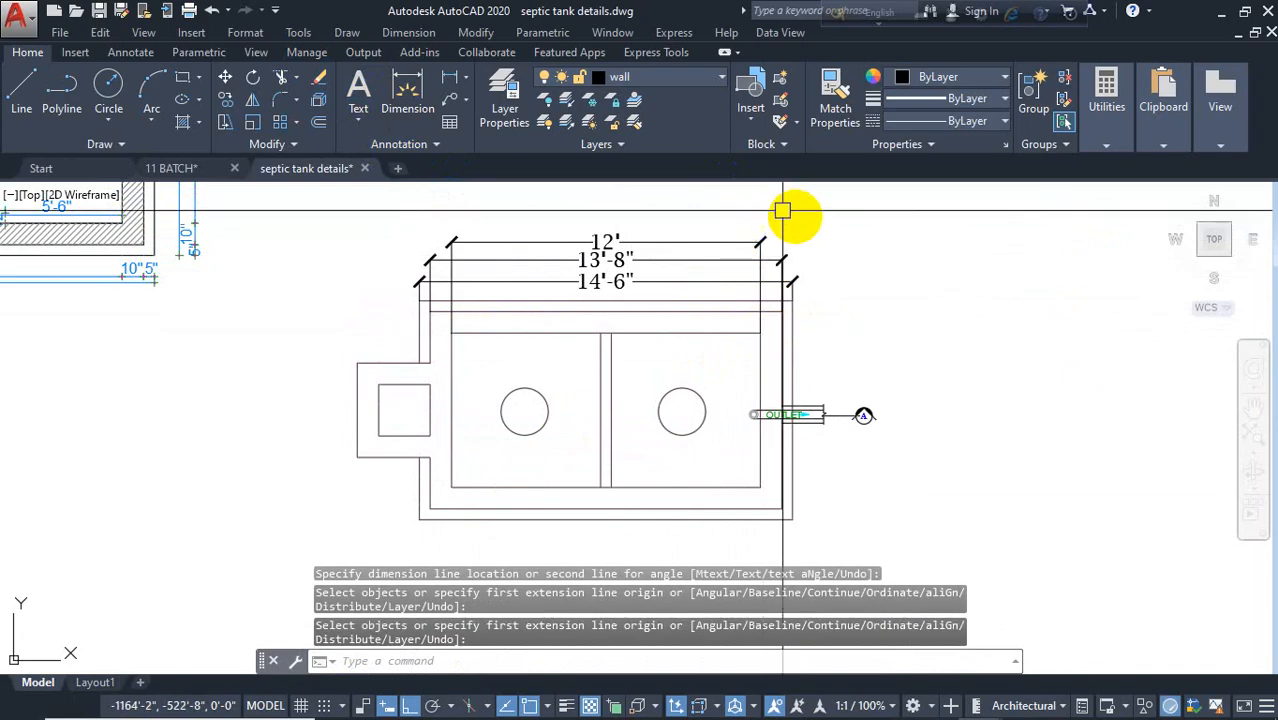
Step: Delete the three length dimensions above the new plan
left_click(788, 220)
left_click(765, 275)
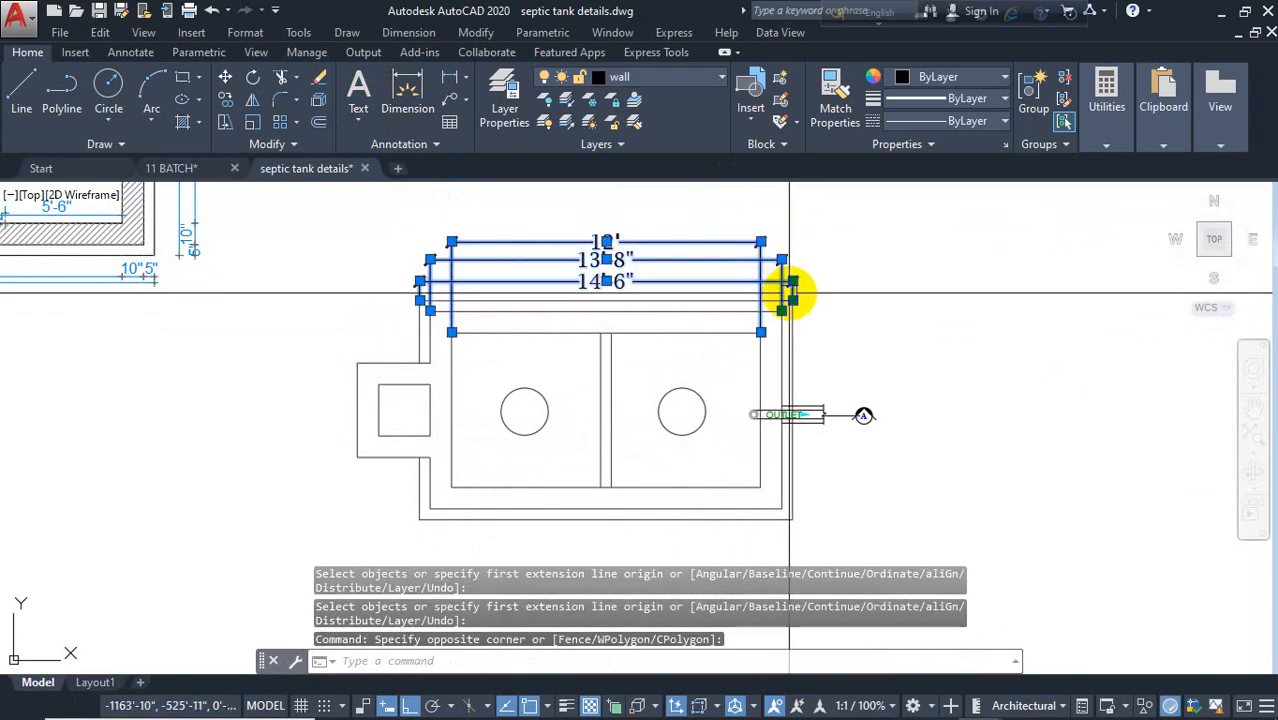
key("Delete")
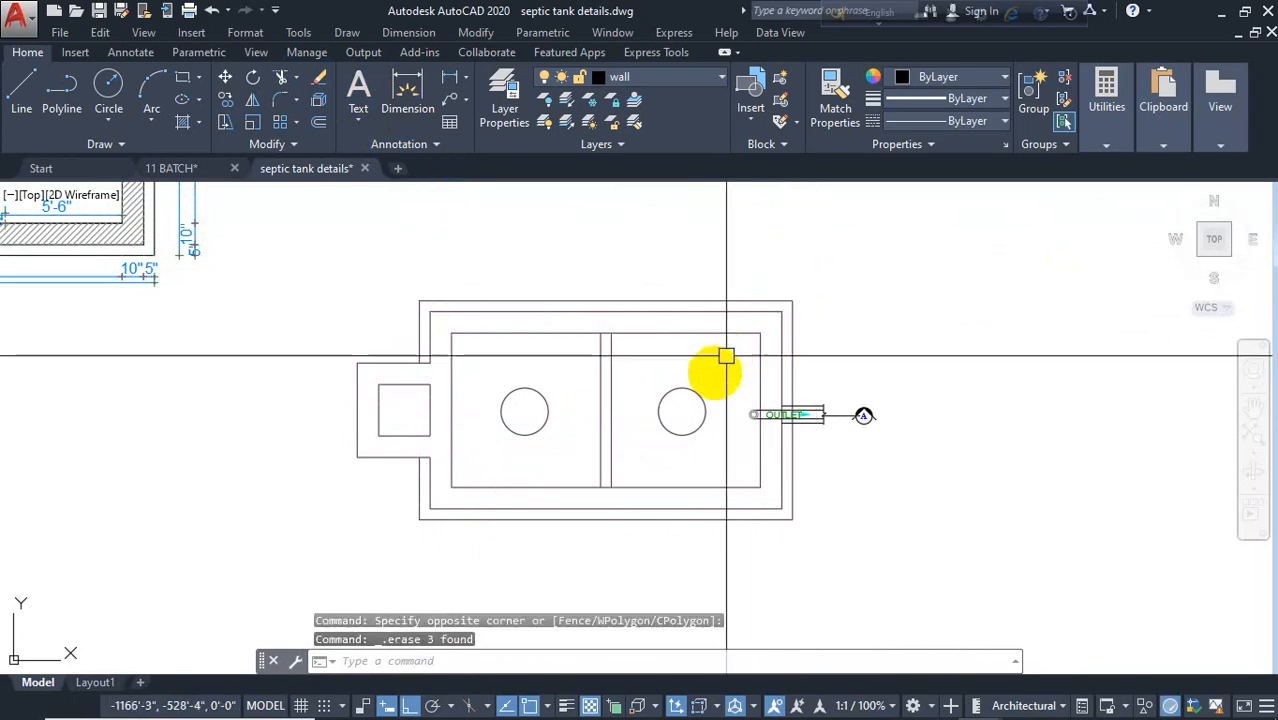
key("Escape")
key("Escape")
Step: Draw vertical construction lines through the corners of the tank walls, partition and inlet chamber to project them below the plan
type("xl")
key("Return")
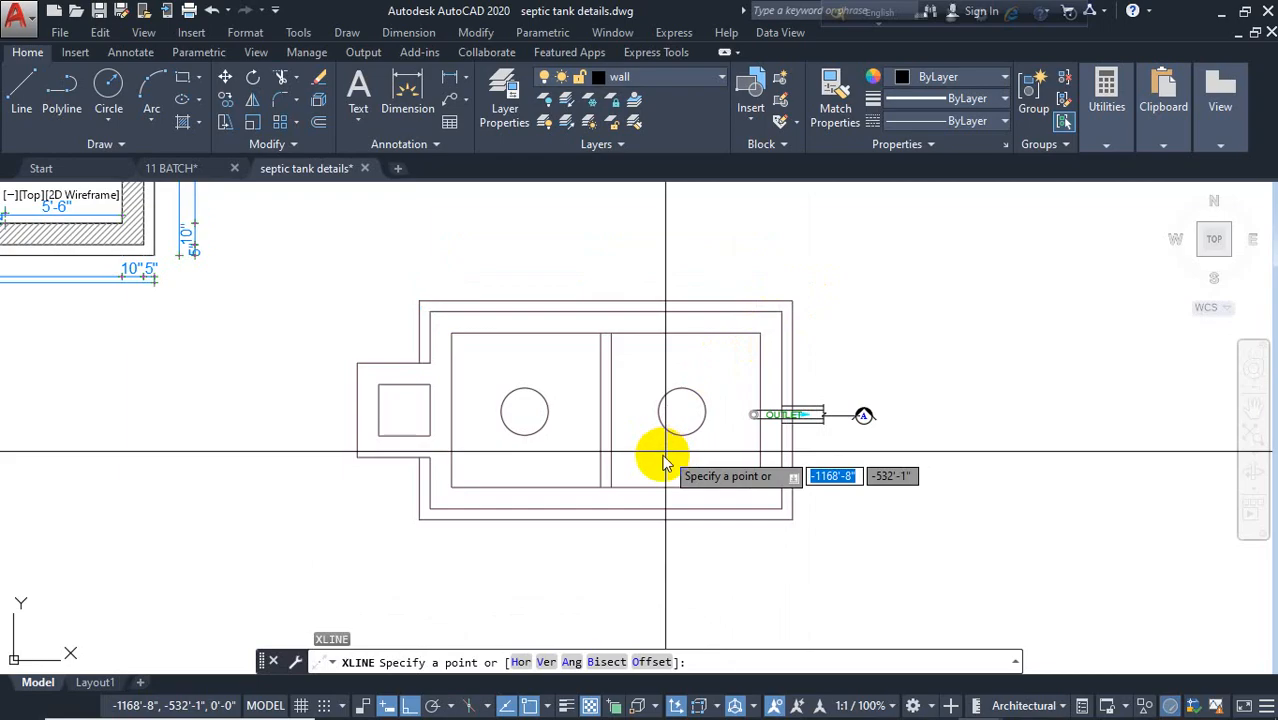
type("v")
key("Return")
left_click(420, 519)
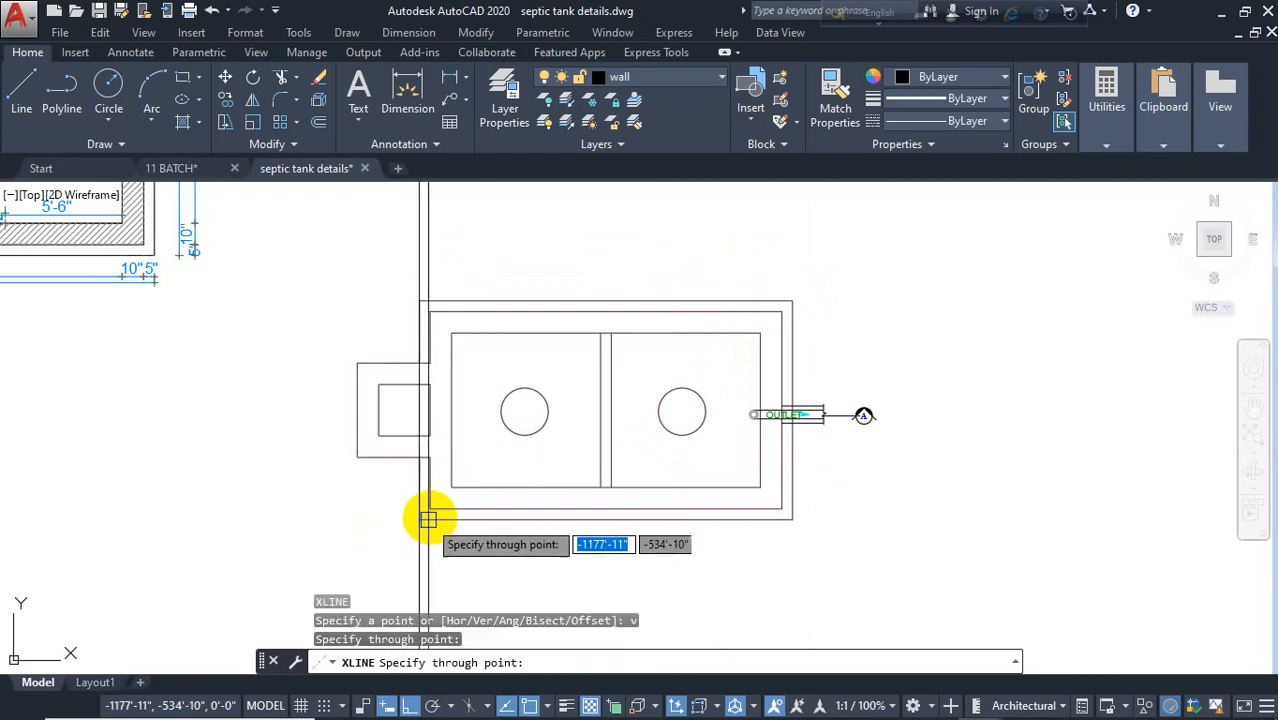
left_click(452, 487)
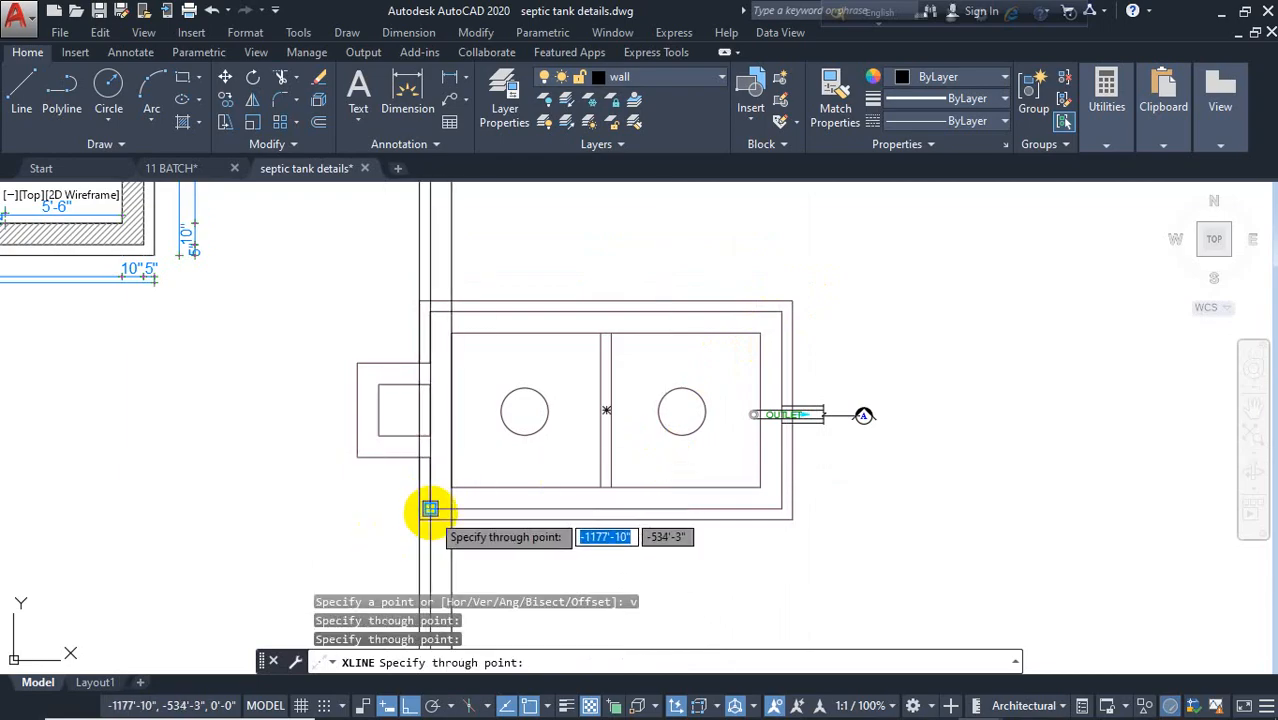
left_click(429, 509)
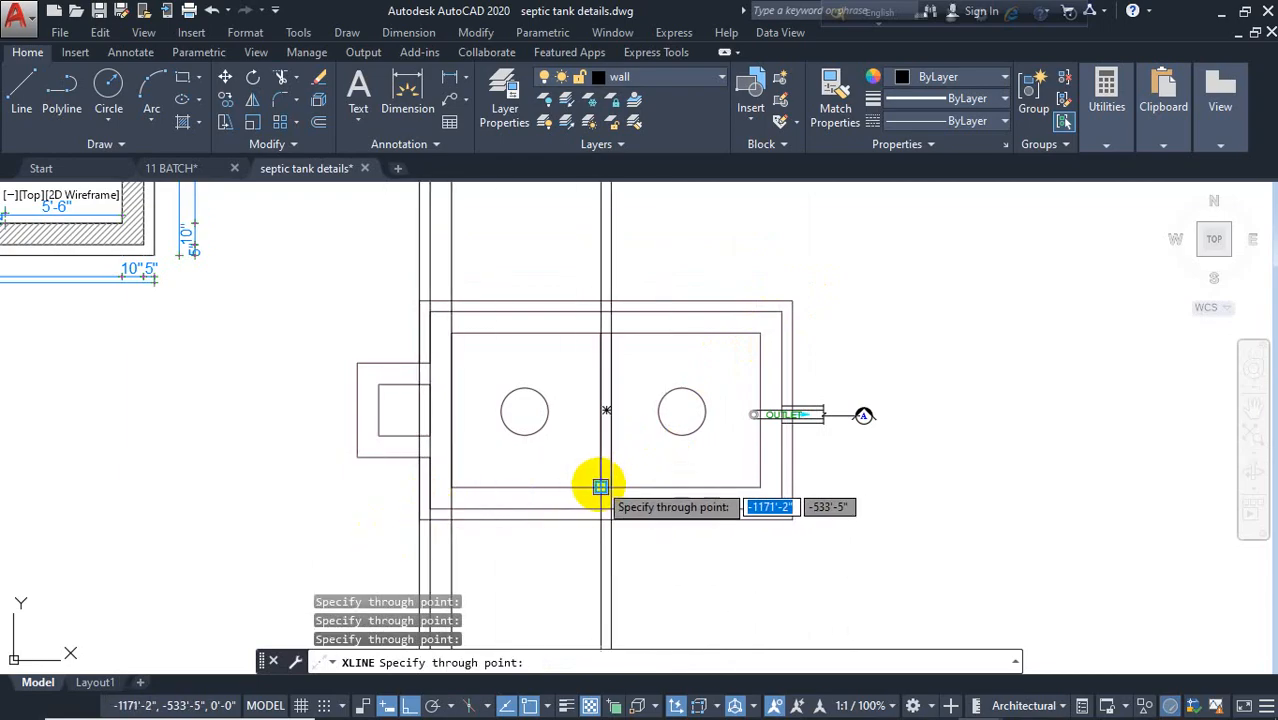
left_click(600, 487)
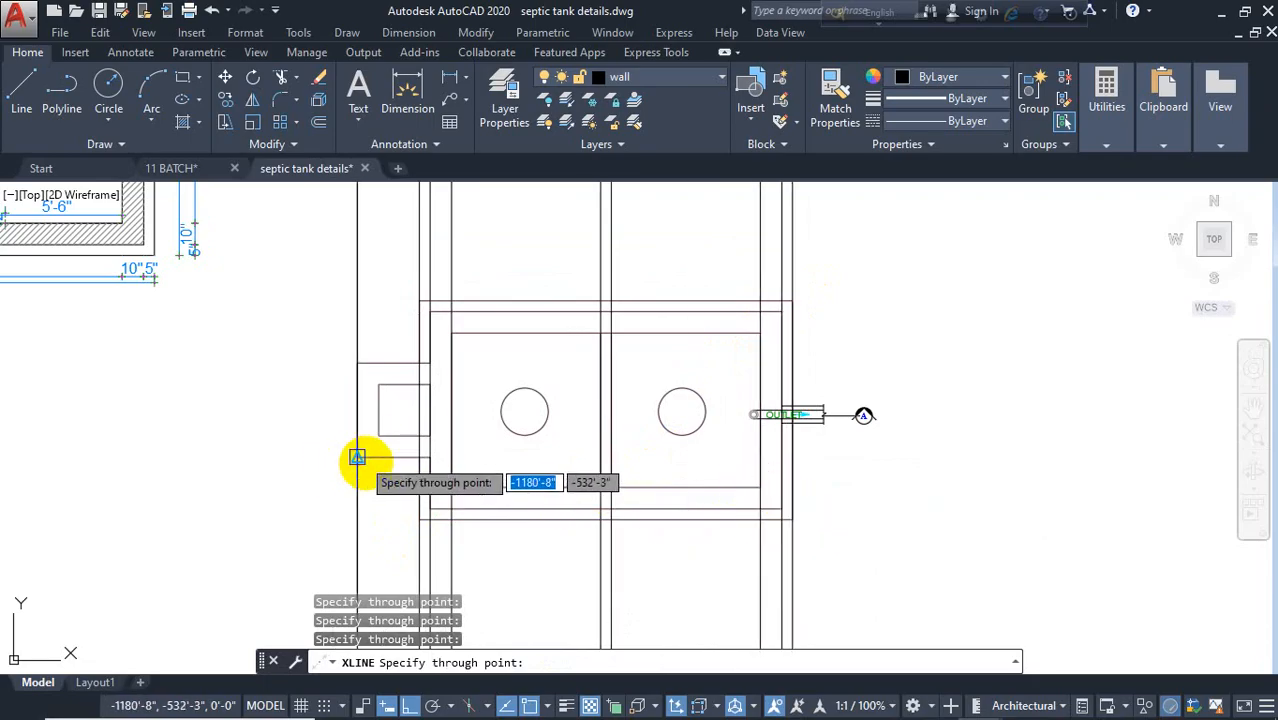
middle_click_drag(371, 513, 351, 379)
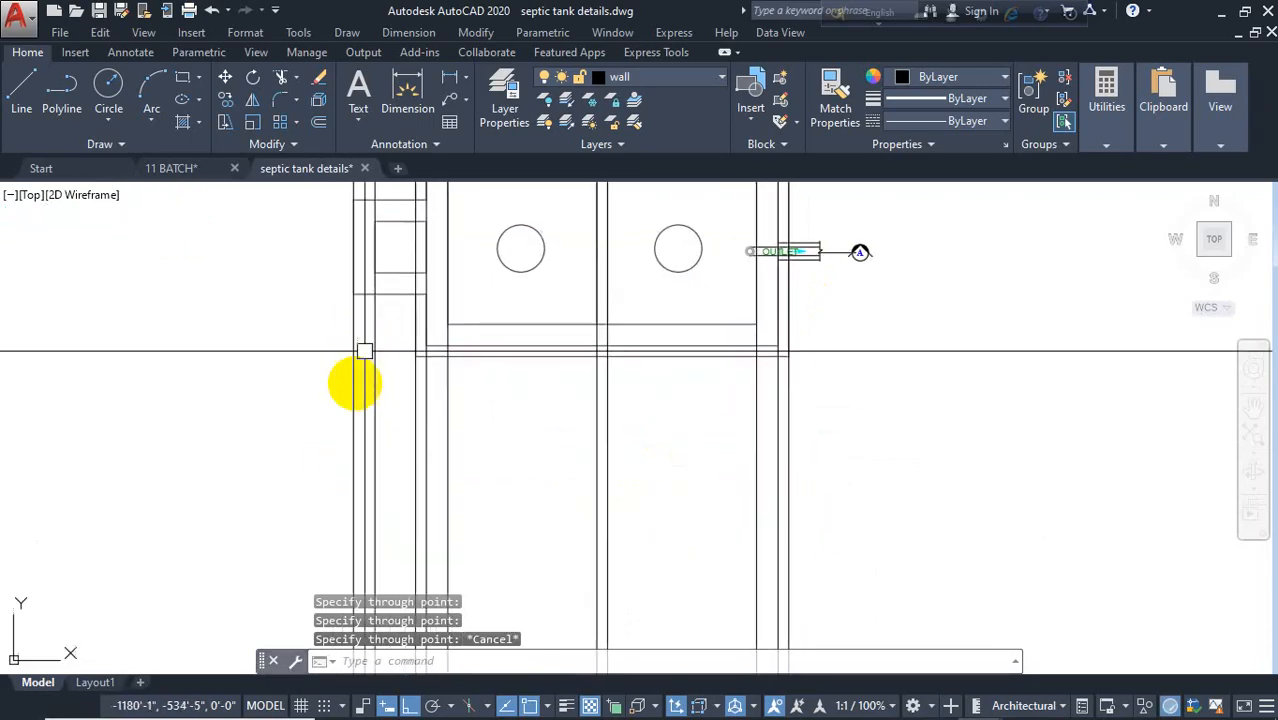
key("Escape")
Step: Draw a horizontal base line below the plan, crossing all the vertical construction lines
middle_click_drag(225, 519, 234, 445)
type("l")
key("Return")
left_click(276, 488)
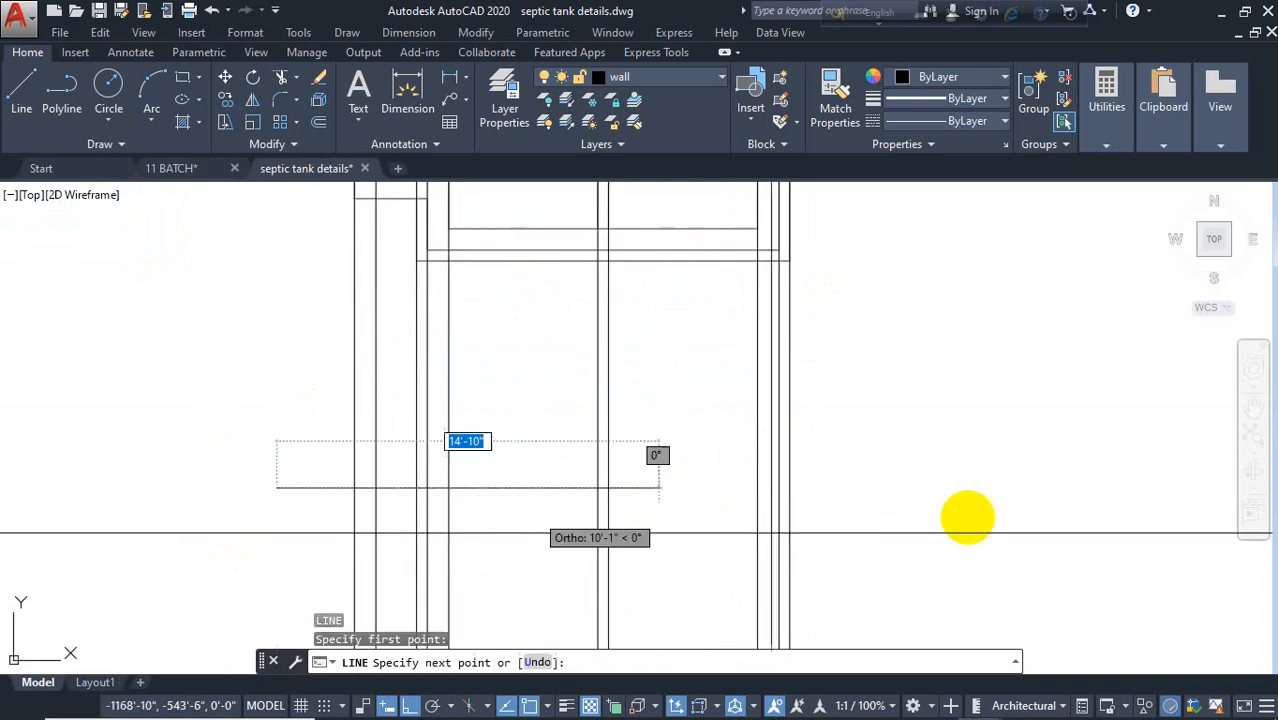
left_click(955, 488)
key("Escape")
Step: Offset the horizontal base line 8' upward towards the plan
type("o")
key("Return")
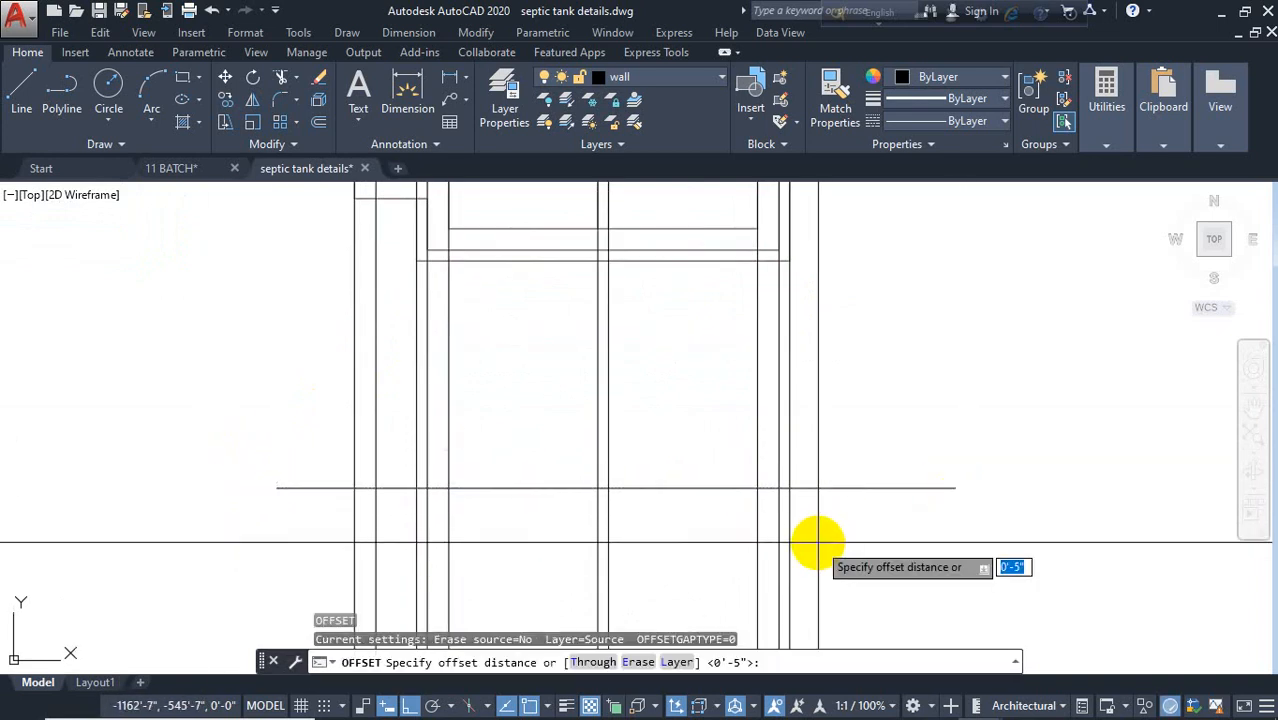
type("8'")
key("Return")
left_click(856, 490)
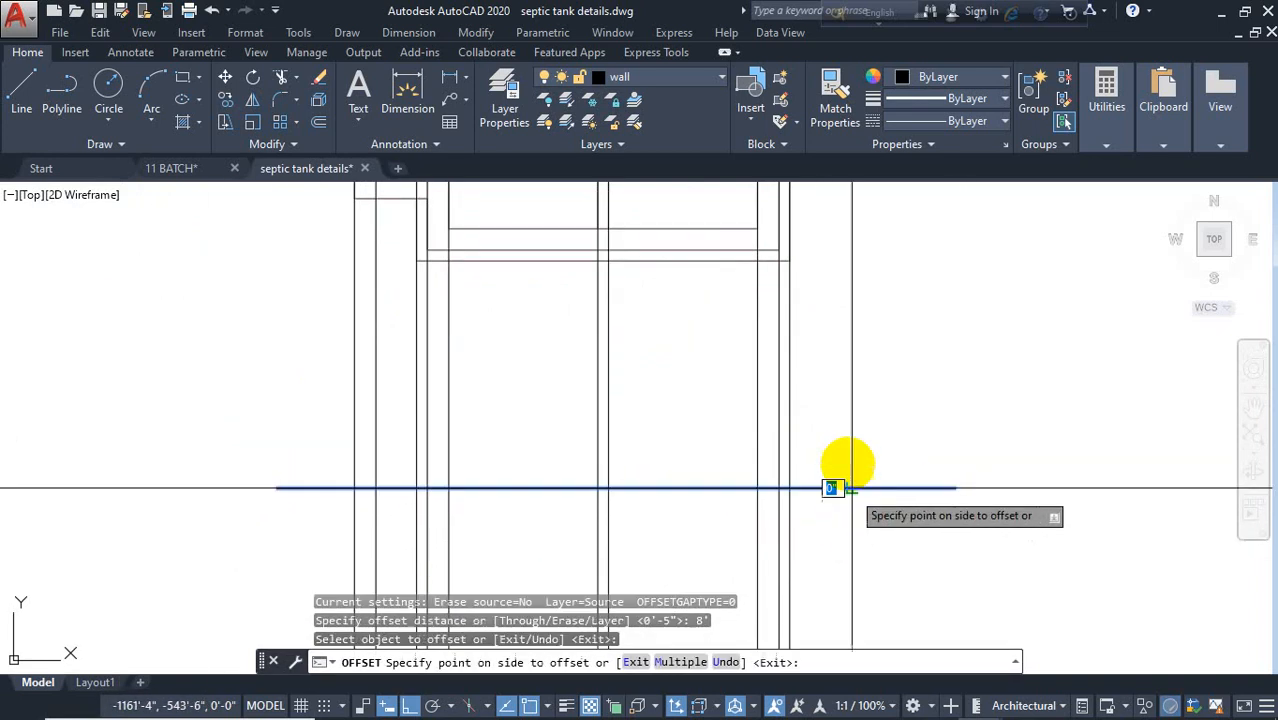
left_click(851, 425)
key("Escape")
Step: Trim the projected verticals below the base line and the ends of both horizontal lines beyond the outermost verticals
type("te cor")
key("Return")
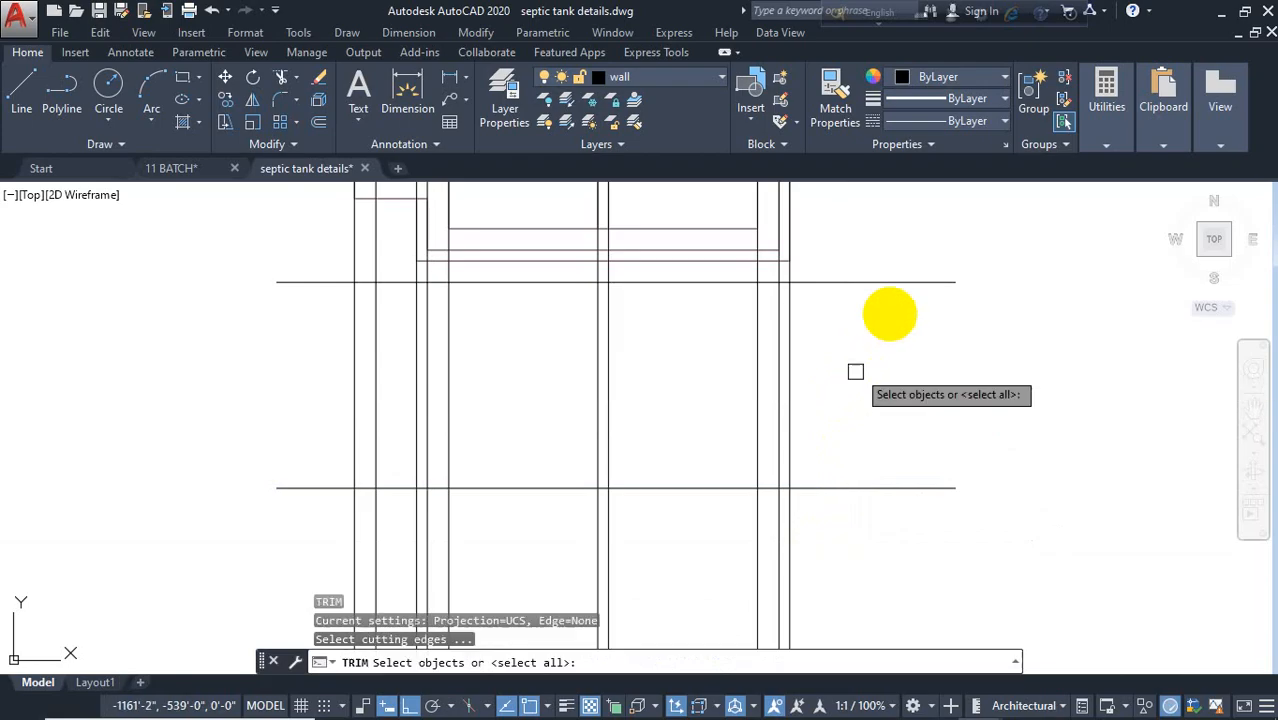
key("Return")
left_click(907, 249)
left_click(868, 520)
left_click(849, 505)
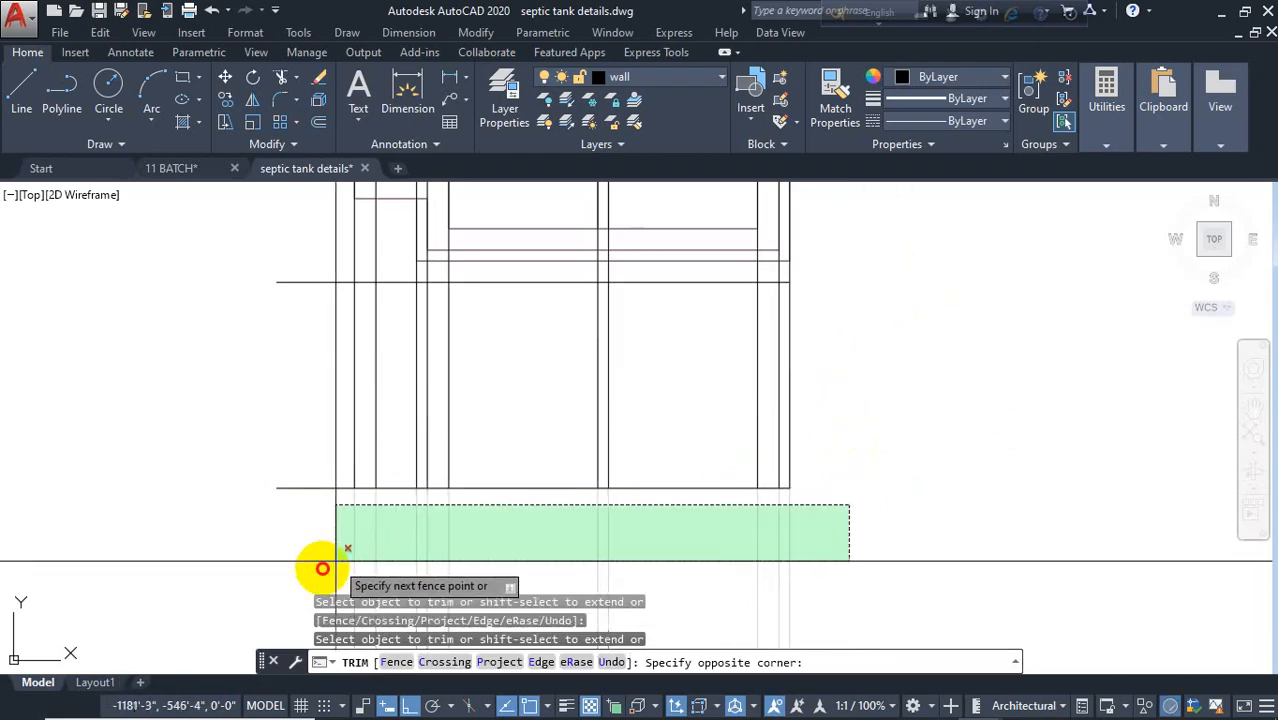
left_click(322, 563)
left_click(320, 536)
left_click(286, 270)
key("Escape")
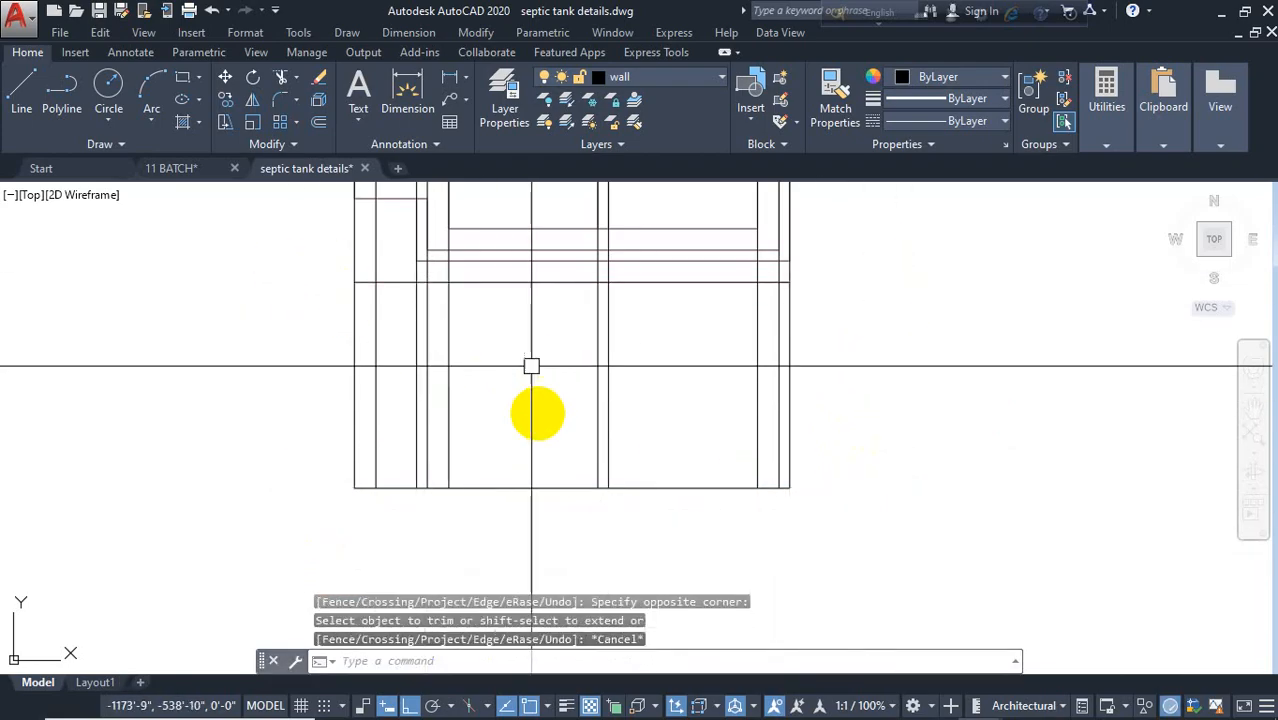
Step: Examine the height and top slab details in the existing Section A-A as reference for the new section
middle_click_drag(550, 306, 557, 387)
type("o")
key("Return")
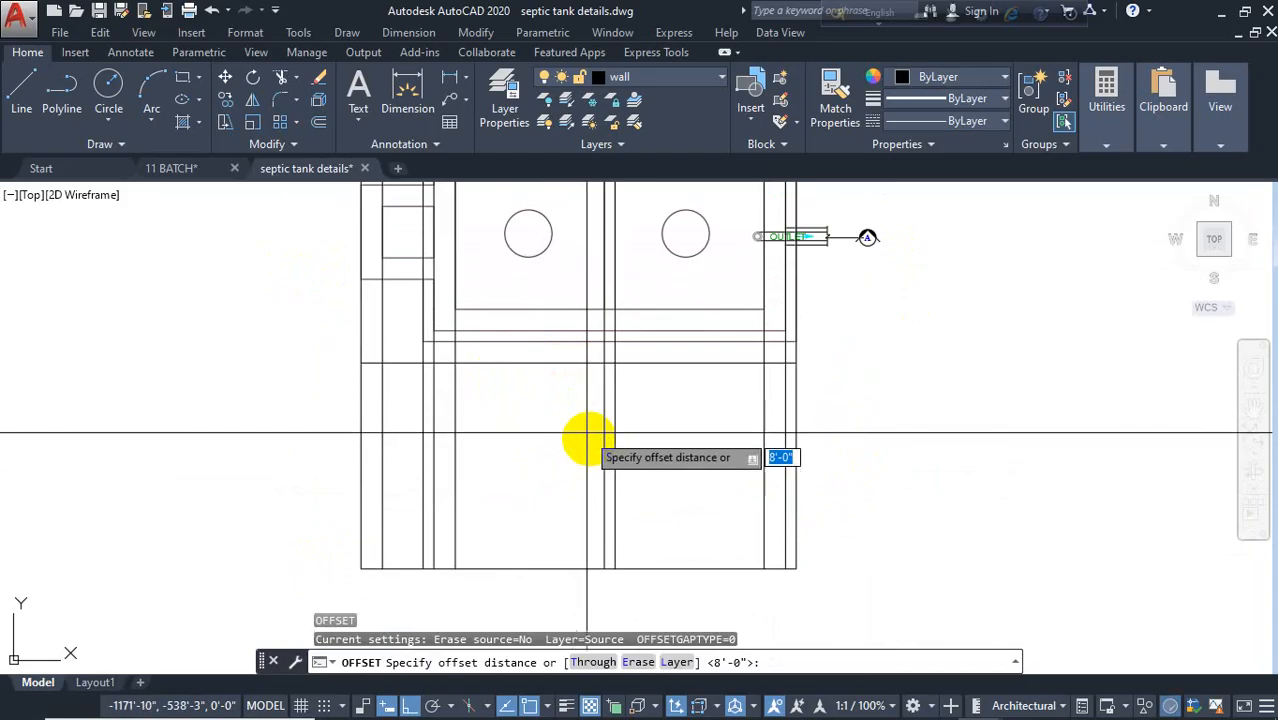
scroll(565, 430, "down", 4)
mouse_move(585, 436)
middle_mouse_down()
mouse_move(573, 542)
mouse_move(571, 494)
middle_mouse_up()
scroll(410, 258, "up", 5)
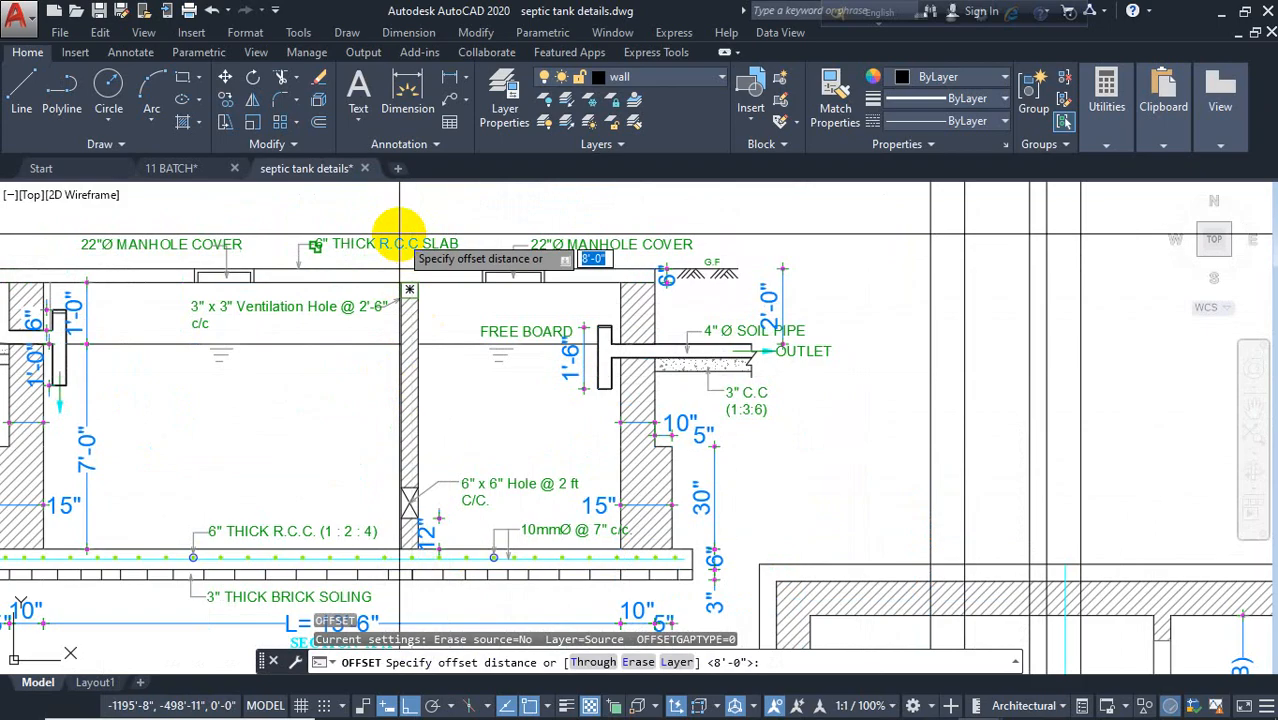
scroll(345, 290, "down", 2)
scroll(499, 371, "down", 2)
scroll(508, 448, "up", 6)
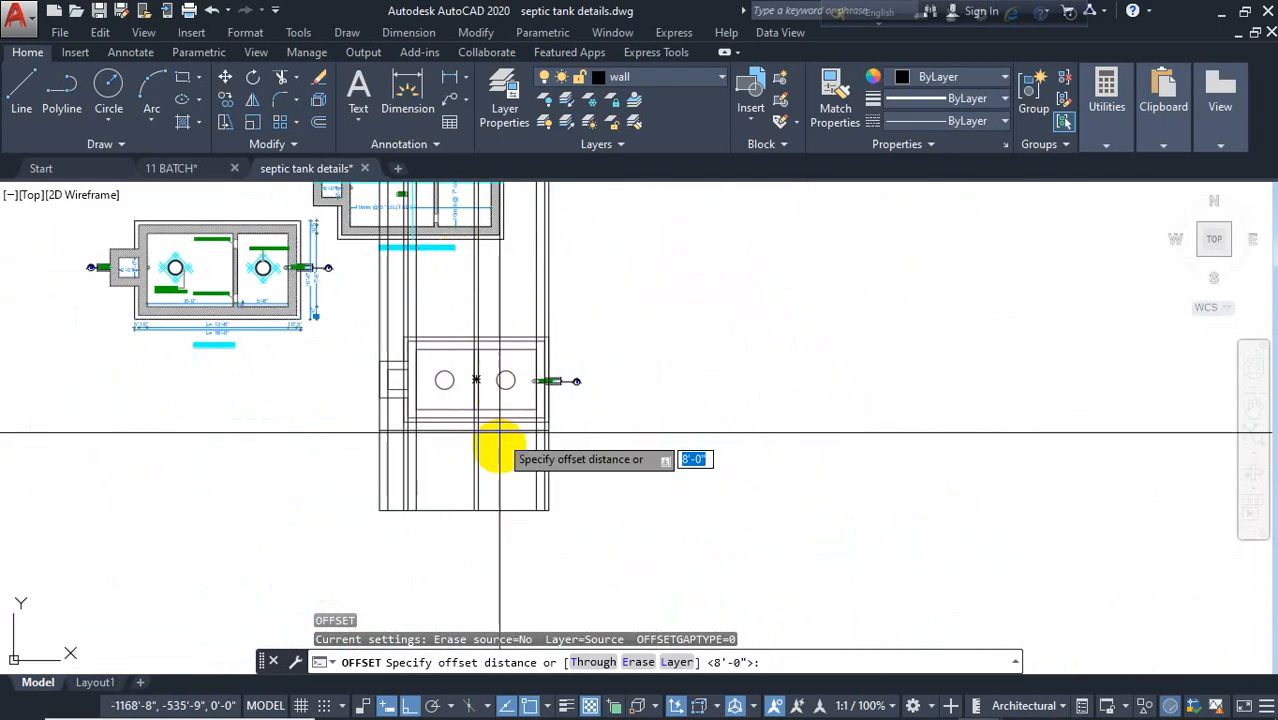
key("Escape")
Step: Stretch the section outline, with both horizontal lines and the projected verticals, about 3'-0" further down from the plan
middle_click_drag(494, 455, 525, 365)
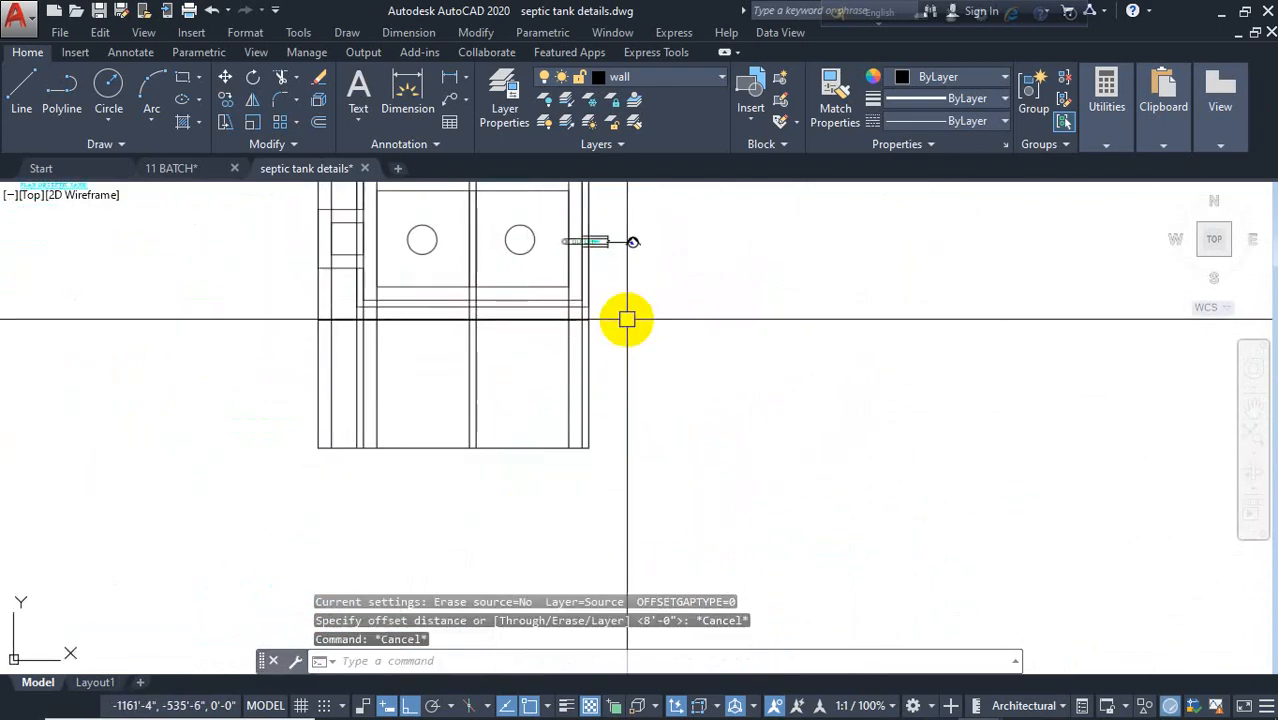
left_click(632, 318)
left_click(268, 477)
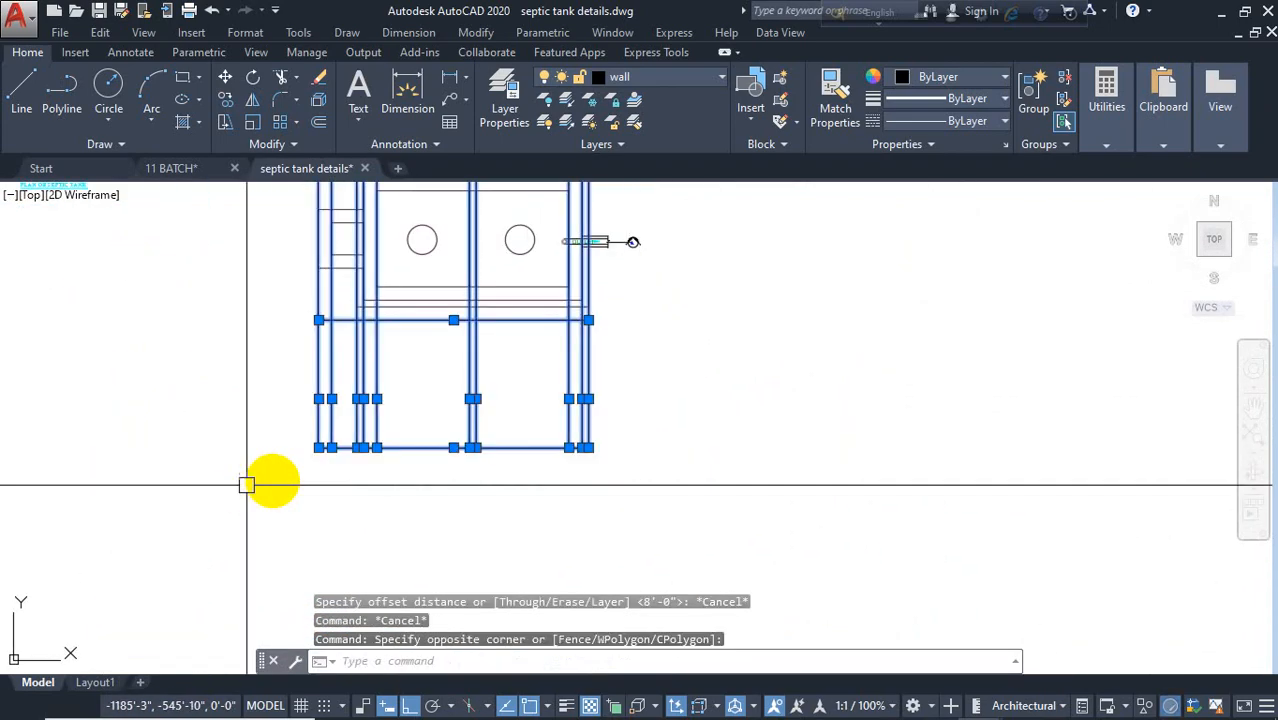
type("s")
key("space")
left_click(284, 425)
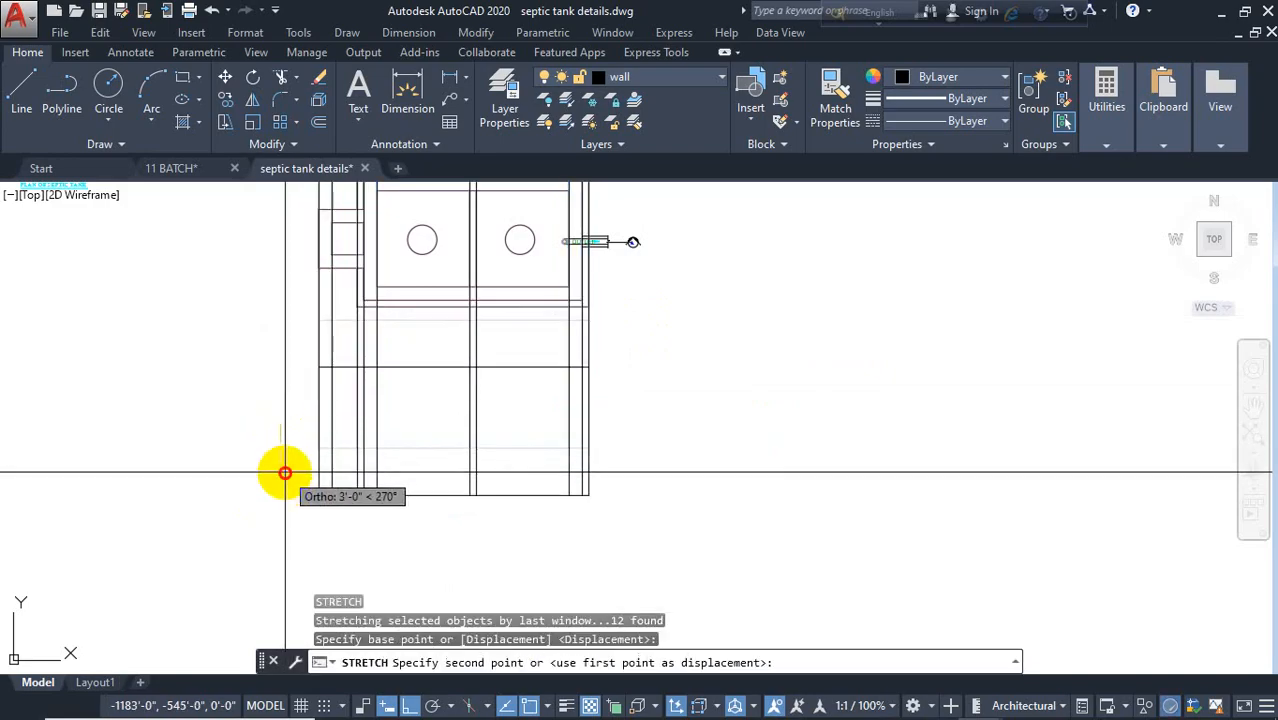
left_click(285, 472)
key("Escape")
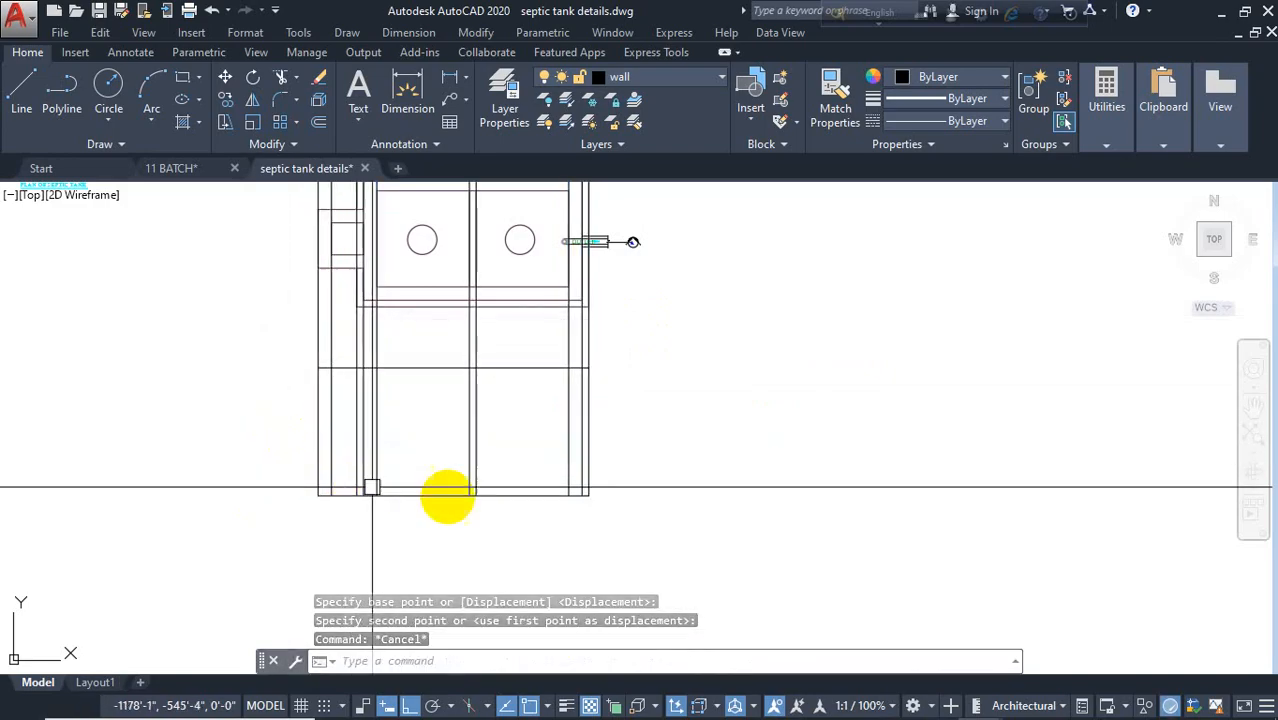
Step: Offset the section's upper horizontal line 5" upward to form the top slab
scroll(545, 475, "up", 2)
key("Escape")
key("Escape")
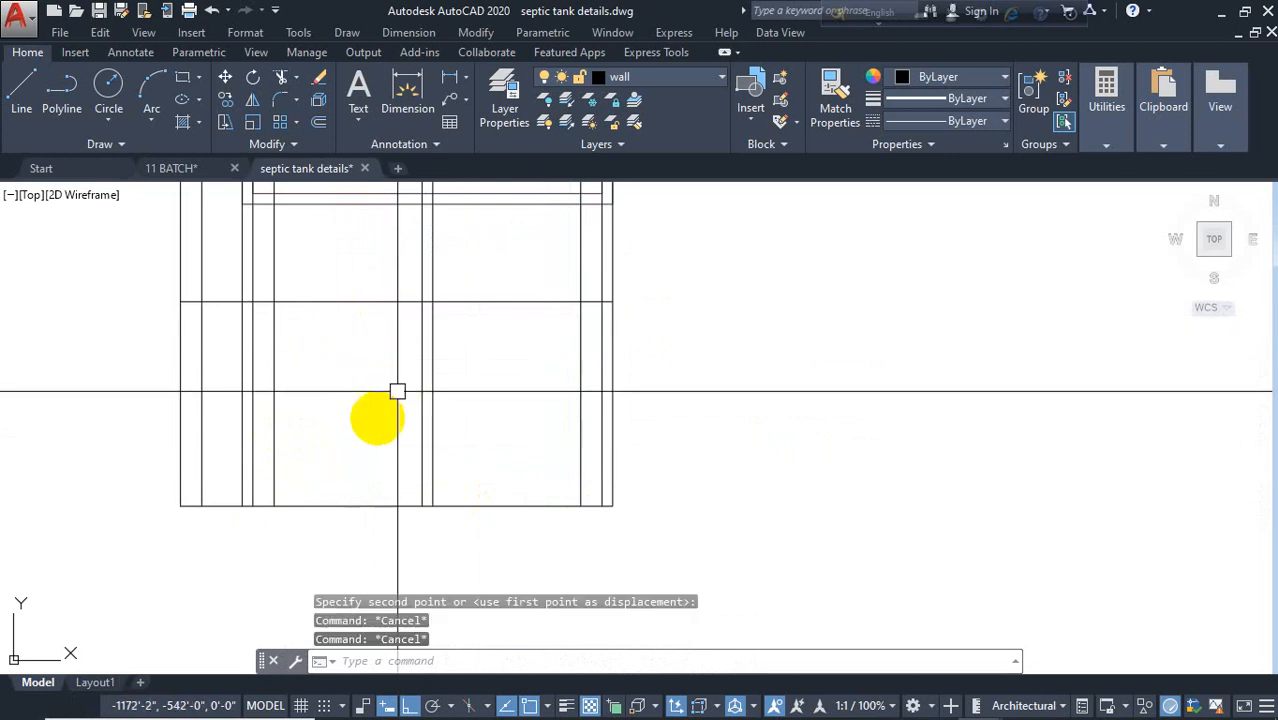
key("space")
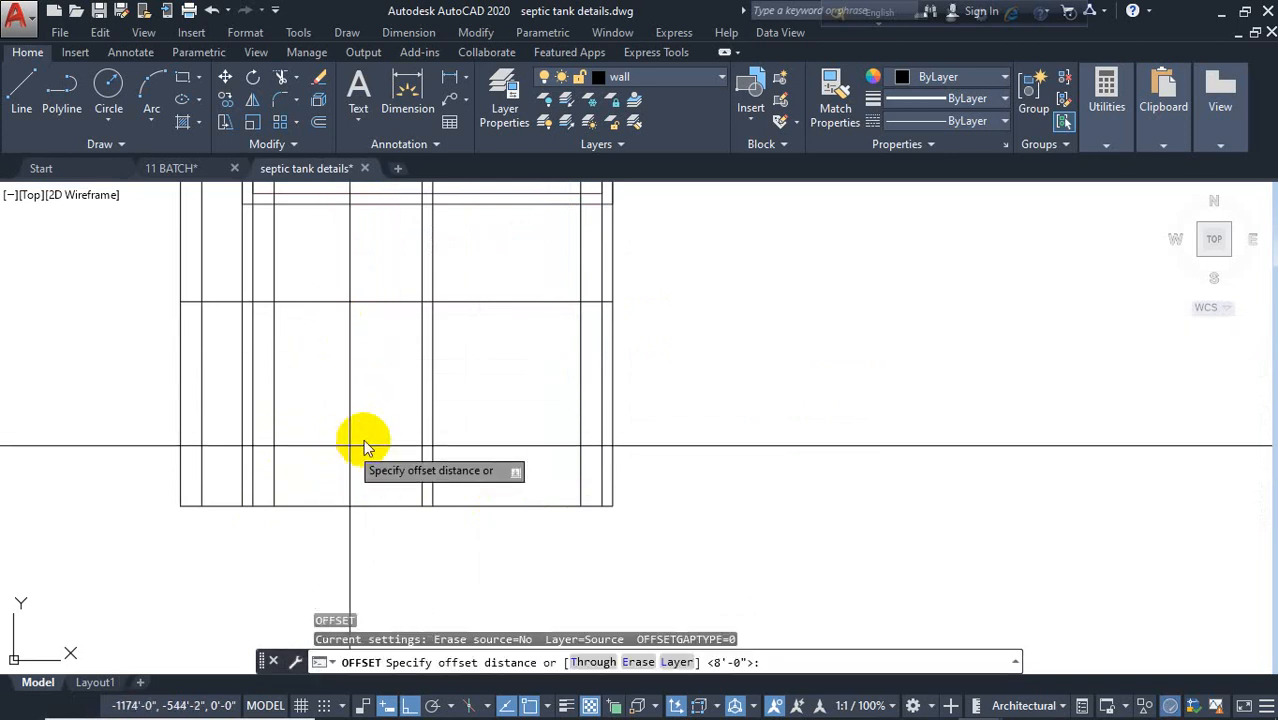
type("5")
key("Return")
left_click(490, 303)
left_click(502, 251)
key("Escape")
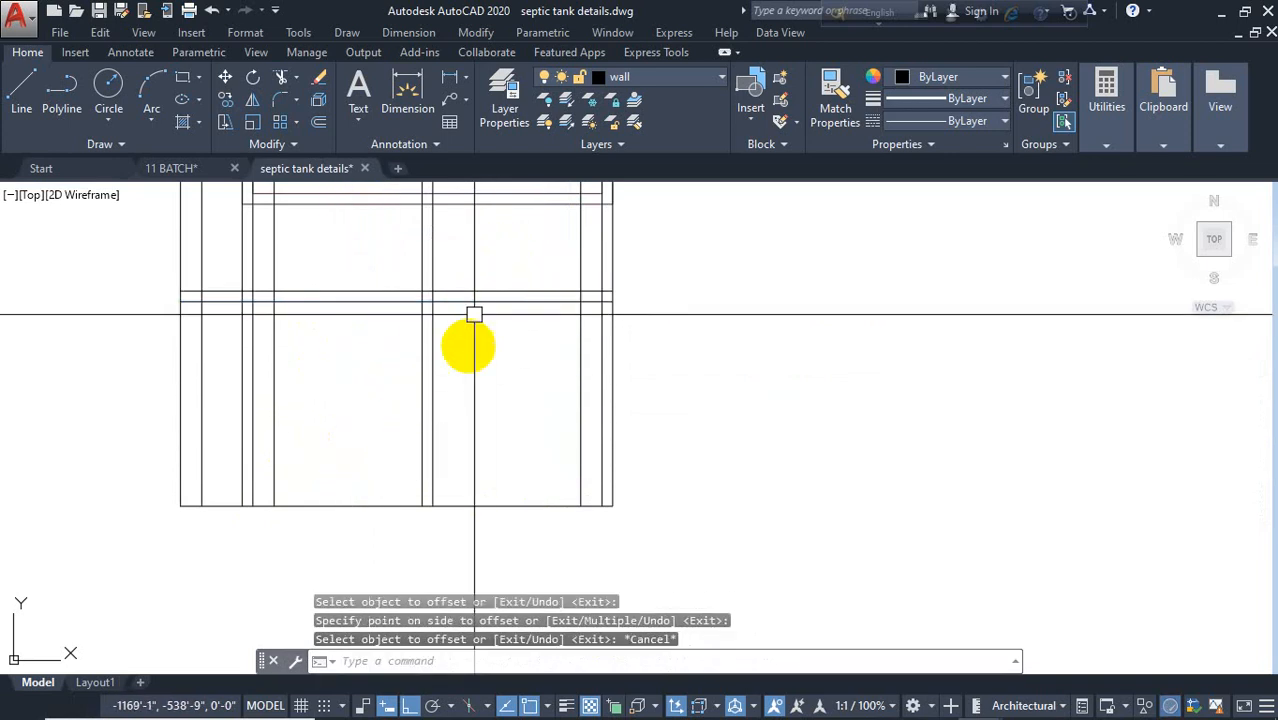
key("Escape")
Step: Examine the base slab and brick soling thicknesses in the existing Section A-A
middle_click_drag(491, 440, 500, 504)
key("Escape")
type("o")
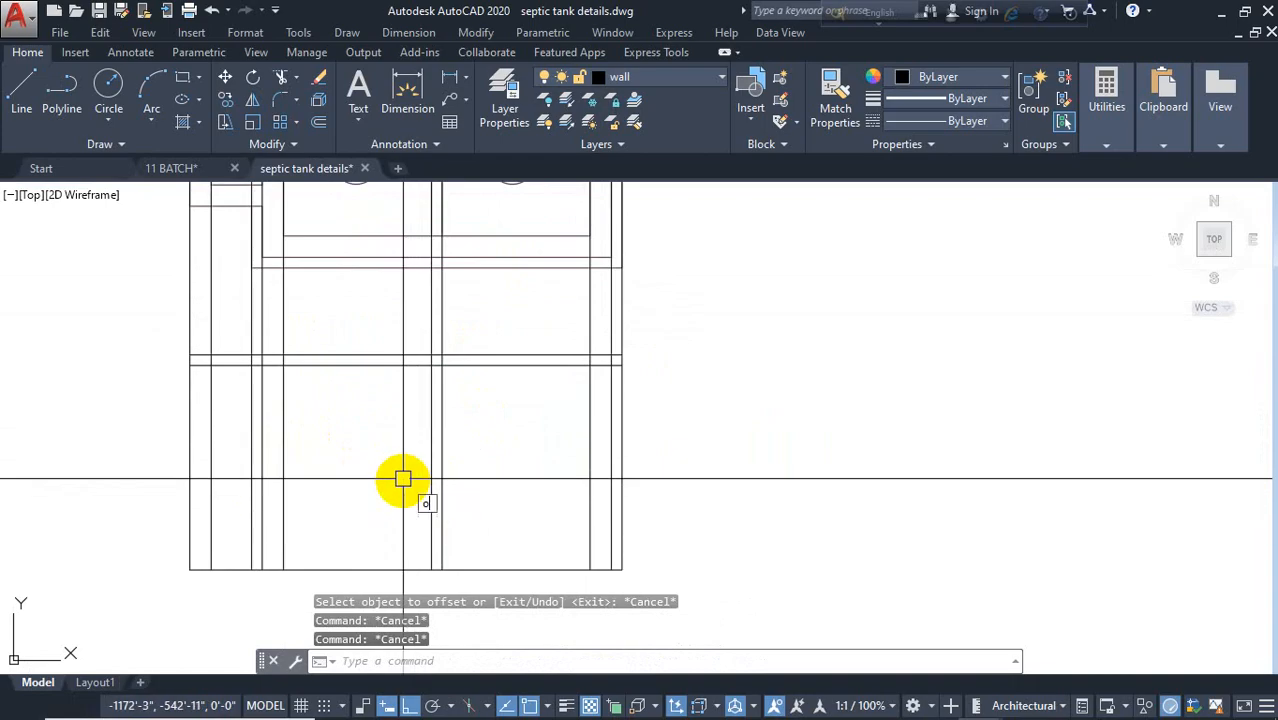
key("space")
type("3")
key("Return")
scroll(411, 385, "down", 2)
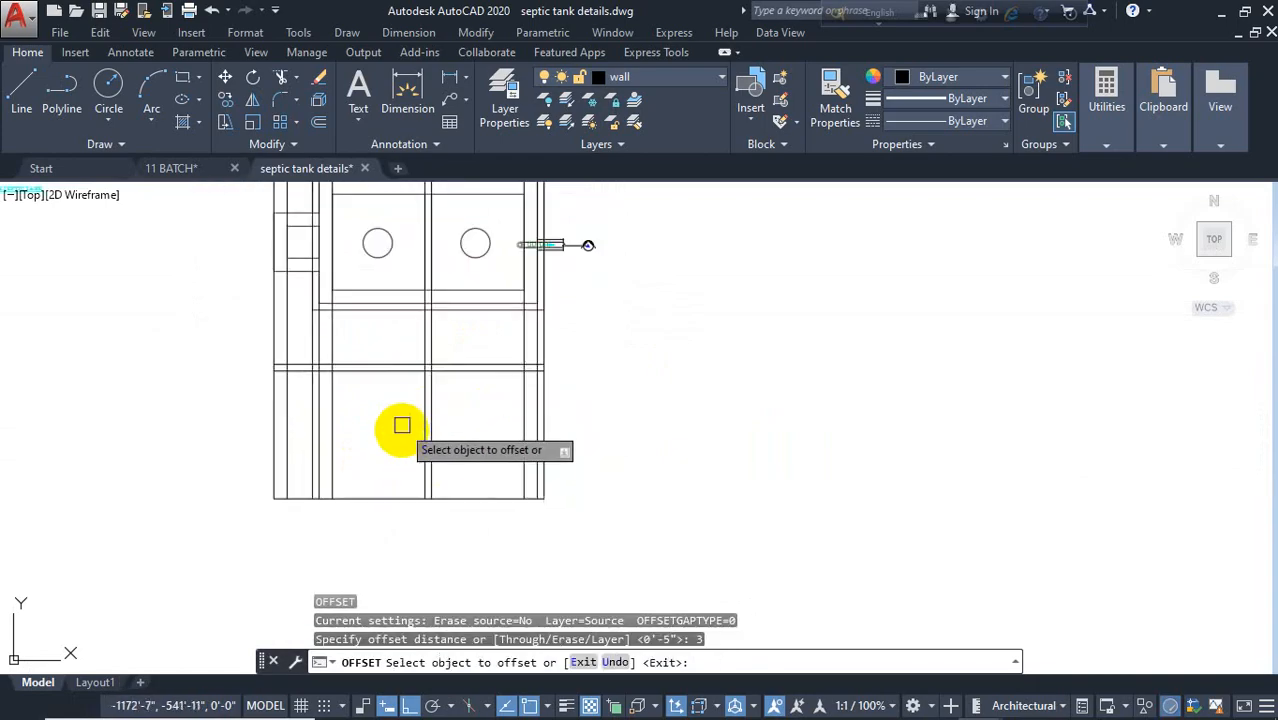
middle_click_drag(348, 427, 499, 416)
scroll(426, 480, "down", 4)
scroll(327, 332, "up", 4)
mouse_move(356, 360)
middle_mouse_down()
mouse_move(356, 374)
mouse_move(385, 340)
middle_mouse_up()
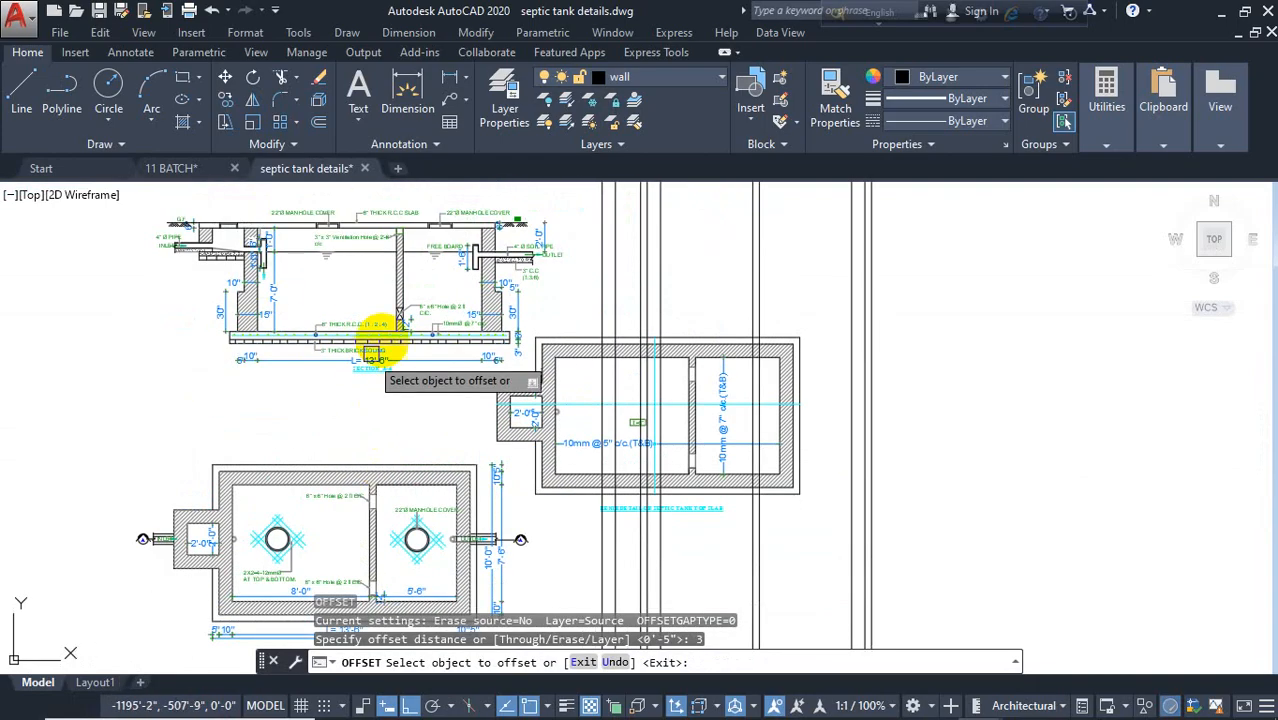
scroll(410, 338, "up", 5)
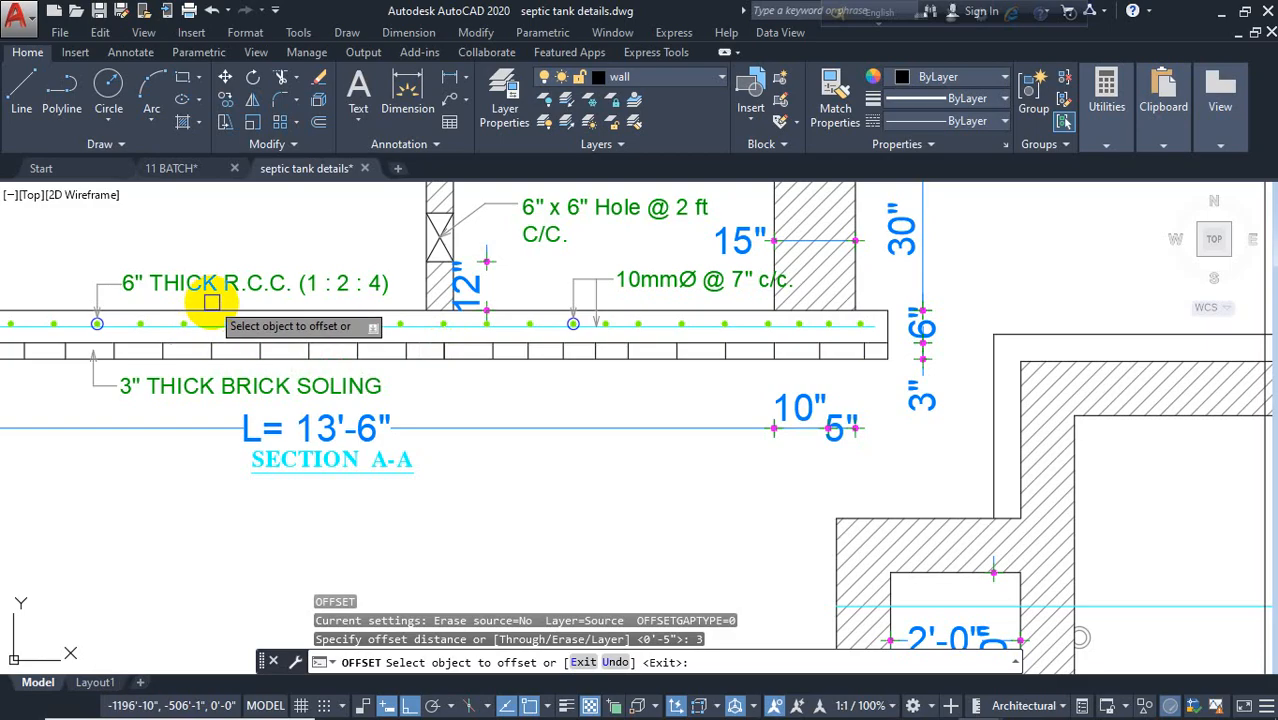
scroll(181, 301, "down", 6)
middle_click_drag(365, 502, 291, 259)
scroll(431, 521, "up", 3)
middle_click_drag(322, 531, 555, 488)
scroll(568, 411, "up", 4)
key("Escape")
Step: Offset the section's base line 6" downward to form the bottom R.C.C. slab
type("o")
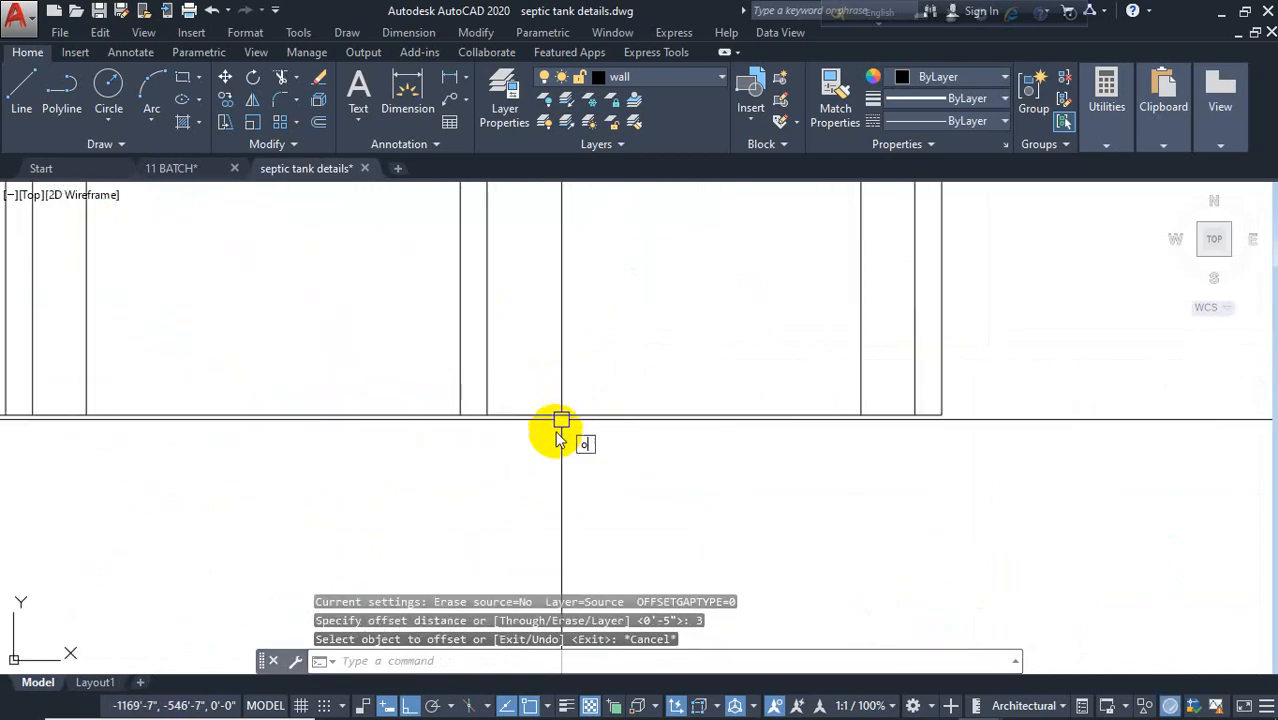
key("Return")
type("6")
key("Return")
left_click(576, 416)
left_click(561, 468)
key("Escape")
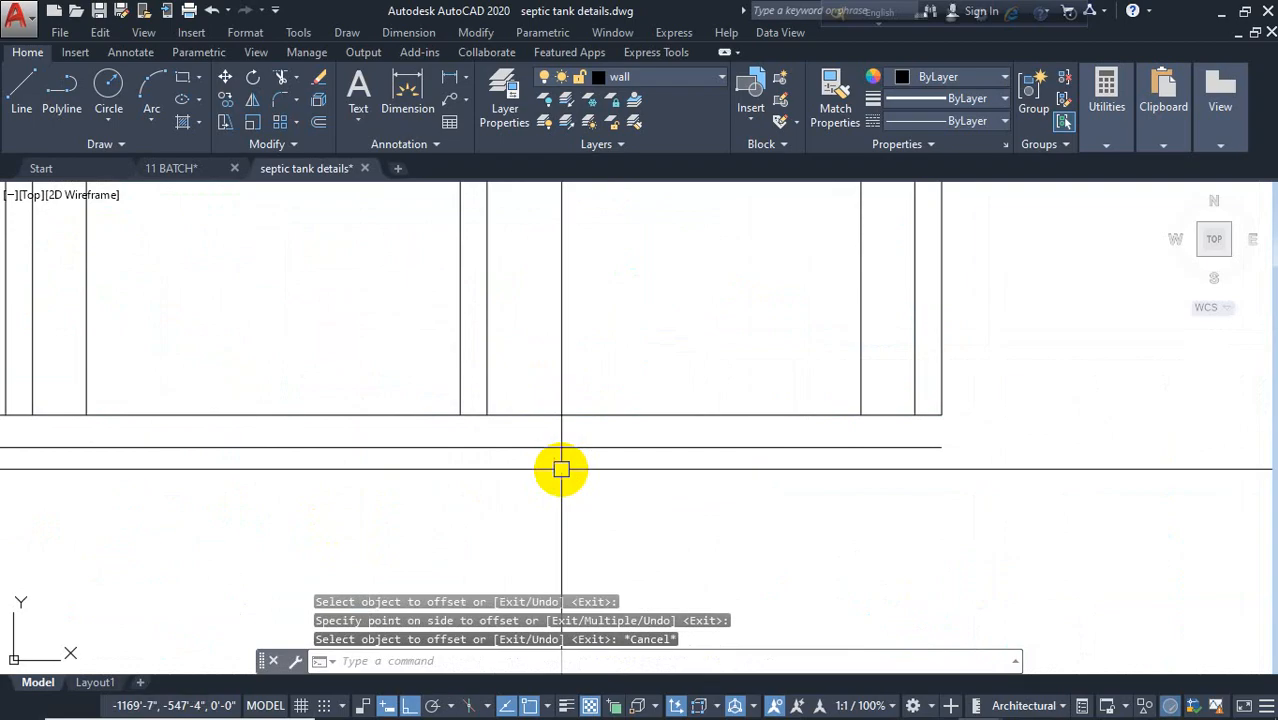
Step: Offset the underside line of the bottom slab 3" downward for the brick soling
key("Return")
key("Return")
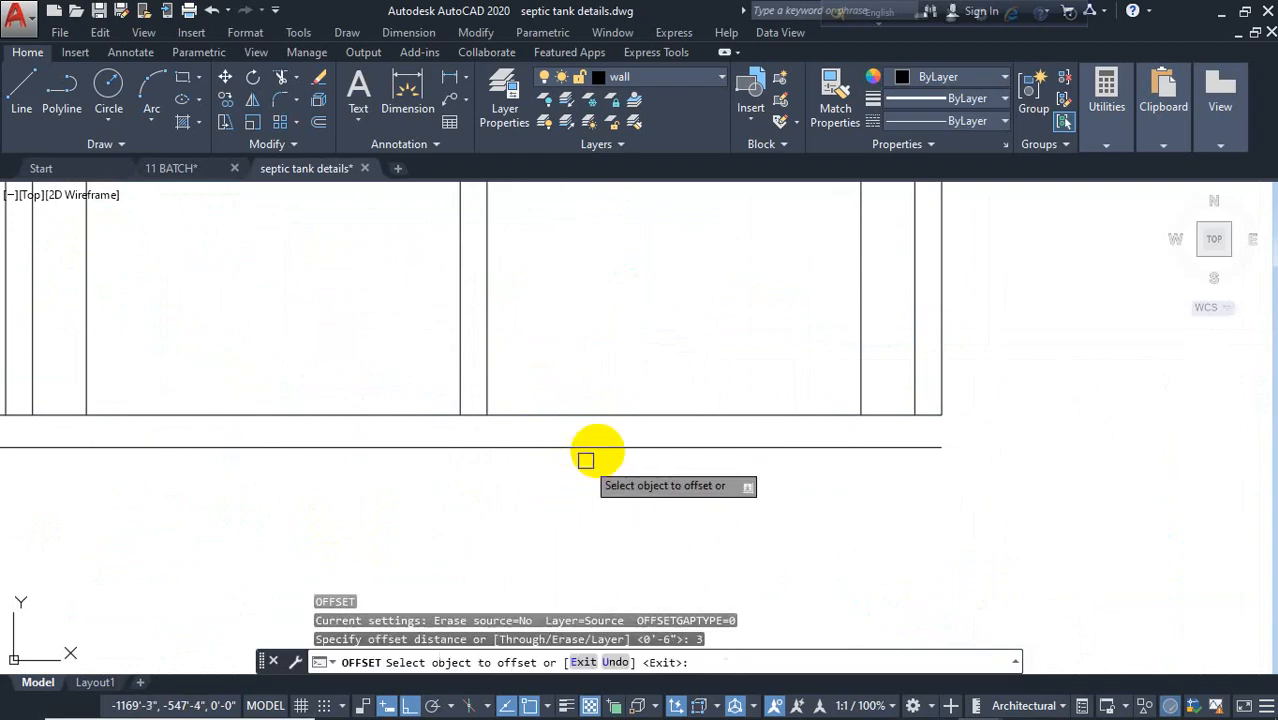
left_click(586, 448)
left_click(590, 520)
key("Escape")
Step: Draw a short vertical line at each end of the base, joining the slab's top line to the soling's lowest line
scroll(110, 505, "down", 2)
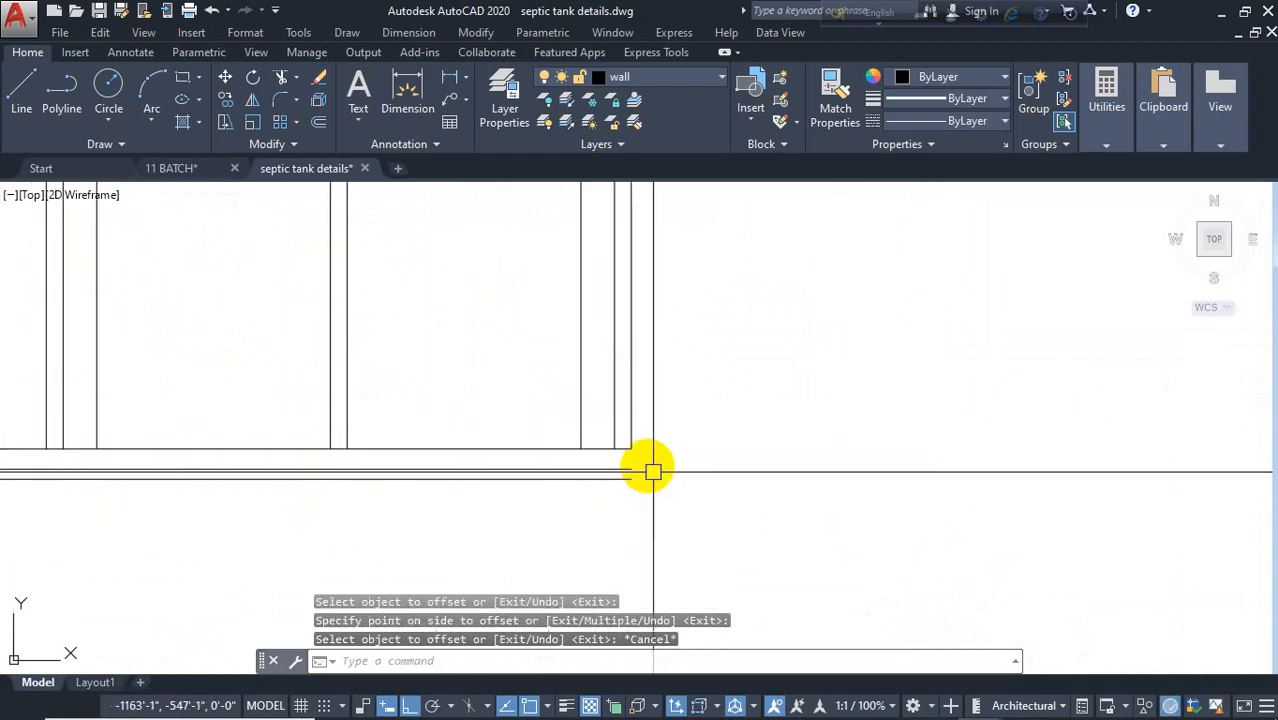
key("Escape")
type("l")
key("Return")
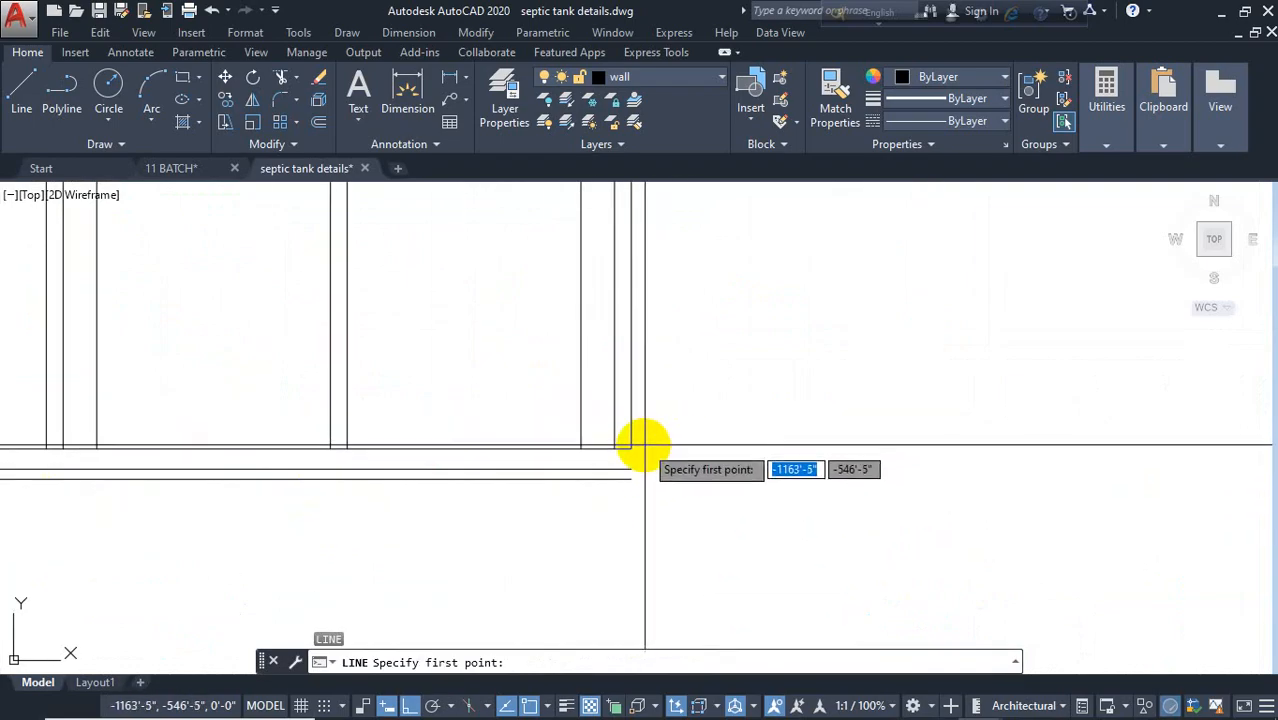
left_click(638, 484)
key("Return")
scroll(660, 483, "down", 2)
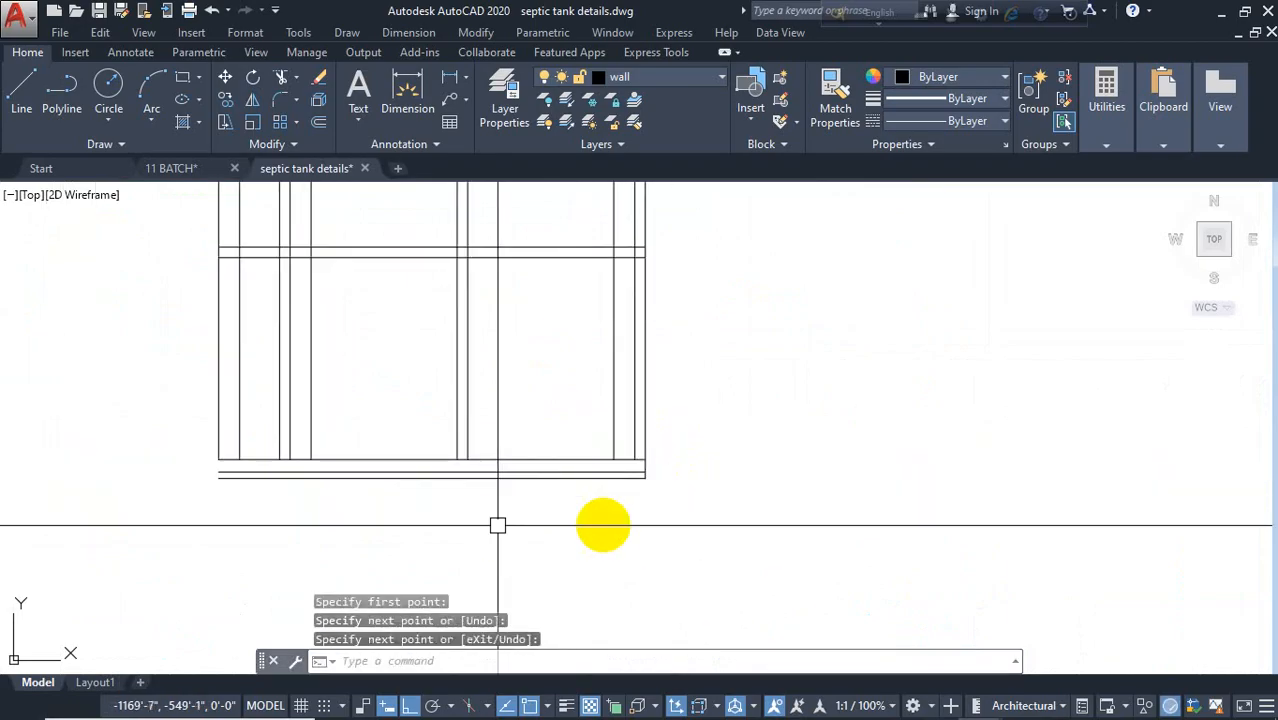
middle_click_drag(250, 474, 420, 468)
scroll(417, 468, "up", 4)
key("Return")
left_click(347, 433)
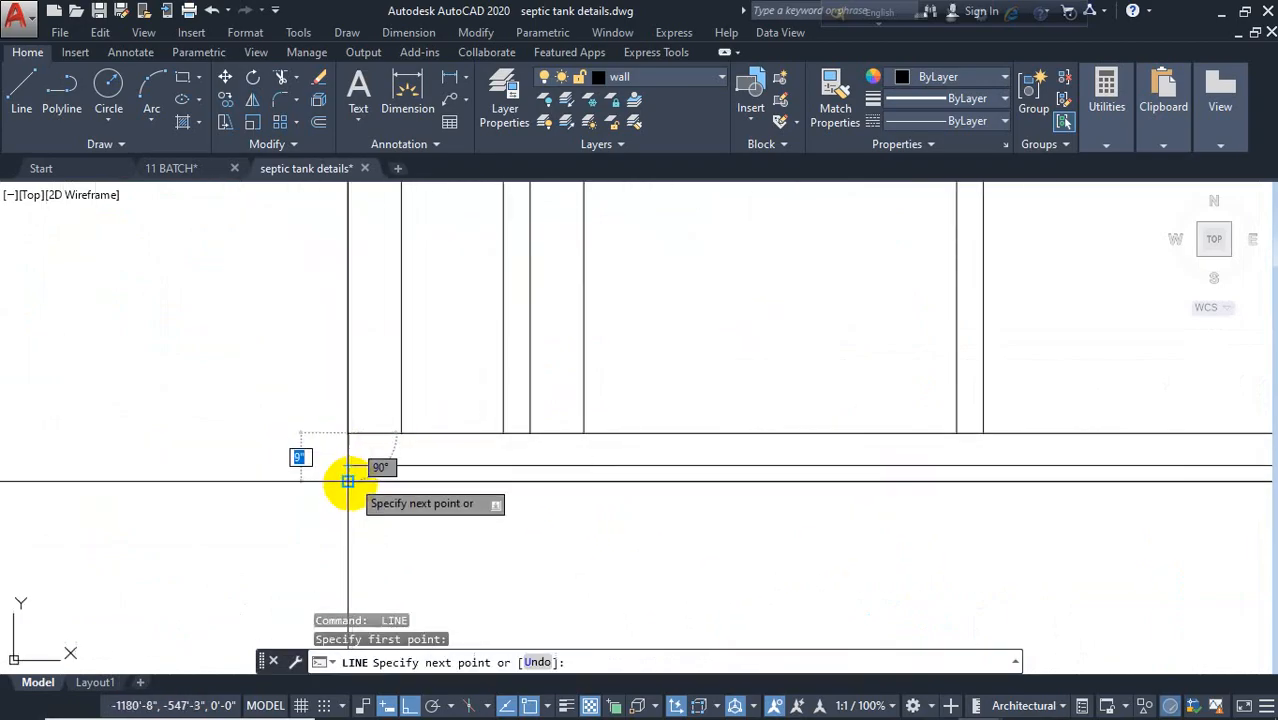
left_click(347, 480)
key("Escape")
Step: Move the base's left end line 6" outward from the tank
left_click(345, 458)
type("m")
key("Return")
left_click(317, 463)
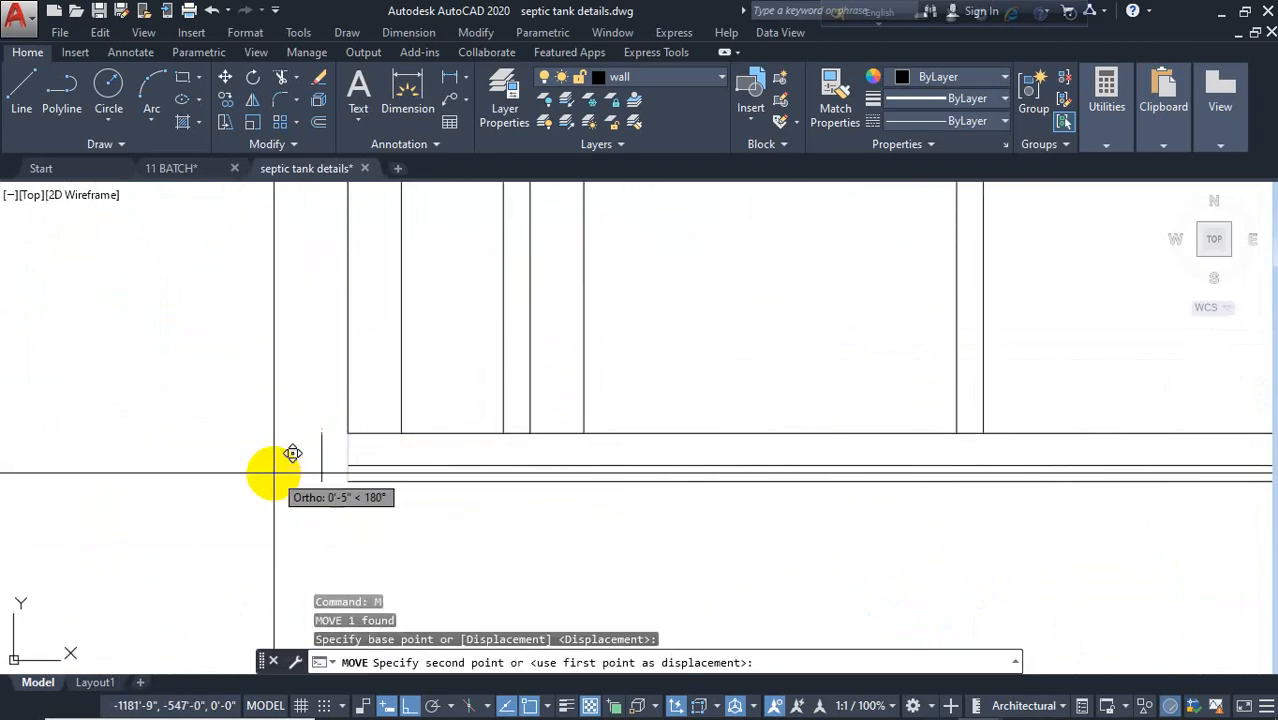
type("6")
key("Return")
scroll(256, 445, "down", 2)
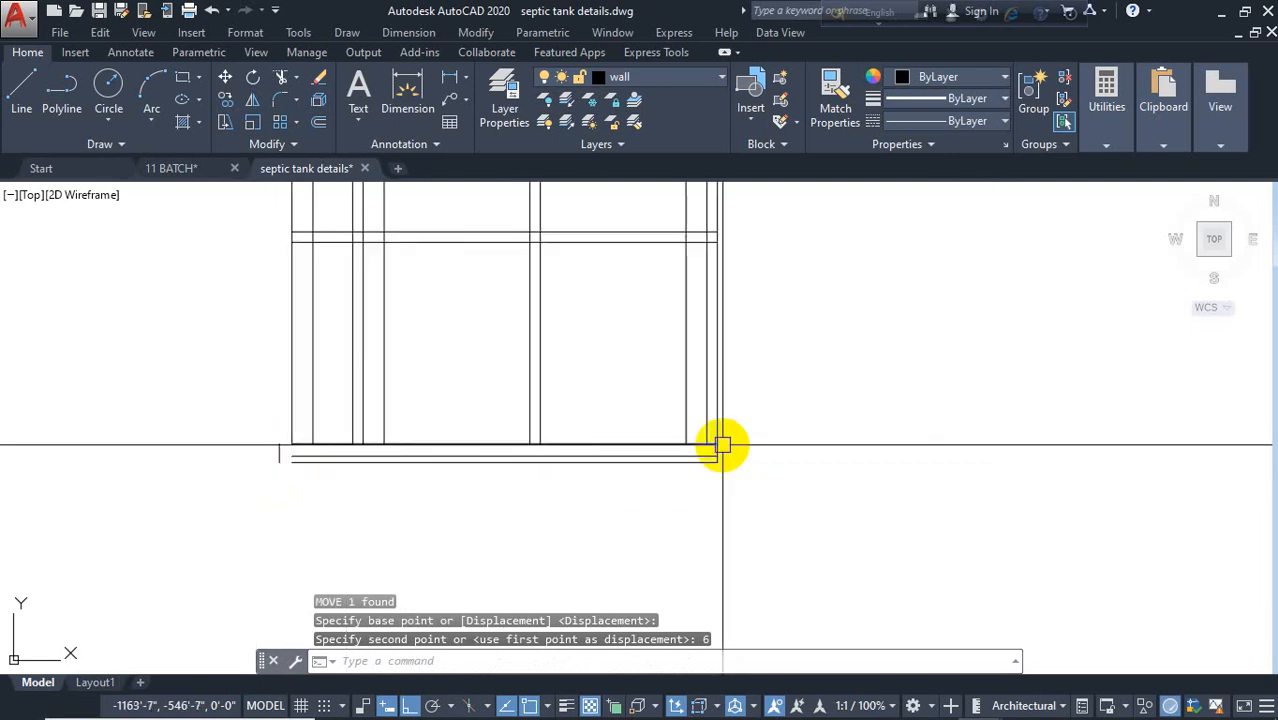
Step: Move the base's right end line 6" outward from the tank
scroll(721, 445, "up", 3)
left_click(702, 456)
key("Return")
left_click(765, 462)
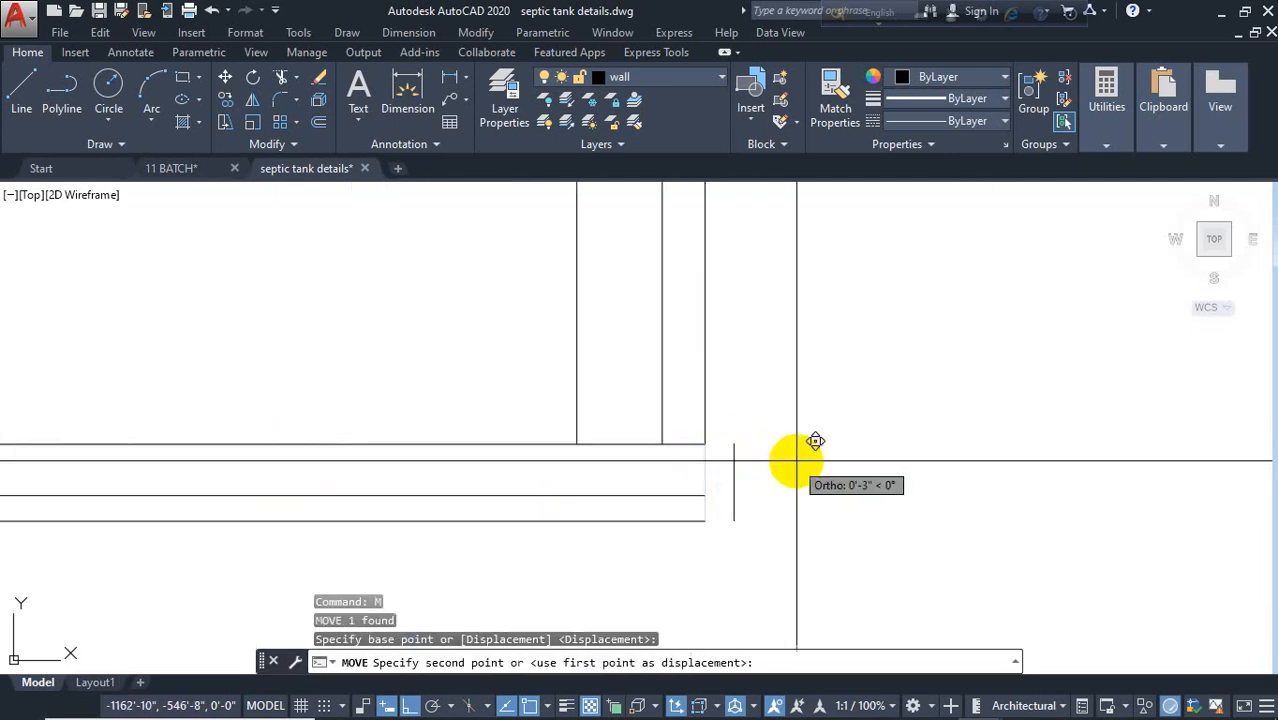
type("6")
key("Return")
key("Escape")
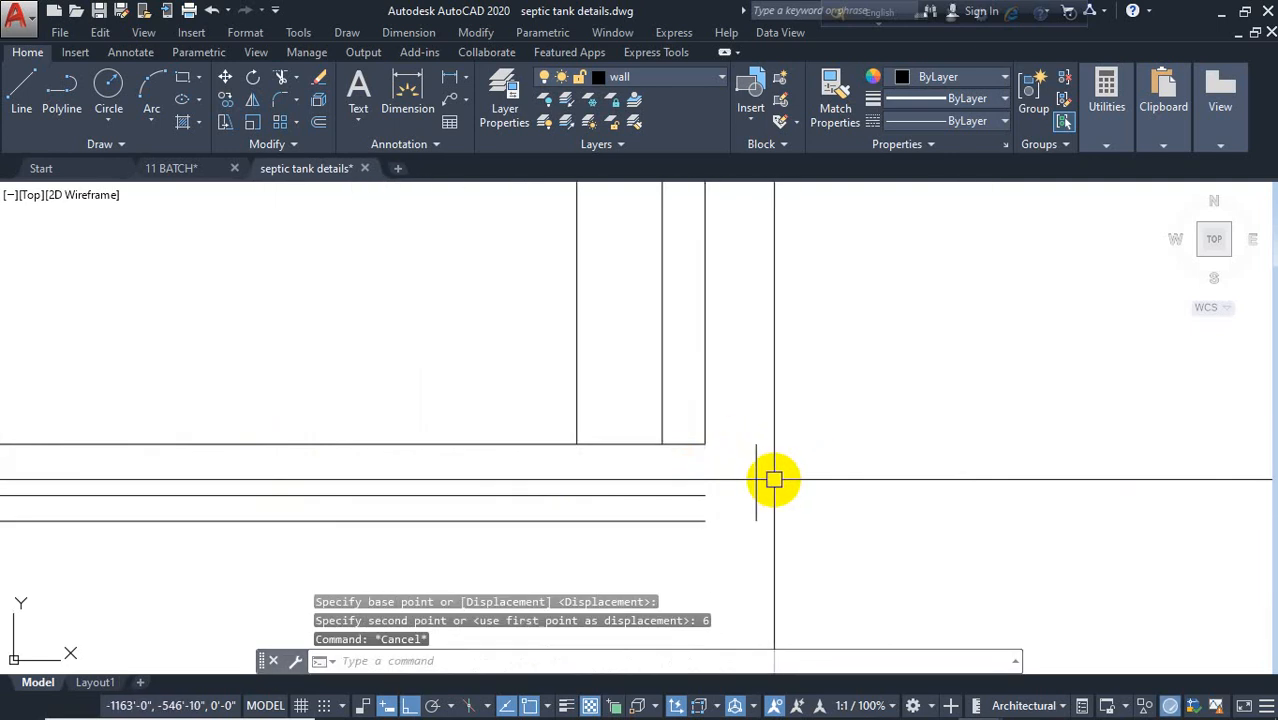
type("f")
key("Return")
left_click(673, 520)
key("Escape")
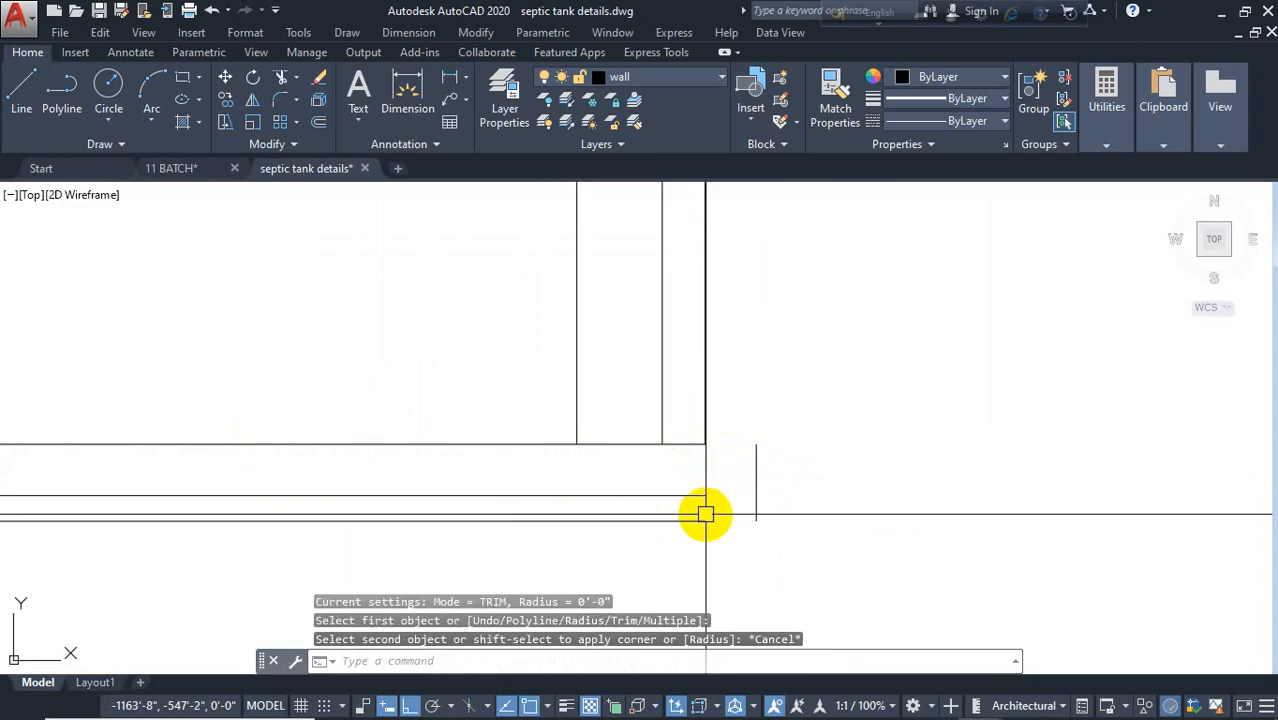
Step: Extend the three horizontal slab and soling lines to the end lines on both sides of the base
type("ex")
key("Return")
key("Return")
left_click(531, 423)
left_click(508, 542)
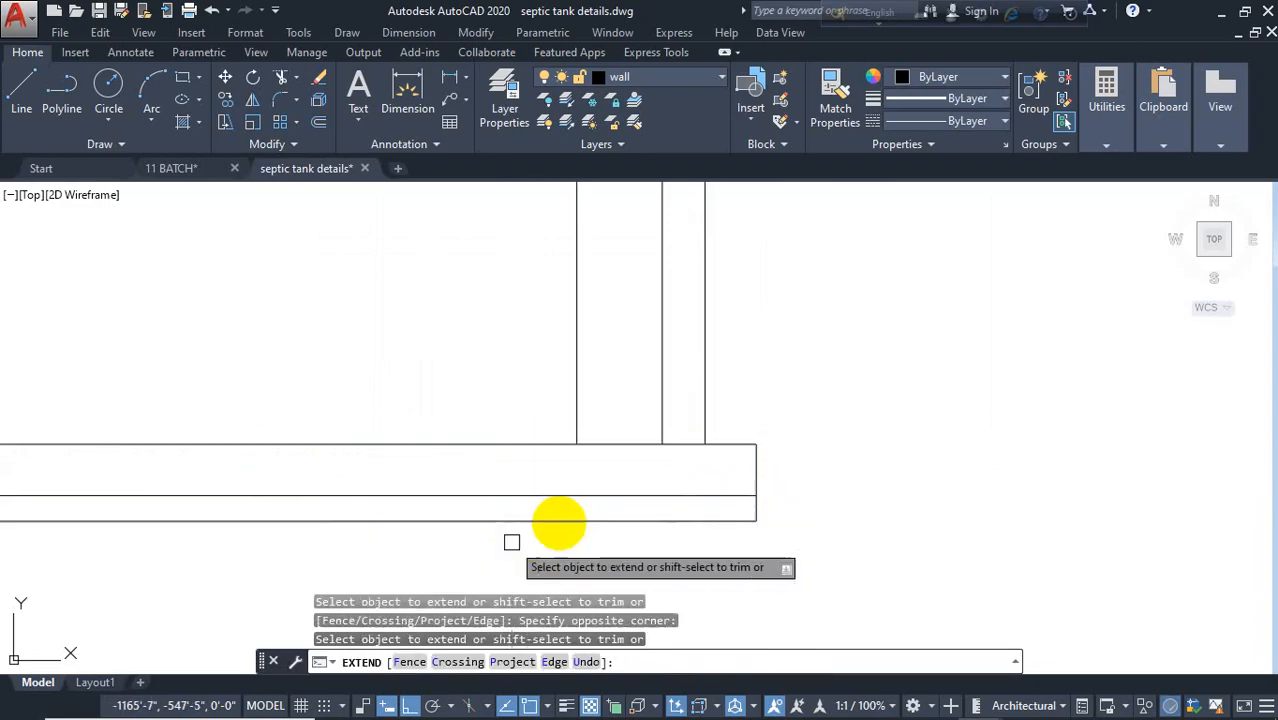
scroll(718, 405, "down", 2)
middle_click_drag(537, 471, 867, 459)
scroll(451, 395, "up", 3)
left_click(453, 390)
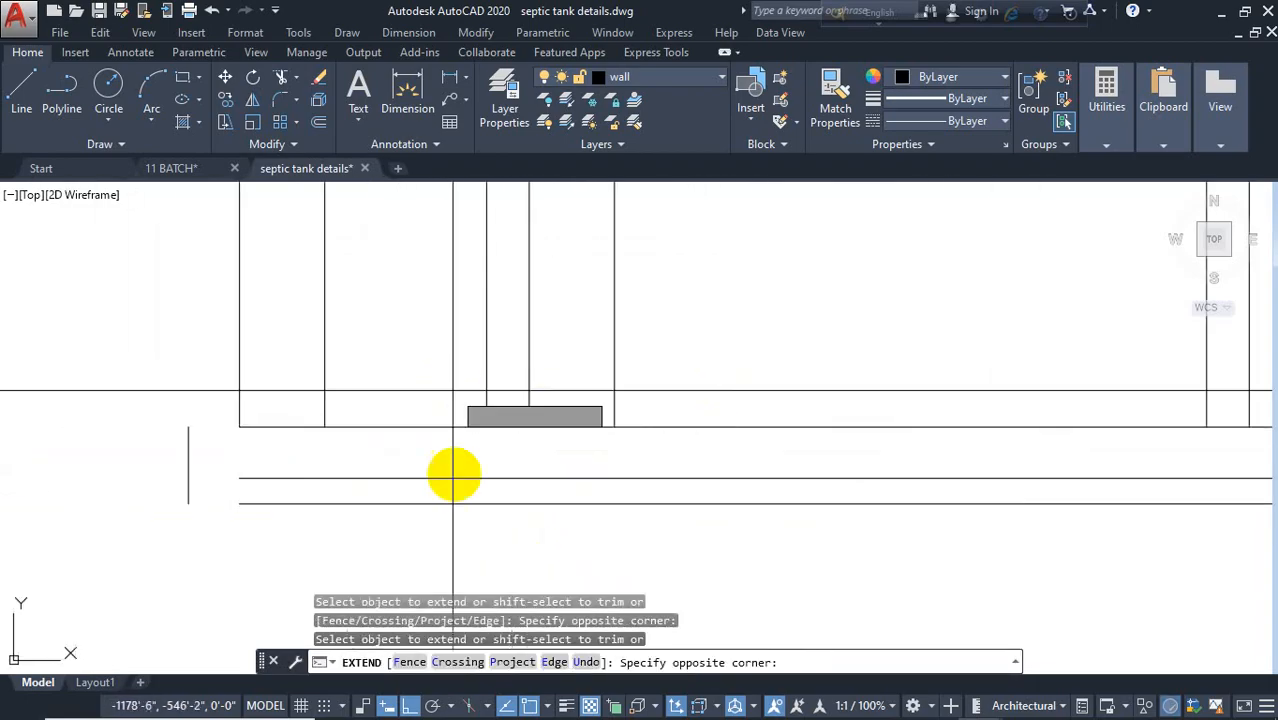
left_click(455, 536)
key("Escape")
Step: Trim away the projected vertical lines between the plan and the top slab of the section
scroll(488, 472, "down", 2)
middle_click_drag(582, 498, 567, 568)
scroll(567, 568, "down", 1)
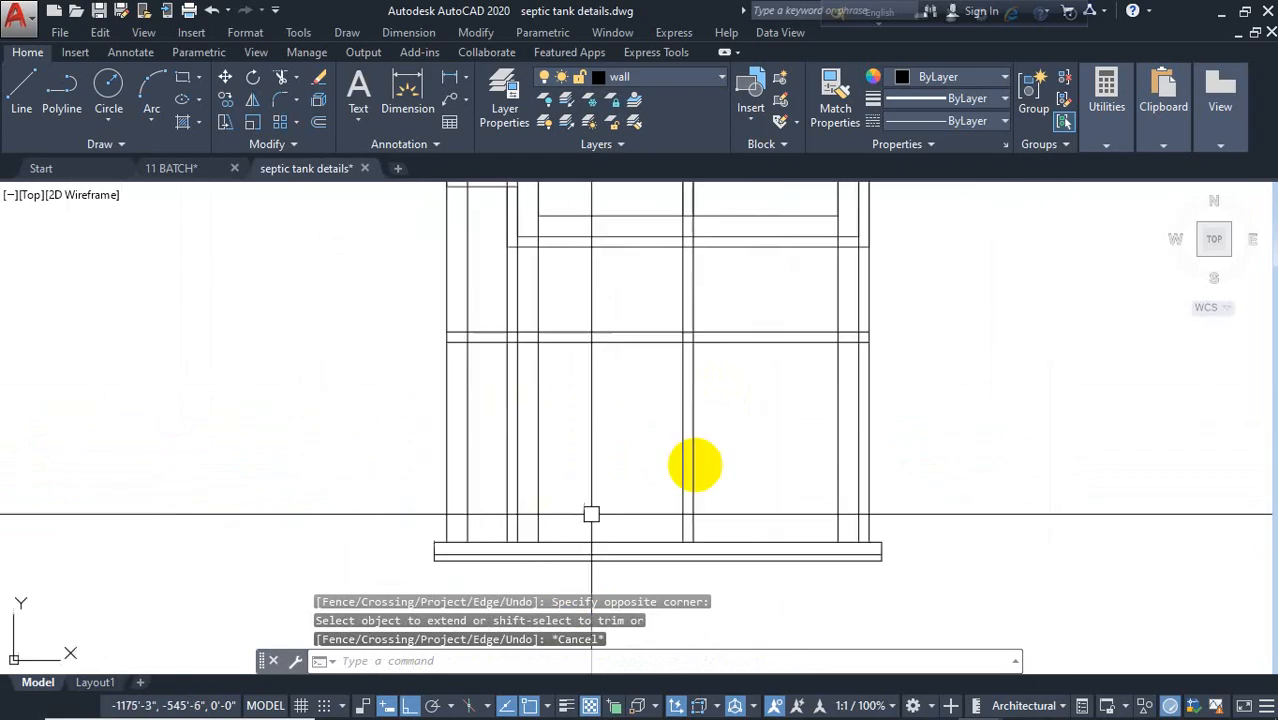
key("Escape")
key("Escape")
type("tr")
key("Return")
key("Return")
left_click(905, 287)
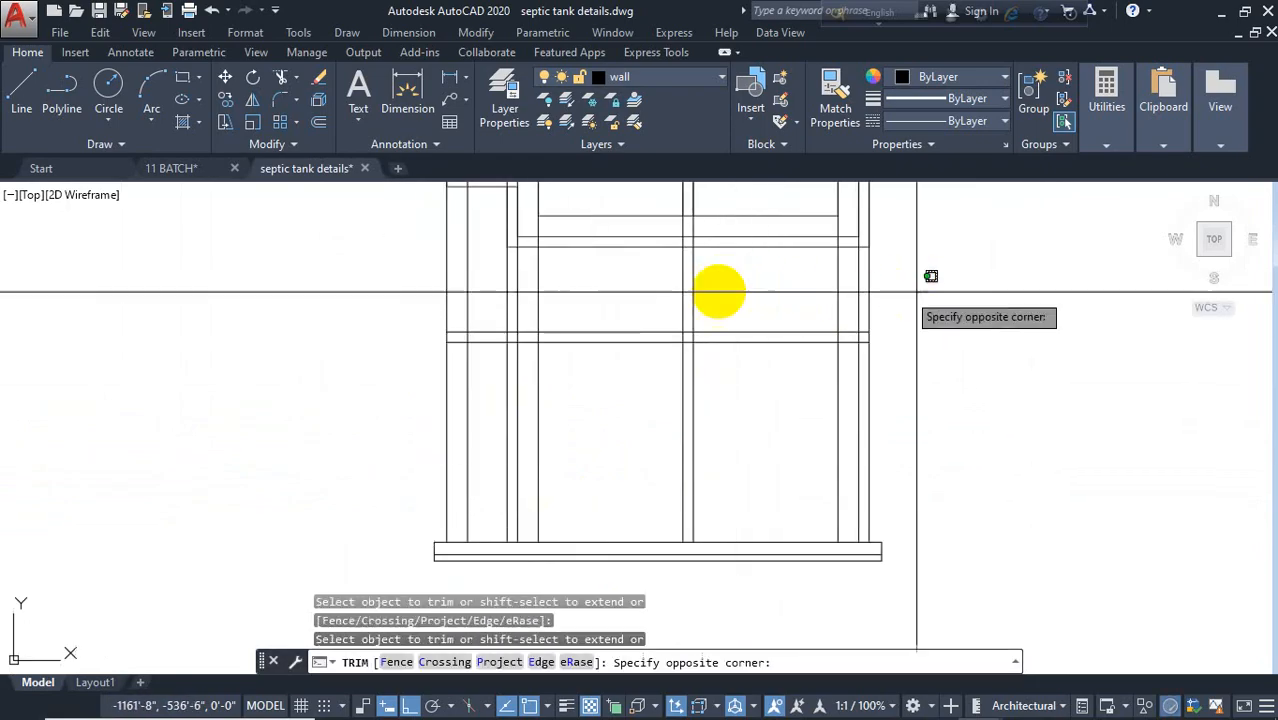
left_click(378, 279)
key("Escape")
Step: Offset the top line of the bottom slab 30" upward to mark the wall step height
middle_click_drag(564, 432, 493, 477)
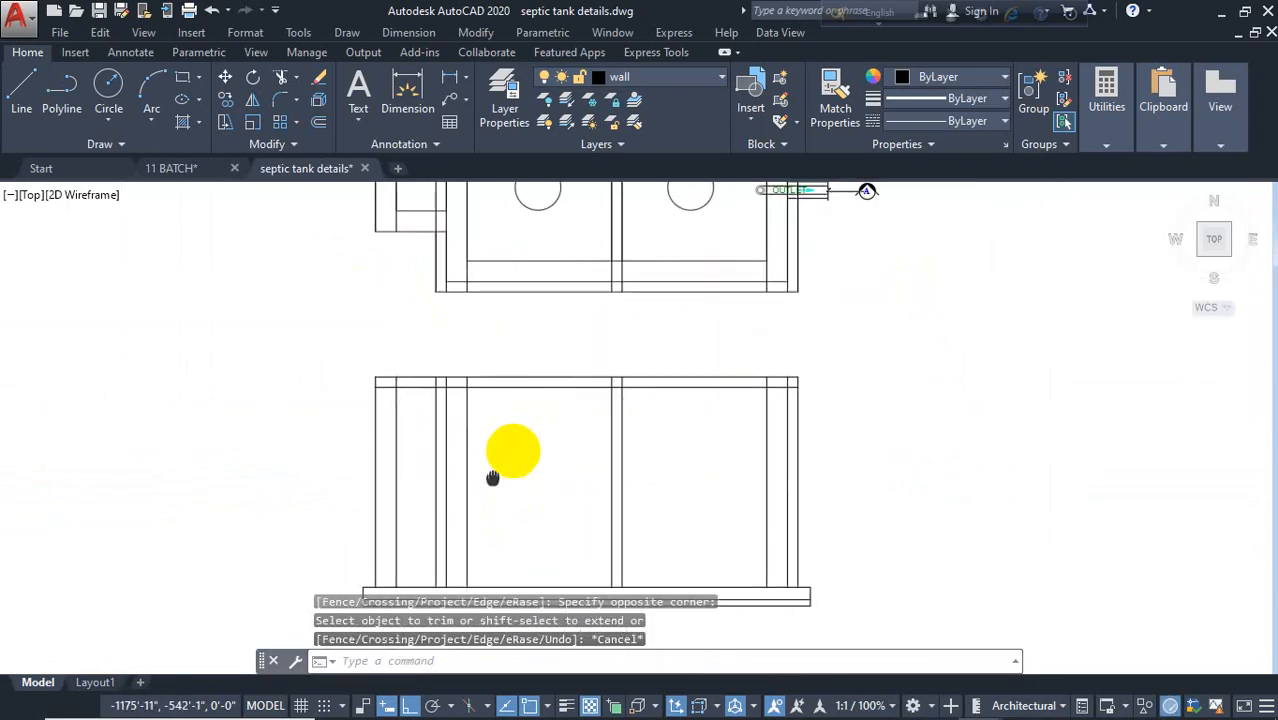
middle_click_drag(586, 503, 576, 405)
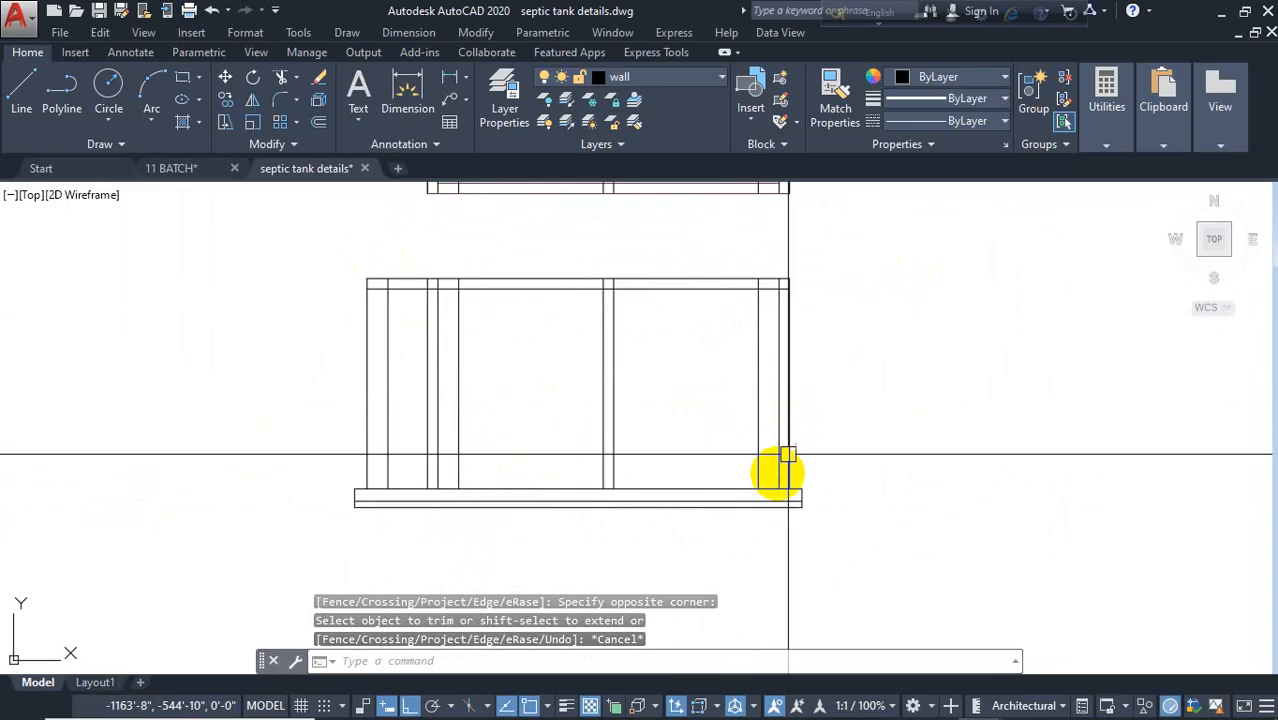
key("Escape")
key("Escape")
type("o")
key("Return")
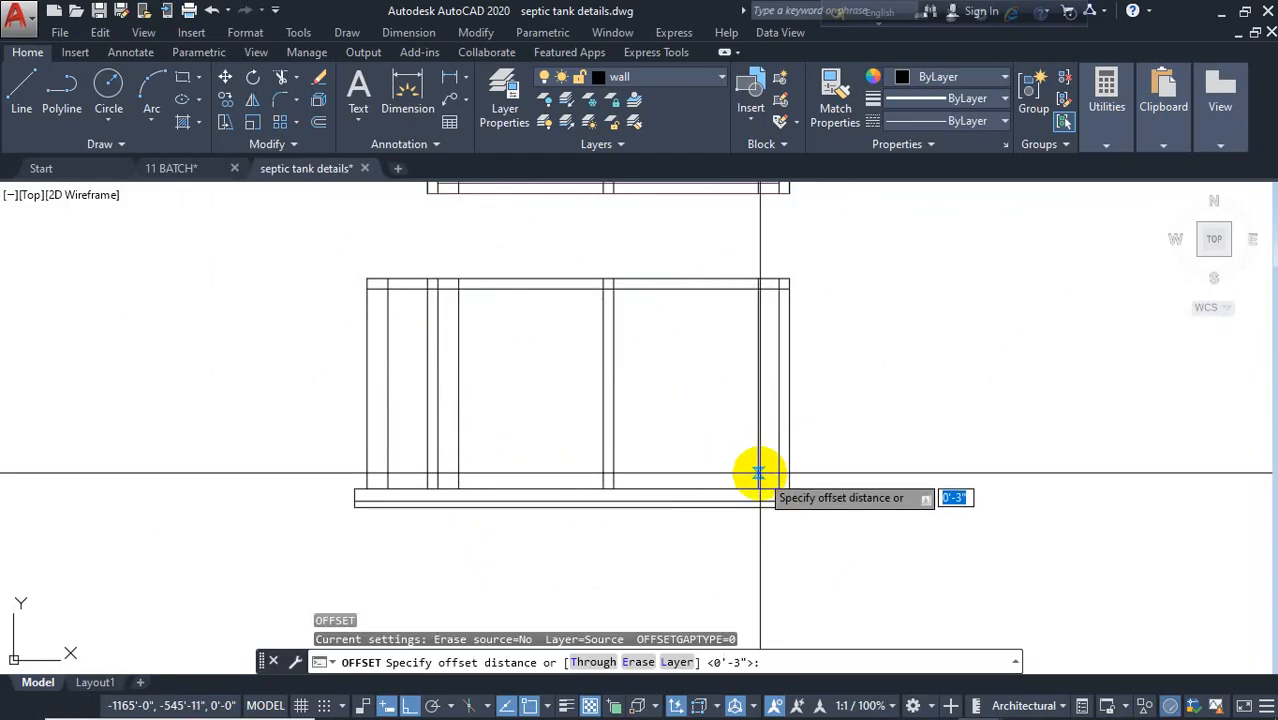
type("30")
key("Return")
left_click(733, 492)
left_click(702, 449)
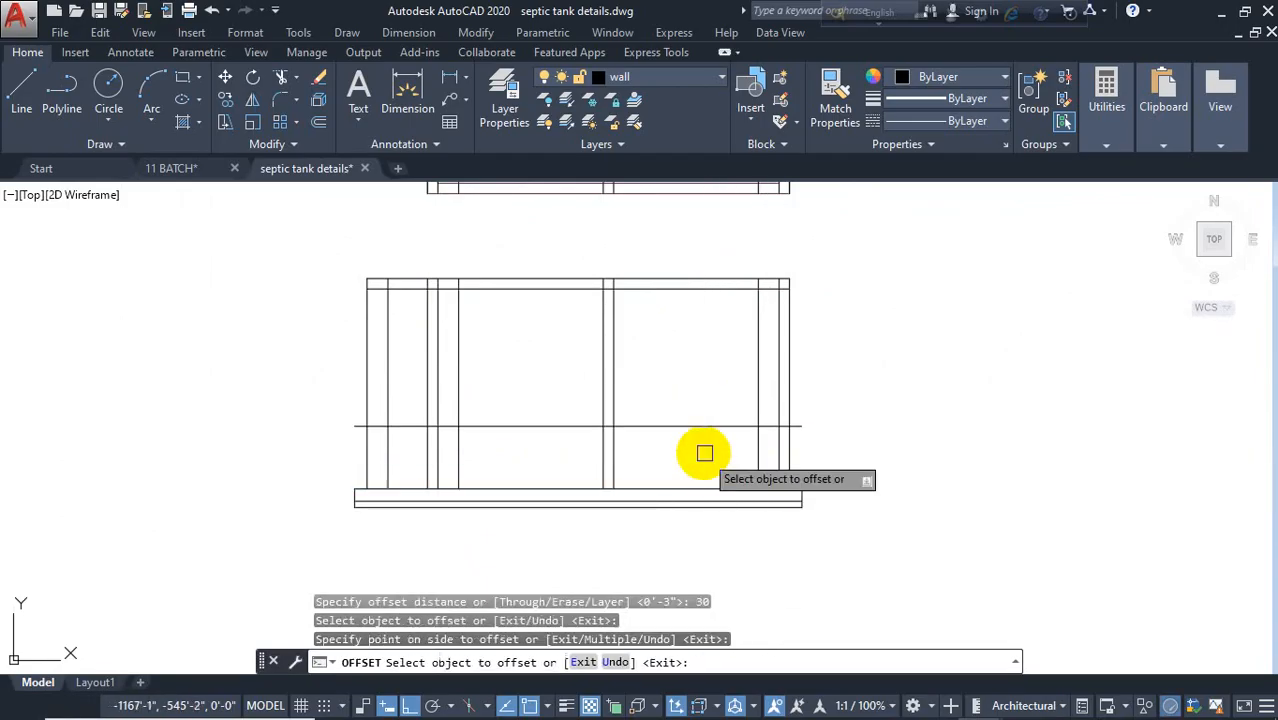
key("Escape")
Step: Trim the right wall's outer lines and the 30" step line to form the stepped profile on that wall
type("tr")
key("Return")
key("Return")
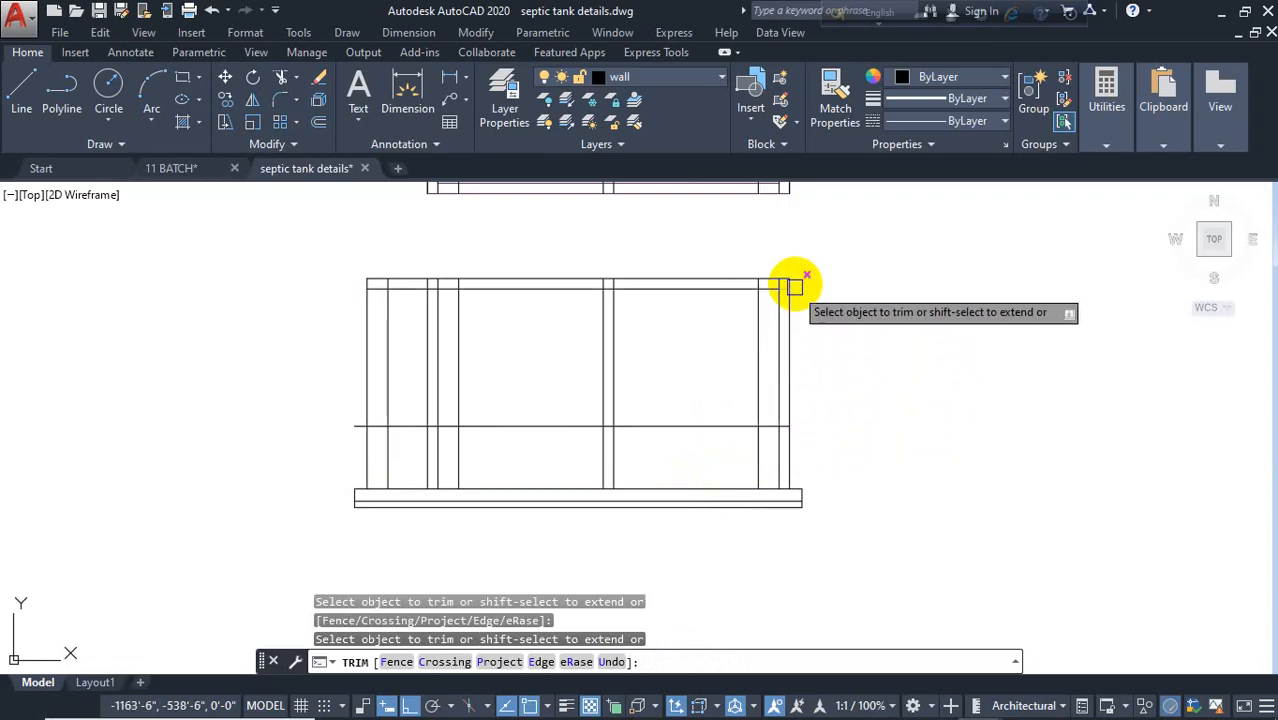
scroll(797, 255, "up", 5)
left_click(799, 251)
left_click(775, 338)
scroll(805, 338, "down", 5)
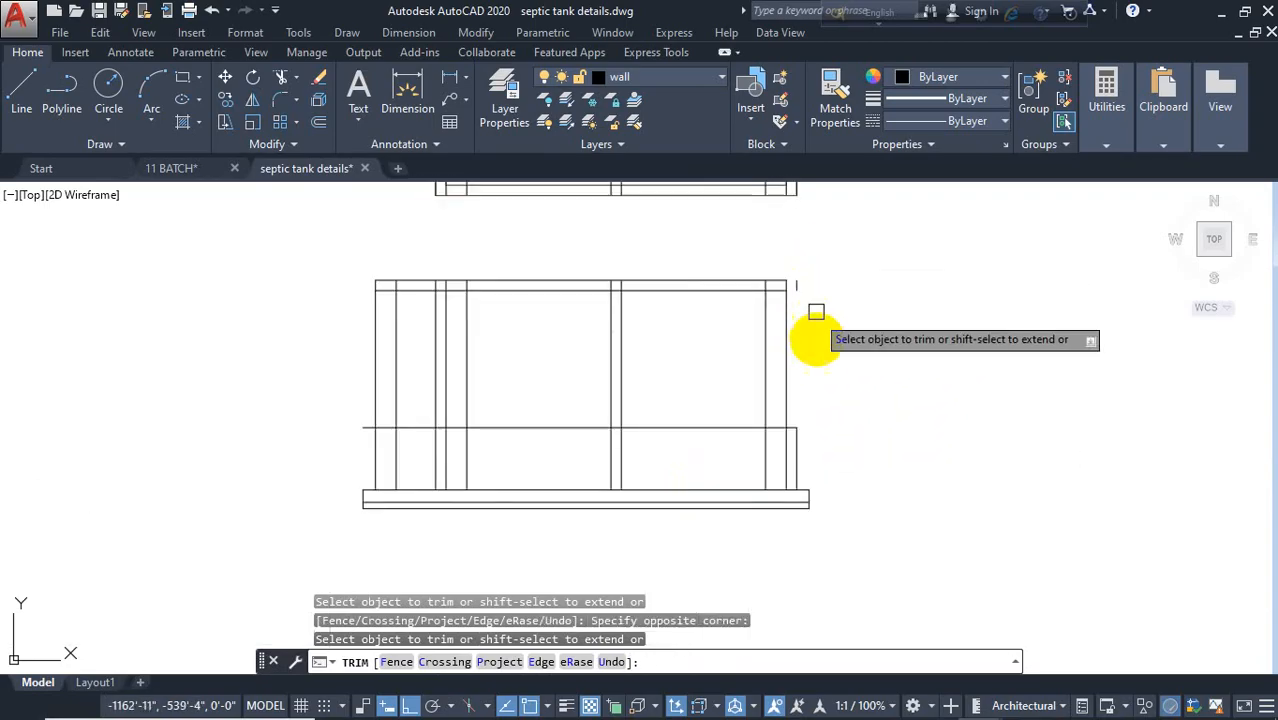
left_click(781, 429)
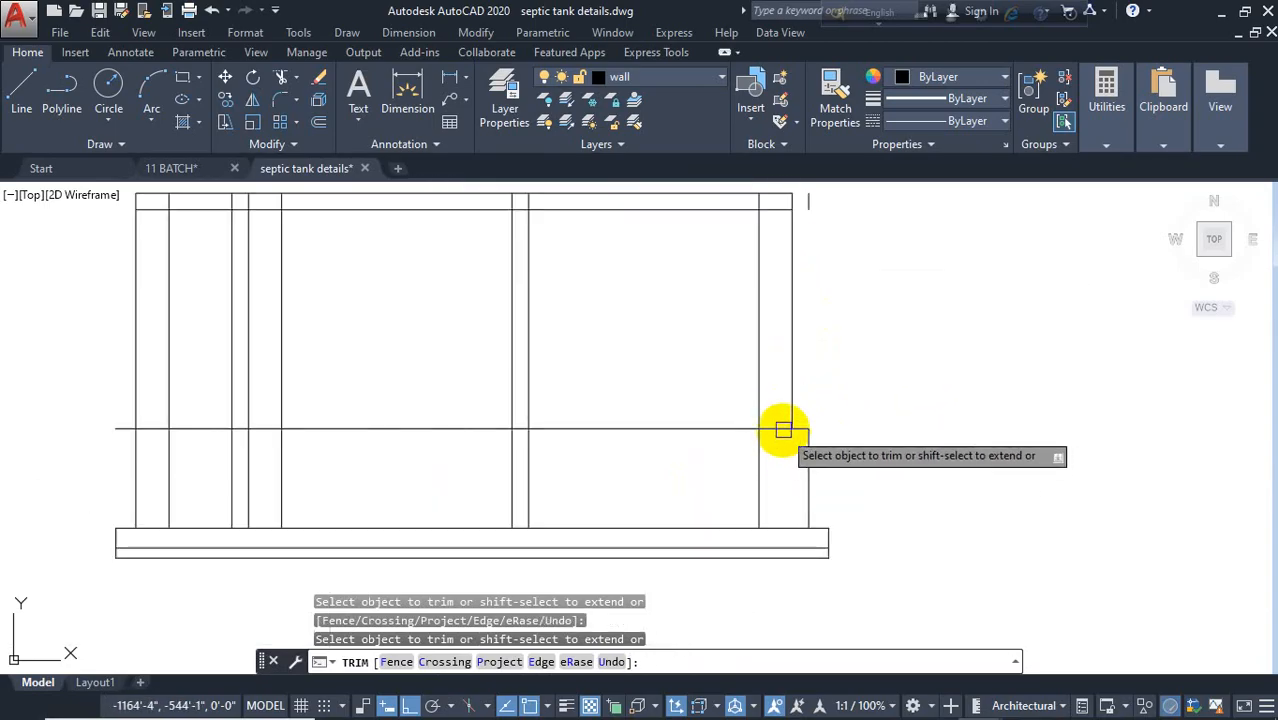
scroll(823, 385, "down", 2)
Step: Trim the step line across the inlet chamber gap and trim the tank's left wall into a matching stepped profile
scroll(406, 430, "up", 2)
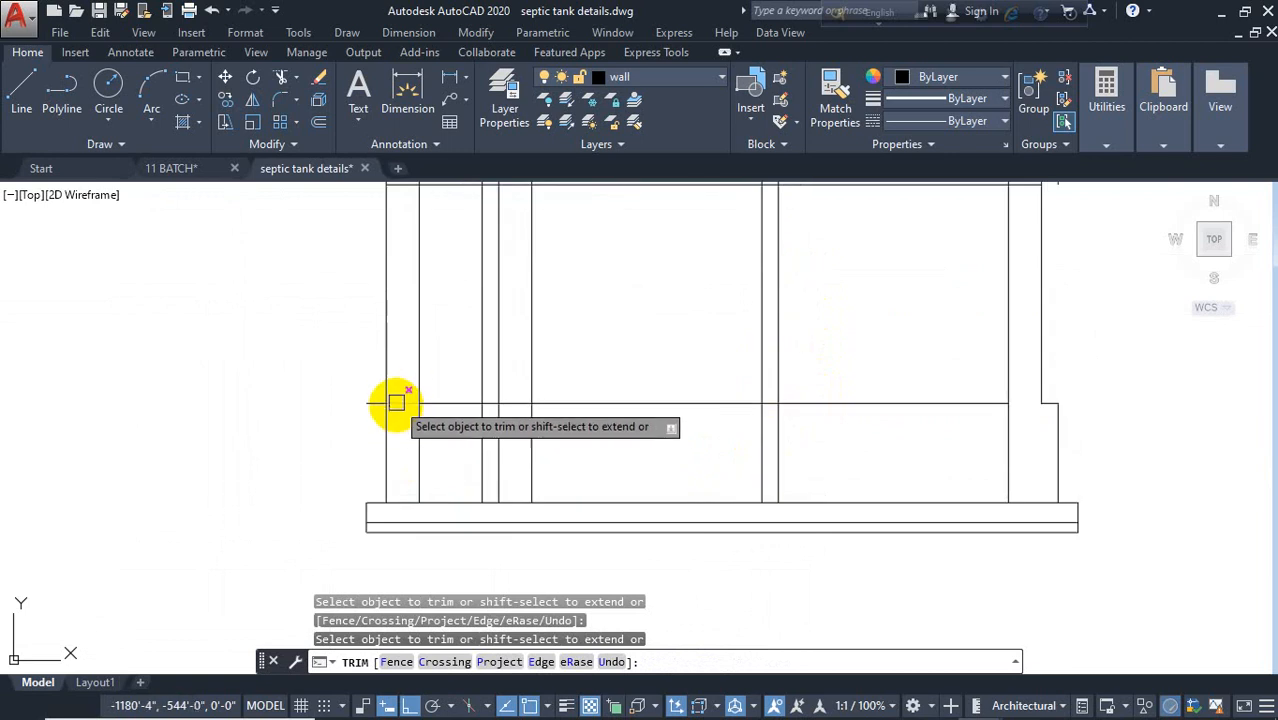
scroll(398, 465, "down", 2)
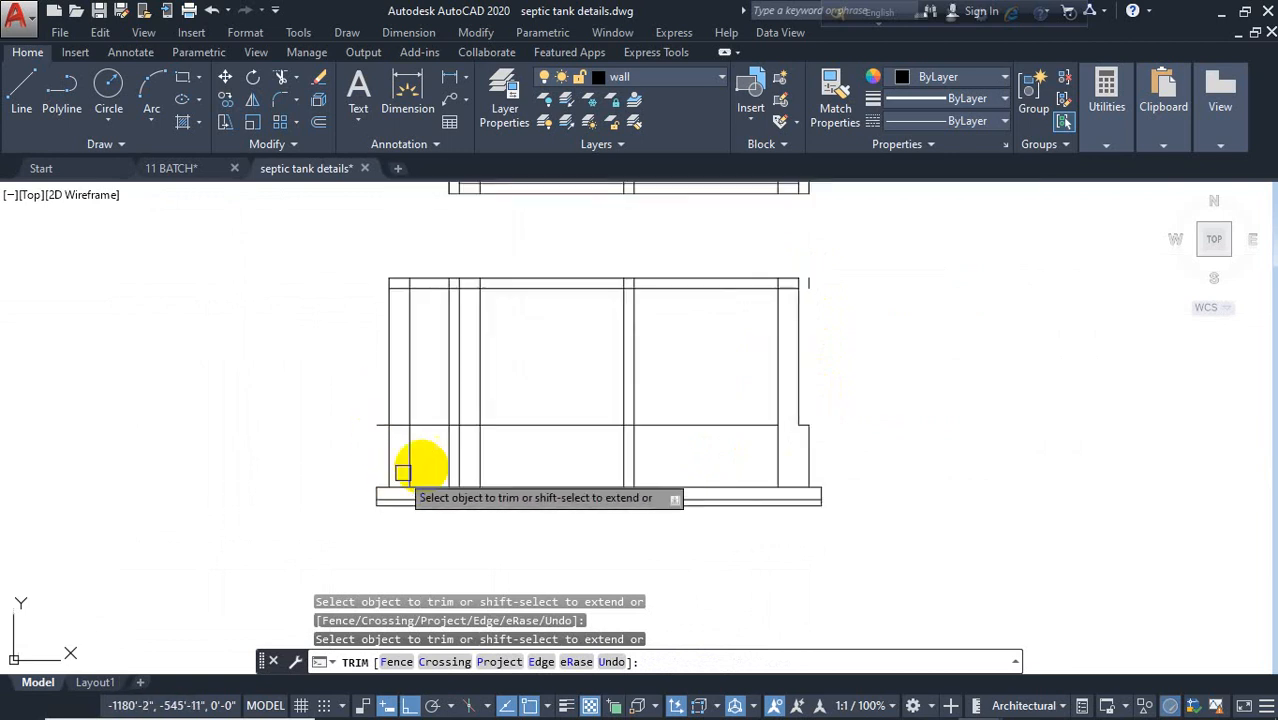
left_click(432, 426)
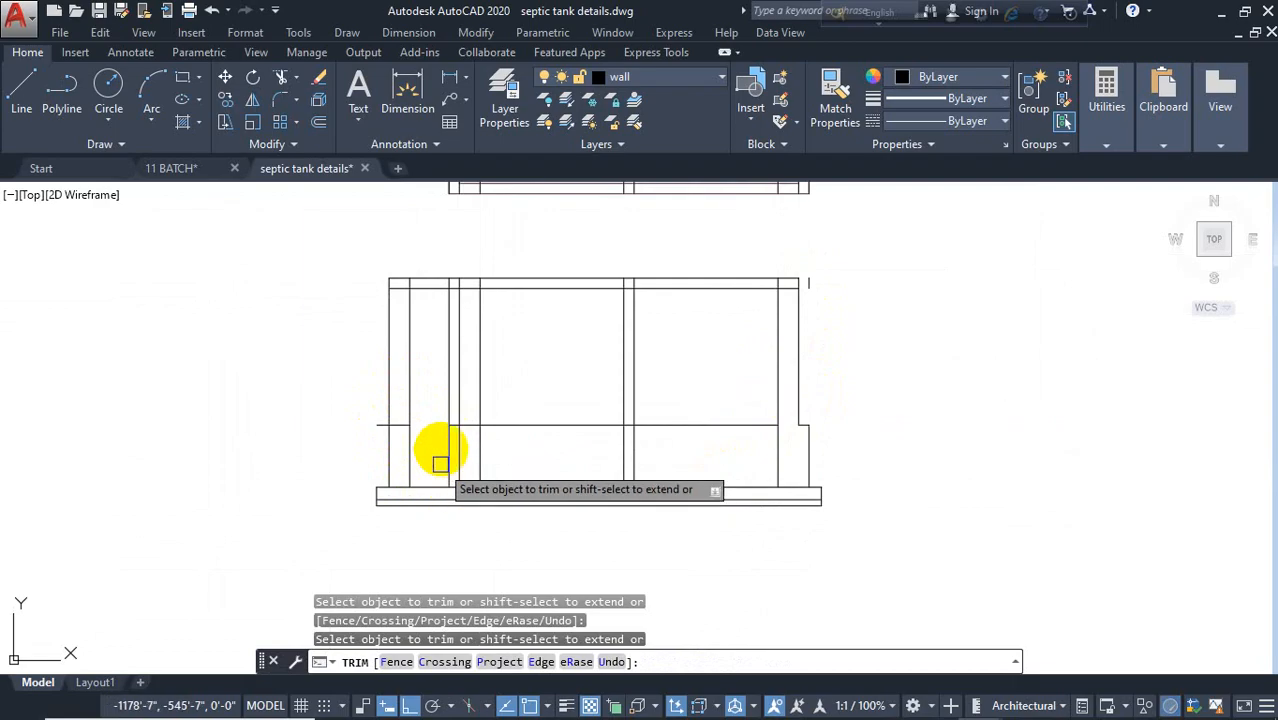
scroll(428, 285, "up", 2)
scroll(435, 250, "down", 5)
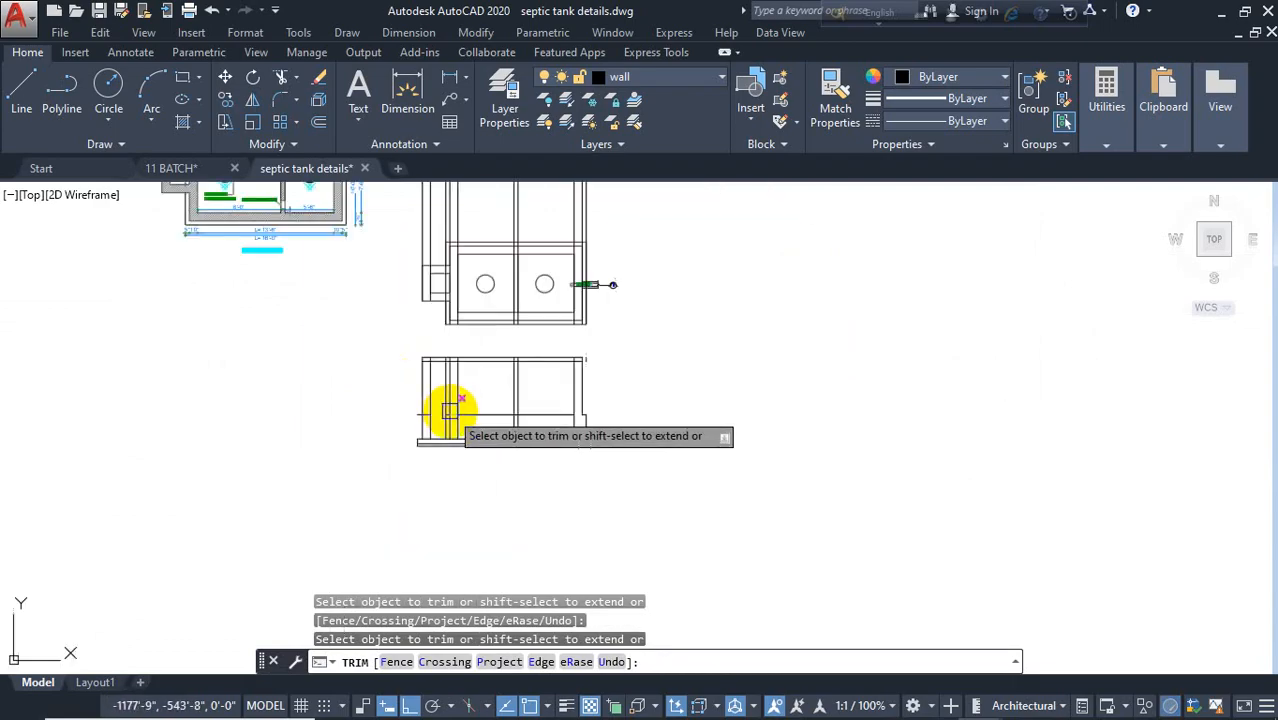
middle_click_drag(612, 644, 536, 417)
scroll(536, 459, "up", 4)
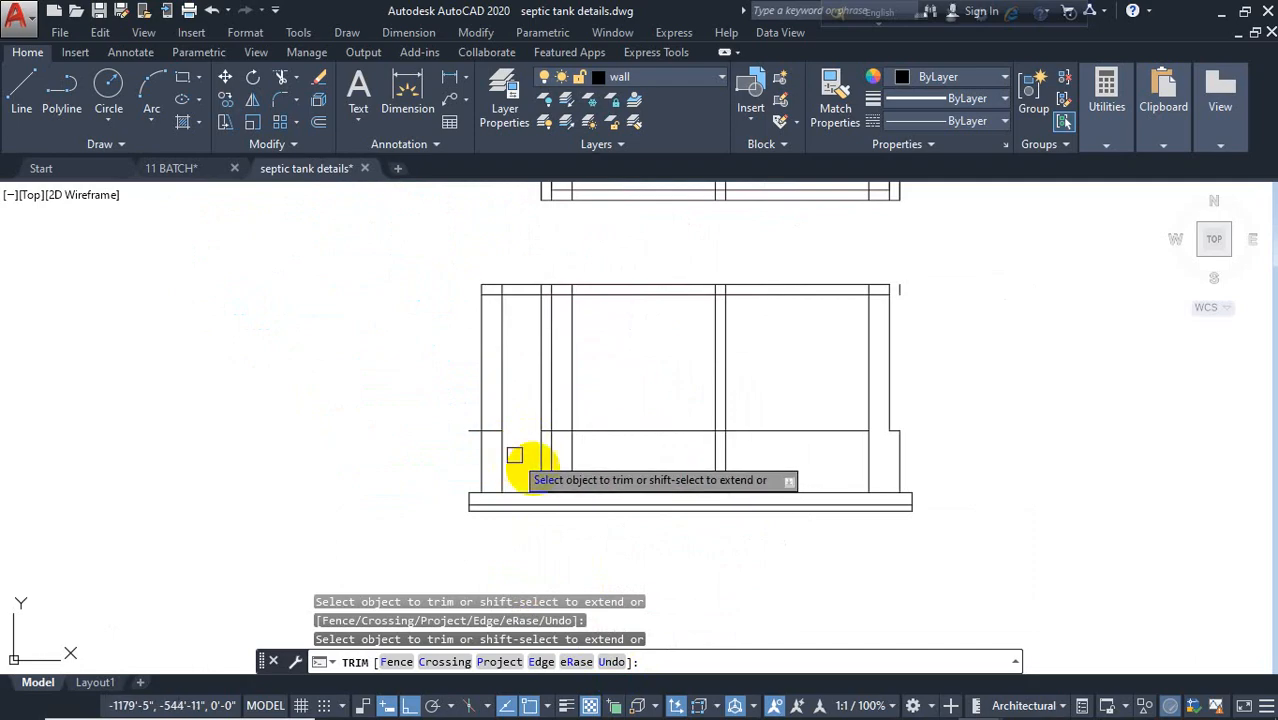
scroll(575, 455, "up", 2)
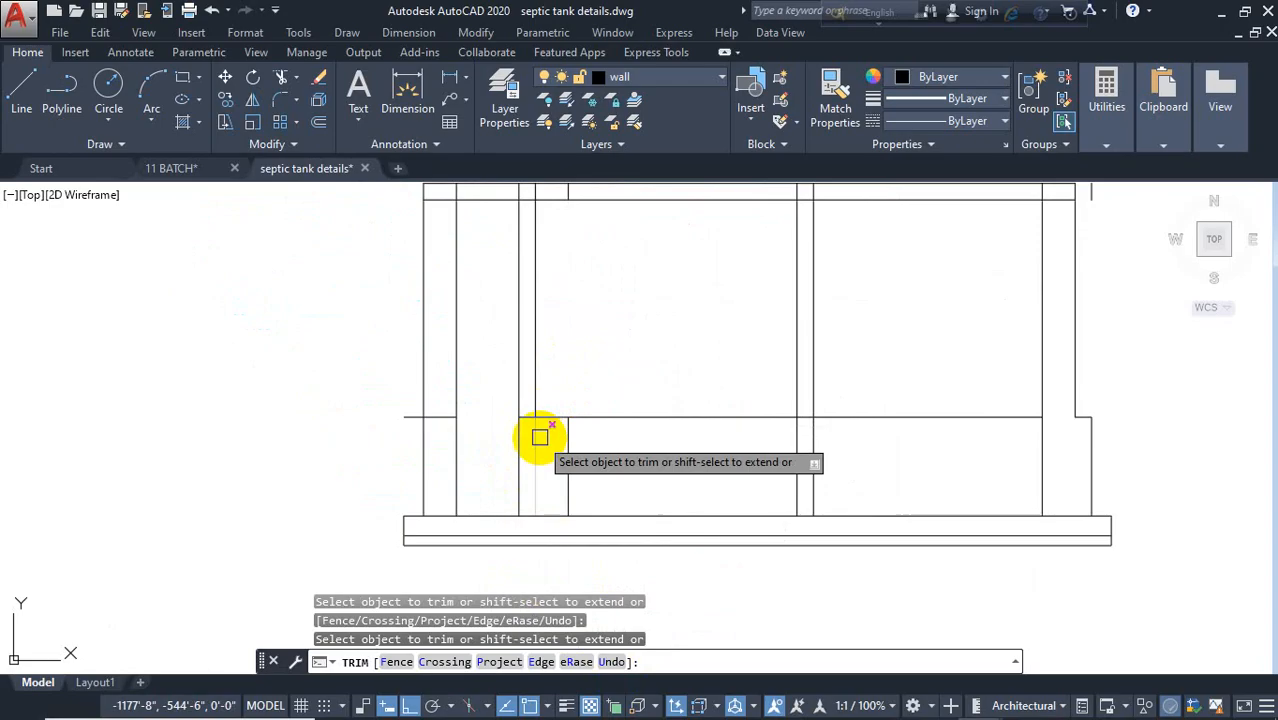
type("u")
key("Return")
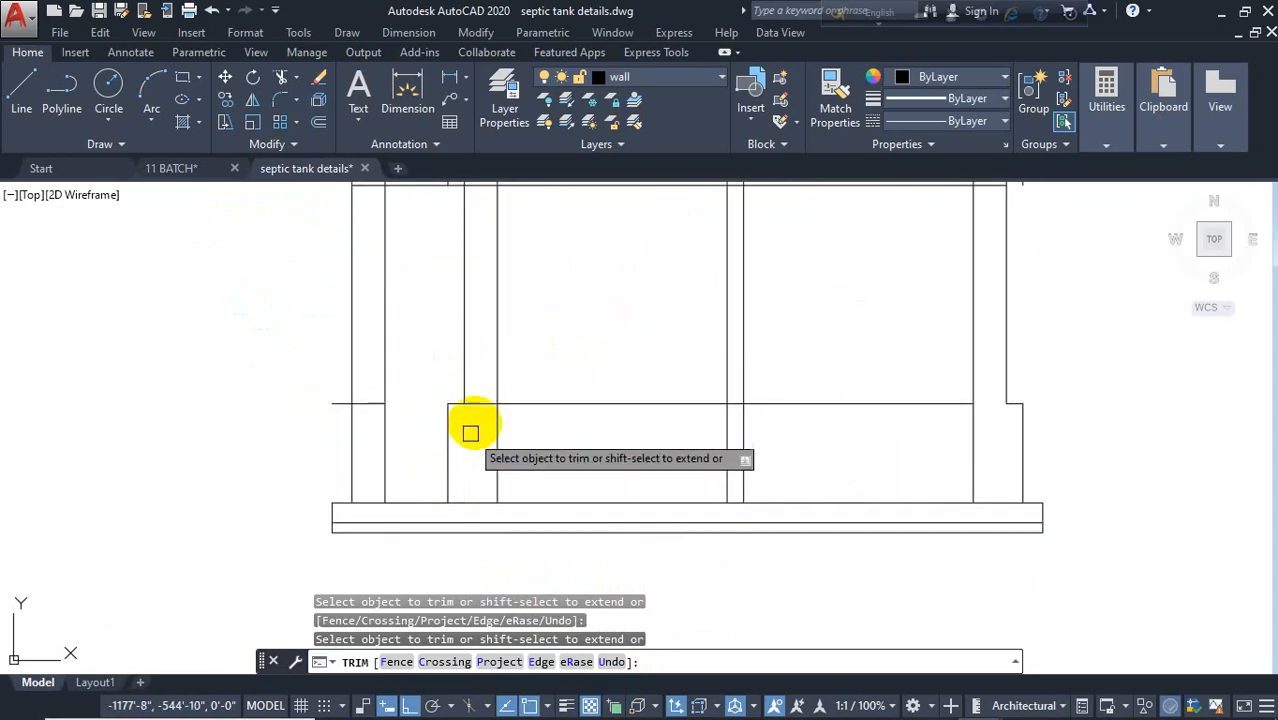
scroll(478, 403, "down", 2)
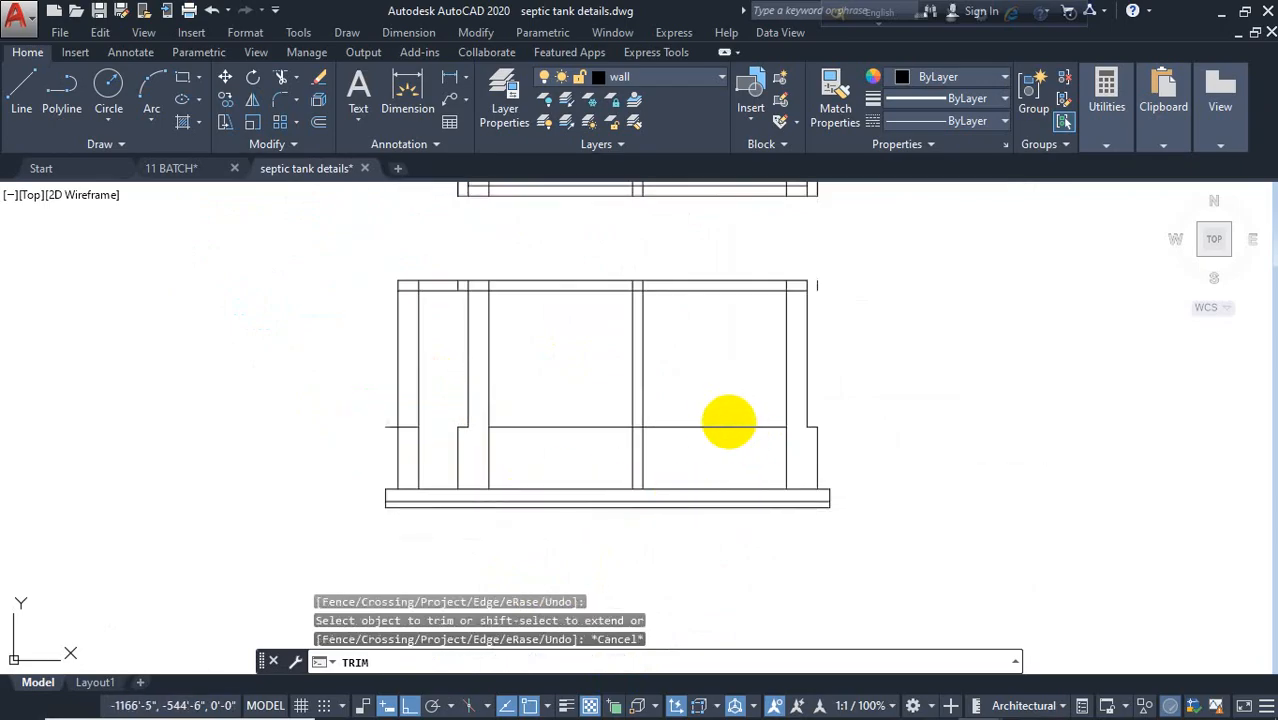
Step: Erase the leftover step line crossing the tank interior
key("Escape")
left_click(712, 427)
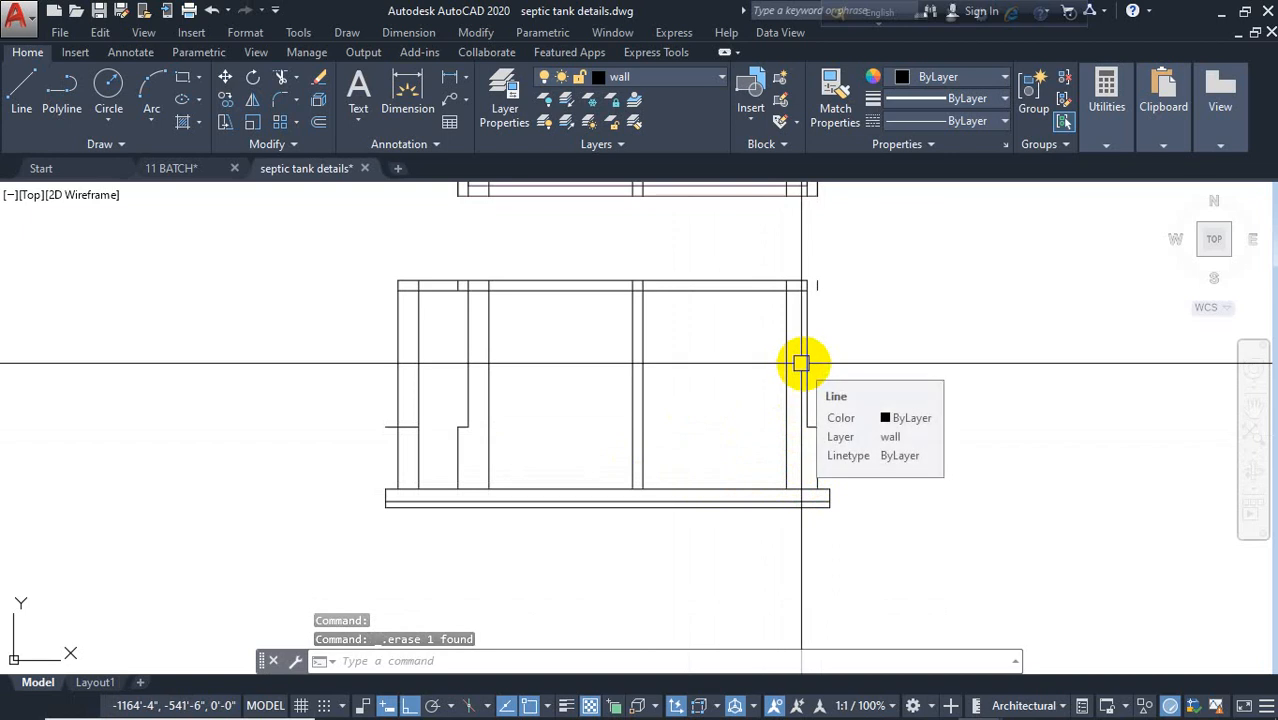
key("Escape")
key("Escape")
Step: Offset the underside line of the top slab 12" downward to mark the inlet chamber's depth
middle_click_drag(676, 385, 685, 434)
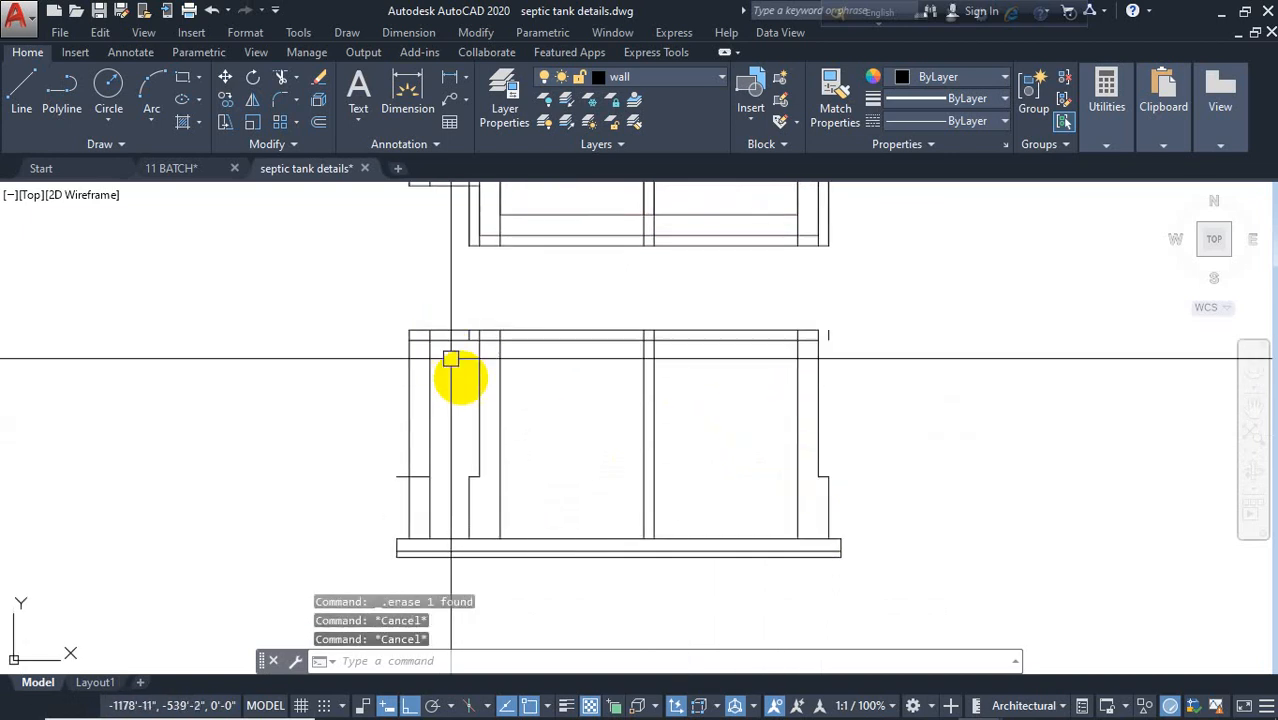
middle_click_drag(450, 358, 478, 451)
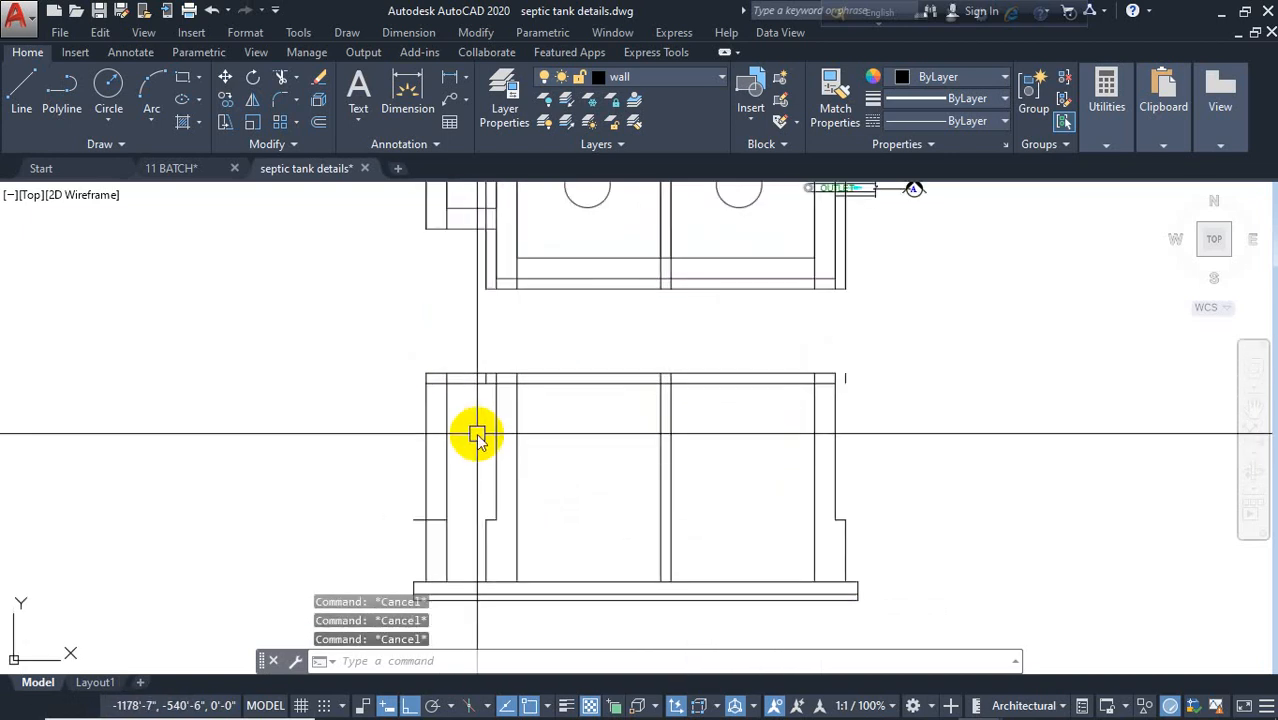
type("o")
key("Return")
key("Return")
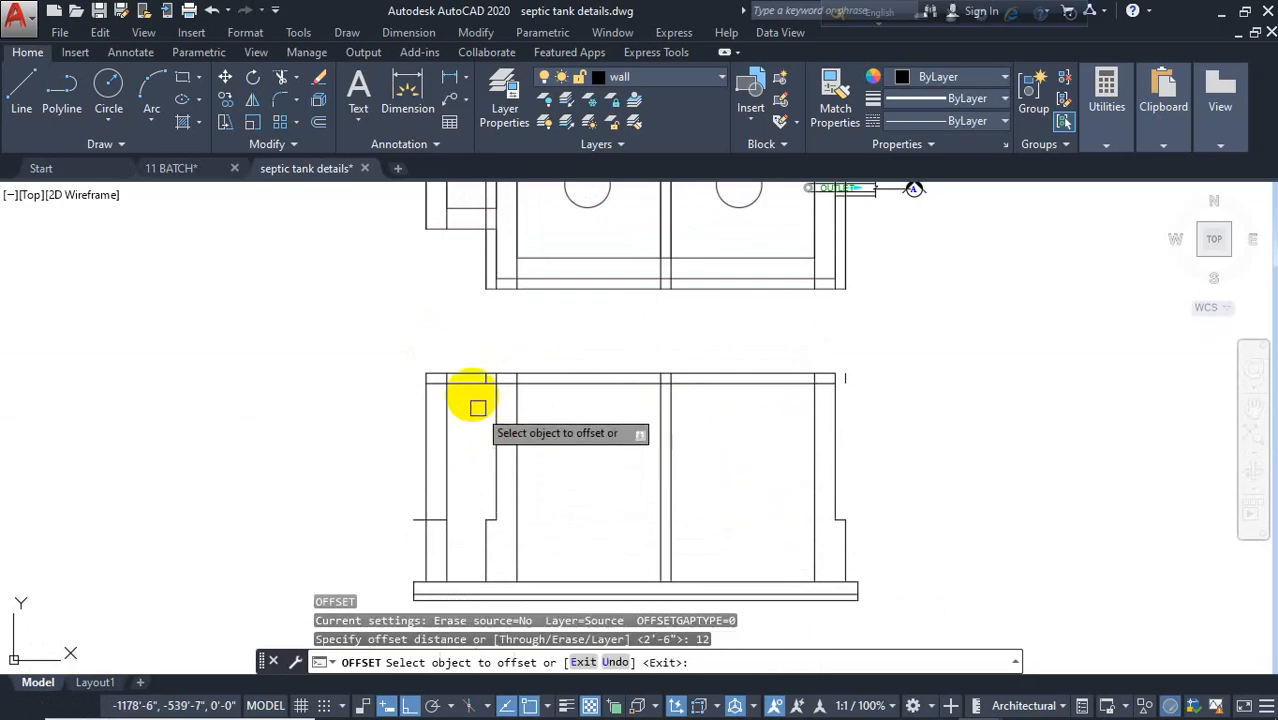
scroll(478, 405, "up", 2)
left_click(462, 371)
left_click(488, 443)
key("Escape")
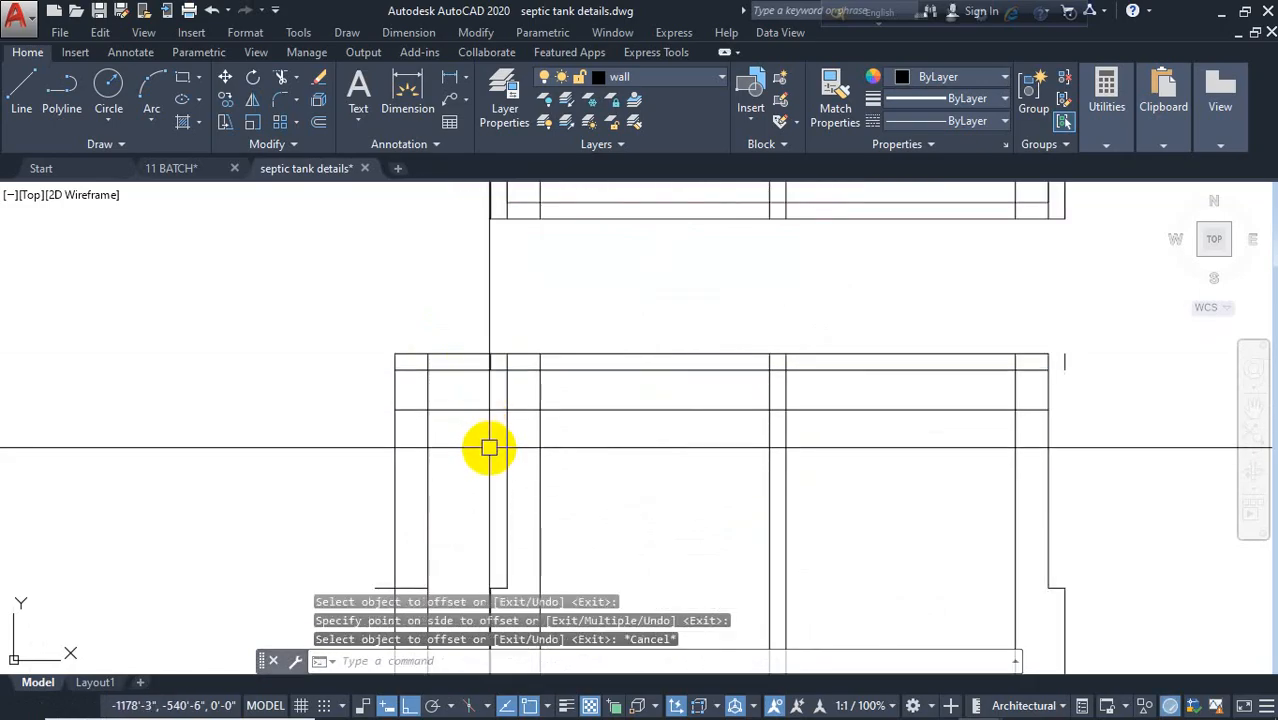
Step: Offset the chamber depth line 5" downward to form the chamber's bottom slab
key("Return")
type("5")
key("Return")
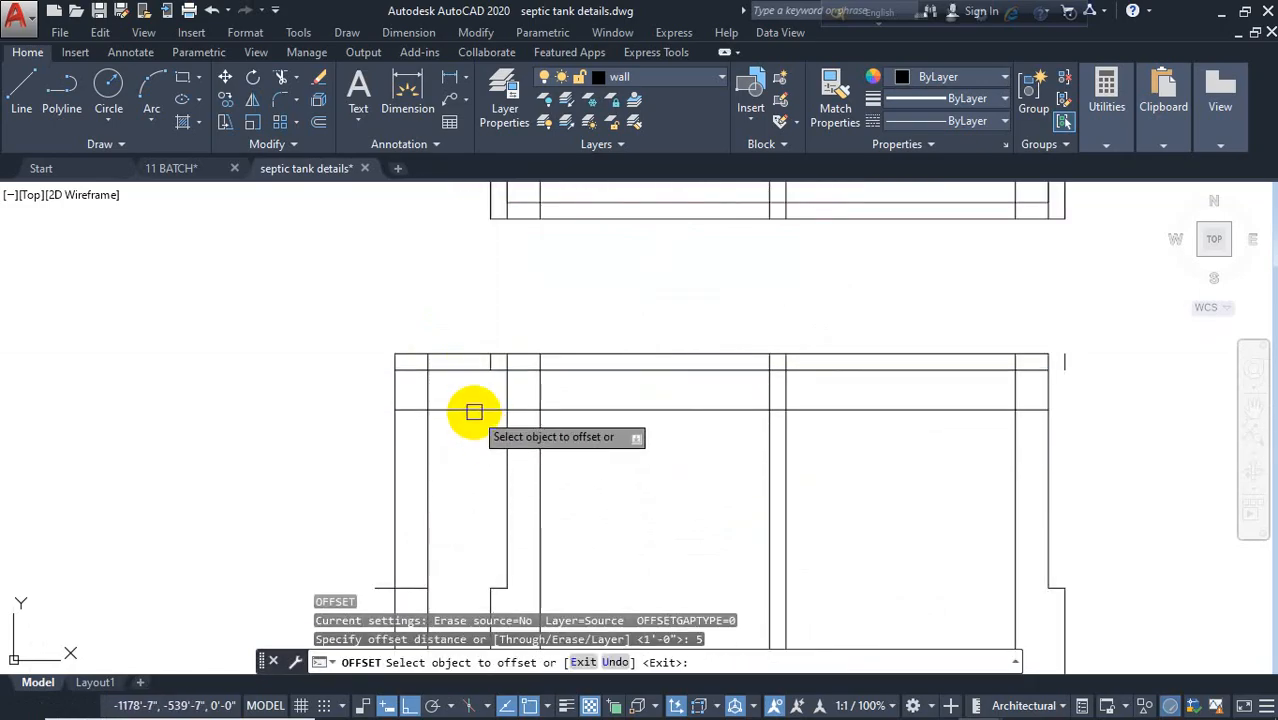
left_click(474, 410)
left_click(477, 458)
key("Escape")
key("Escape")
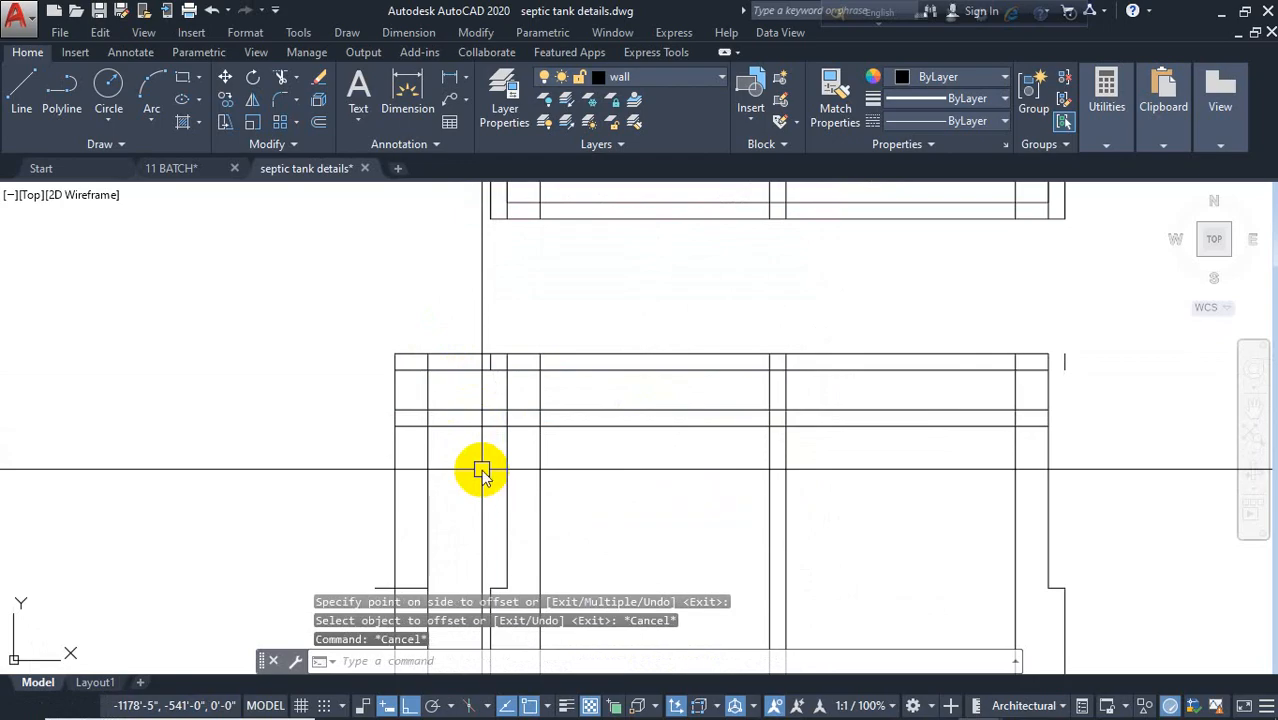
Step: Trim the two chamber slab lines across the tank's left wall and erase their remainders inside the tank
key("Return")
scroll(508, 416, "up", 2)
left_click(518, 388)
left_click(547, 459)
key("Escape")
left_click(651, 373)
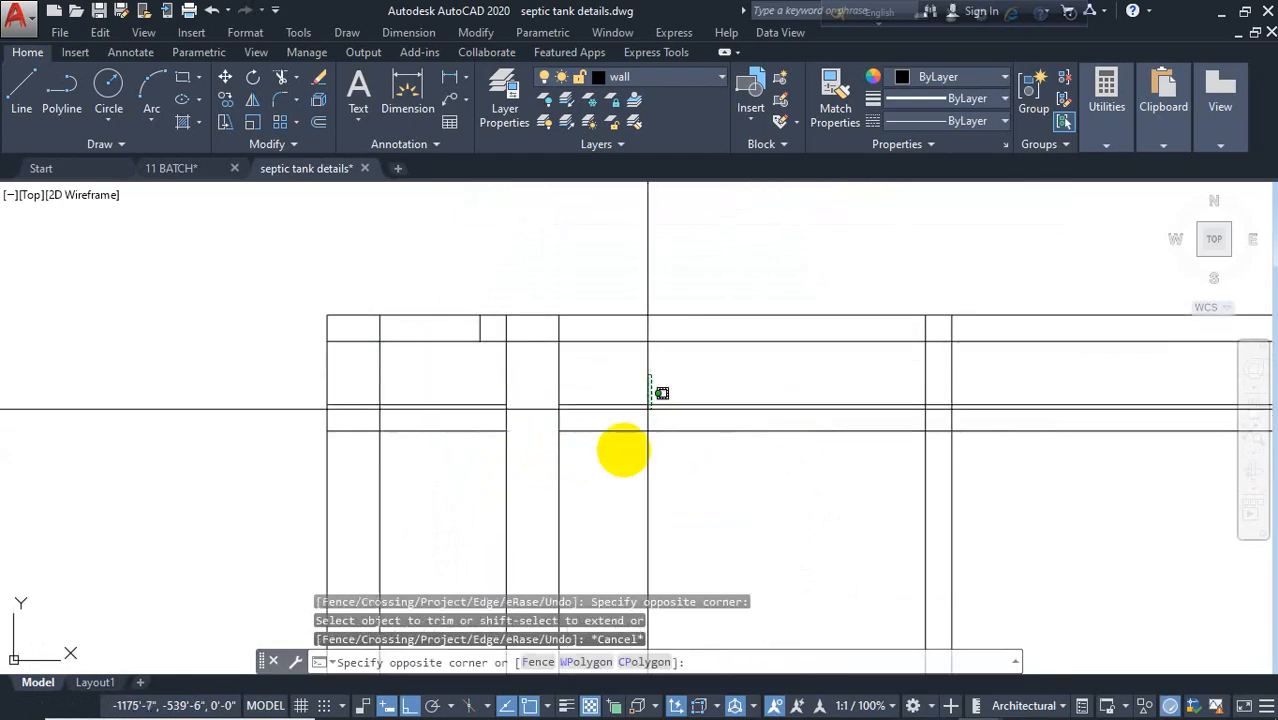
left_click(626, 456)
key("Delete")
key("Escape")
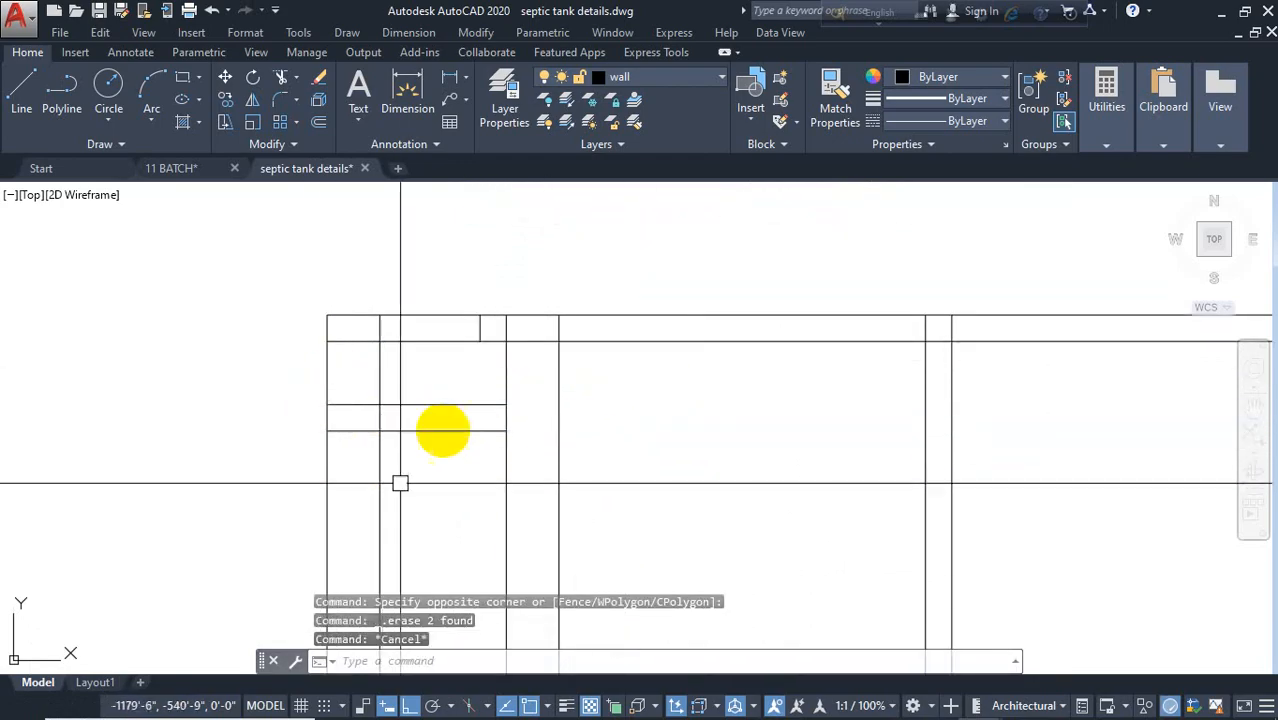
Step: Trim the inlet chamber's vertical wall lines between its bottom slab and the wall step line
middle_click_drag(399, 482, 486, 340)
scroll(502, 434, "down", 2)
middle_click_drag(512, 493, 519, 376)
key("Escape")
key("Escape")
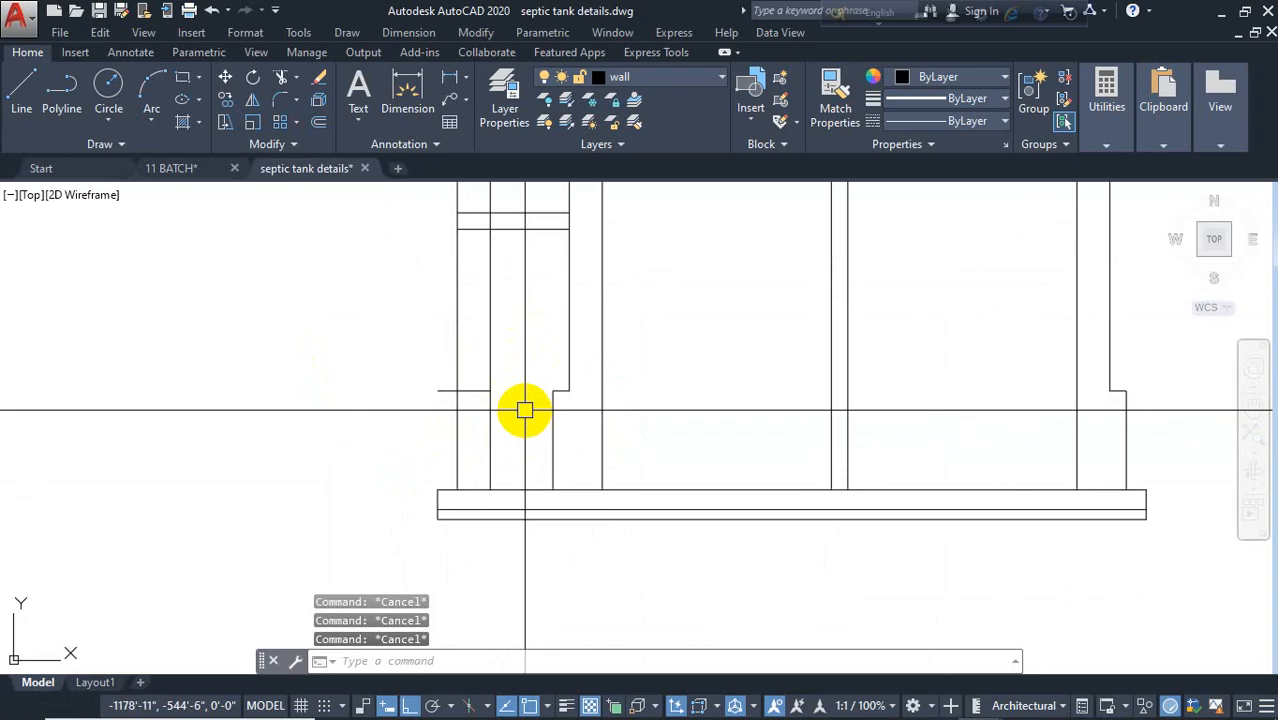
type("r")
key("Return")
left_click(443, 345)
left_click(514, 365)
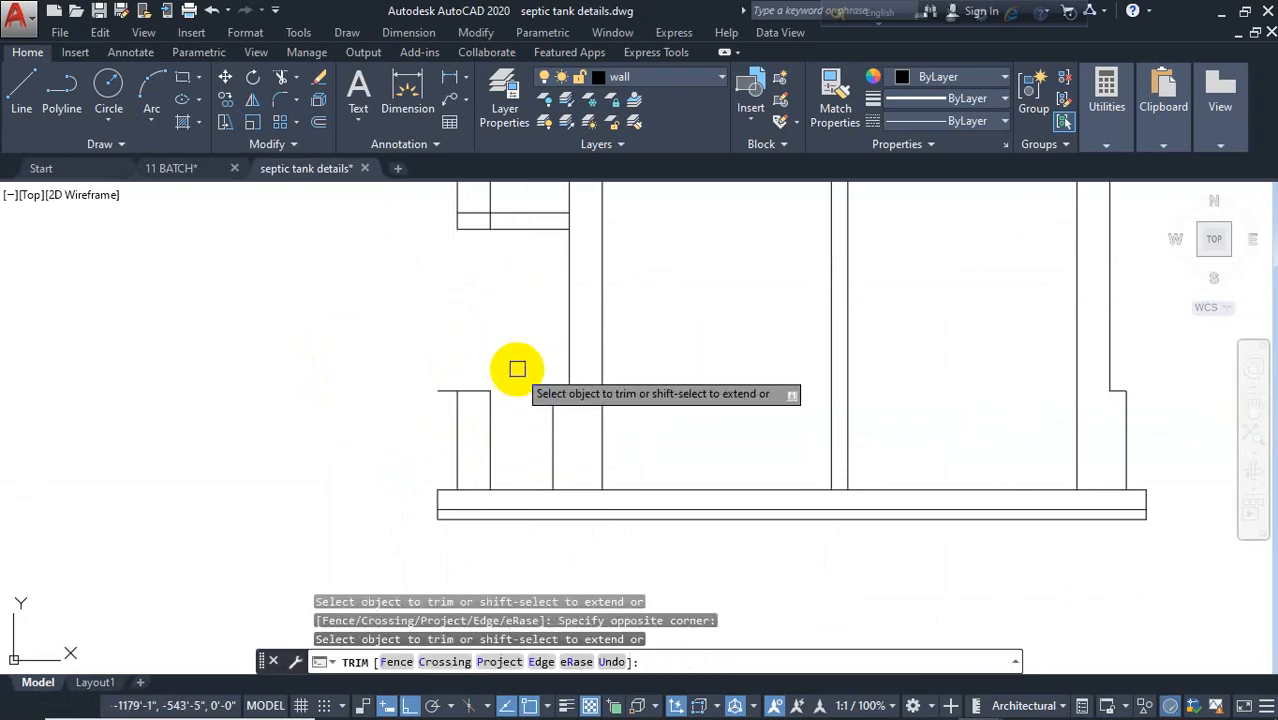
Step: Erase the leftover step line and two short wall lines standing on the base's left end
key("Escape")
left_click(511, 375)
left_click(436, 408)
key("Delete")
Step: Stretch the left end of the base slab and soling inward toward the tank's stepped left wall
left_click(449, 410)
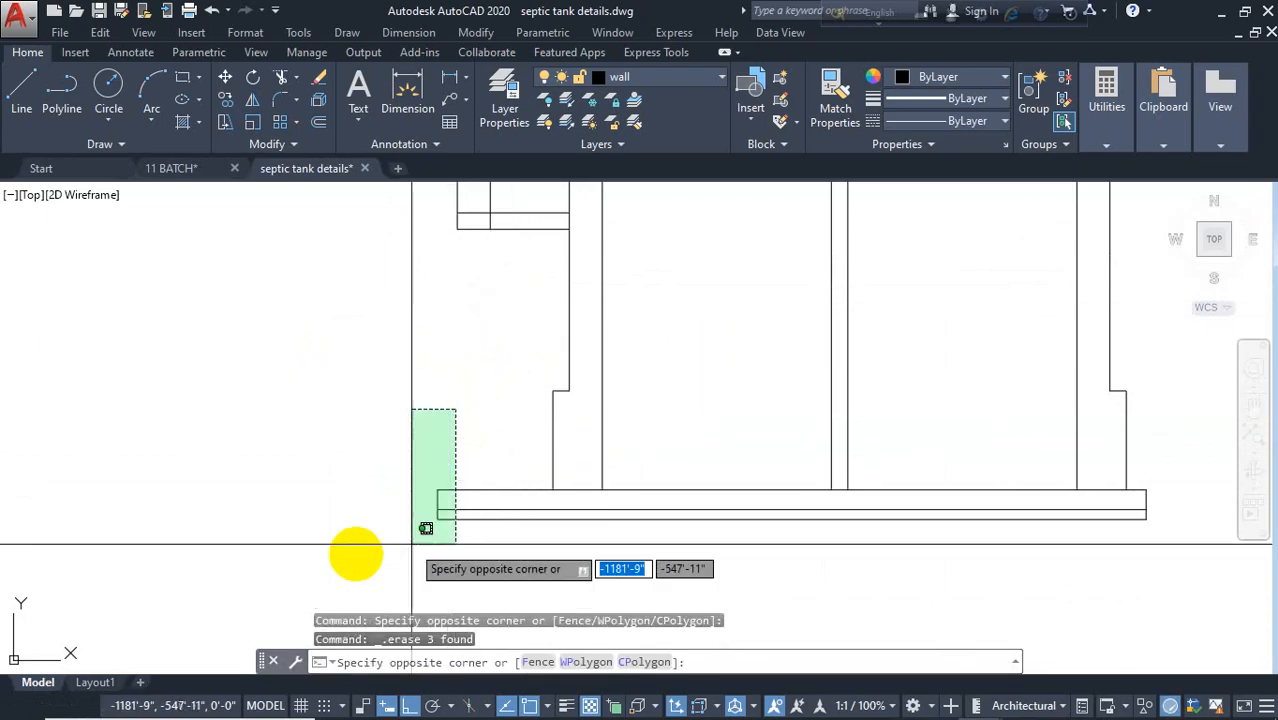
left_click(359, 517)
type("s")
key("Return")
left_click(345, 454)
left_click(424, 451)
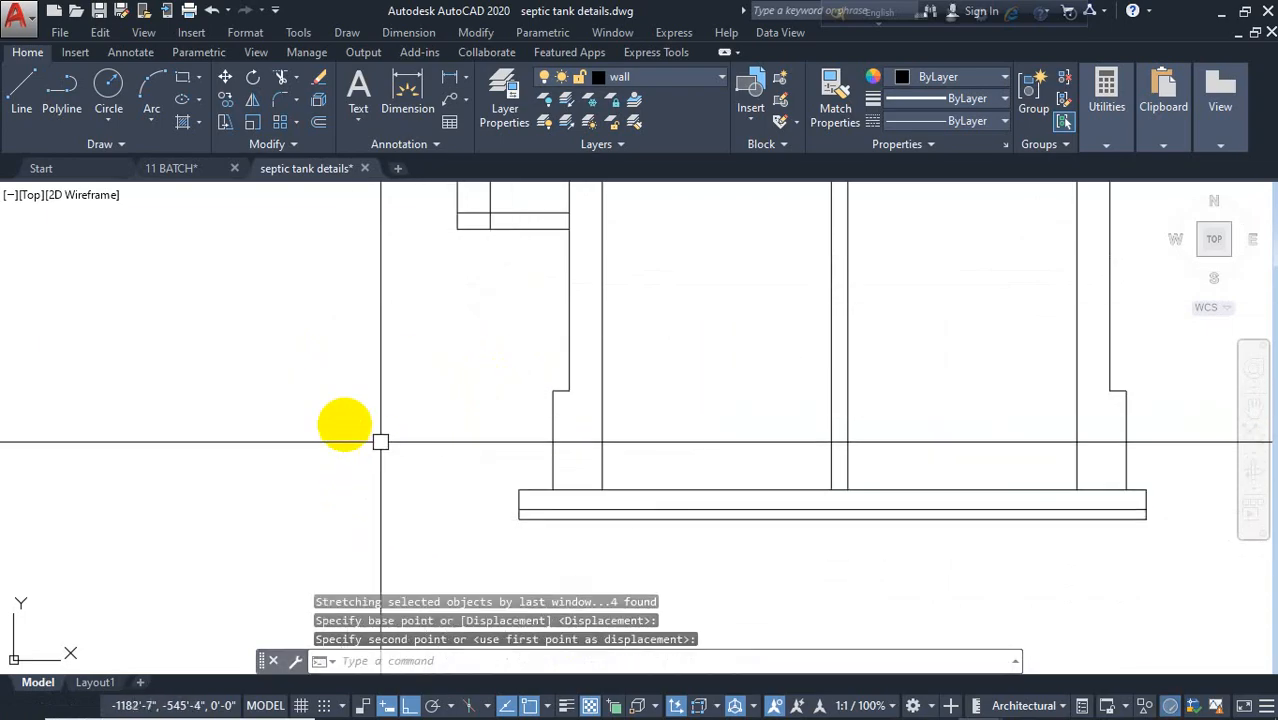
scroll(347, 428, "down", 2)
middle_click_drag(614, 427, 538, 476)
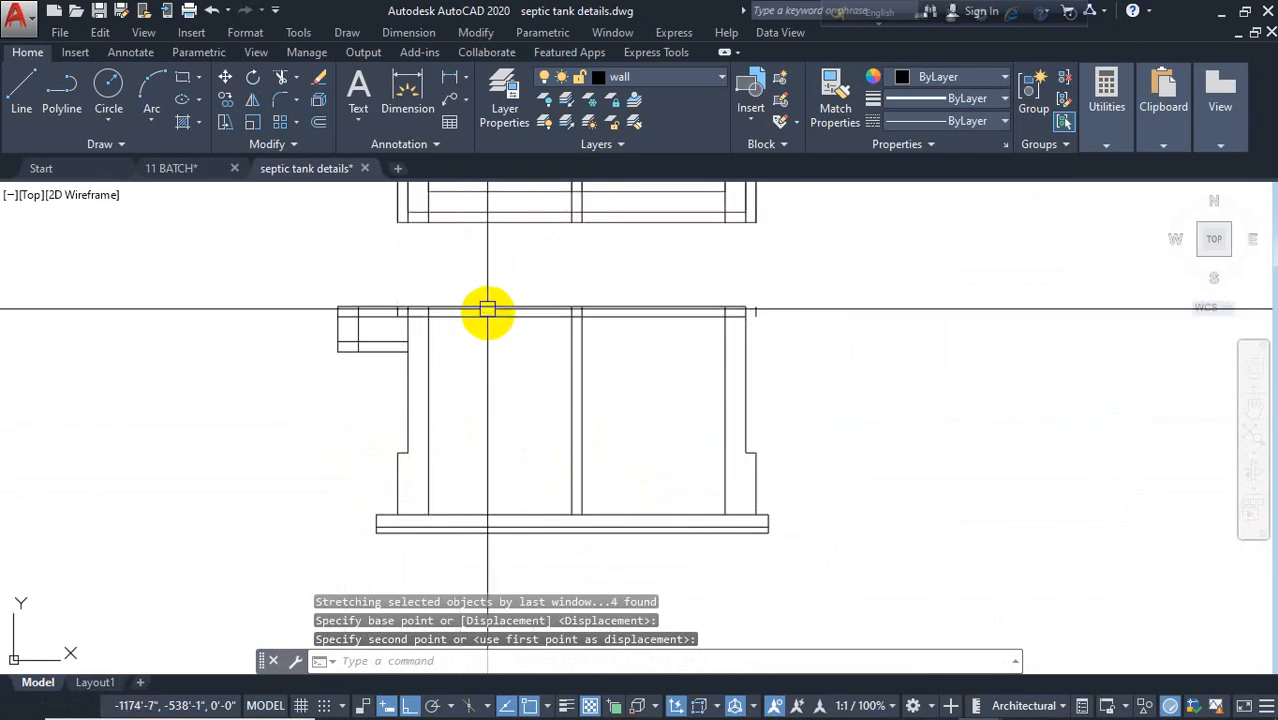
key("Escape")
key("Escape")
key("Escape")
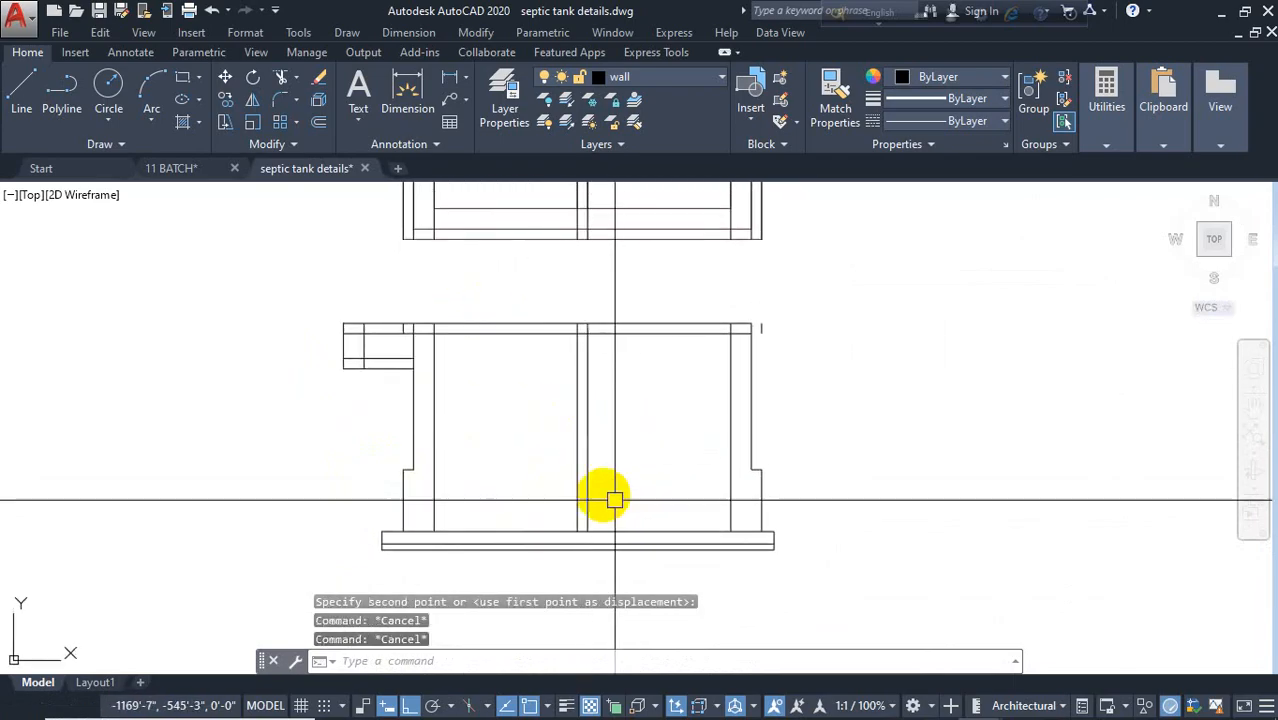
Step: Offset the top line of the bottom slab 24" upward to mark a level across the partition wall
scroll(590, 480, "up", 2)
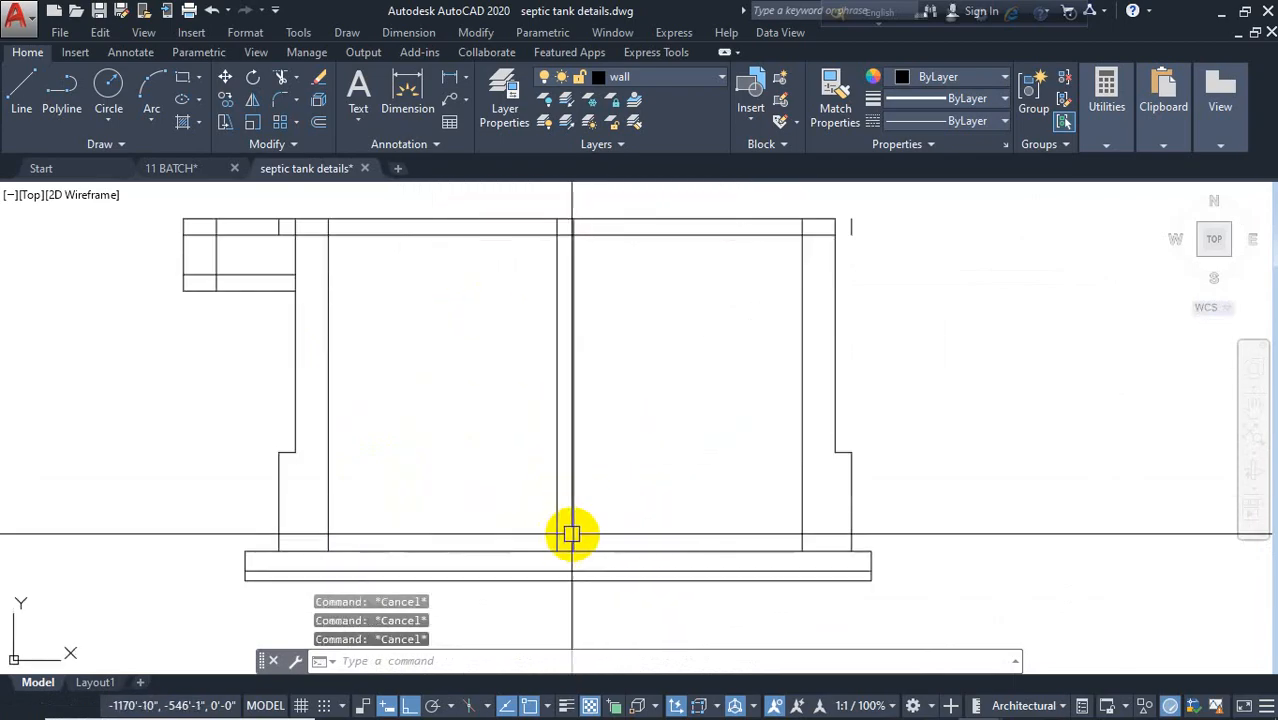
type("o")
key("Return")
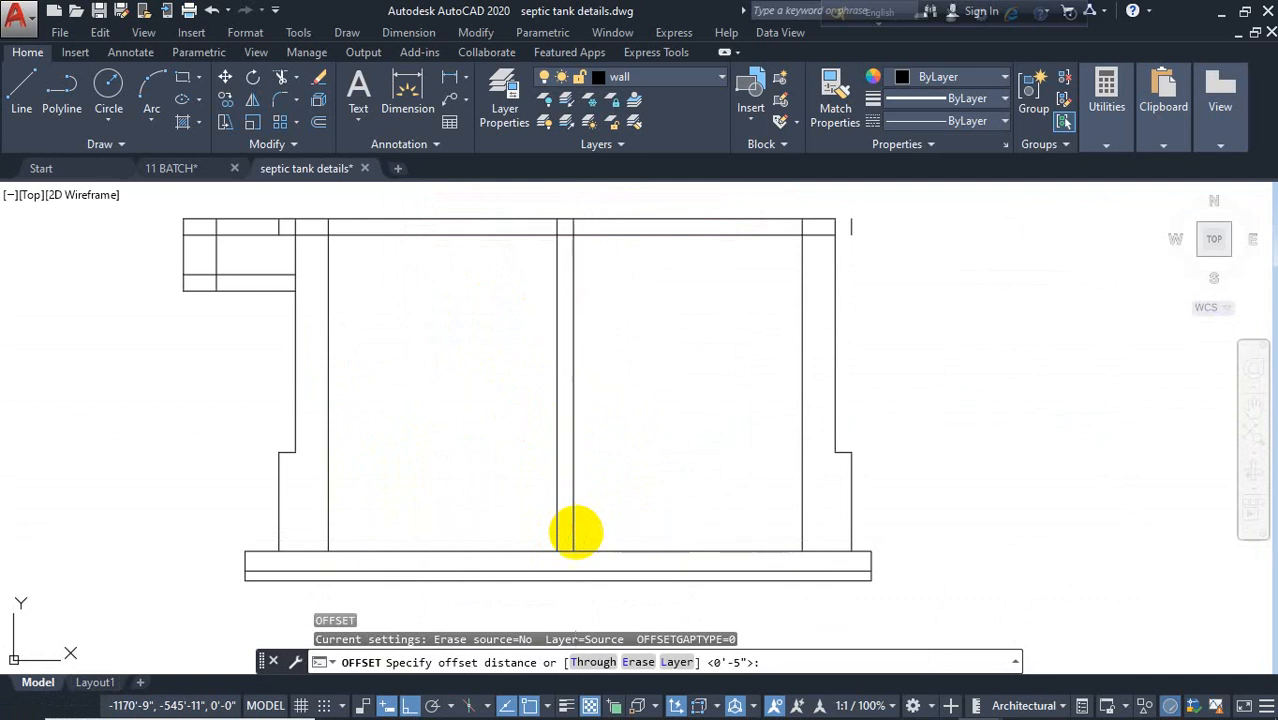
type("24")
key("Return")
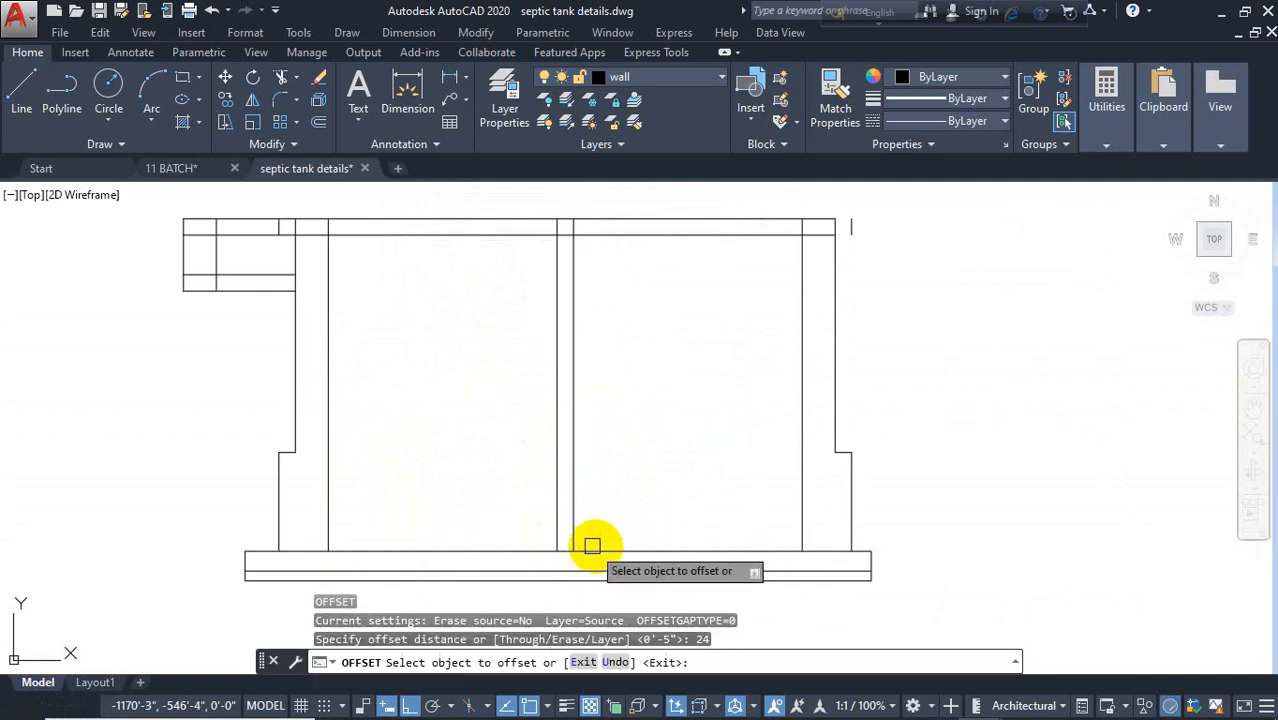
left_click(591, 551)
left_click(622, 462)
key("Escape")
Step: Shorten both ends of the 24" level line so it spans only a short distance around the partition wall
left_click(623, 472)
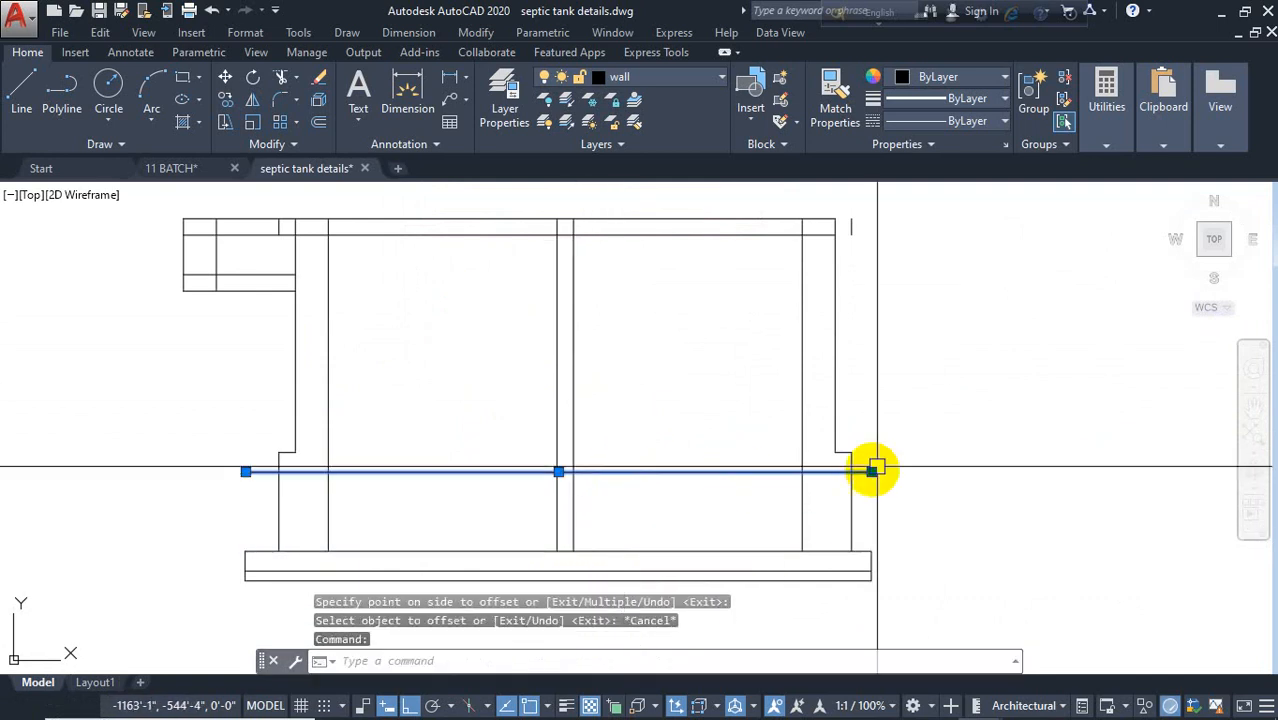
left_click(871, 472)
left_click(622, 484)
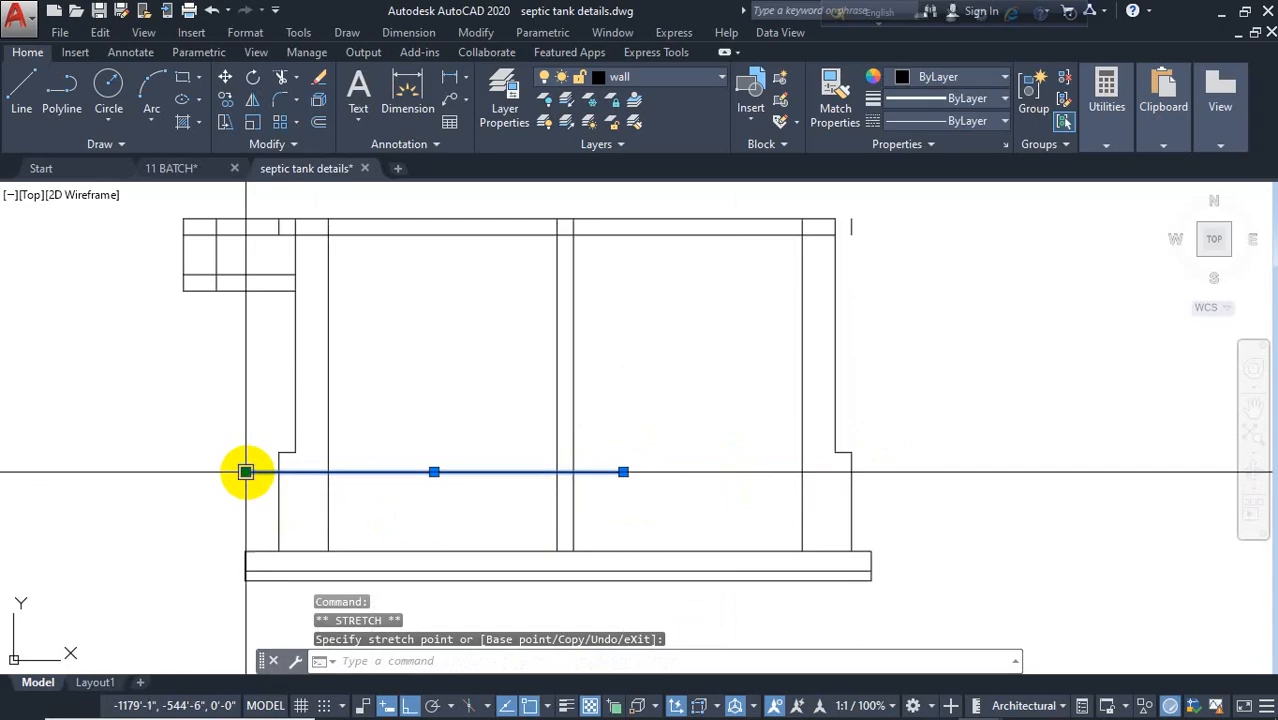
left_click(391, 471)
key("Escape")
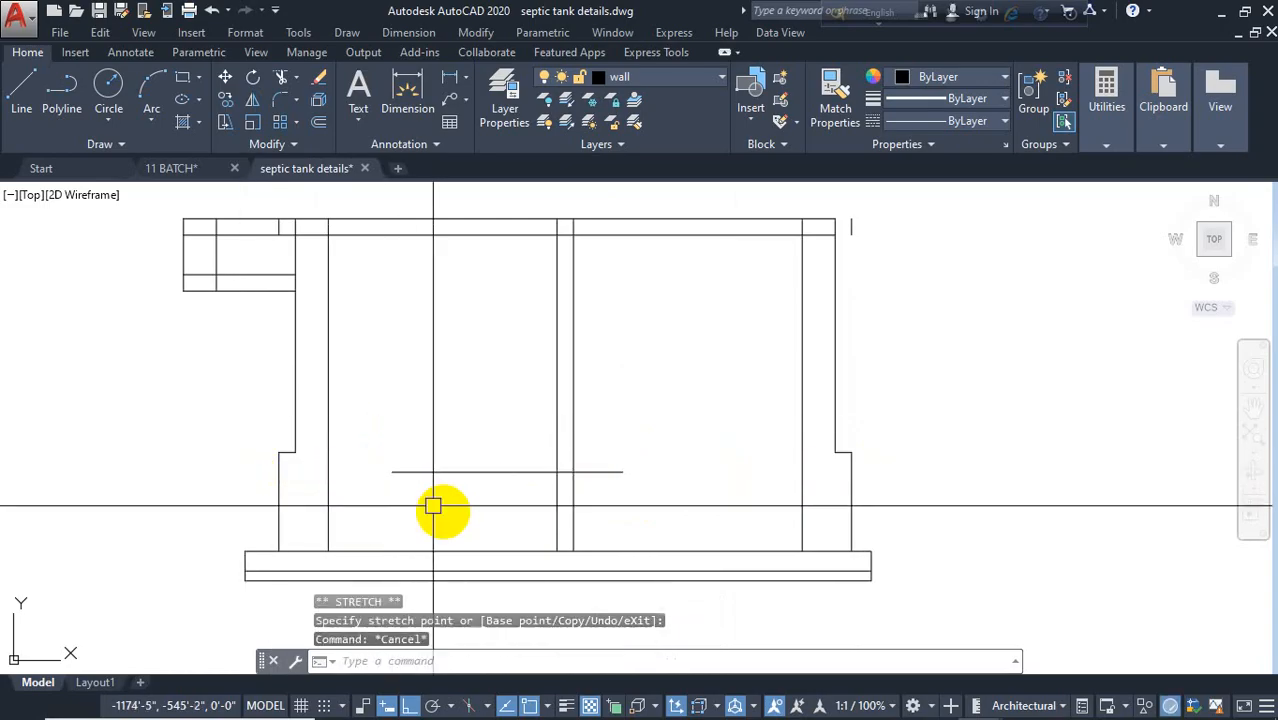
Step: Offset the shortened level line 12" upward across the partition wall
key("Escape")
key("Return")
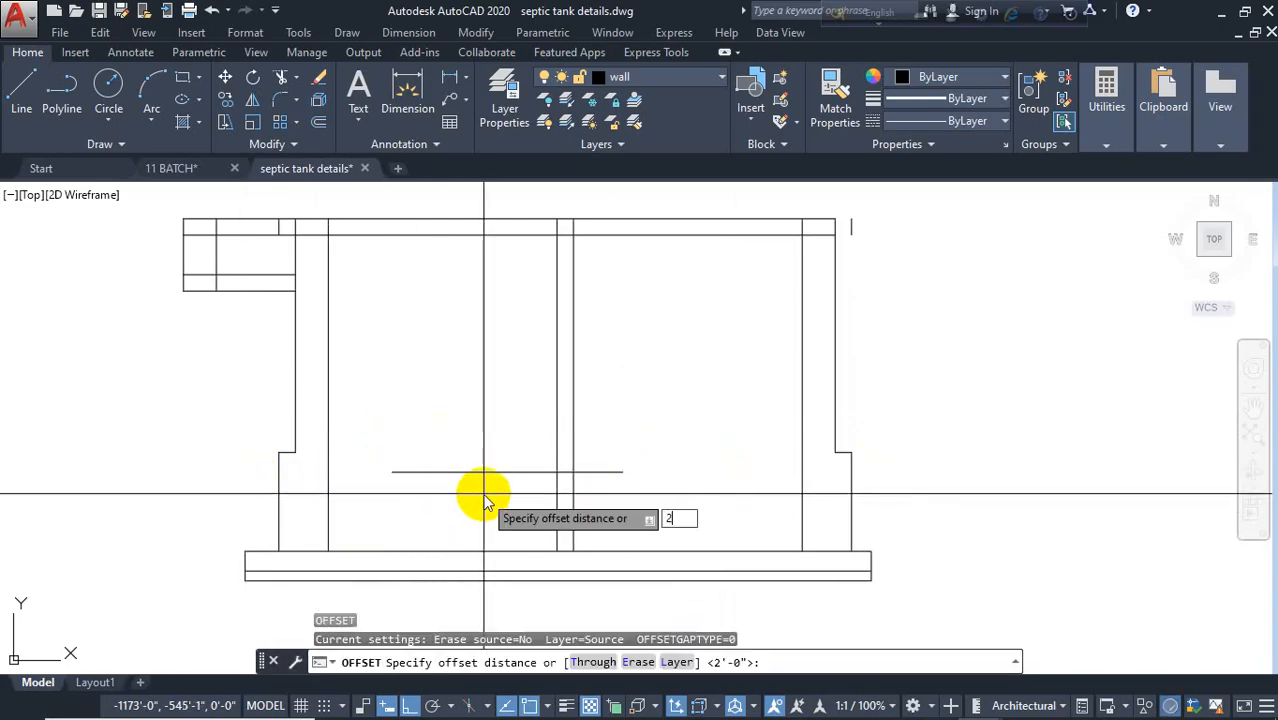
key("Escape")
type("o")
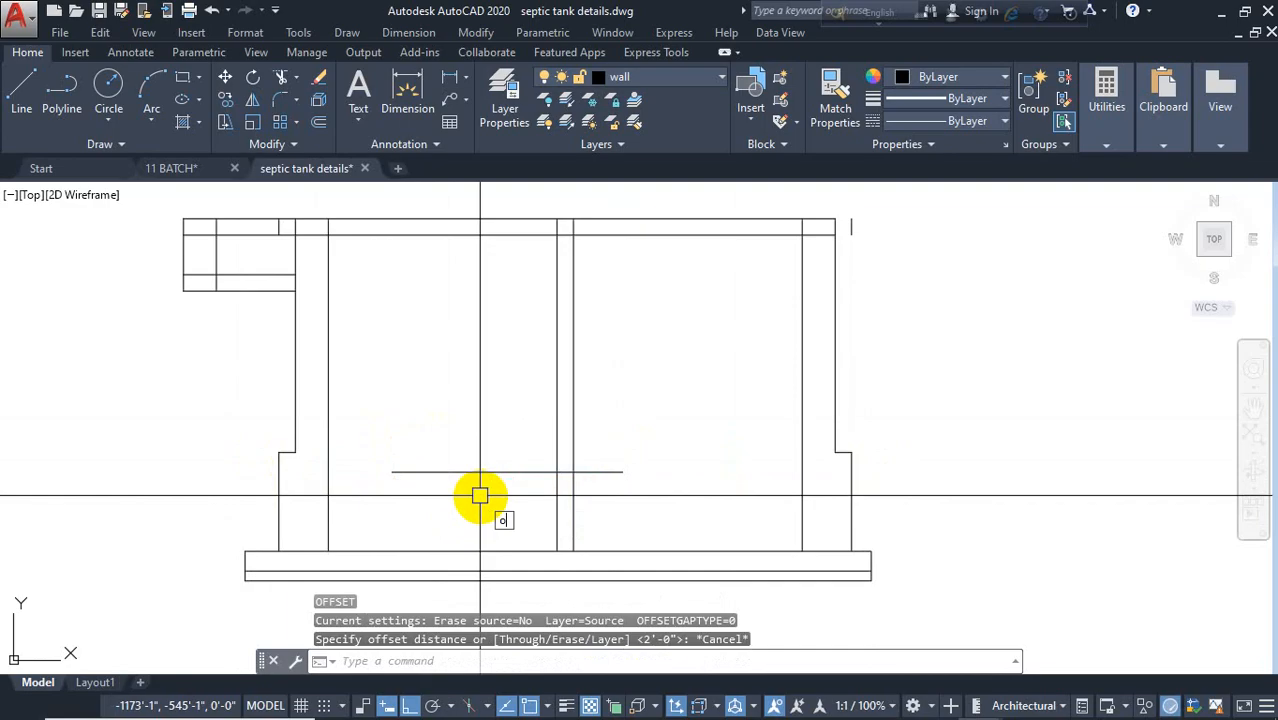
key("Return")
type("12")
key("Return")
left_click(485, 471)
left_click(499, 379)
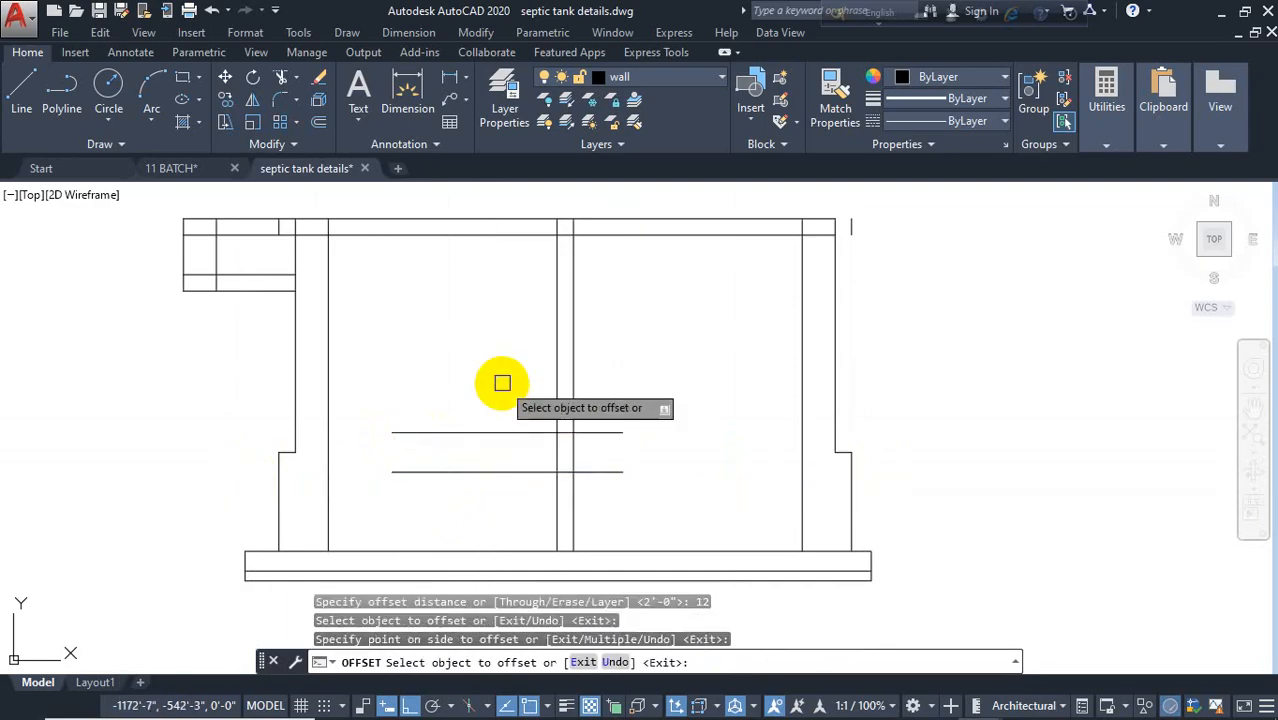
Step: Trim both level lines on either side of the partition wall so they remain only between its two faces
key("Escape")
type("tr")
key("Return")
key("Return")
left_click(499, 394)
left_click(490, 493)
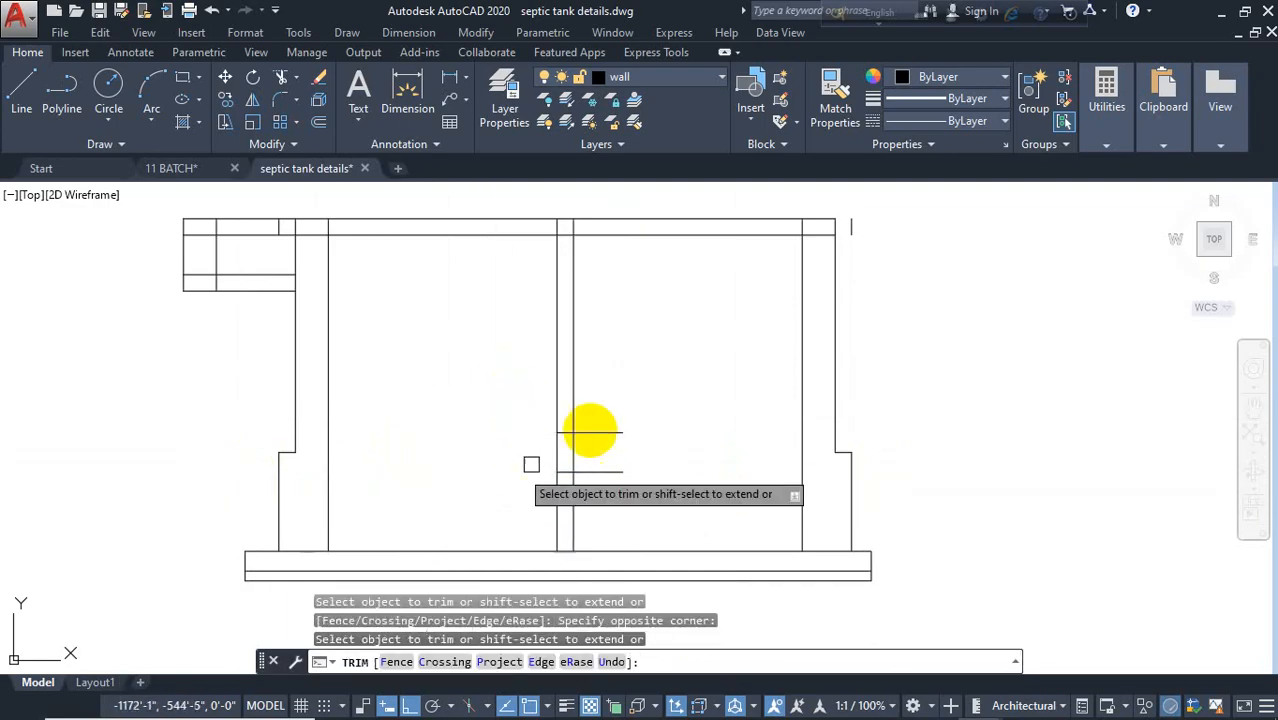
left_click(630, 381)
left_click(583, 494)
key("Escape")
type("l")
key("Return")
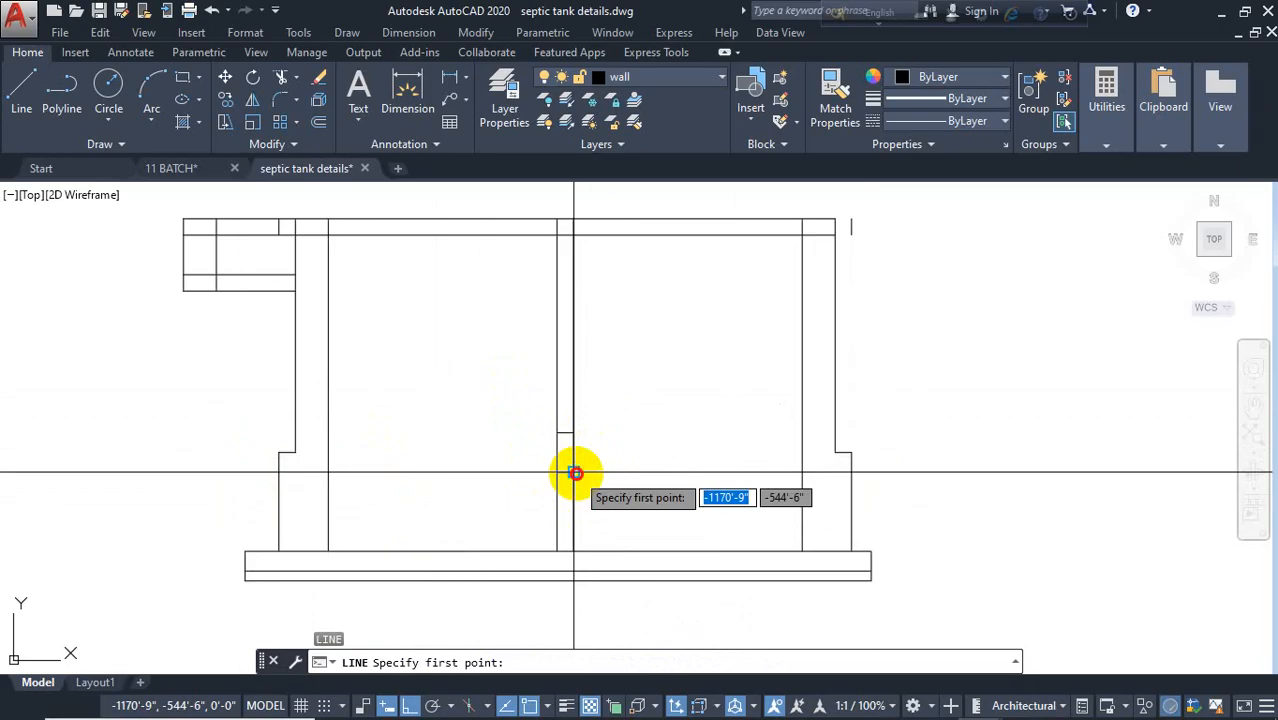
left_click(558, 466)
left_click(565, 435)
scroll(562, 437, "up", 4)
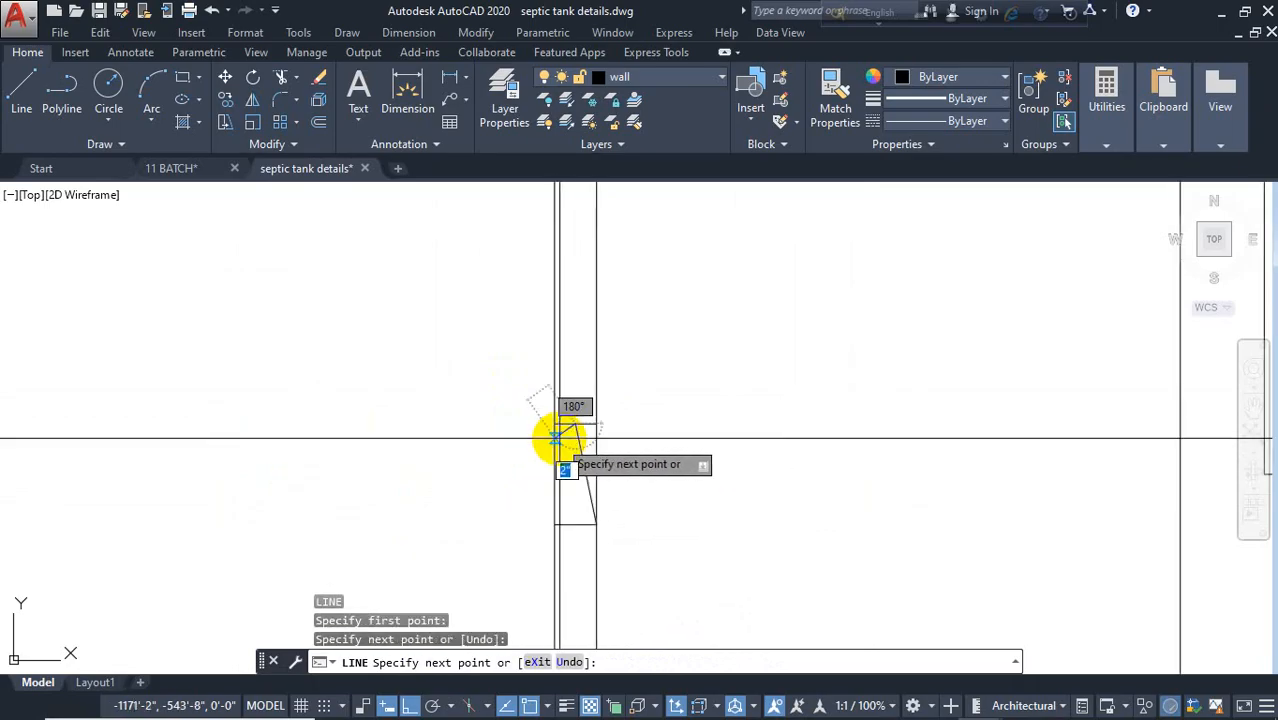
key("ctrl+x")
key("Escape")
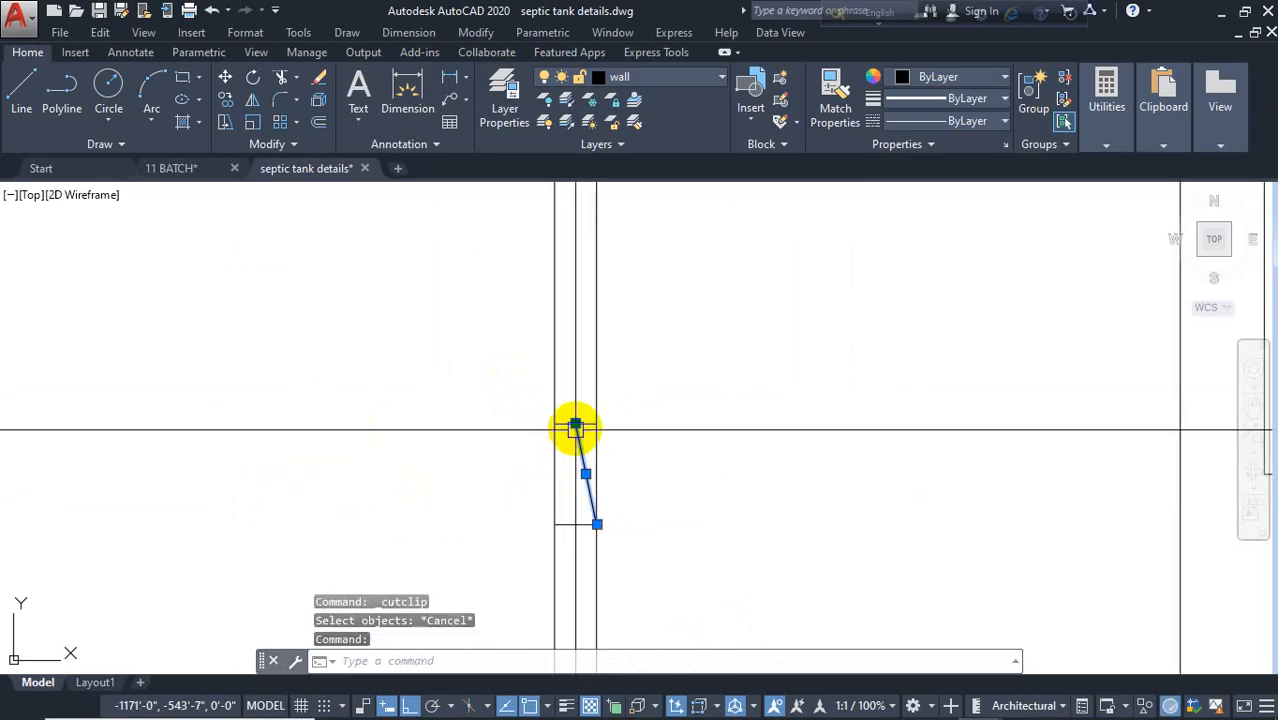
left_click(575, 427)
key("ctrl+x")
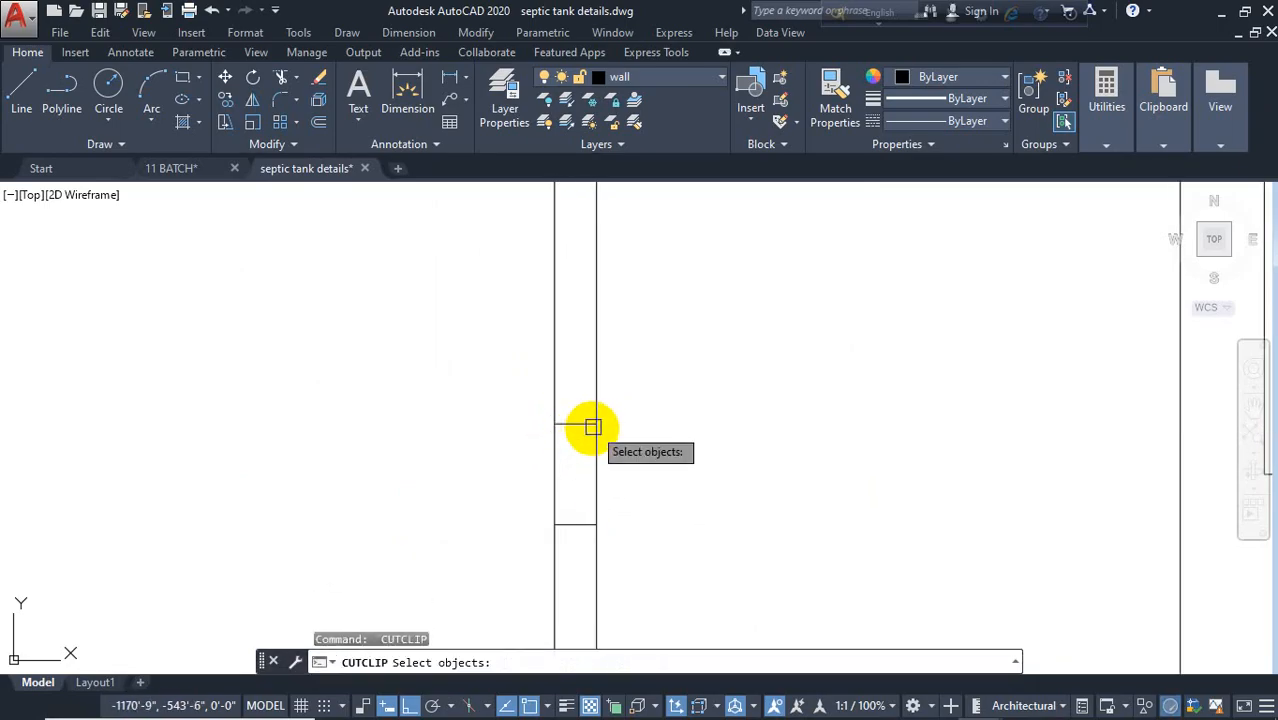
key("Escape")
Step: Draw two crossing diagonal lines between opposite corners of the opening in the partition wall
type("l")
key("Return")
left_click(597, 424)
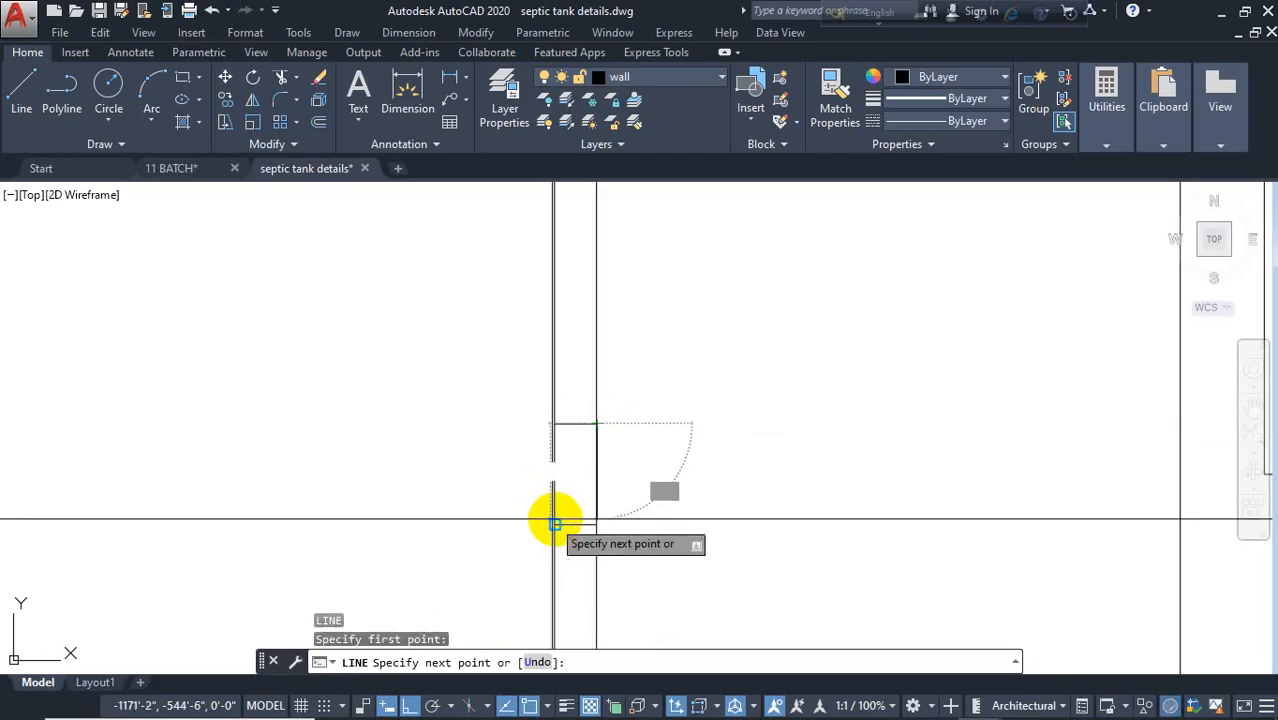
left_click(555, 523)
key("Return")
key("Return")
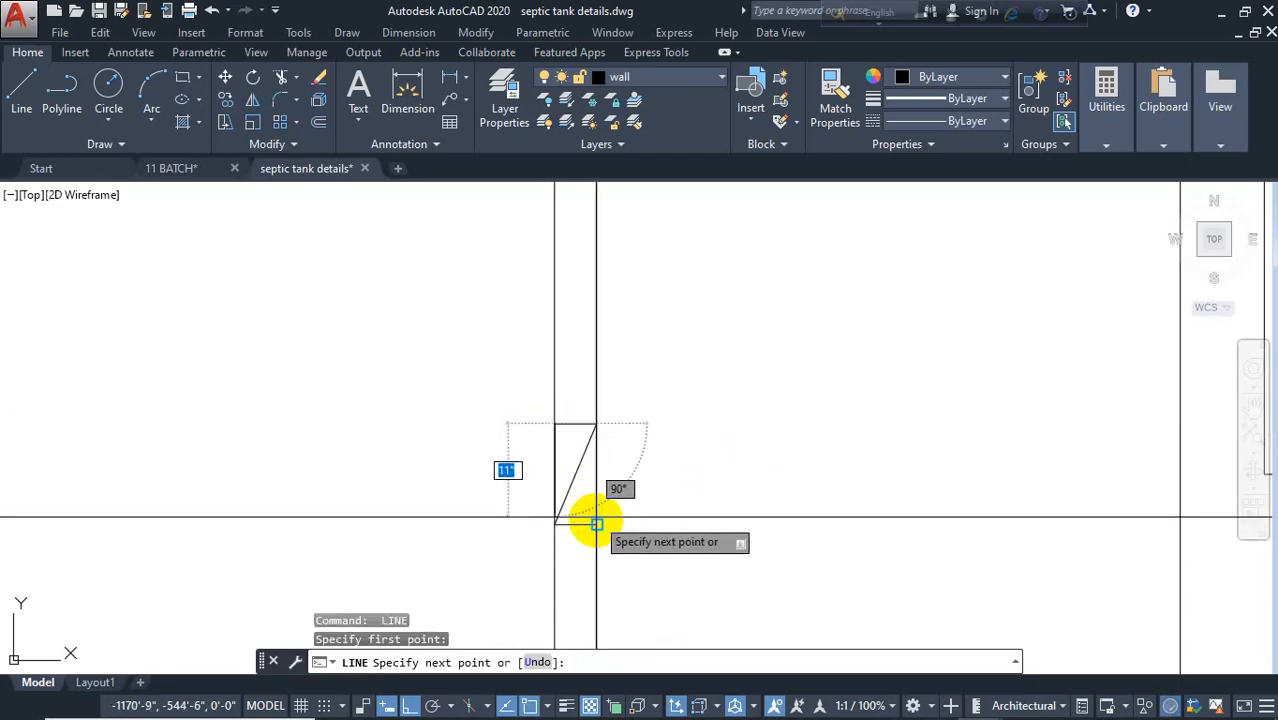
left_click(597, 523)
key("Escape")
Step: Copy the partition opening, with its edge lines and crossed diagonals, straight up toward the top of the partition wall
scroll(698, 519, "down", 5)
left_click(573, 436)
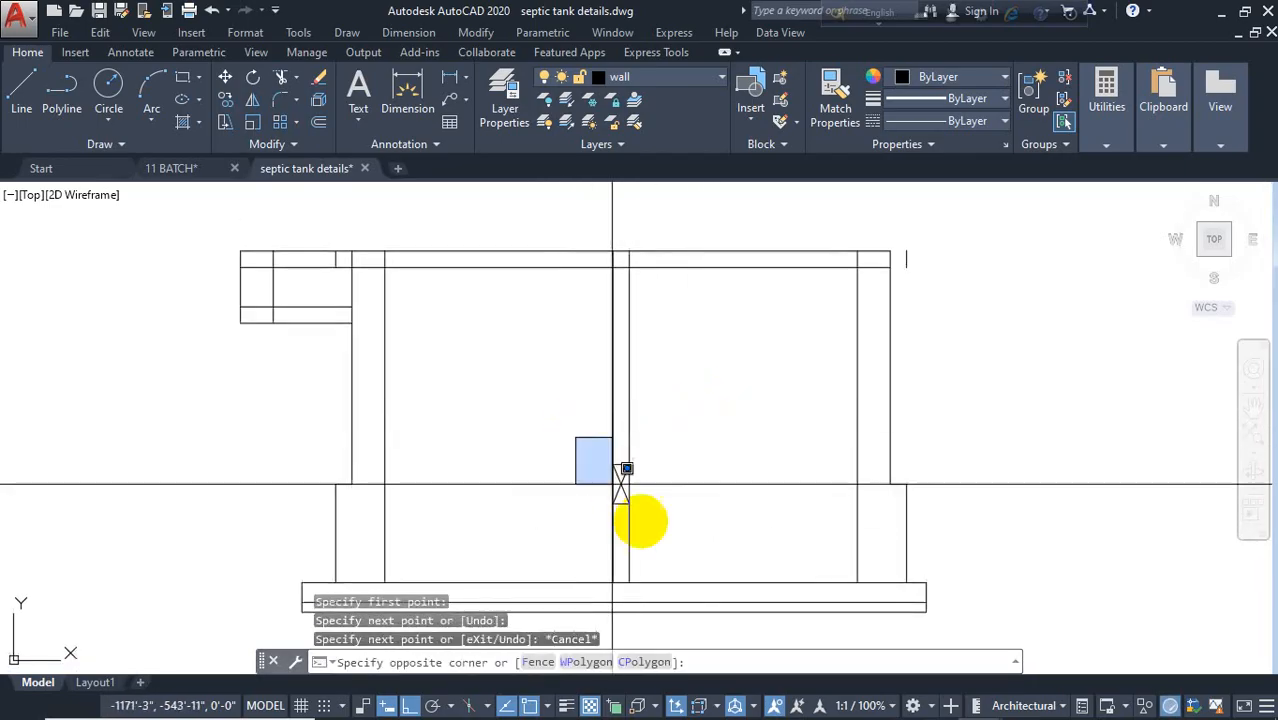
left_click(715, 518)
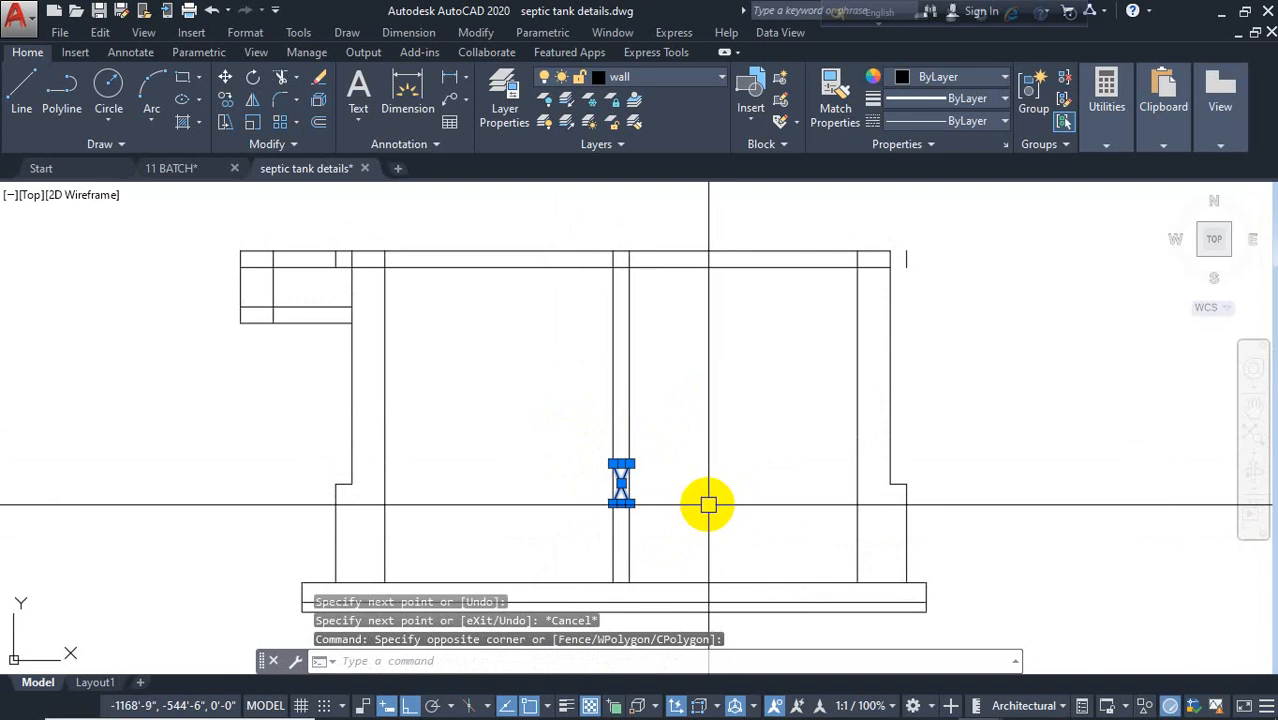
type("co")
key("Return")
left_click(711, 498)
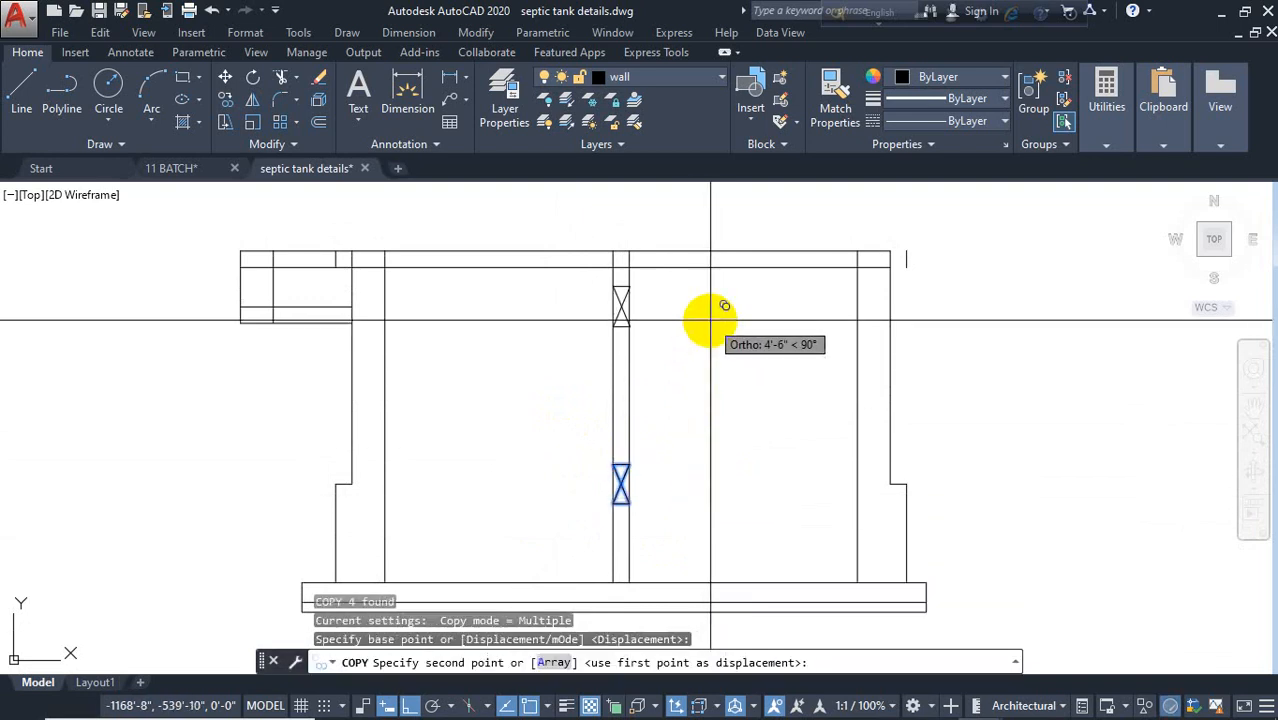
key("Escape")
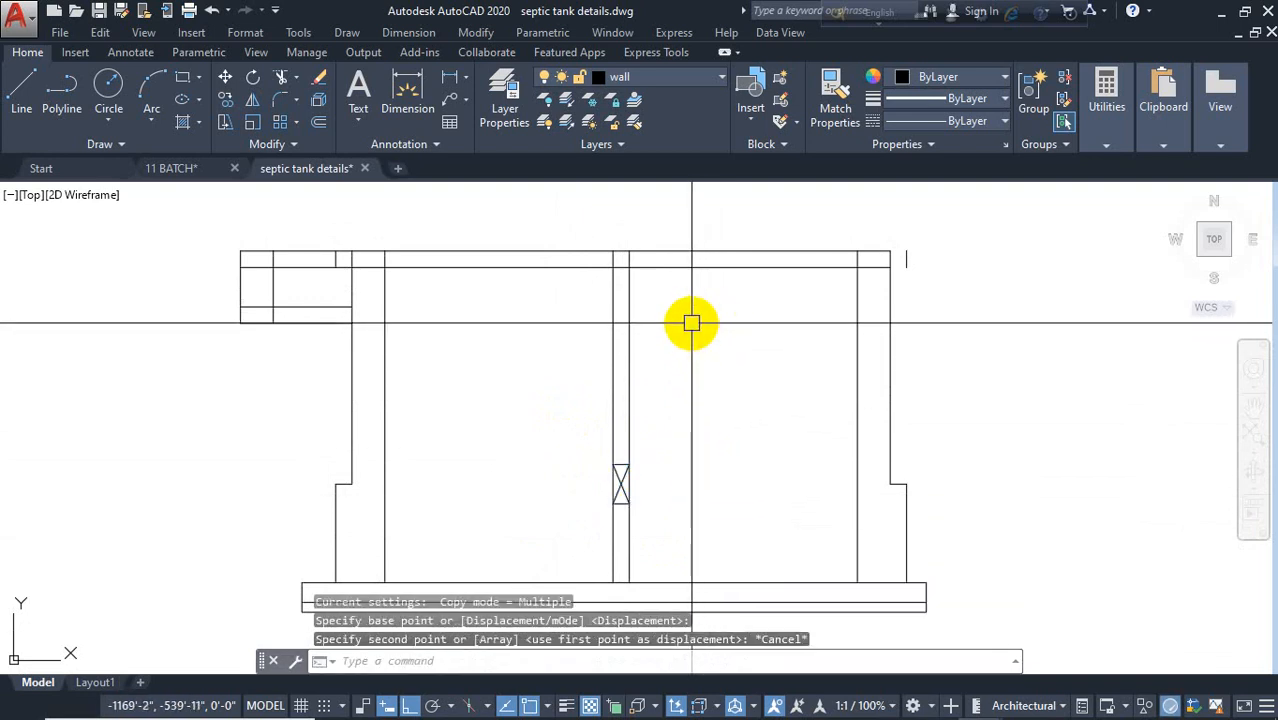
key("Escape")
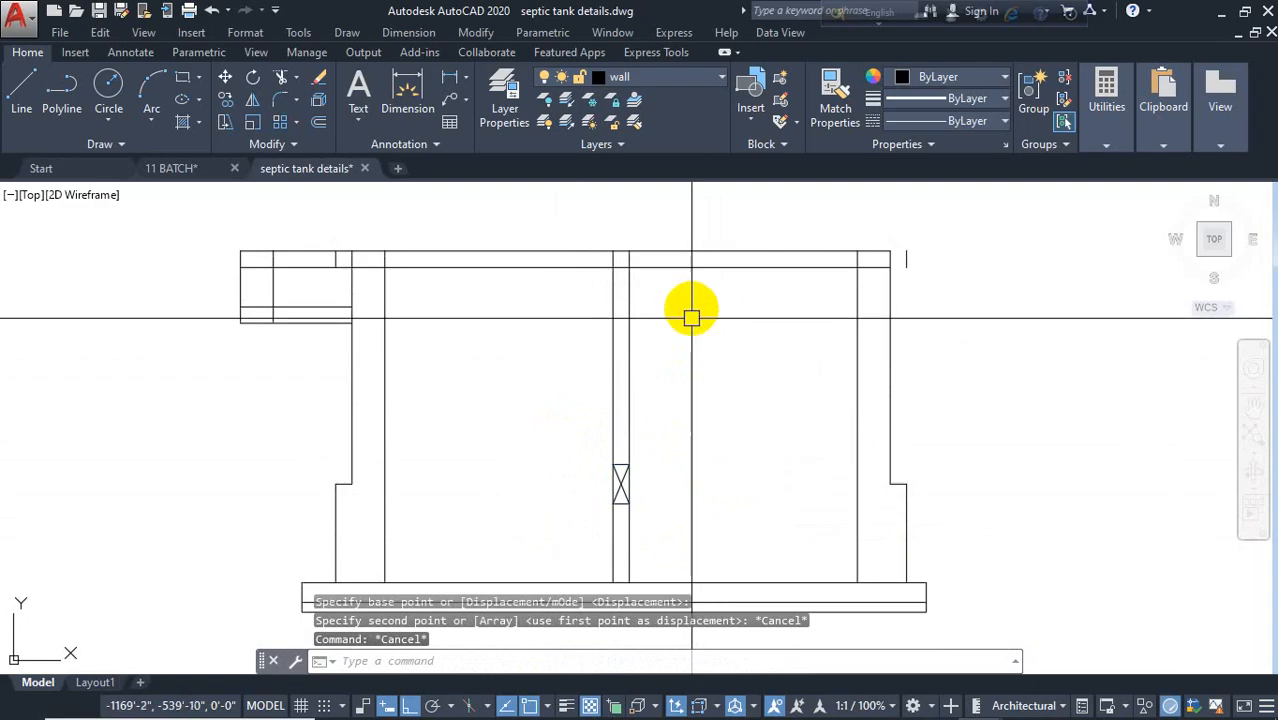
middle_click_drag(705, 285, 696, 347)
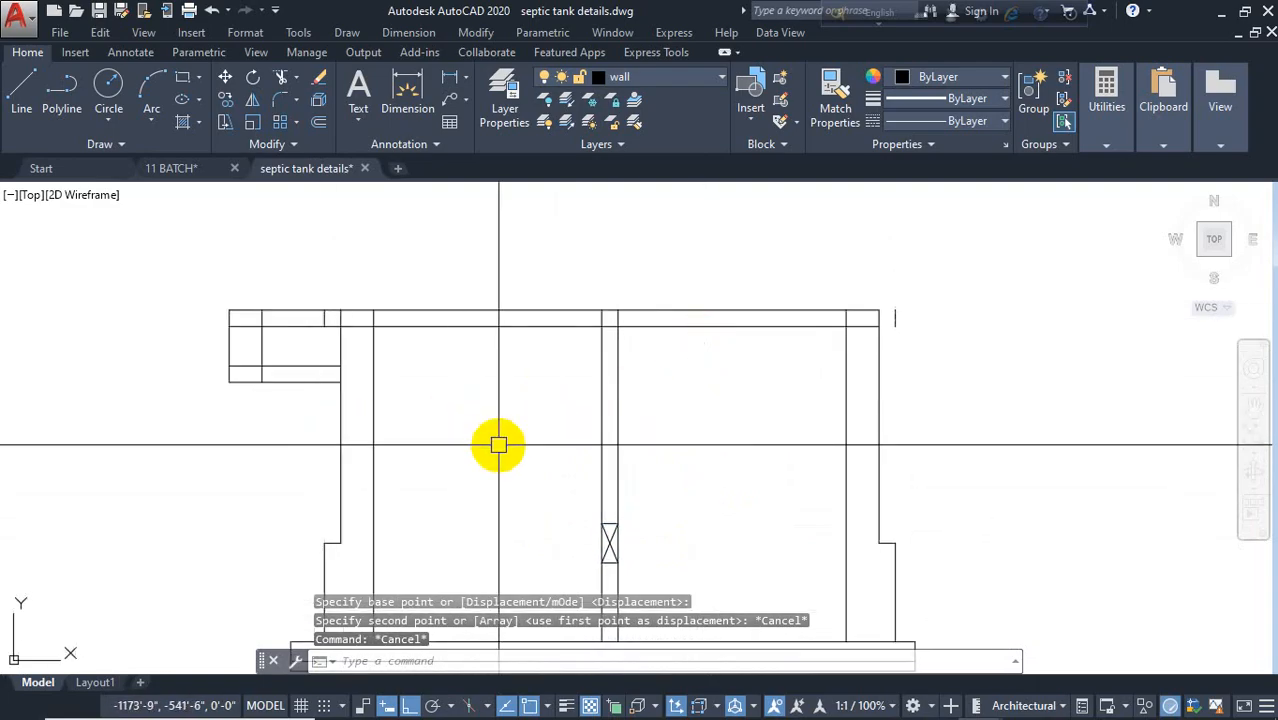
Step: Offset the underside line of the top slab 1'-0" downward across the section
type("o")
key("Return")
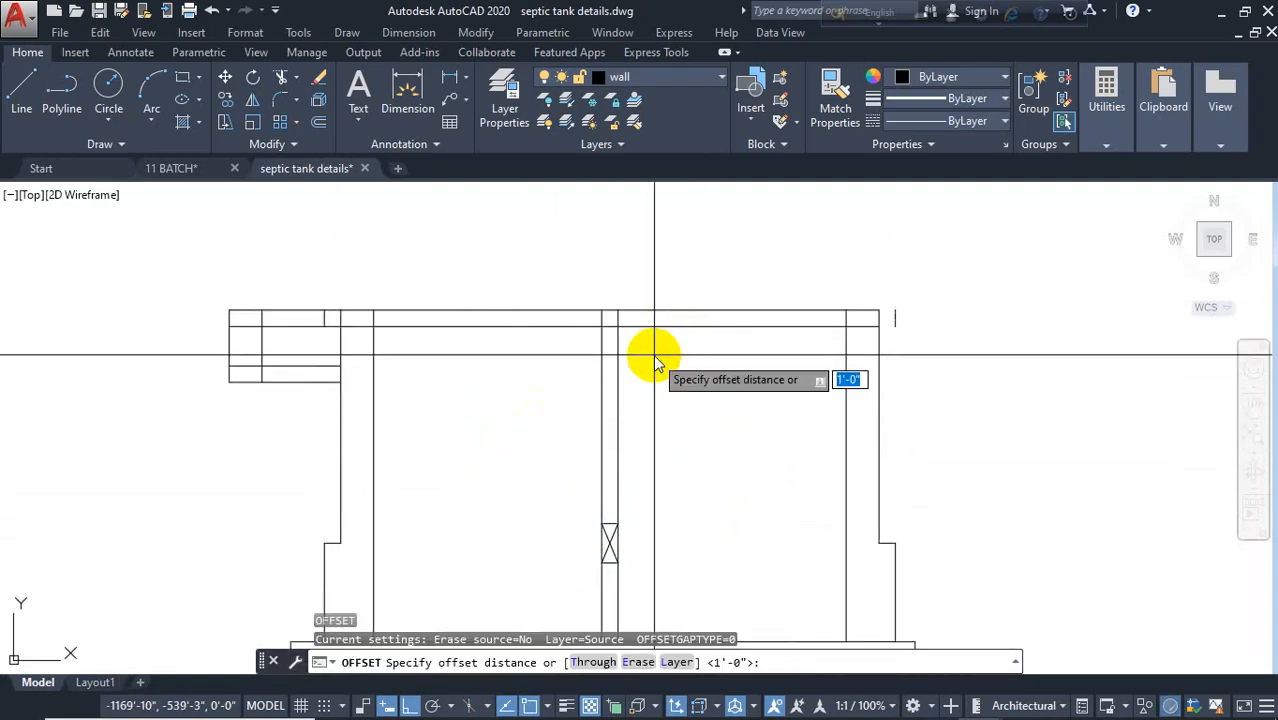
key("Return")
left_click(669, 328)
left_click(667, 376)
key("Escape")
Step: Shorten the offset line at both ends so it spans only the area around the central partition wall
left_click(692, 367)
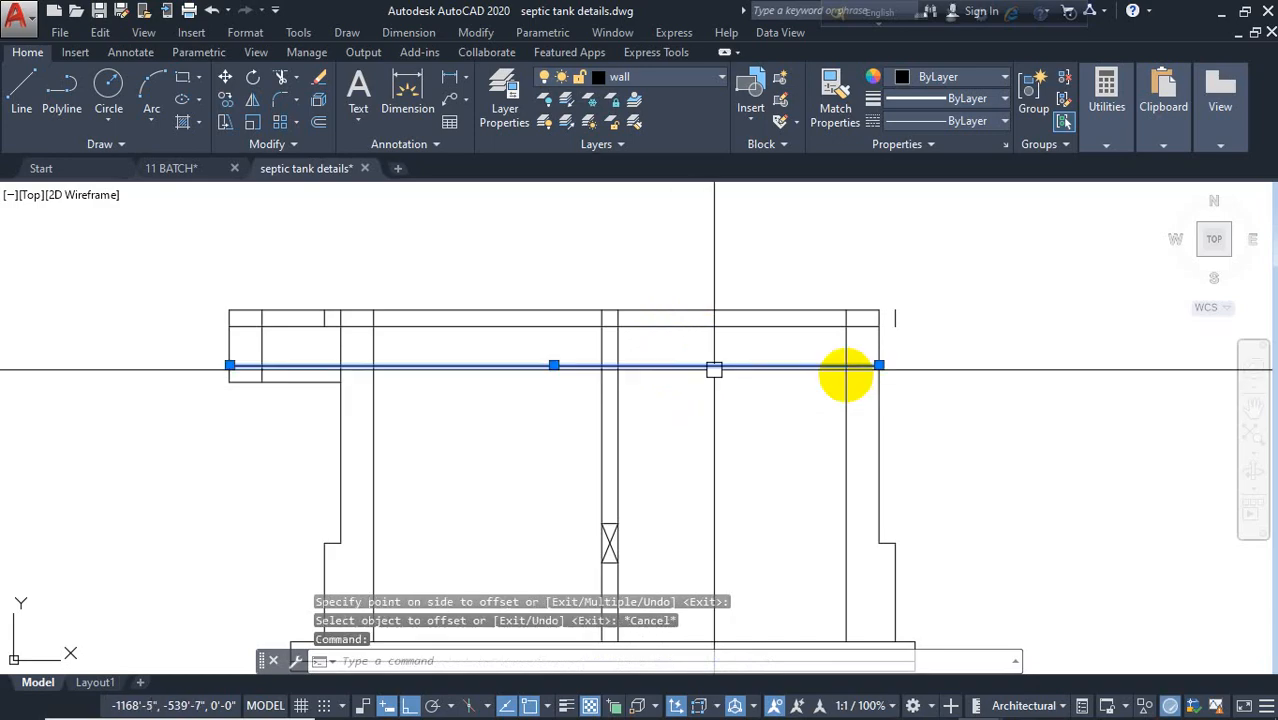
left_click(878, 365)
left_click(739, 365)
left_click(230, 365)
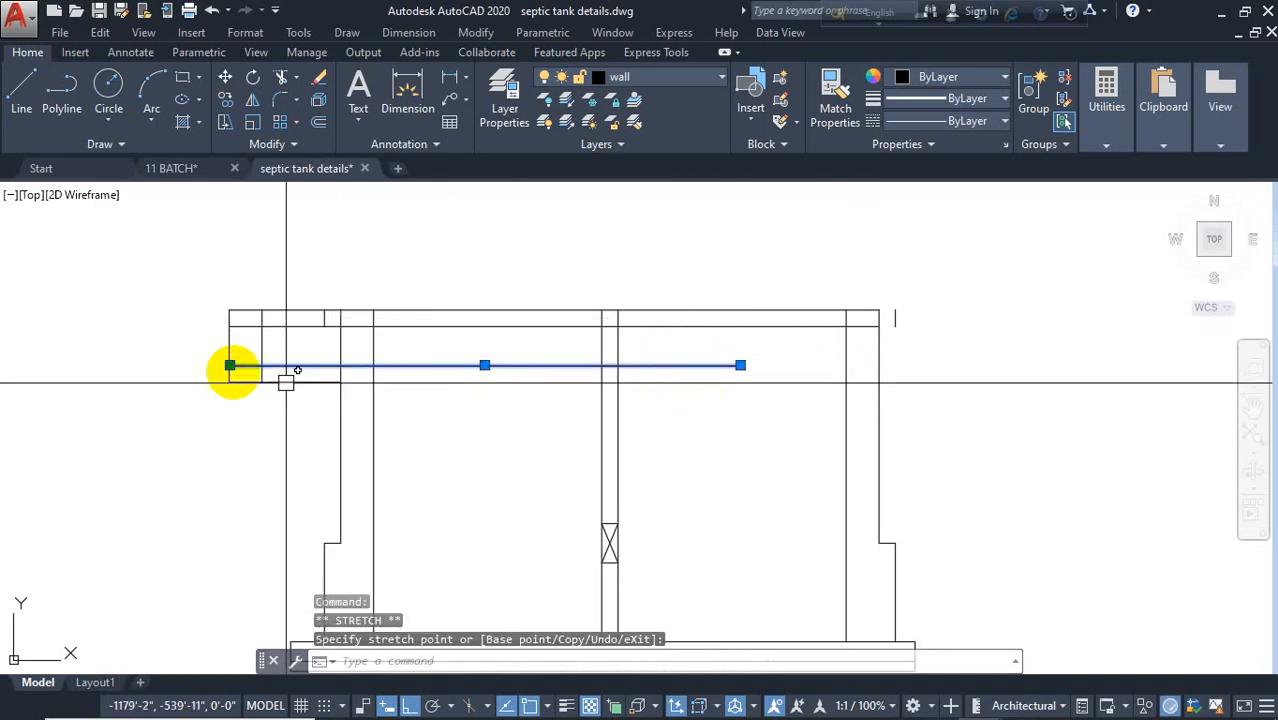
key("Escape")
key("Escape")
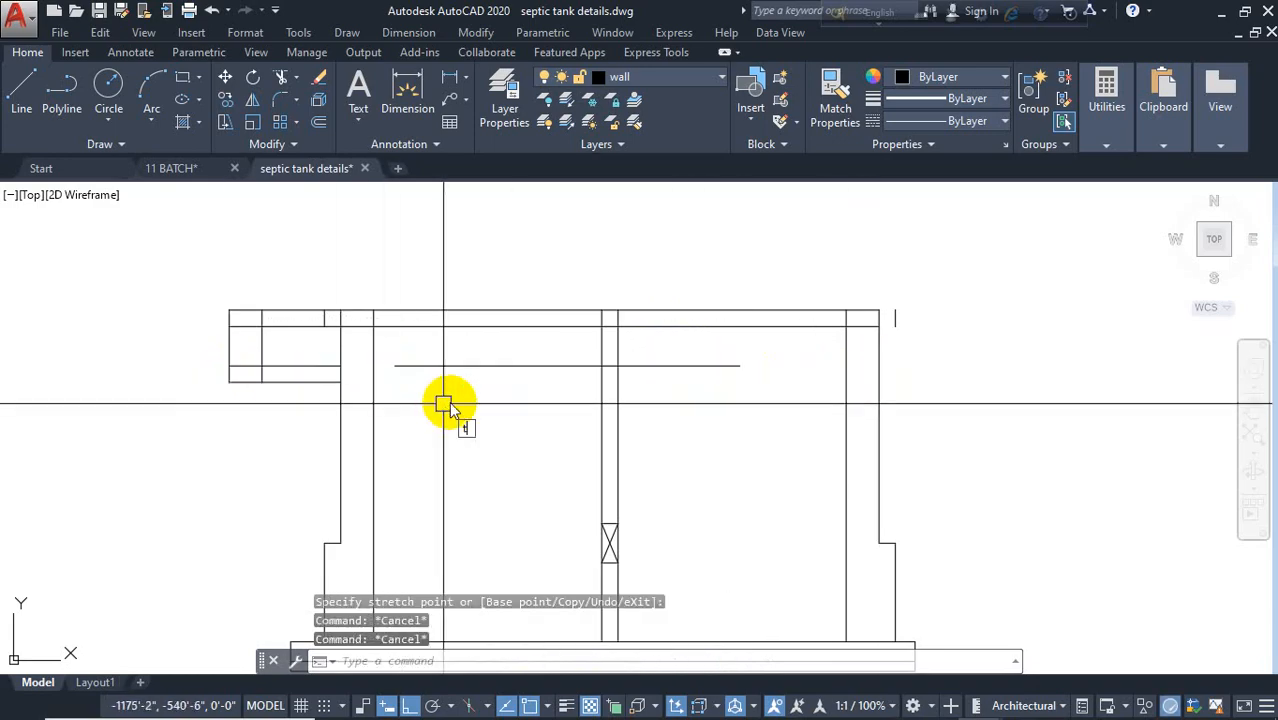
Step: Trim the offset line to the width of the partition wall and remove the partition lines inside the top slab
type("tr")
key("space")
key("space")
left_click(516, 365)
scroll(615, 326, "up", 3)
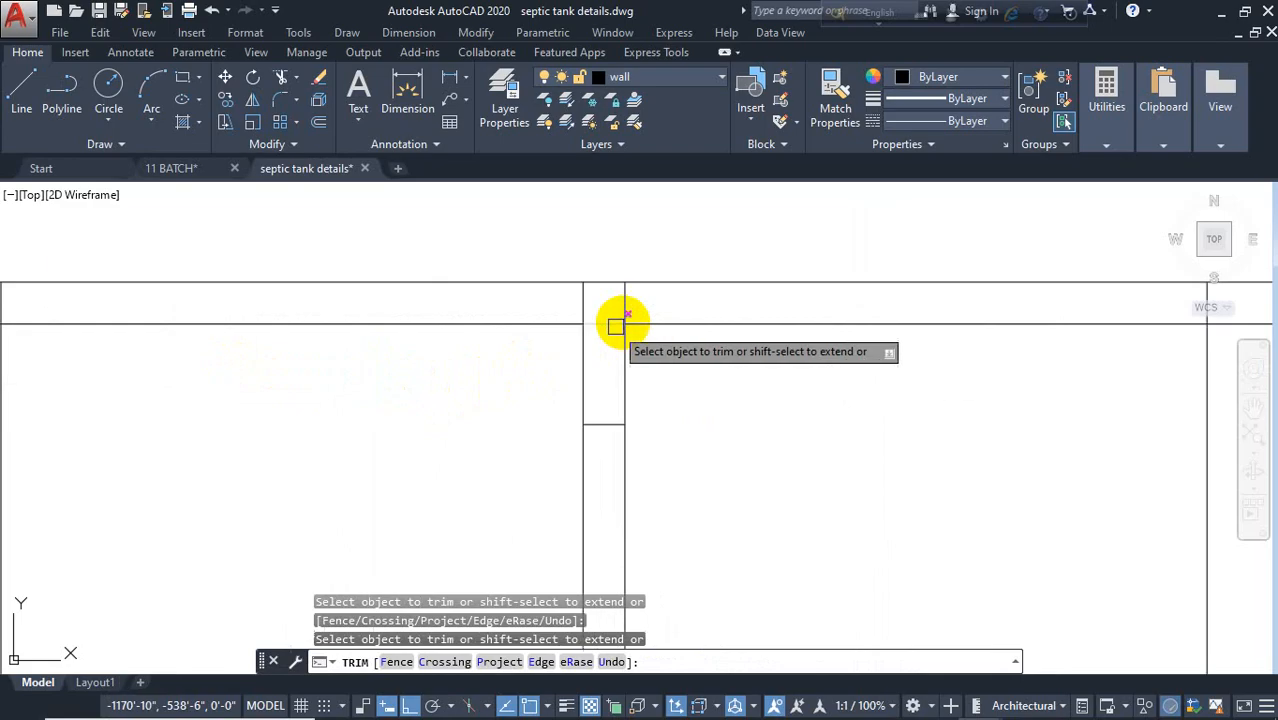
mouse_move(646, 300)
left_mouse_down()
mouse_move(593, 300)
mouse_move(613, 328)
left_mouse_up()
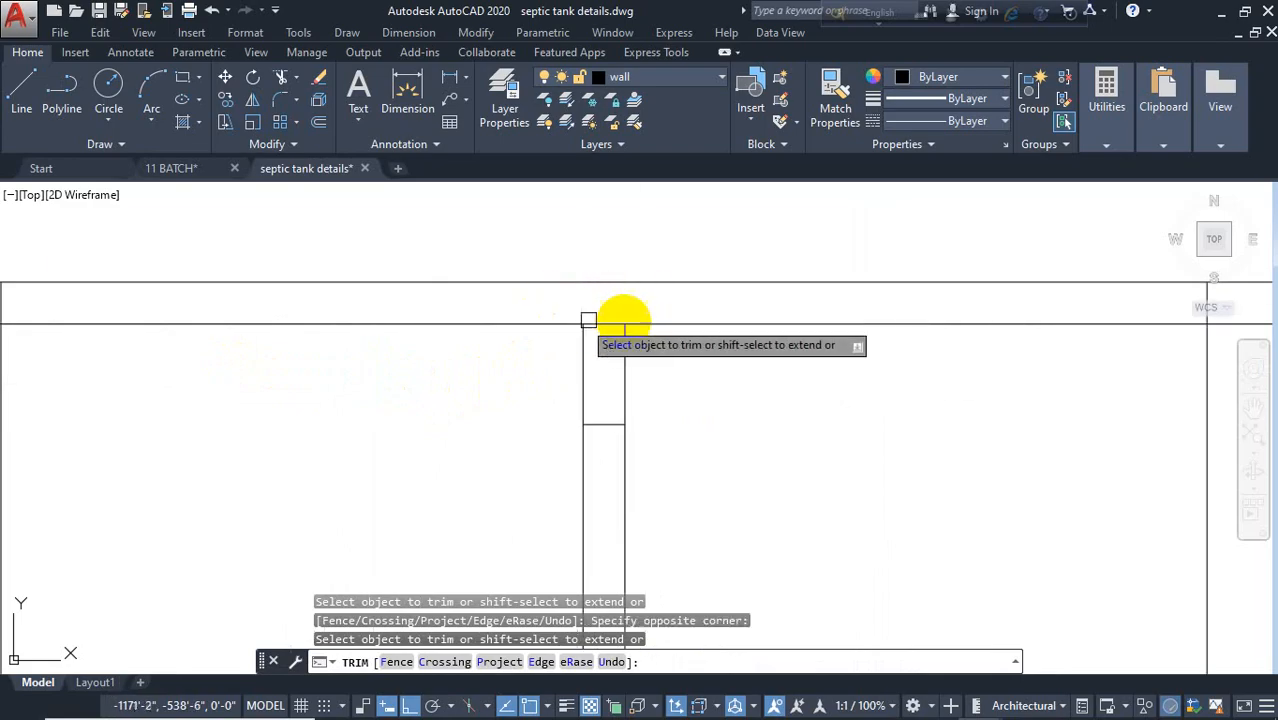
key("Escape")
key("Escape")
Step: Draw two crossing diagonals in the rectangle at the top of the partition wall to mark an opening
type("l")
key("space")
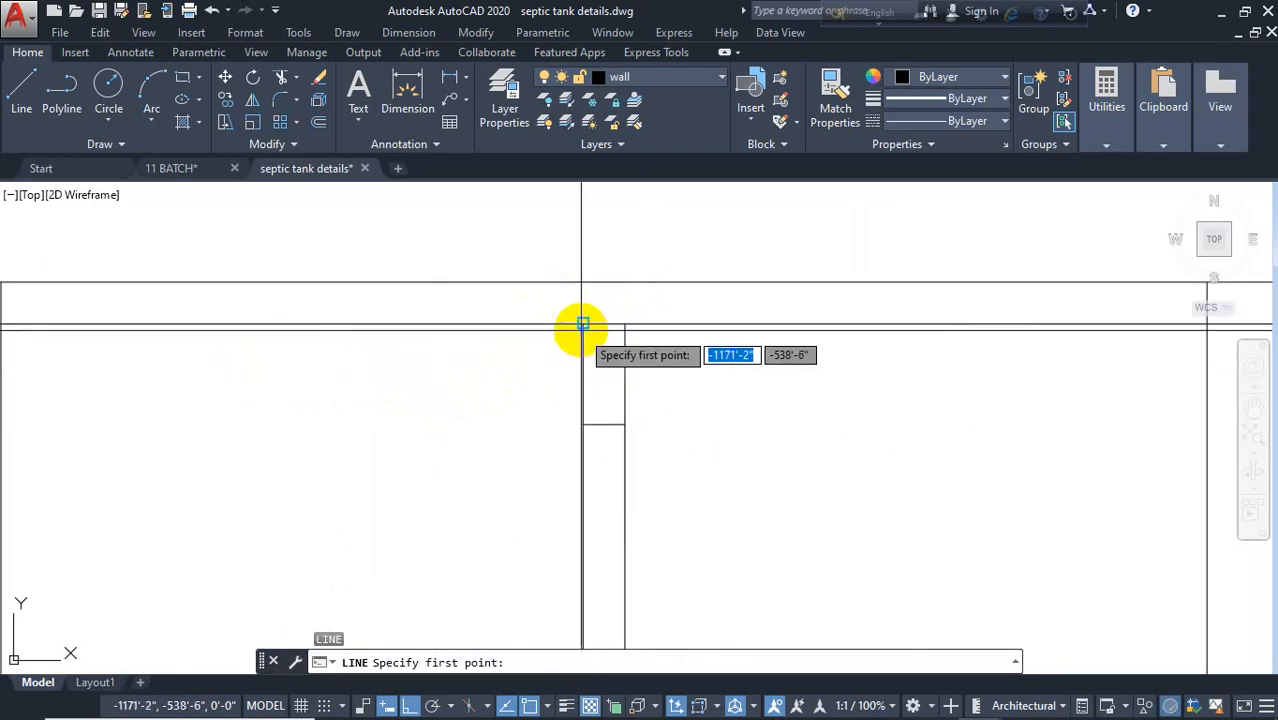
left_click(583, 325)
left_click(625, 418)
key("space")
key("space")
left_click(625, 323)
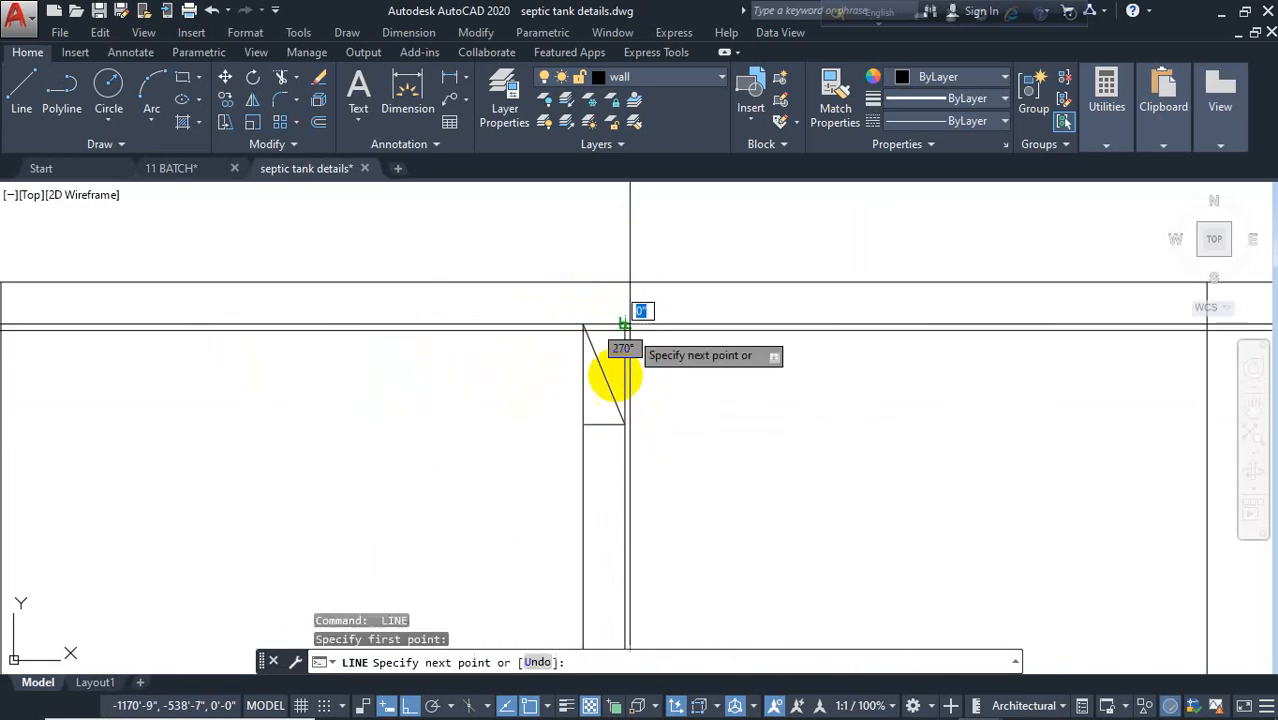
key("Escape")
Step: Delete the stray short vertical line beyond the right end of the top slab
scroll(587, 420, "down", 5)
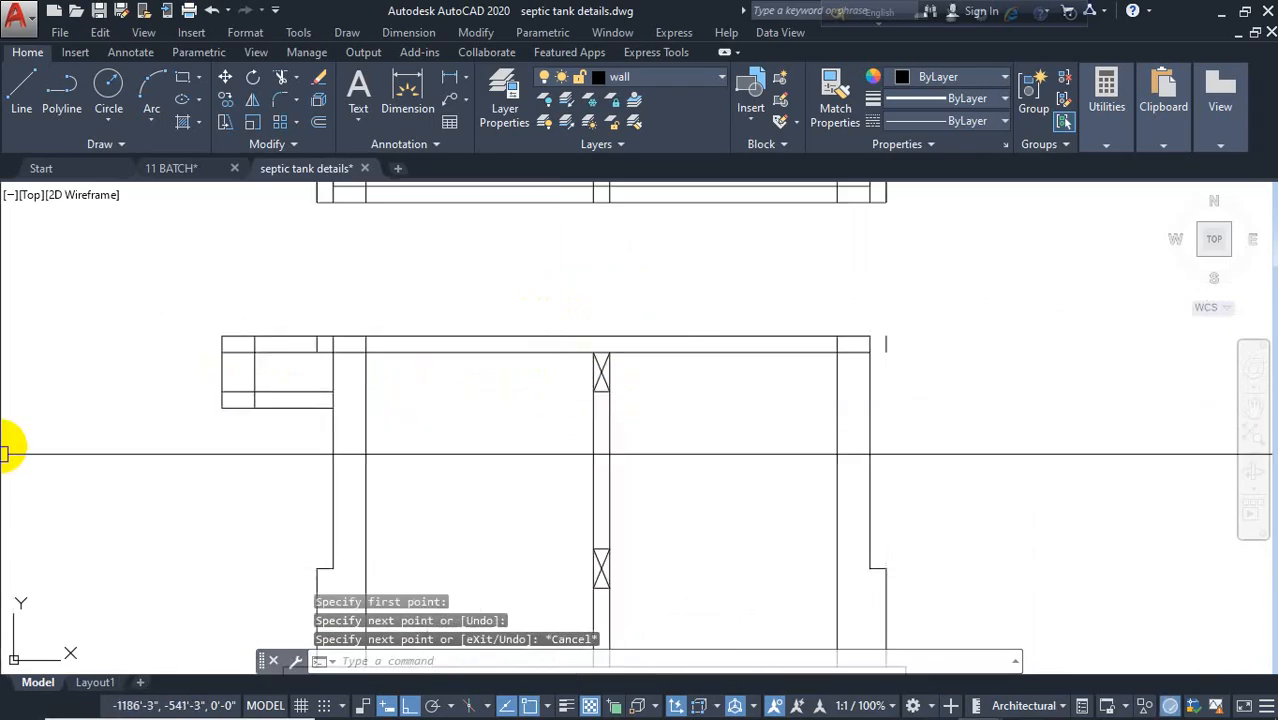
scroll(790, 430, "down", 2)
scroll(843, 368, "up", 2)
left_click(838, 353)
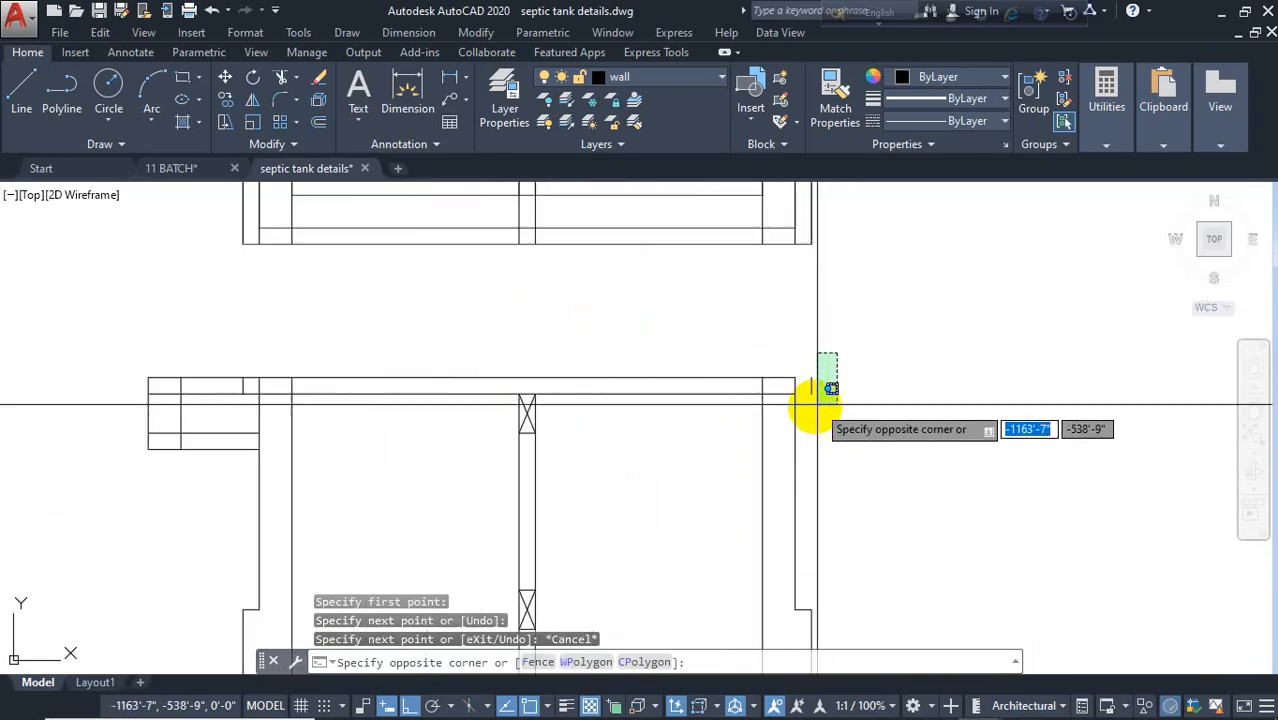
left_click(812, 414)
key("Delete")
scroll(800, 385, "down", 2)
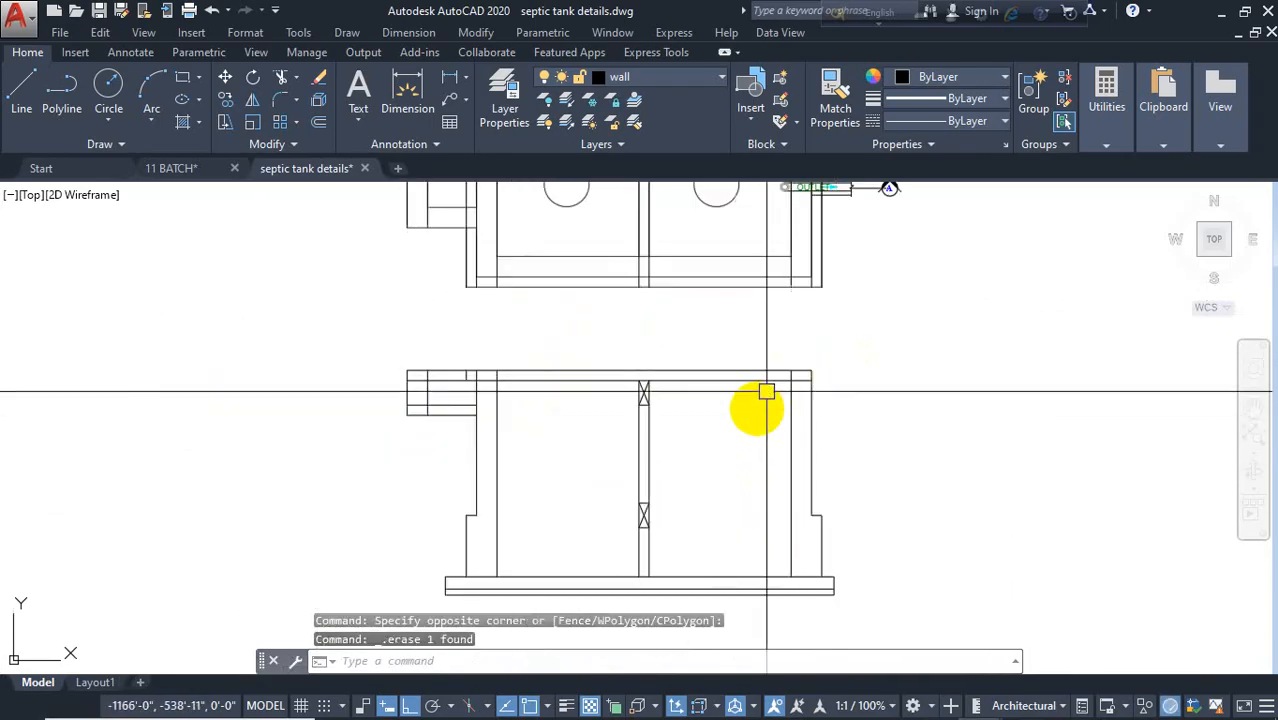
key("Escape")
key("Escape")
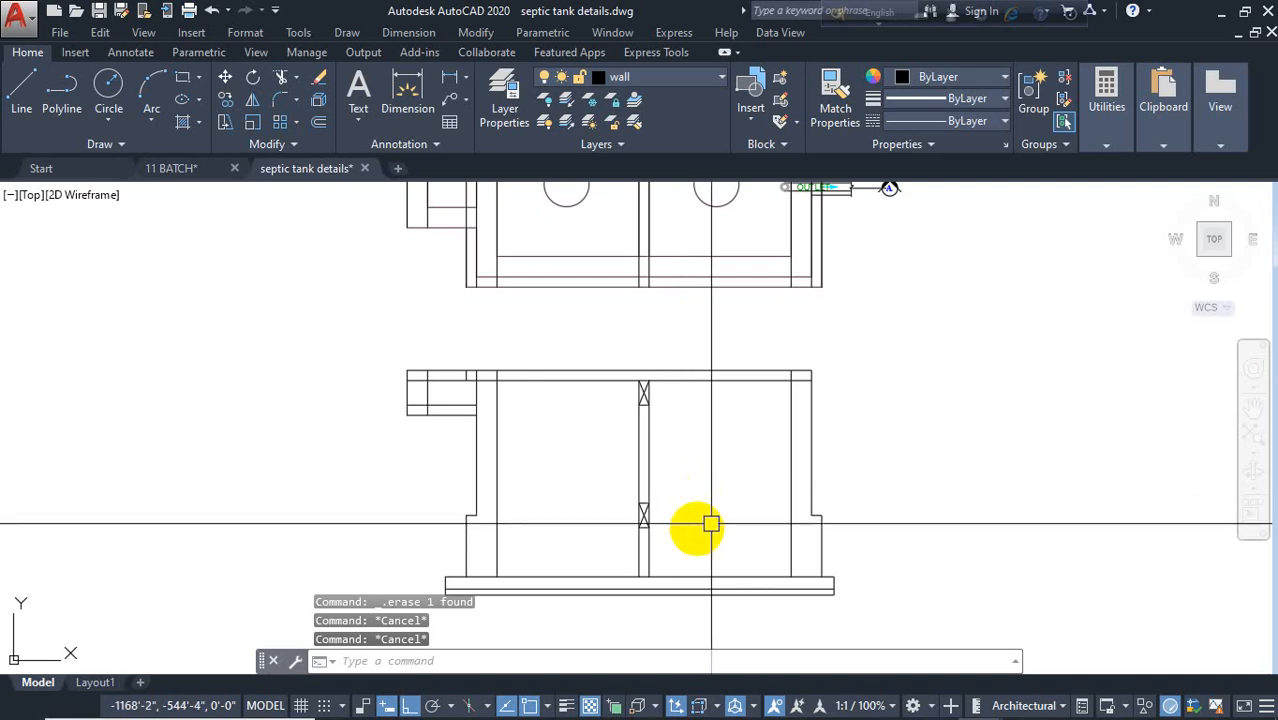
Step: Hatch the upper layer of the base slab with the AR-CONC pattern at scale 1
middle_click_drag(718, 486, 625, 477)
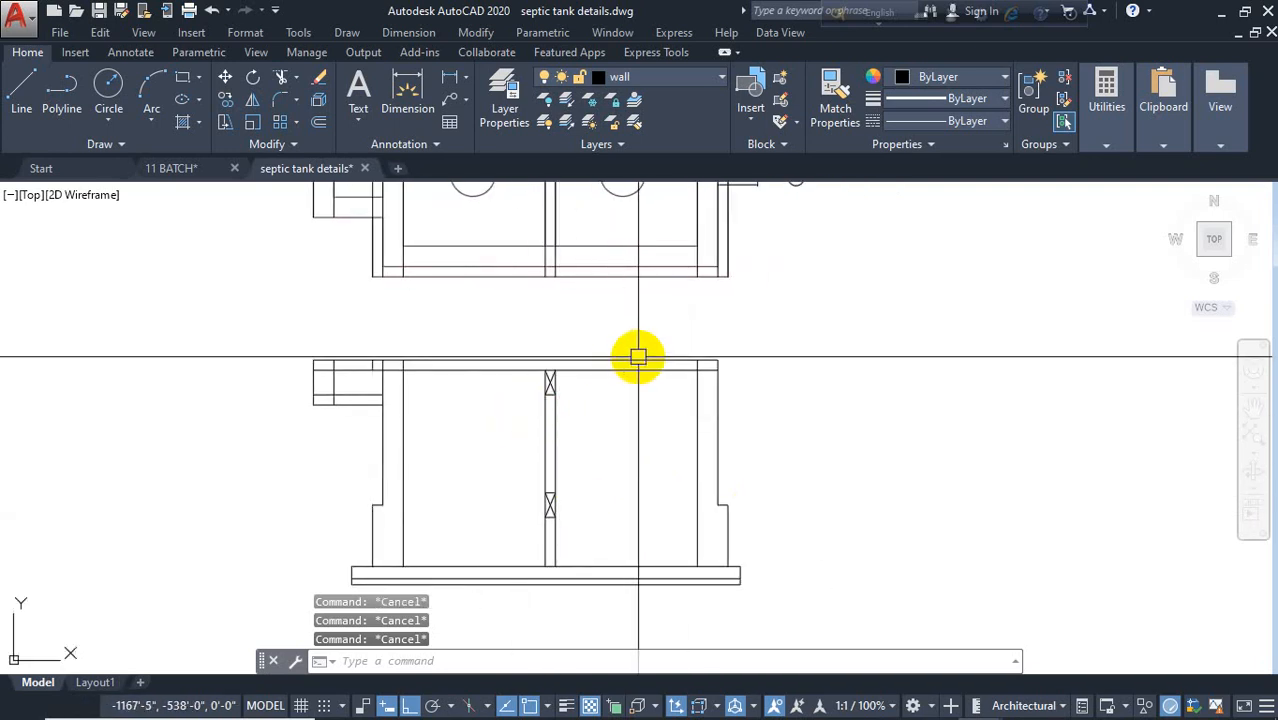
scroll(608, 374, "up", 2)
scroll(629, 380, "down", 2)
mouse_move(611, 496)
middle_mouse_down()
mouse_move(611, 508)
mouse_move(648, 434)
middle_mouse_up()
scroll(648, 497, "up", 2)
mouse_move(659, 508)
middle_mouse_down()
mouse_move(693, 548)
mouse_move(707, 542)
middle_mouse_up()
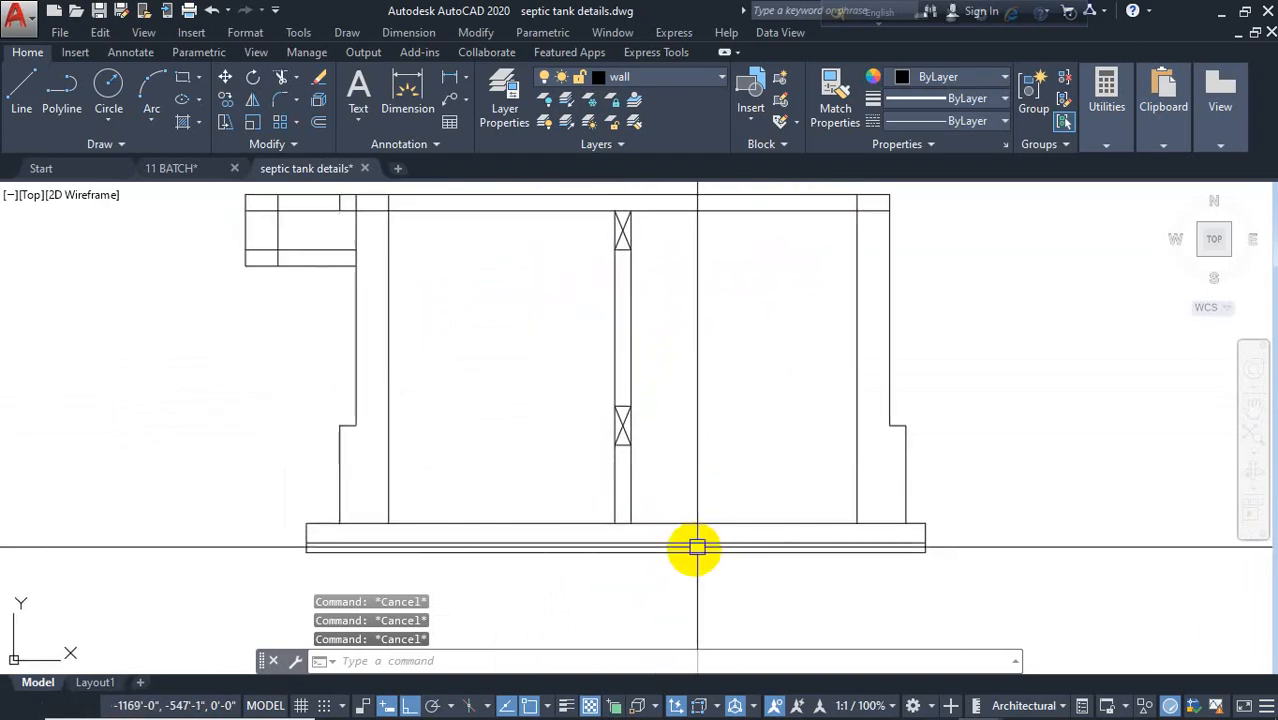
type("h")
key("Return")
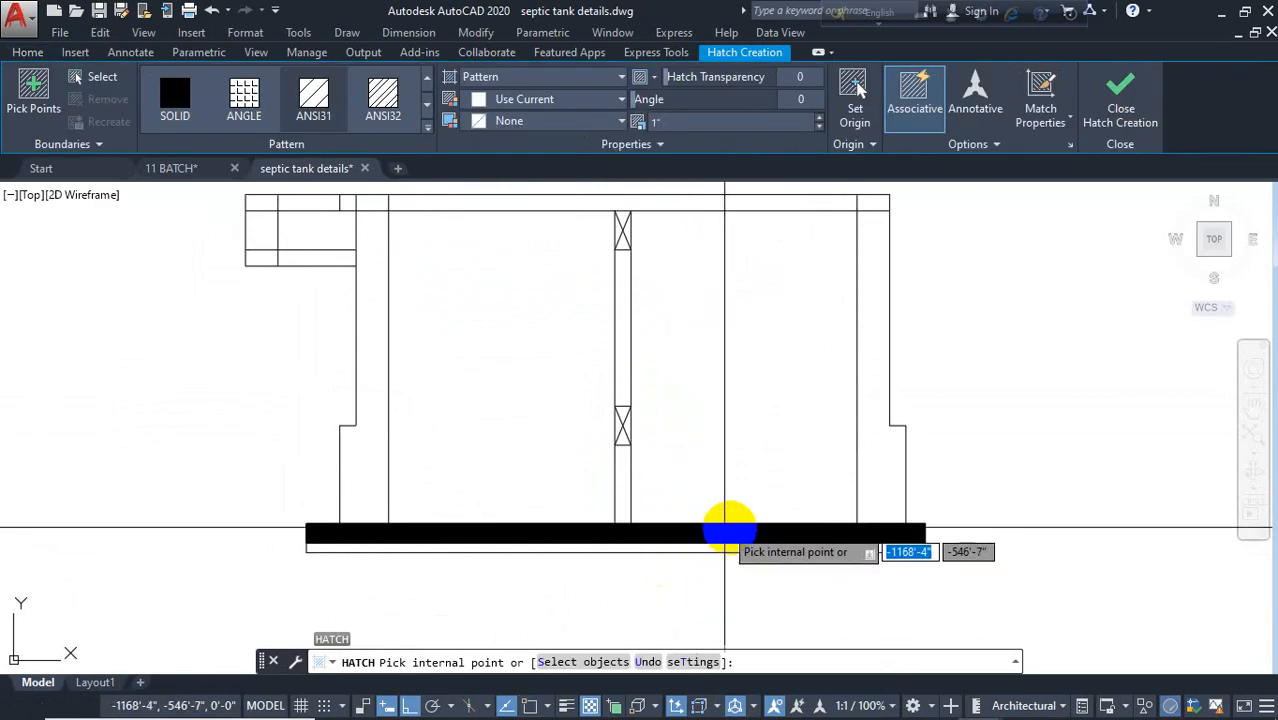
left_click(727, 527)
left_click(386, 98)
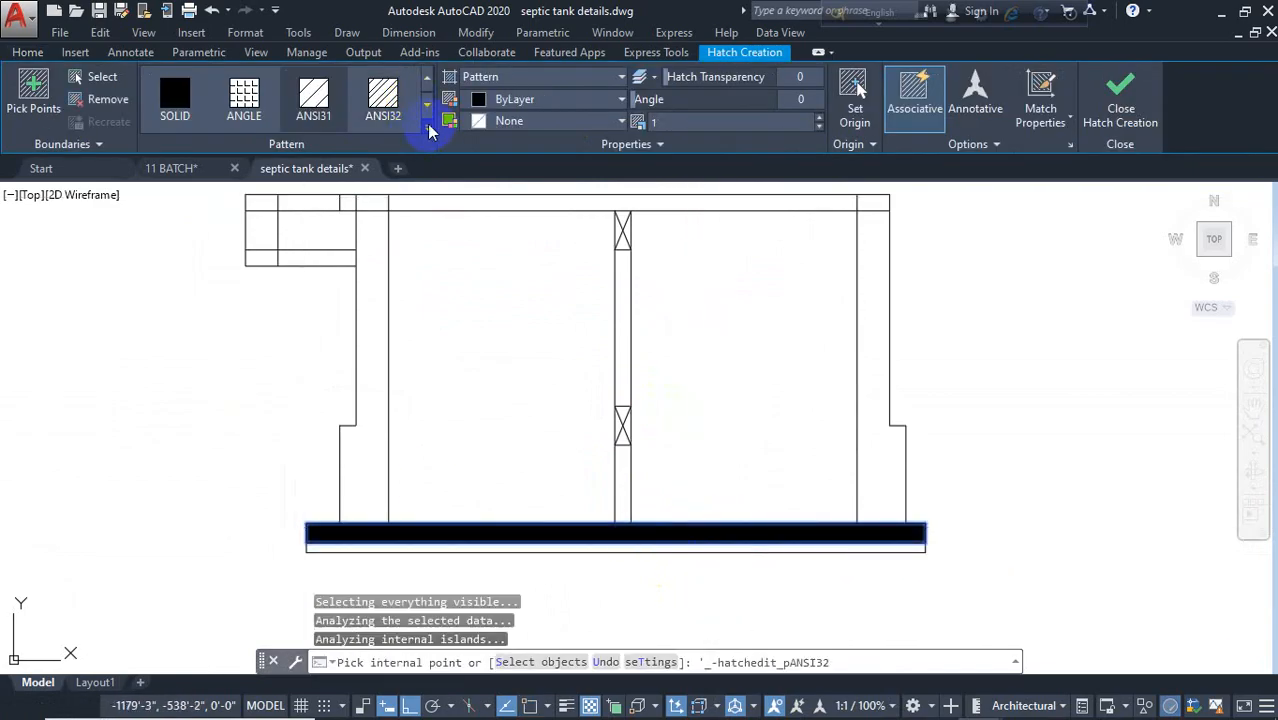
left_click(428, 130)
left_click(383, 295)
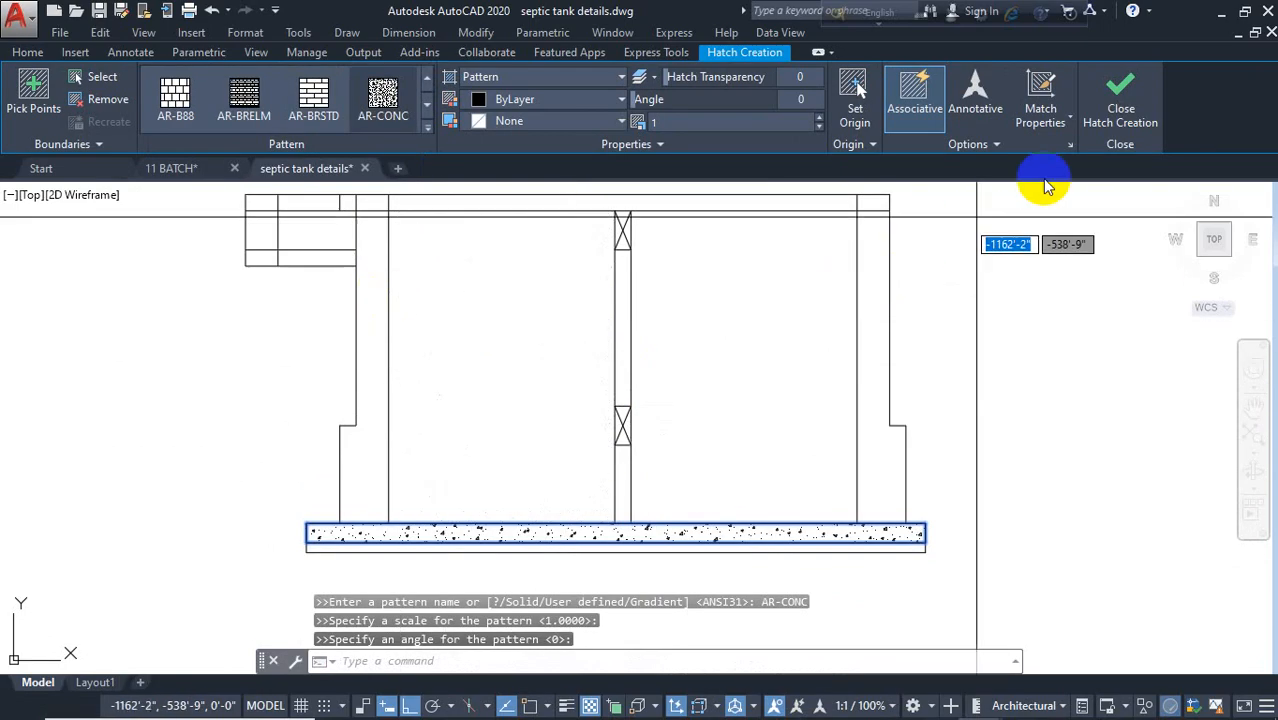
left_click(1118, 95)
Step: Hatch both outer walls, including their stepped footings, with the ANSI31 pattern at scale 22
key("Return")
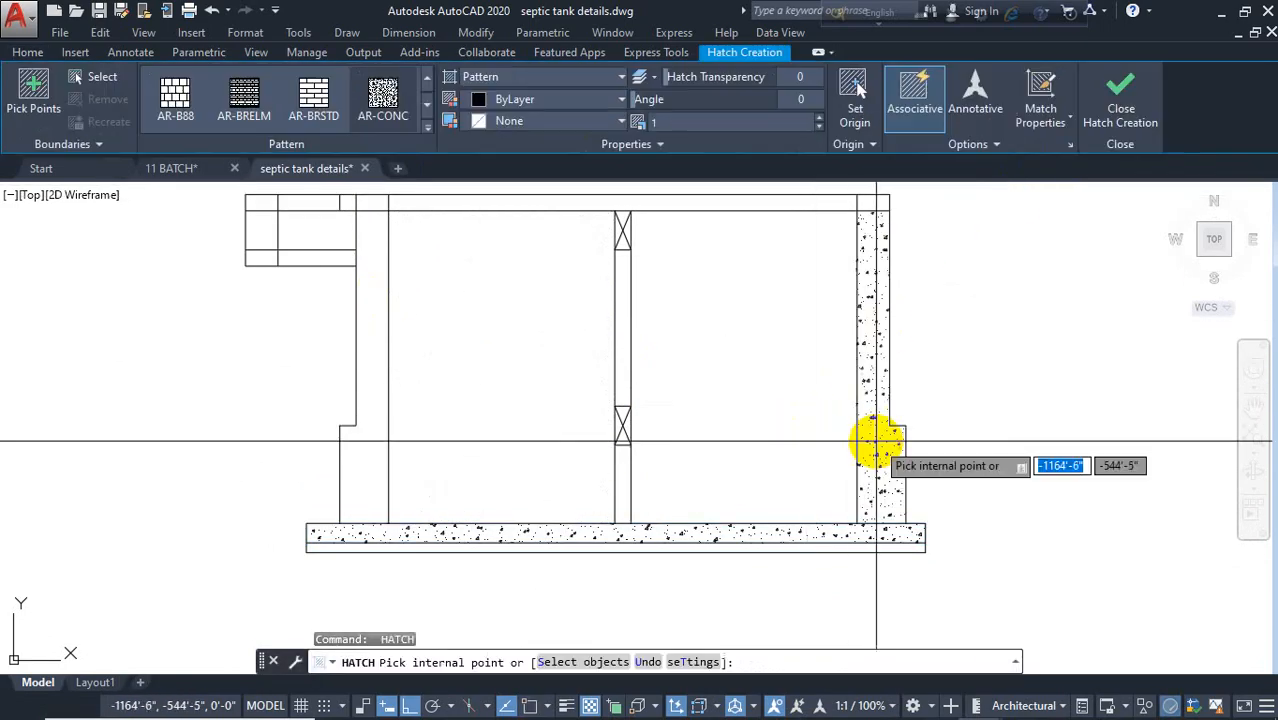
left_click(877, 441)
left_click(364, 436)
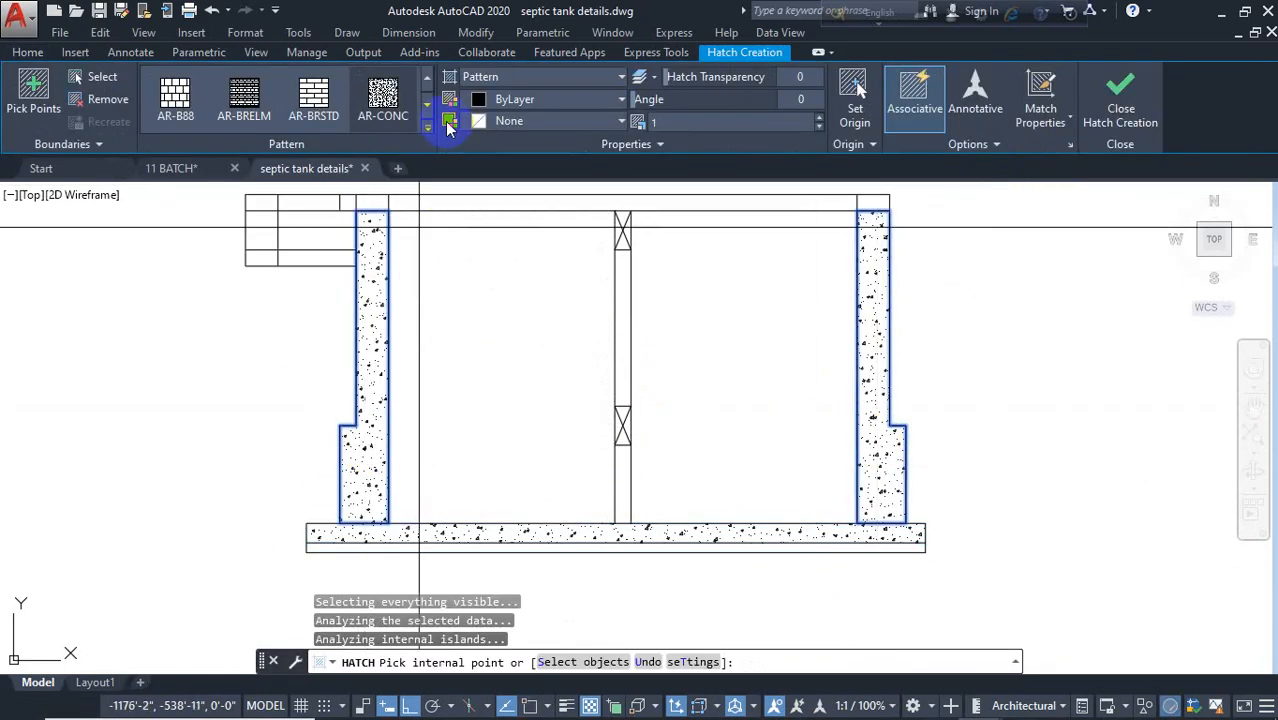
left_click(427, 128)
scroll(342, 208, "up", 3)
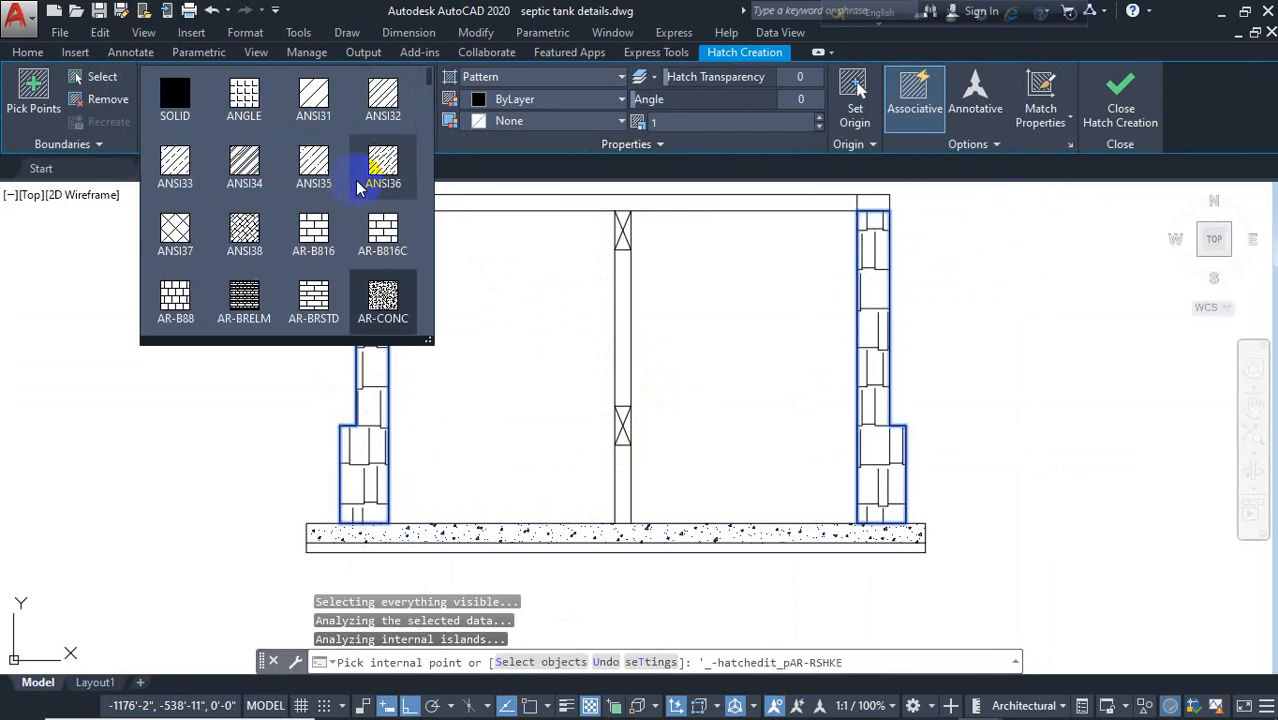
left_click(315, 96)
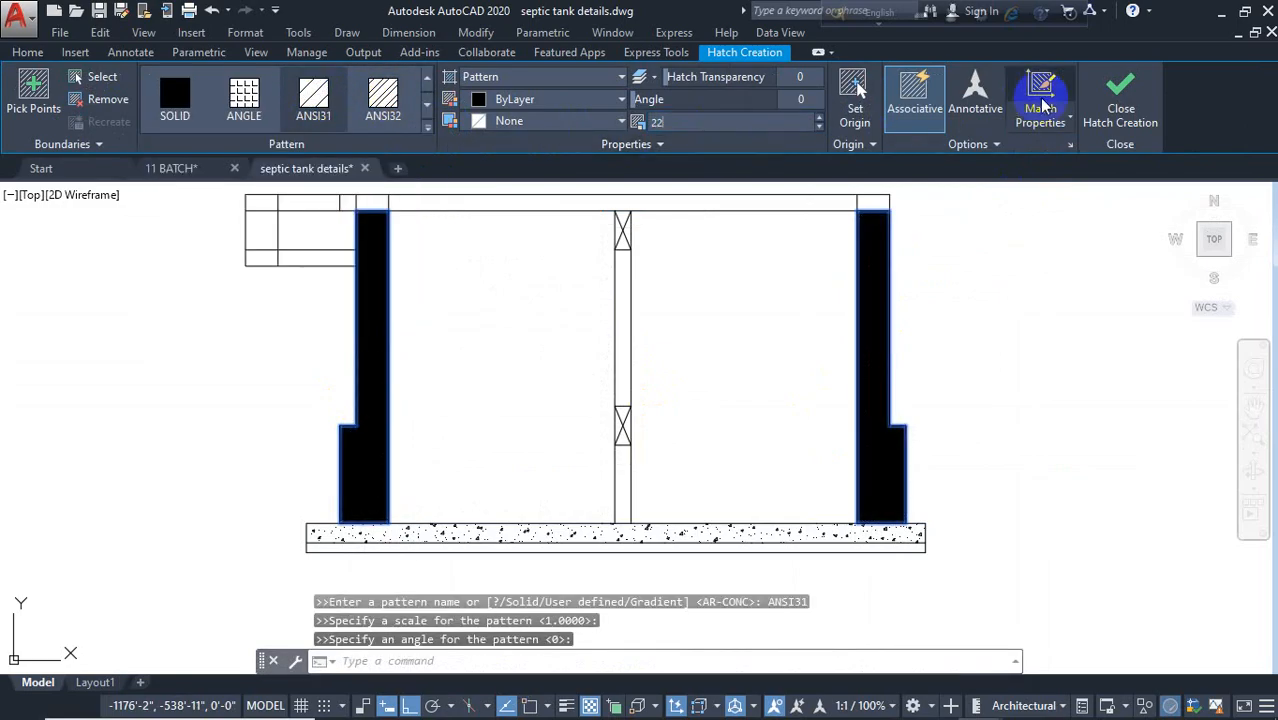
left_click(1121, 100)
Step: Examine the hatched section, from the top slab and partition wall to the base slab and left side chamber
scroll(571, 436, "down", 3)
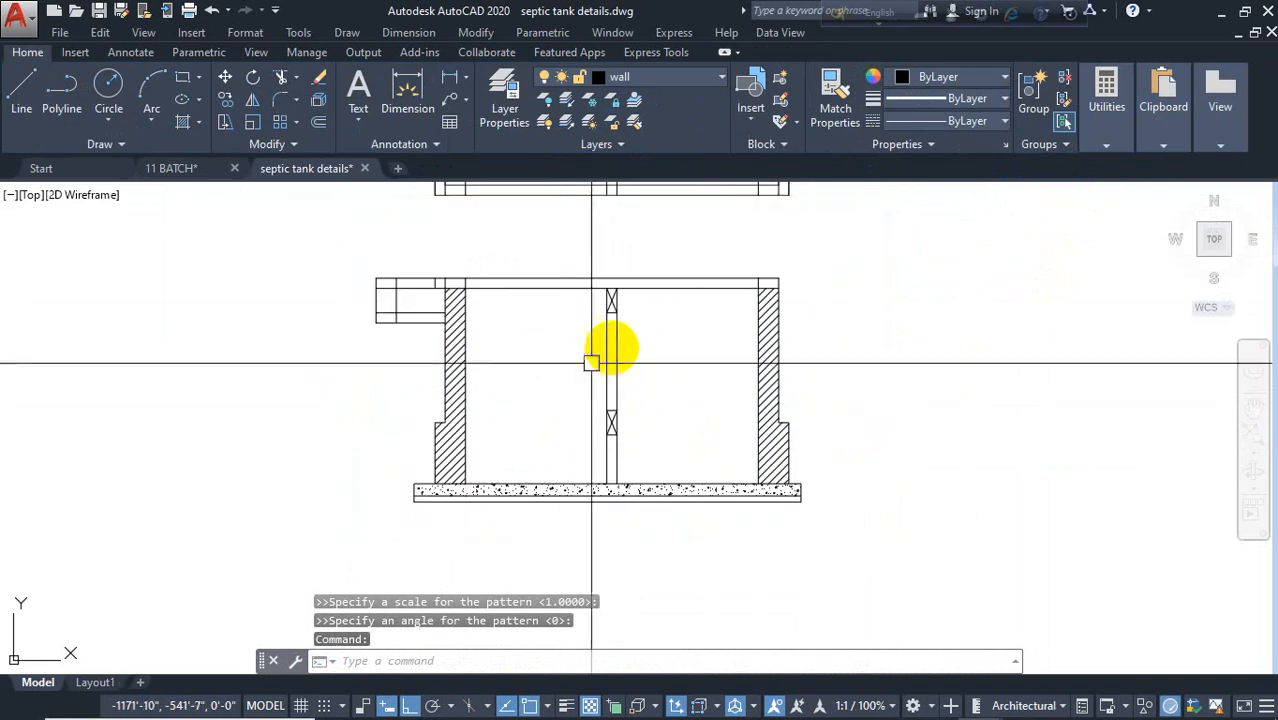
scroll(622, 362, "up", 4)
key("Escape")
key("Escape")
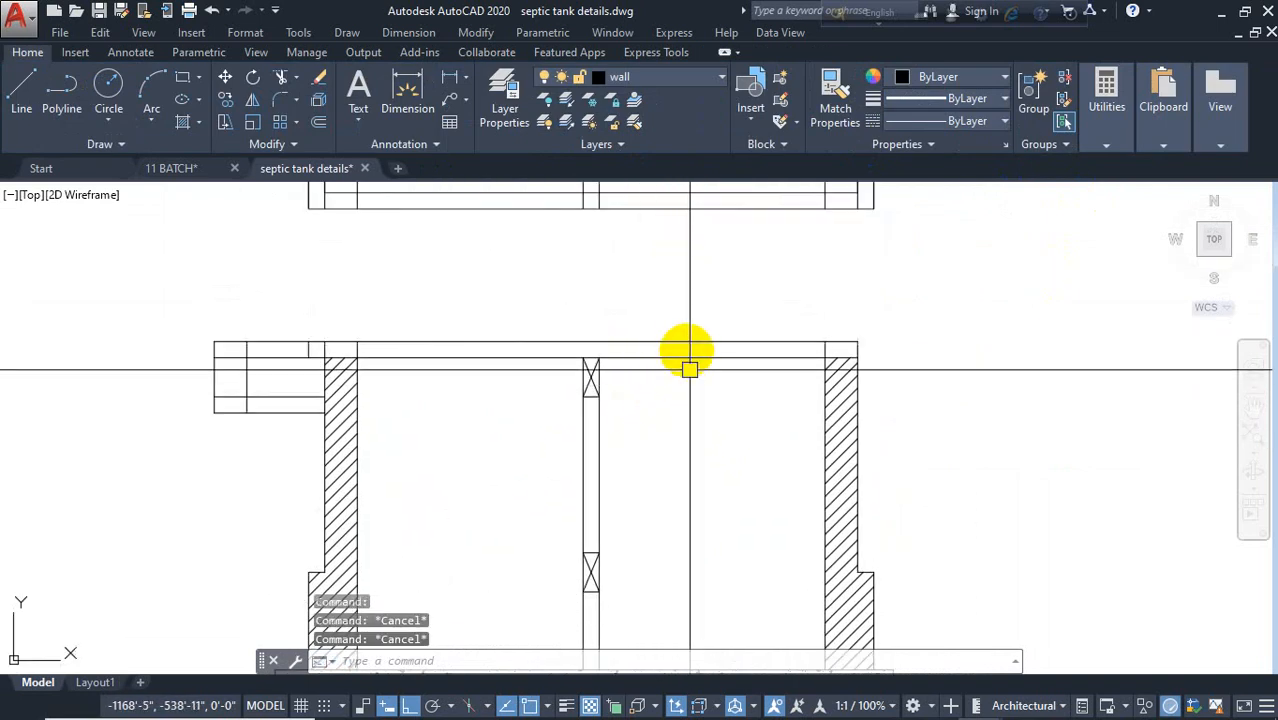
scroll(676, 391, "down", 3)
scroll(579, 394, "up", 2)
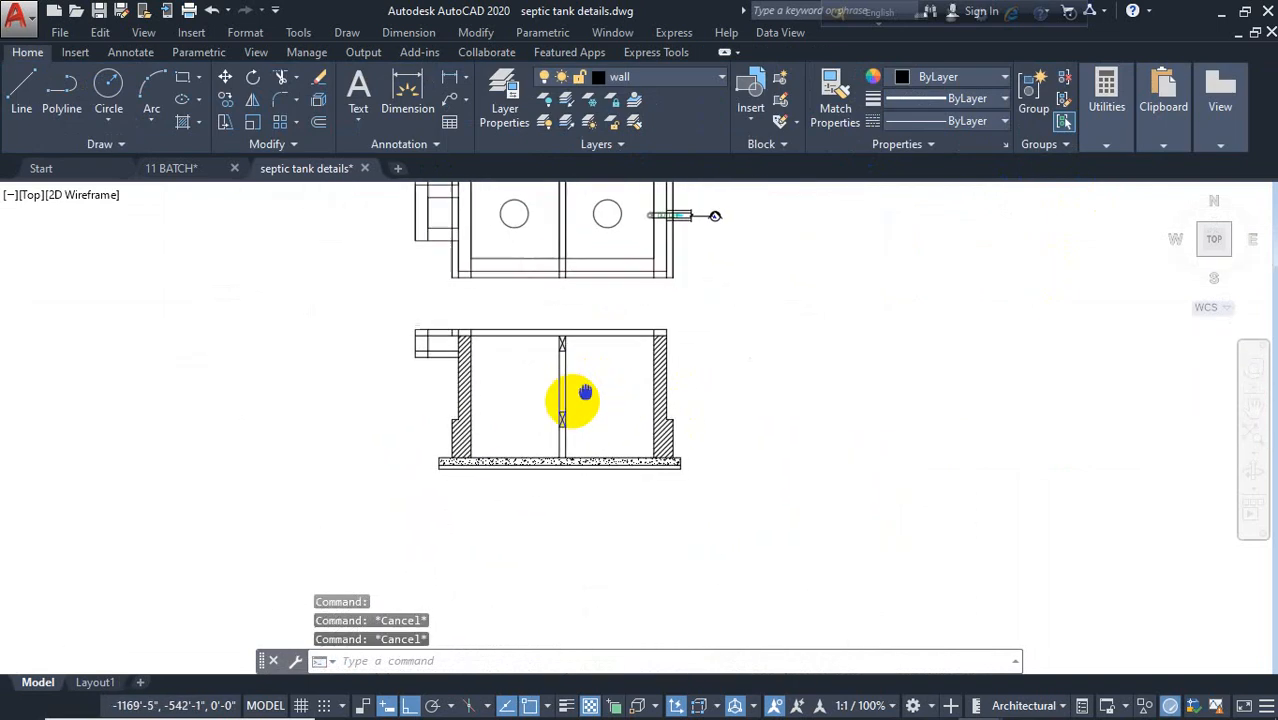
scroll(546, 470, "up", 2)
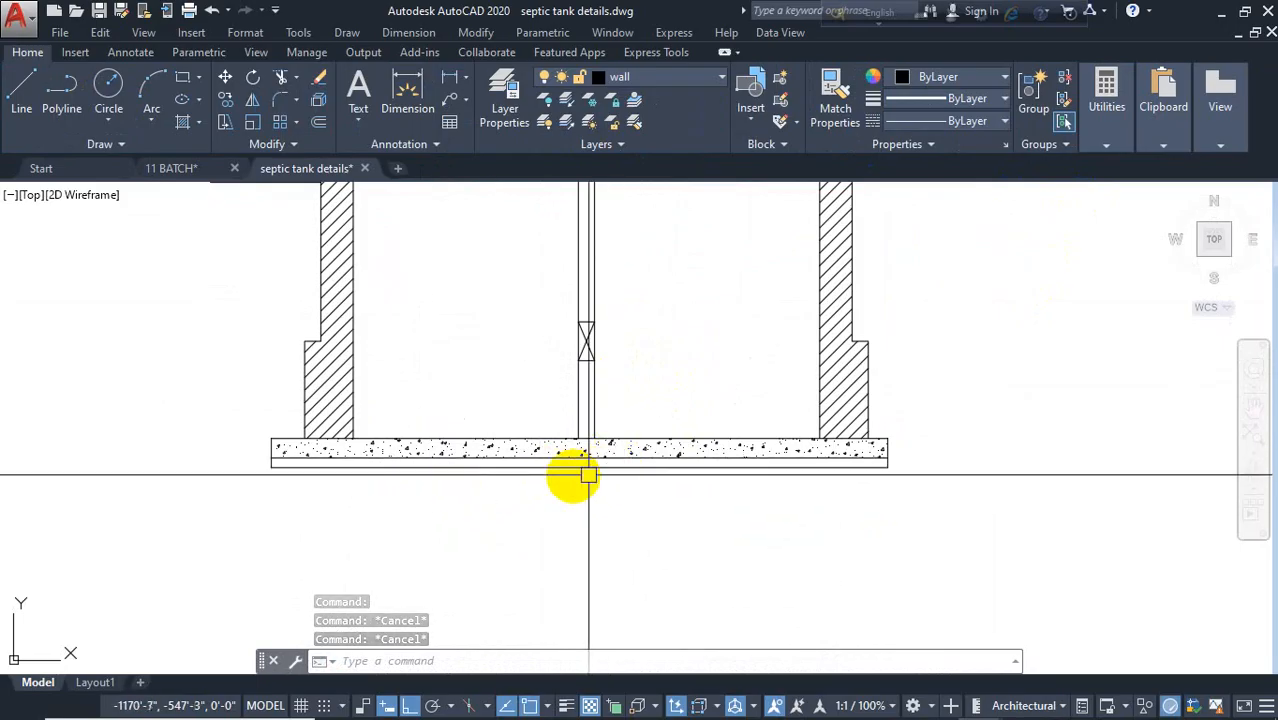
scroll(550, 444, "down", 2)
scroll(546, 448, "up", 1)
scroll(366, 333, "up", 3)
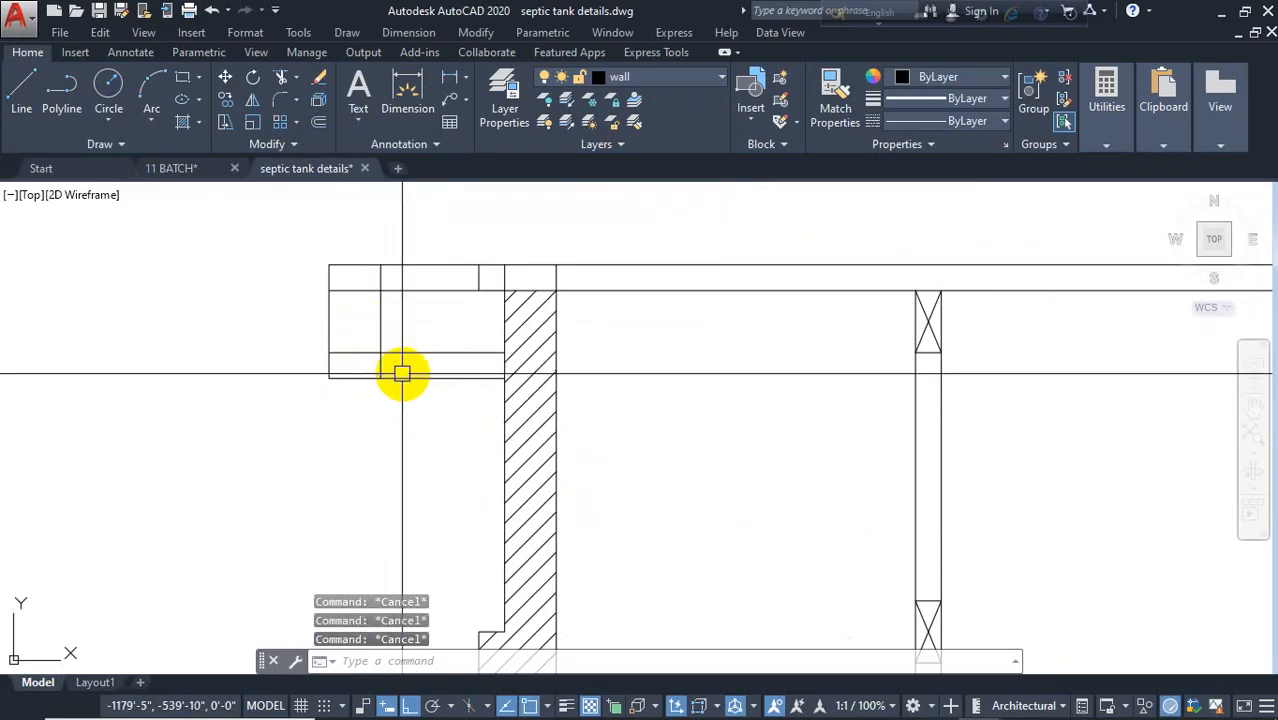
key("l")
key("Return")
left_click(505, 351)
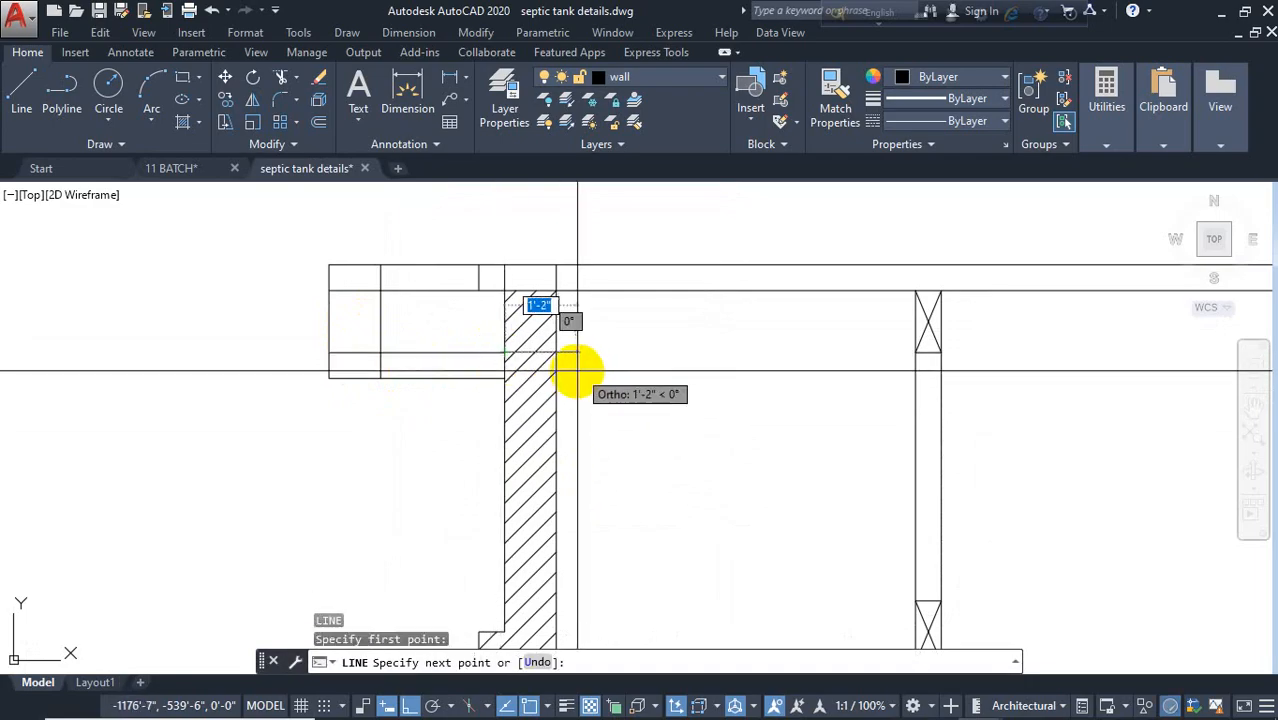
key("Escape")
Step: Stretch the bottom of the left side chamber downward by about 1'-8" to deepen it
left_click(630, 329)
left_click(274, 422)
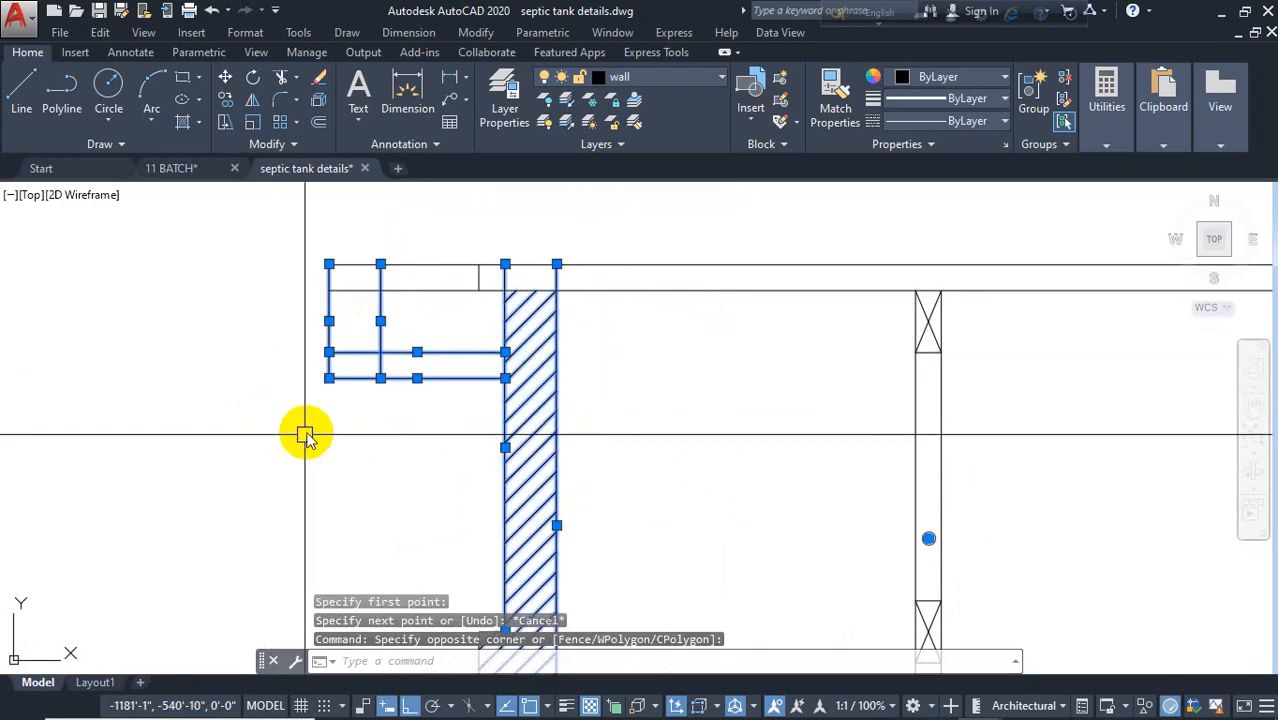
key("s")
key("Return")
left_click(265, 353)
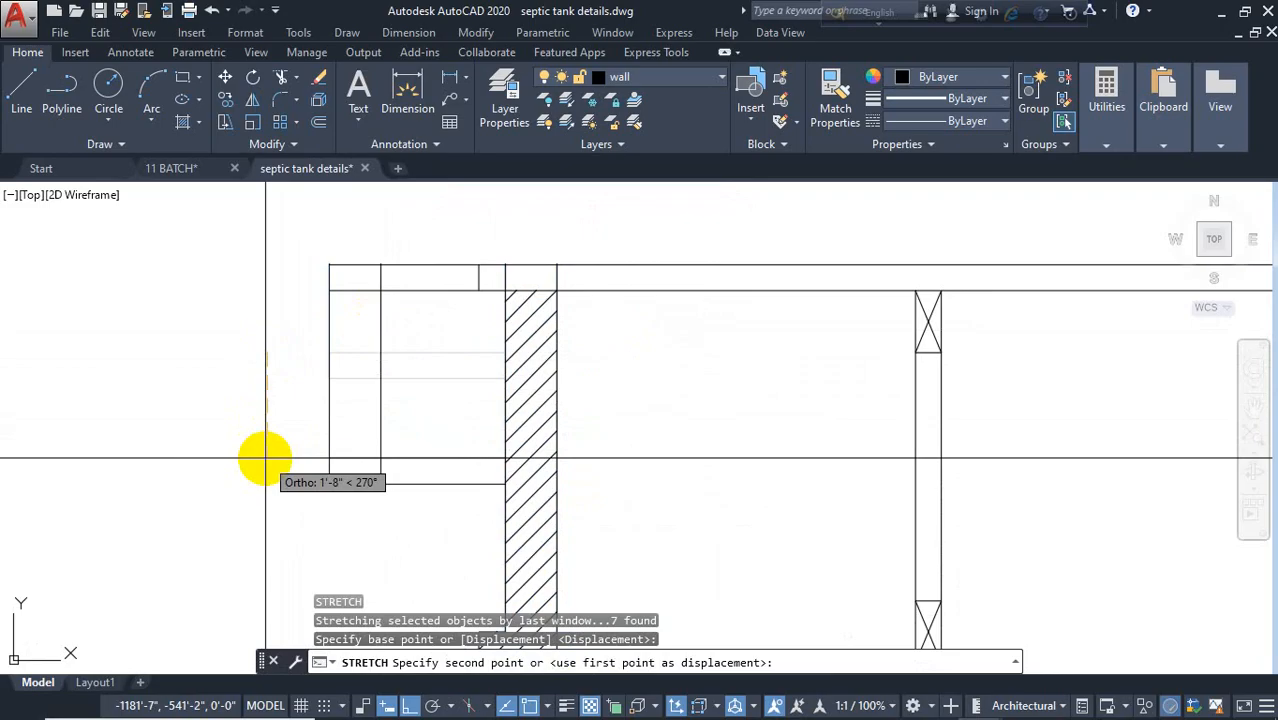
left_click(265, 458)
mouse_move(380, 472)
middle_mouse_down()
mouse_move(312, 340)
mouse_move(391, 449)
middle_mouse_up()
key("Escape")
key("Escape")
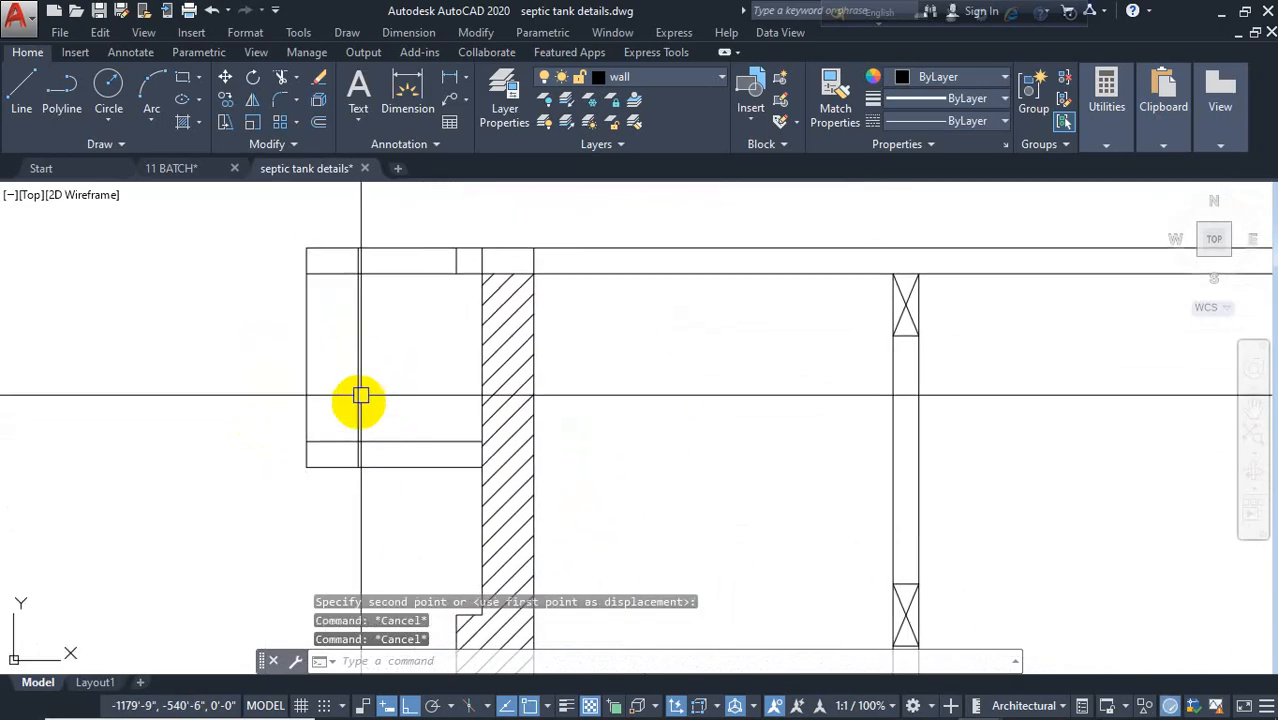
Step: Examine the side chamber, inlet pipe and sloped floor in the reference section drawing
key("l")
key("Return")
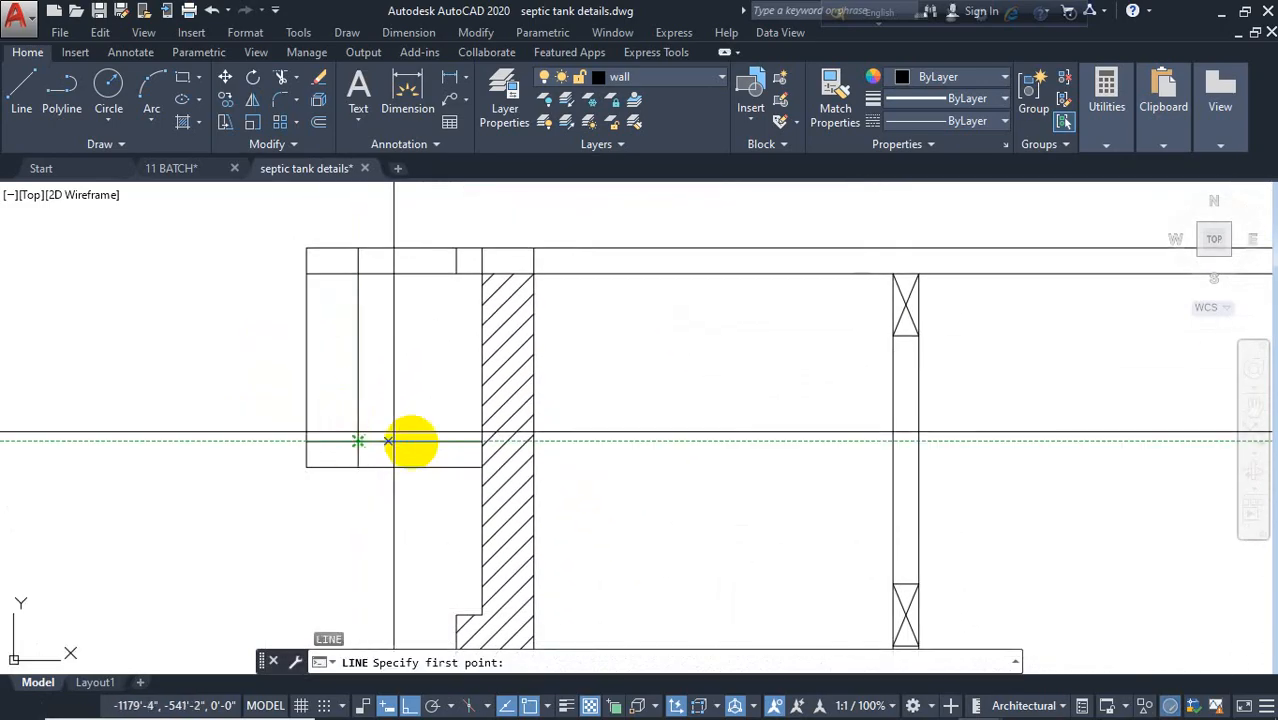
scroll(388, 441, "down", 8)
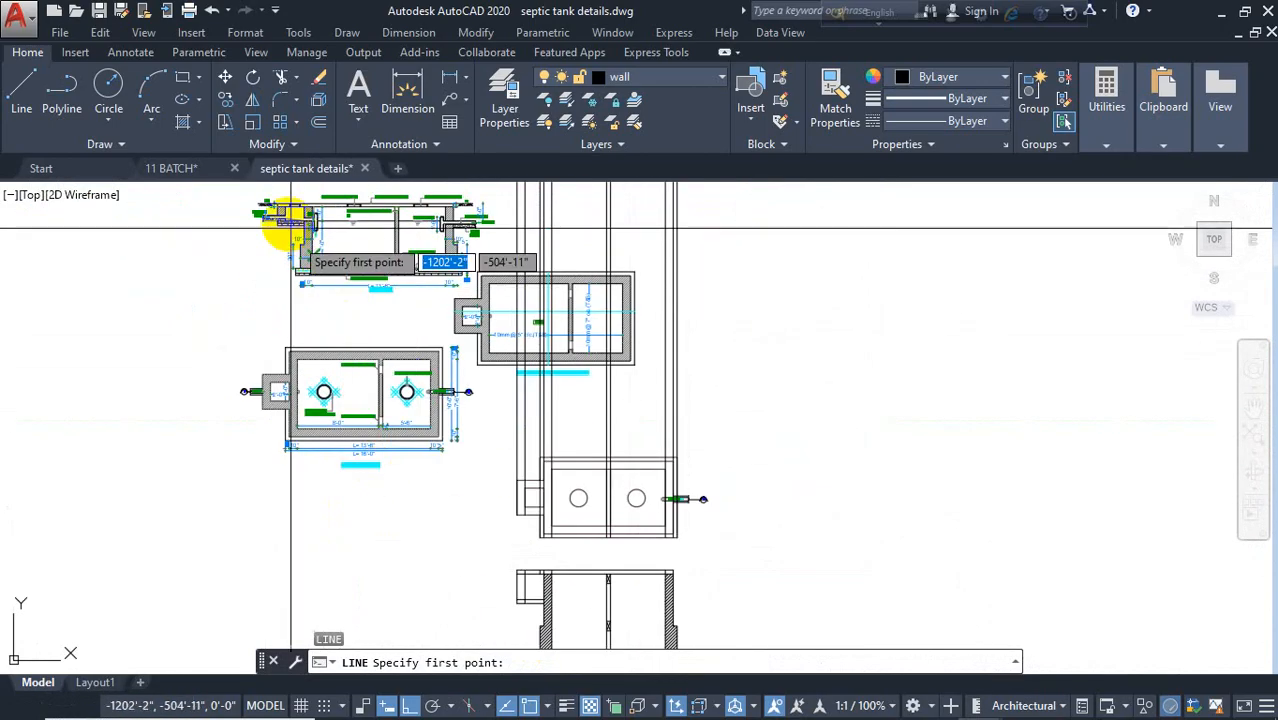
scroll(288, 228, "up", 8)
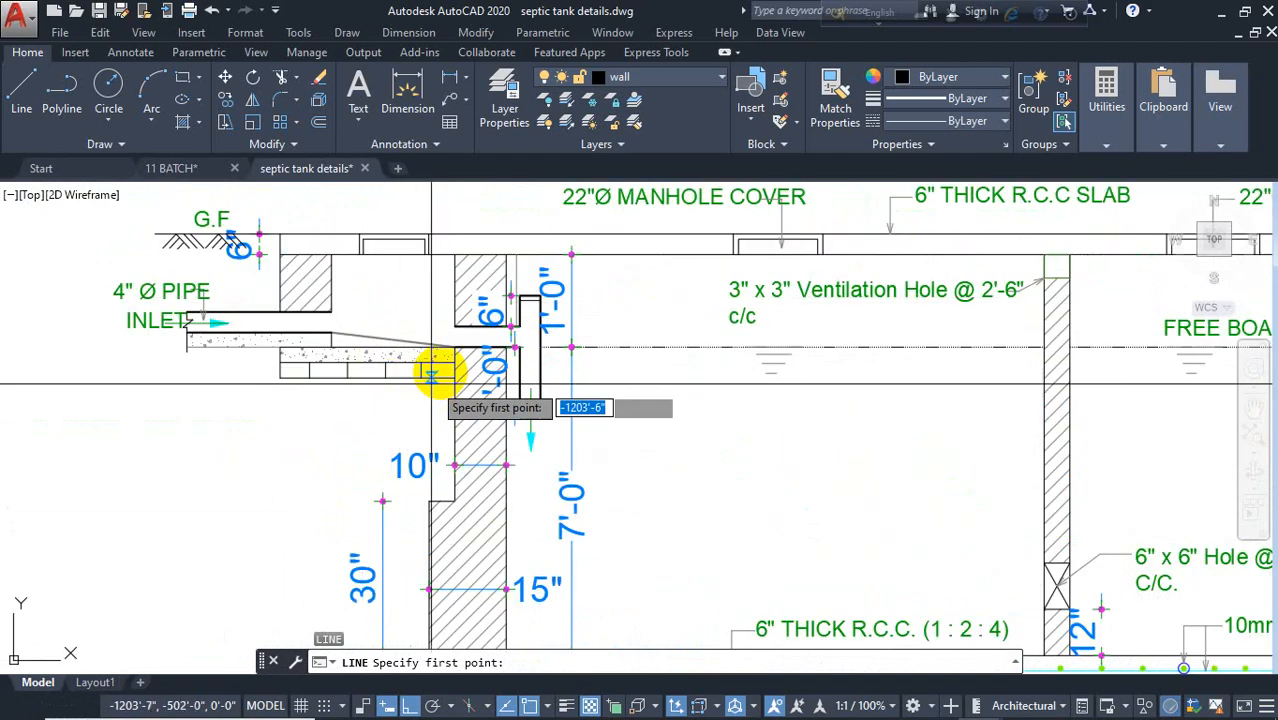
scroll(191, 285, "down", 4)
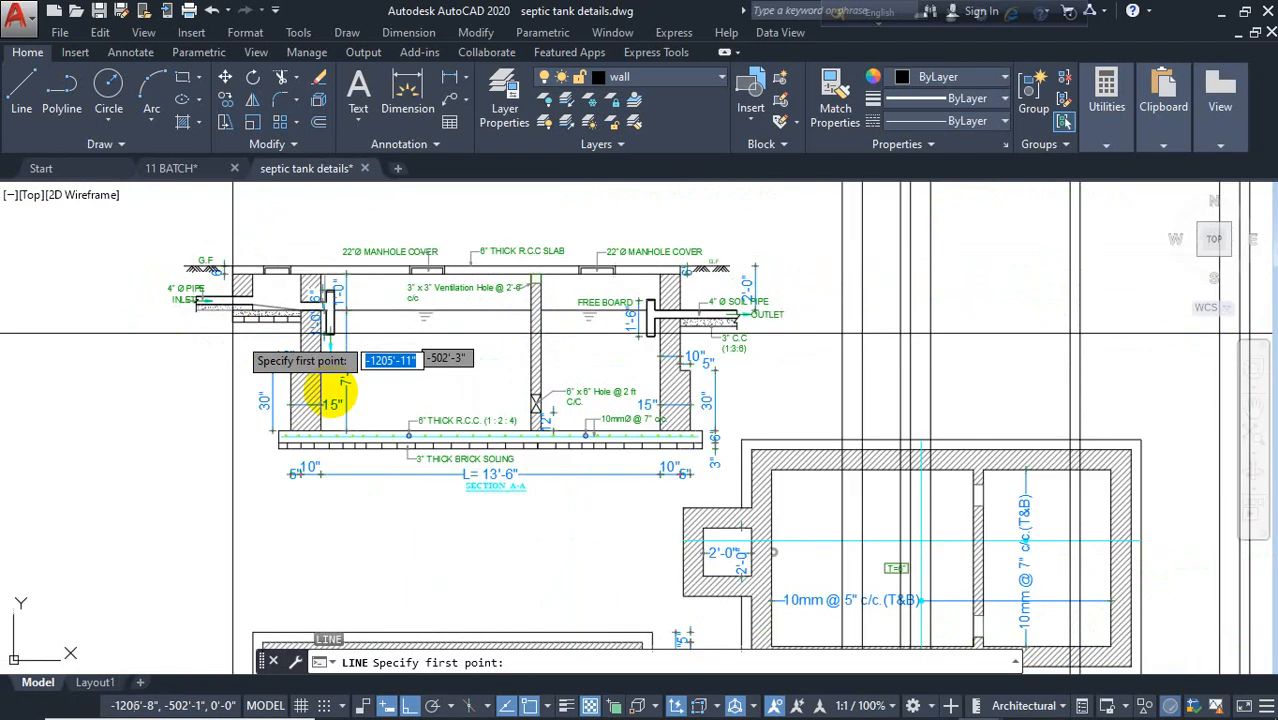
key("Escape")
middle_click_drag(454, 554, 338, 246)
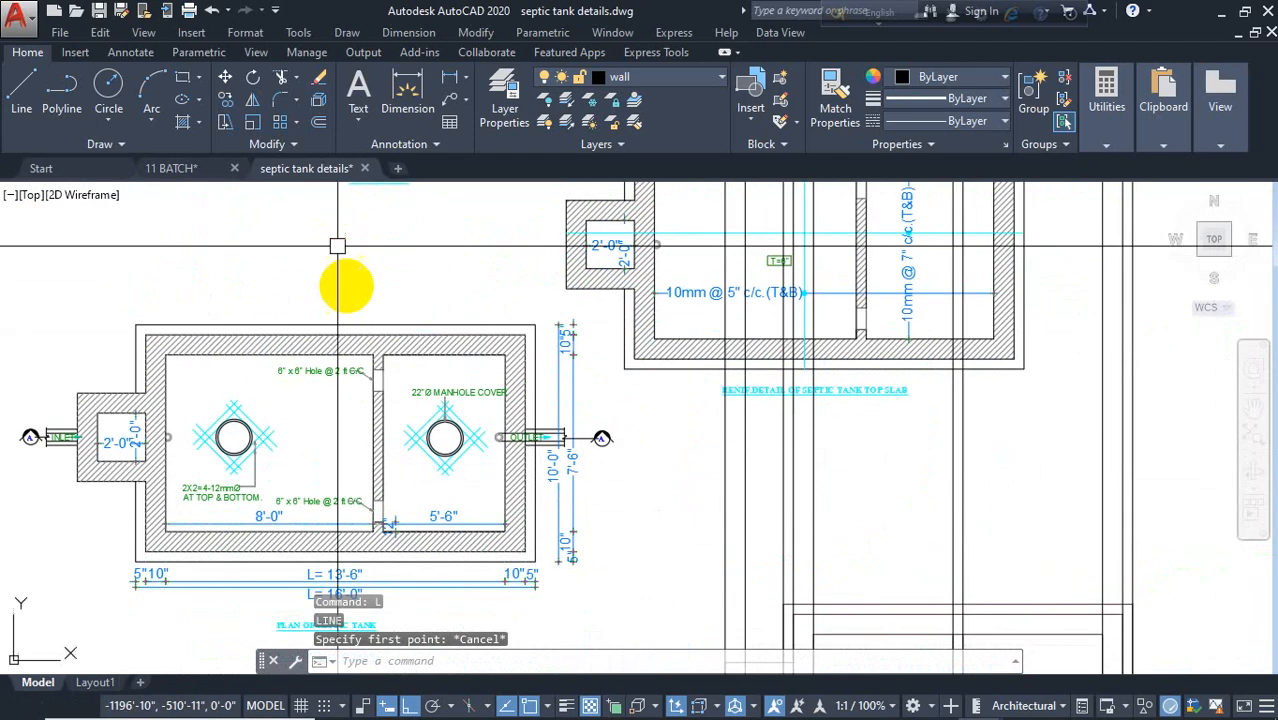
scroll(345, 282, "down", 2)
middle_click_drag(362, 459, 322, 252)
scroll(562, 510, "up", 4)
key("Escape")
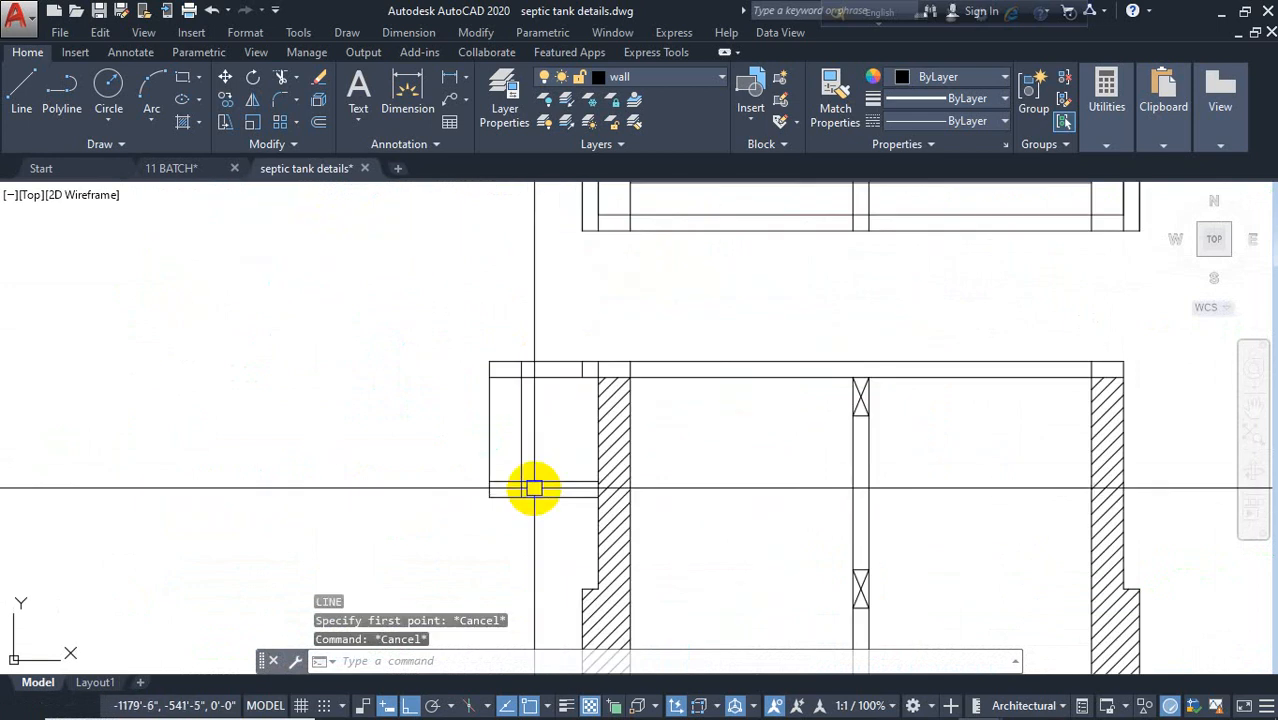
key("Escape")
Step: Offset the top line of the side chamber's floor slab 3" upward
type("o")
key("Return")
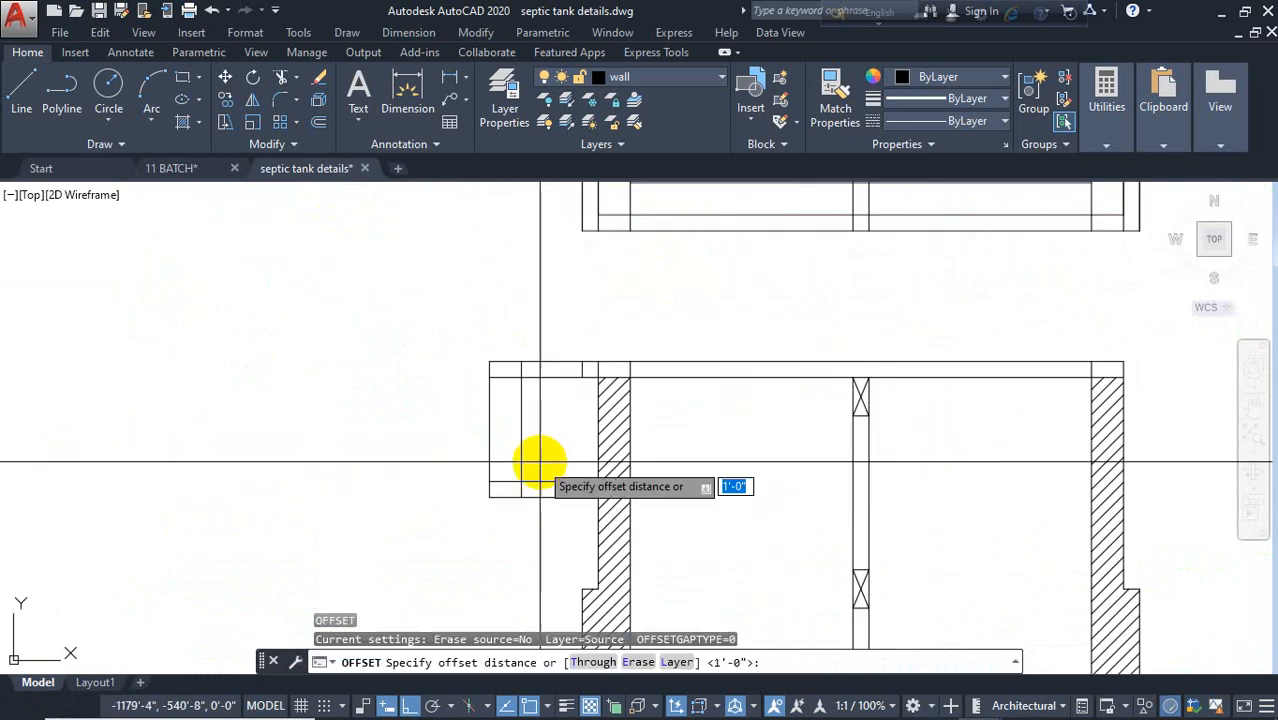
type("3")
key("Return")
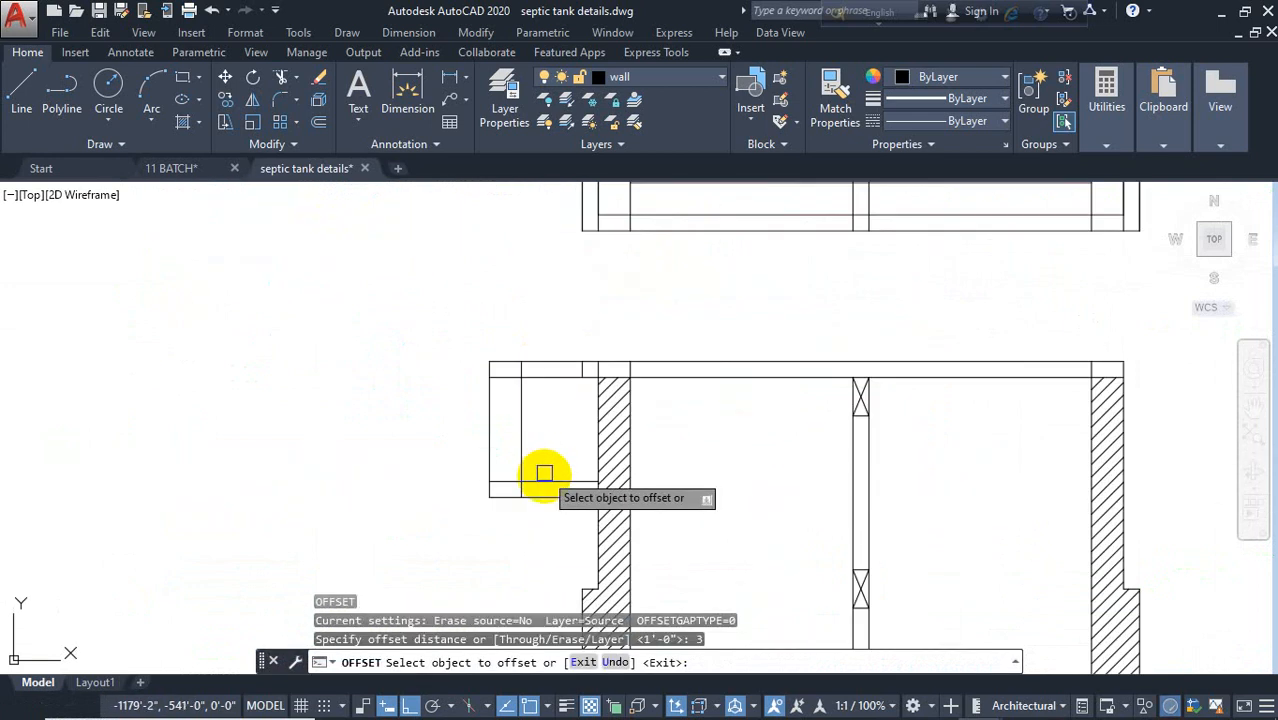
left_click(545, 481)
left_click(548, 393)
key("Escape")
Step: Draw a sloped floor line from the new floor line's corner at the tank wall up to the inner face of the chamber's outer wall
scroll(542, 471, "up", 2)
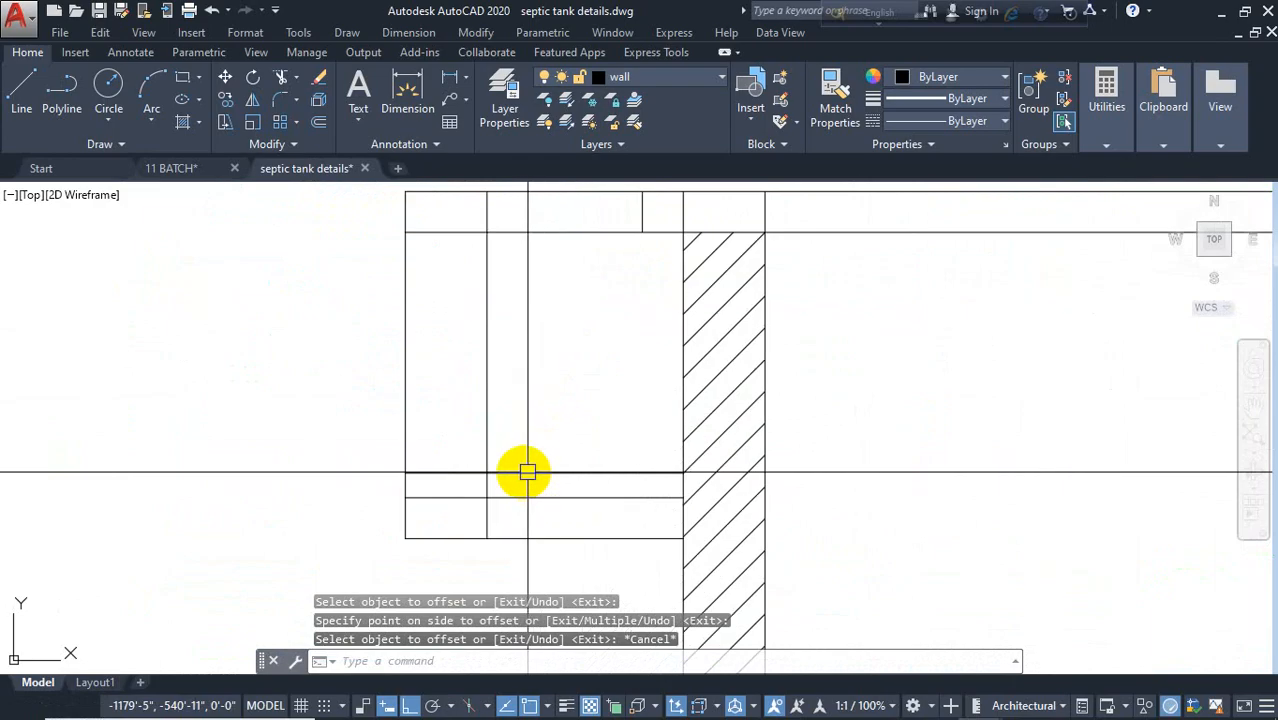
type("l")
key("Return")
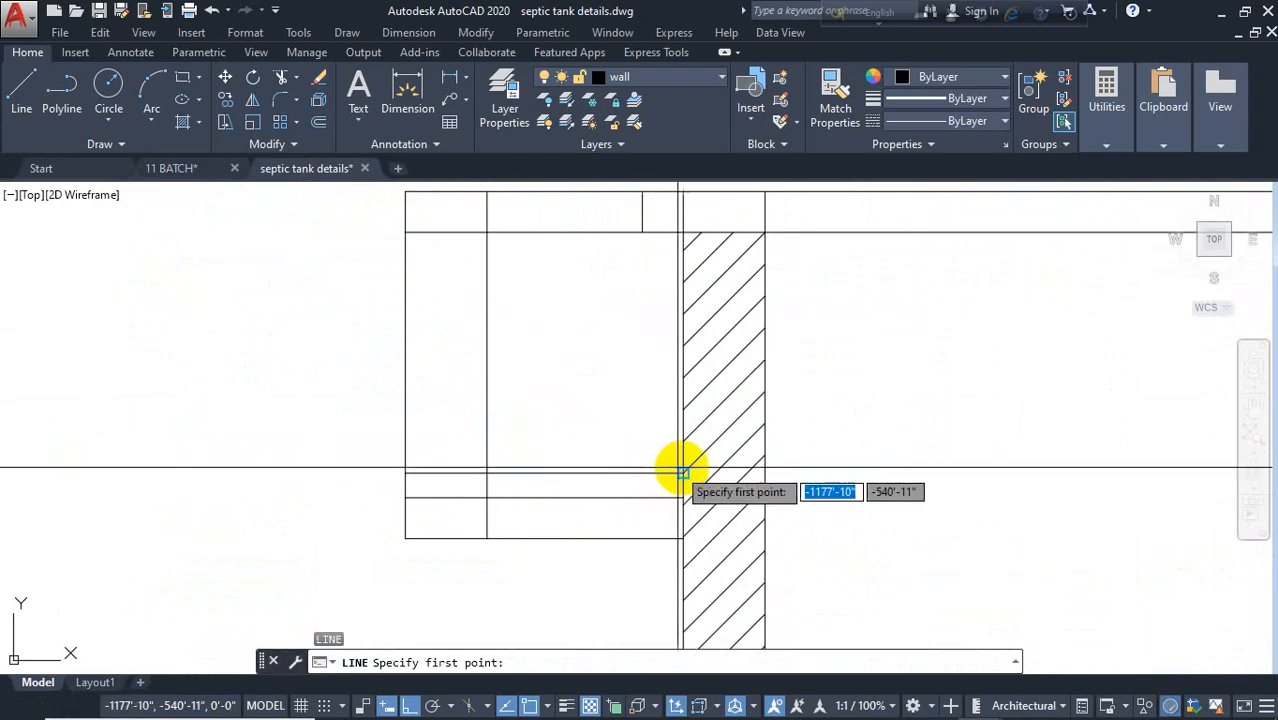
left_click(683, 472)
left_click(487, 408)
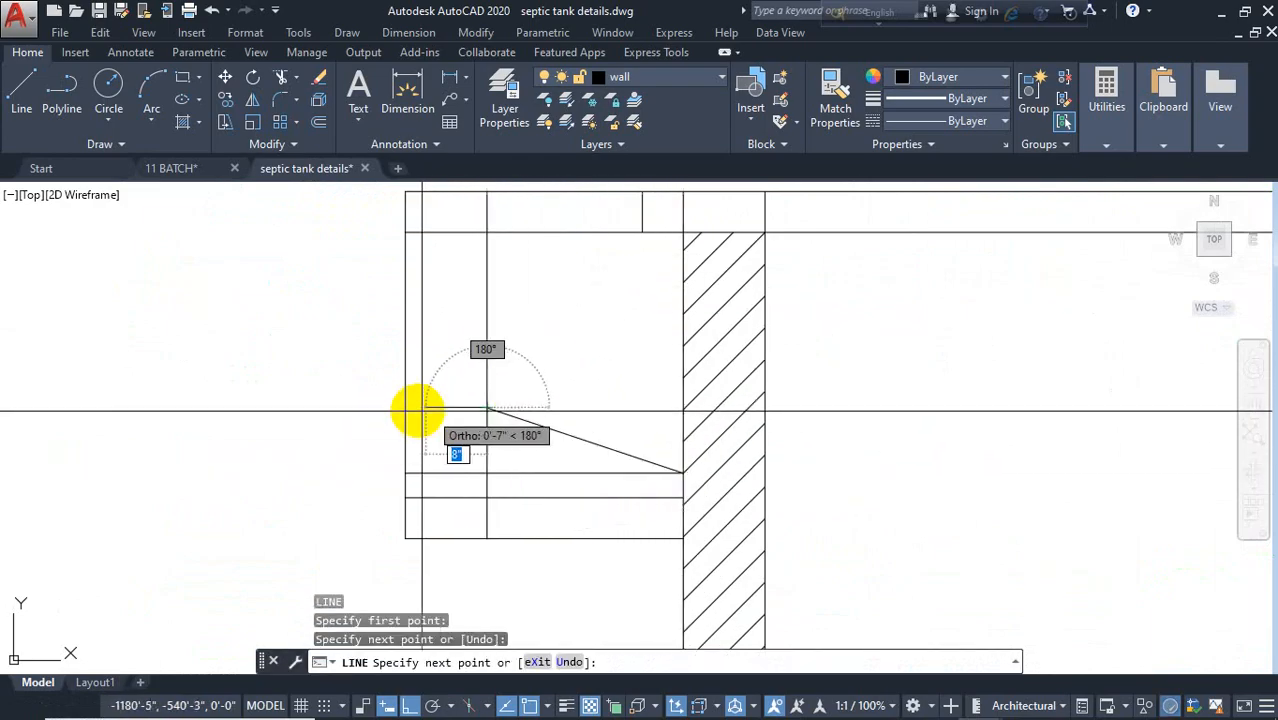
Step: Continue the line into a 6" high inlet pipe outline that passes out through the chamber's outer wall and returns to its inner face
left_click(405, 408)
left_click(295, 416)
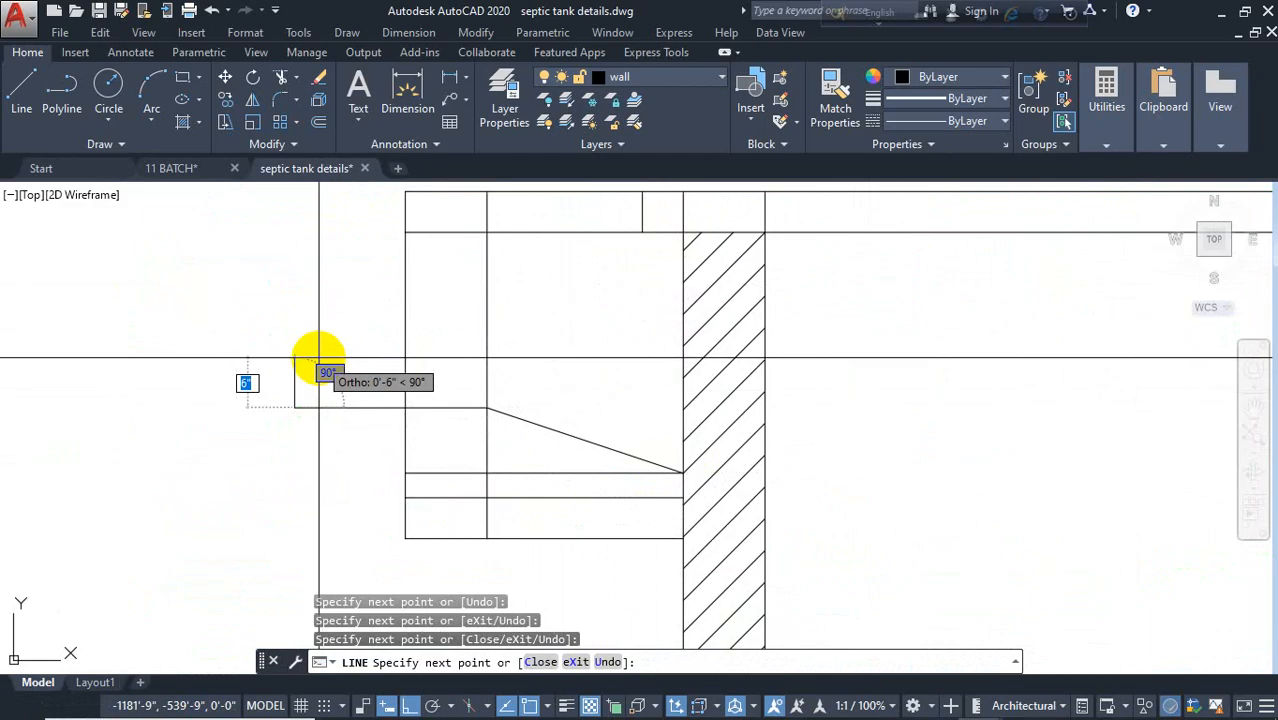
type("6")
key("Return")
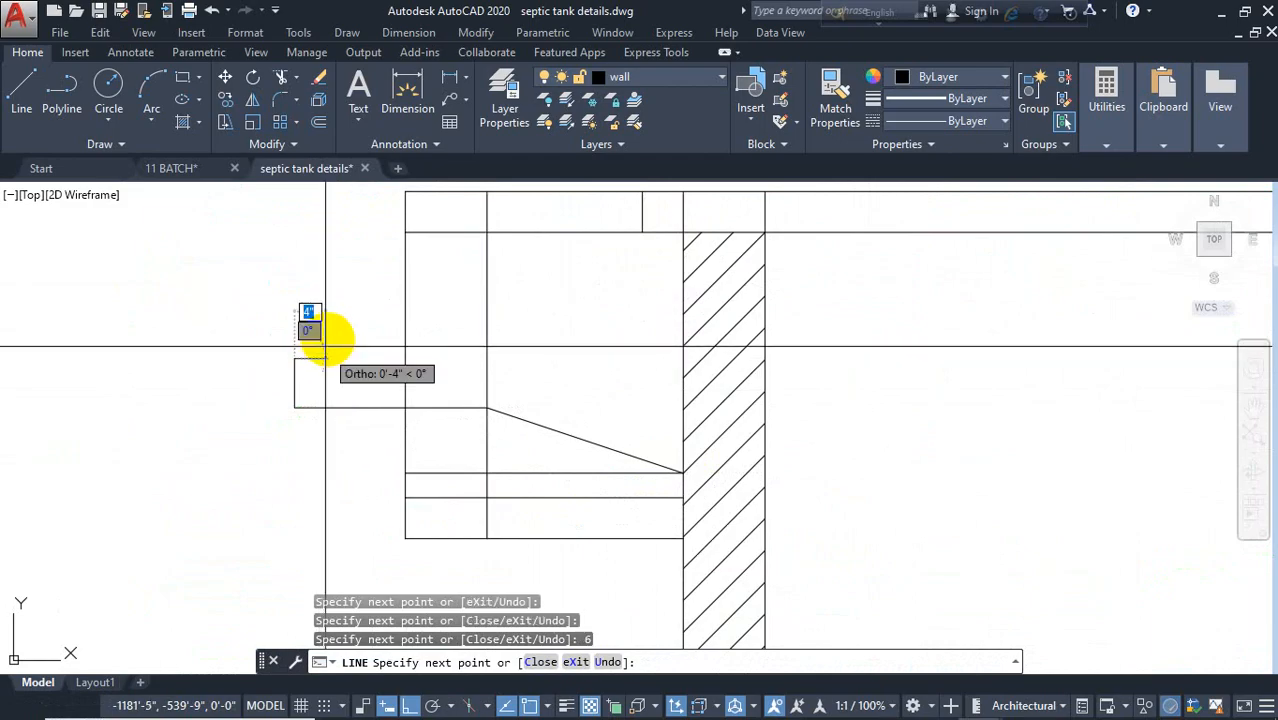
left_click(487, 360)
key("Escape")
key("Escape")
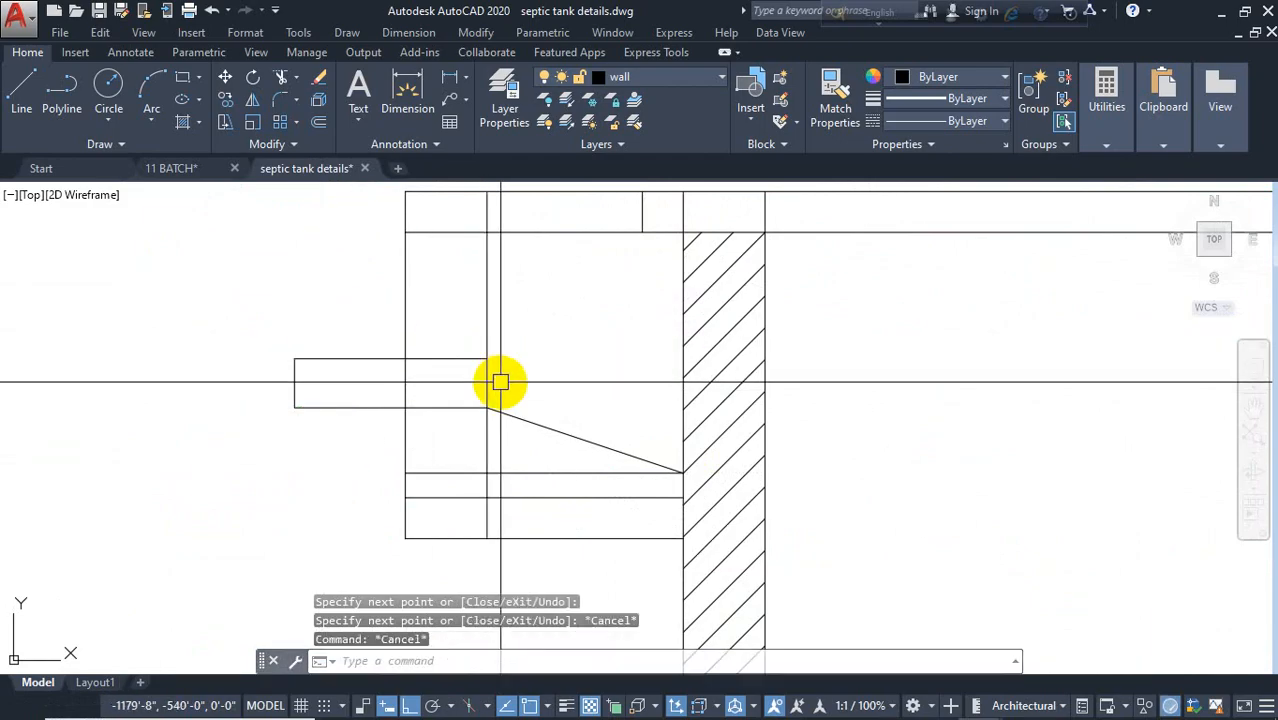
Step: Trim the chamber's outer wall lines within the inlet pipe and the 3" floor layer, and erase the leftover wall segment in the slab below
key("Return")
key("Return")
left_click(388, 376)
left_click(508, 378)
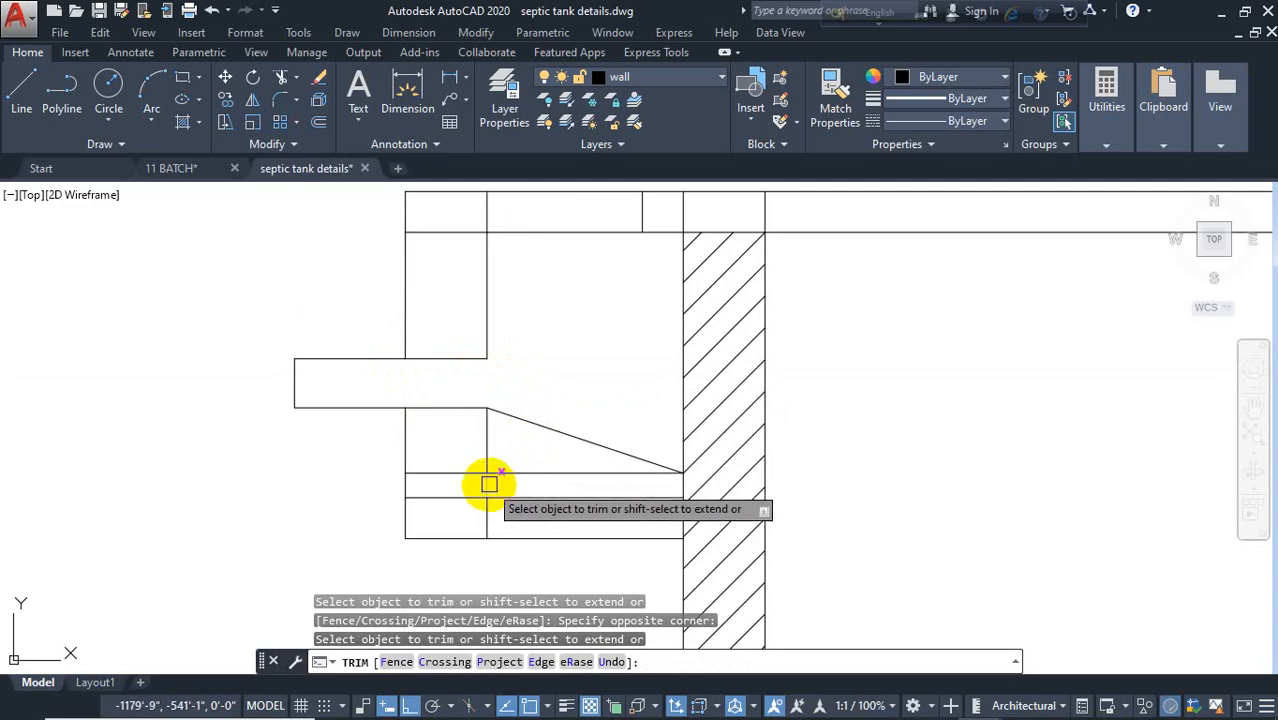
left_click(528, 498)
key("Escape")
left_click(497, 516)
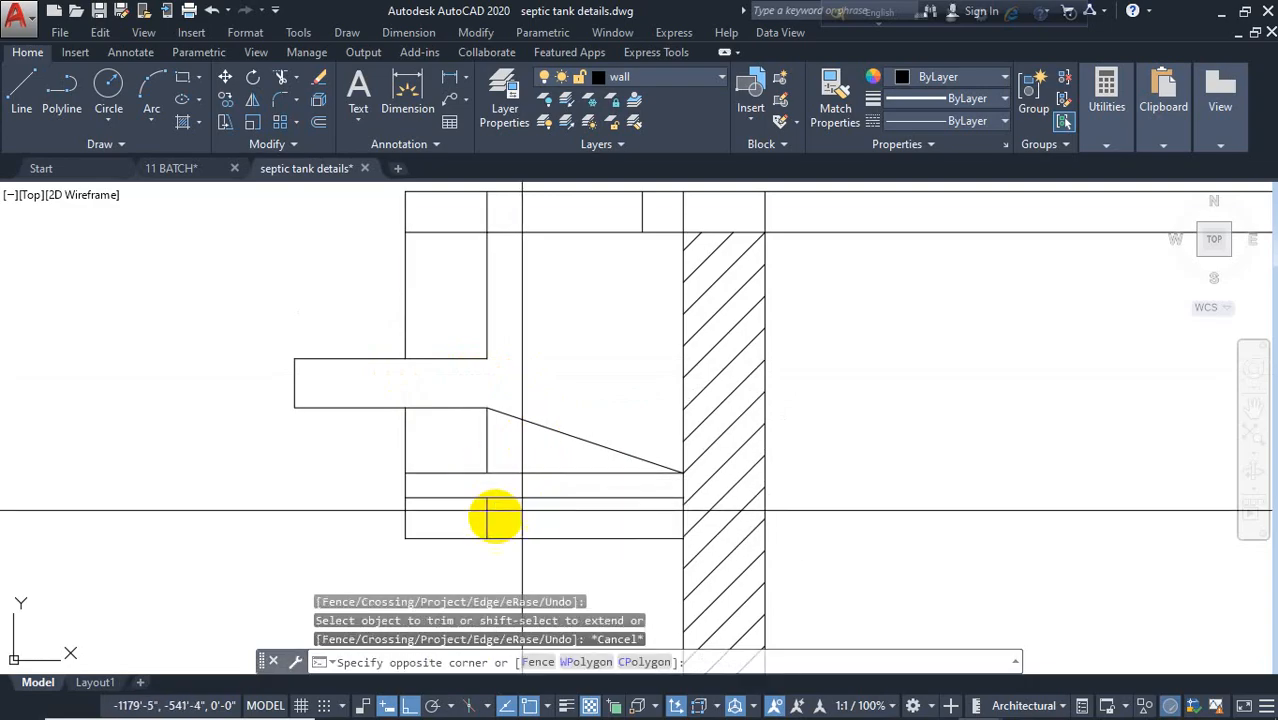
left_click(484, 505)
key("Delete")
Step: Erase the inlet pipe's vertical end line and fillet its two horizontal lines to close the outer end with a semicircular arc
left_click(291, 386)
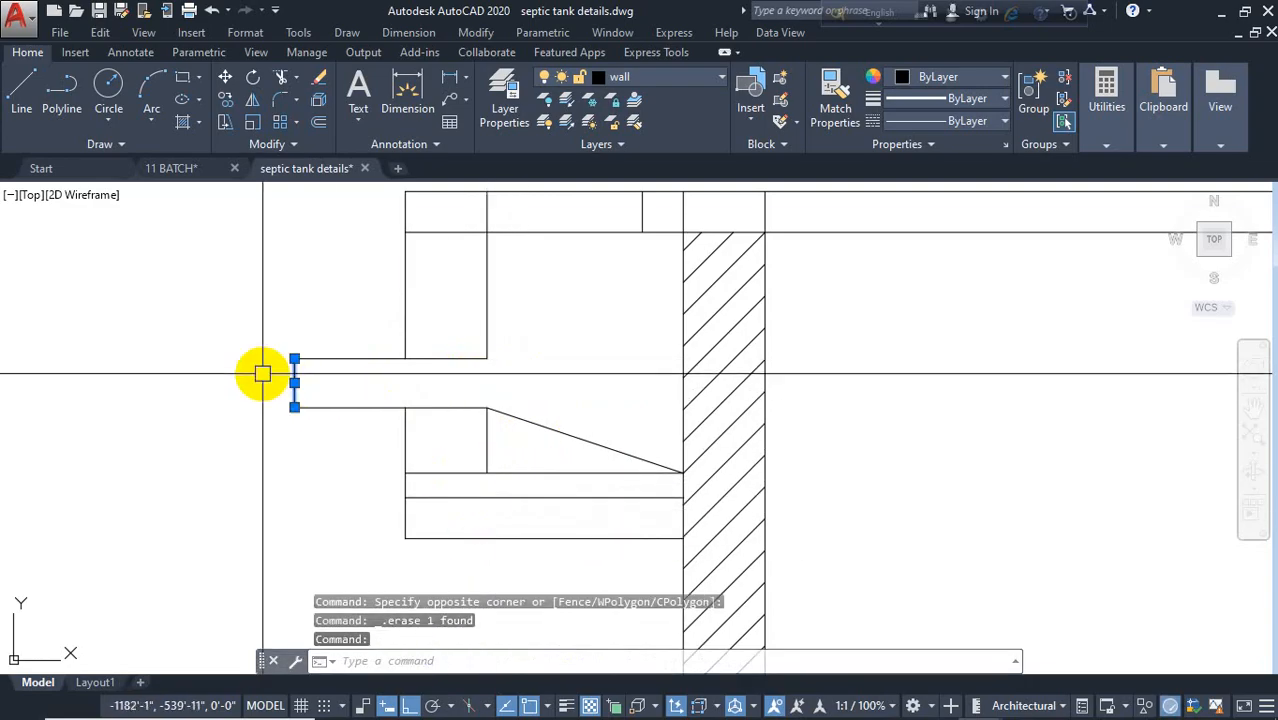
key("Delete")
type("f")
key("Return")
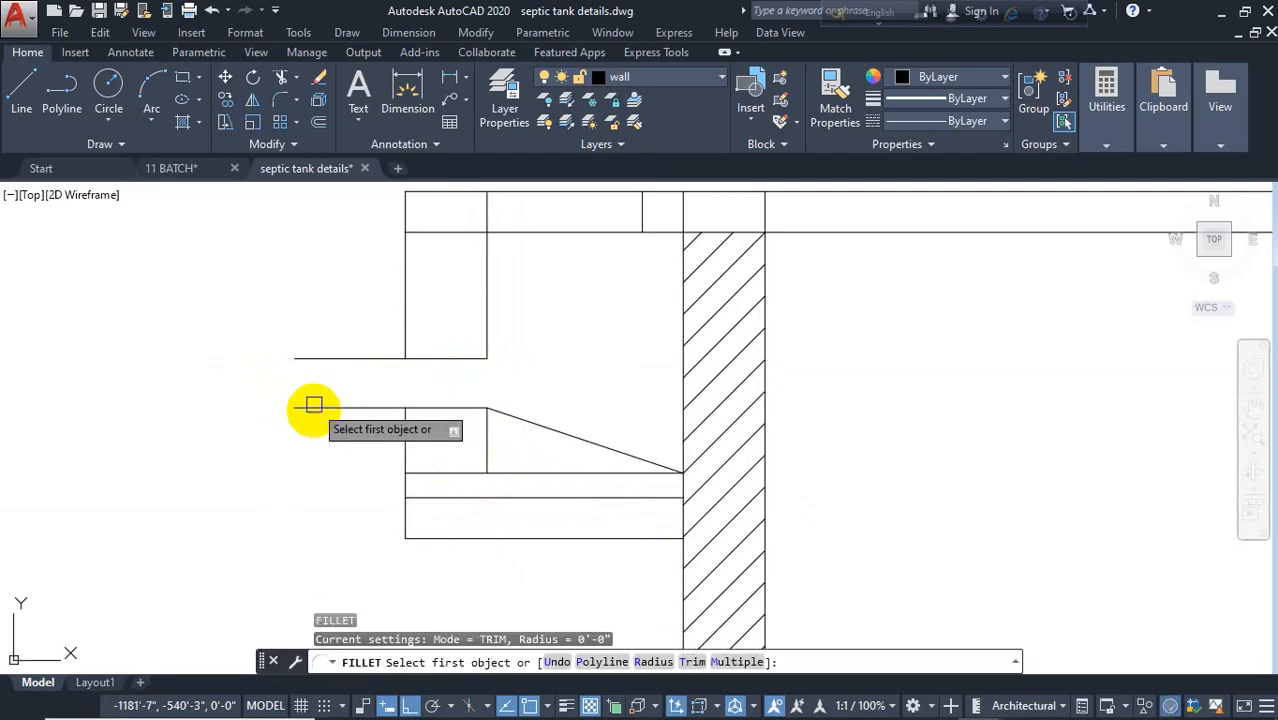
left_click(314, 407)
key("Escape")
Step: Mirror the pipe's end arc about a vertical line through its endpoints, keeping the original, to complete a circle
left_click(276, 386)
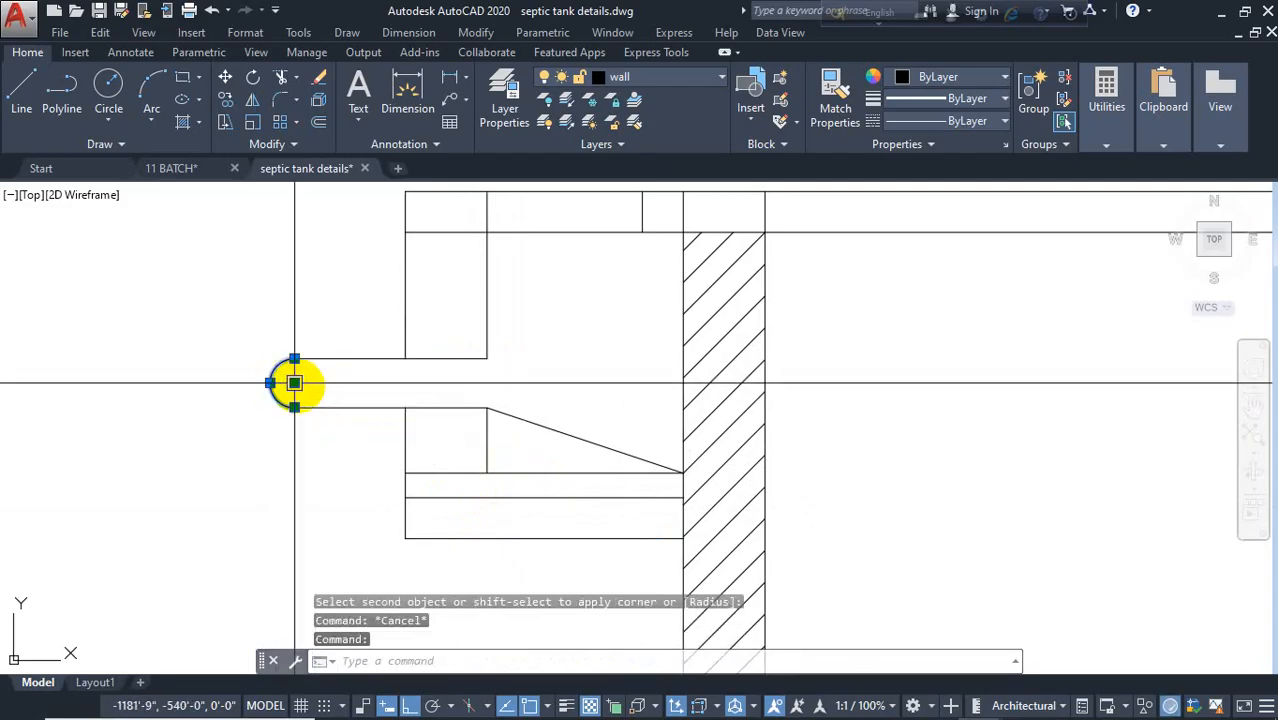
type("mi")
key("Return")
left_click(295, 407)
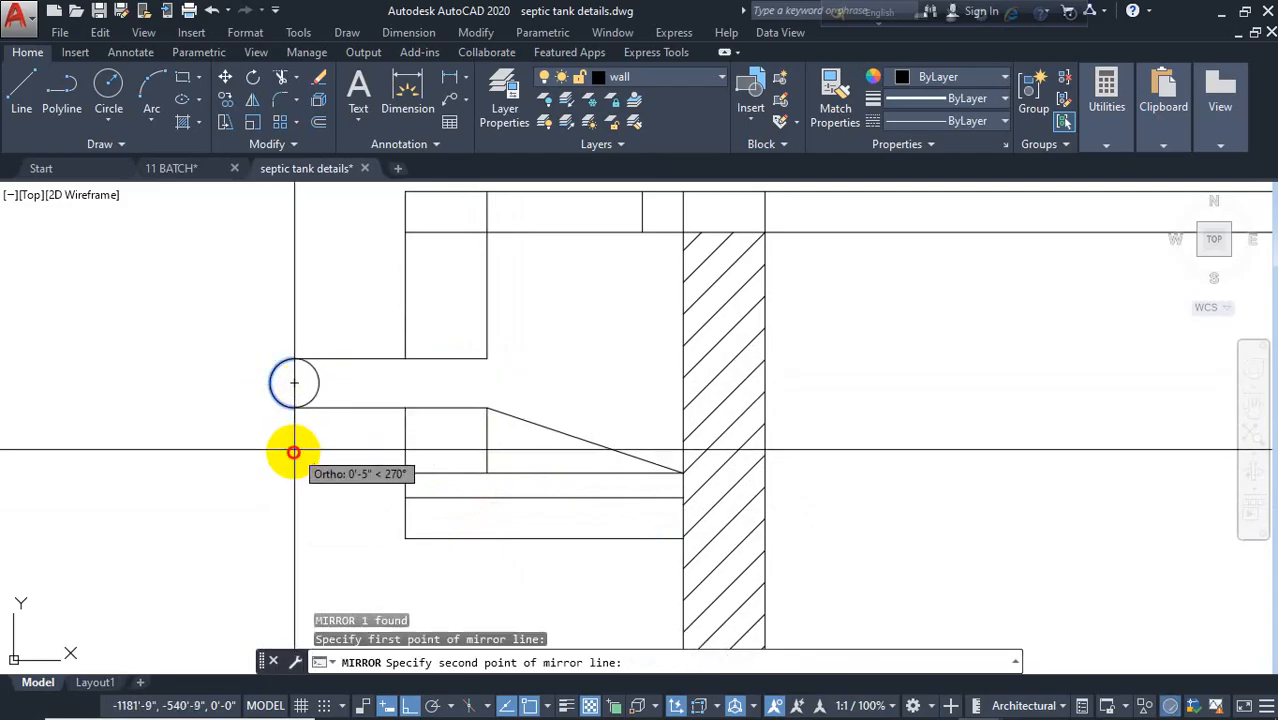
left_click(296, 452)
key("Return")
Step: Draw a horizontal line from the foot of the sloped chamber floor through the tank wall into the first compartment
scroll(236, 378, "down", 4)
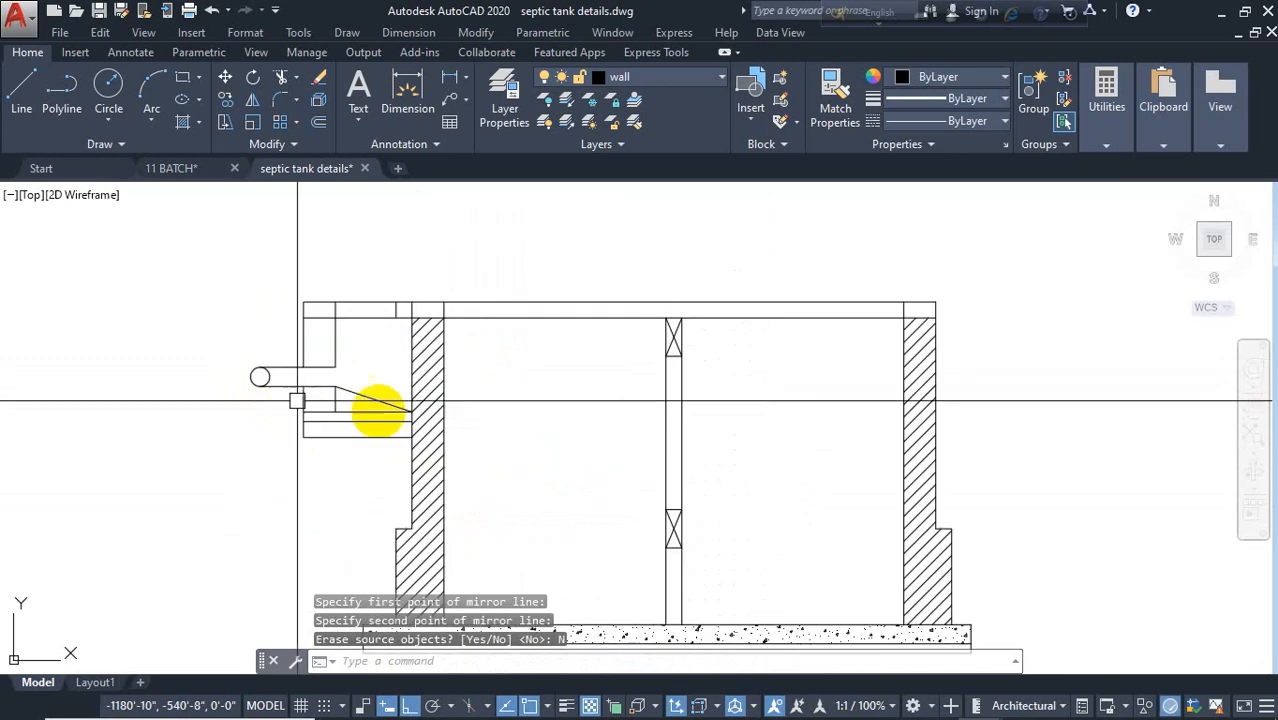
middle_click_drag(430, 412, 260, 387)
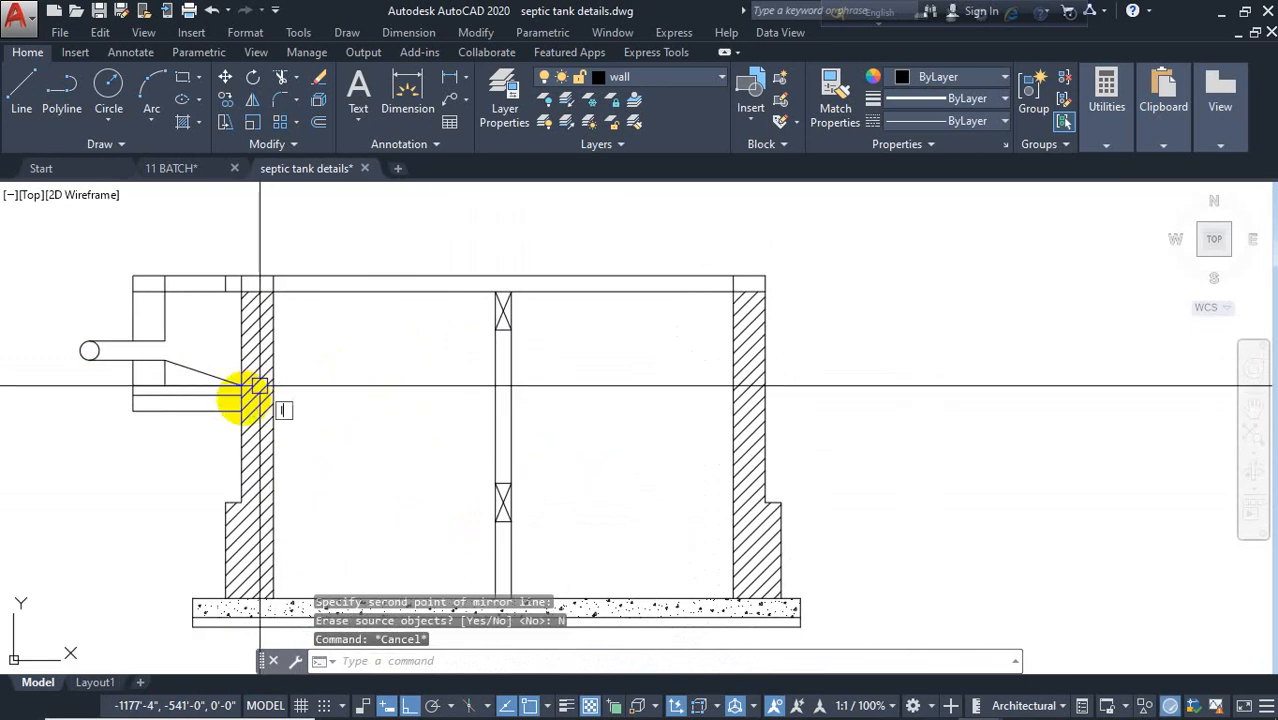
type("l")
key("Return")
left_click(242, 386)
key("Escape")
key("Return")
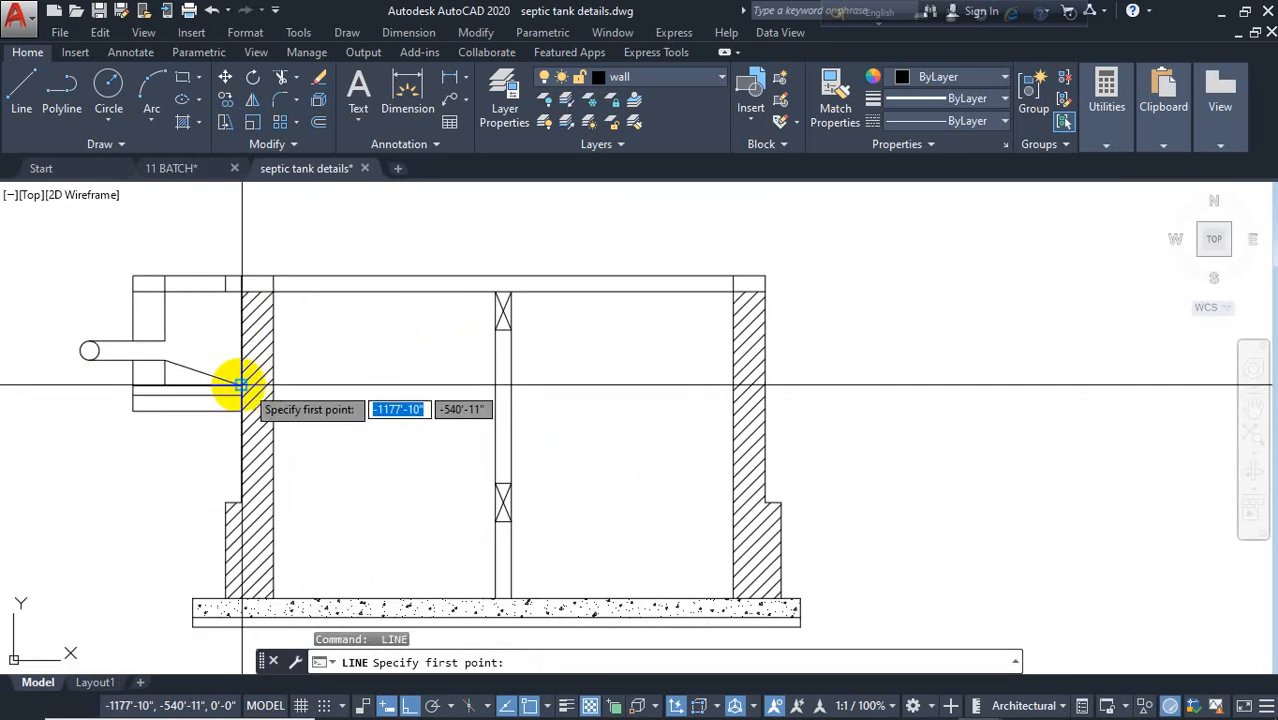
left_click(238, 386)
left_click(304, 390)
key("Escape")
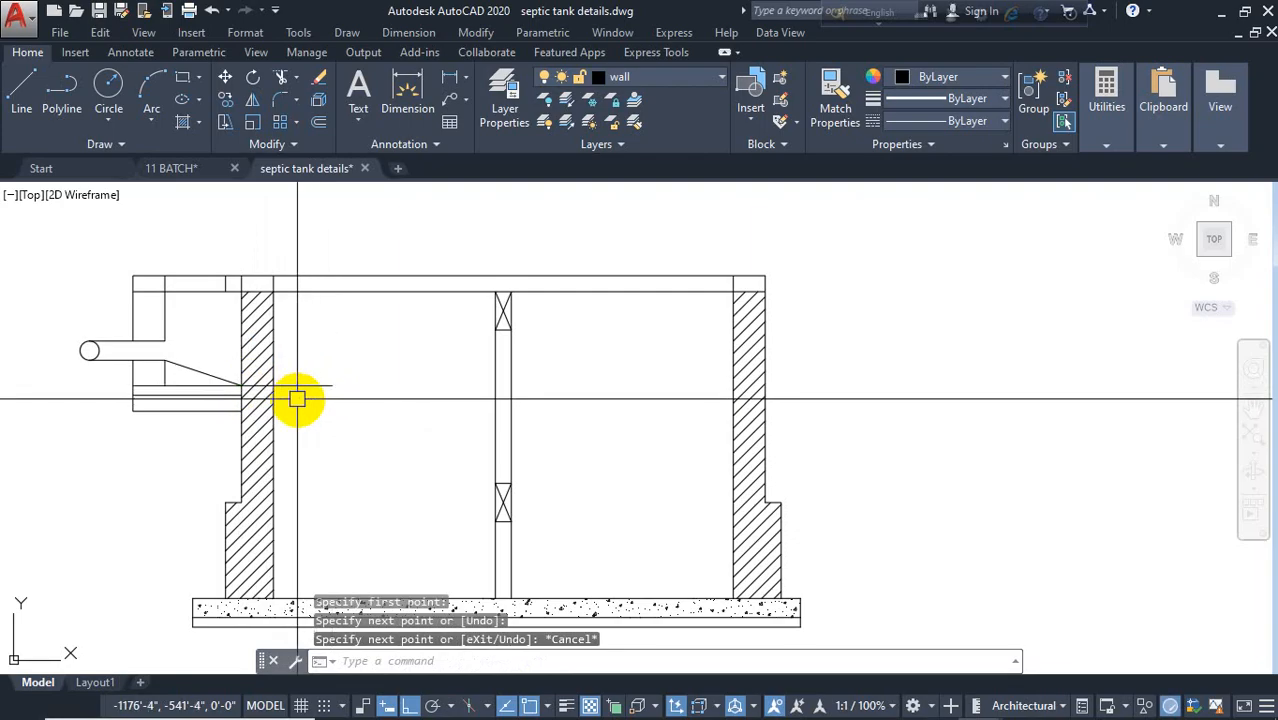
Step: Offset the horizontal line through the tank wall 5" upward
type("o")
key("Return")
key("Return")
left_click(305, 385)
left_click(334, 334)
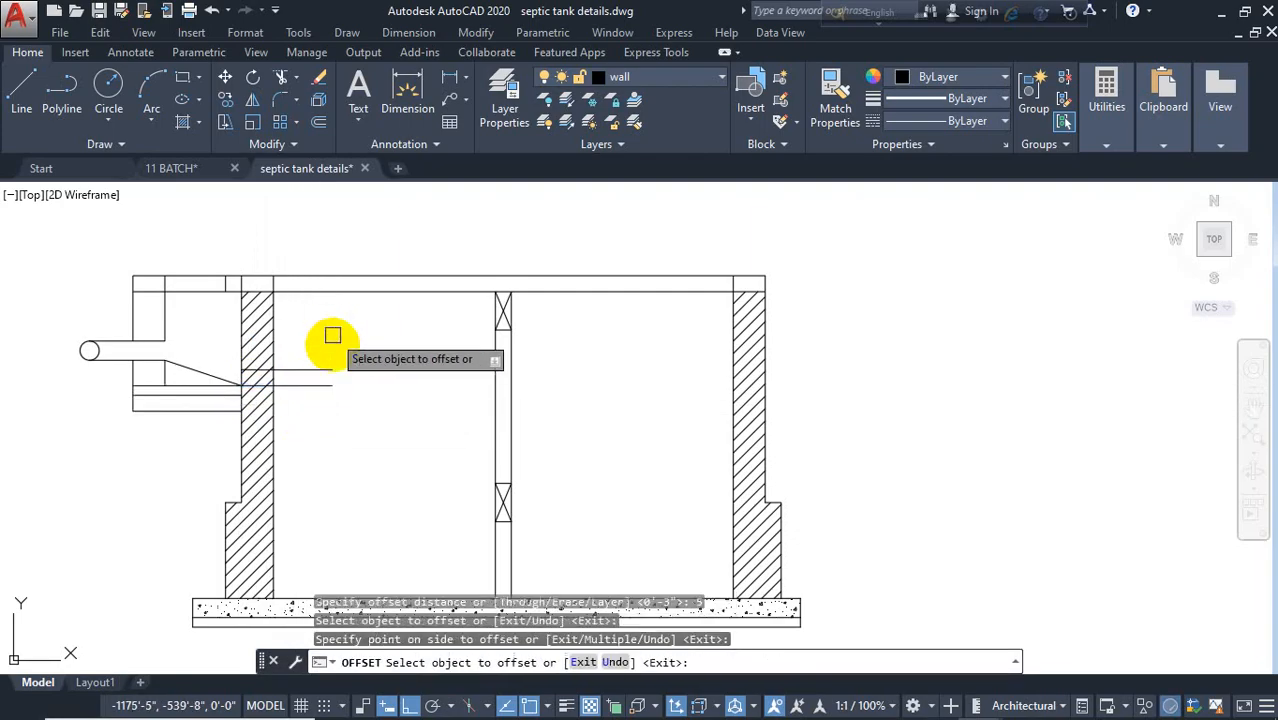
key("Escape")
Step: Draw a vertical line about 1'-4" long downward from the upper pipe line, just inside the tank wall
scroll(292, 388, "up", 2)
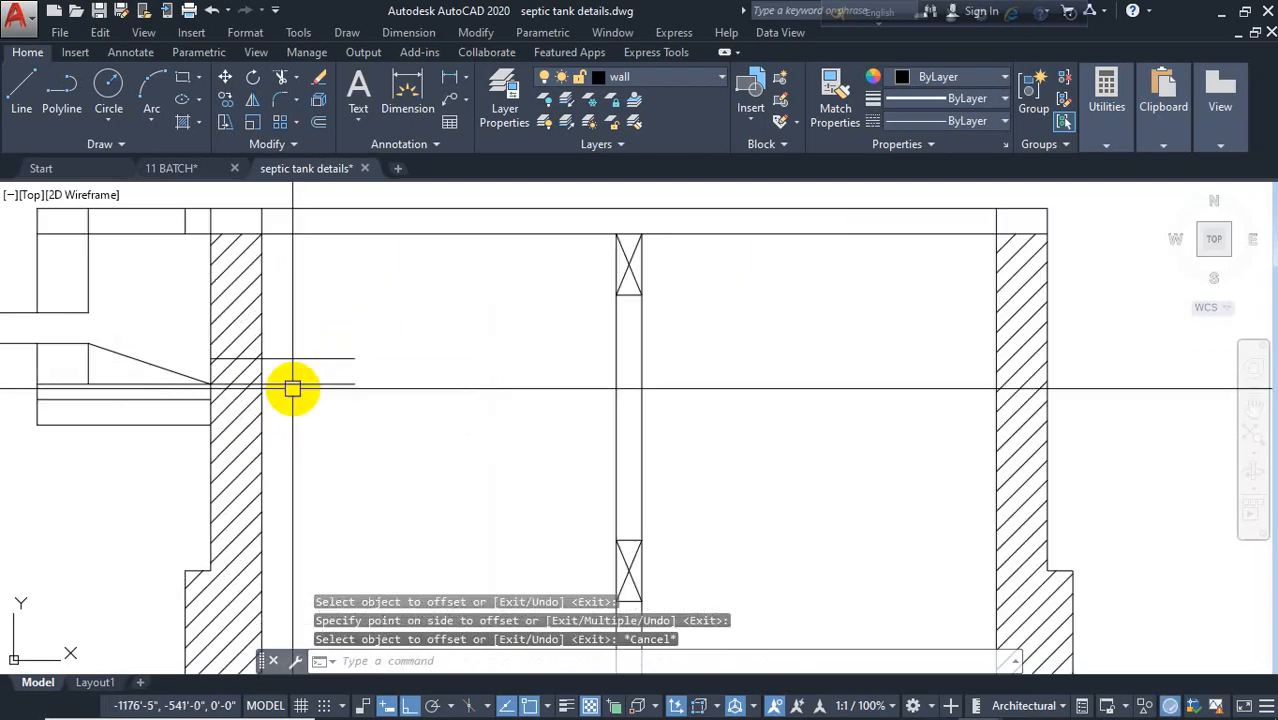
type("l")
key("Return")
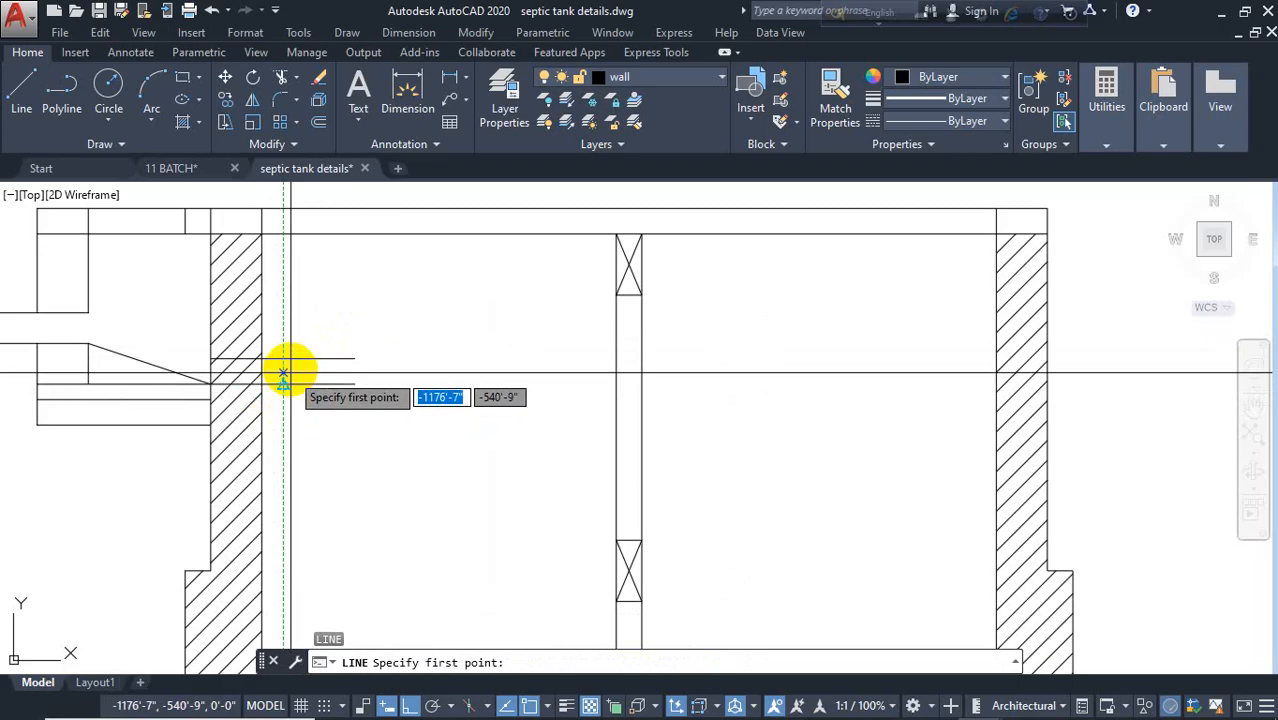
left_click(287, 360)
left_click(285, 384)
key("Escape")
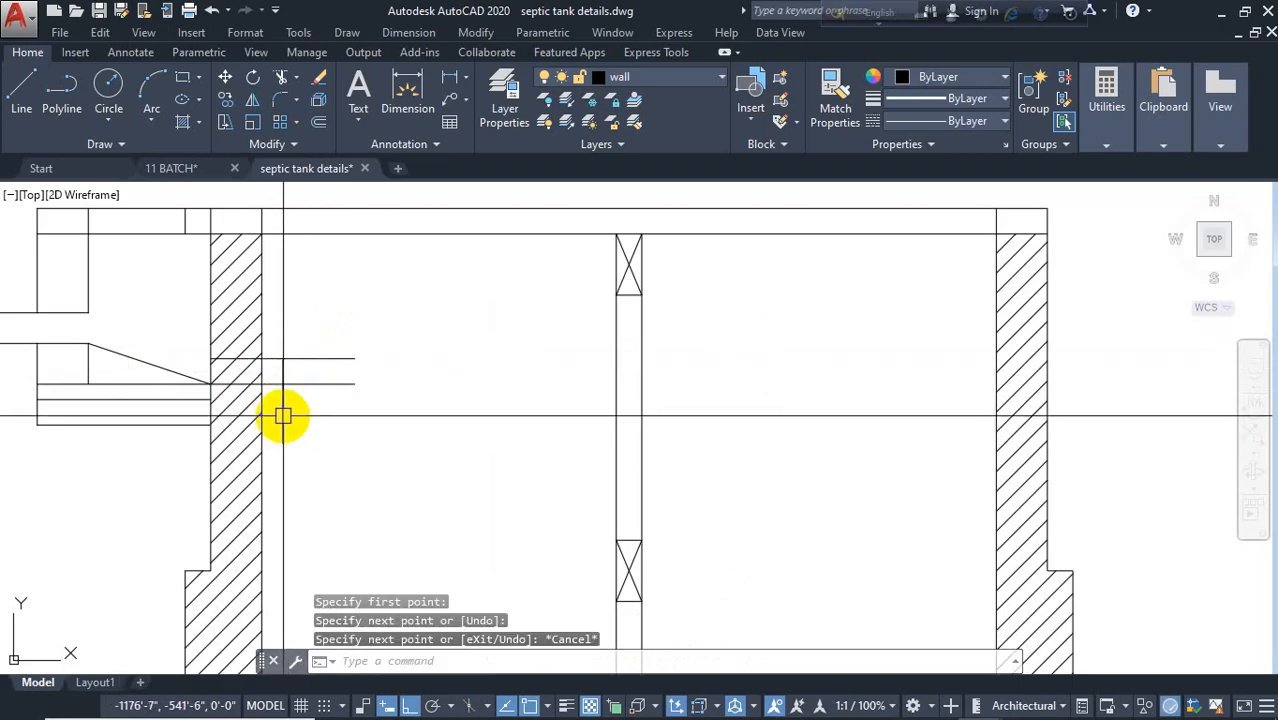
Step: Fillet the upper and lower pipe lines to the vertical line at zero radius
key("Return")
scroll(281, 413, "up", 1)
left_click(287, 390)
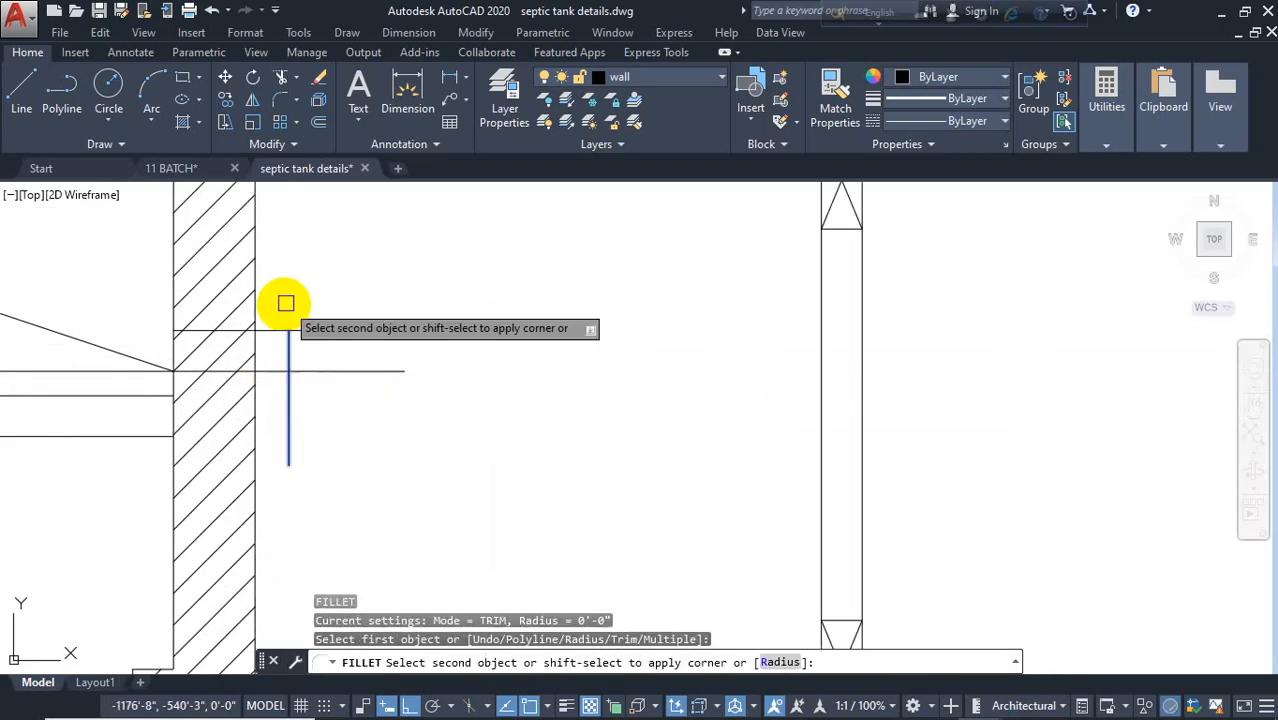
left_click(273, 333)
key("Return")
left_click(285, 390)
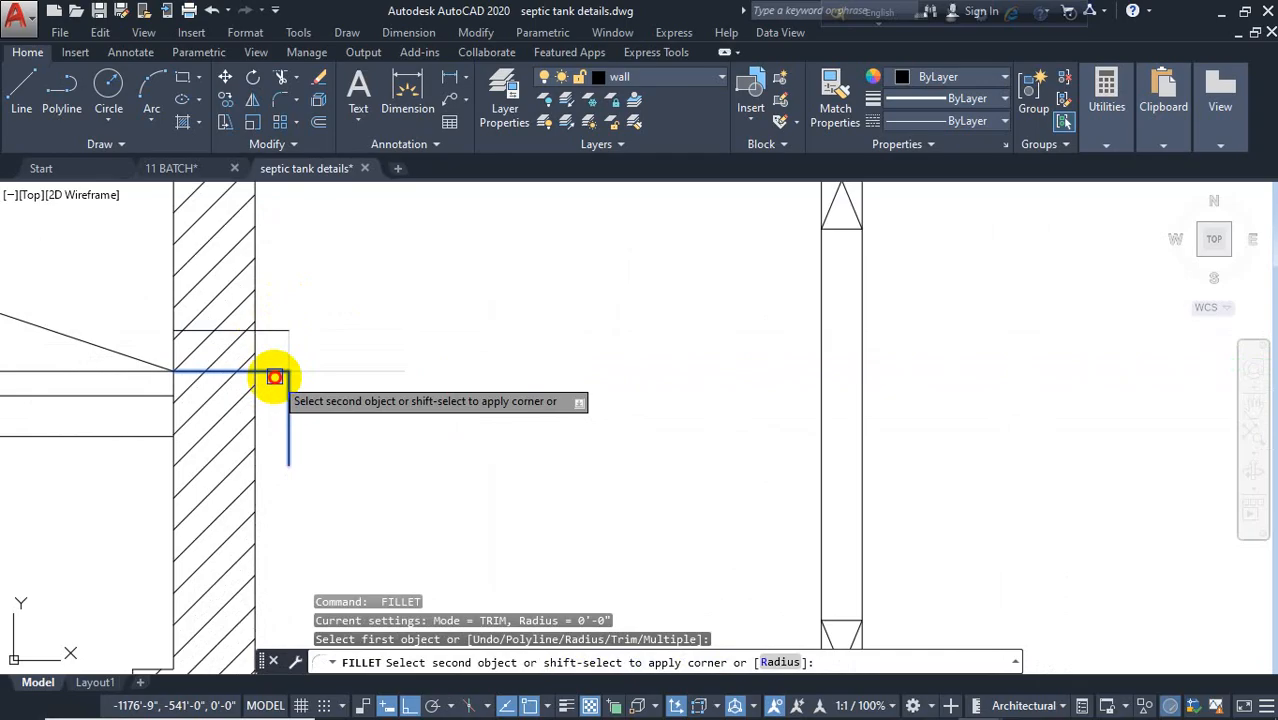
key("Escape")
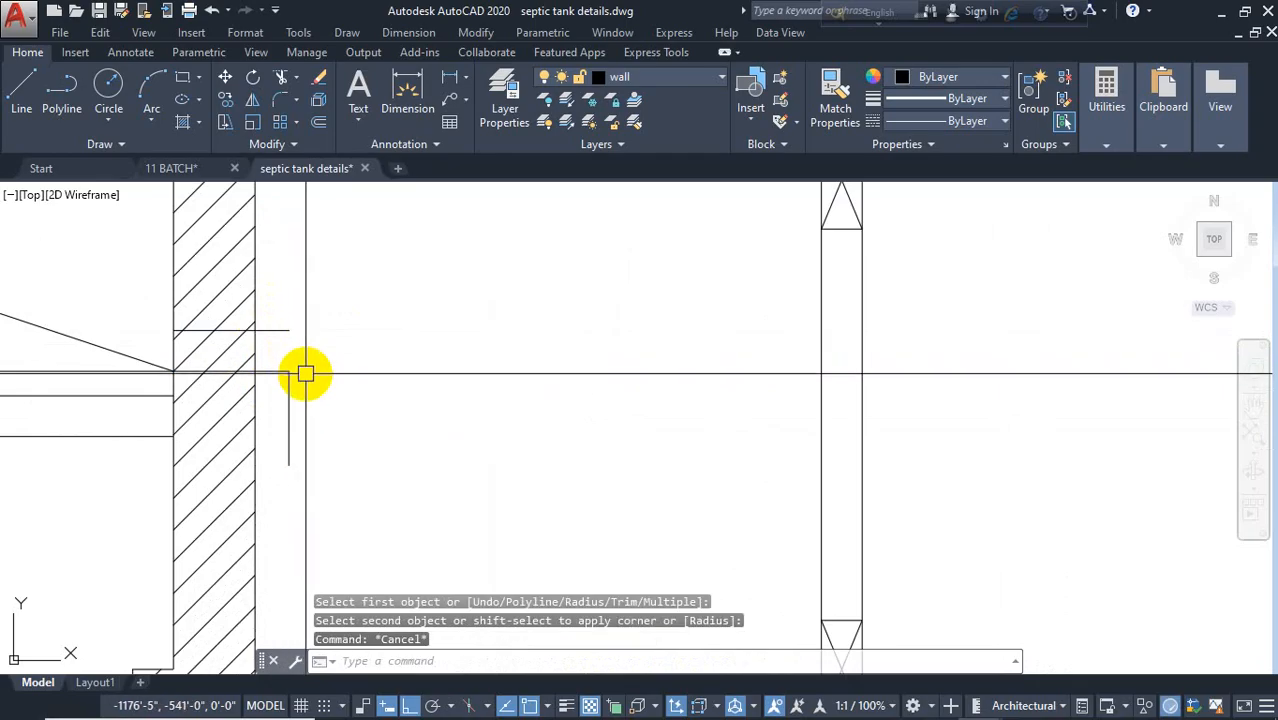
Step: Stretch the vertical line's top end back up to the end of the upper pipe line
left_click(290, 388)
left_click(288, 371)
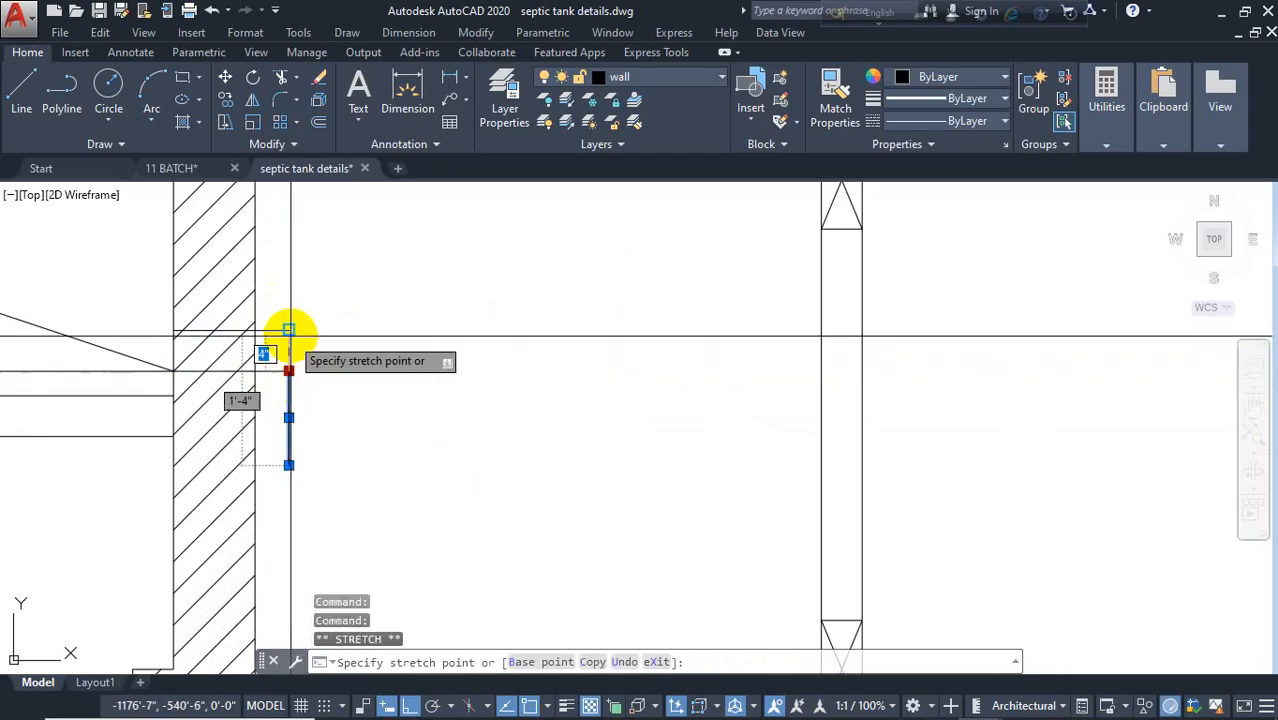
key("Escape")
left_click(271, 364)
key("Escape")
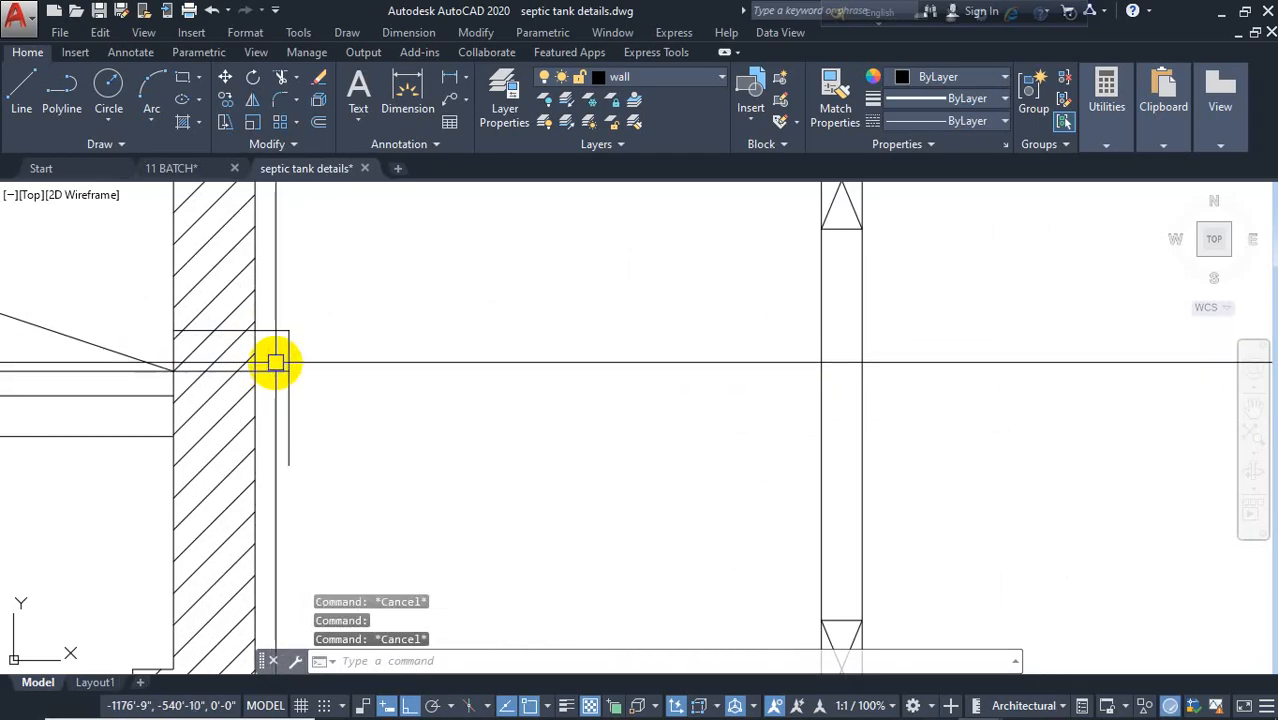
Step: Trim the lower pipe line back to the tank wall's inner face and clear the wall lines and hatch between the two pipe lines
type("tr")
key("Return")
key("Return")
left_click(273, 369)
mouse_move(285, 334)
left_mouse_down()
mouse_move(191, 350)
mouse_move(173, 334)
left_mouse_up()
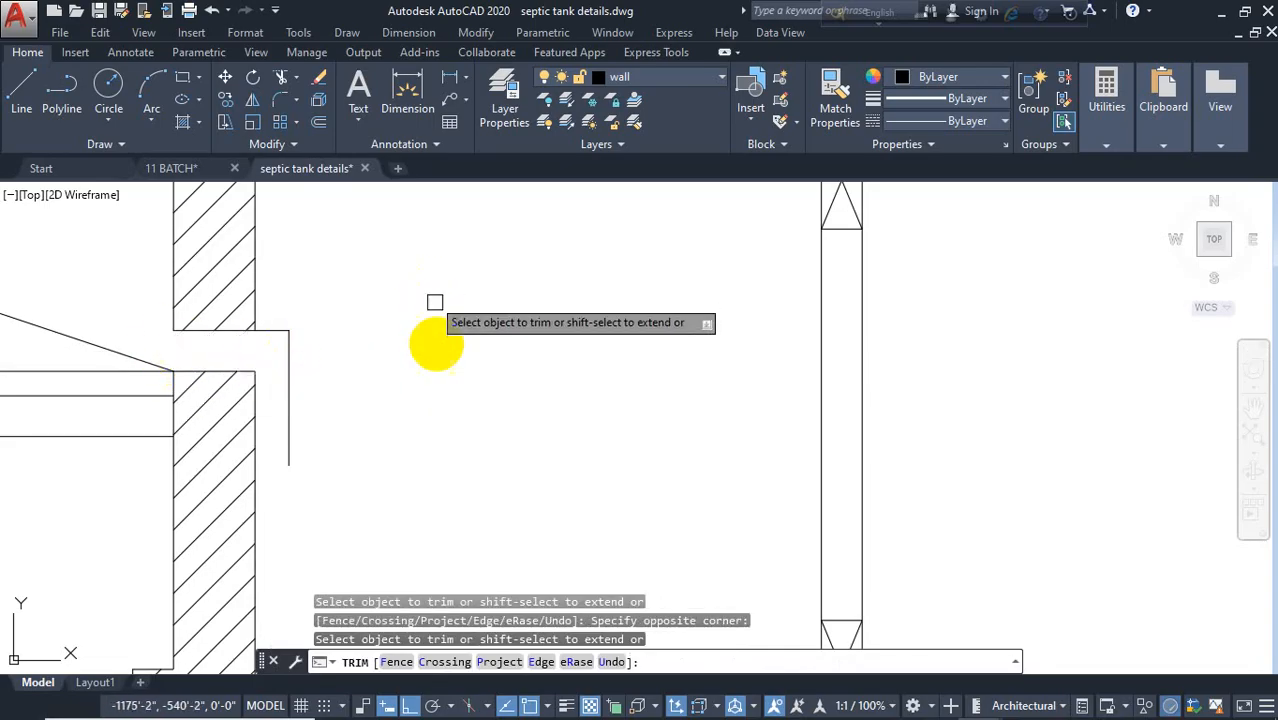
key("Escape")
scroll(434, 350, "down", 4)
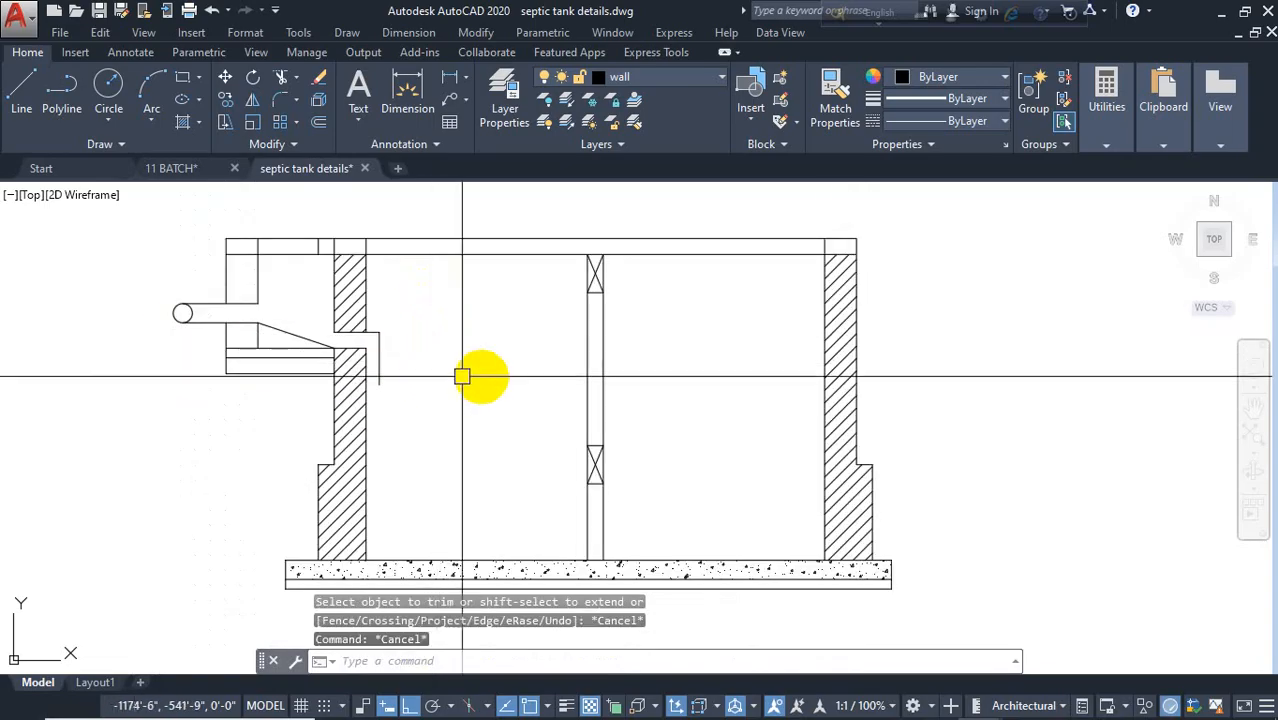
Step: Draw a horizontal line from the inlet opening's lower inner corner across the tank to just past the opposite wall's outer face
middle_click_drag(462, 377, 371, 437)
key("l")
key("space")
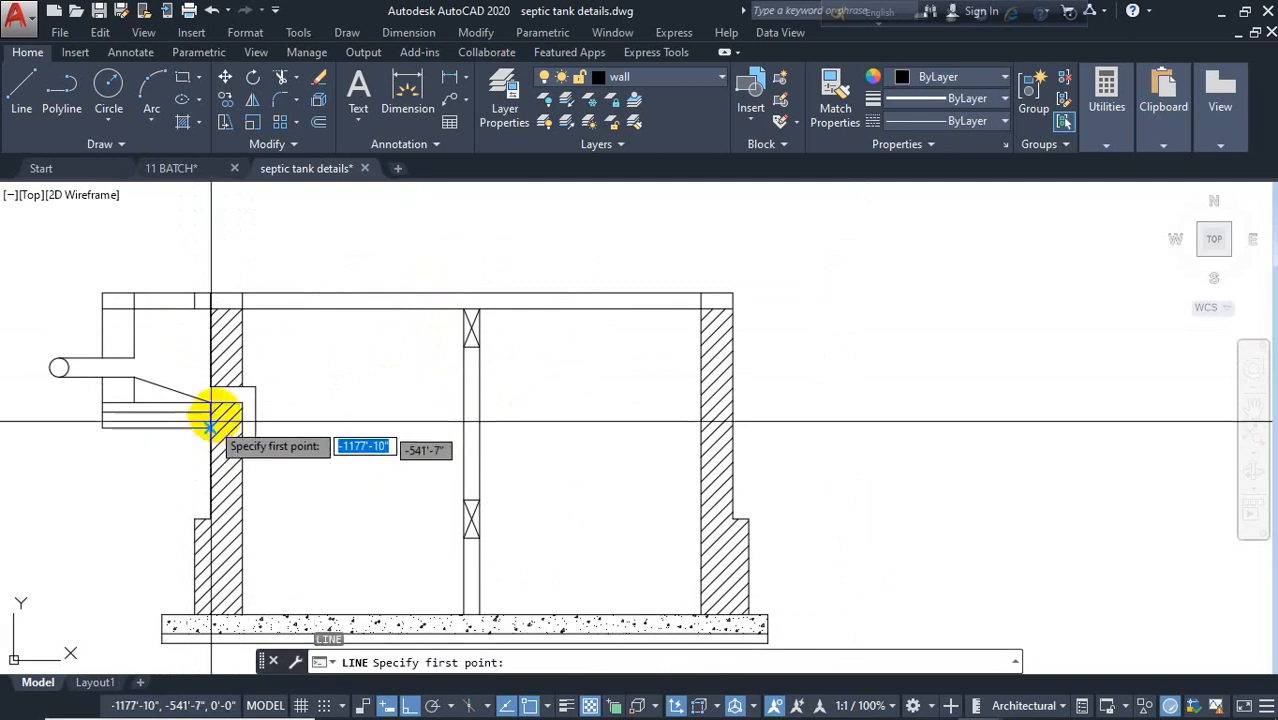
left_click(245, 404)
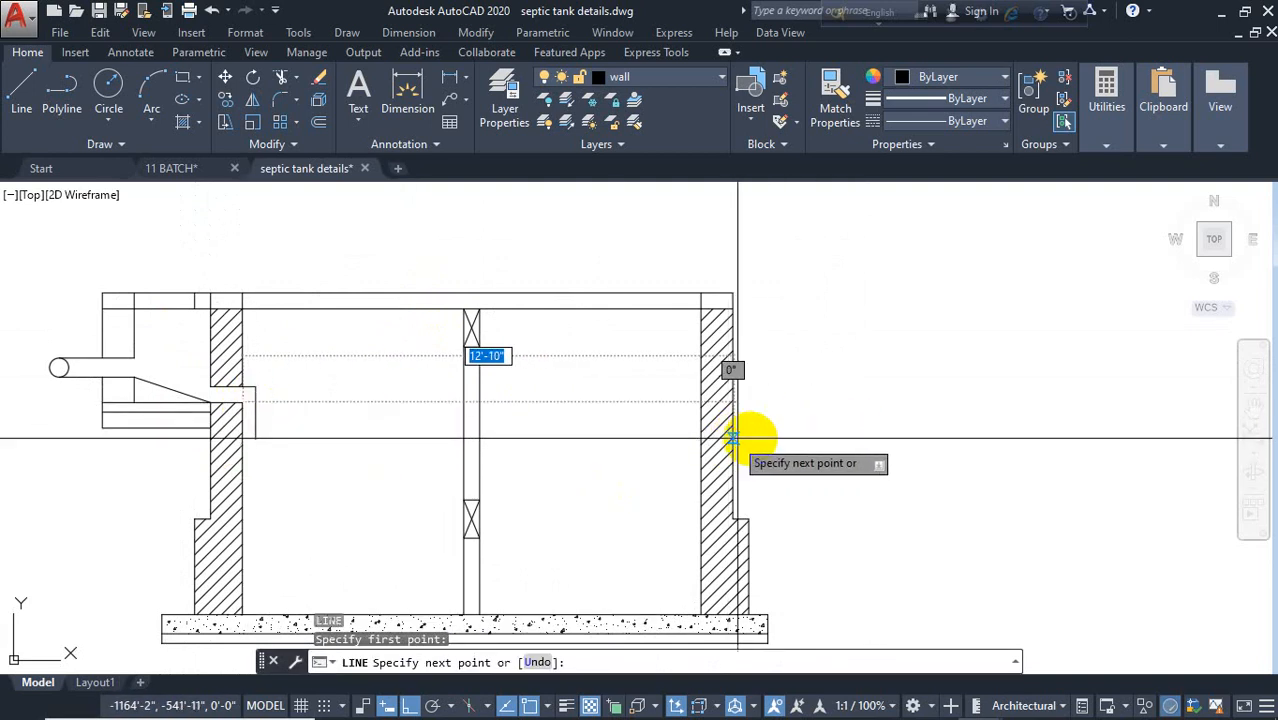
left_click(768, 425)
key("Escape")
scroll(772, 397, "up", 2)
key("Escape")
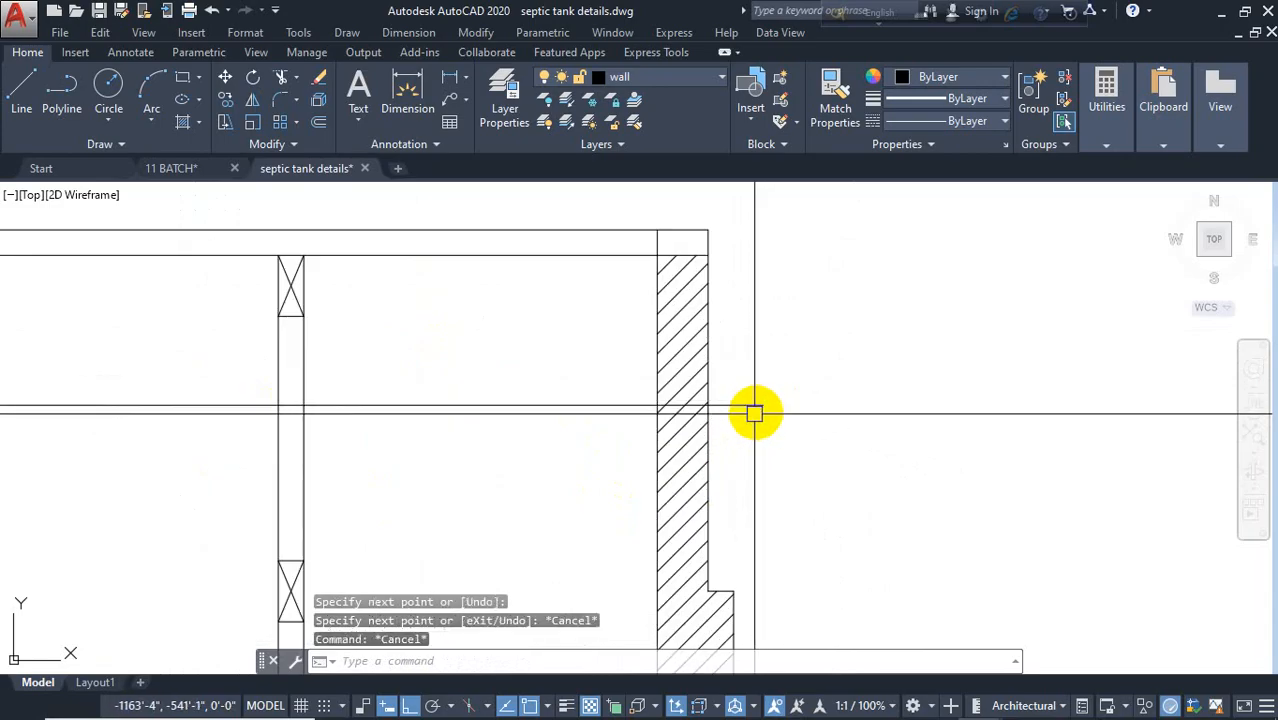
Step: Offset the new horizontal line 4" downward to form the outlet pipe's second edge
left_click(758, 407)
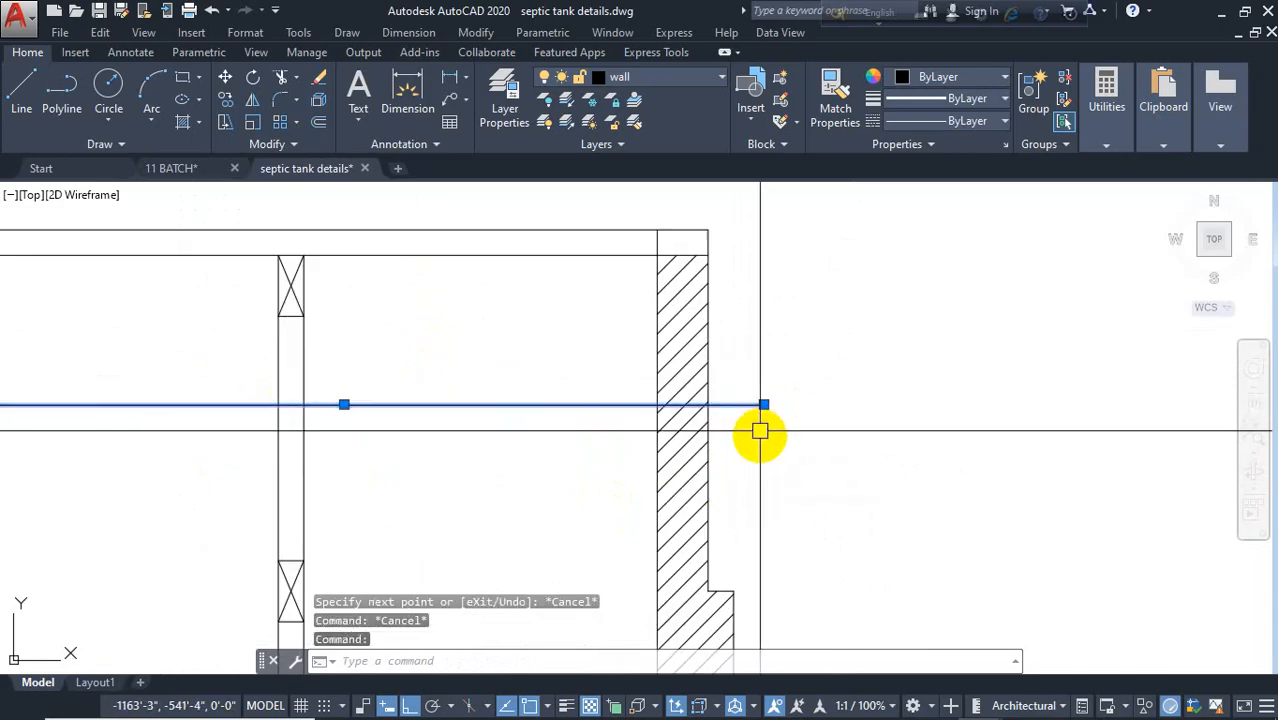
key("Return")
type("4")
key("Return")
left_click(753, 408)
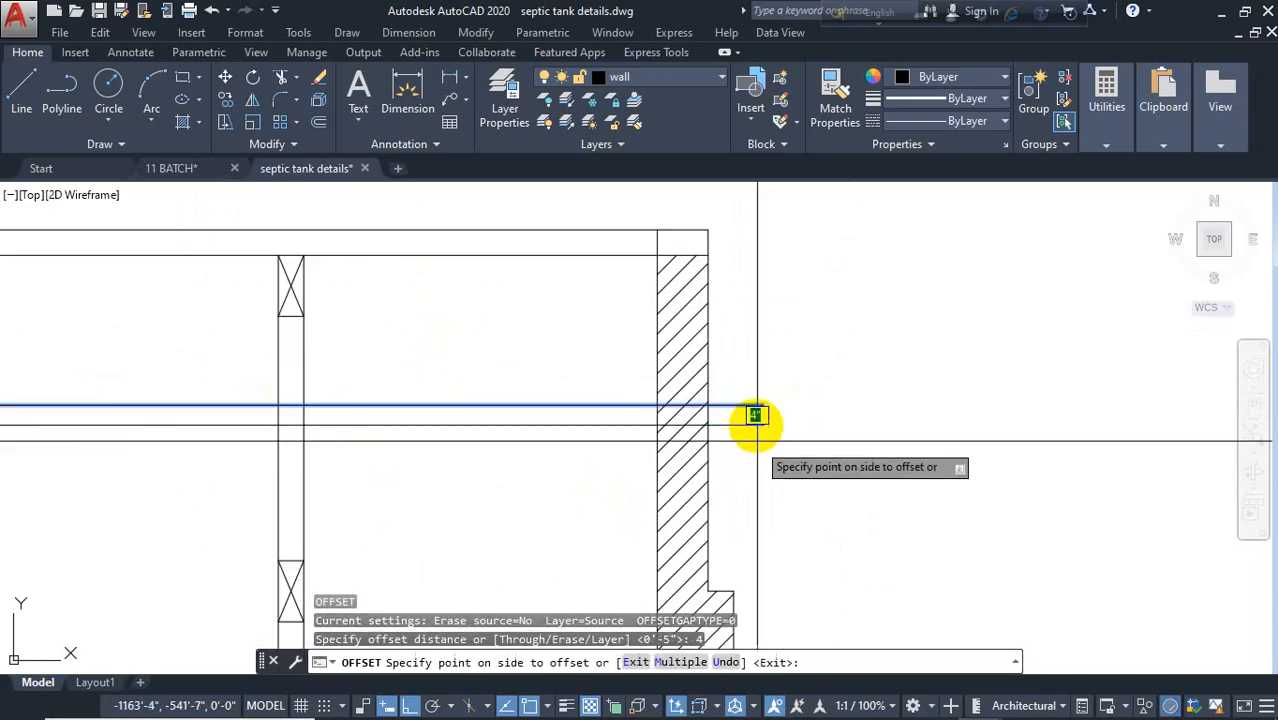
left_click(760, 458)
key("Escape")
scroll(733, 437, "down", 2)
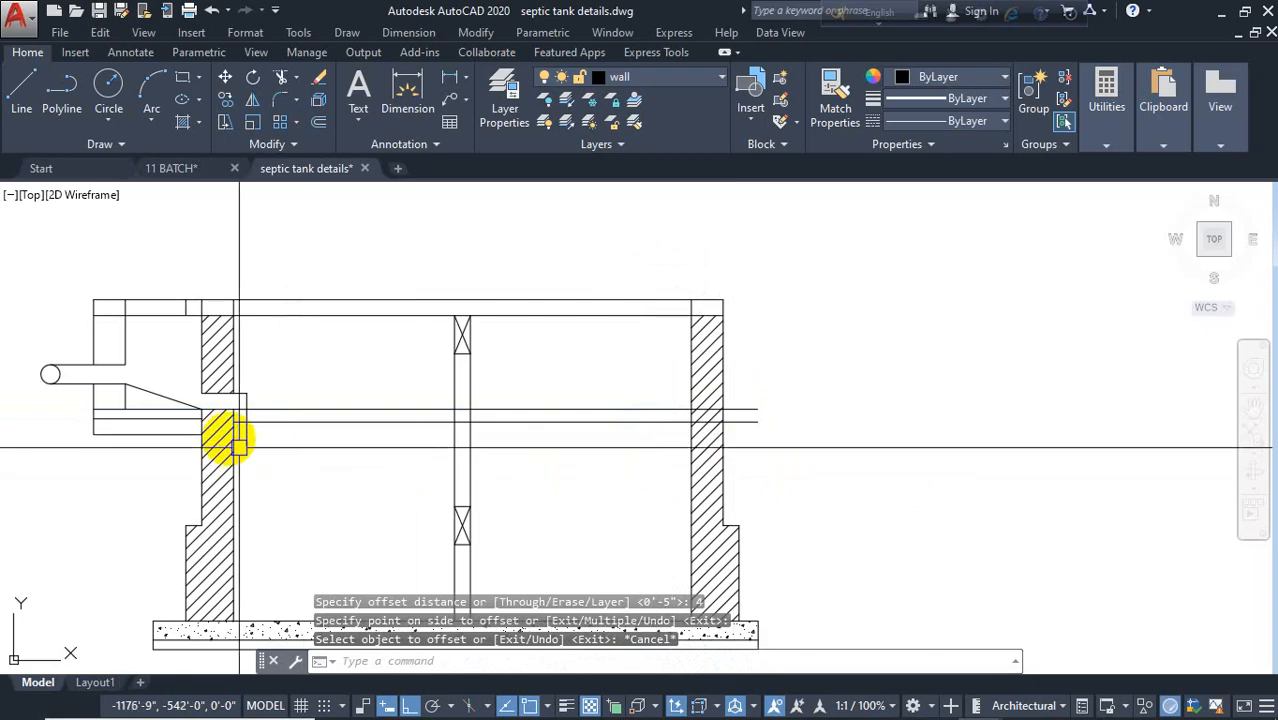
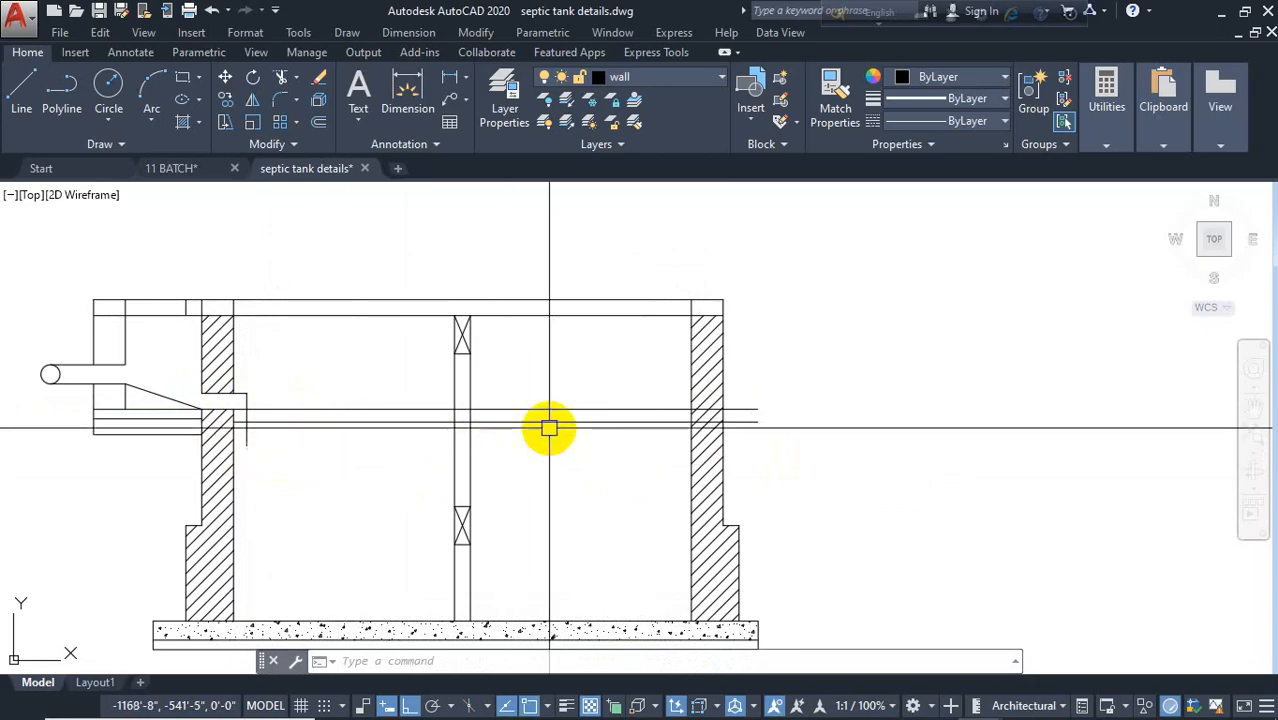
Step: Shorten both outlet pipe lines from the inlet end so they start between the partition and the far wall
left_click(359, 376)
left_click(322, 451)
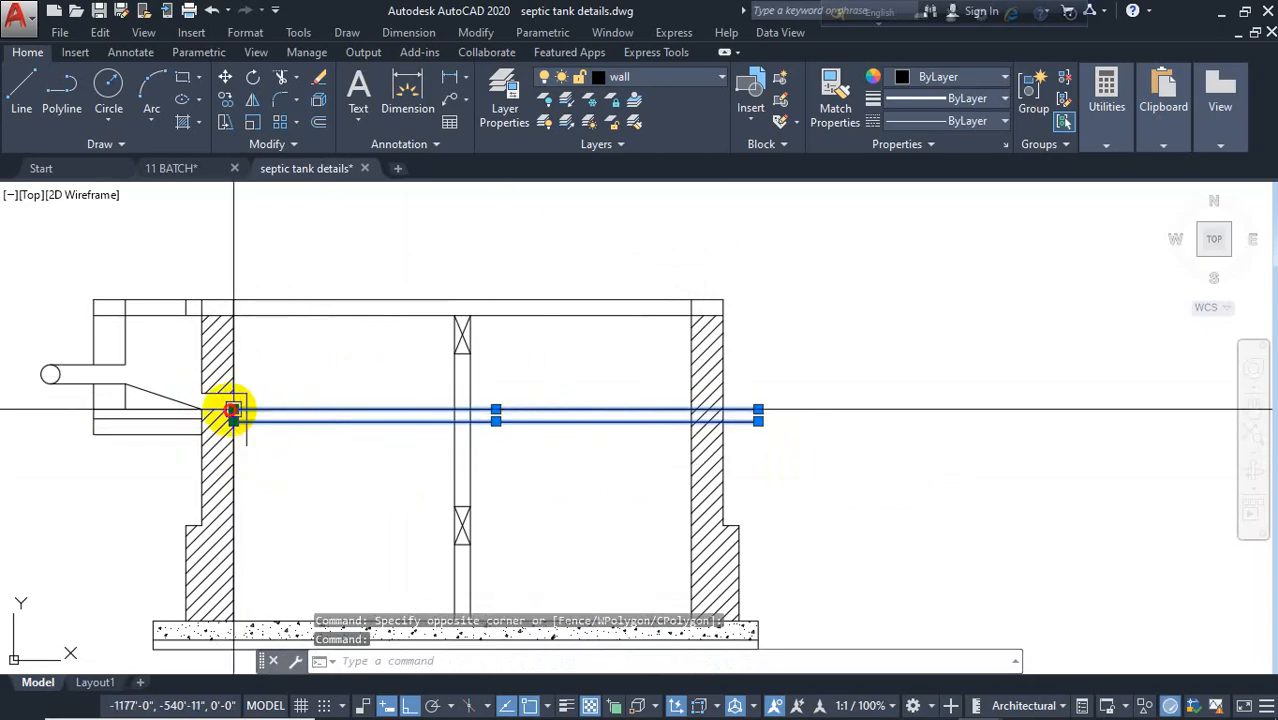
left_click(232, 410)
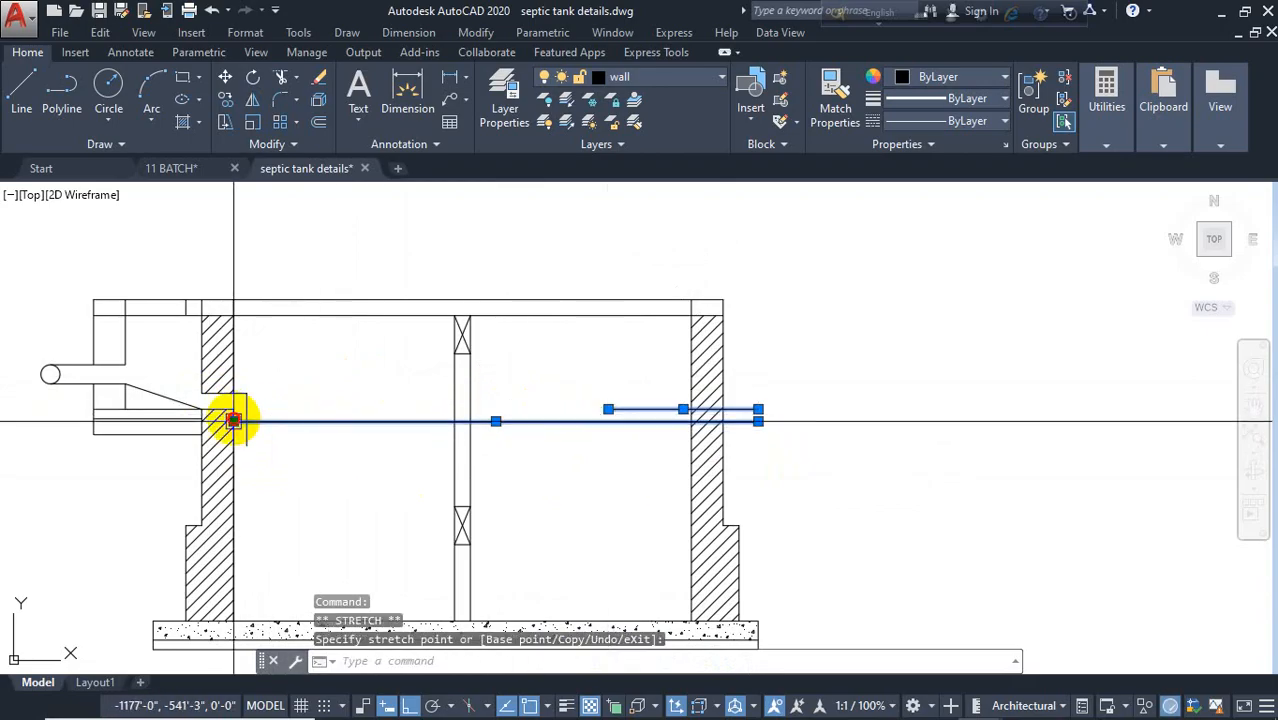
key("Escape")
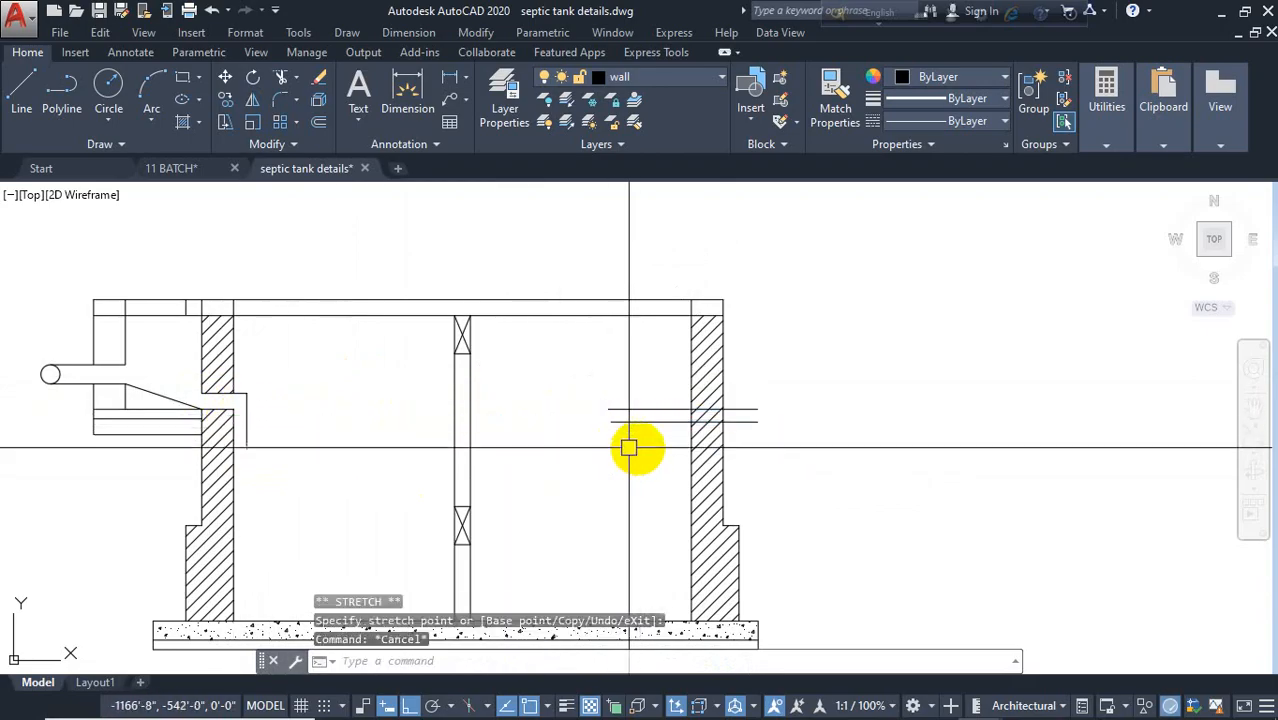
Step: Trim away the far wall's face lines and hatch between the two outlet pipe lines
type("tr")
key("Return")
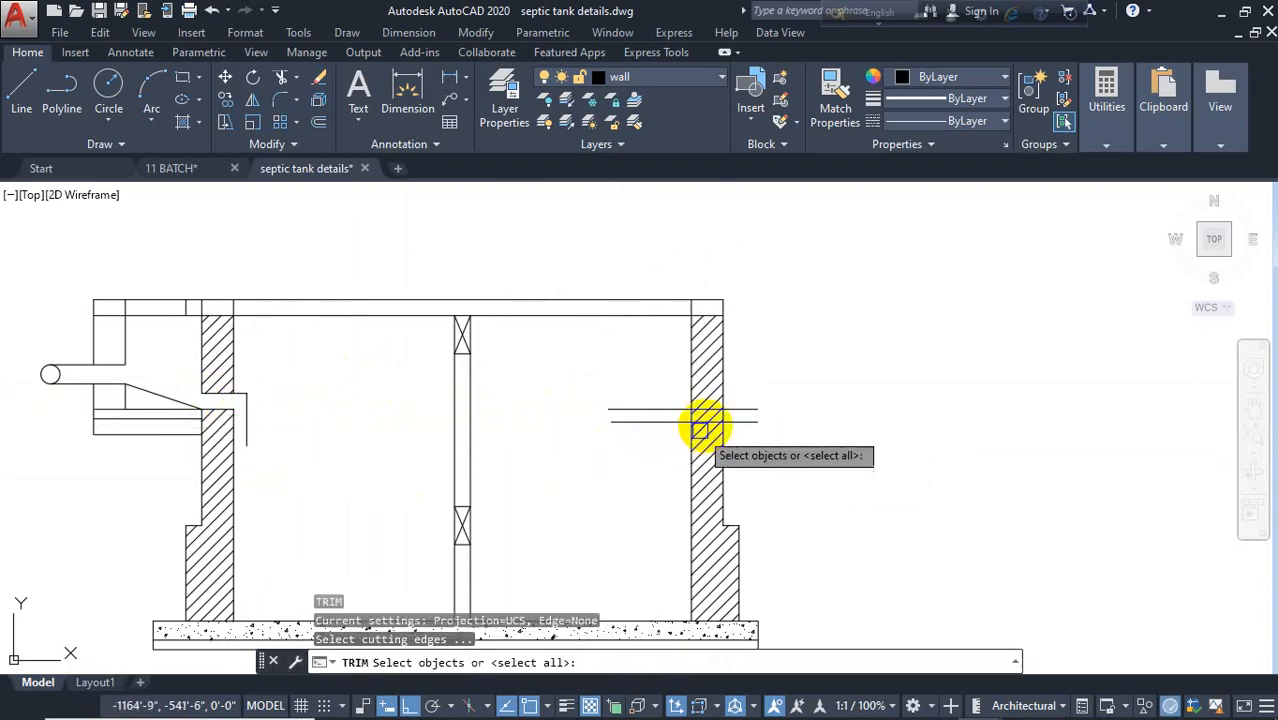
key("Return")
scroll(711, 425, "up", 5)
left_click(747, 403)
left_click(761, 402)
left_click(625, 406)
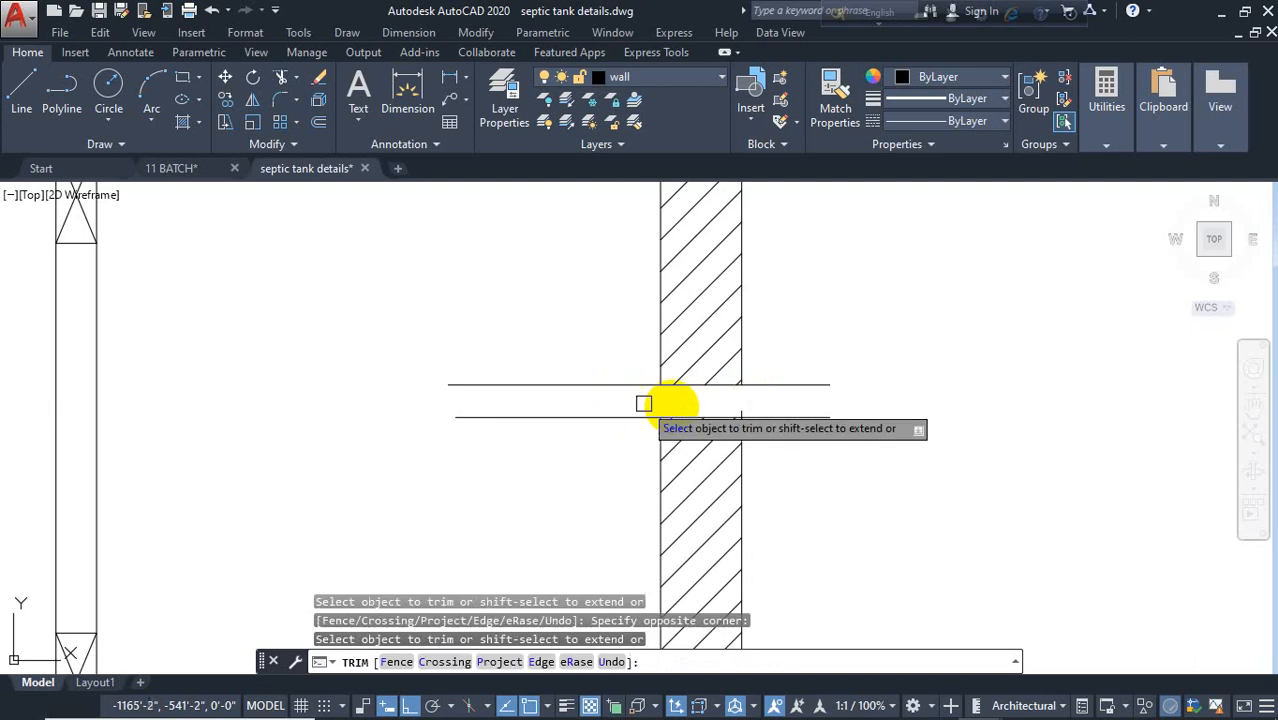
left_click(750, 407)
left_click(744, 407)
key("Escape")
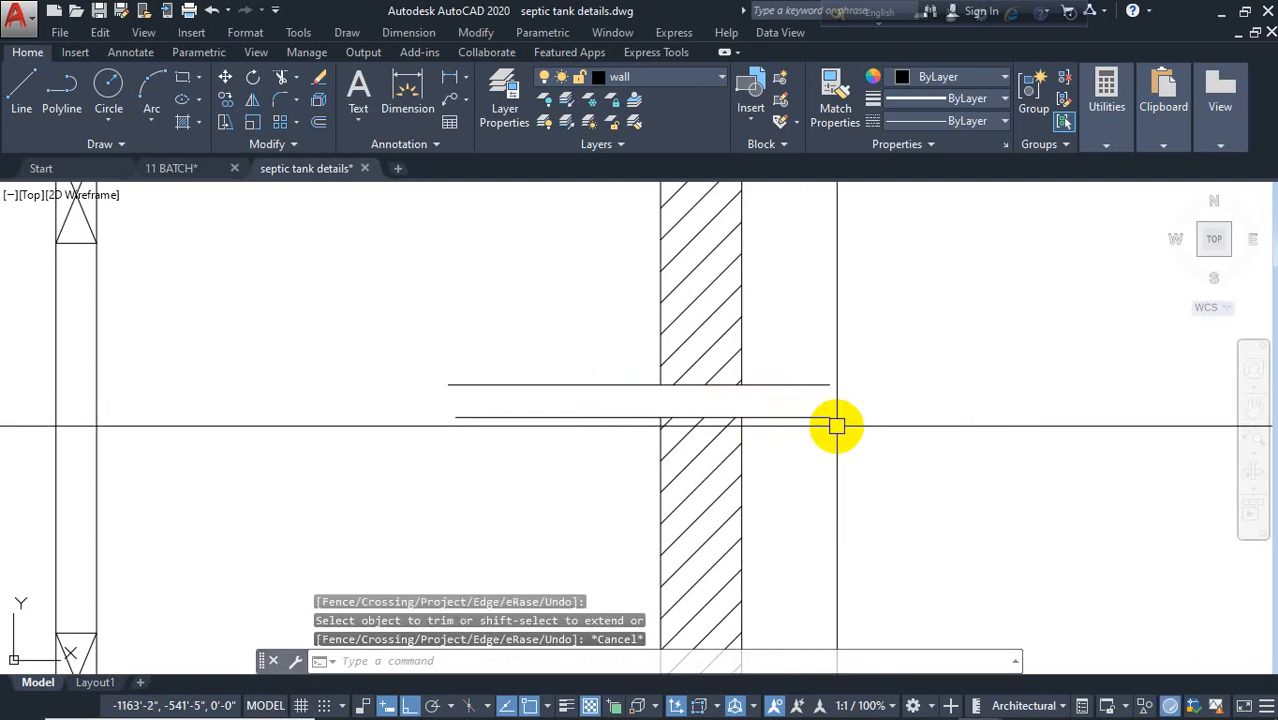
Step: Fillet the two parallel outlet pipe lines to close their outer end with a round cap
type("f")
key("Return")
left_click(803, 417)
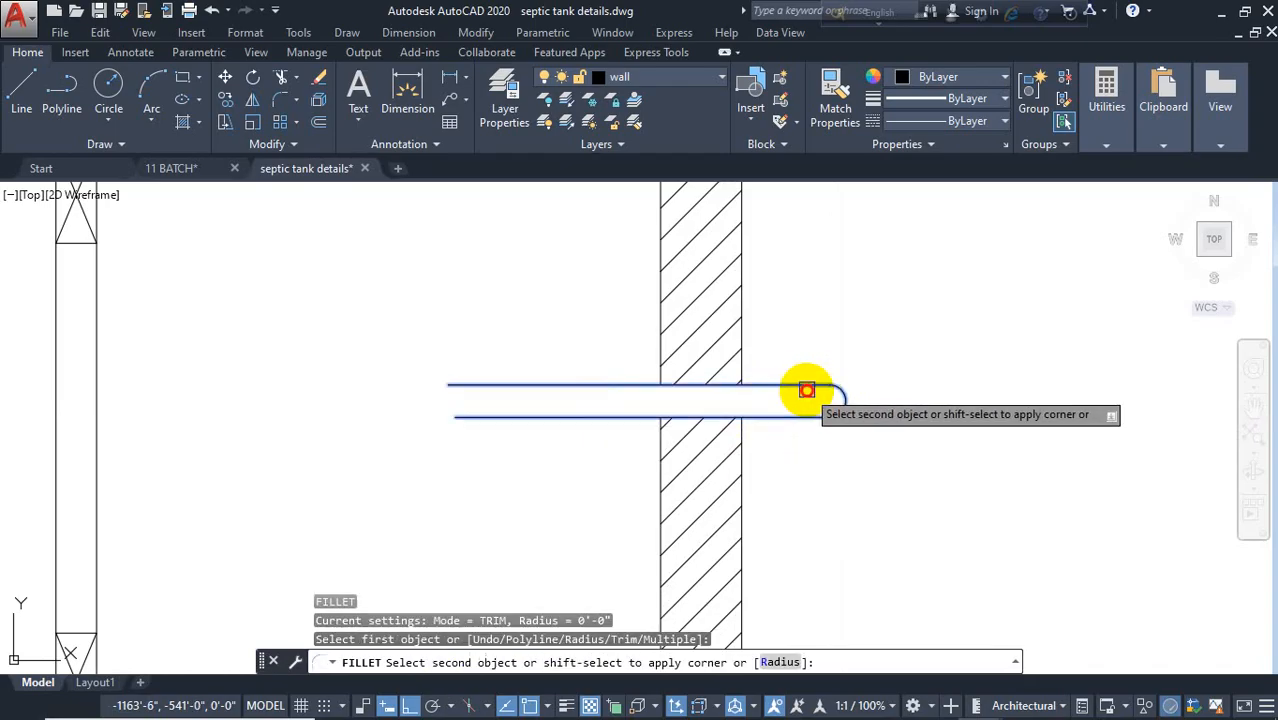
left_click(807, 388)
key("Escape")
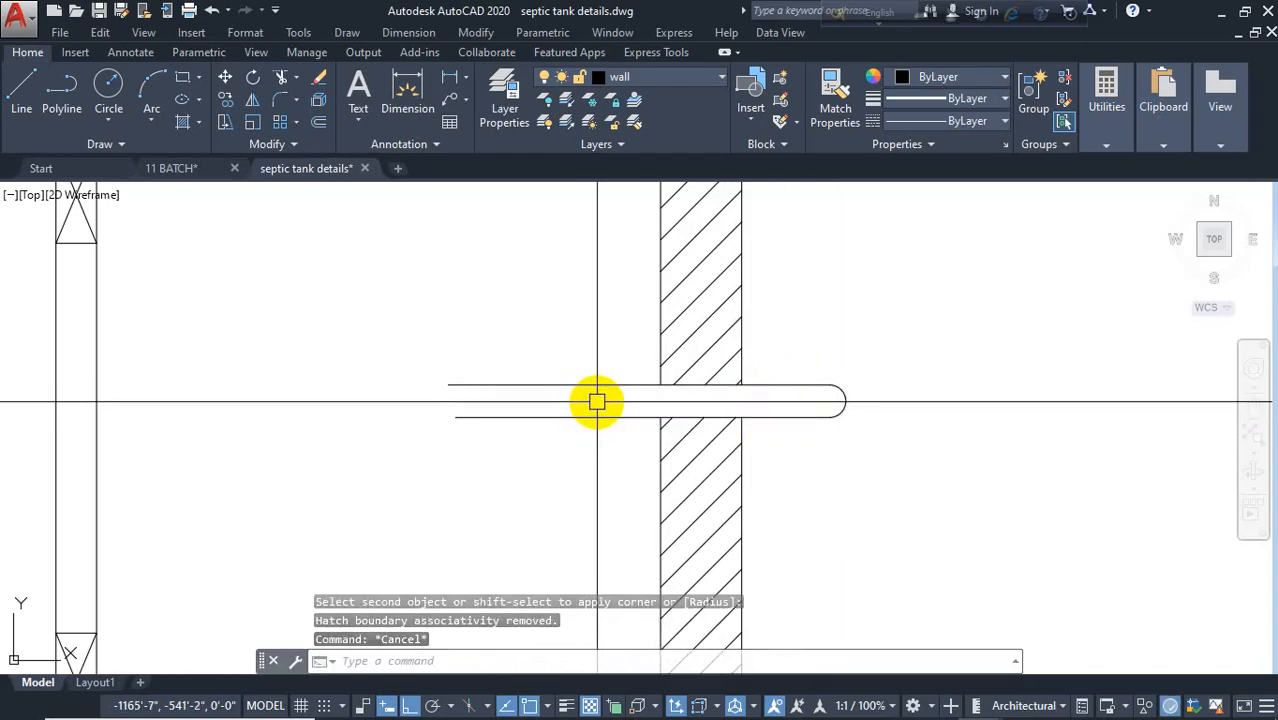
Step: Trim the outlet pipe lines' inner ends back to the tank wall's inner face
type("ts or")
key("Return")
key("Escape")
scroll(508, 370, "down", 2)
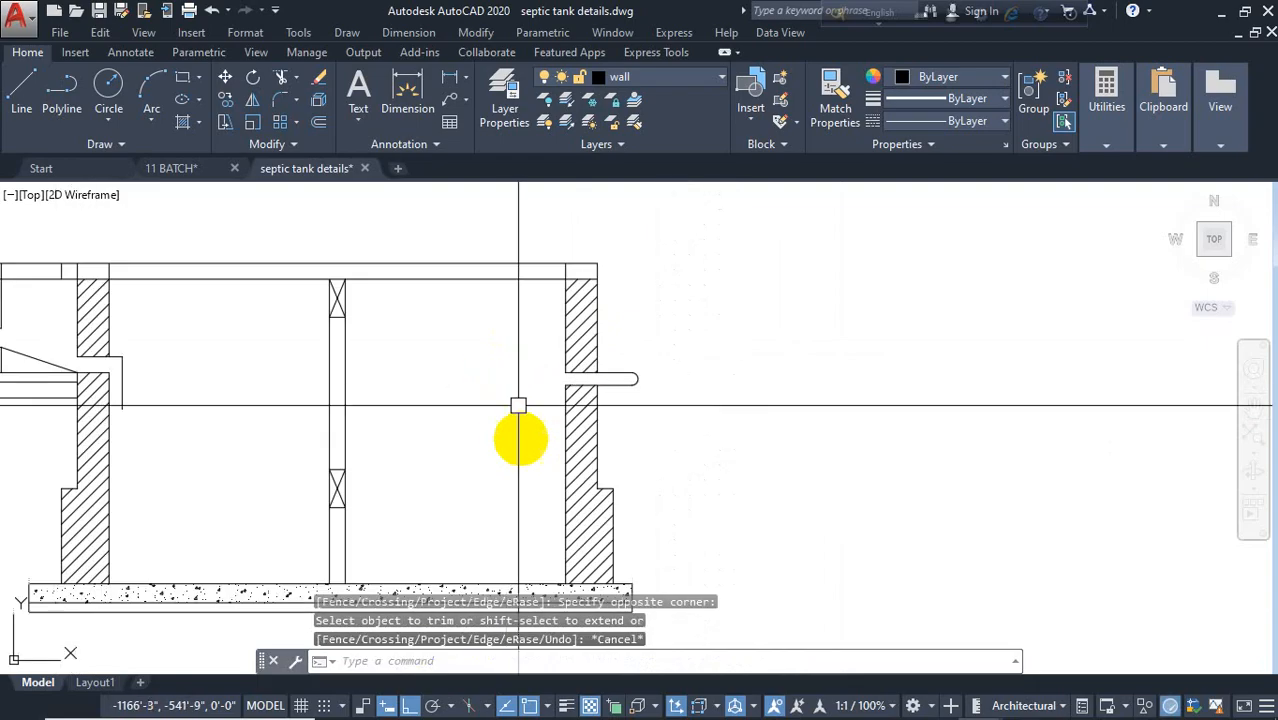
middle_click_drag(519, 434, 696, 459)
key("Escape")
scroll(645, 412, "down", 1)
scroll(550, 348, "up", 2)
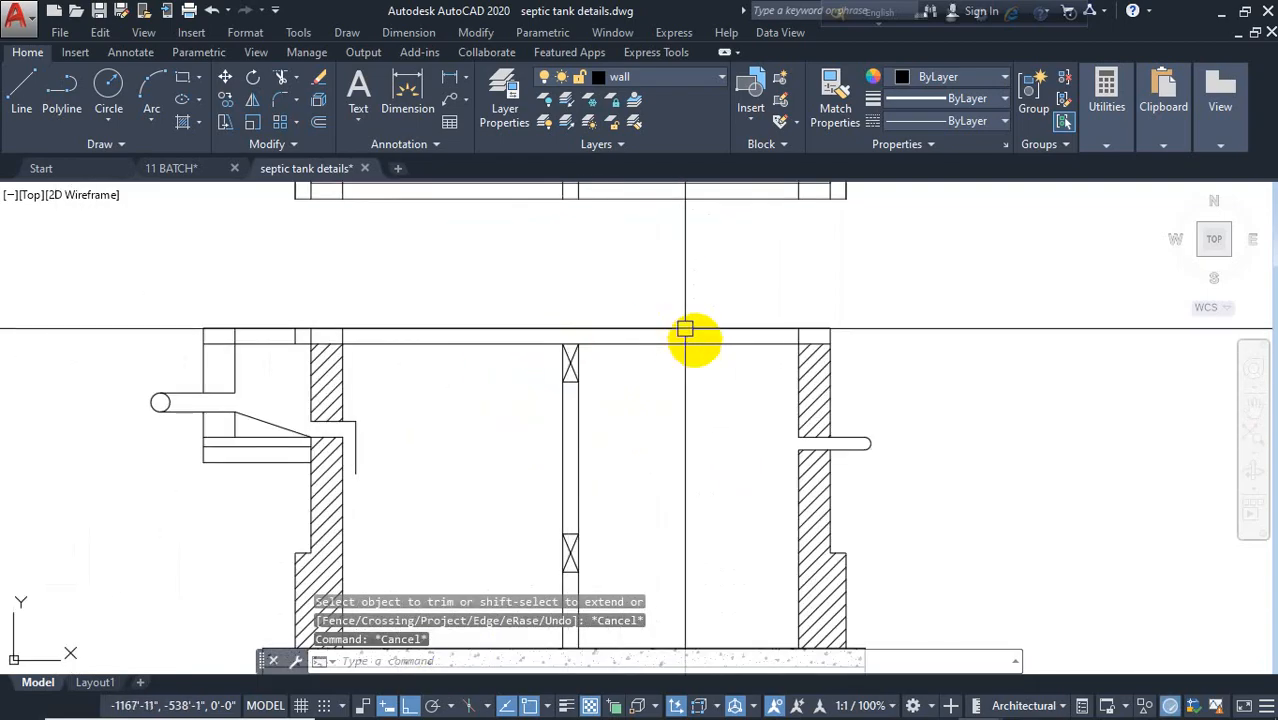
key("Escape")
mouse_move(645, 471)
middle_mouse_down()
mouse_move(593, 337)
mouse_move(631, 422)
mouse_move(651, 384)
middle_mouse_up()
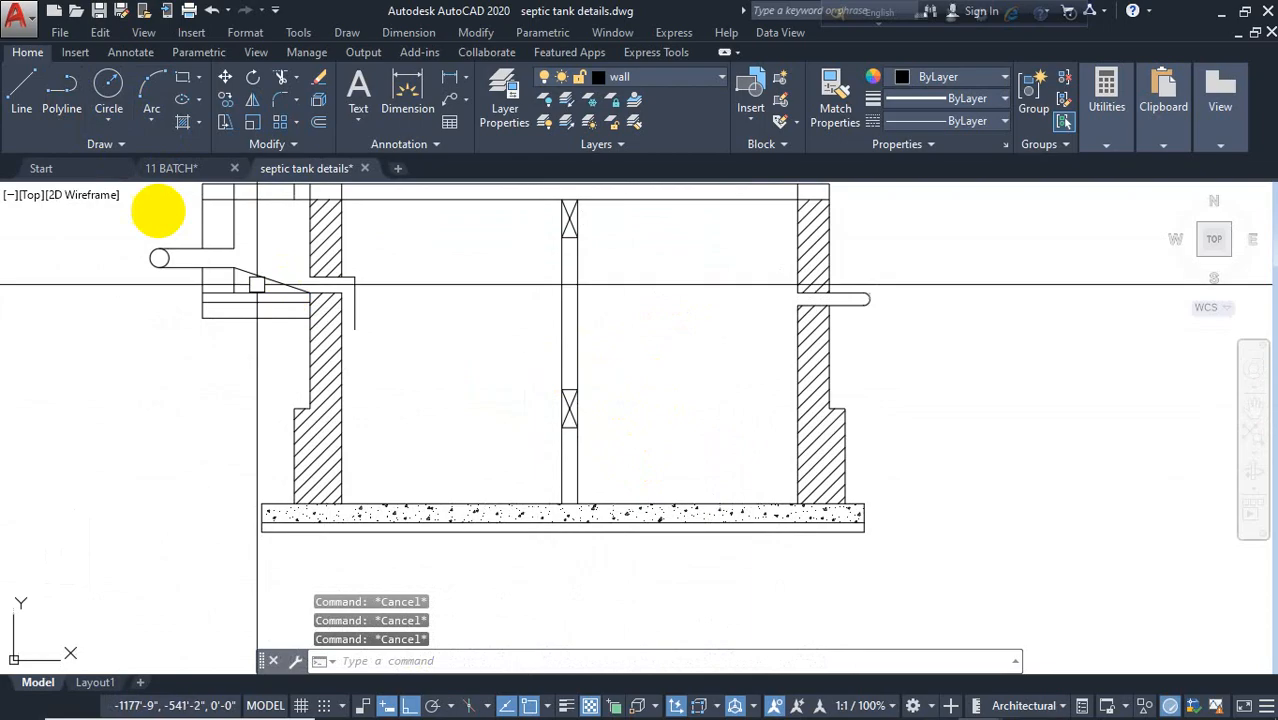
left_click(407, 100)
scroll(262, 505, "up", 4)
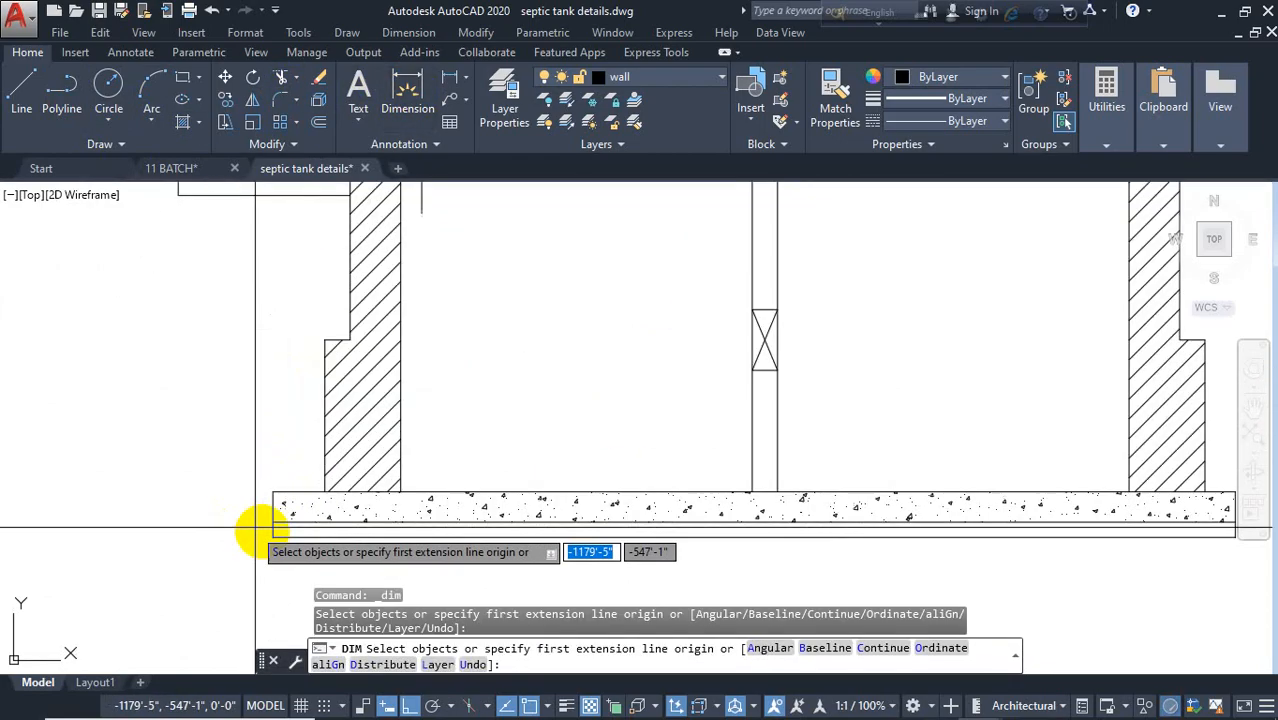
middle_click_drag(387, 527, 340, 465)
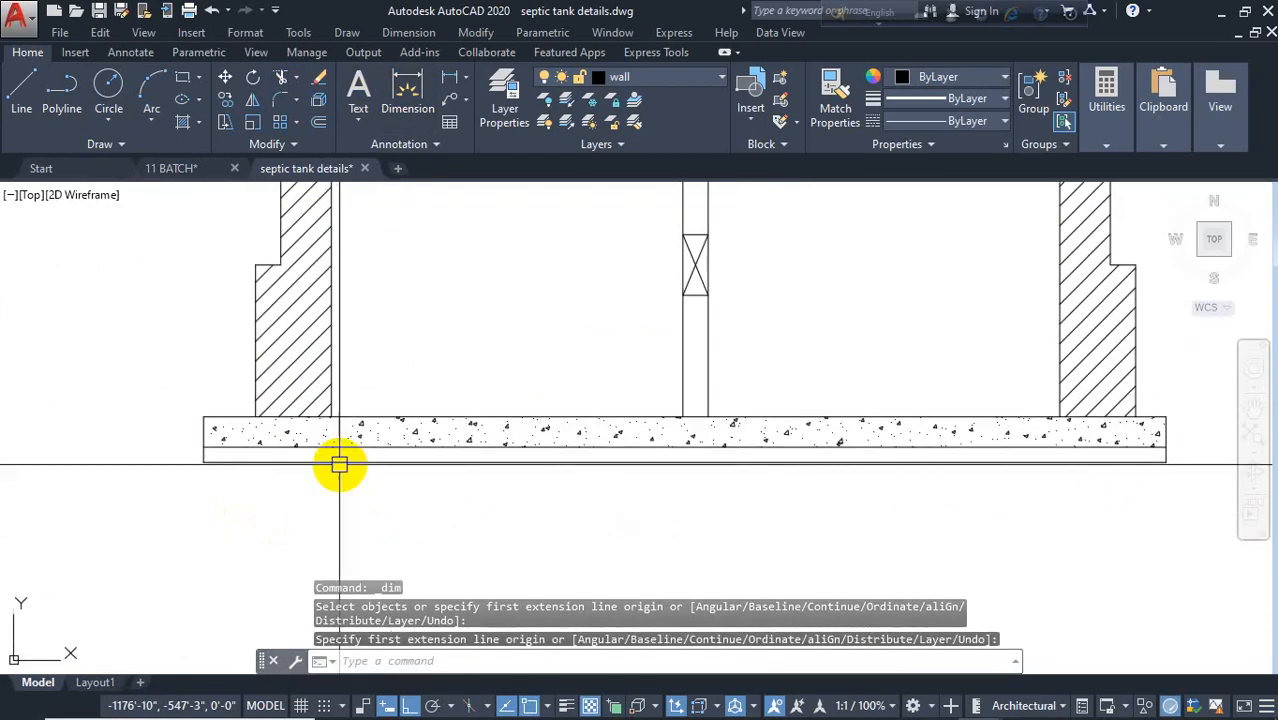
Step: Hatch the thin layer beneath the concrete base slab with the ANSI31 pattern
key("Return")
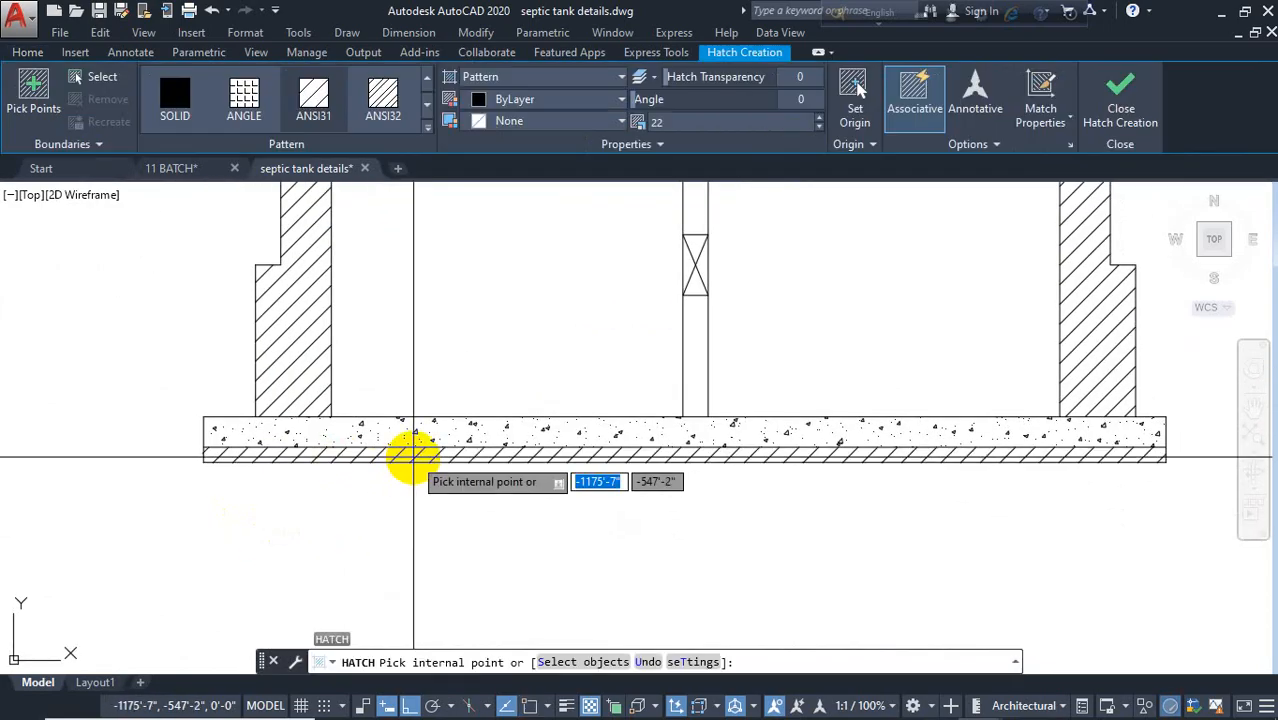
left_click(358, 455)
key("Escape")
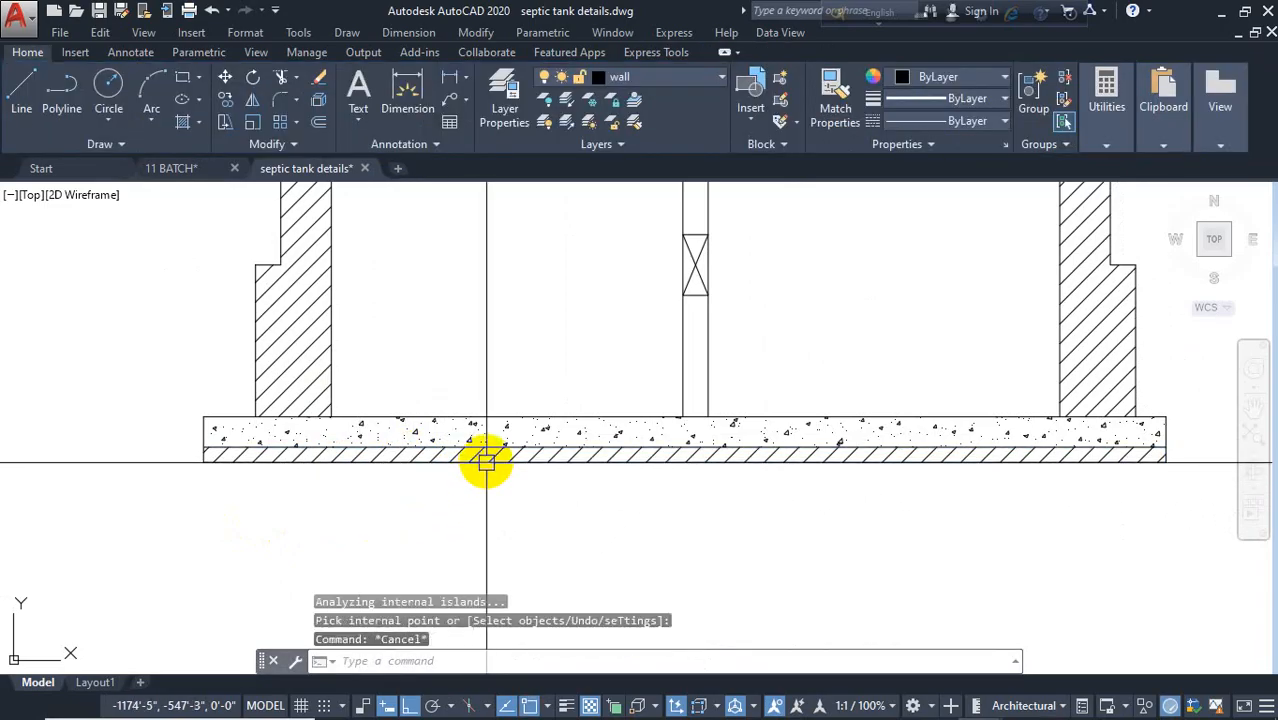
Step: Change the thin bottom layer's hatch to the AR-CONC pattern at scale 1
scroll(488, 459, "up", 3)
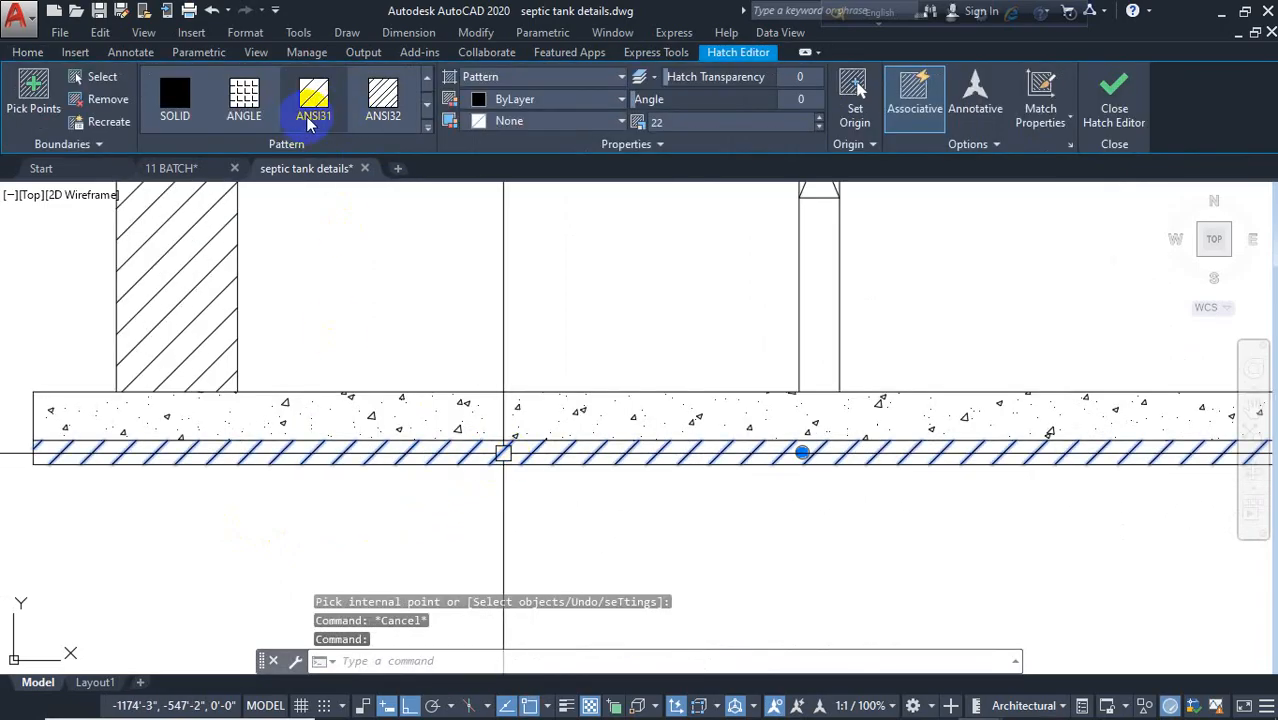
left_click(388, 116)
left_click(428, 134)
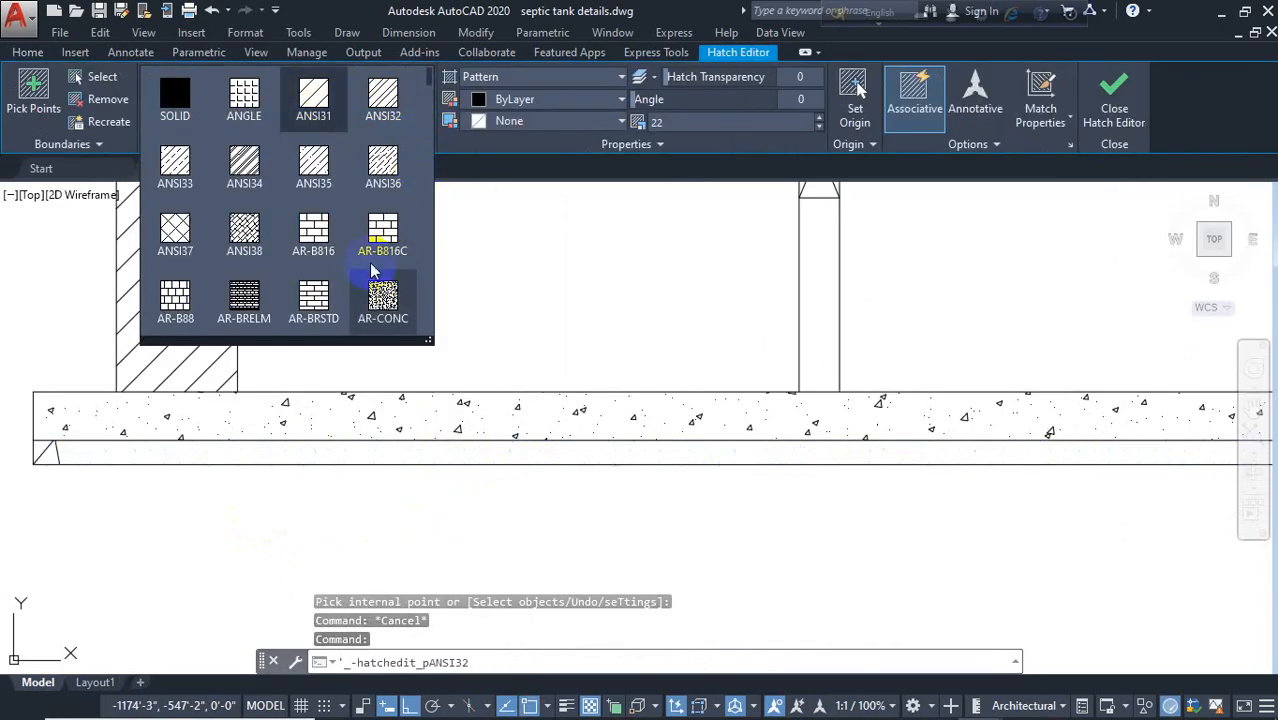
scroll(382, 240, "down", 2)
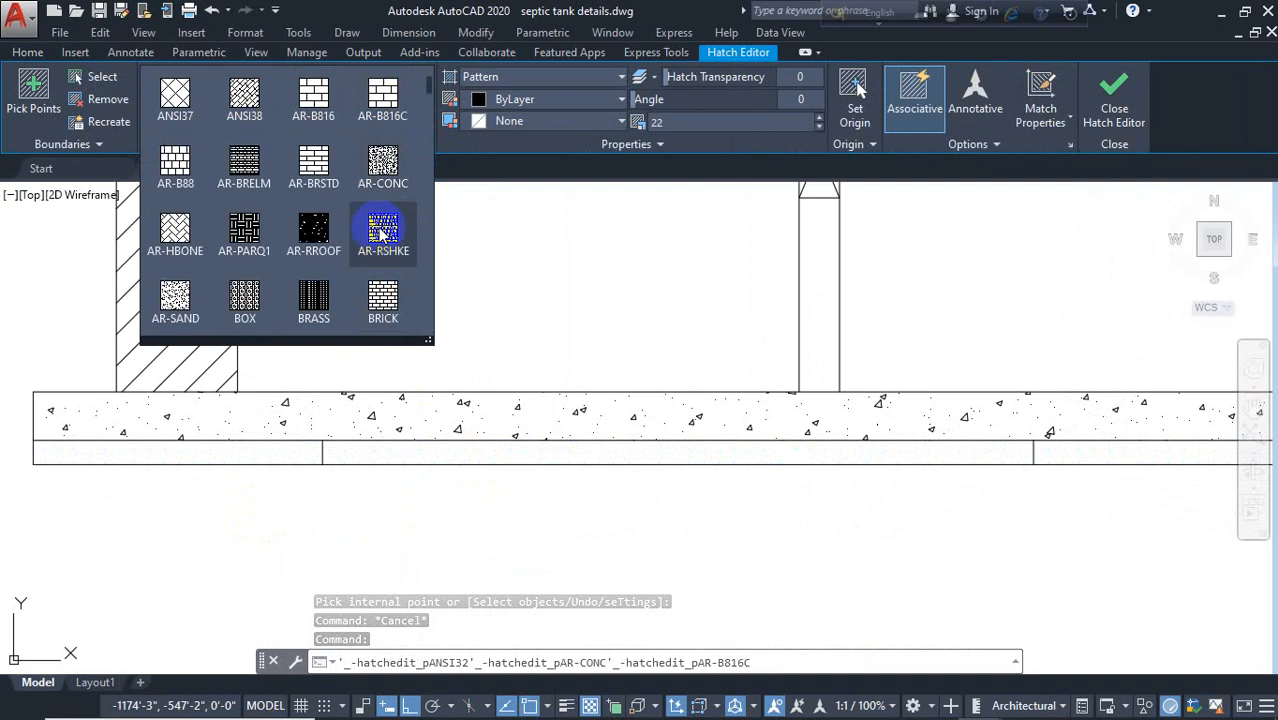
left_click(382, 163)
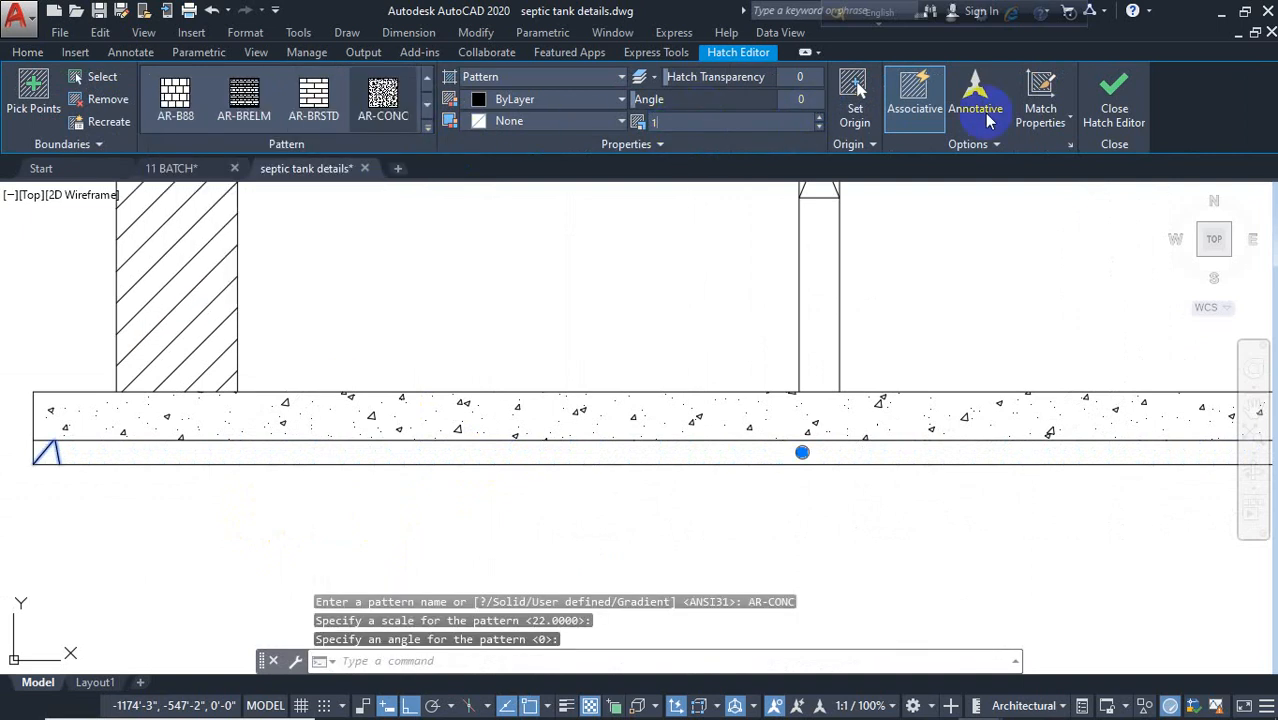
left_click(1125, 105)
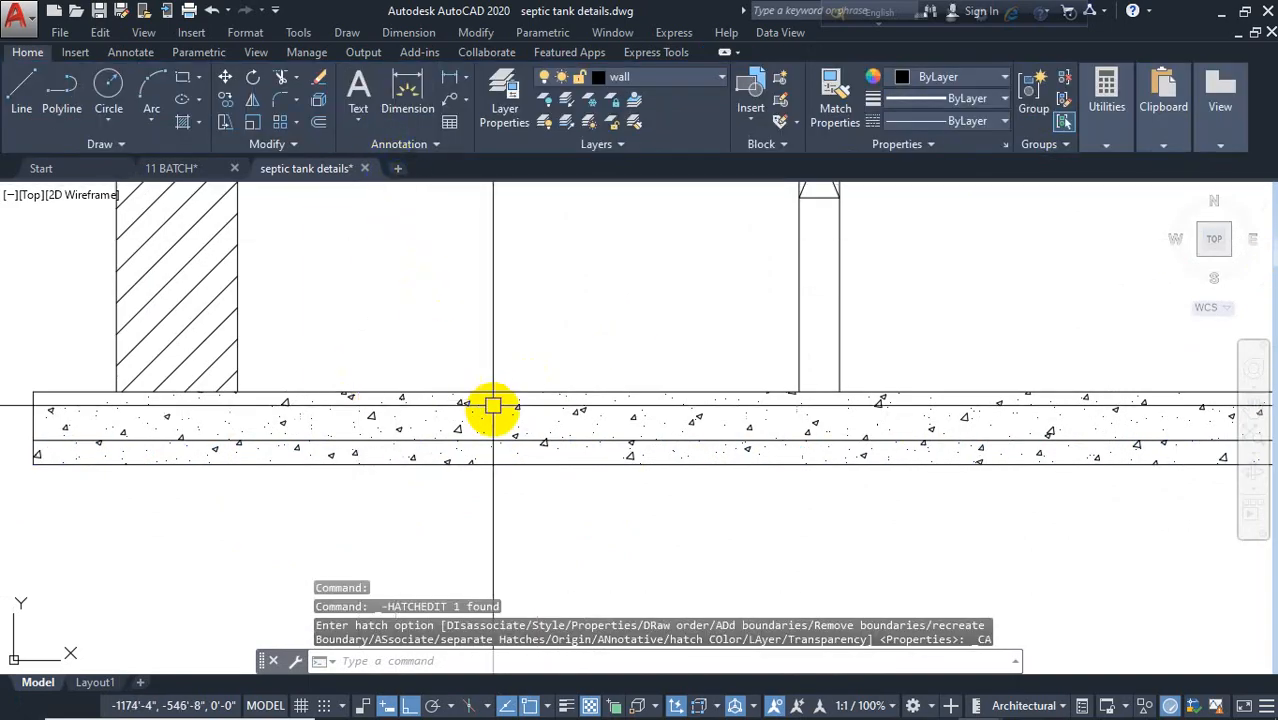
left_click(440, 456)
key("Escape")
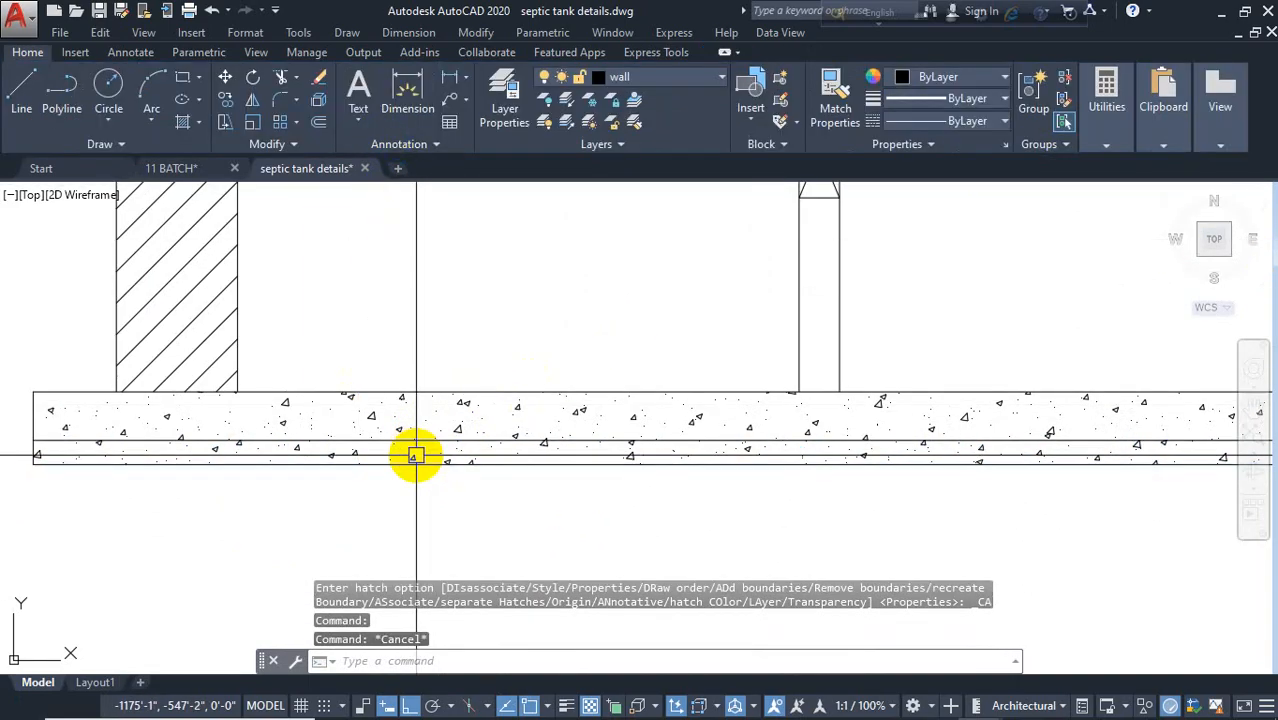
Step: Switch the thin bottom layer's hatch pattern to AR-SAND
left_click(415, 456)
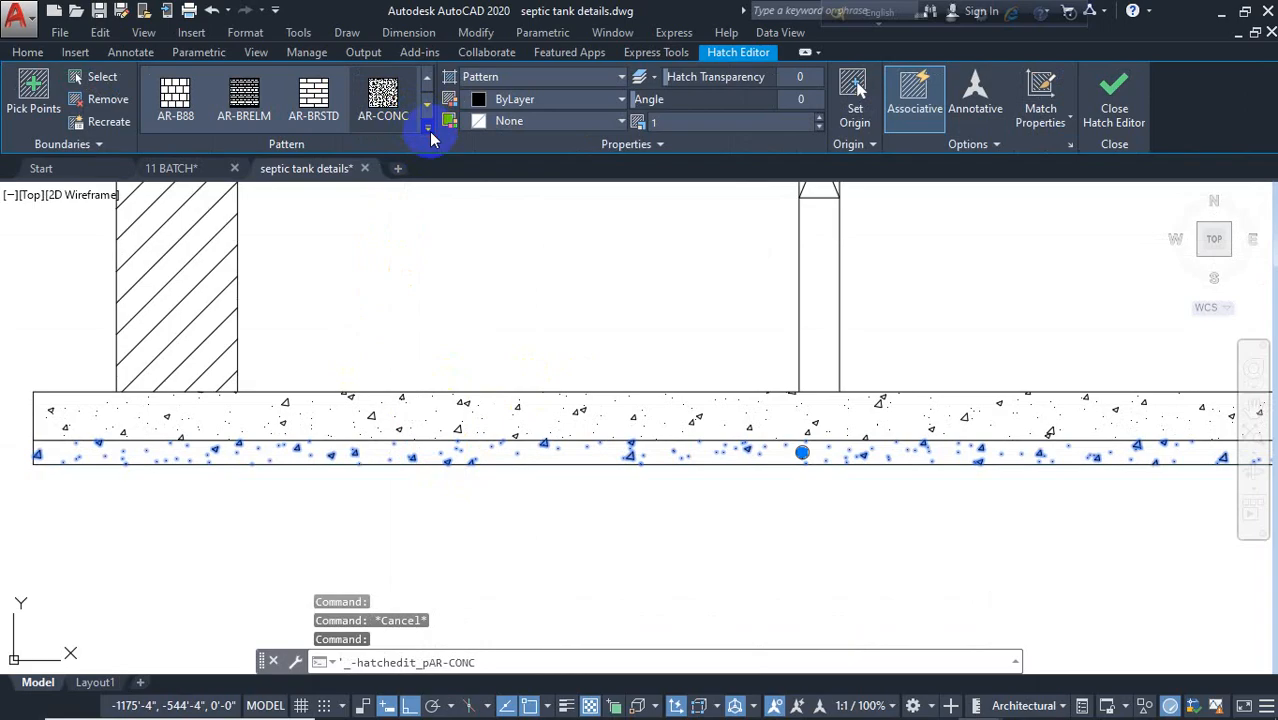
left_click(430, 131)
scroll(175, 250, "down", 3)
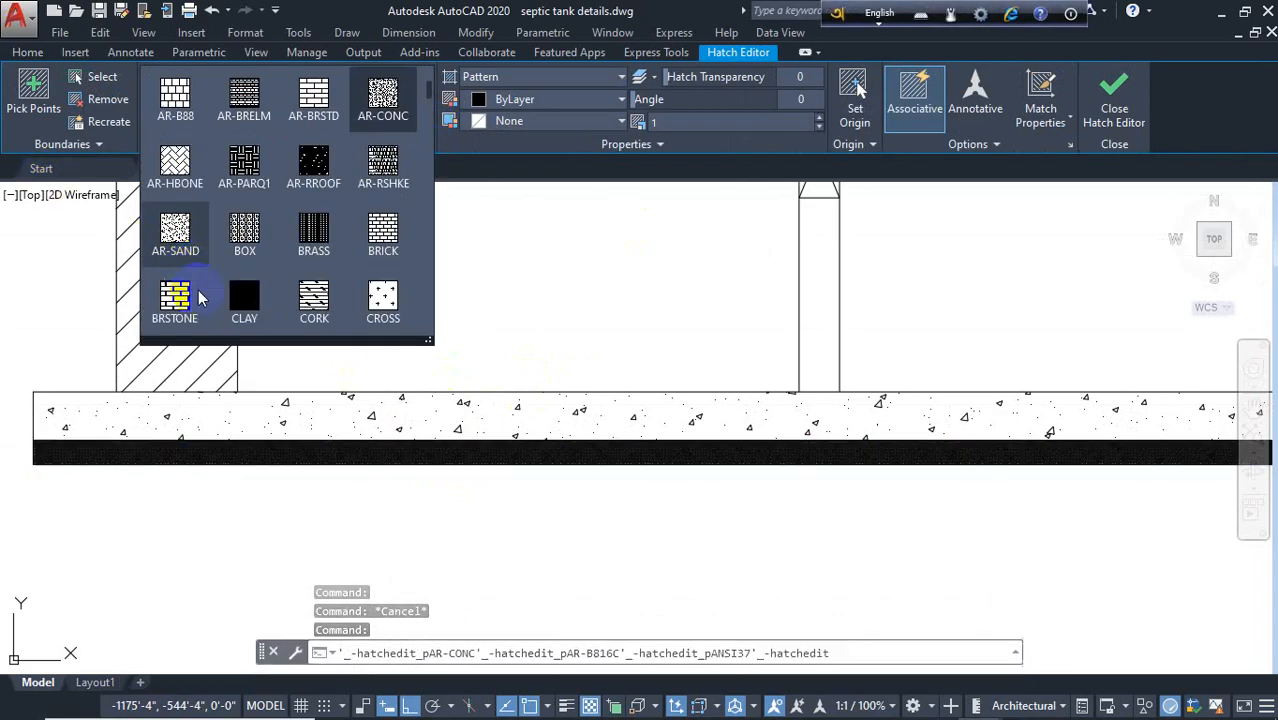
left_click(171, 222)
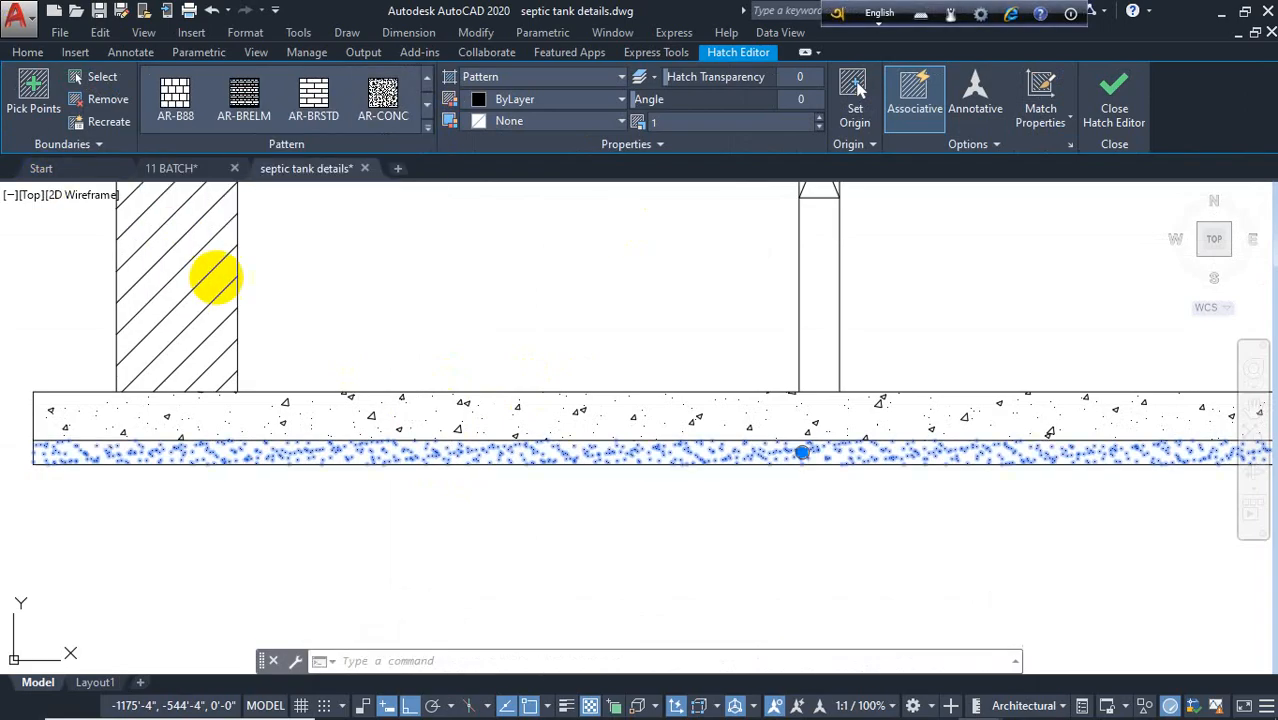
left_click(1130, 90)
scroll(365, 537, "down", 5)
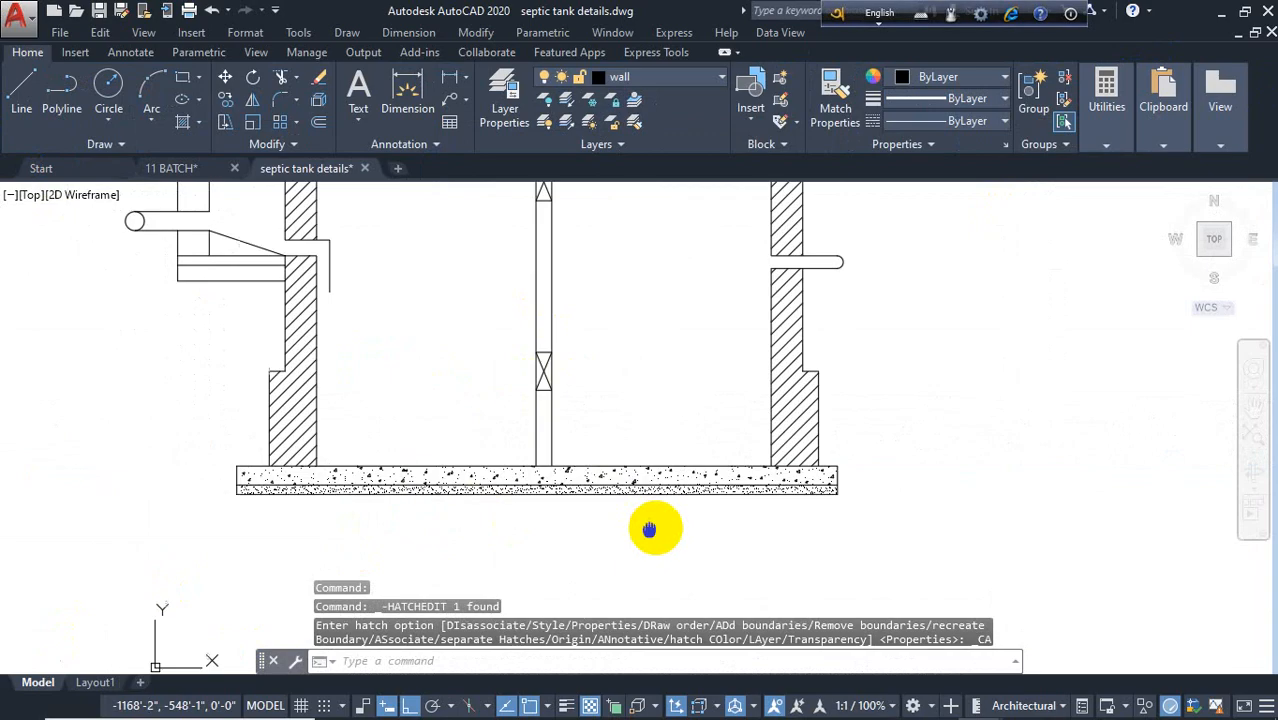
key("Escape")
key("Escape")
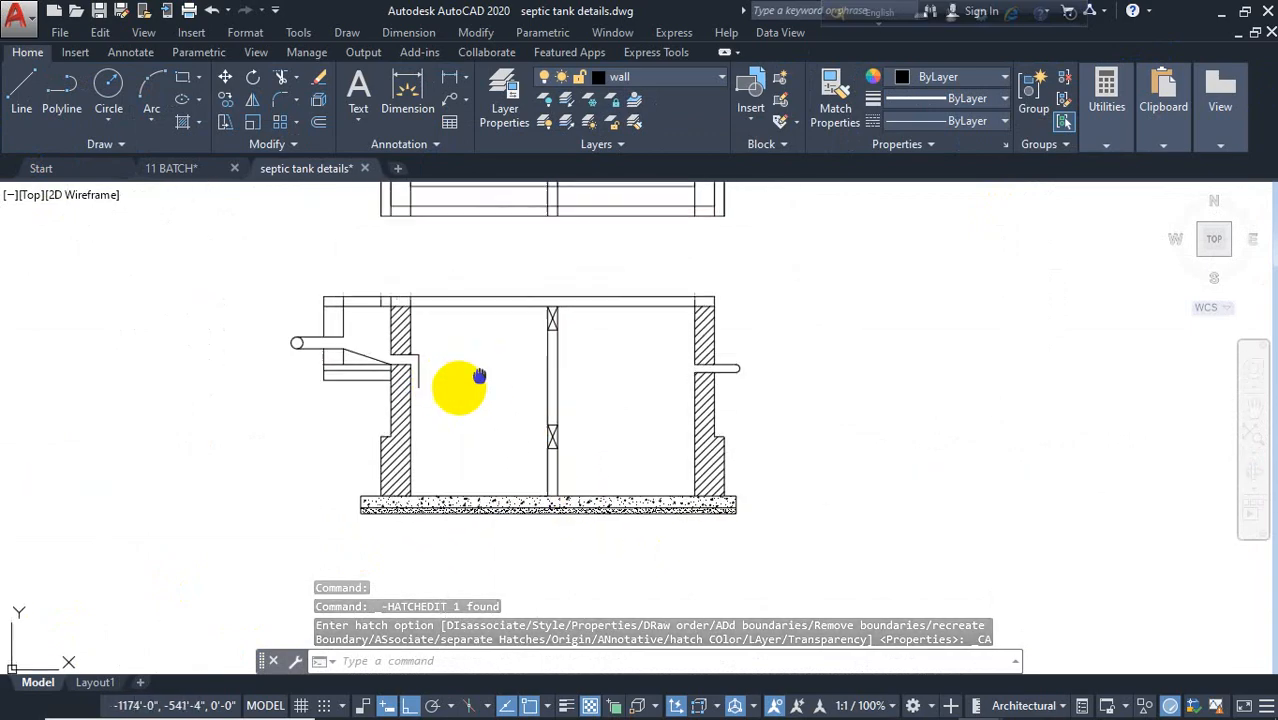
Step: Trim the cover slab's underside line across the inlet chamber's outer wall and erase the stray short vertical line in the slab
scroll(300, 335, "up", 5)
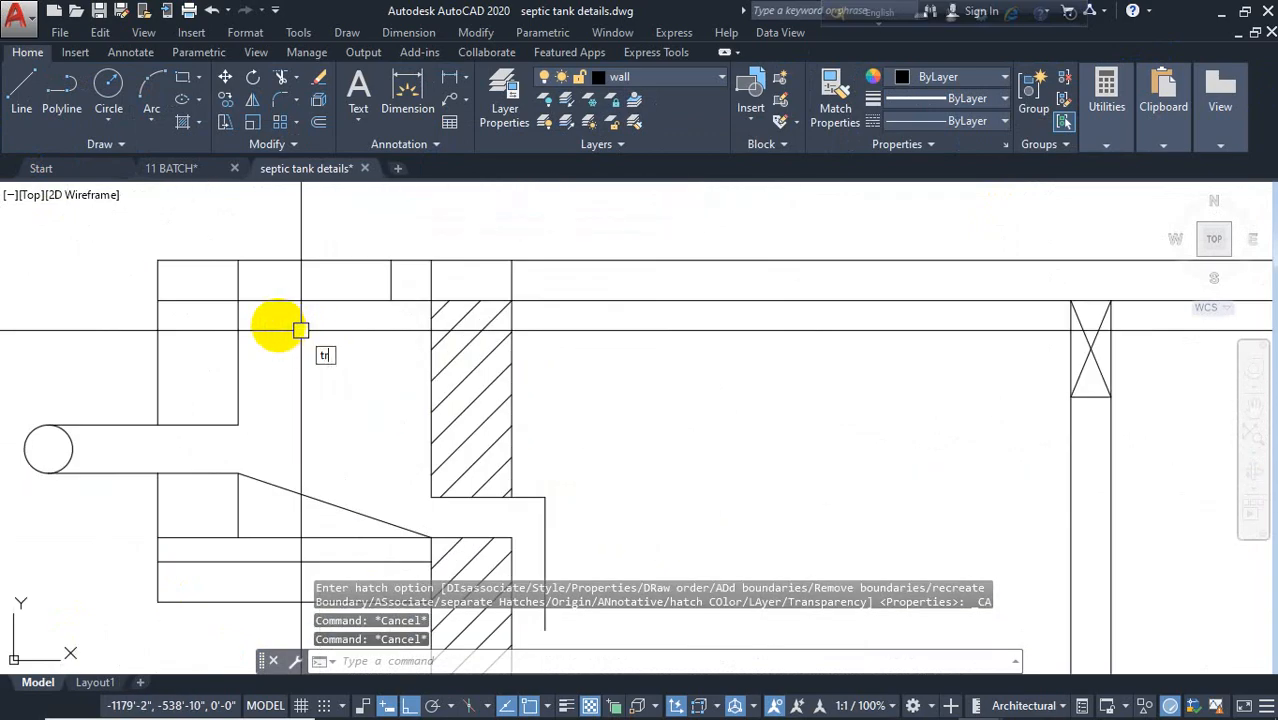
type("tr")
key("Return")
left_click(396, 277)
left_click(199, 275)
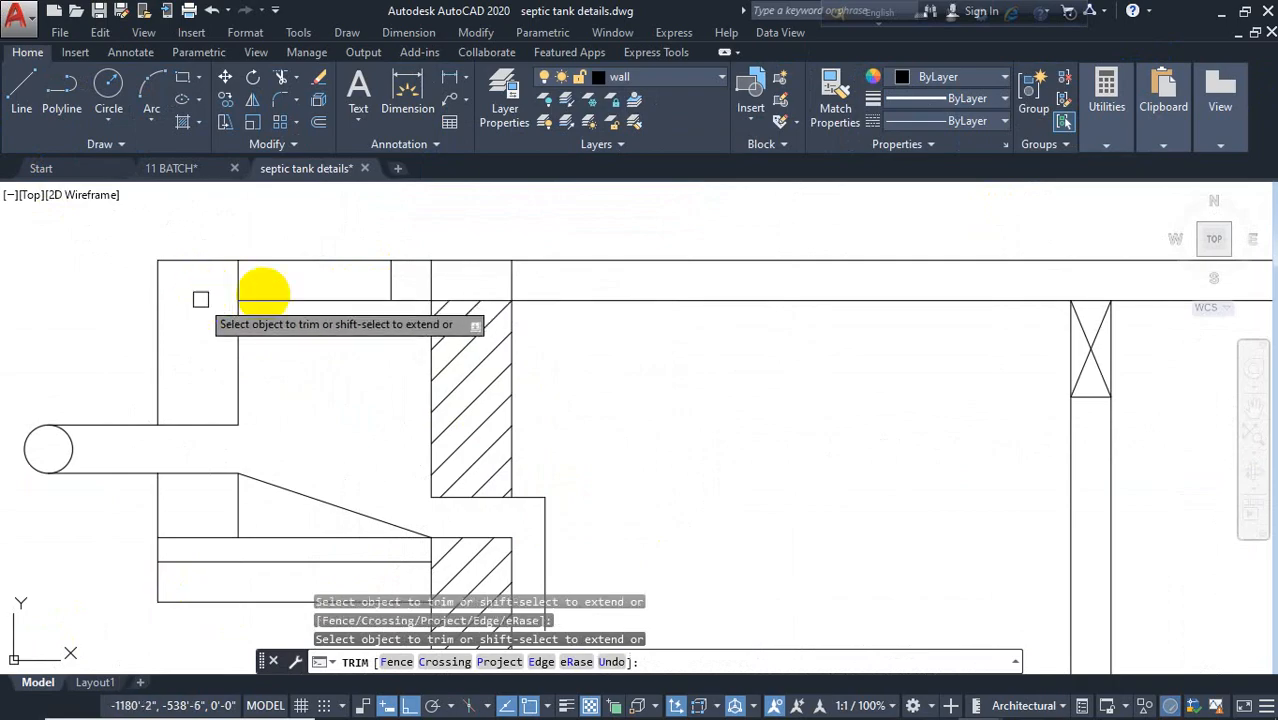
left_click(388, 279)
key("Escape")
left_click(390, 288)
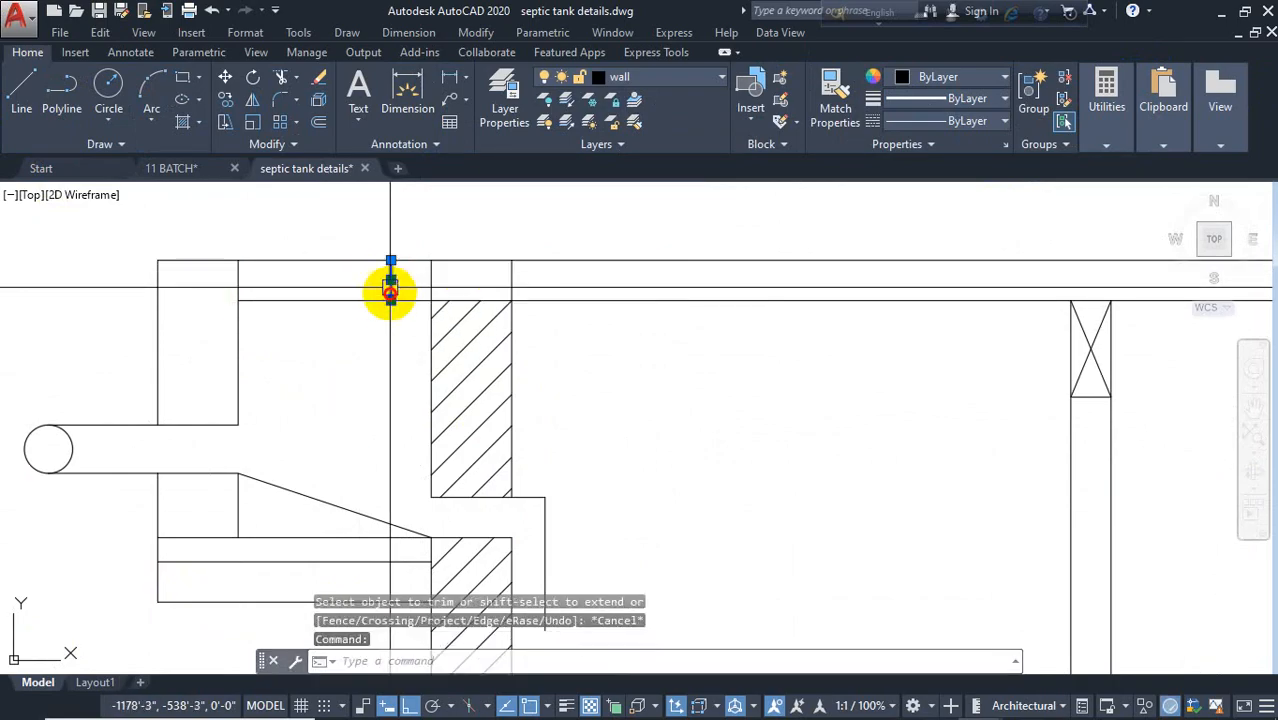
key("Delete")
Step: Draw the two vertical edges of an access opening in the cover slab above the first compartment, joined along the slab's top edge
middle_click_drag(639, 320, 533, 360)
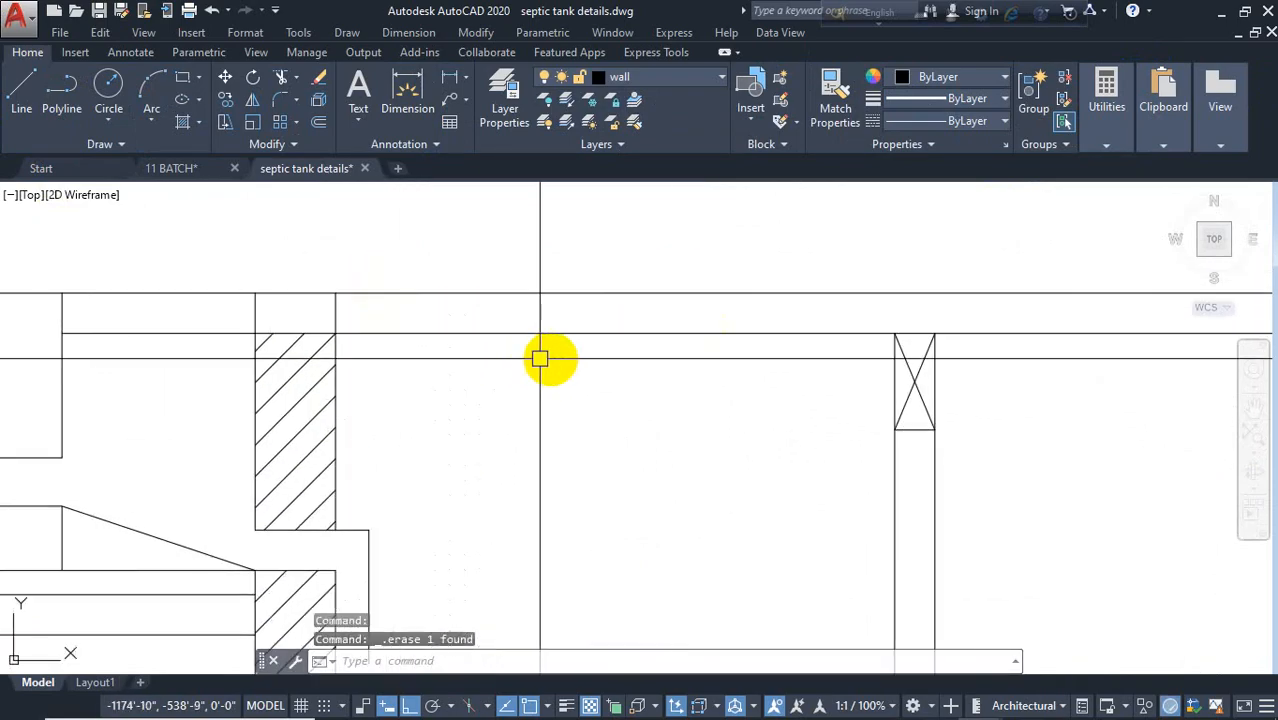
type("l")
key("Return")
left_click(590, 333)
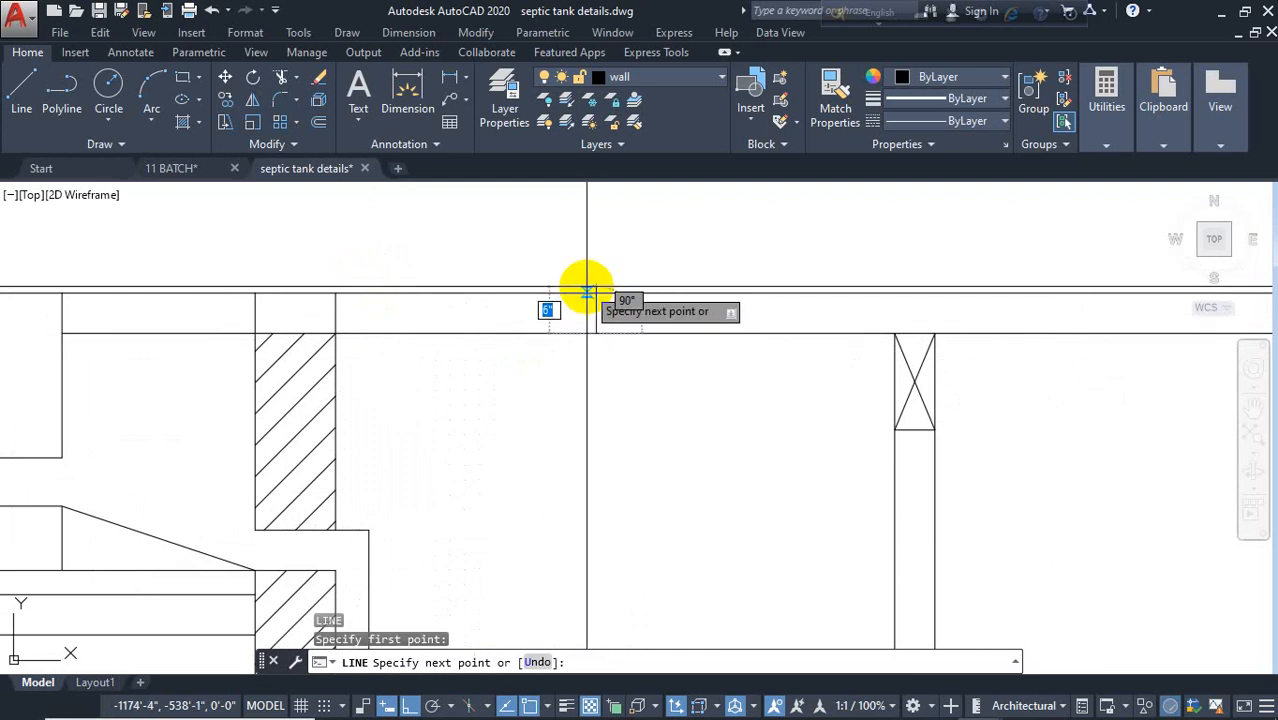
left_click(595, 293)
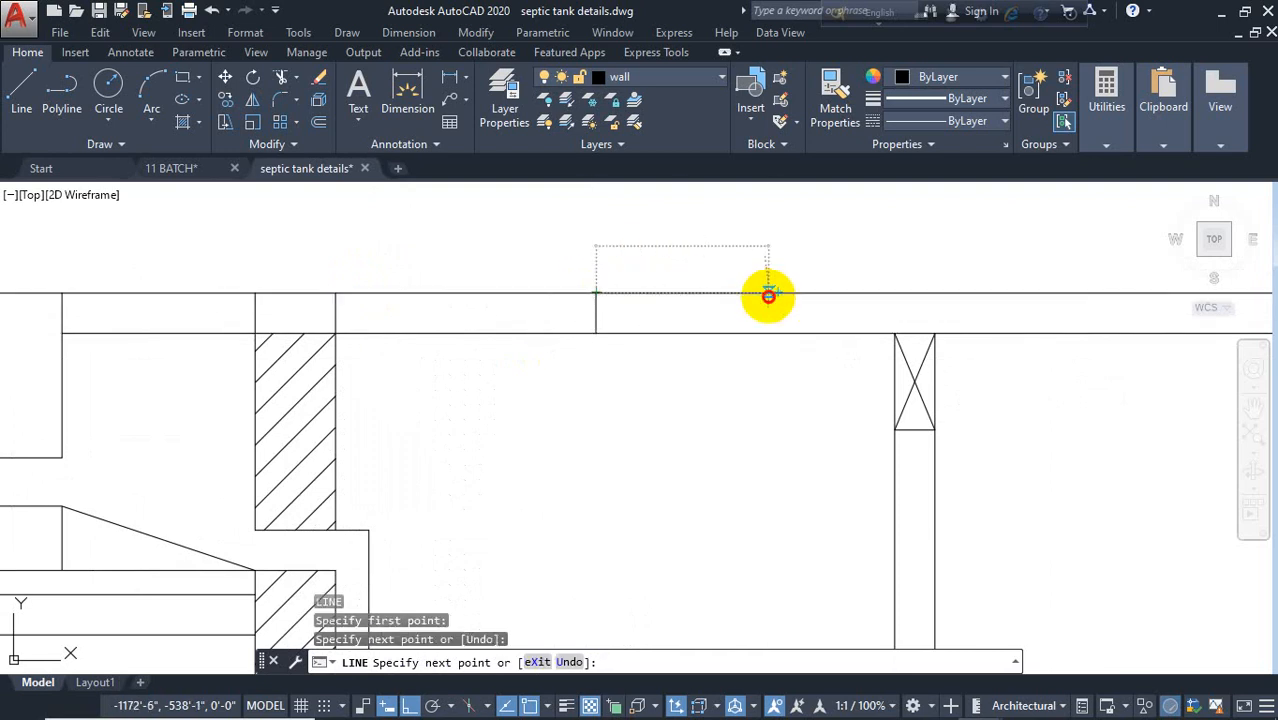
left_click(768, 293)
key("Escape")
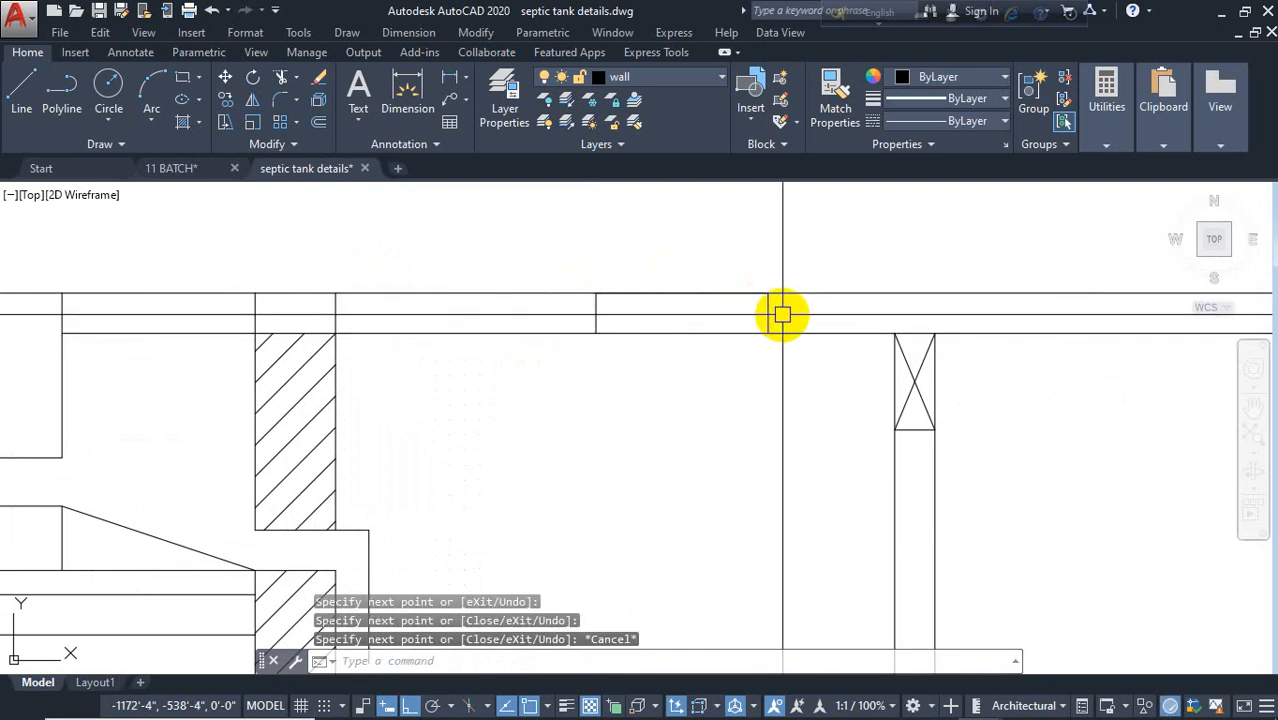
type("o")
key("Return")
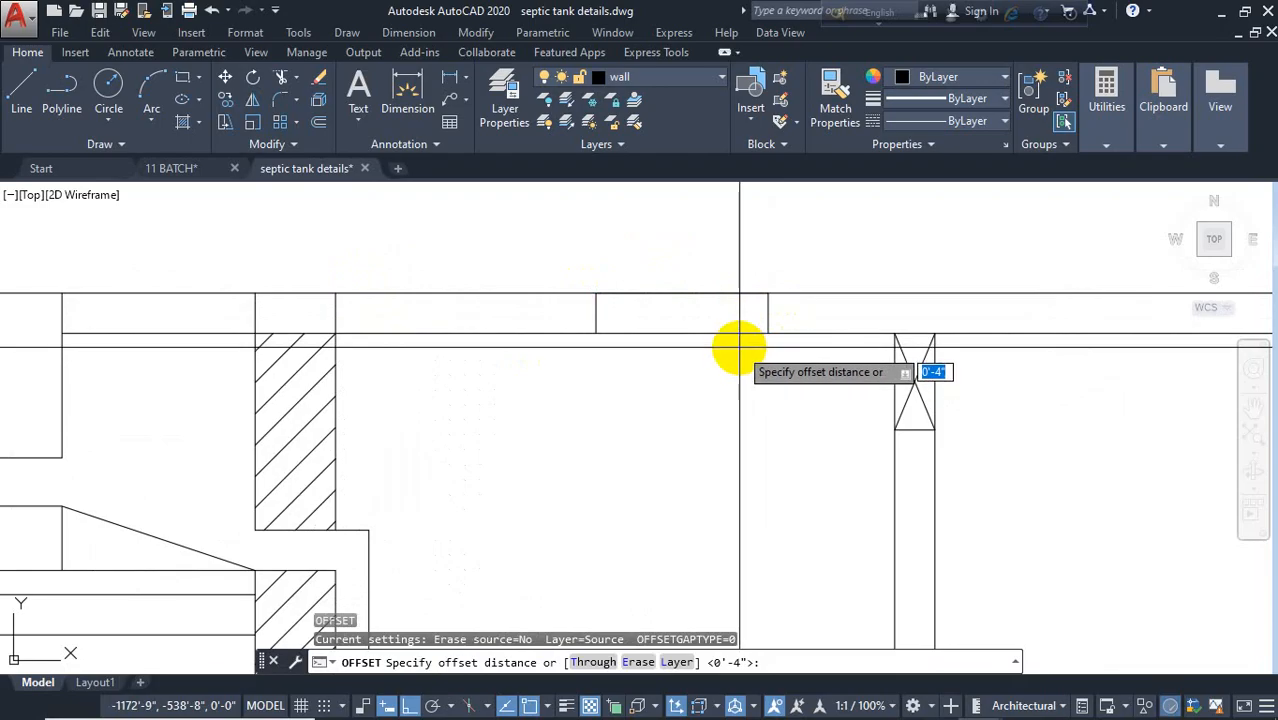
type("2")
key("Return")
key("Escape")
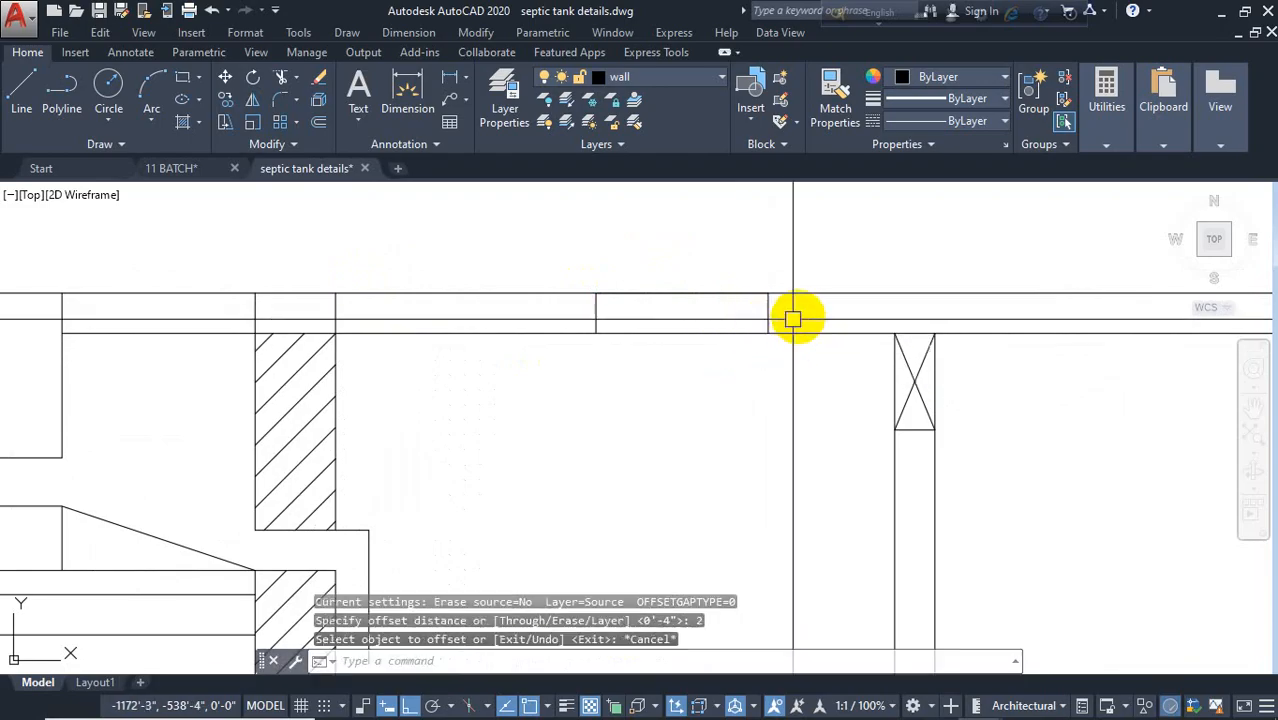
Step: Copy the two vertical opening edges horizontally about 5'-7" to the cover slab above the second compartment
left_click(809, 290)
left_click(586, 316)
type("c")
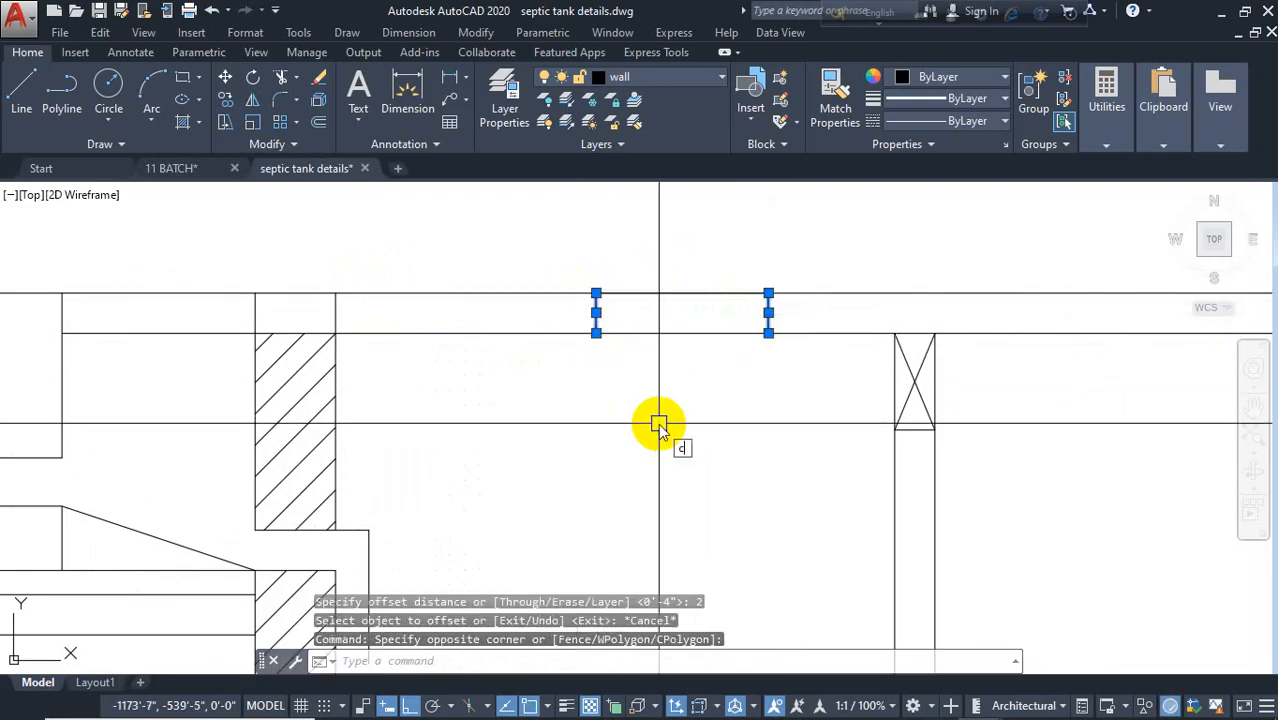
type("o")
key("Return")
scroll(488, 427, "down", 2)
left_click(570, 446)
left_click(908, 467)
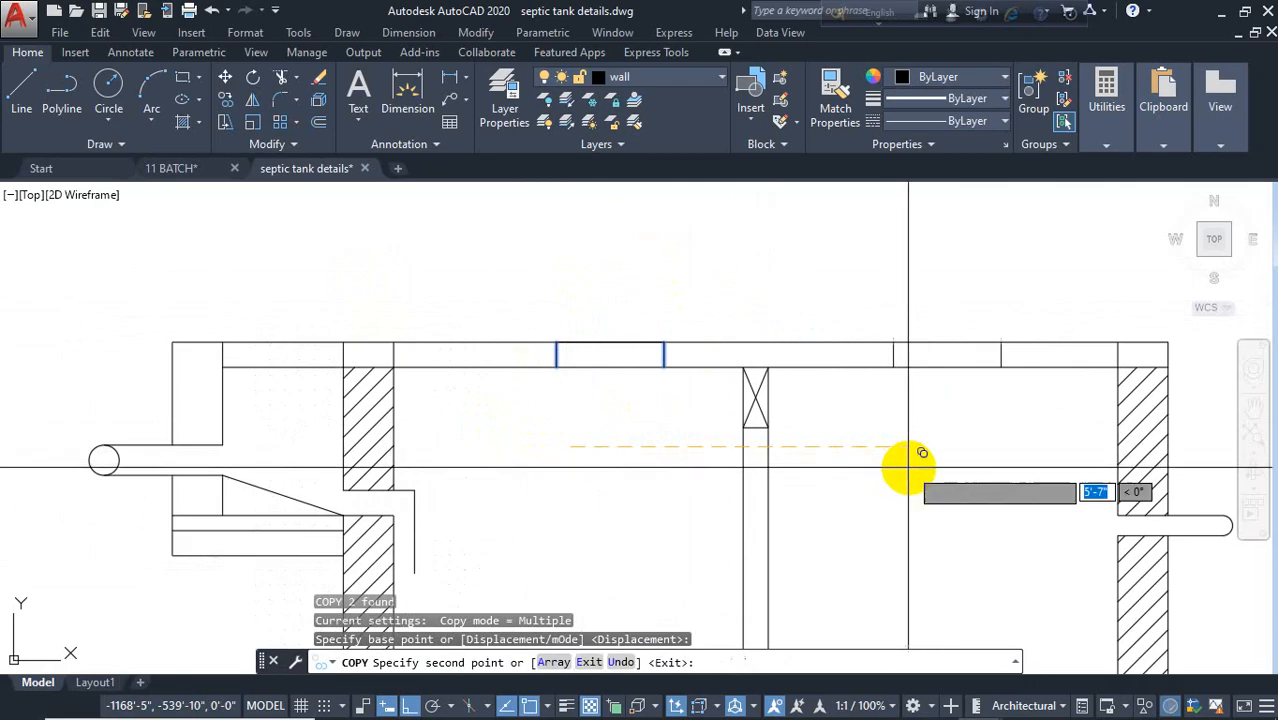
key("Escape")
middle_click_drag(829, 490, 629, 351)
scroll(629, 351, "down", 2)
middle_click_drag(631, 480, 613, 405)
key("Escape")
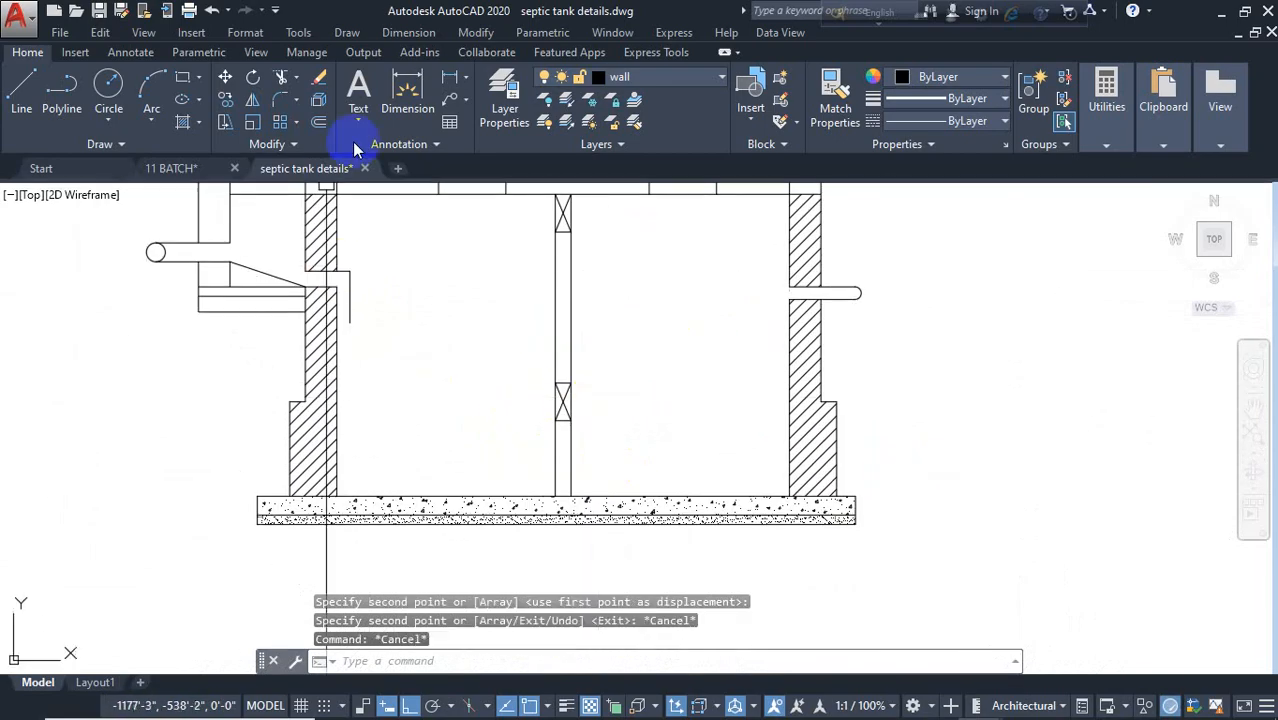
left_click(408, 108)
scroll(257, 526, "up", 1)
scroll(200, 525, "down", 2)
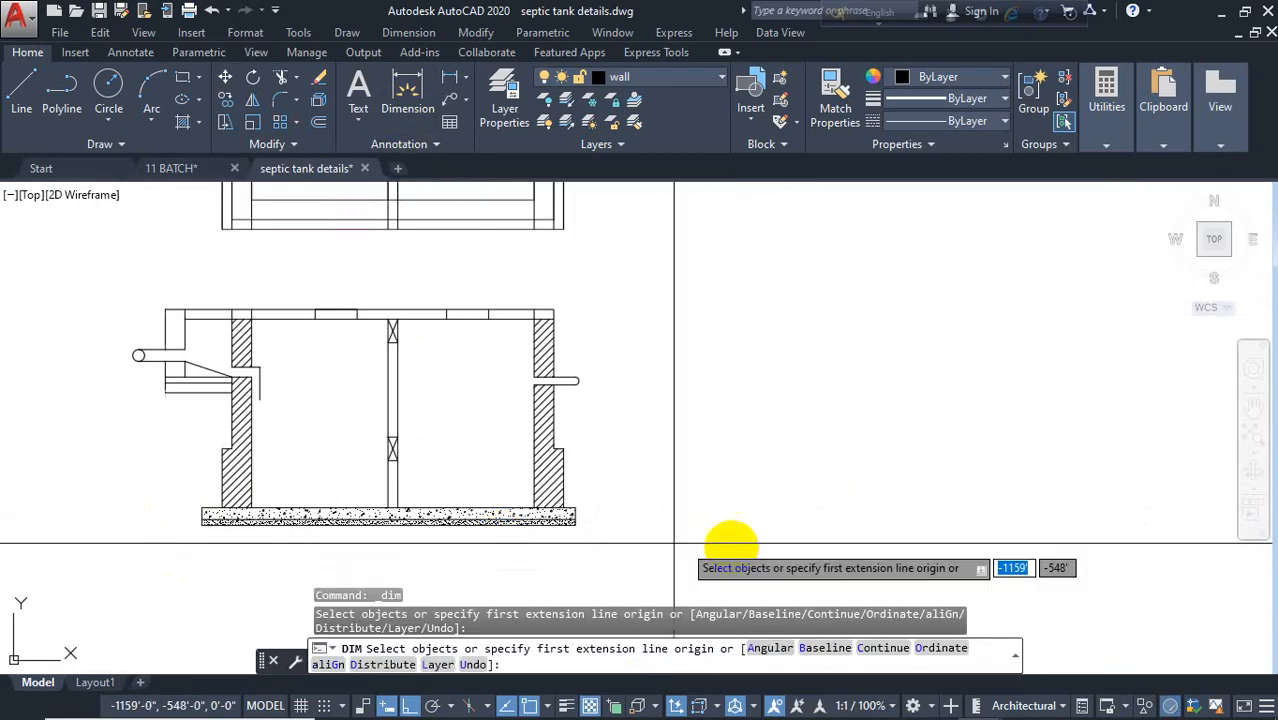
scroll(611, 530, "up", 1)
scroll(571, 522, "up", 2)
left_click(539, 521)
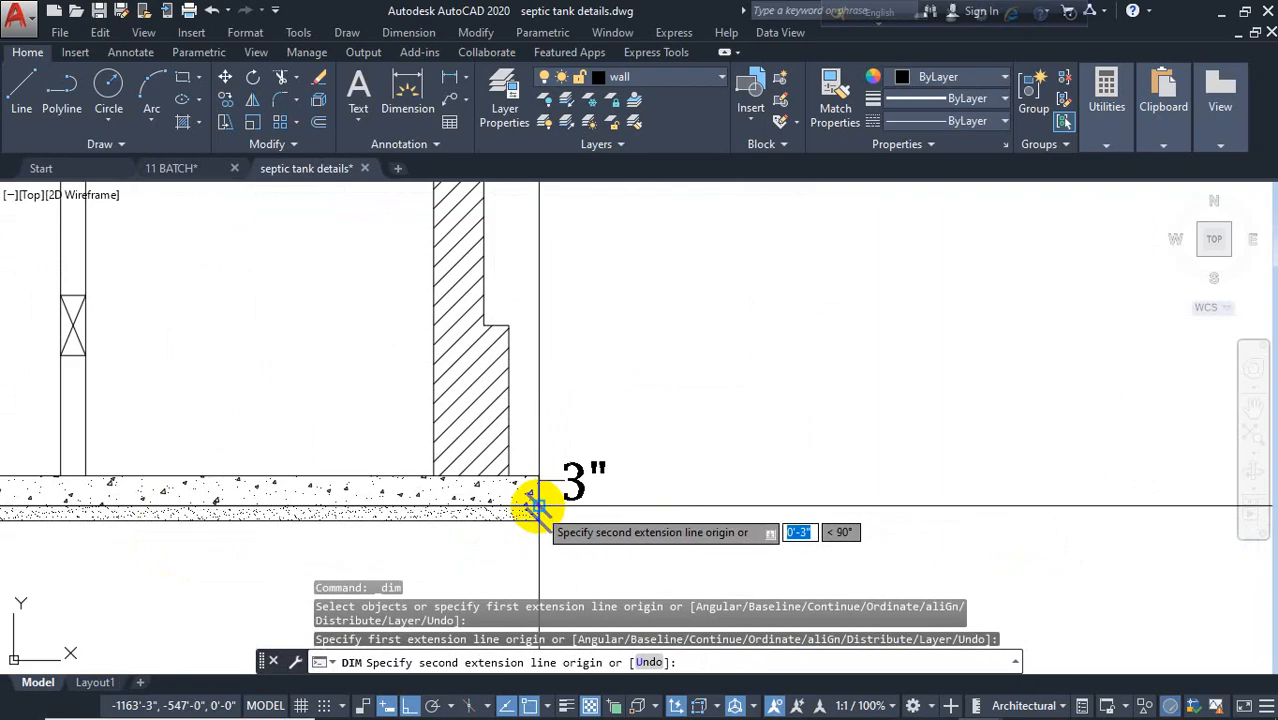
left_click(539, 506)
key("Escape")
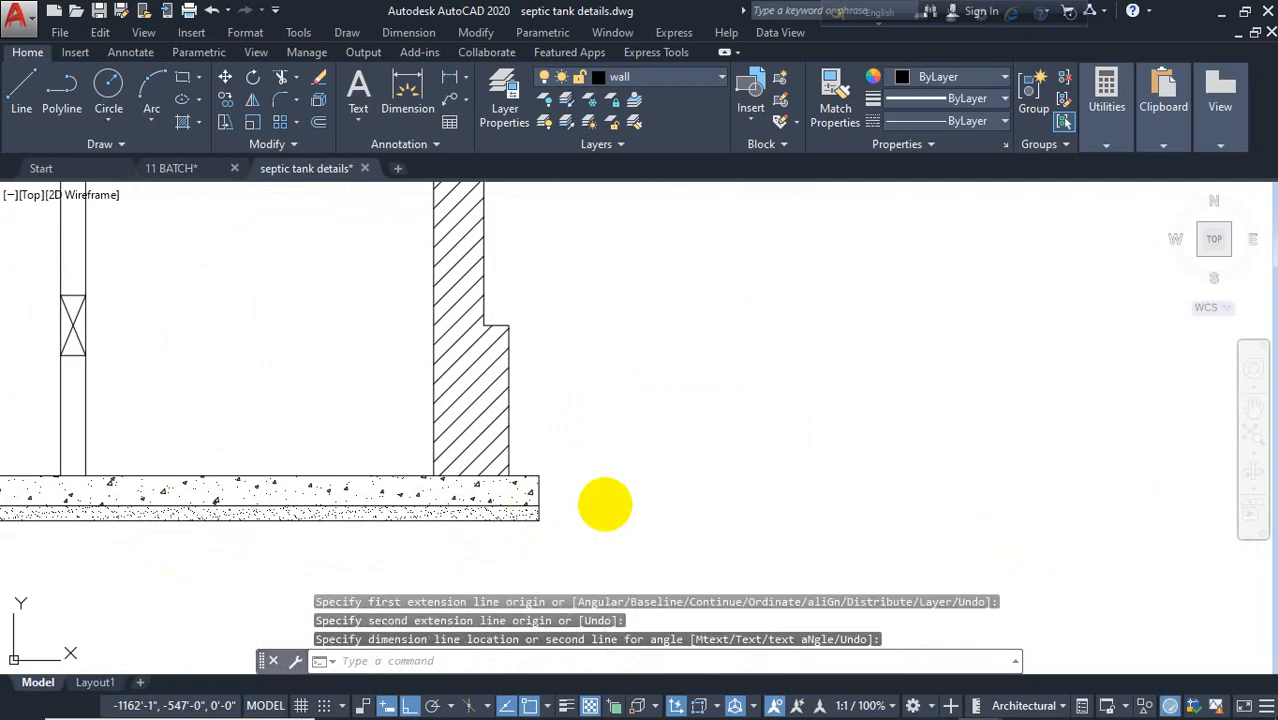
Step: Make 1_2 the current dimension style
type("d")
key("Return")
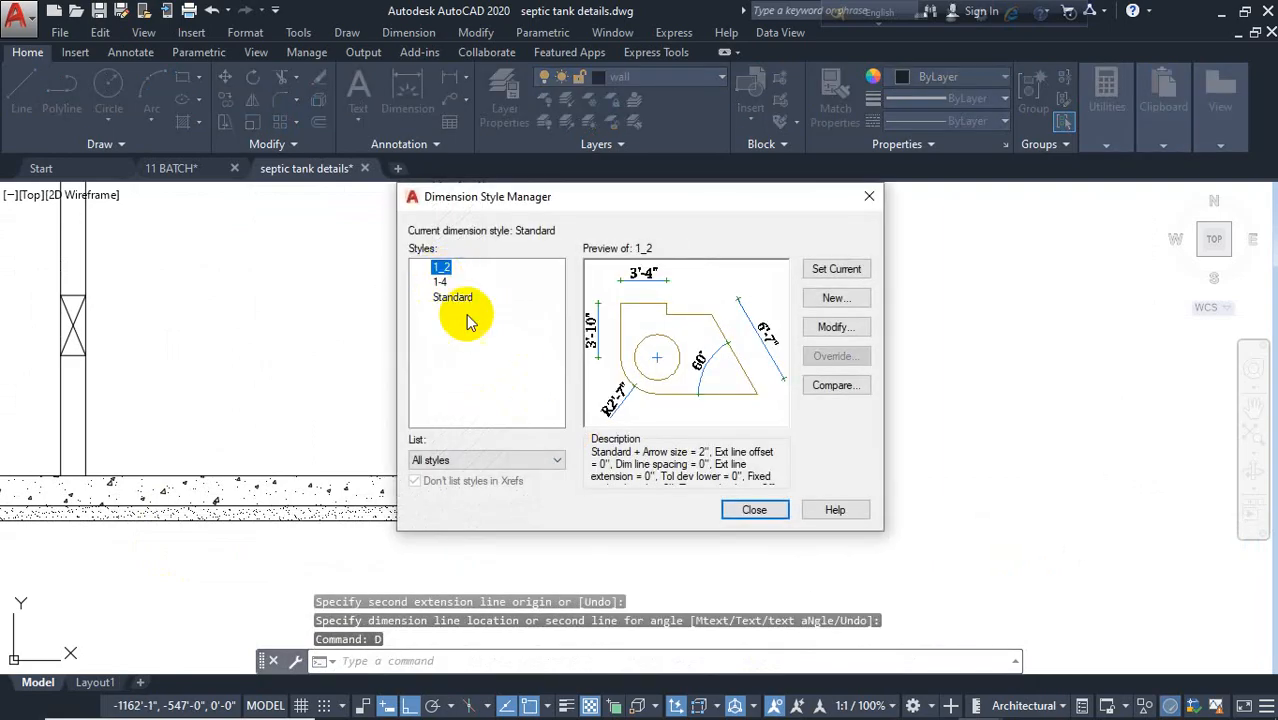
left_click(836, 276)
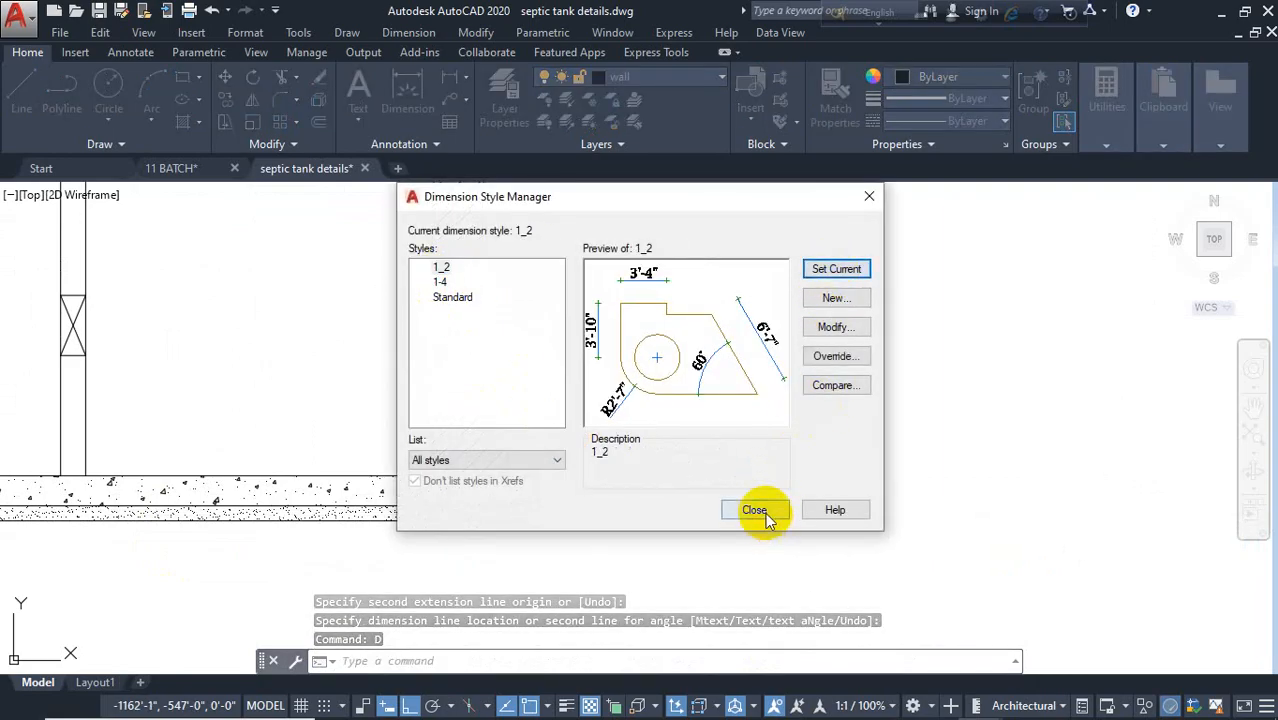
left_click(755, 510)
Step: Try out a vertical dimension on the thin bottom layer's right end with the new style, and erase it again
left_click(419, 52)
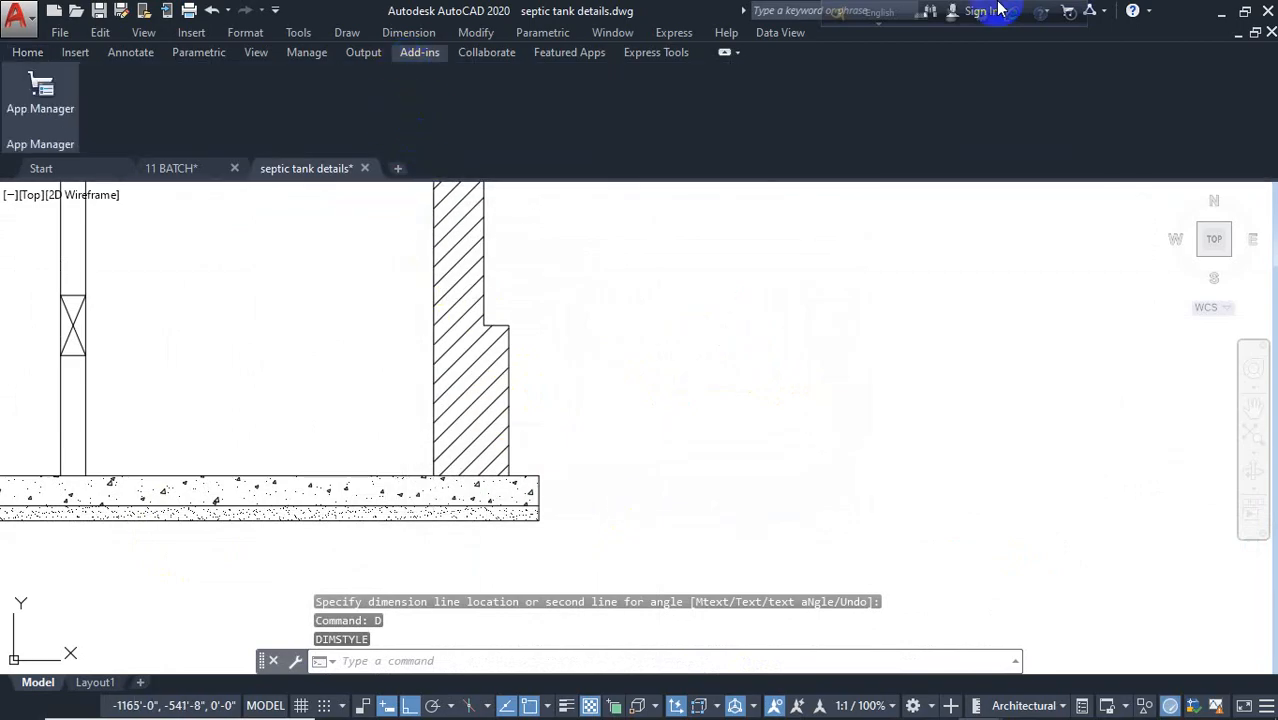
left_click(27, 52)
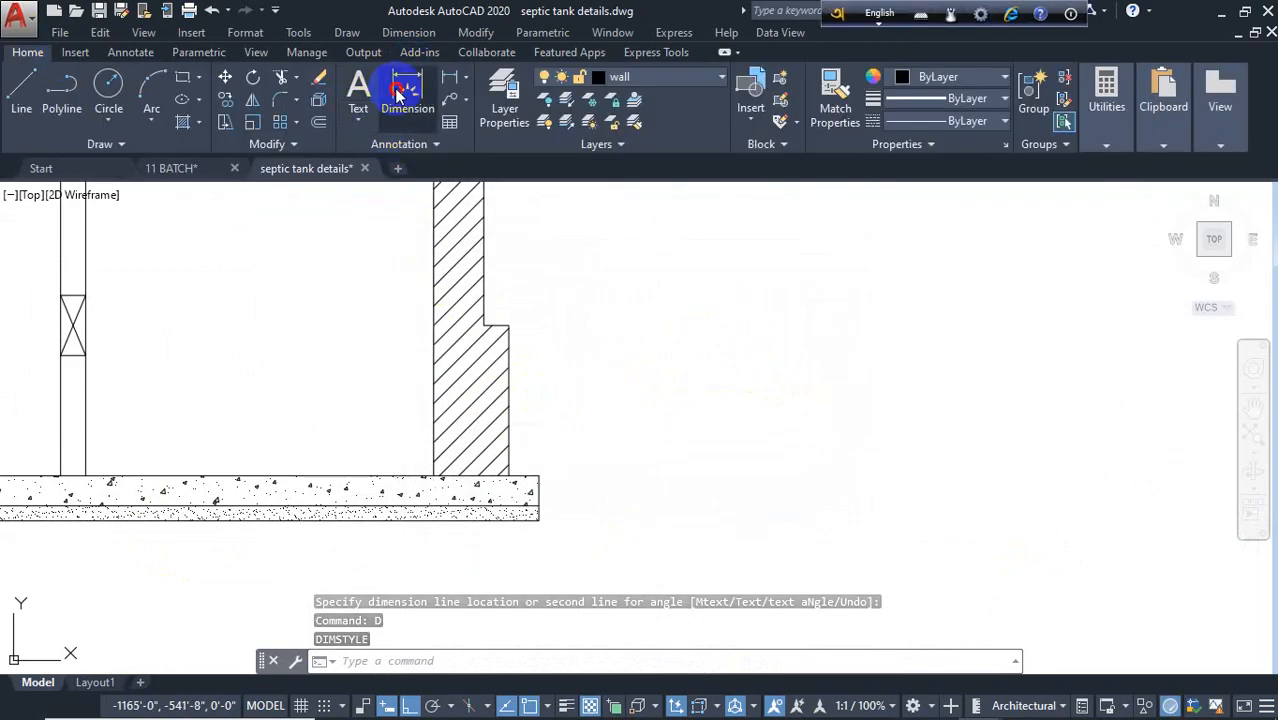
left_click(406, 92)
left_click(538, 506)
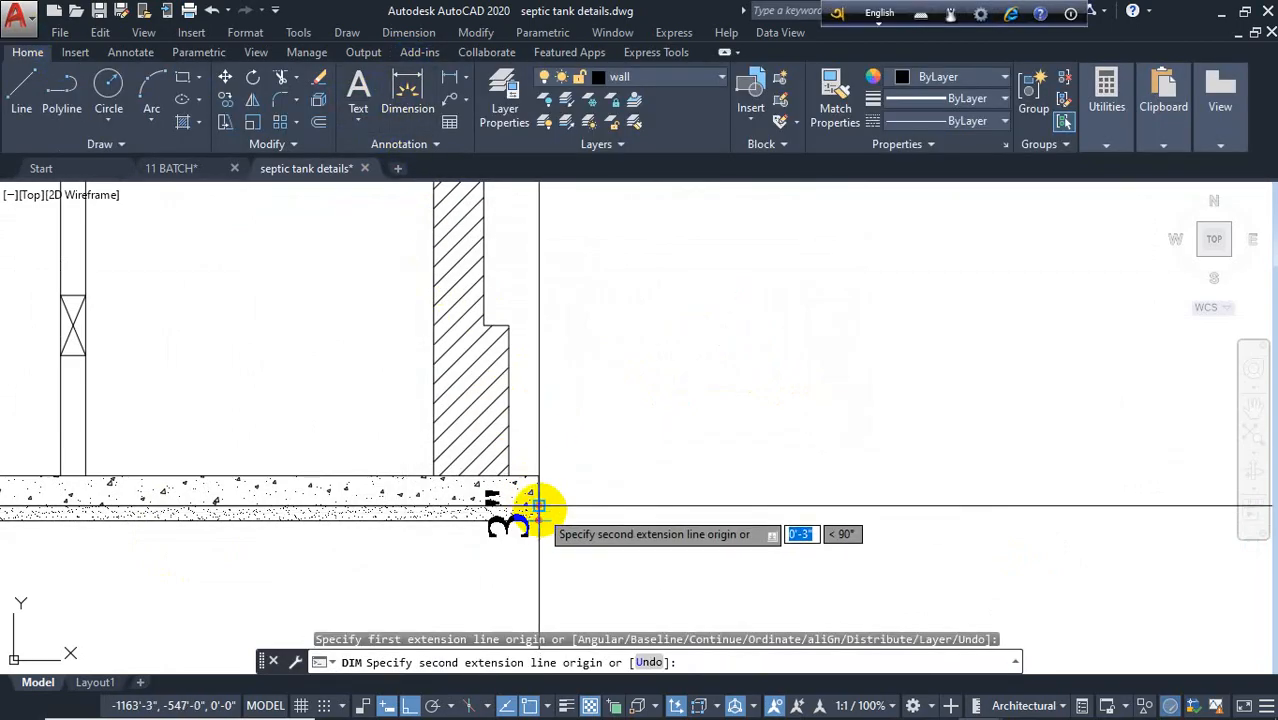
left_click(540, 493)
left_click(601, 513)
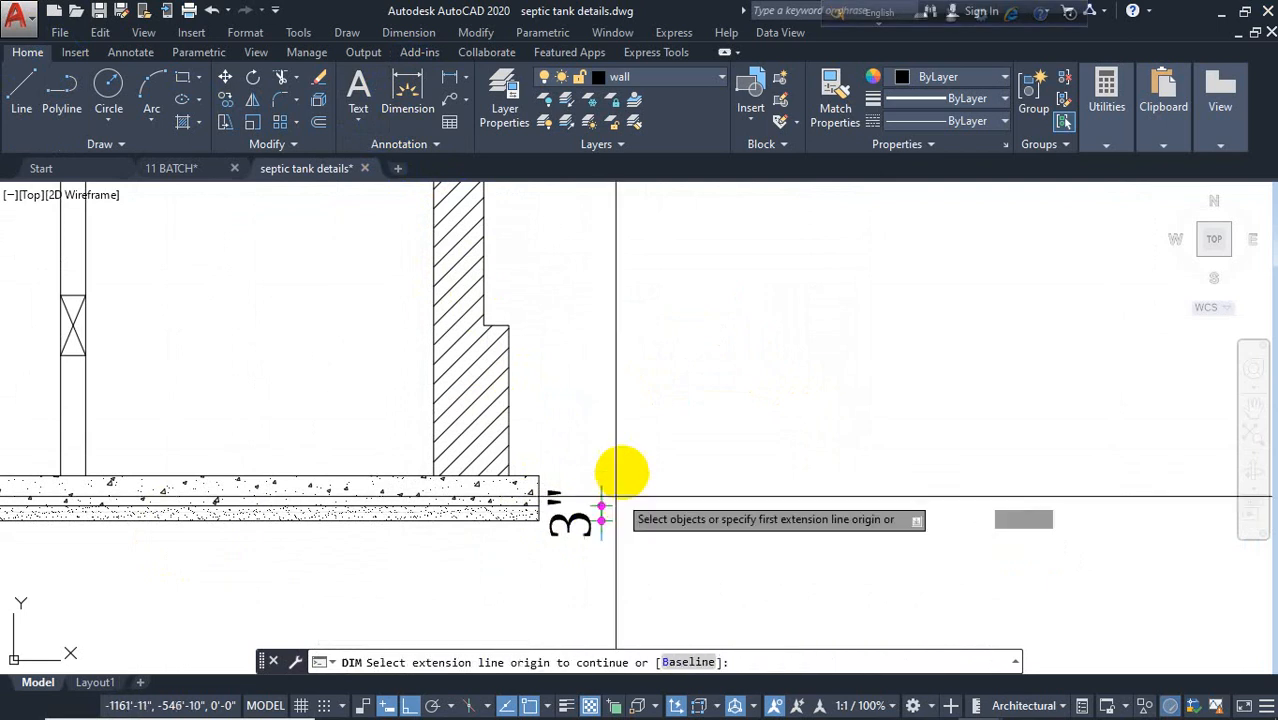
key("Escape")
left_click(587, 497)
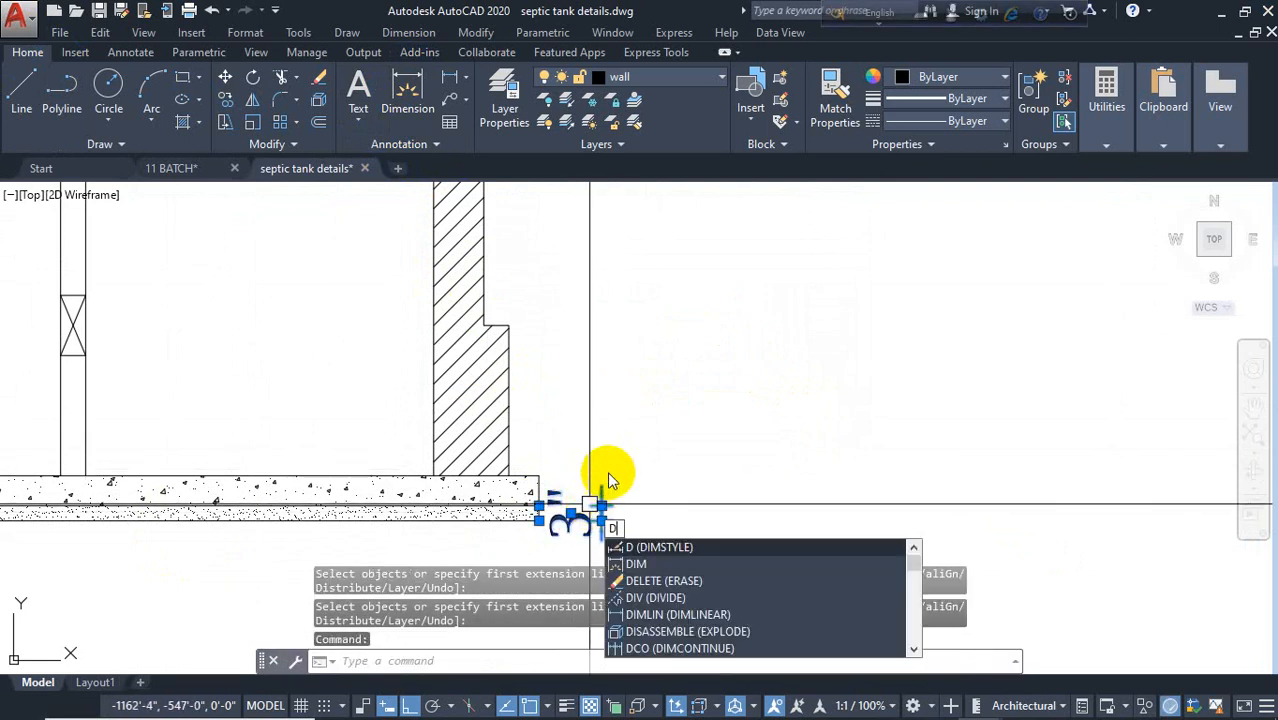
left_click(699, 403)
left_click(686, 413)
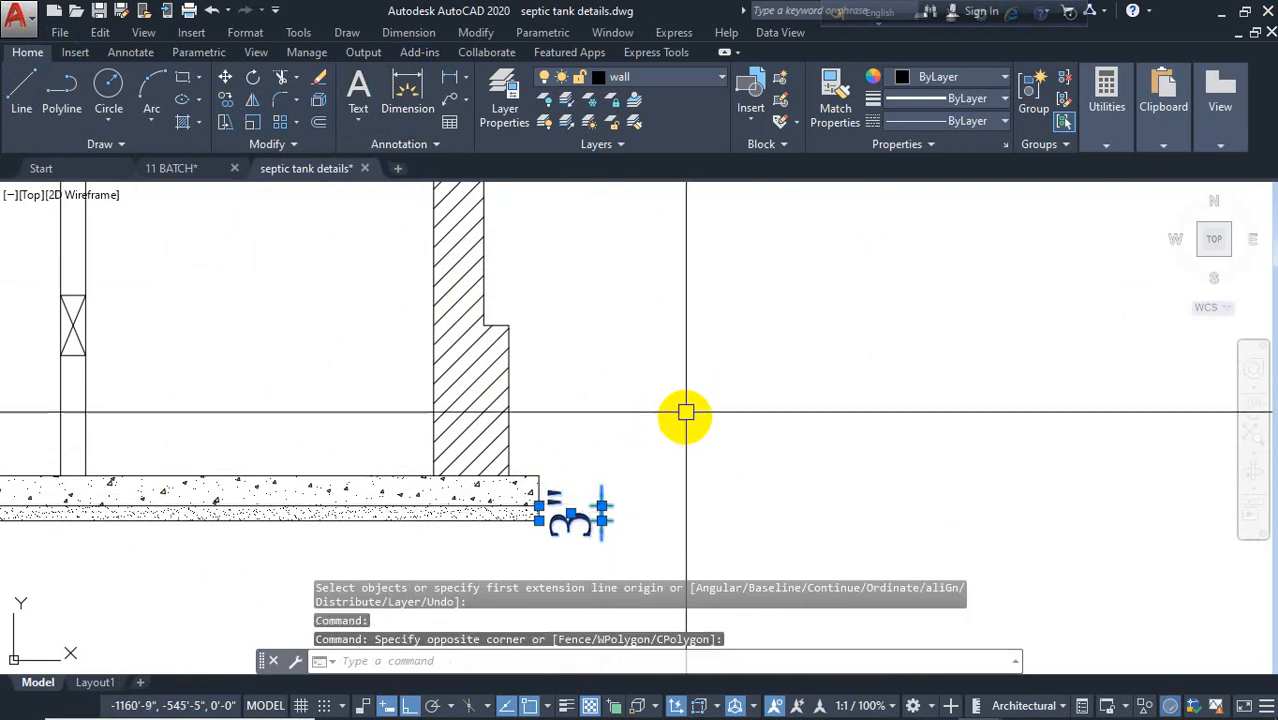
key("Delete")
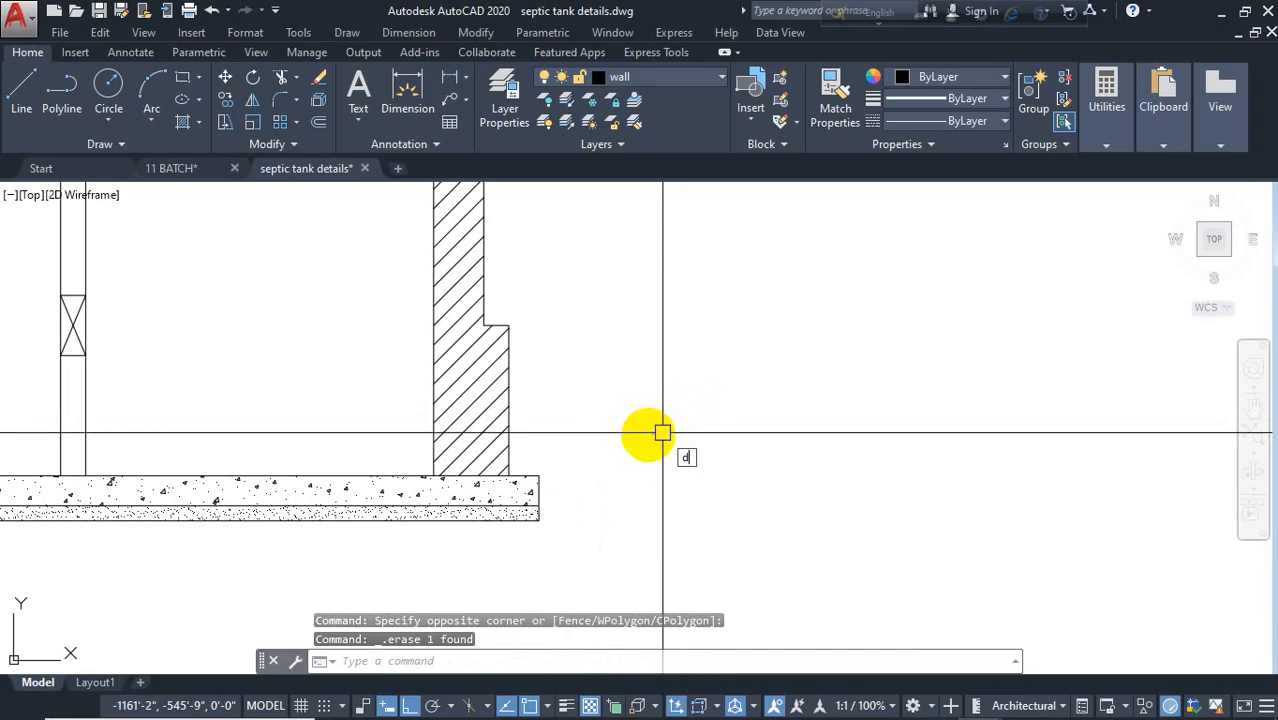
Step: Modify dimension style 1_2 to use a text height of 5"
key("Return")
left_click(829, 336)
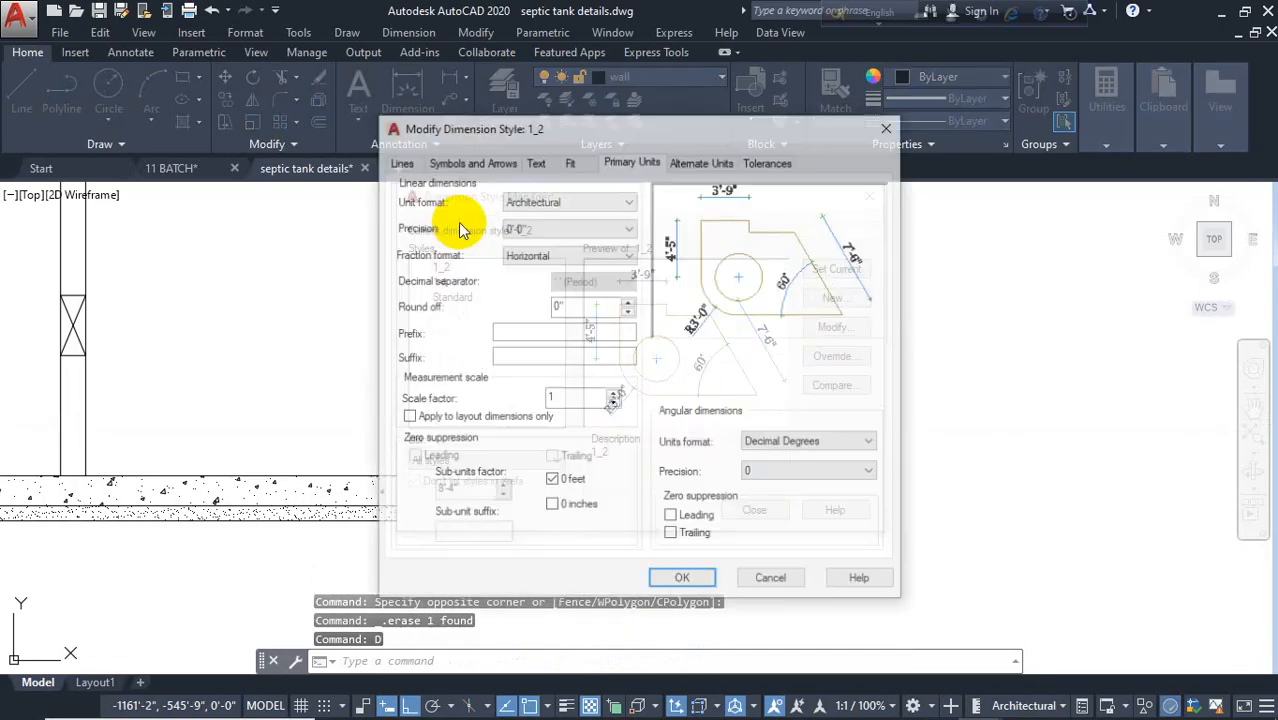
left_click(535, 161)
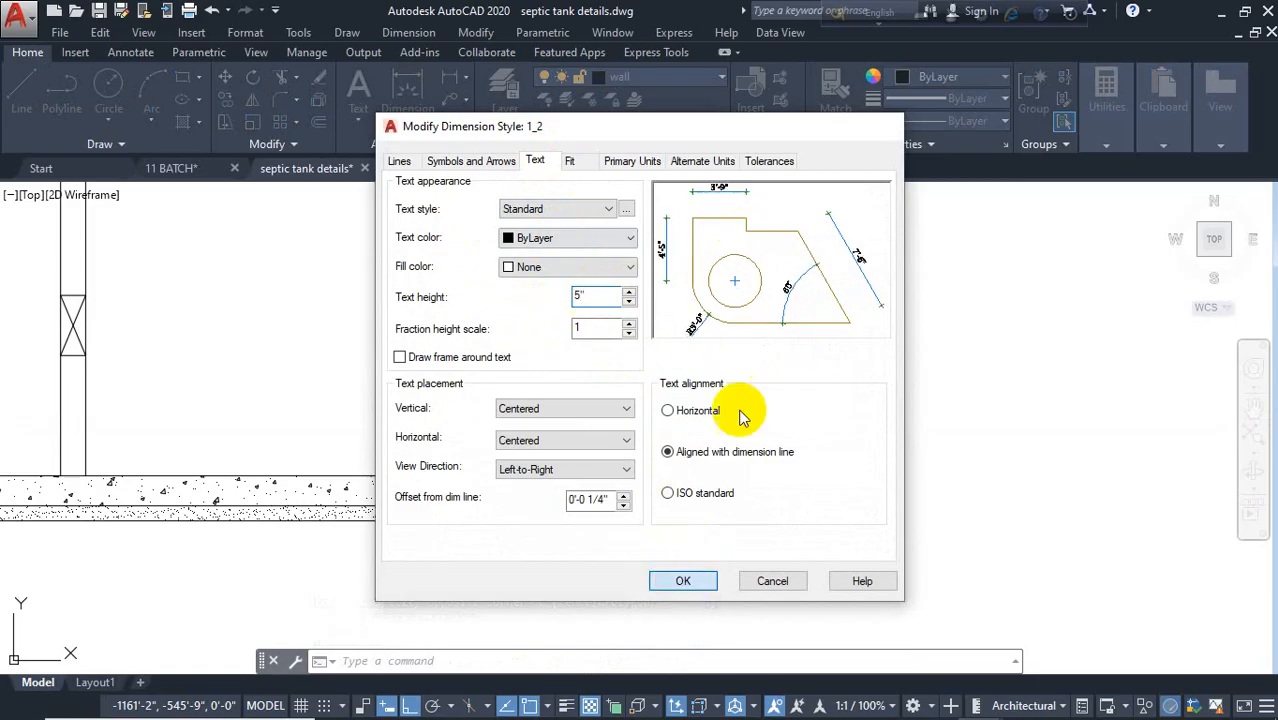
key("Return")
left_click(756, 510)
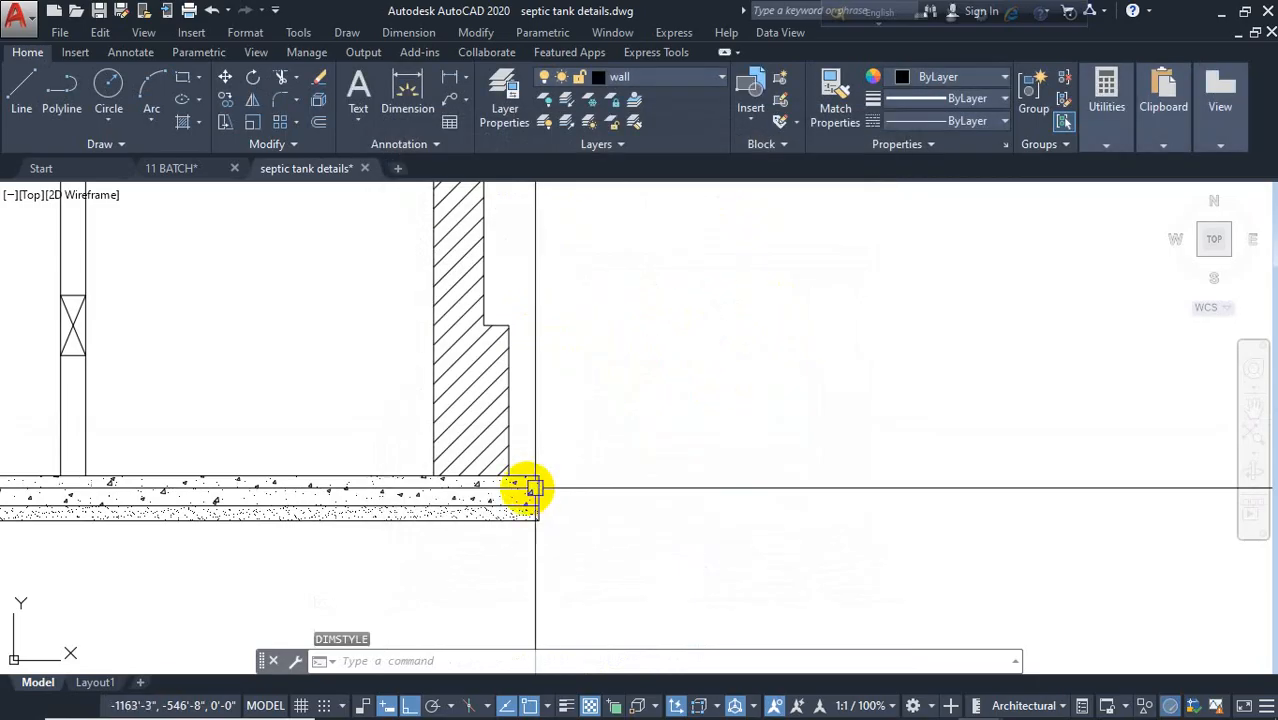
left_click(407, 95)
left_click(539, 521)
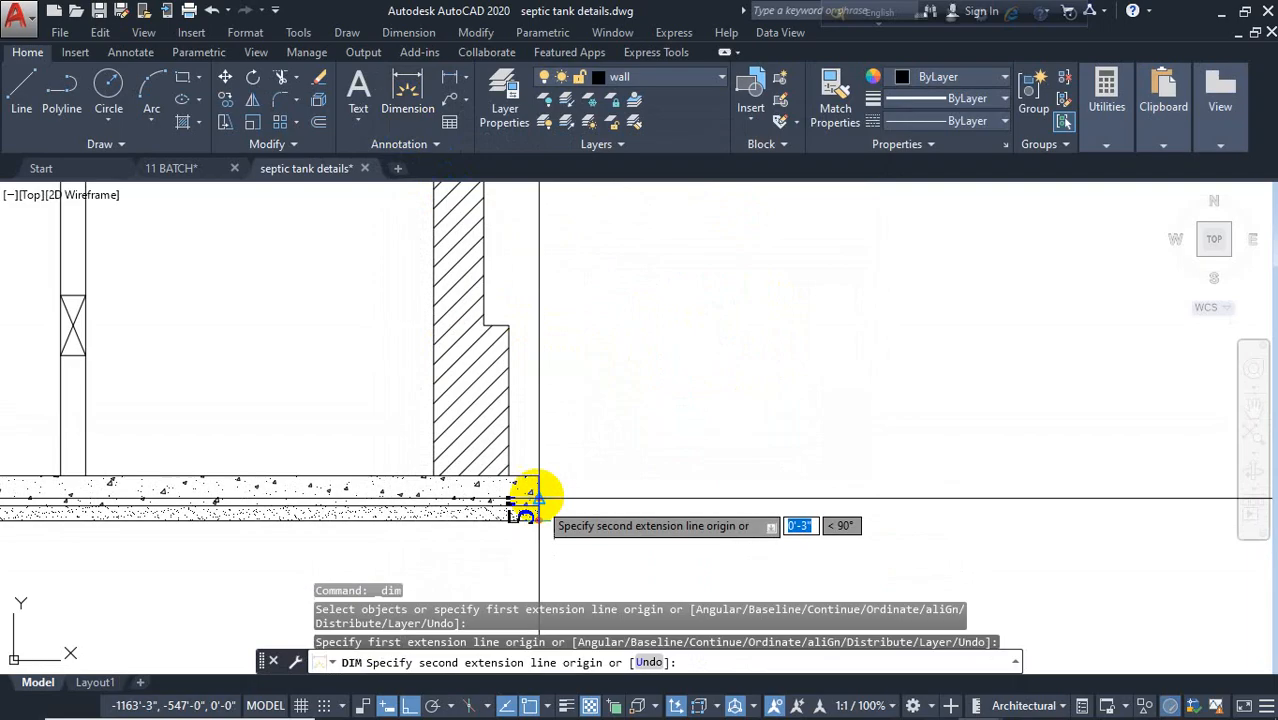
left_click(539, 503)
key("Escape")
Step: Dimension the thin bottom layer's thickness, placing the vertical dimension just outside the right end of the base
key("Return")
left_click(542, 521)
left_click(540, 521)
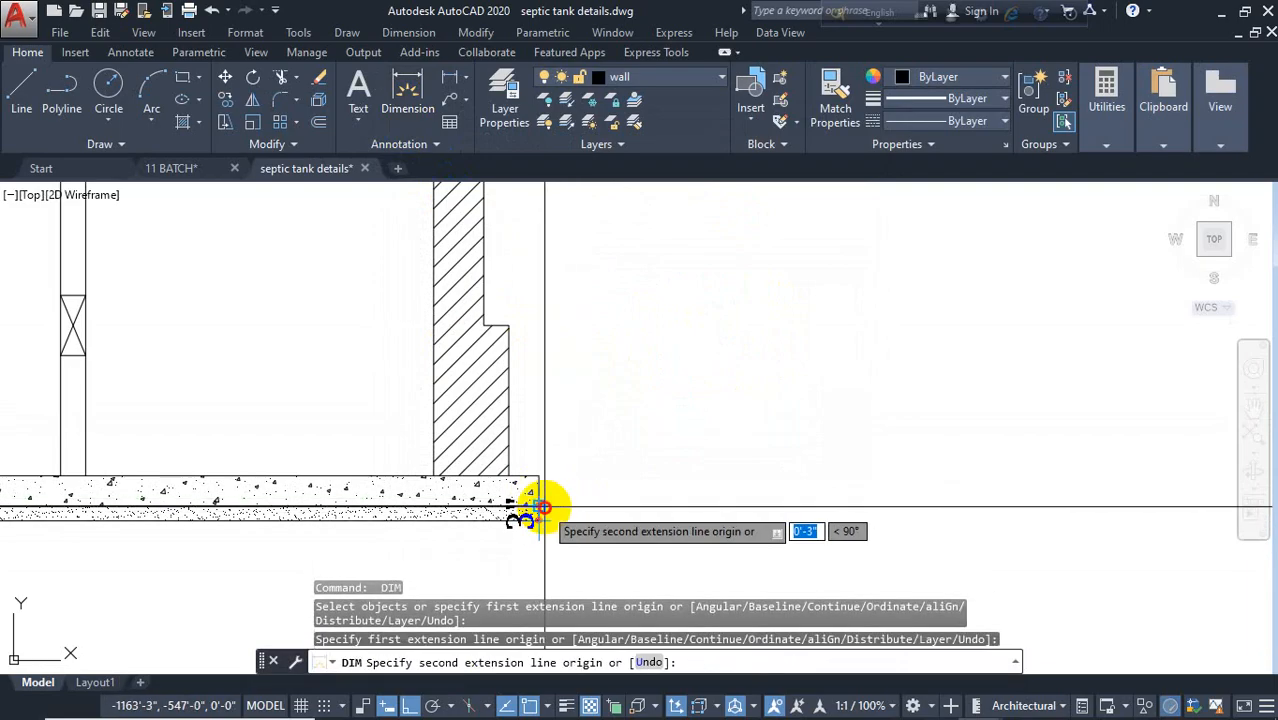
left_click(539, 506)
left_click(589, 514)
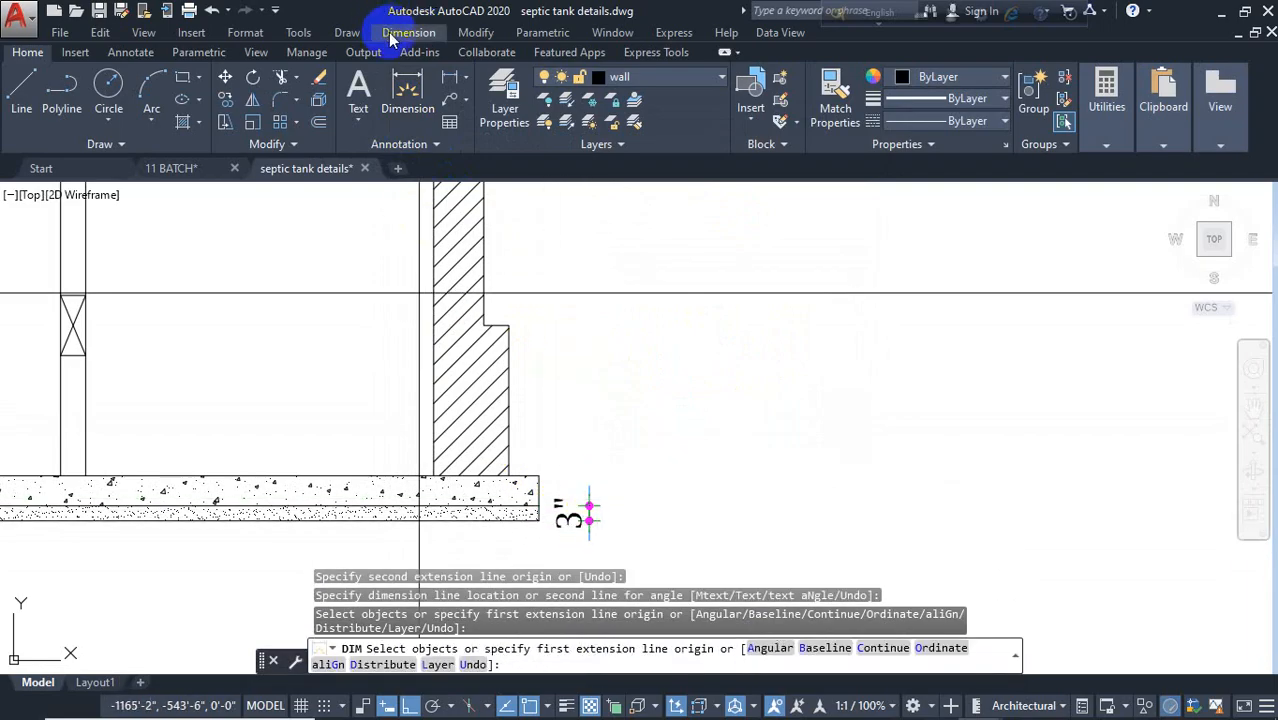
Step: Continue the dimension chain upward over the concrete base slab and the thicker lower part of the right wall
left_click(405, 33)
left_click(452, 284)
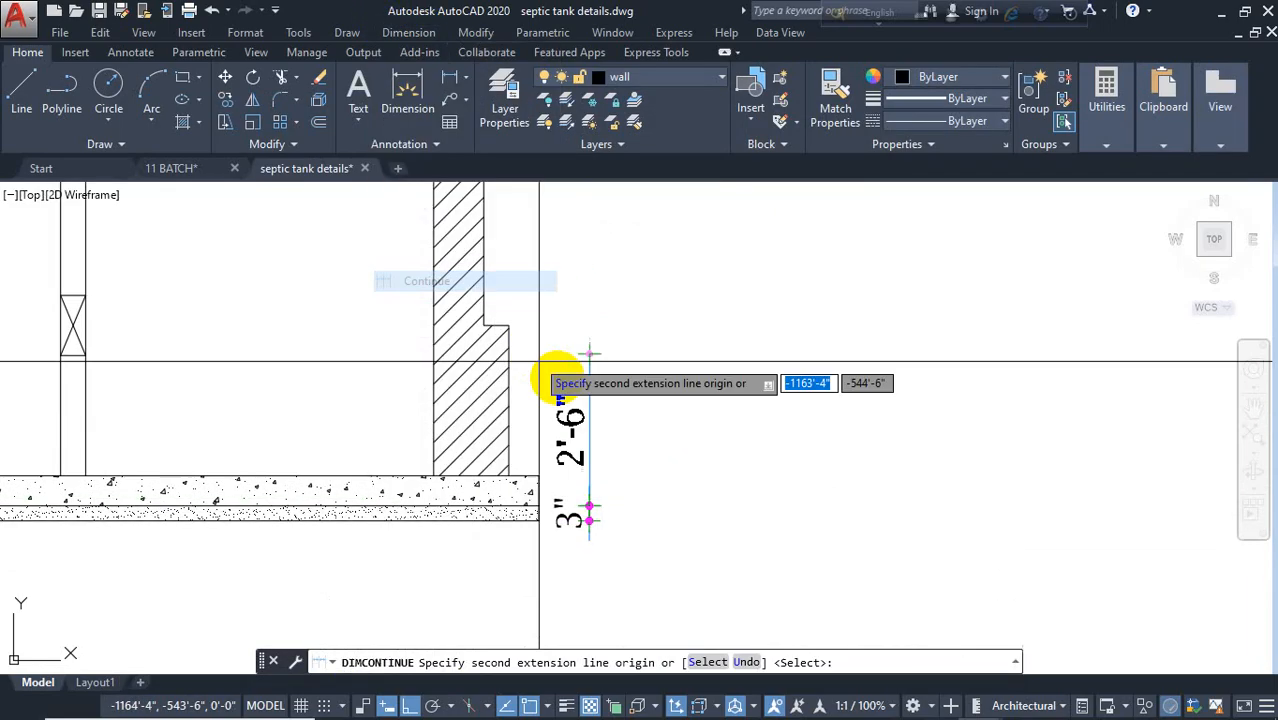
left_click(536, 477)
left_click(508, 326)
Step: Extend the continued dimension chain up the right wall past the outlet opening's lower and upper edges to the cover slab's underside and top
middle_click_drag(542, 266, 585, 517)
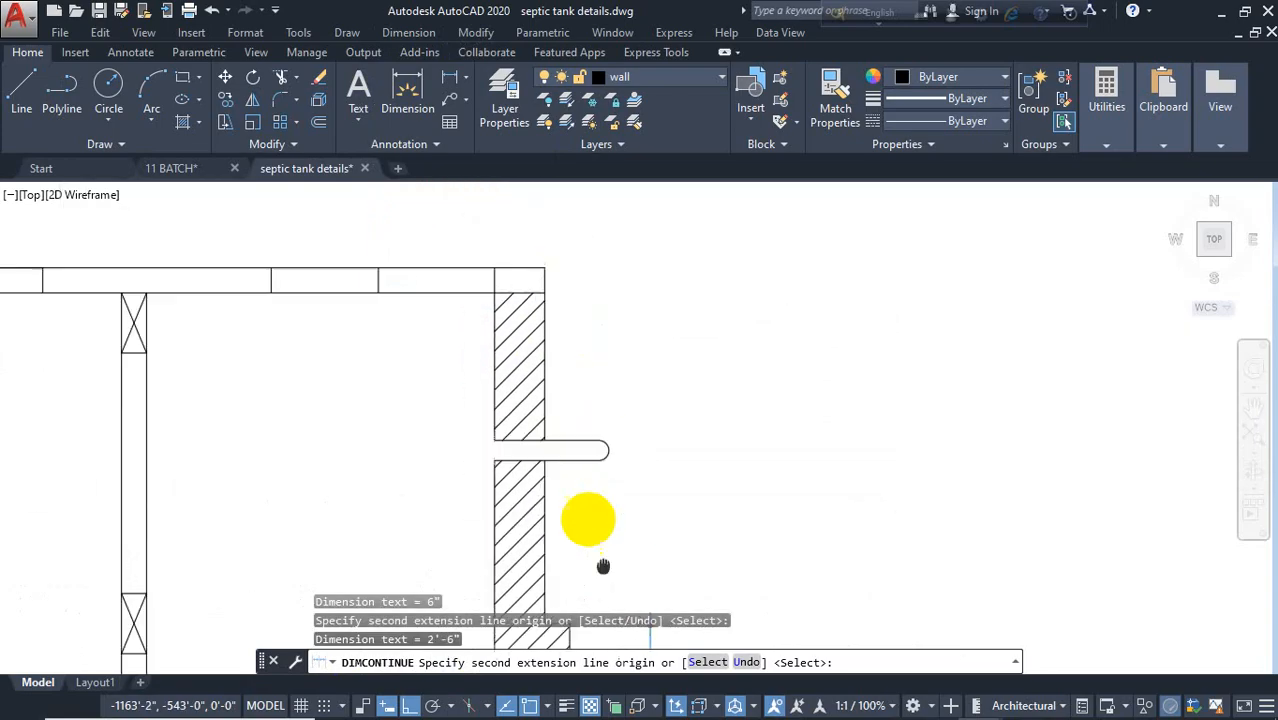
left_click(545, 462)
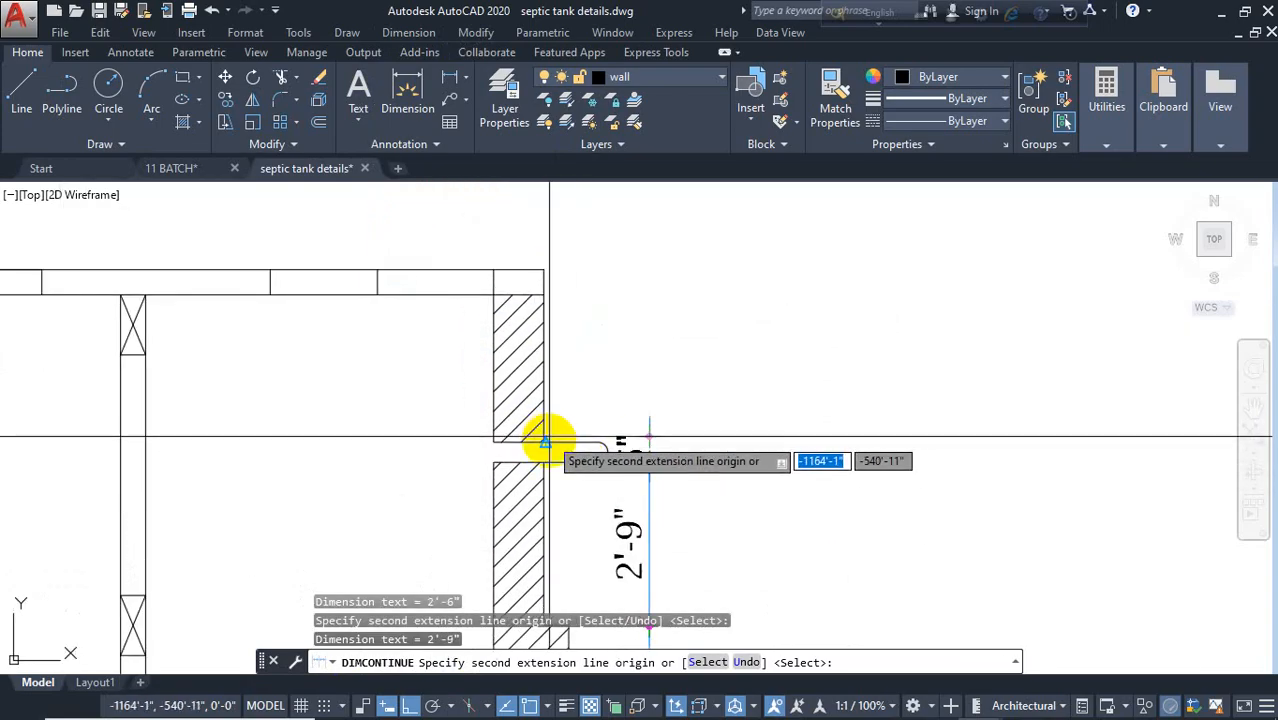
left_click(545, 441)
left_click(544, 294)
left_click(543, 270)
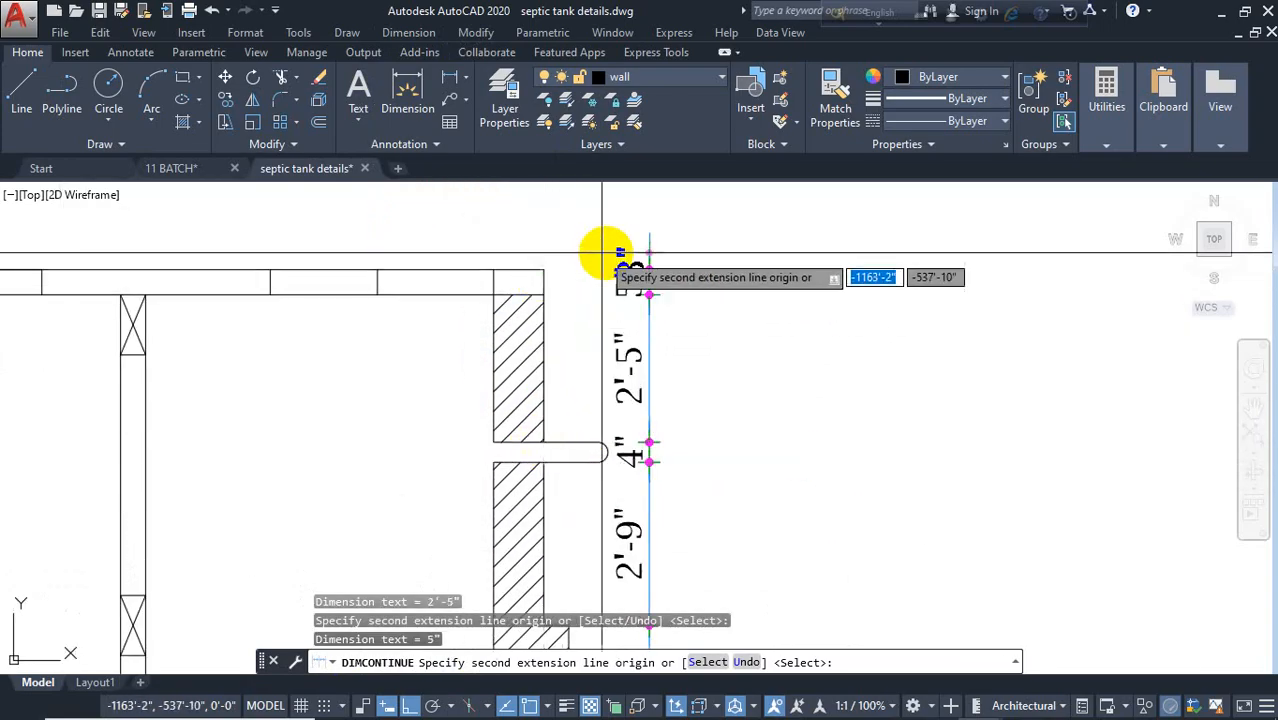
key("Escape")
scroll(330, 346, "down", 2)
middle_click_drag(322, 347, 542, 331)
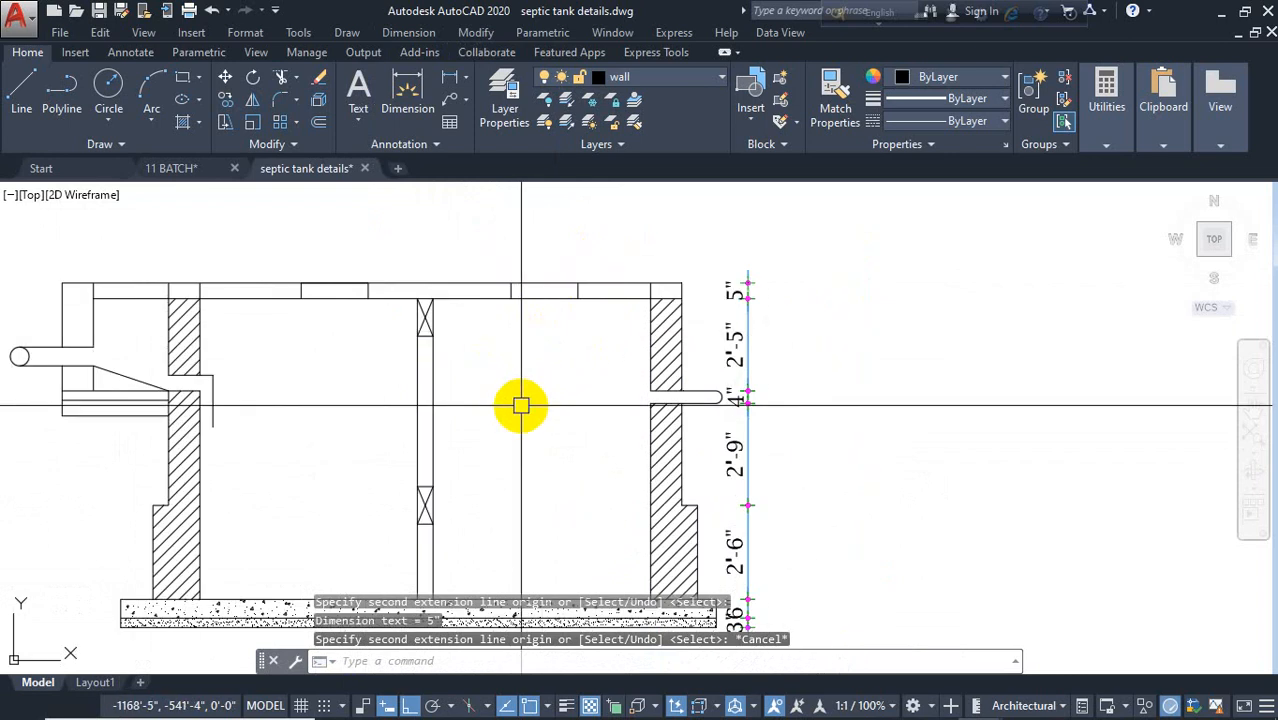
Step: Hatch the four solid segments of the section's cover slab, between the openings and wall tops, with the AR-CONC pattern
key("Return")
left_click(597, 293)
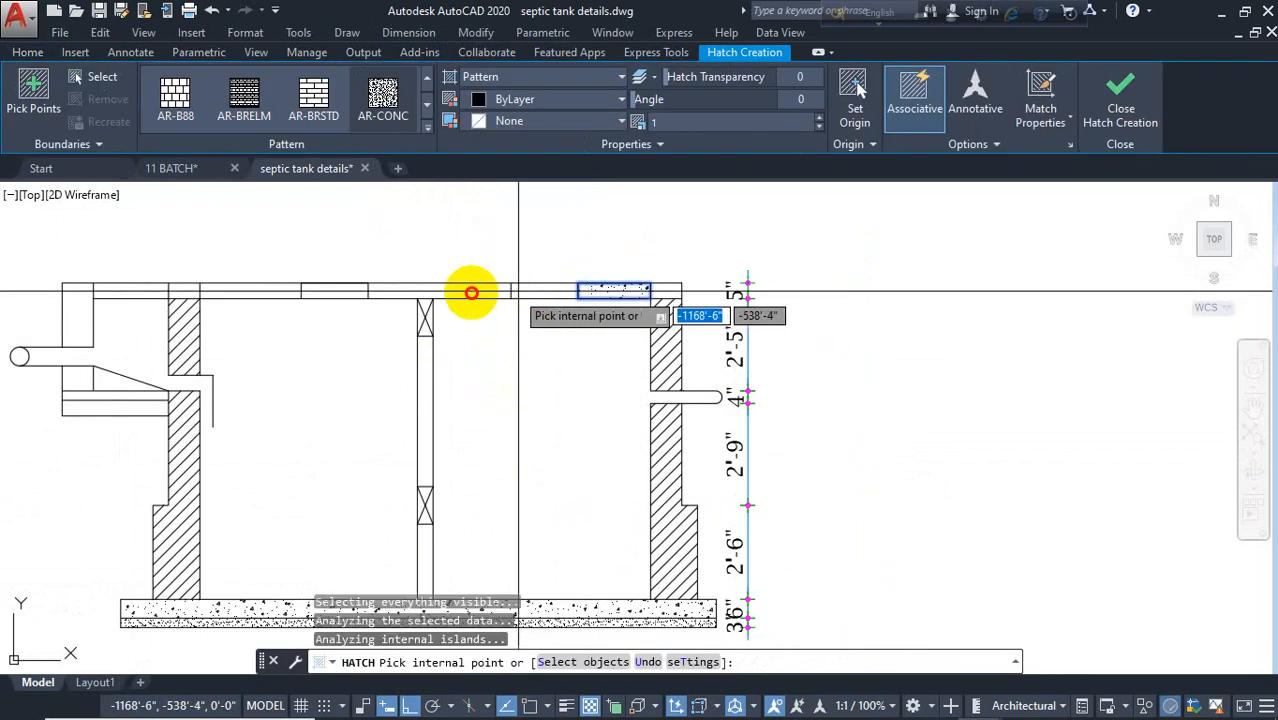
left_click(455, 293)
left_click(257, 291)
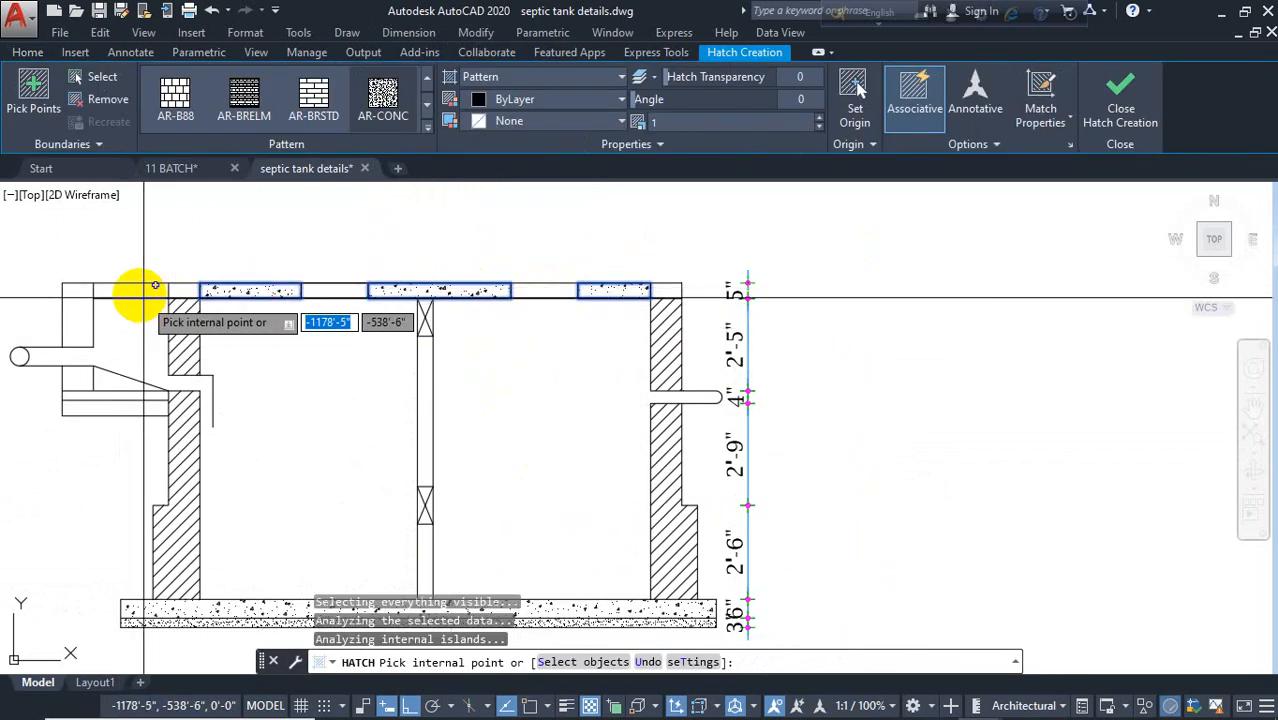
left_click(122, 293)
key("Return")
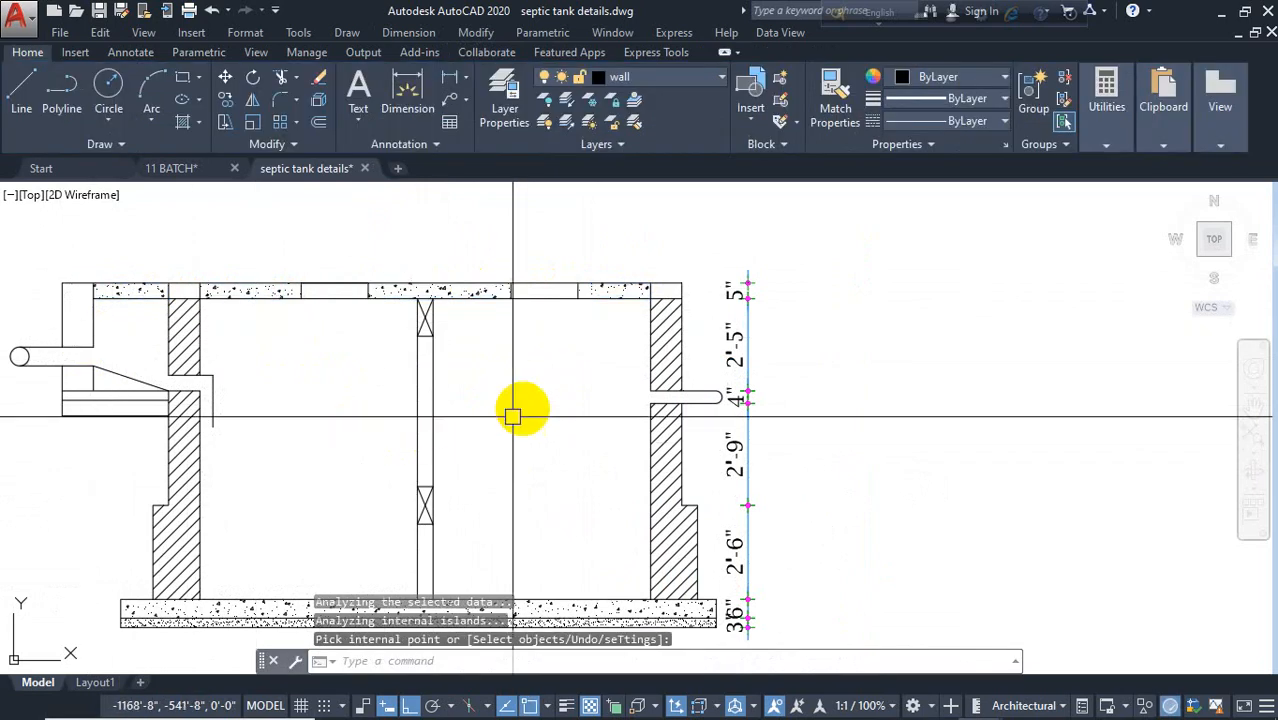
Step: Erase the vertical construction lines that run through the plan from above it
scroll(530, 416, "down", 3)
middle_click_drag(580, 500, 642, 510)
middle_click_drag(494, 406, 482, 494)
middle_click_drag(548, 410, 530, 478)
left_click(693, 262)
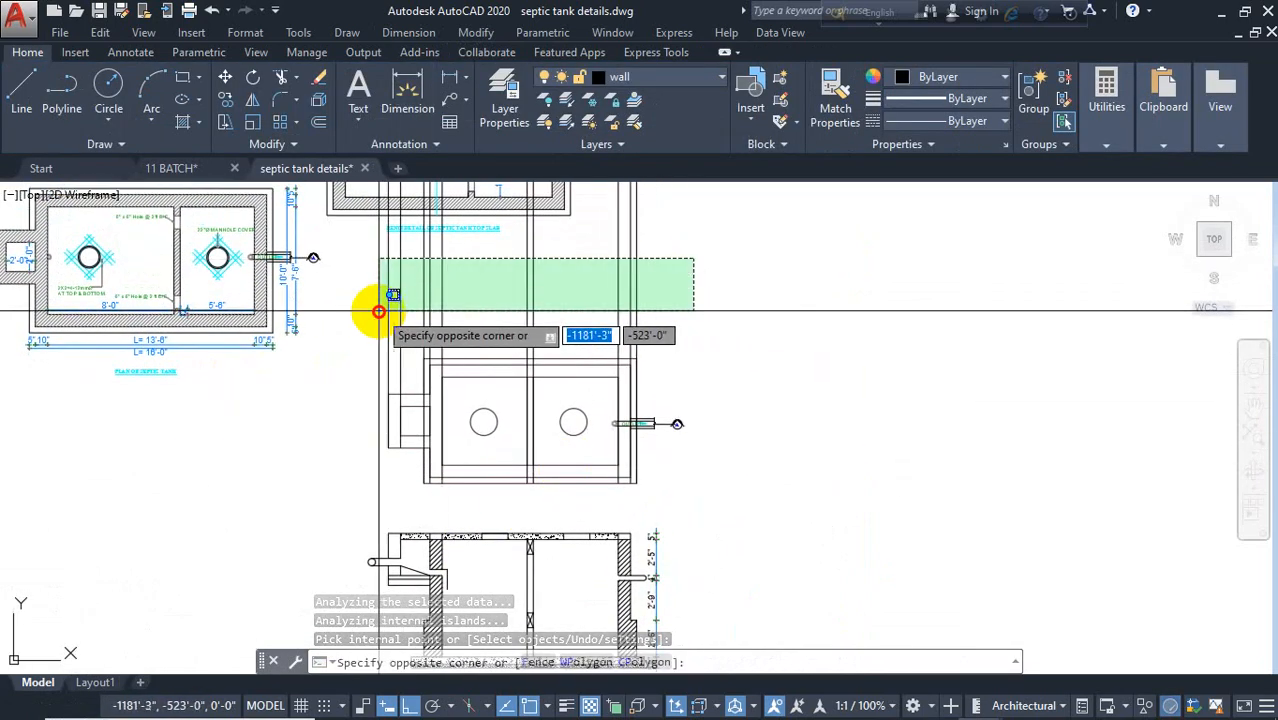
left_click(400, 300)
key("Delete")
key("Escape")
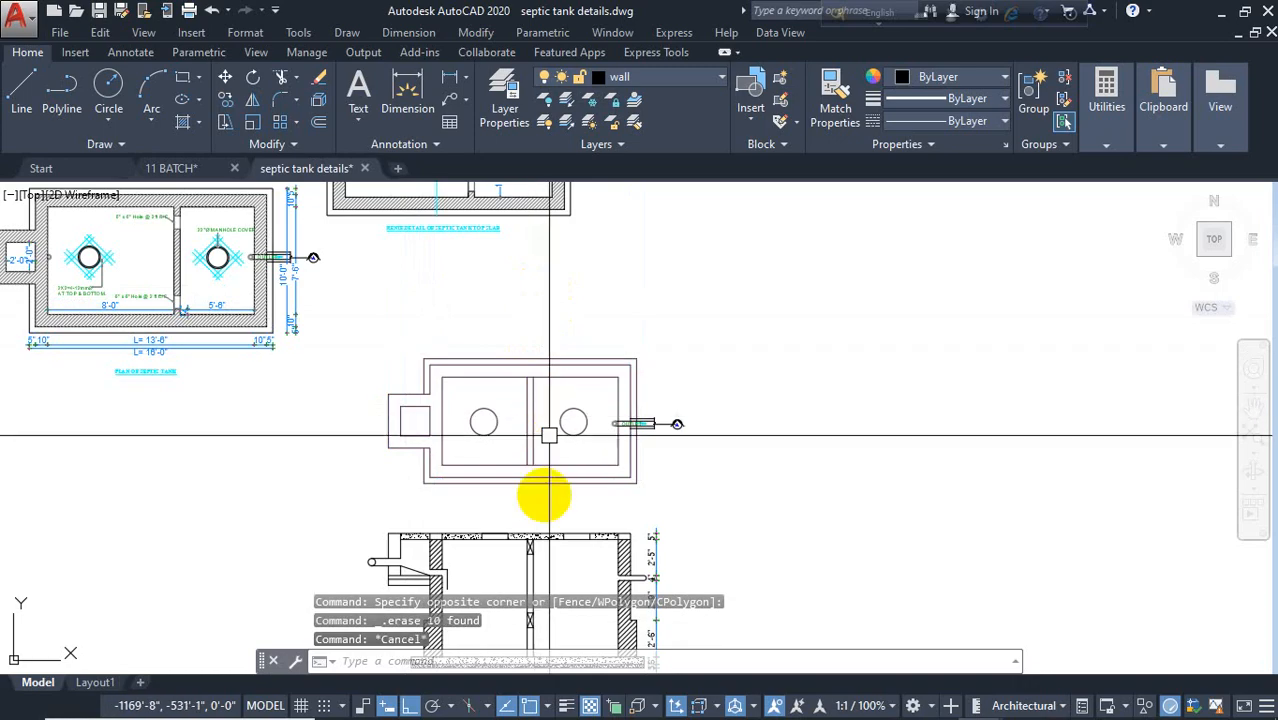
Step: Examine the reference reinforcement detail of the septic tank top slab and the neighbouring reference section for the bar layout and labels
mouse_move(543, 500)
middle_mouse_down()
mouse_move(570, 357)
mouse_move(508, 439)
mouse_move(480, 524)
middle_mouse_up()
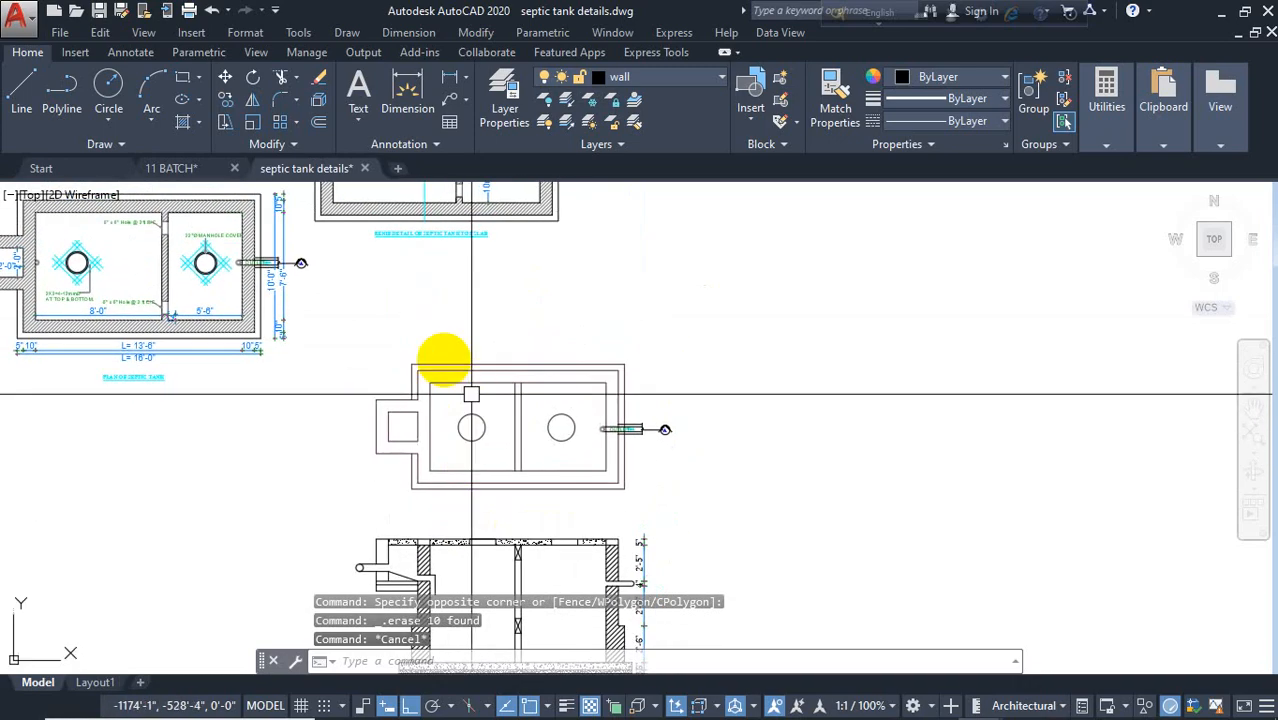
middle_click_drag(442, 364, 436, 487)
scroll(388, 364, "up", 5)
scroll(414, 485, "down", 1)
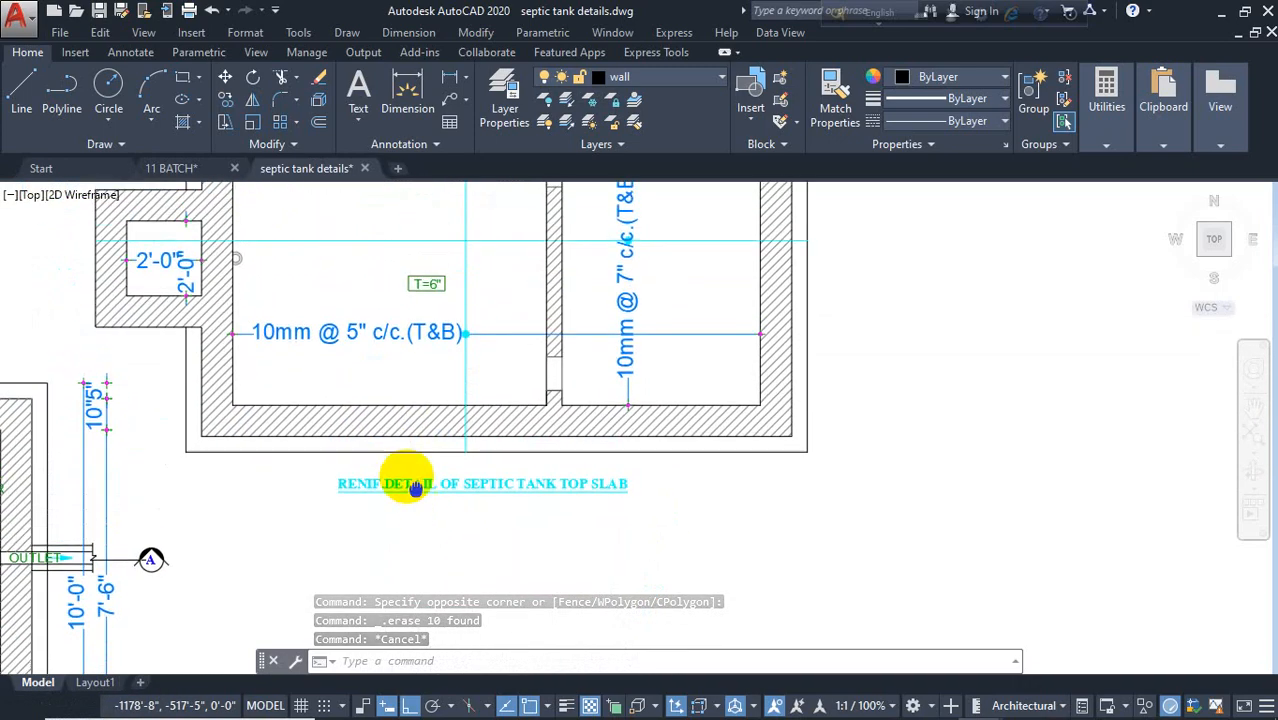
scroll(342, 357, "down", 2)
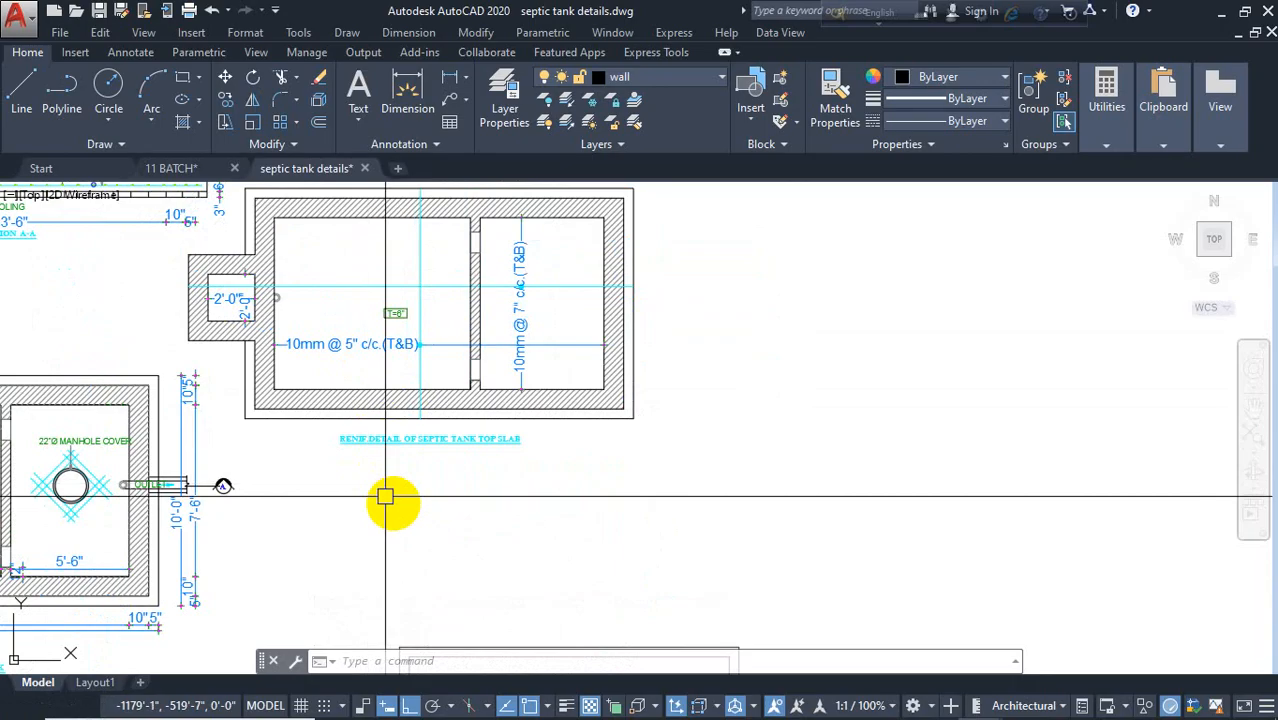
scroll(366, 394, "down", 2)
scroll(214, 408, "up", 4)
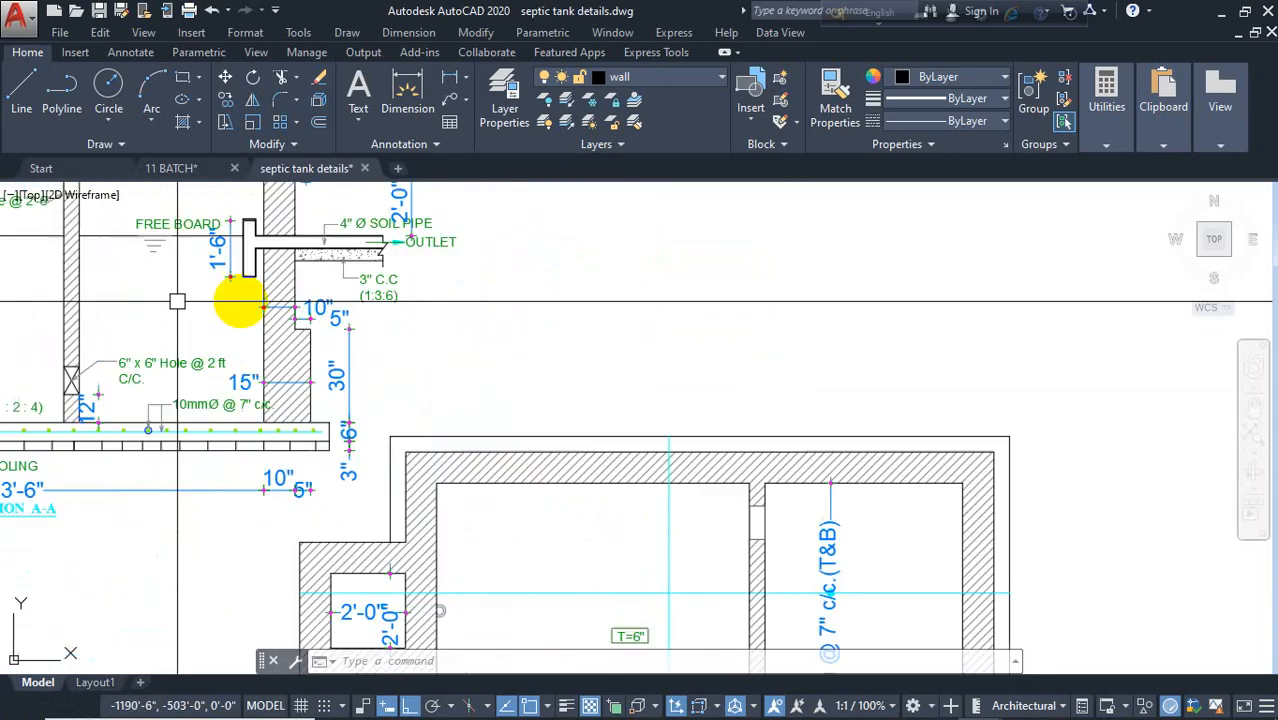
scroll(452, 250, "up", 2)
middle_click_drag(411, 270, 417, 359)
scroll(330, 300, "down", 4)
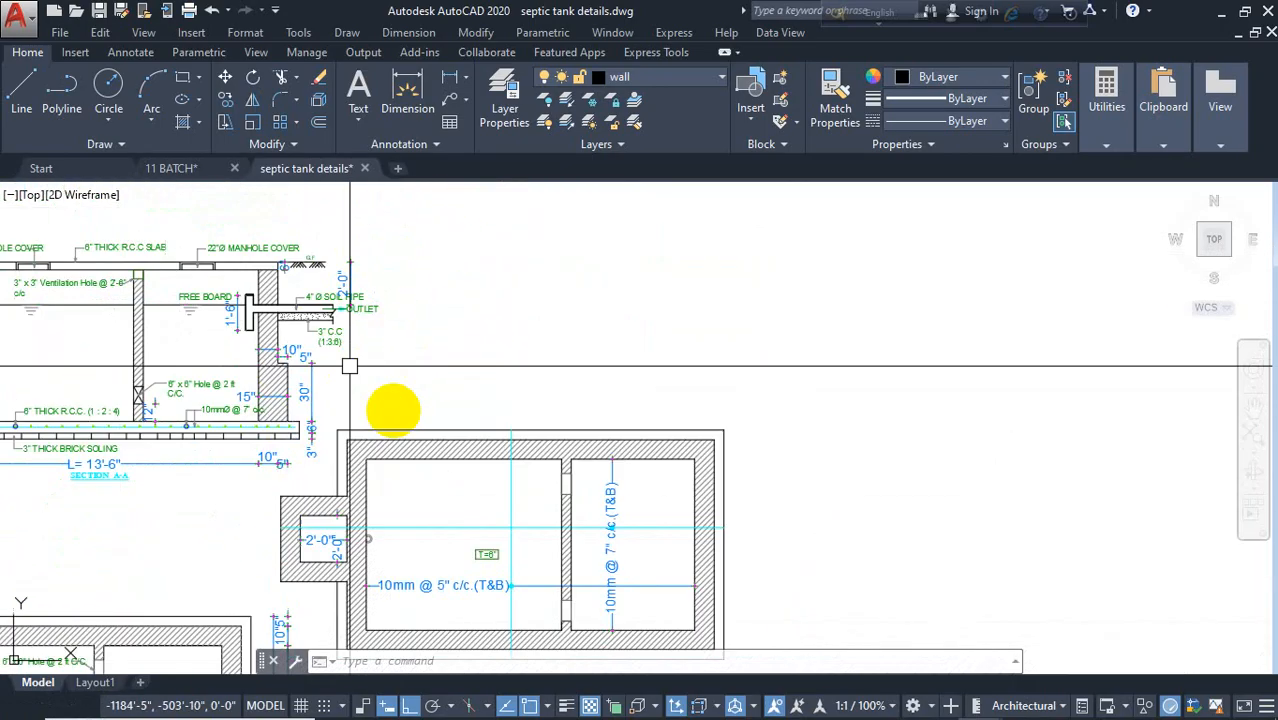
middle_click_drag(391, 417, 328, 257)
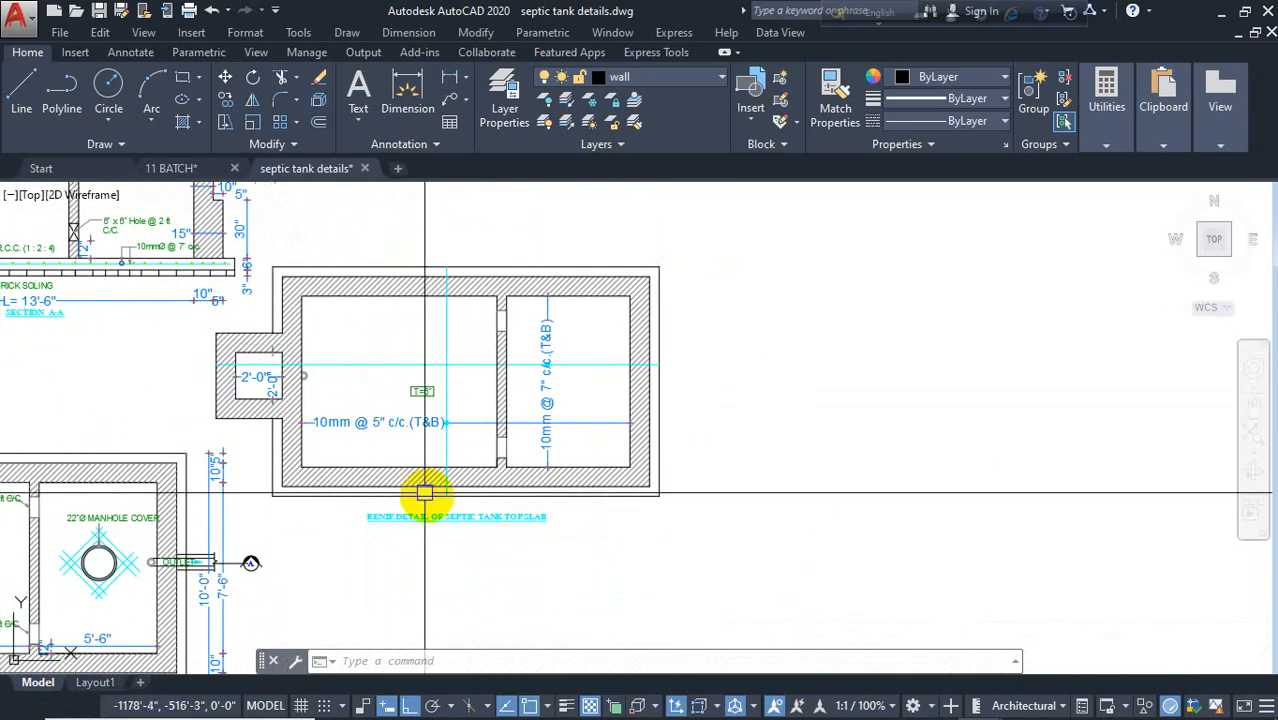
mouse_move(425, 492)
middle_mouse_down()
mouse_move(422, 414)
mouse_move(399, 426)
middle_mouse_up()
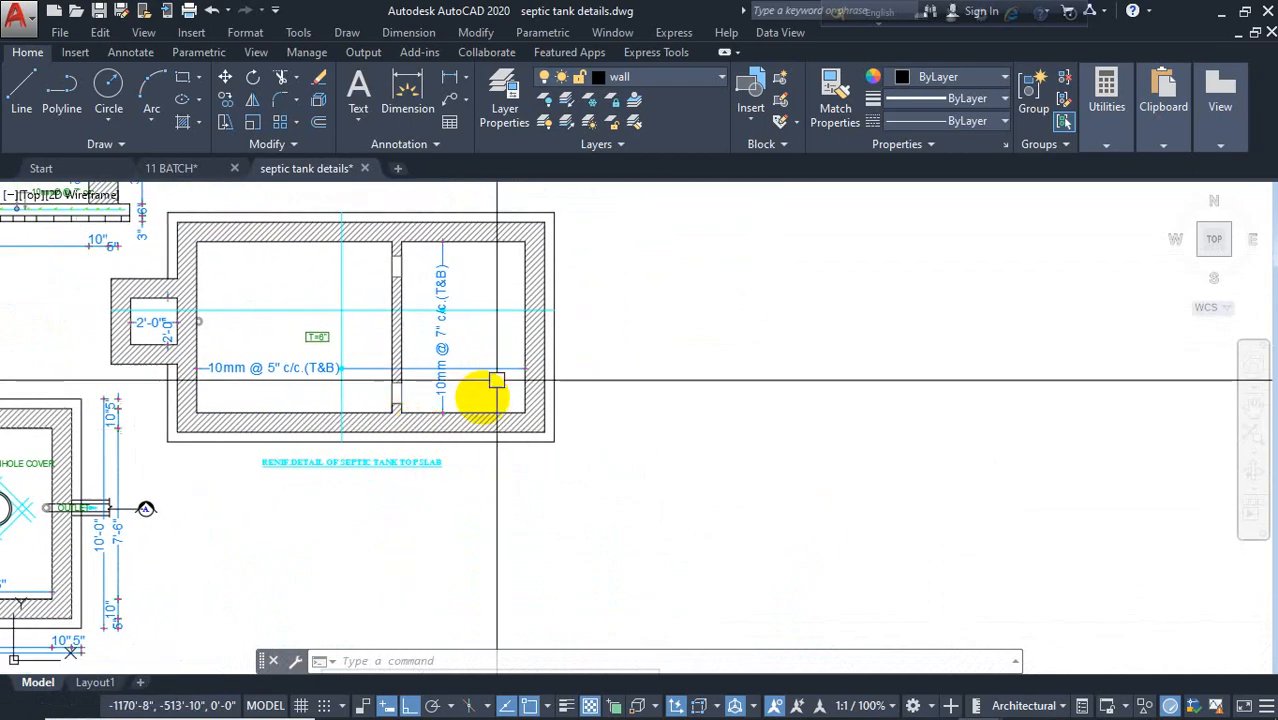
middle_click_drag(497, 380, 495, 398)
Step: Try to copy the reference top slab reinforcement detail with its title horizontally into the empty area to its right
left_click(598, 230)
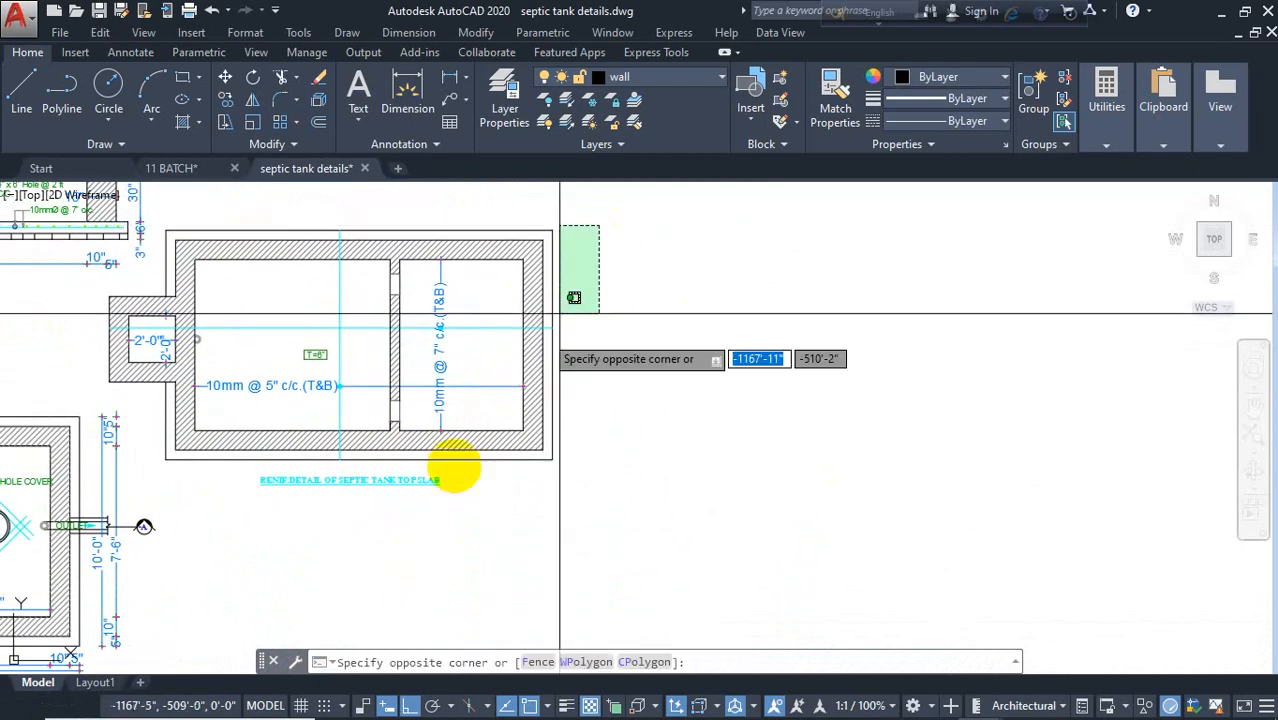
left_click(222, 522)
scroll(232, 310, "up", 2)
middle_click_drag(247, 302, 501, 317)
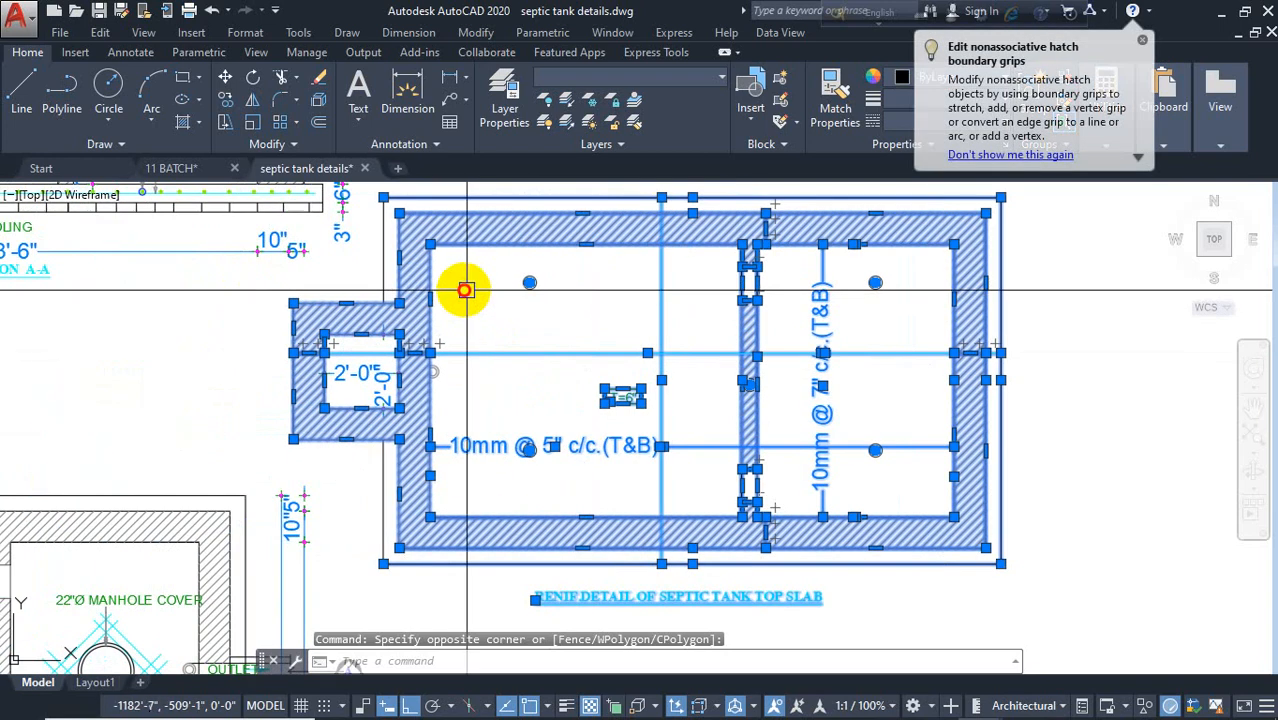
left_click(467, 290)
left_click(258, 458)
scroll(234, 394, "down", 4)
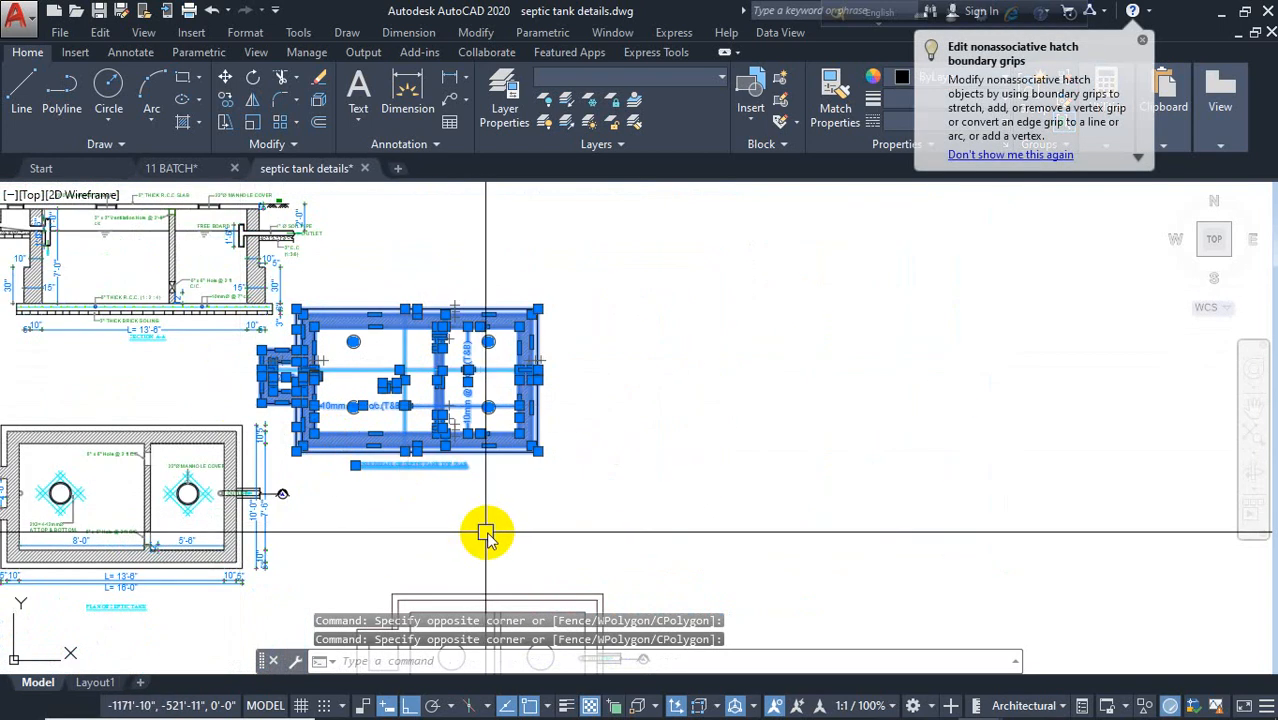
type("co")
key("Return")
left_click(455, 519)
middle_click_drag(696, 511, 382, 421)
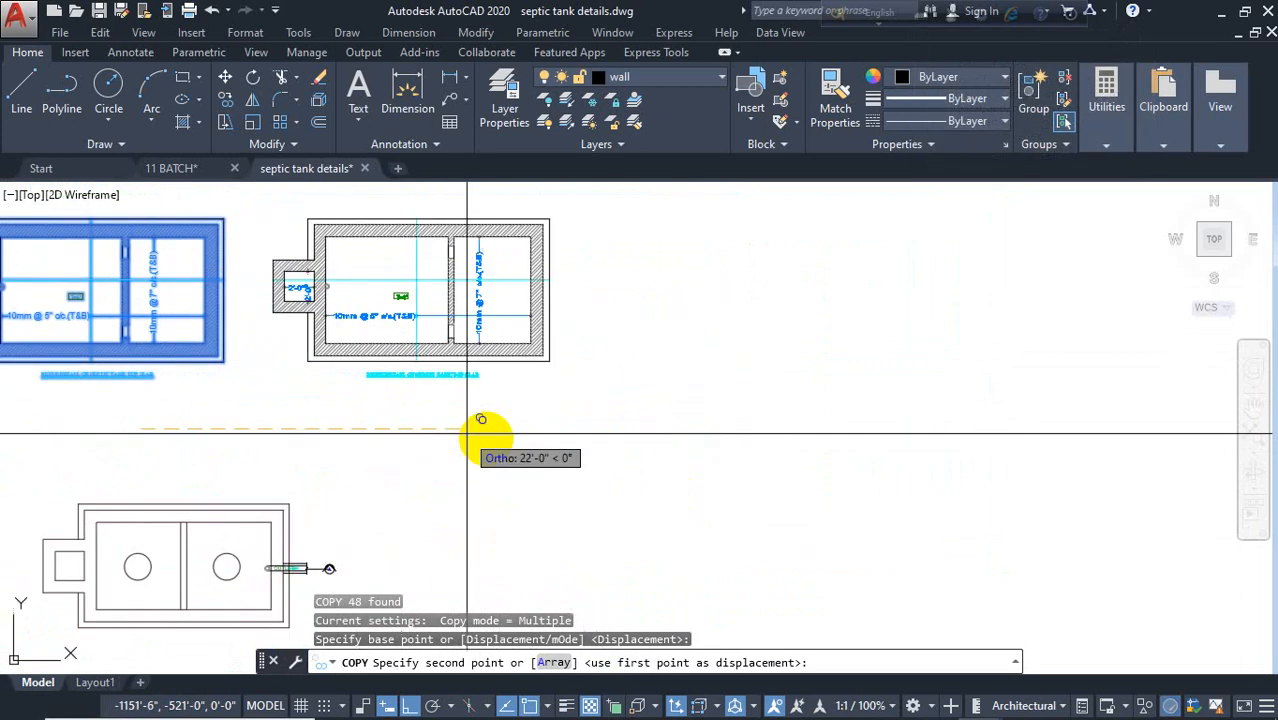
left_click(510, 450)
key("Escape")
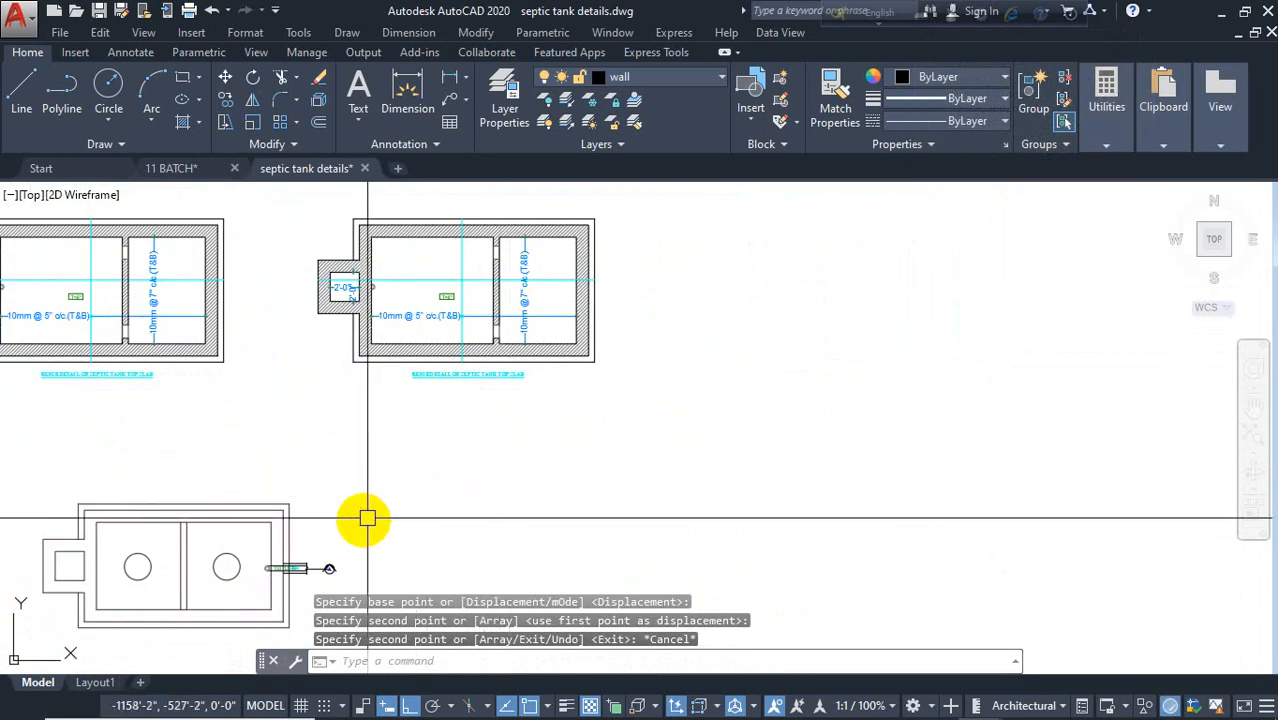
Step: Undo the copy of the reference top slab detail
middle_click_drag(367, 519, 450, 515)
key("ctrl+z")
key("ctrl+z")
key("ctrl+z")
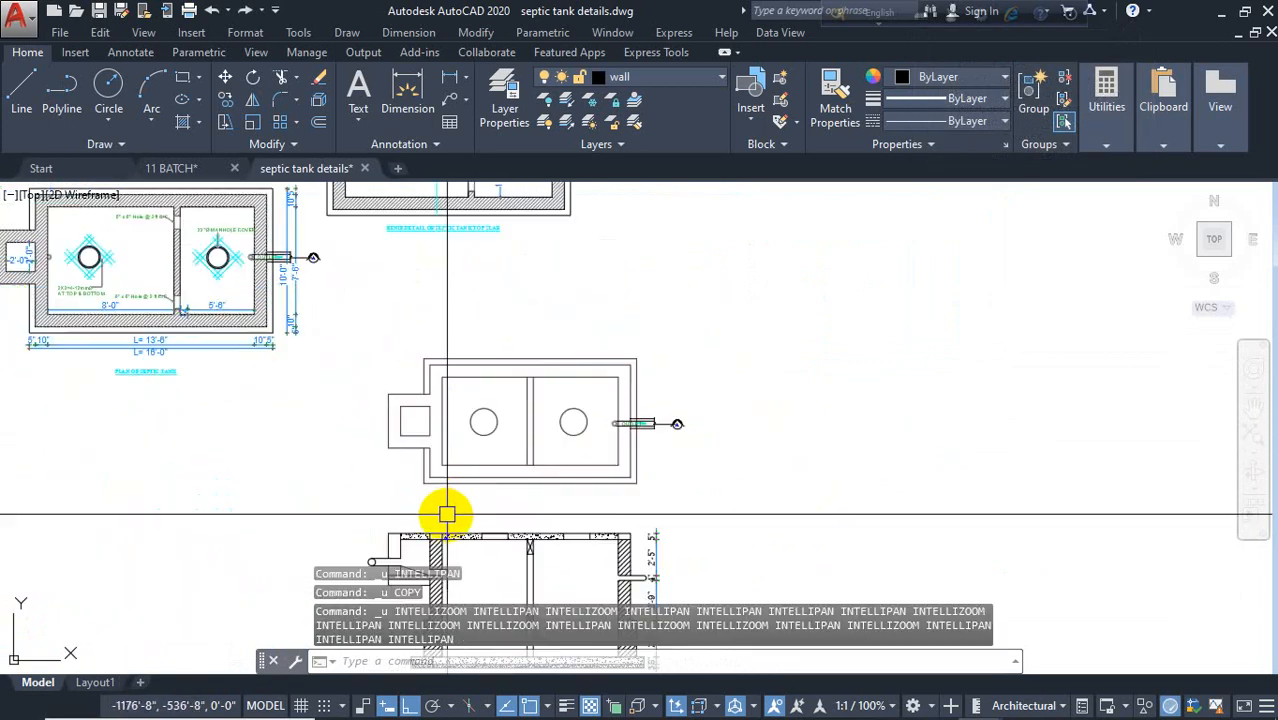
Step: Copy the drawn tank plan, including its outlet and section mark, horizontally into the empty area to its right
scroll(540, 442, "down", 2)
middle_click_drag(560, 463, 464, 386)
scroll(509, 347, "up", 2)
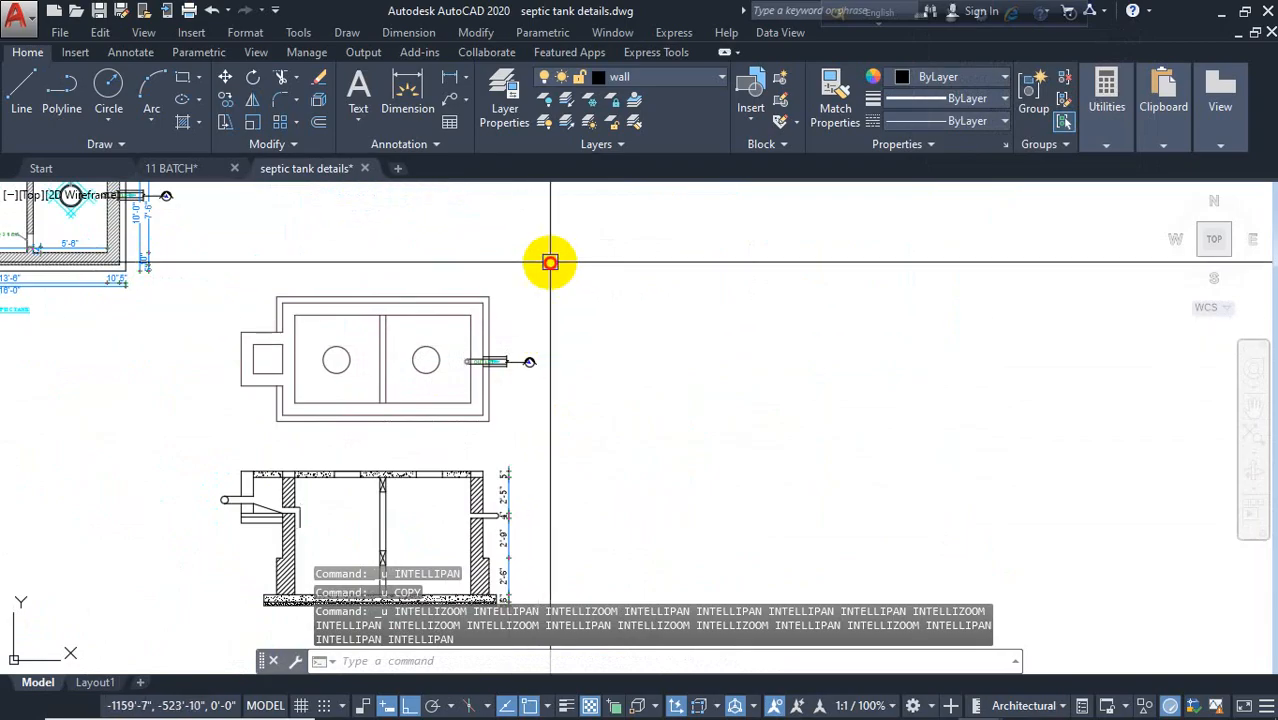
left_click(550, 262)
left_click(214, 445)
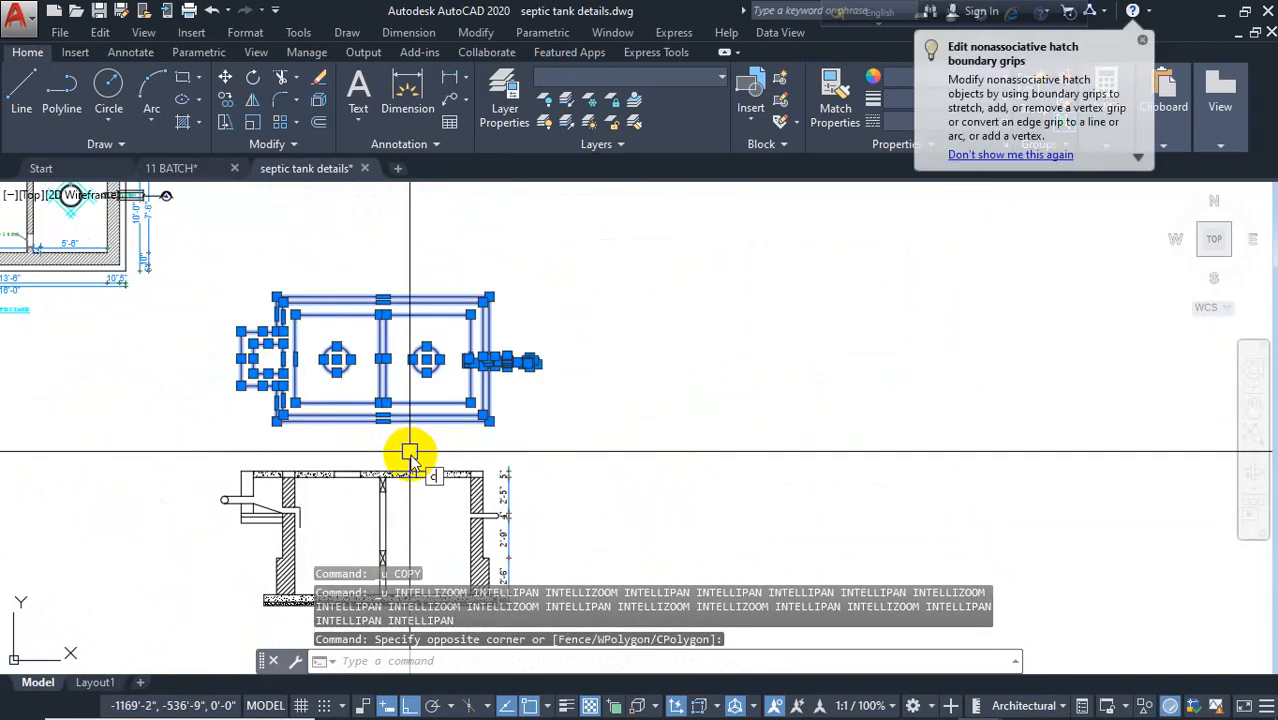
type("co")
key("Return")
left_click(440, 445)
left_click(750, 437)
key("Escape")
Step: Erase the outermost footing outline from the copied plan, keeping the wall outline inside it
scroll(860, 437, "up", 4)
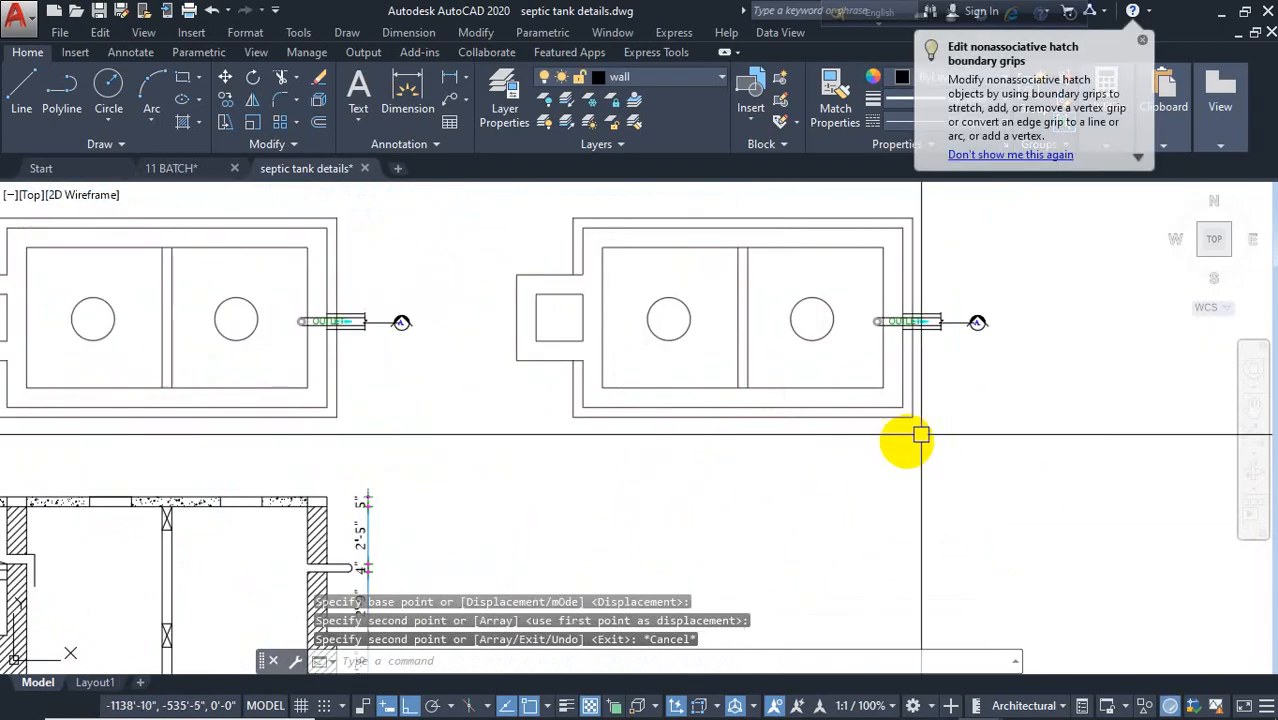
scroll(800, 440, "up", 2)
left_click(795, 432)
left_click(756, 491)
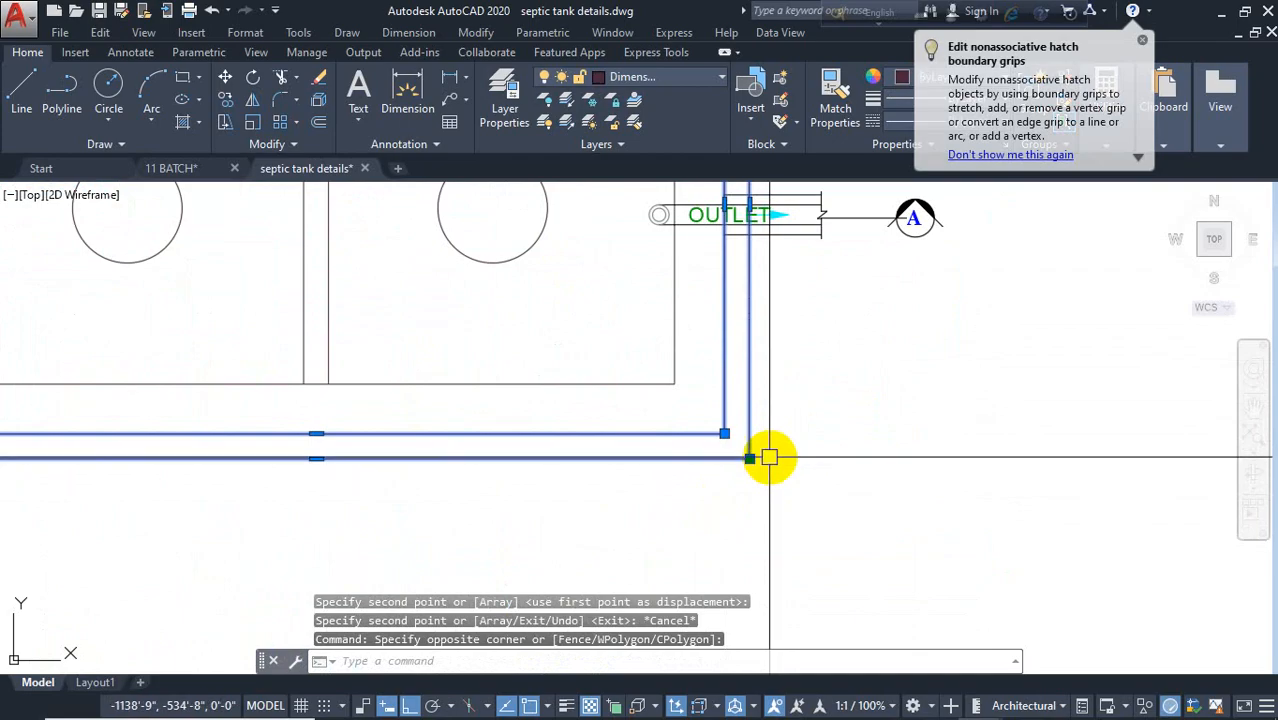
key("Escape")
left_click(775, 435)
left_click(736, 499)
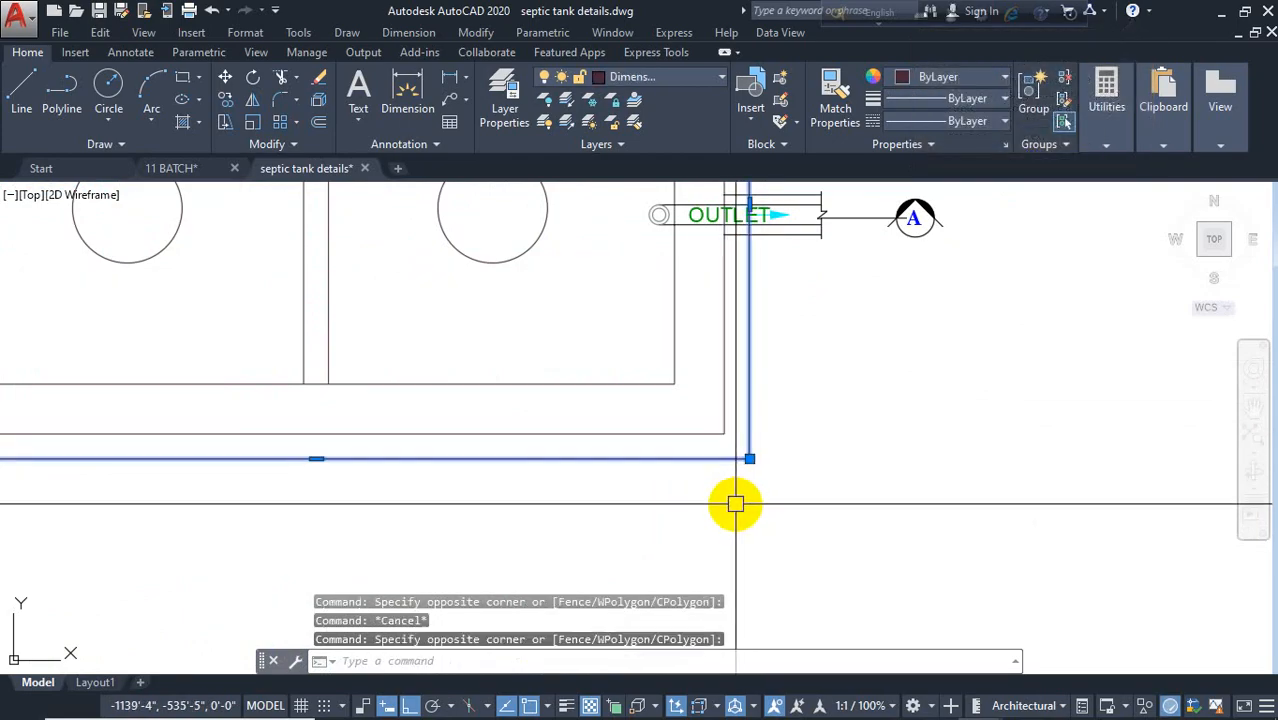
key("Delete")
Step: Erase the outlet pipe, its label, the section mark and the small pipe circles from the copied plan
scroll(766, 470, "down", 2)
scroll(768, 446, "down", 2)
left_click(852, 328)
left_click(738, 396)
key("Delete")
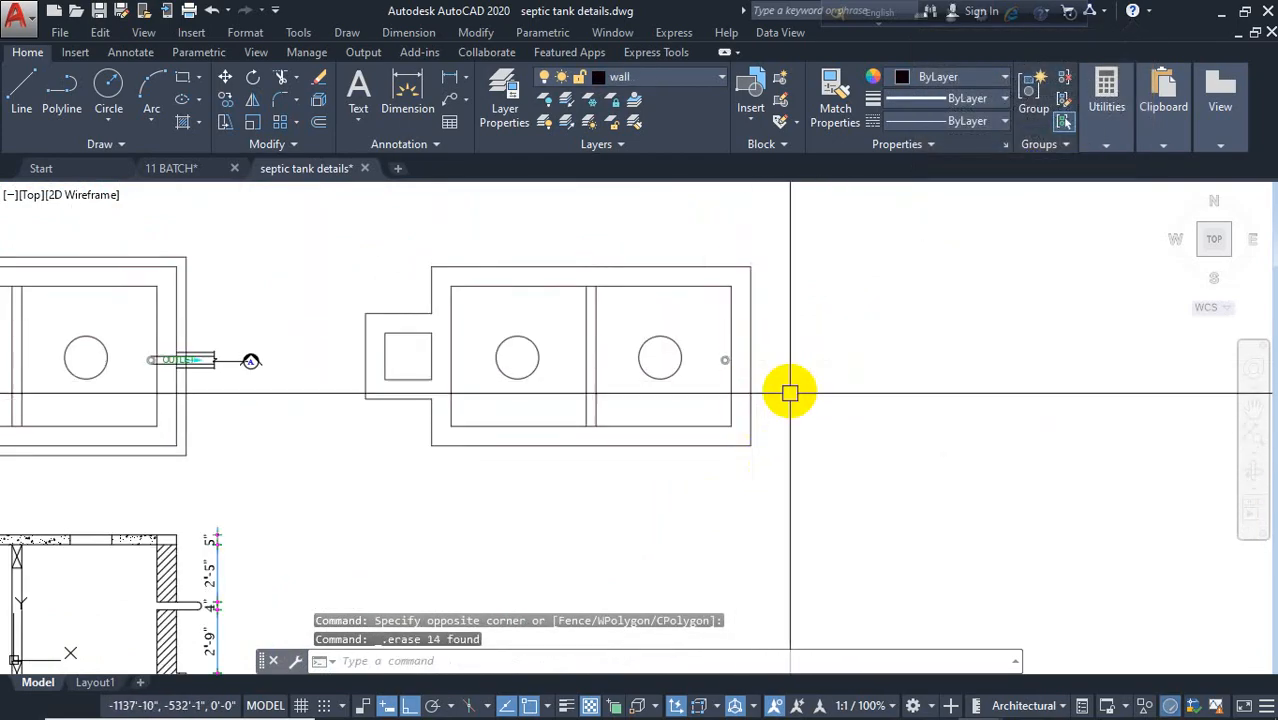
scroll(729, 361, "up", 3)
left_click(719, 322)
left_click(676, 402)
key("Delete")
scroll(622, 448, "down", 3)
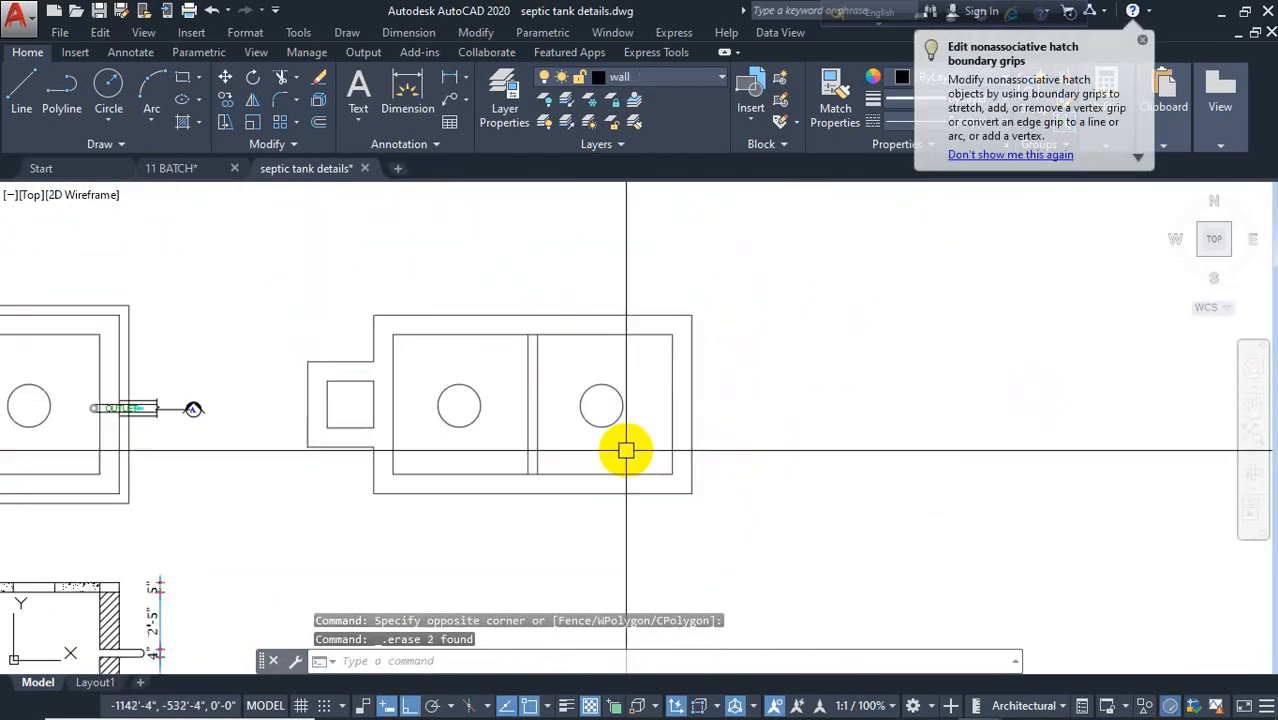
Step: Erase the manhole circles in both compartments of the copied plan
left_click(628, 374)
left_click(586, 422)
key("Delete")
left_click(491, 376)
left_click(465, 428)
key("Delete")
scroll(528, 459, "down", 3)
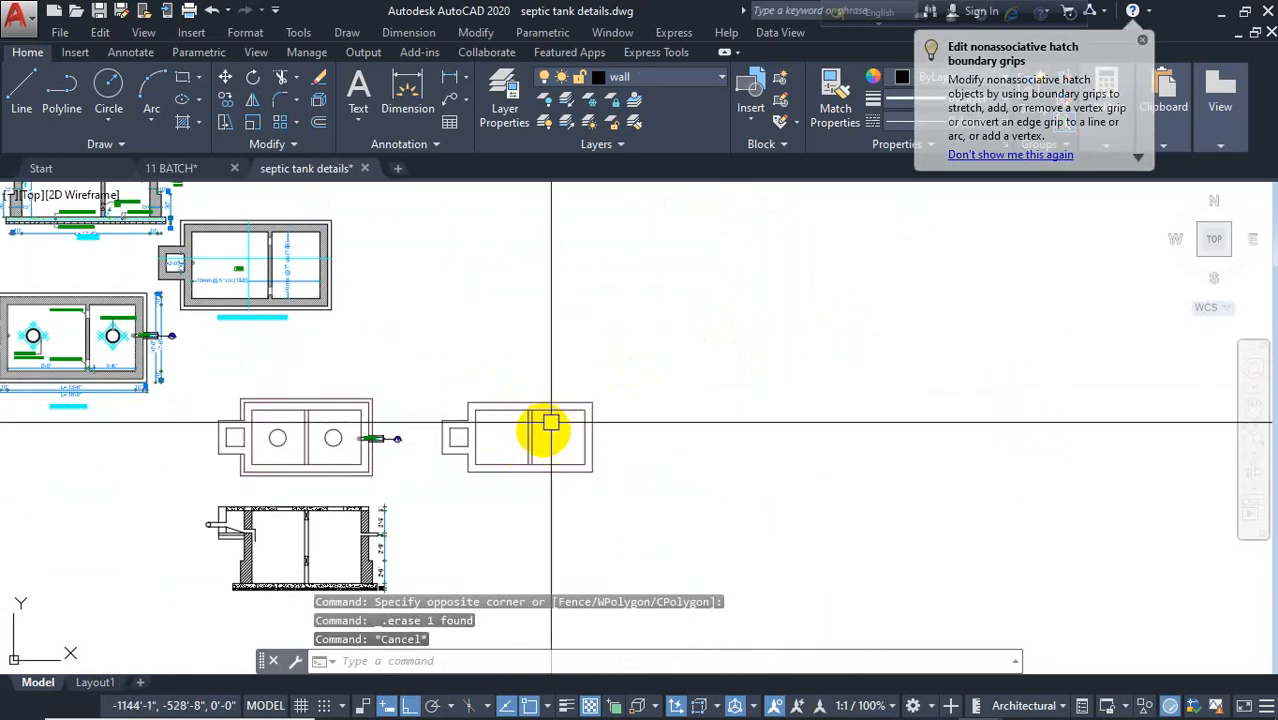
key("Escape")
scroll(542, 432, "up", 3)
key("Escape")
key("Escape")
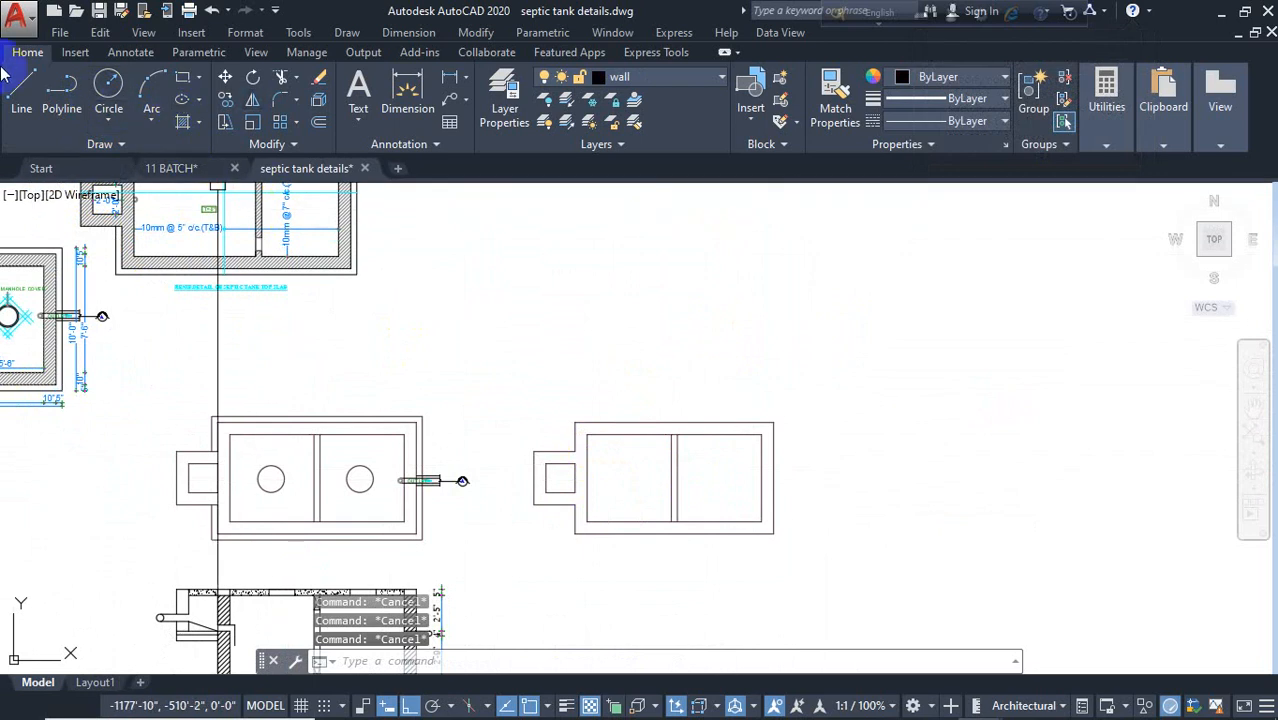
Step: Draw a vertical reinforcement line through the copied plan's left compartment, from the upper outer wall edge to the lower one
type("l")
key("Return")
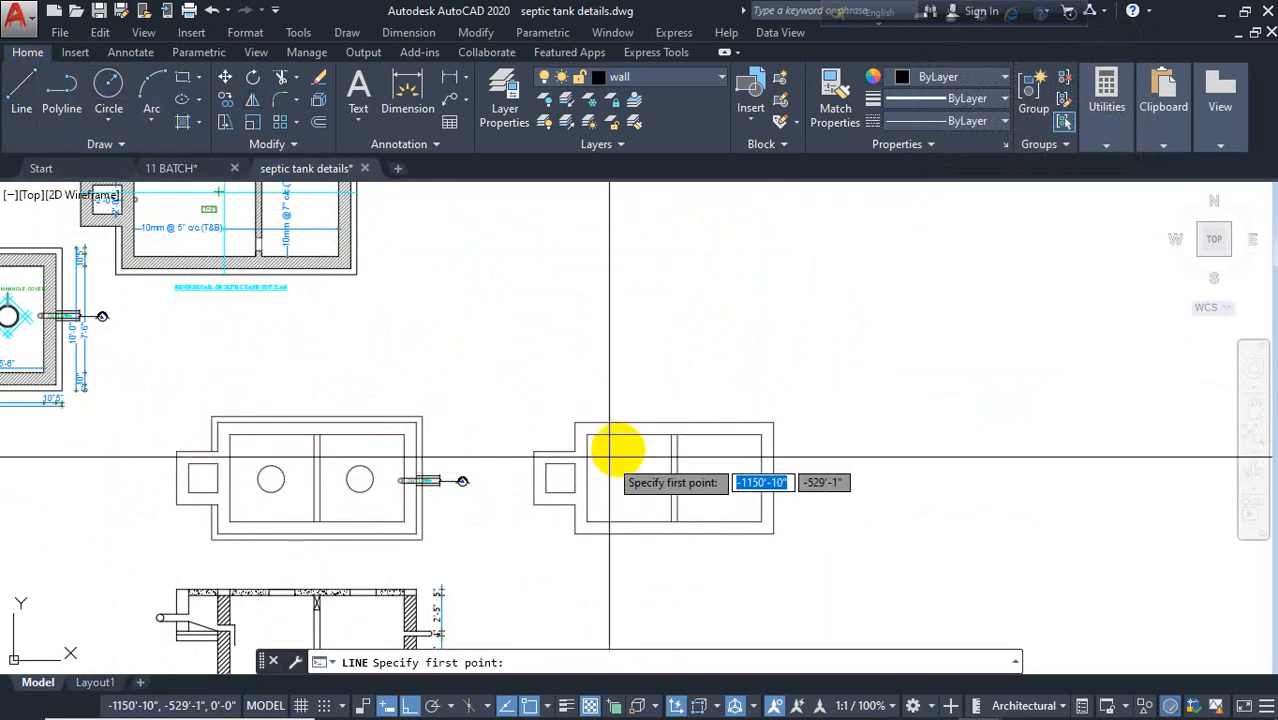
middle_click_drag(635, 469, 606, 506)
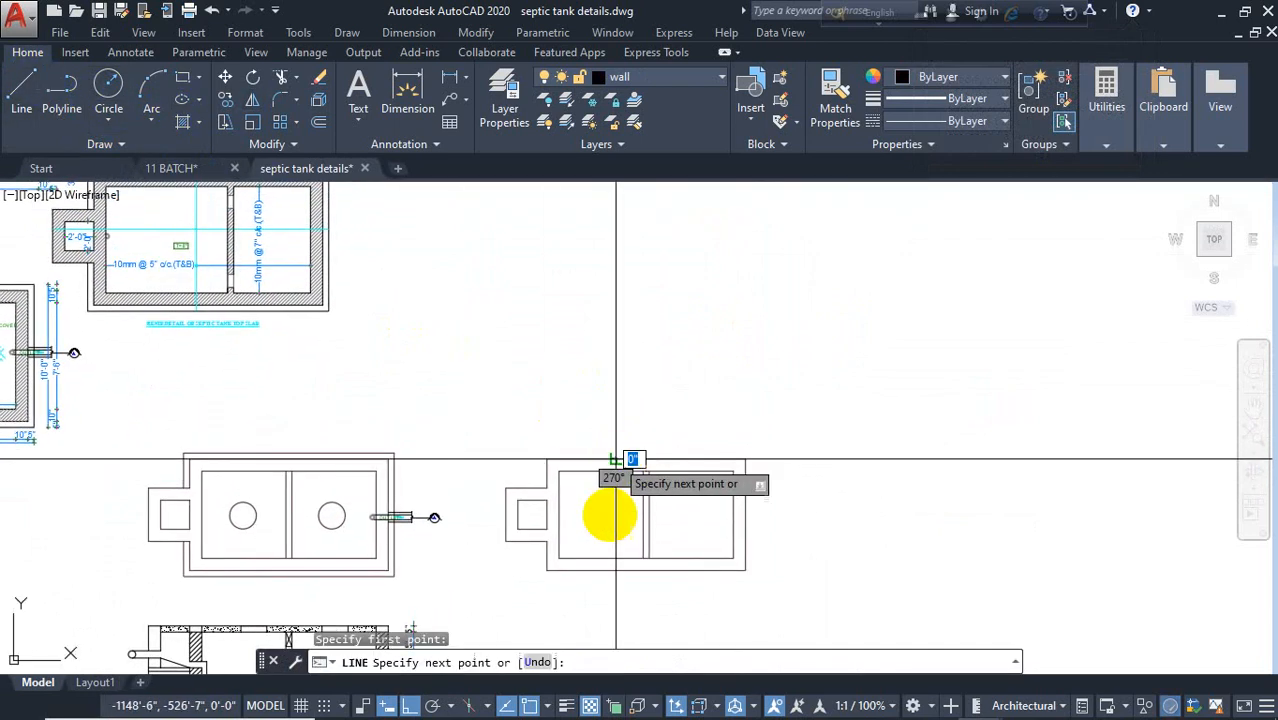
left_click(615, 570)
key("Return")
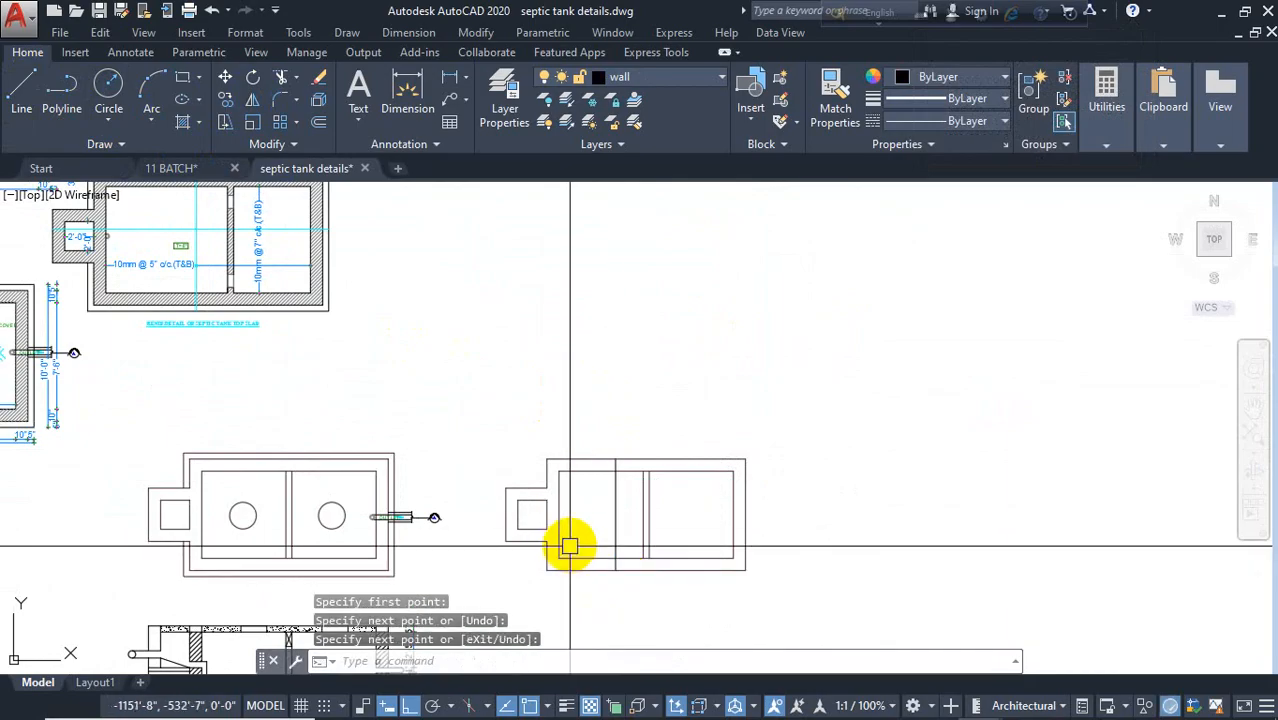
Step: Draw a horizontal reinforcement line from the midpoint of the inlet chamber's left edge to the right outer wall edge
scroll(569, 546, "up", 2)
key("Return")
left_click(469, 500)
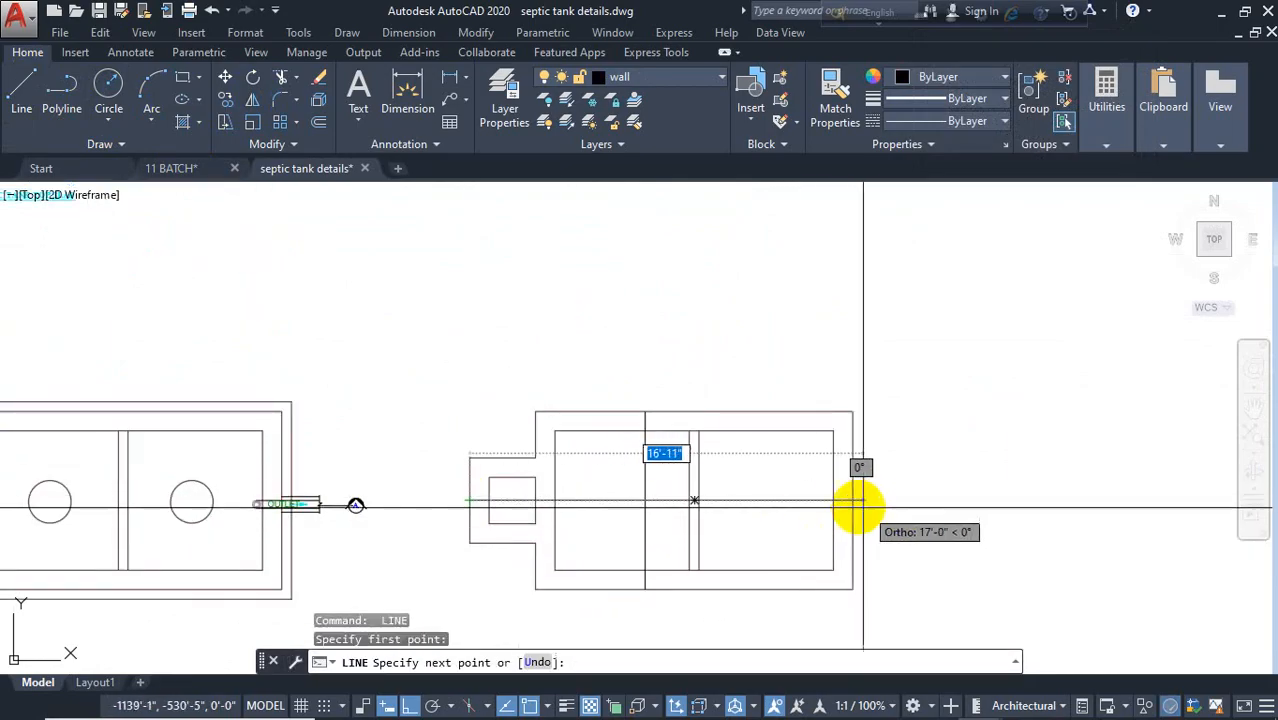
left_click(852, 500)
key("Escape")
Step: Move both crossing reinforcement lines to the donut layer
left_click(675, 491)
left_click(635, 520)
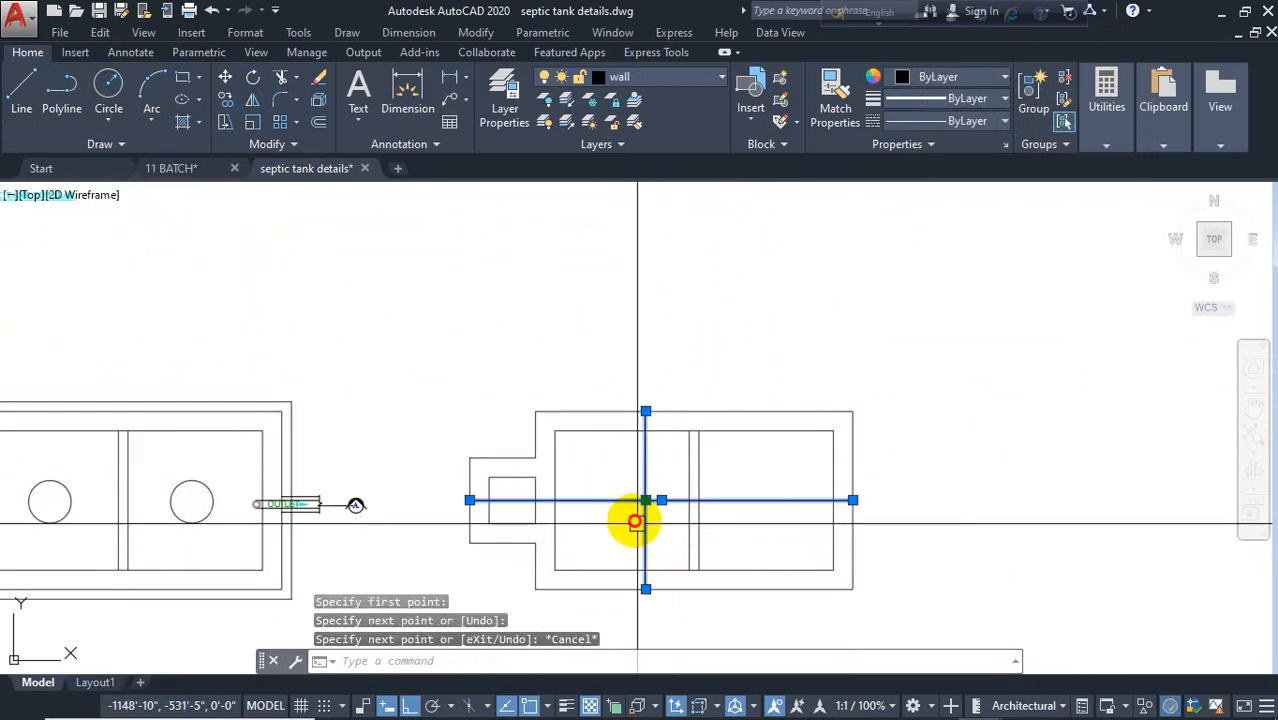
left_click(648, 80)
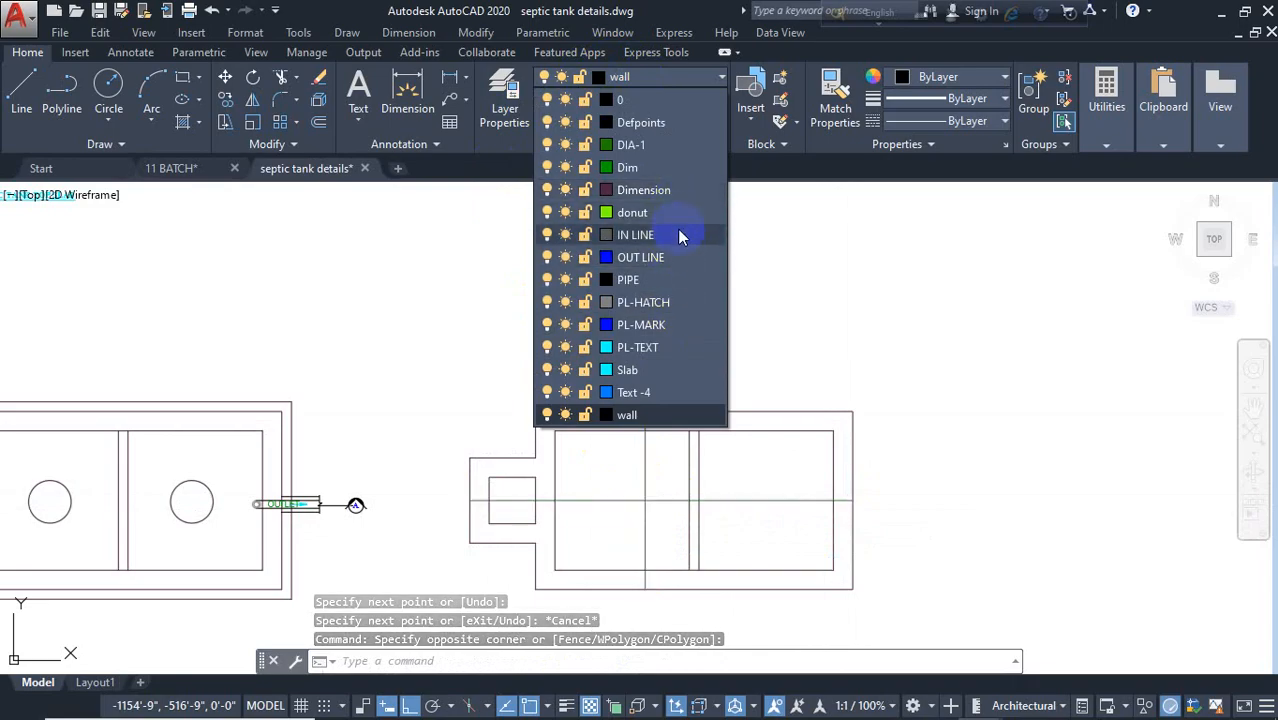
left_click(670, 219)
key("Escape")
key("Escape")
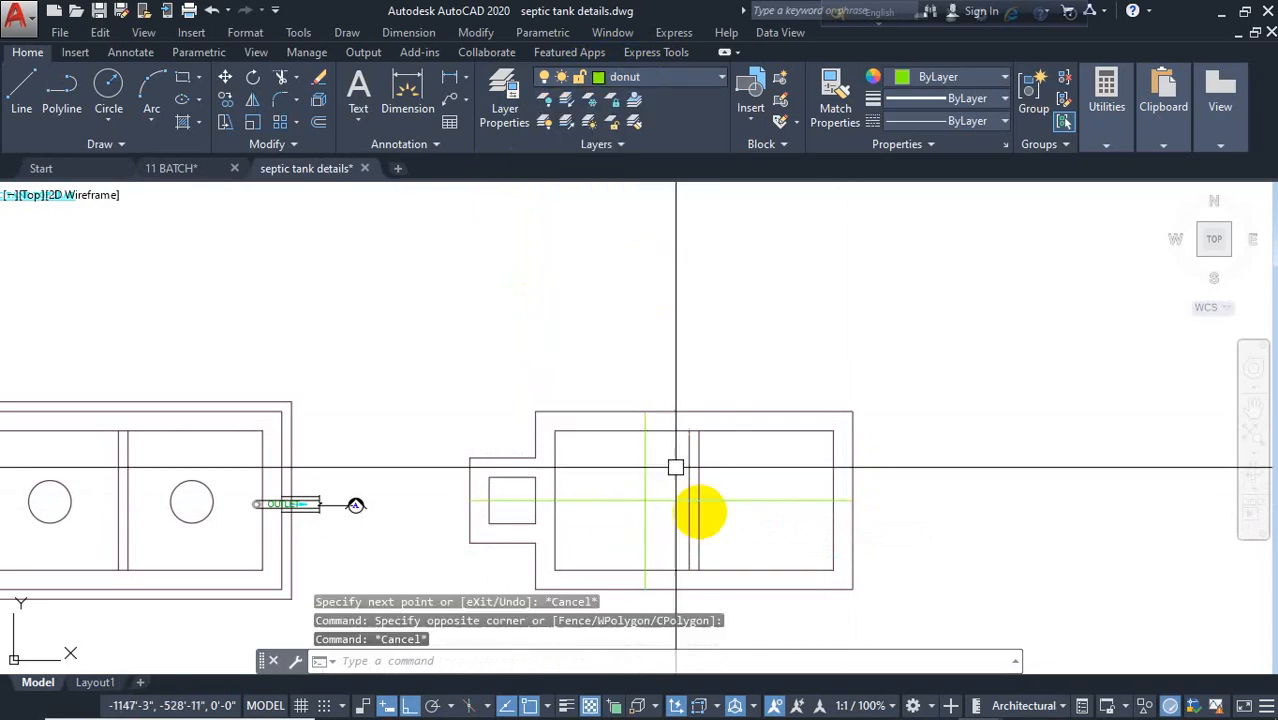
Step: Dimension the inner length of the copied plan between its side walls, placing the dimension line just inside the upper wall
middle_click_drag(765, 479, 655, 366)
left_click(408, 85)
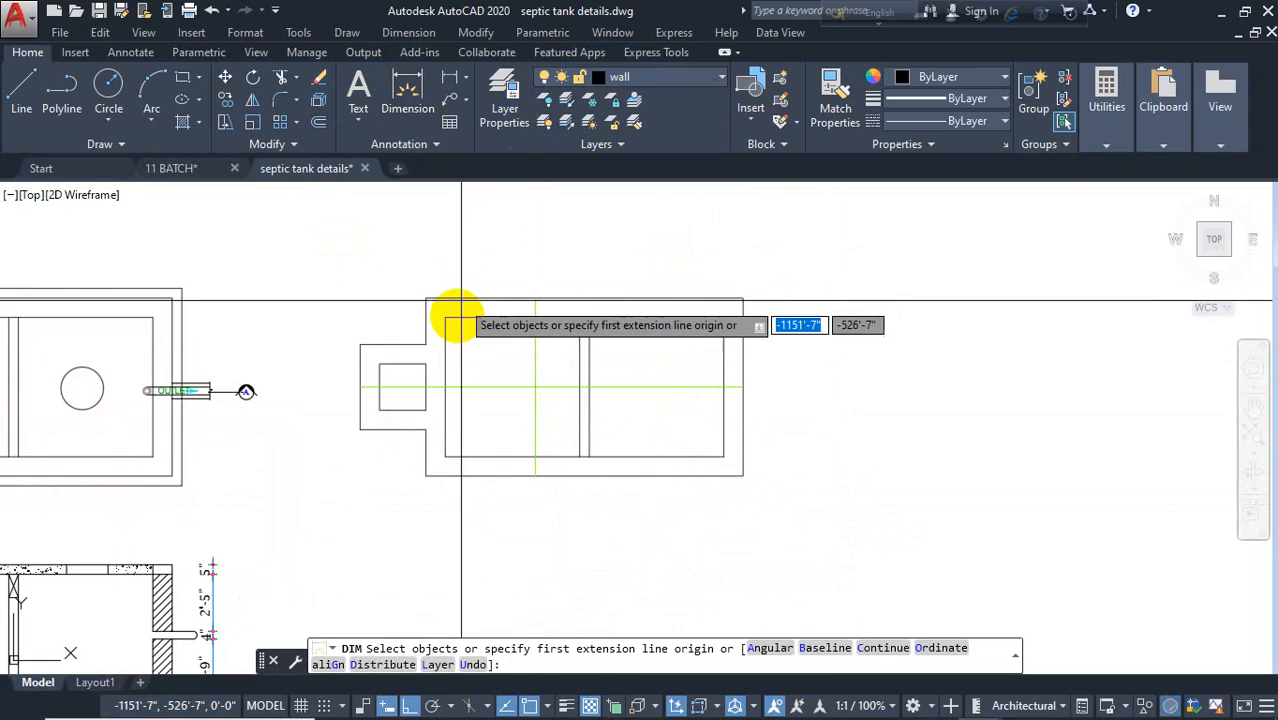
left_click(716, 319)
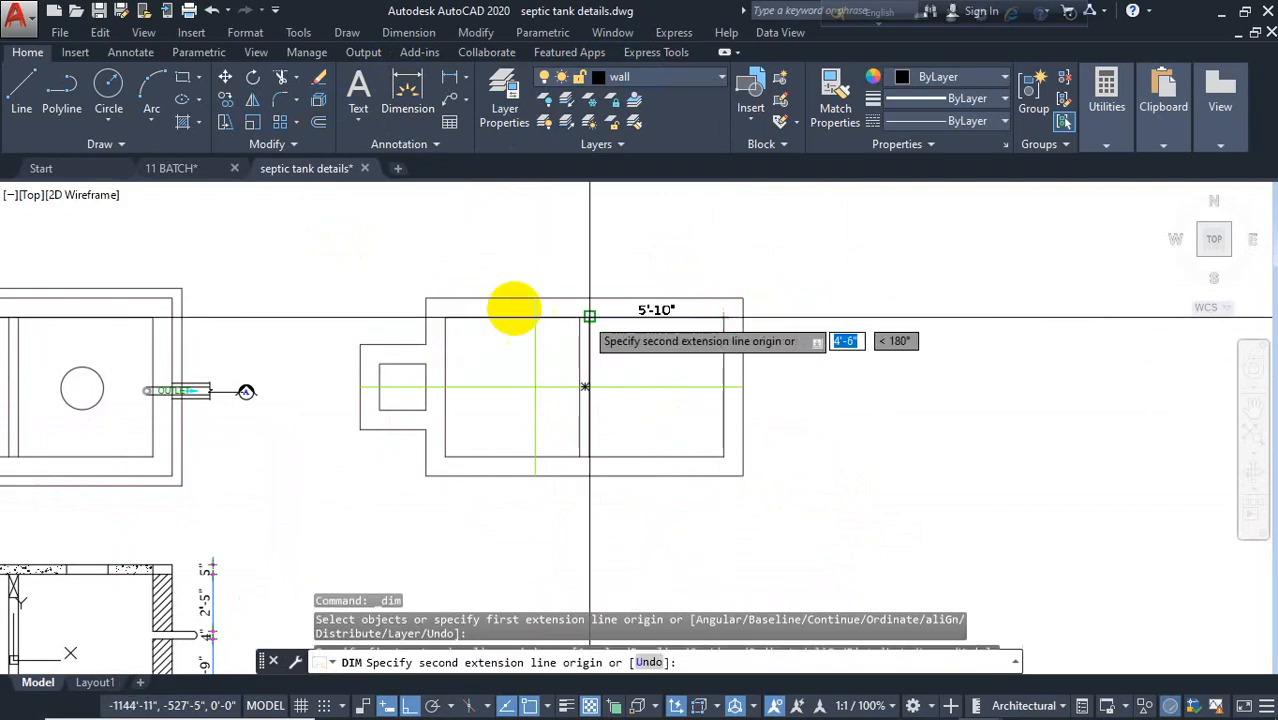
left_click(445, 318)
left_click(464, 344)
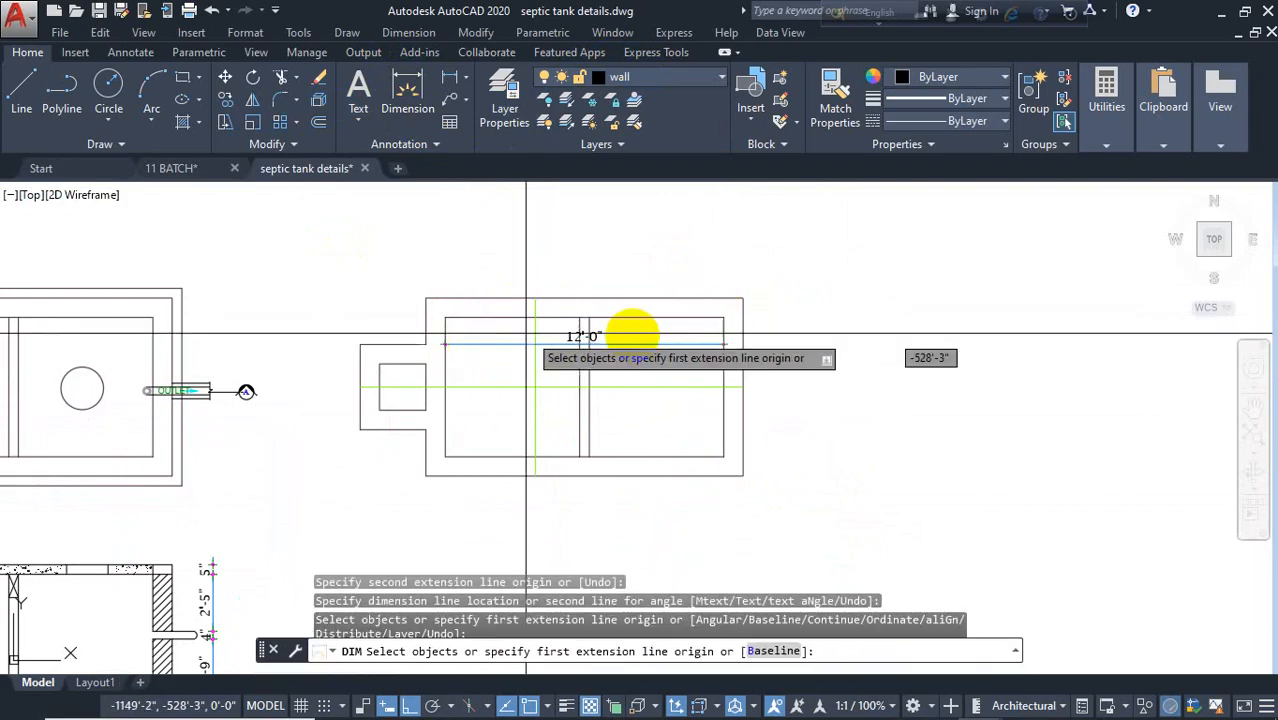
Step: Dimension the inner width of the copied plan along its right wall, placing the dimension line inside the right compartment
left_click(723, 318)
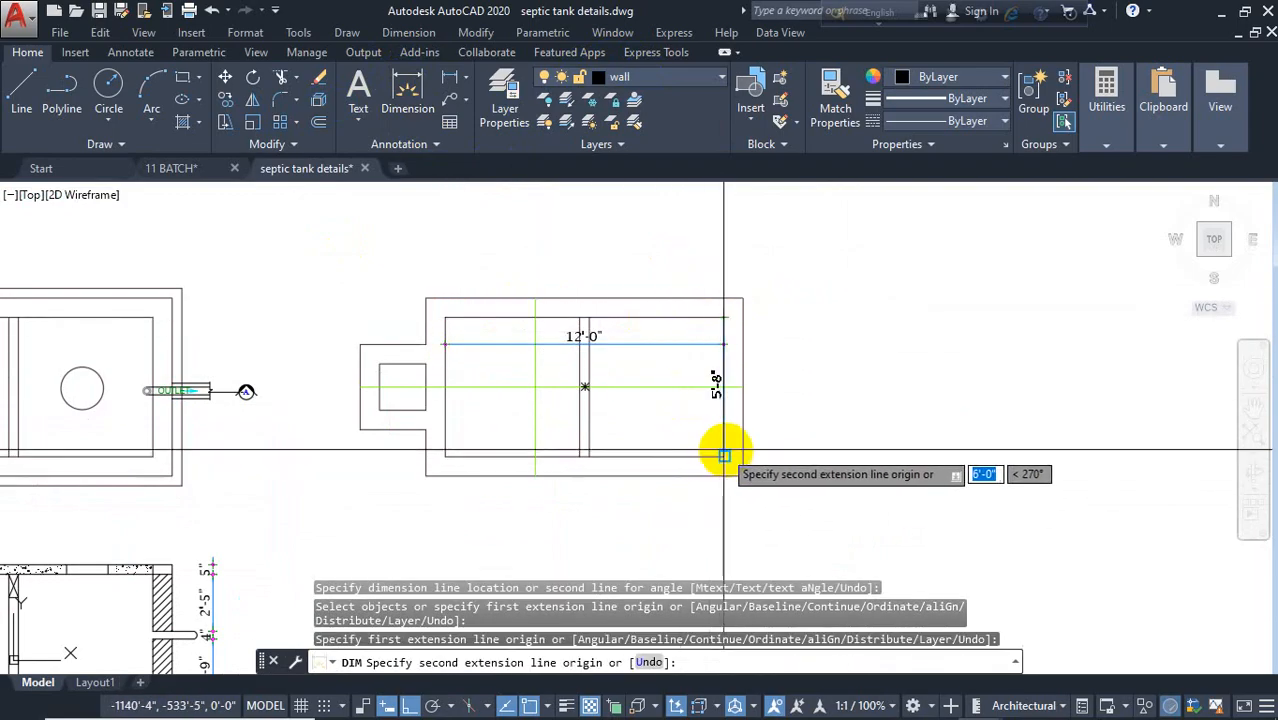
left_click(723, 456)
left_click(697, 412)
key("Return")
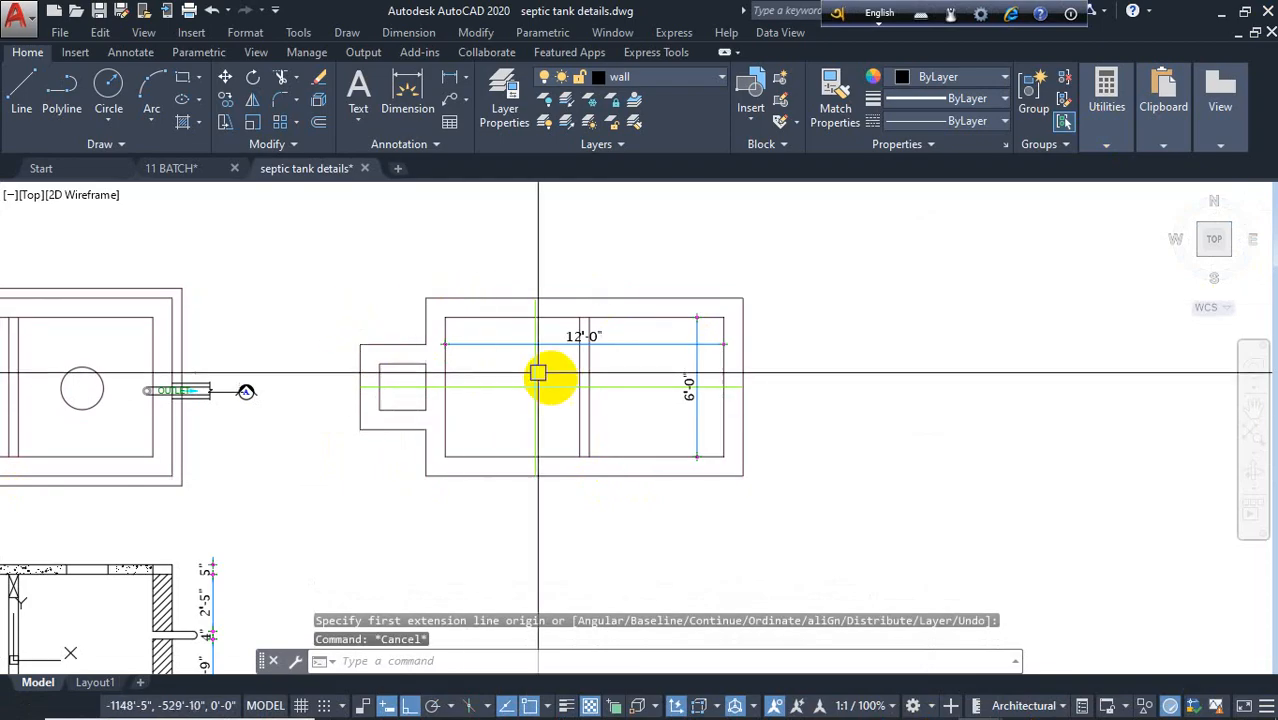
Step: Copy the text 10mm @ 5" c/c.(T&B) from the horizontal dimension in the reference top slab reinforcement detail
scroll(615, 429, "down", 5)
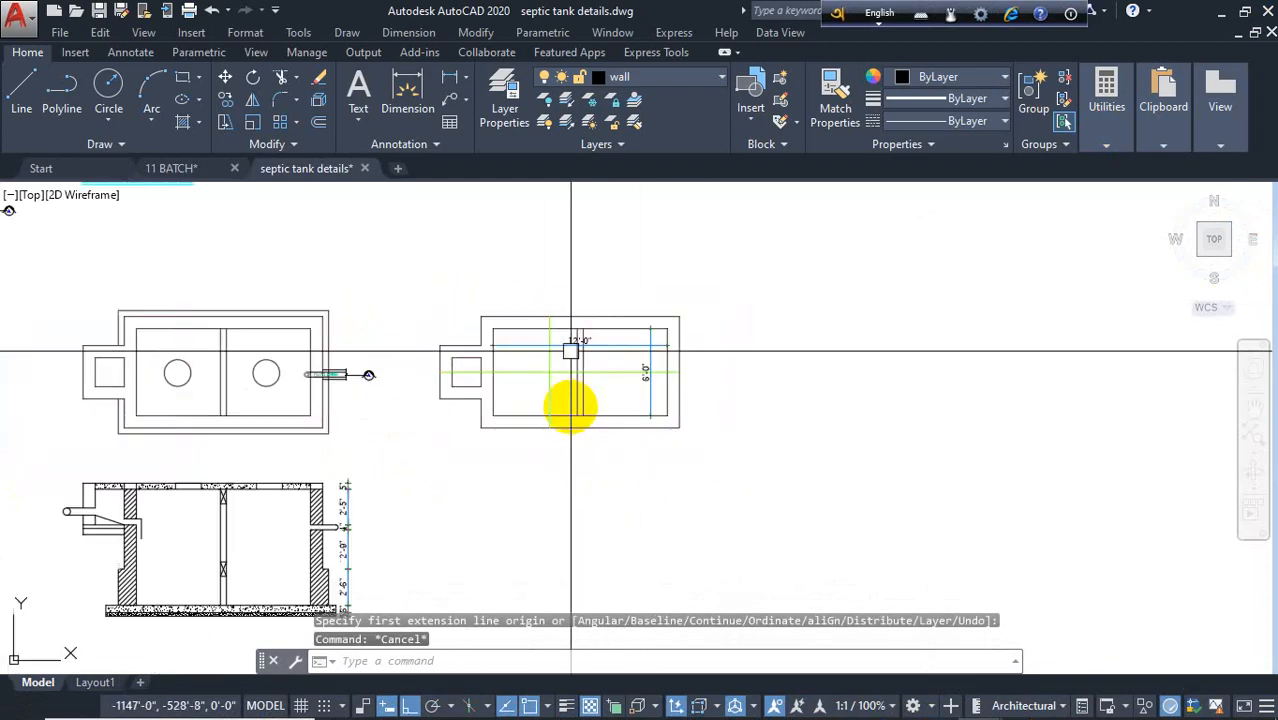
scroll(300, 265, "up", 8)
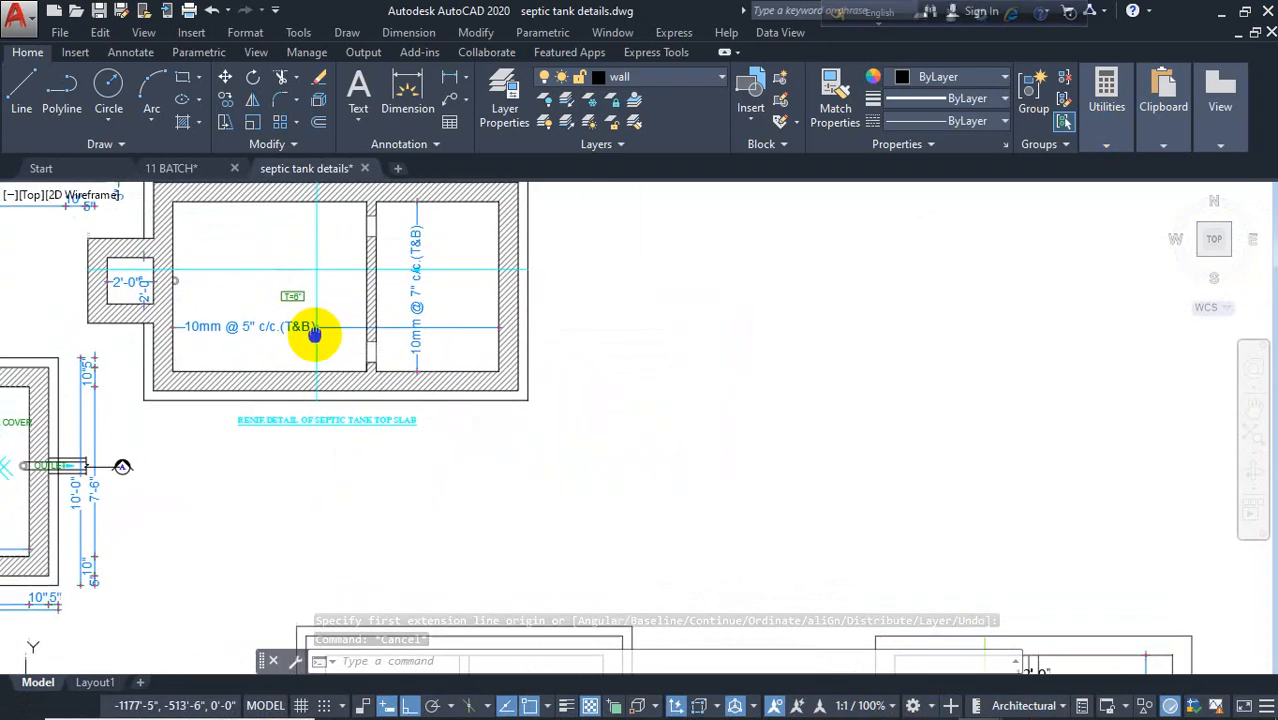
middle_click_drag(348, 369, 462, 466)
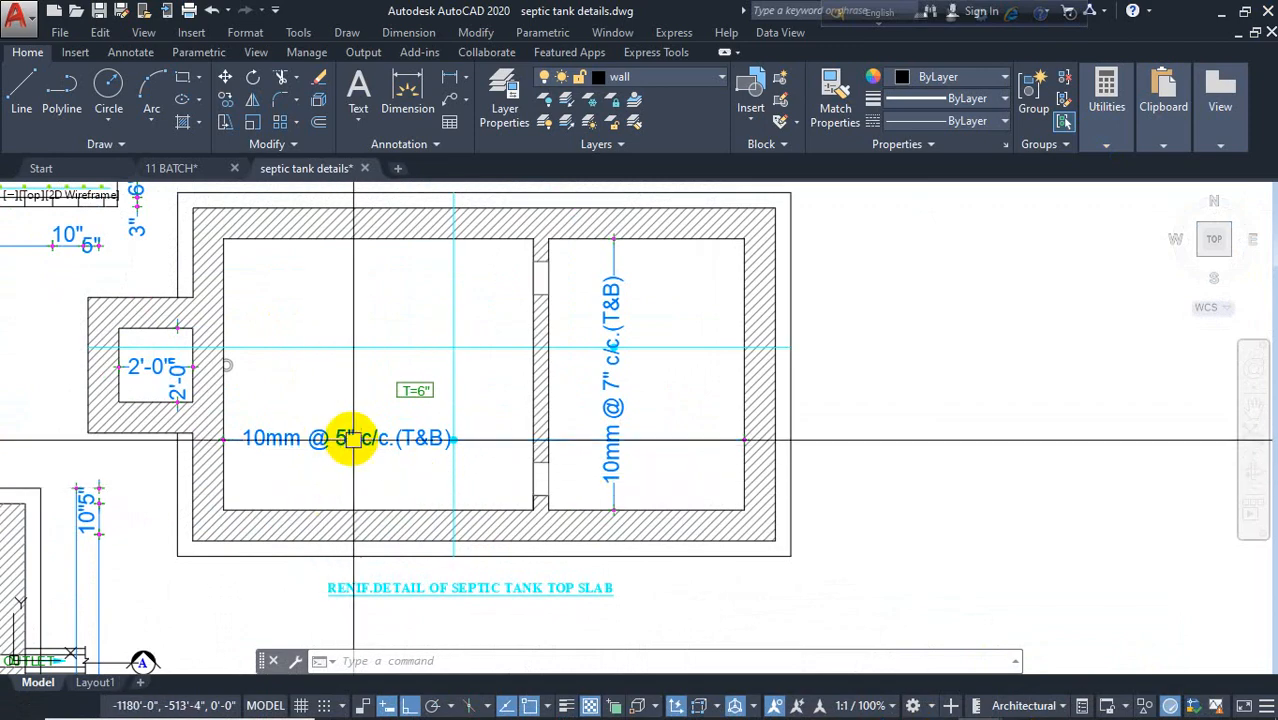
scroll(355, 438, "up", 2)
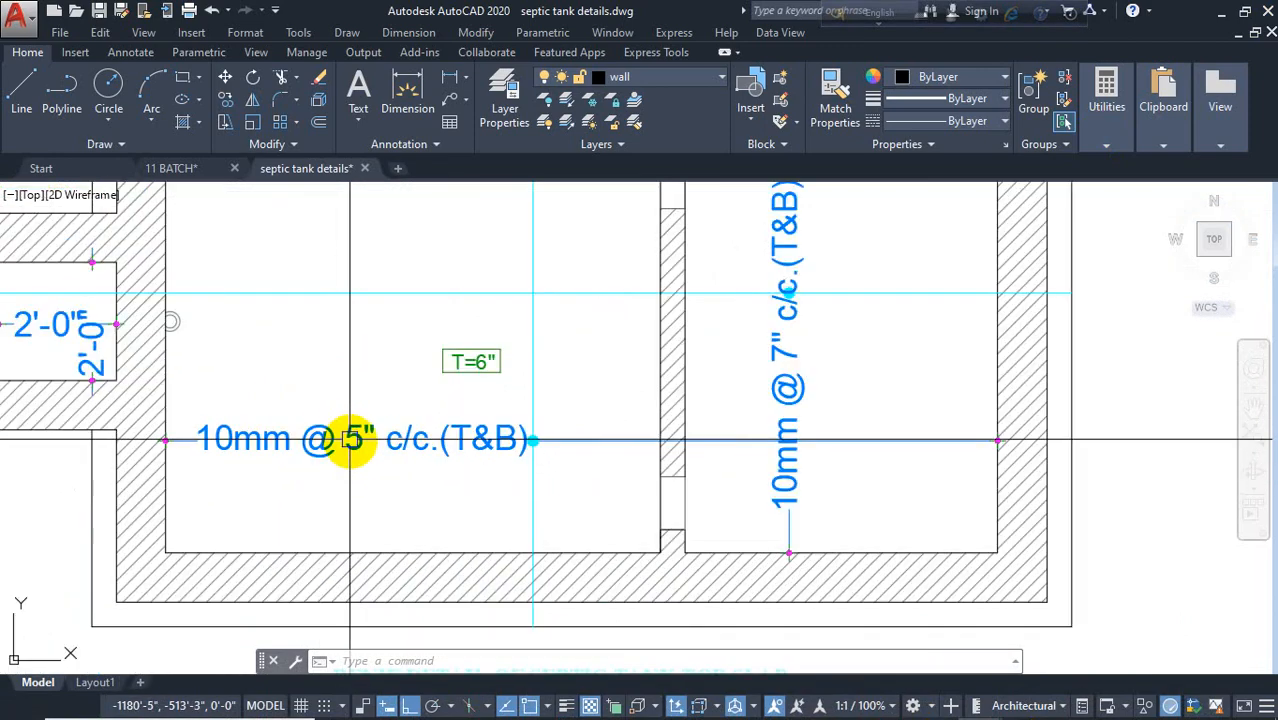
scroll(400, 466, "down", 2)
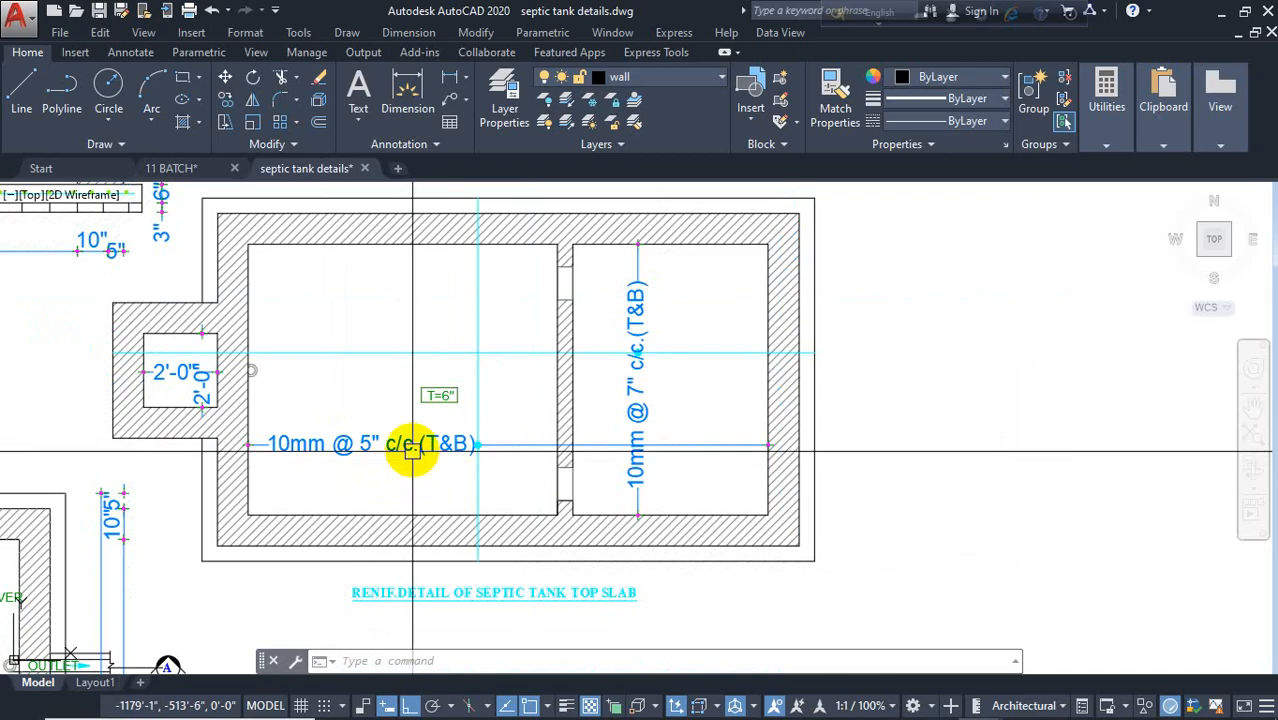
left_click(405, 445)
double_click(300, 440)
key("ctrl+c")
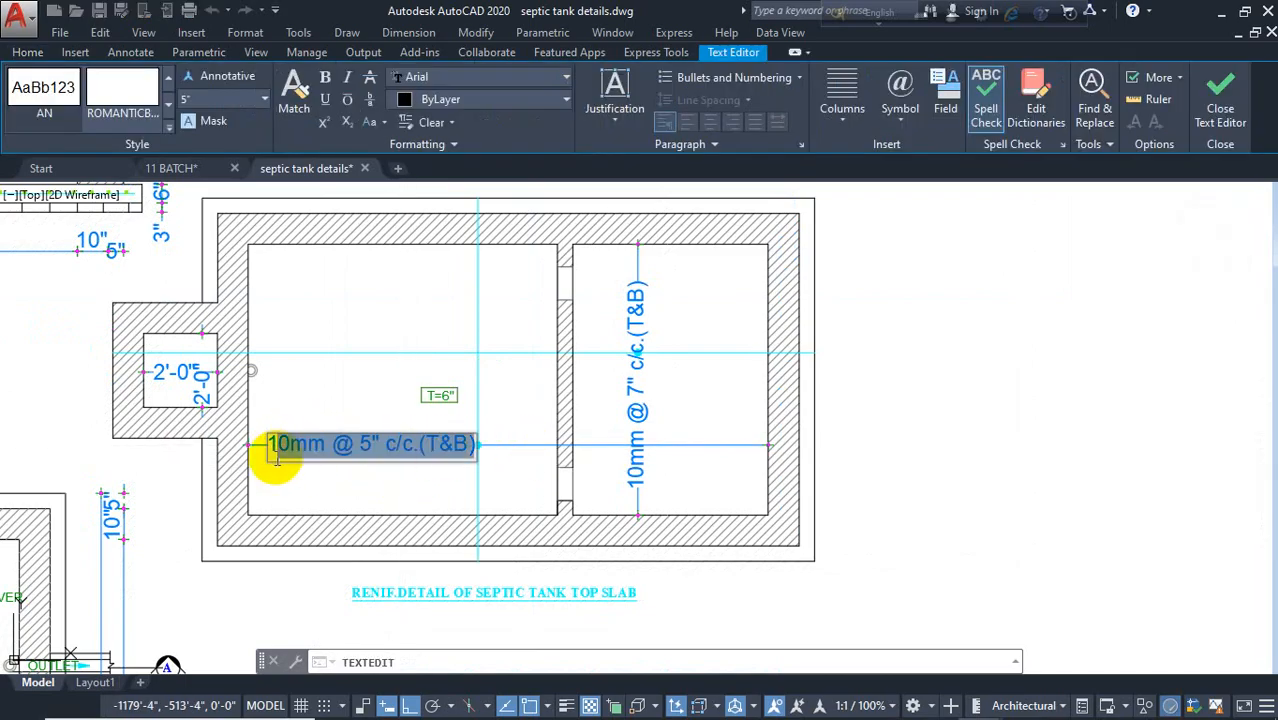
right_click(415, 445)
left_click(506, 56)
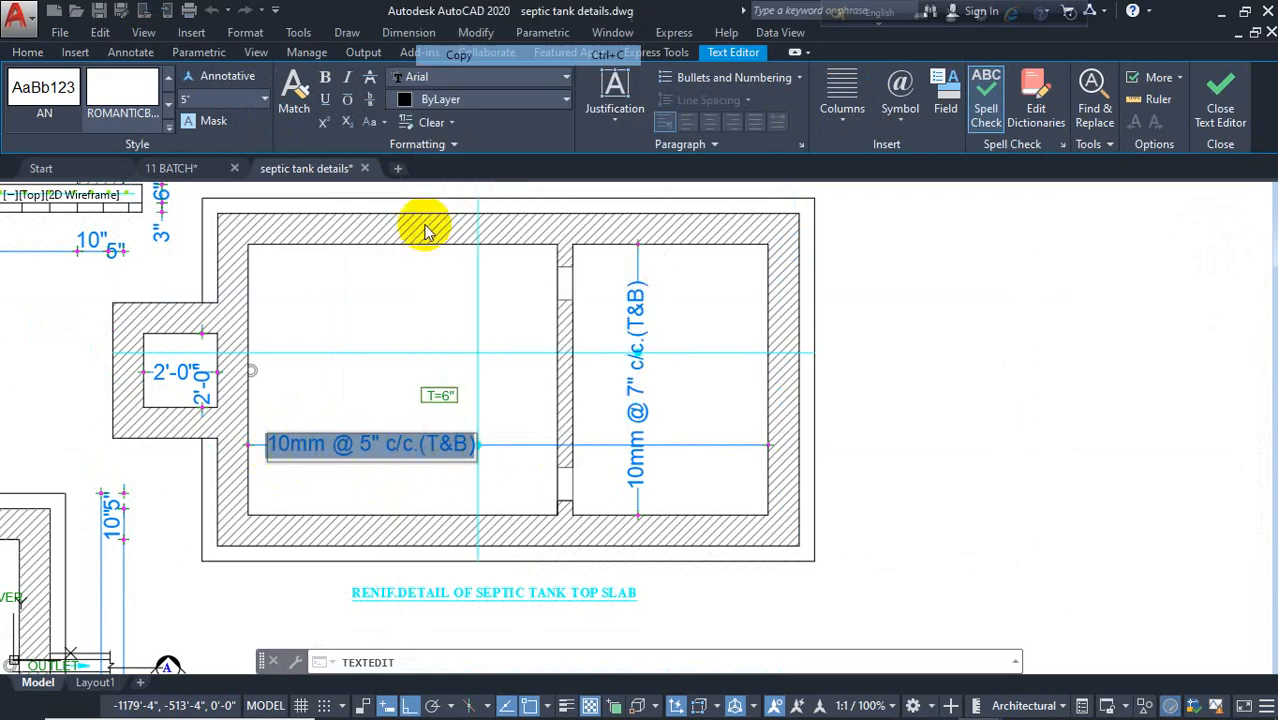
left_click(407, 327)
Step: Replace the copied plan's horizontal dimension text with the copied note 10mm @ 5" c/c.(T&B)
scroll(290, 338, "down", 5)
middle_click_drag(573, 524, 456, 310)
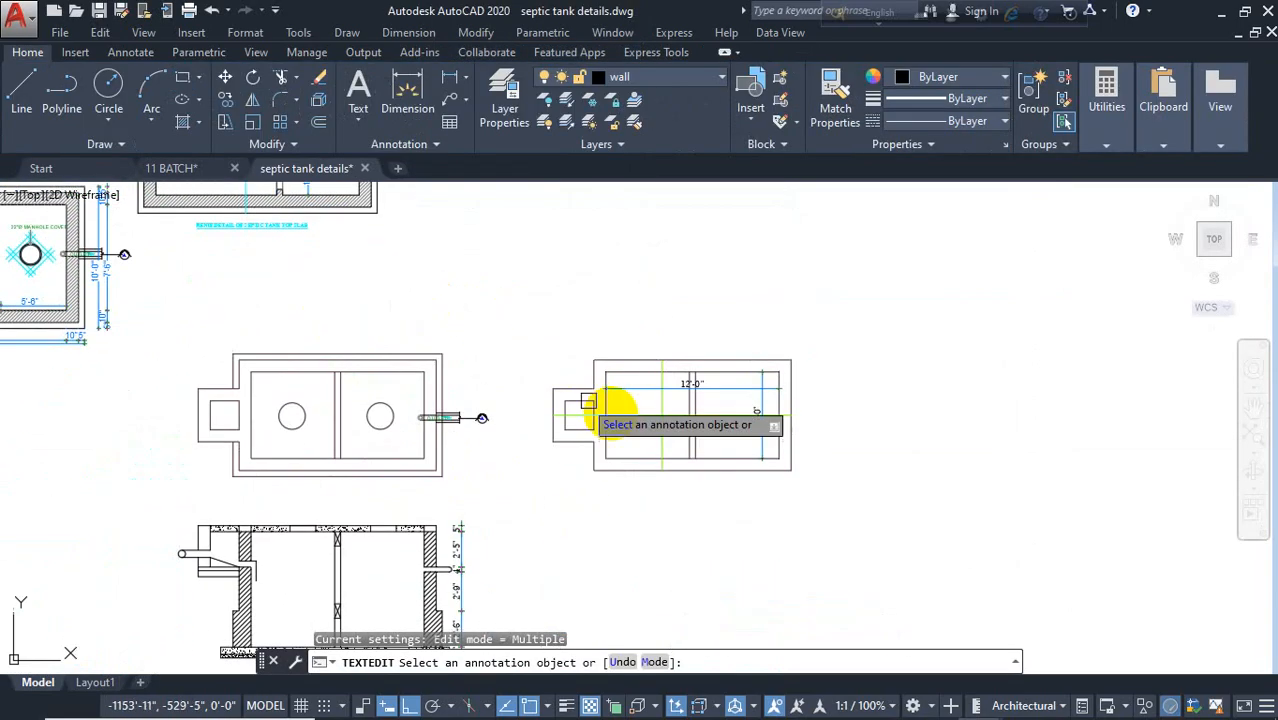
scroll(686, 411, "up", 5)
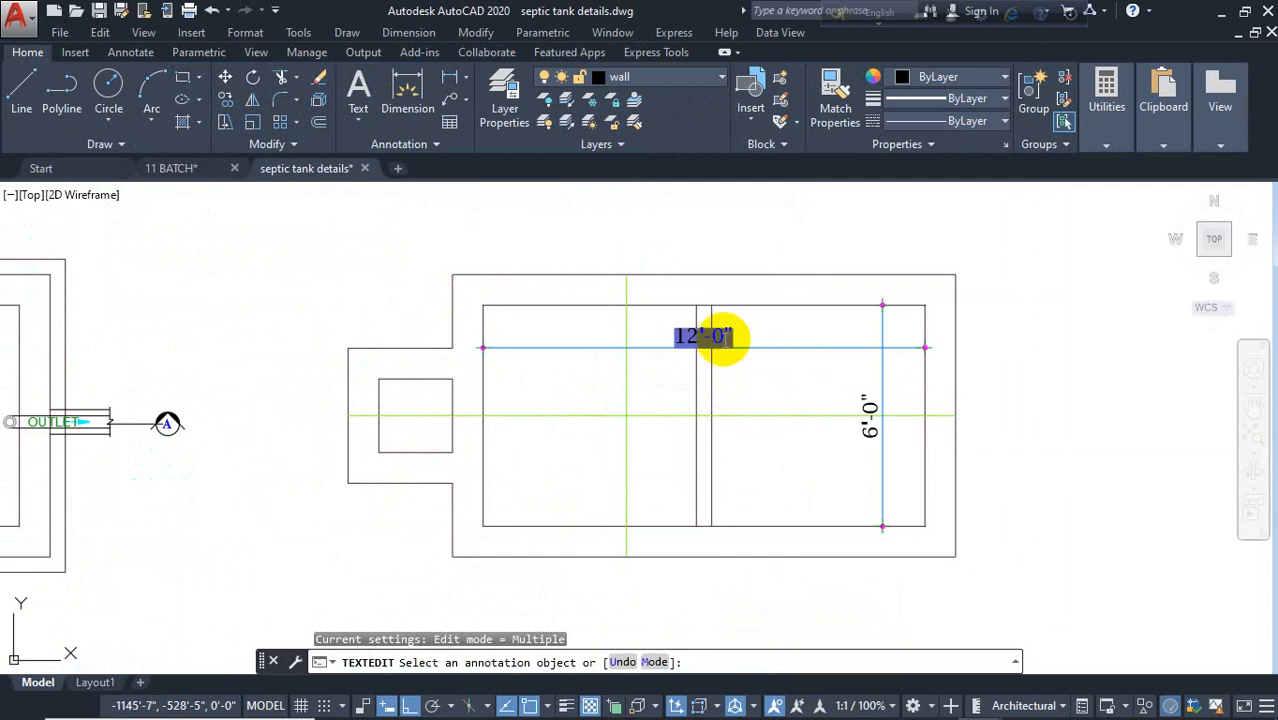
left_click(718, 337)
right_click(725, 340)
left_click(756, 363)
left_click(772, 413)
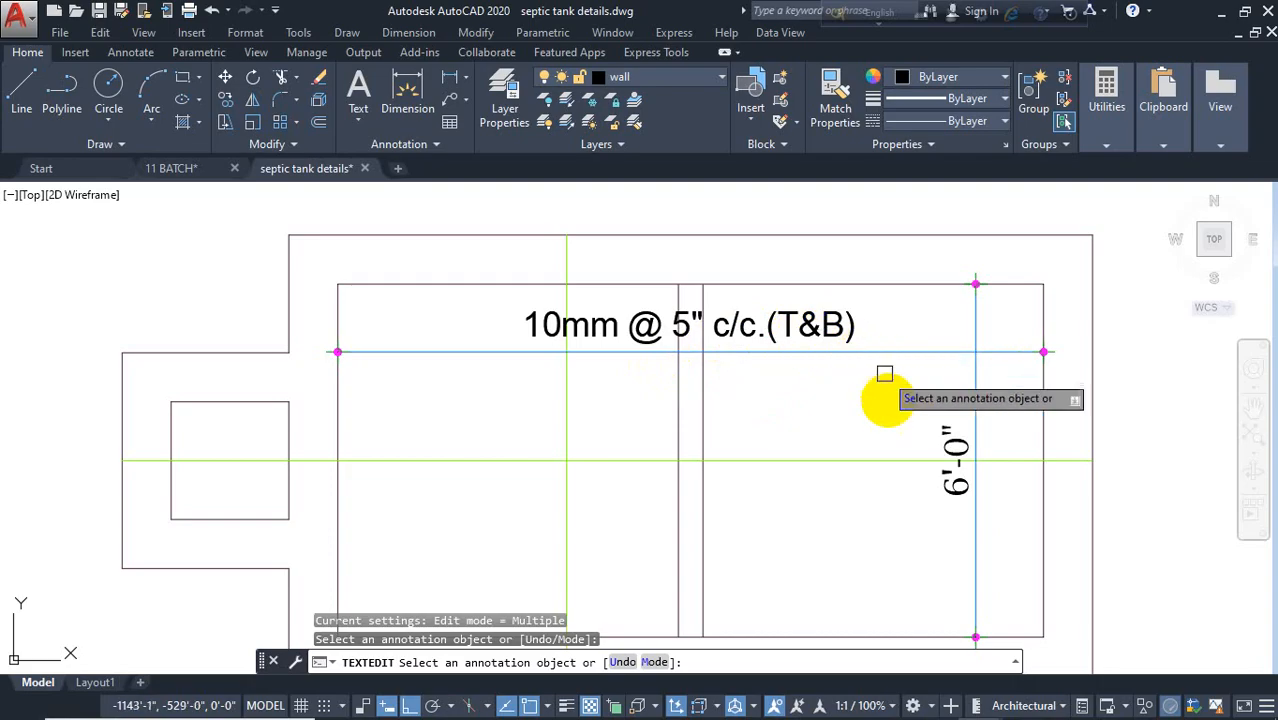
Step: Replace the copied plan's vertical dimension text with the note 10mm @ 5" c/c.(T&B) and end text editing
middle_click_drag(906, 424, 861, 406)
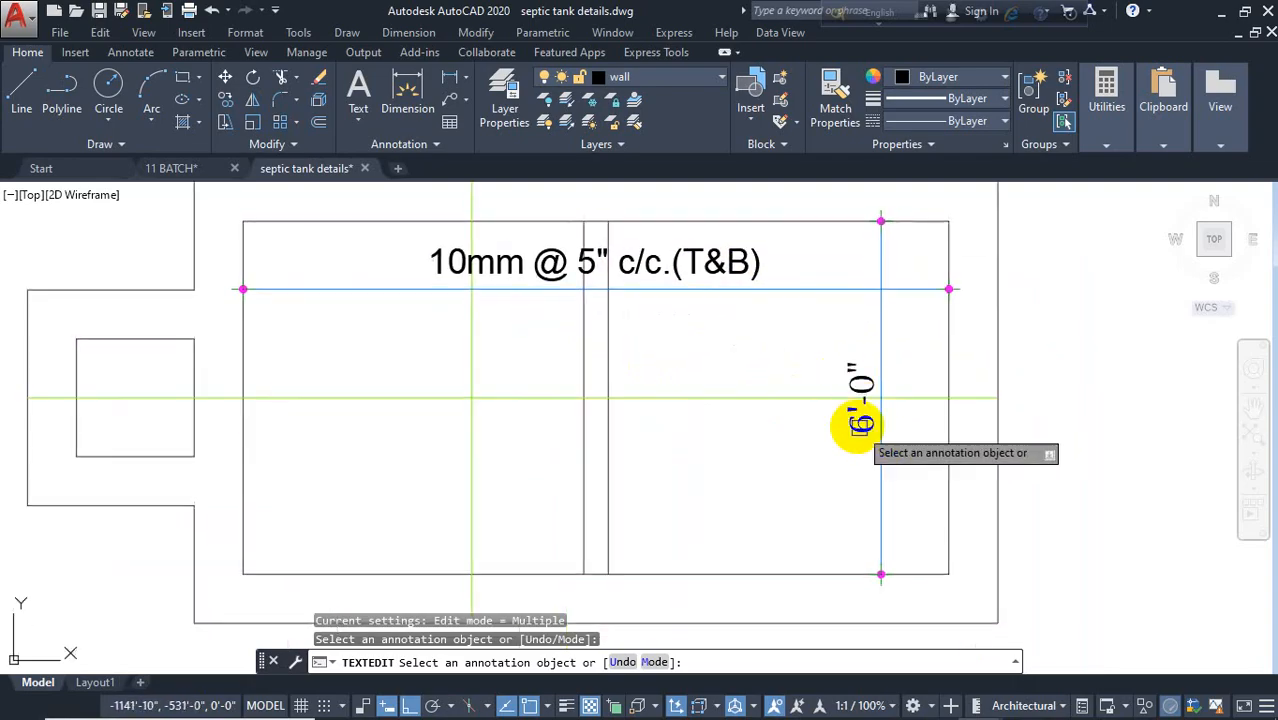
left_click(858, 424)
right_click(866, 408)
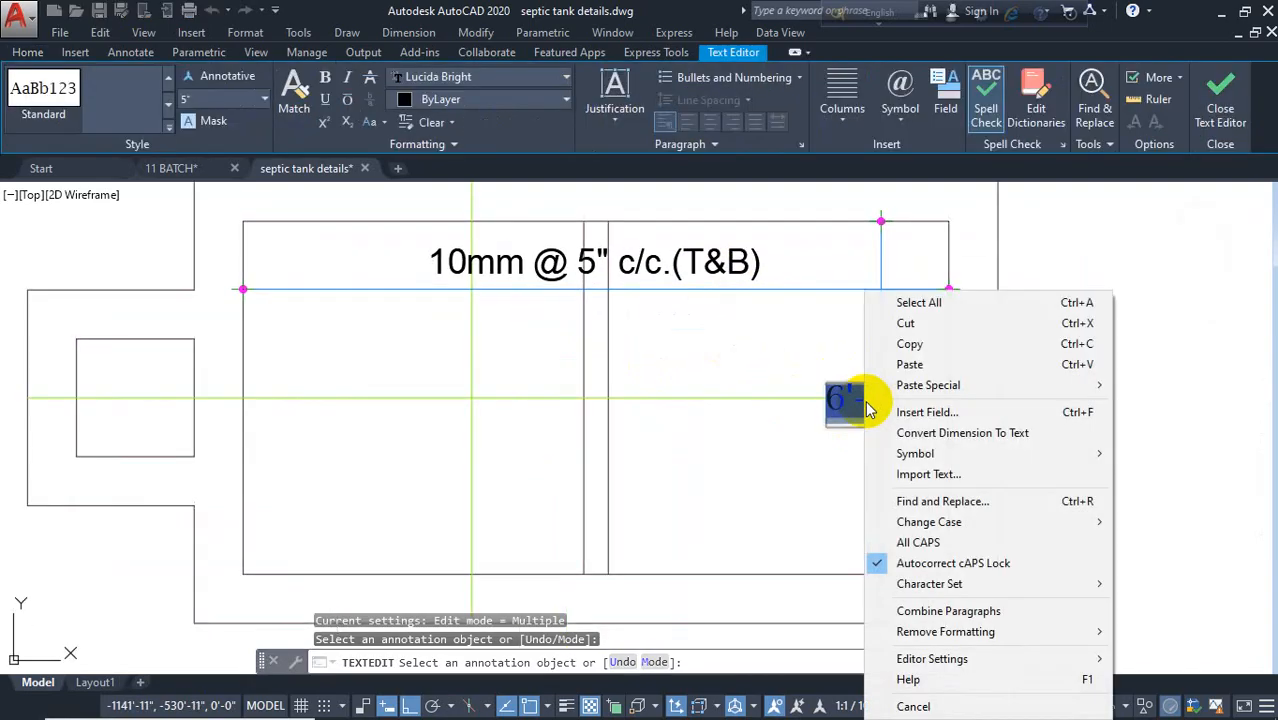
left_click(897, 364)
left_click(847, 448)
right_click(790, 483)
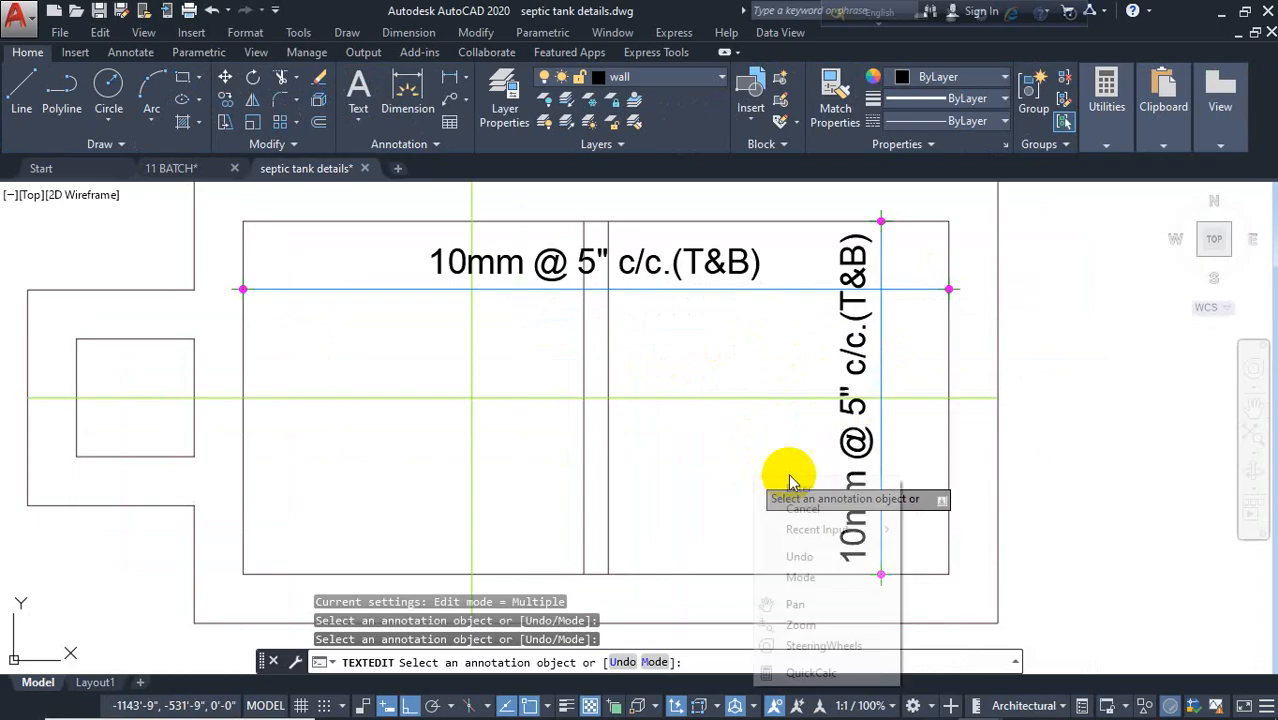
left_click(790, 486)
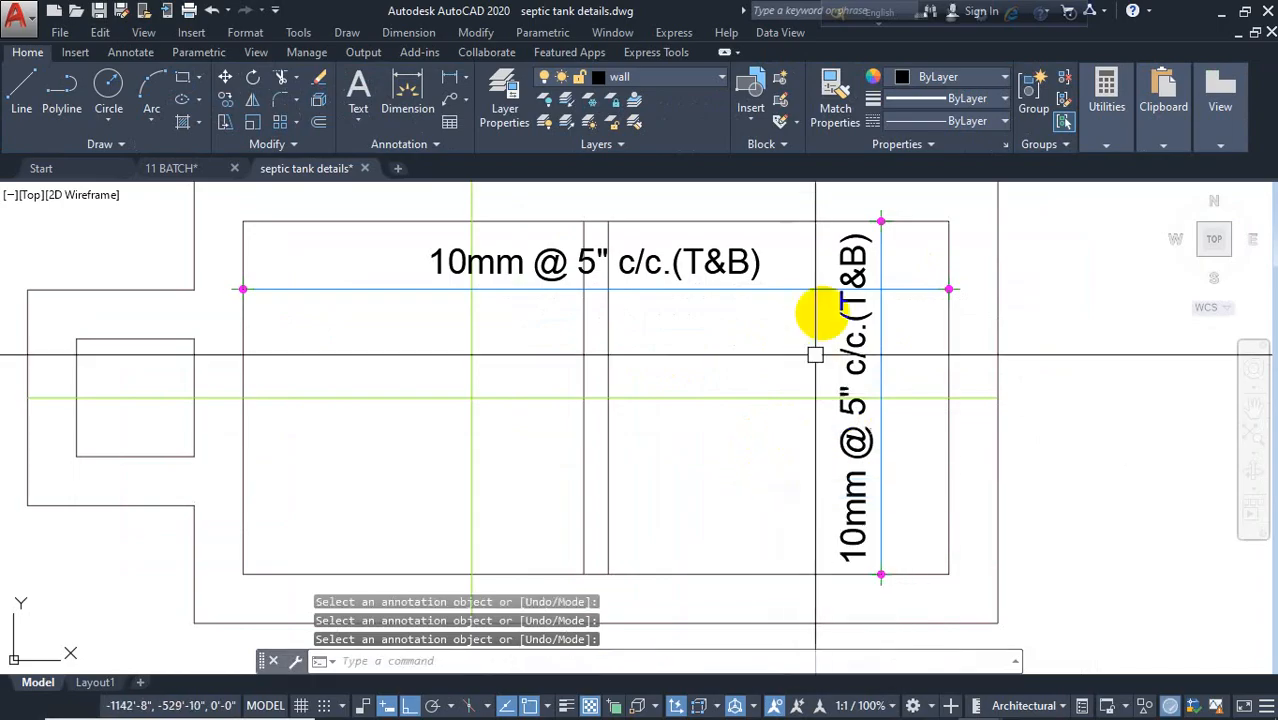
left_click(660, 290)
key("Escape")
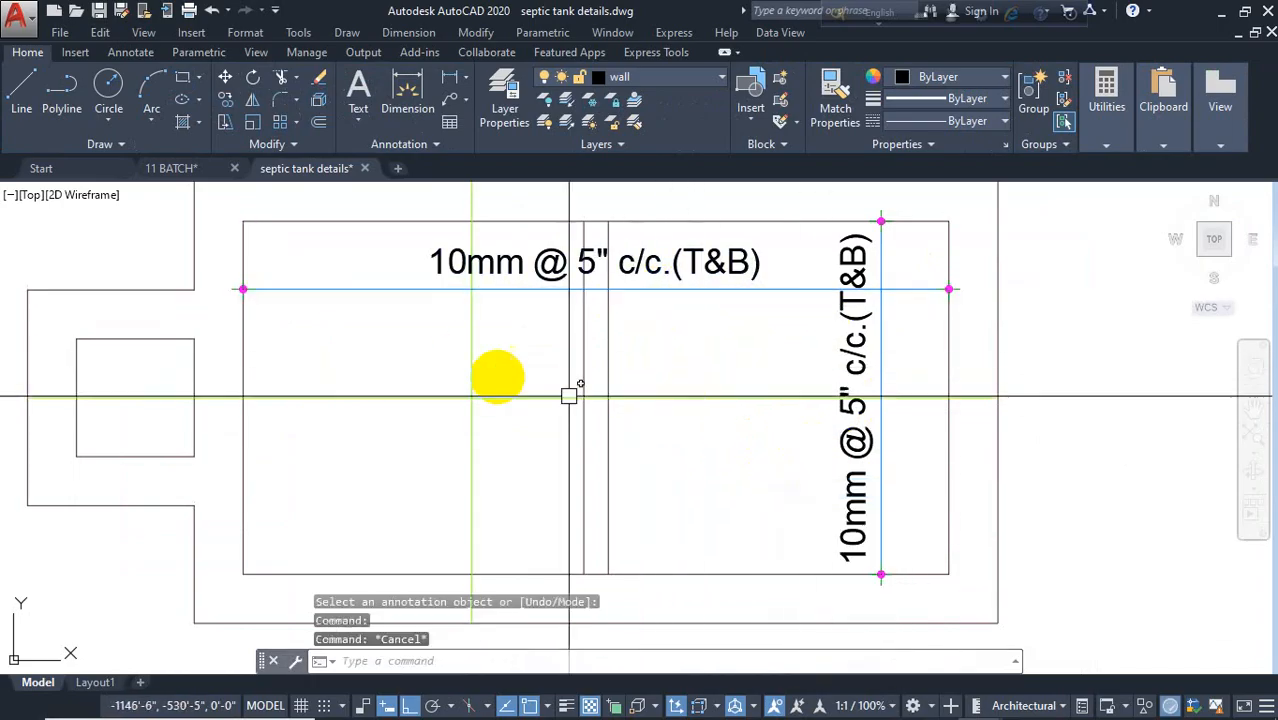
left_click(464, 355)
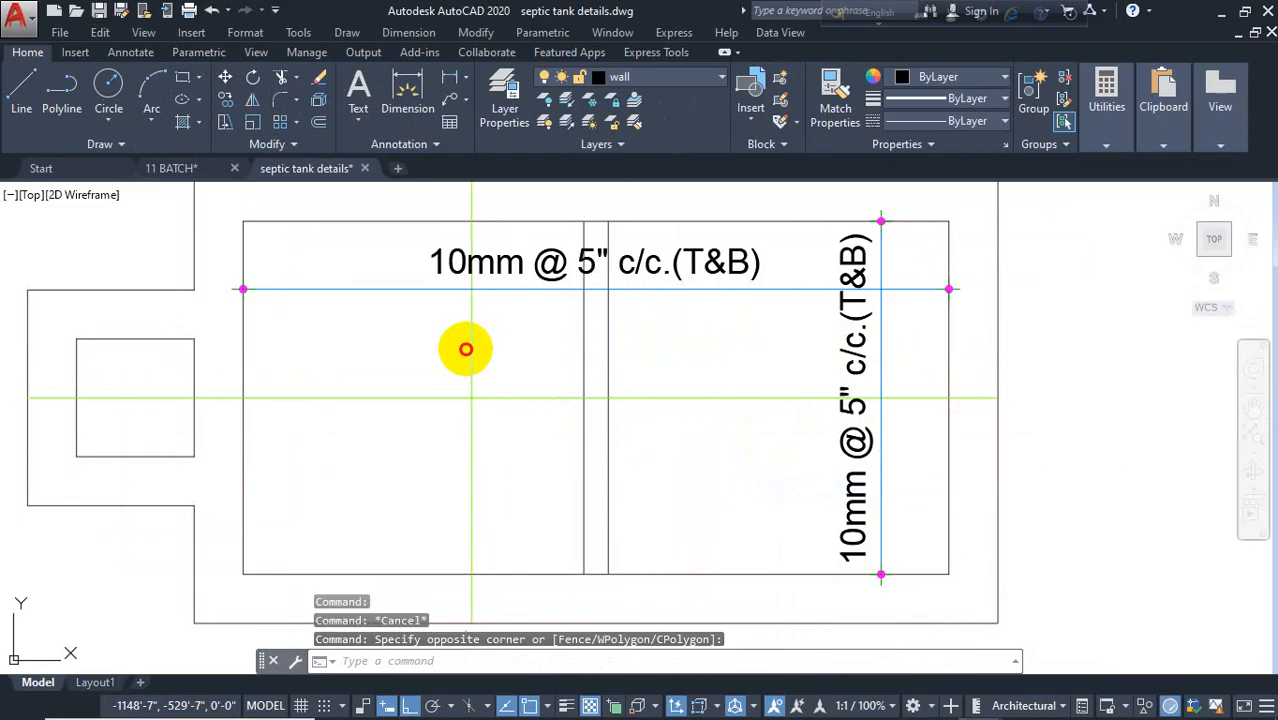
left_click(456, 393)
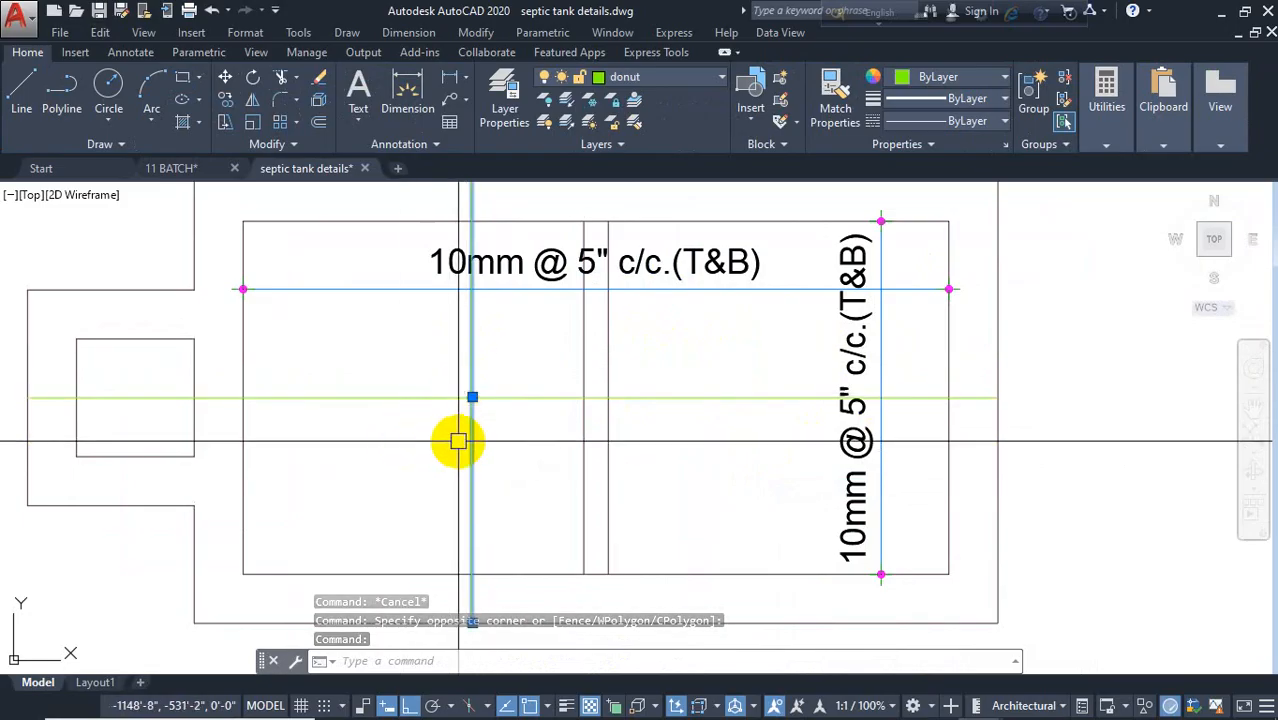
key("Escape")
left_click(472, 362)
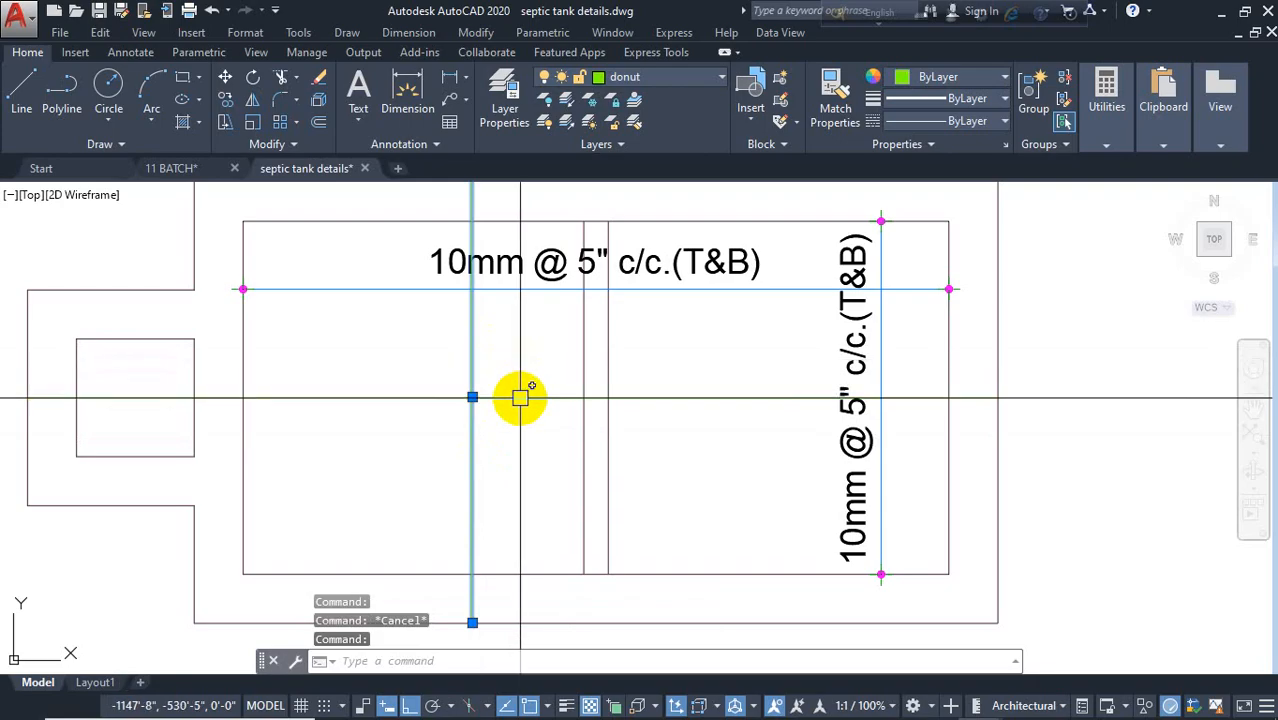
left_click(545, 397)
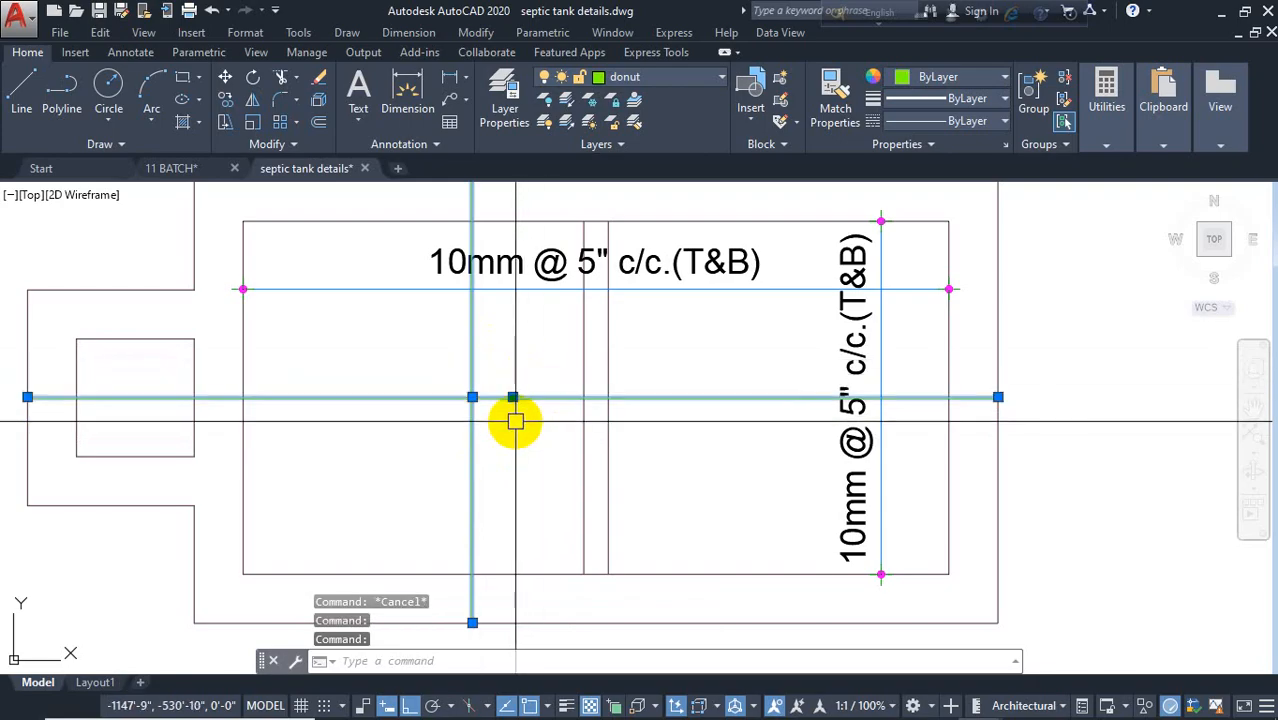
key("Escape")
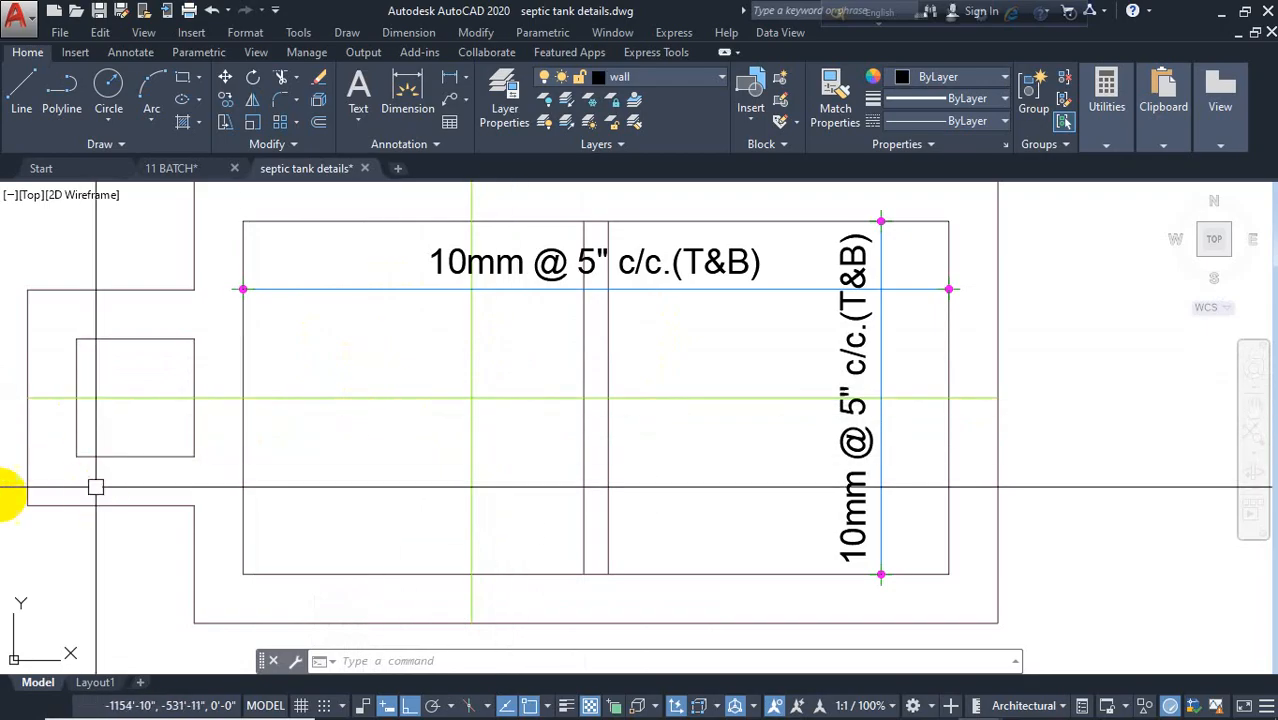
Step: Draw a circle of about 2" radius where the vertical dimension line crosses the horizontal reinforcement line
scroll(847, 406, "up", 2)
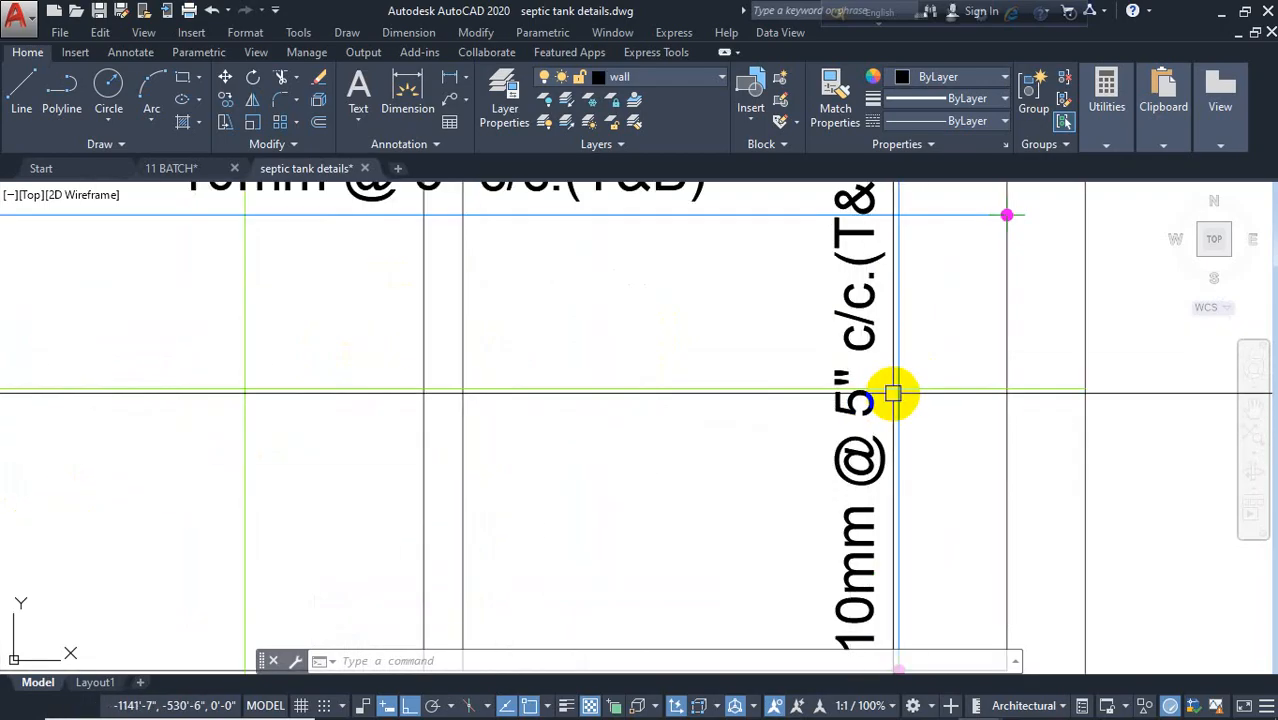
type("c")
key("Return")
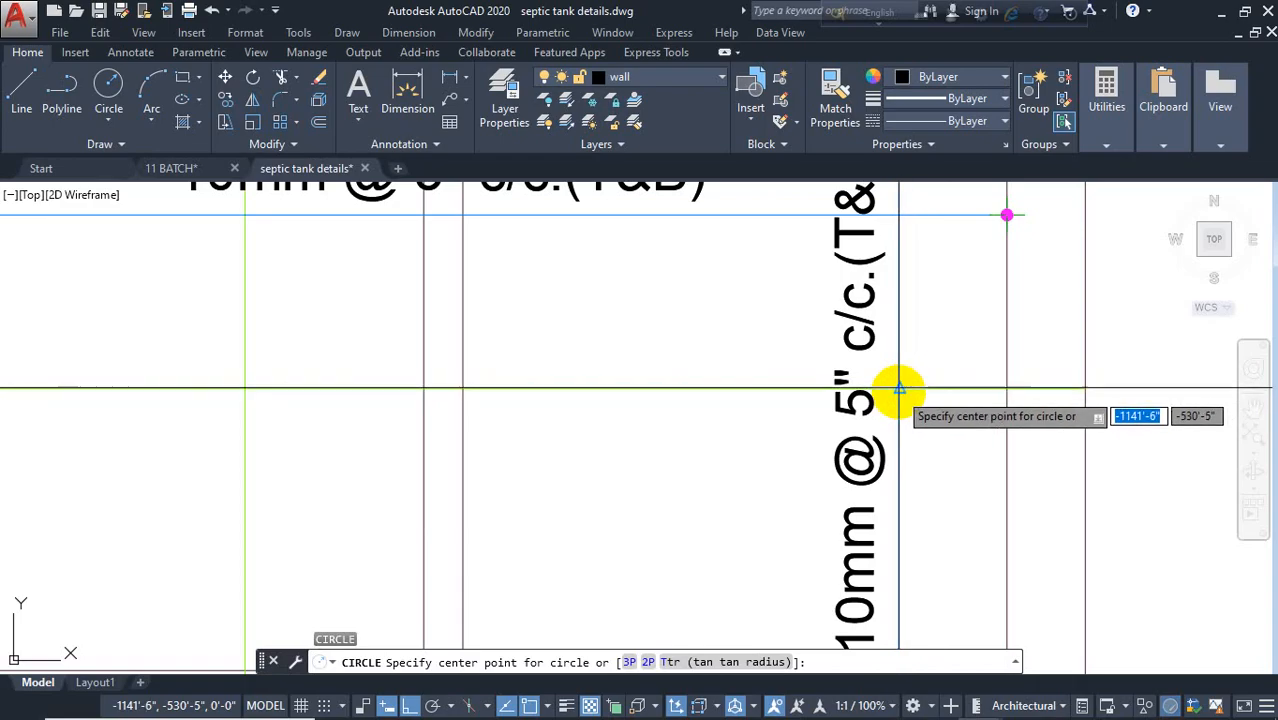
left_click(897, 390)
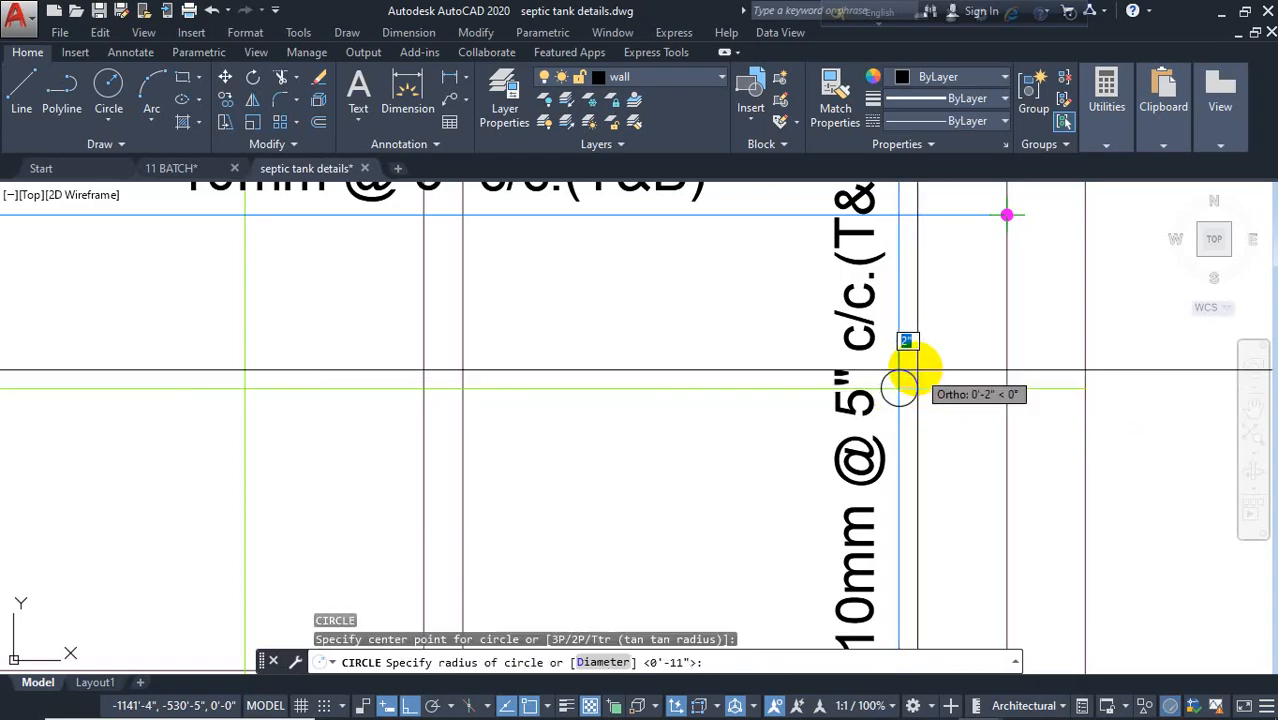
left_click(914, 381)
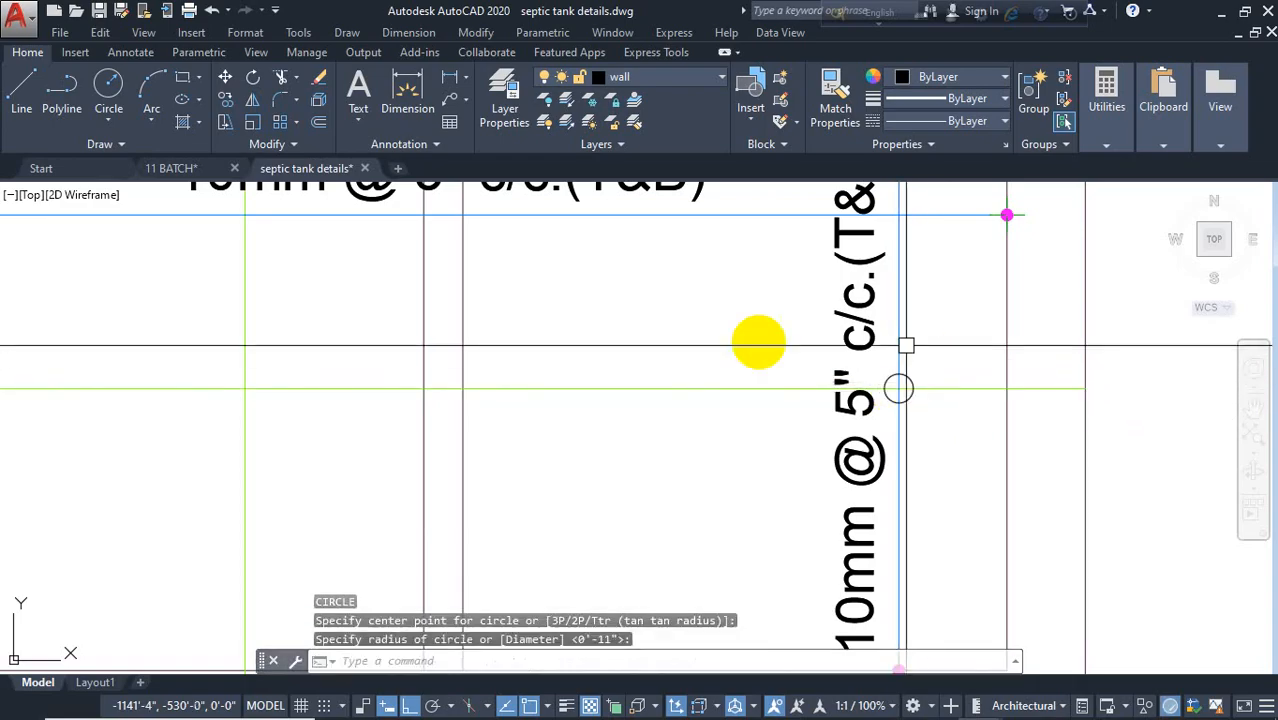
Step: Draw a circle of about 2" radius where the horizontal dimension line crosses the partition wall's right edge
middle_click_drag(715, 330, 707, 432)
key("Return")
left_click(456, 317)
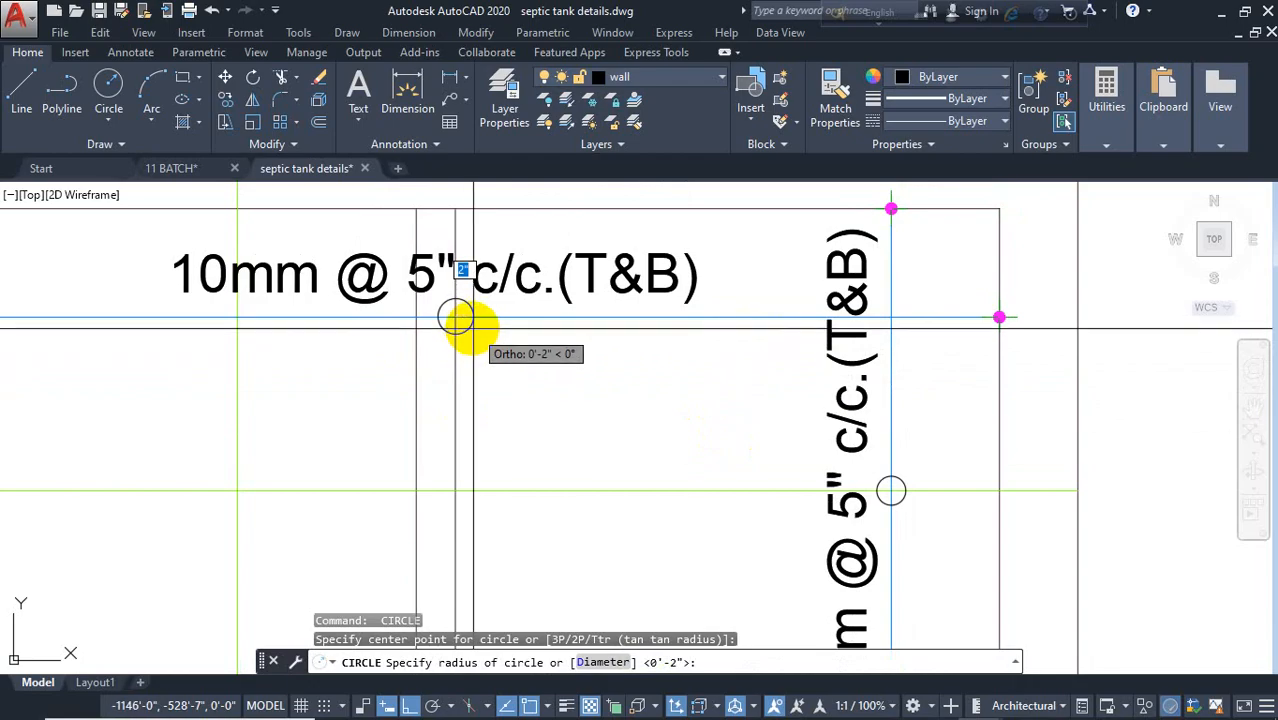
key("Escape")
key("Escape")
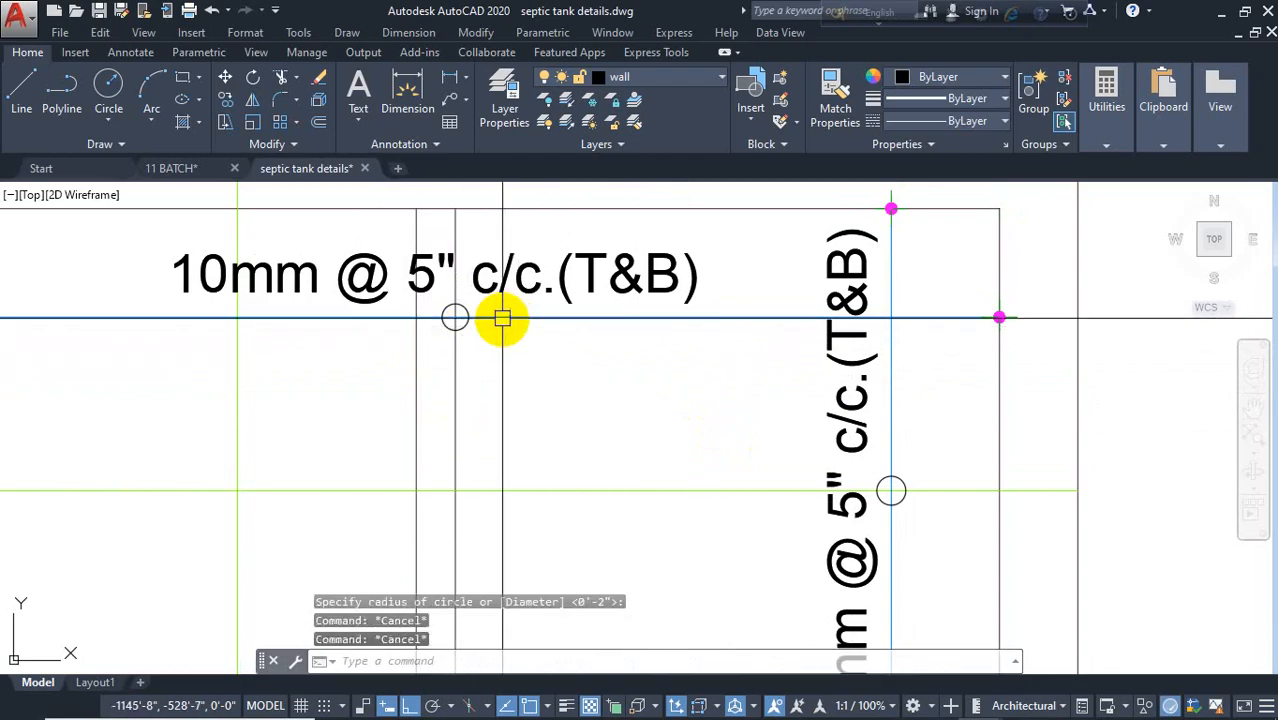
scroll(502, 320, "down", 5)
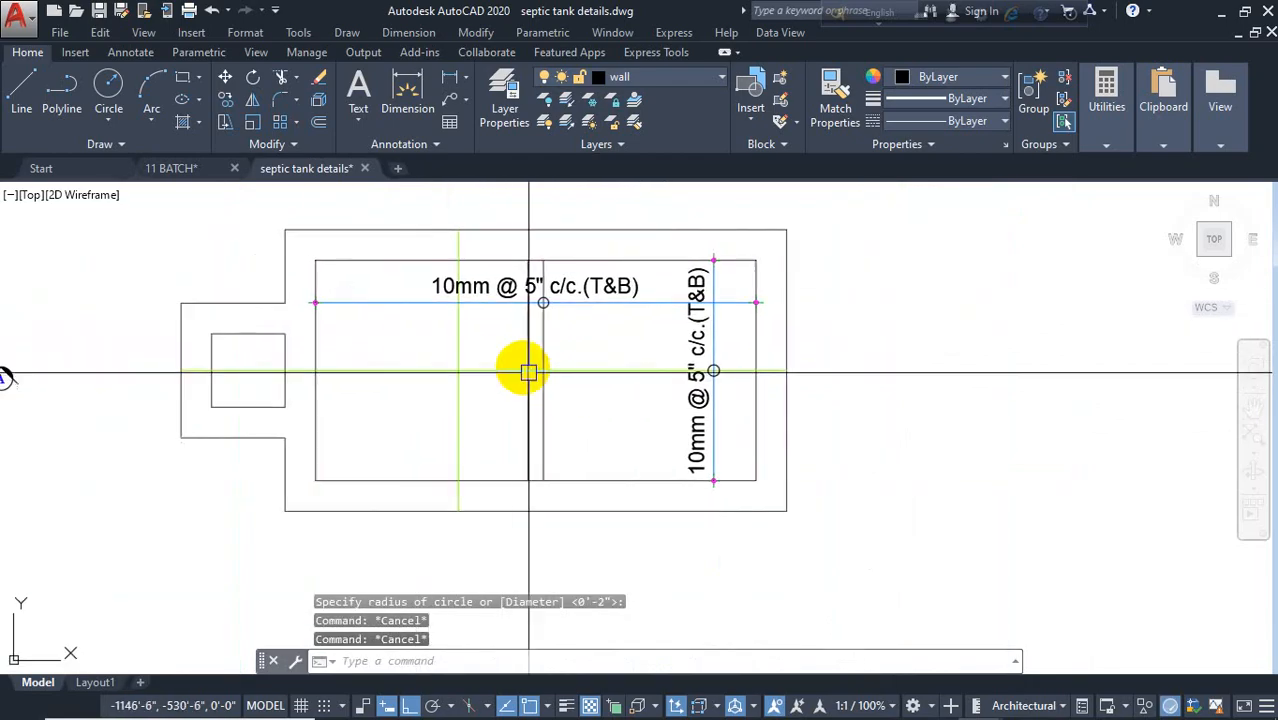
key("Escape")
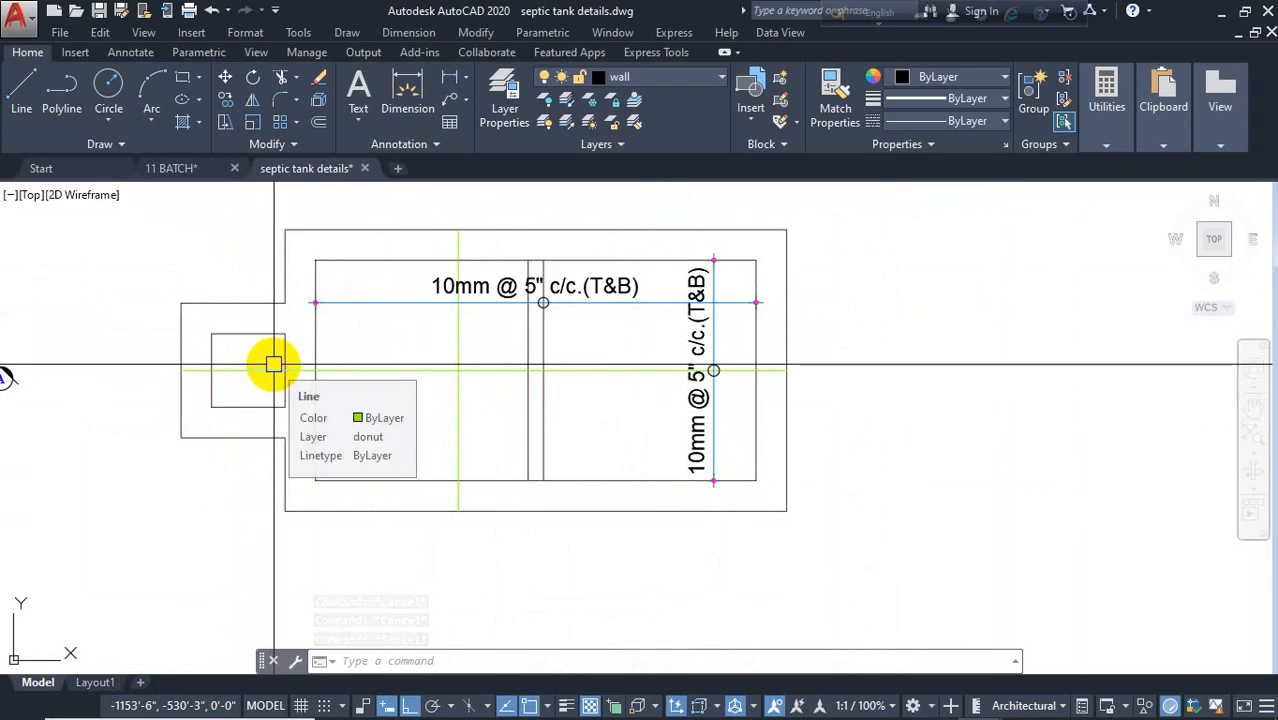
scroll(560, 320, "down", 4)
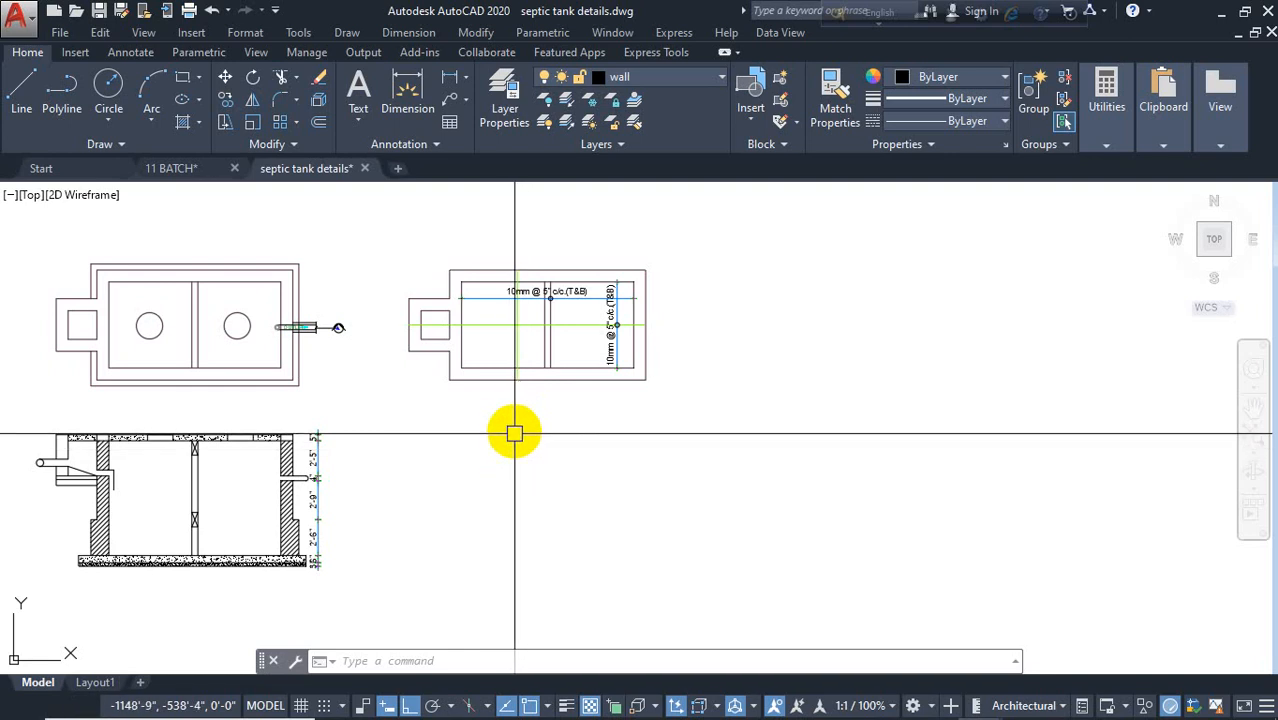
middle_click_drag(488, 440, 665, 474)
middle_click_drag(551, 491, 583, 430)
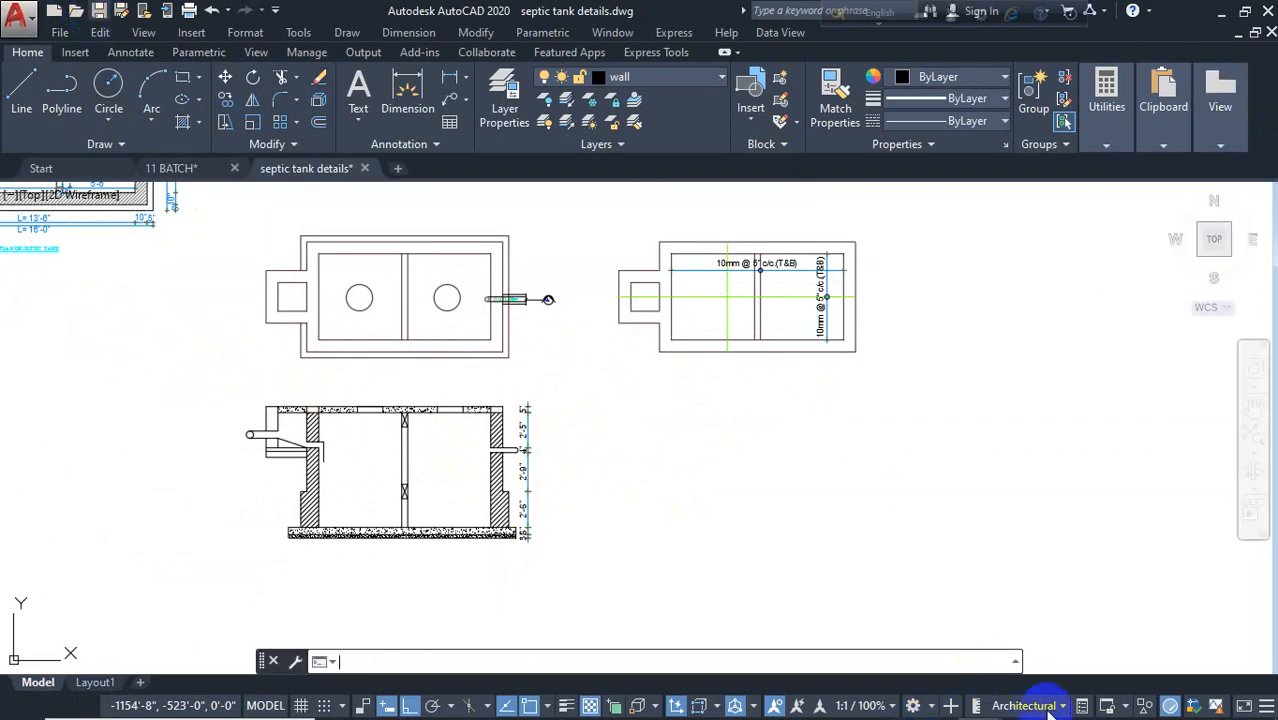
Step: Save the septic tank details drawing
key("ctrl+s")
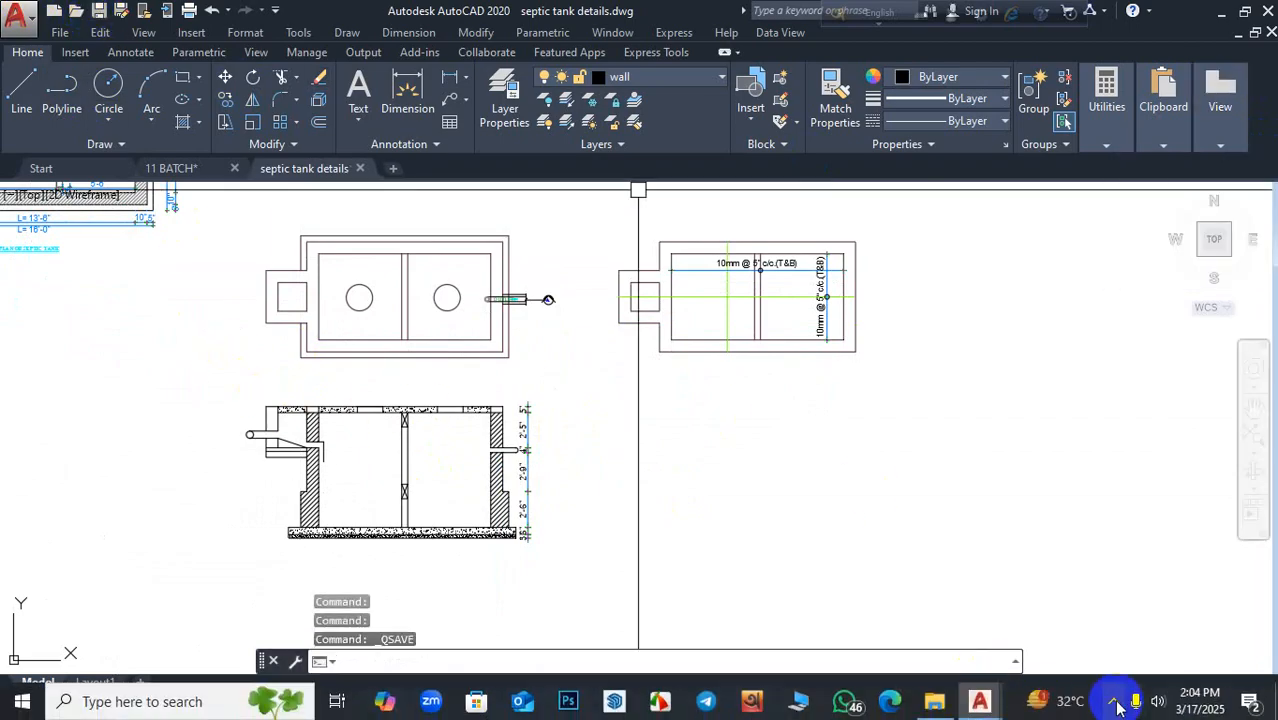
left_click(1115, 704)
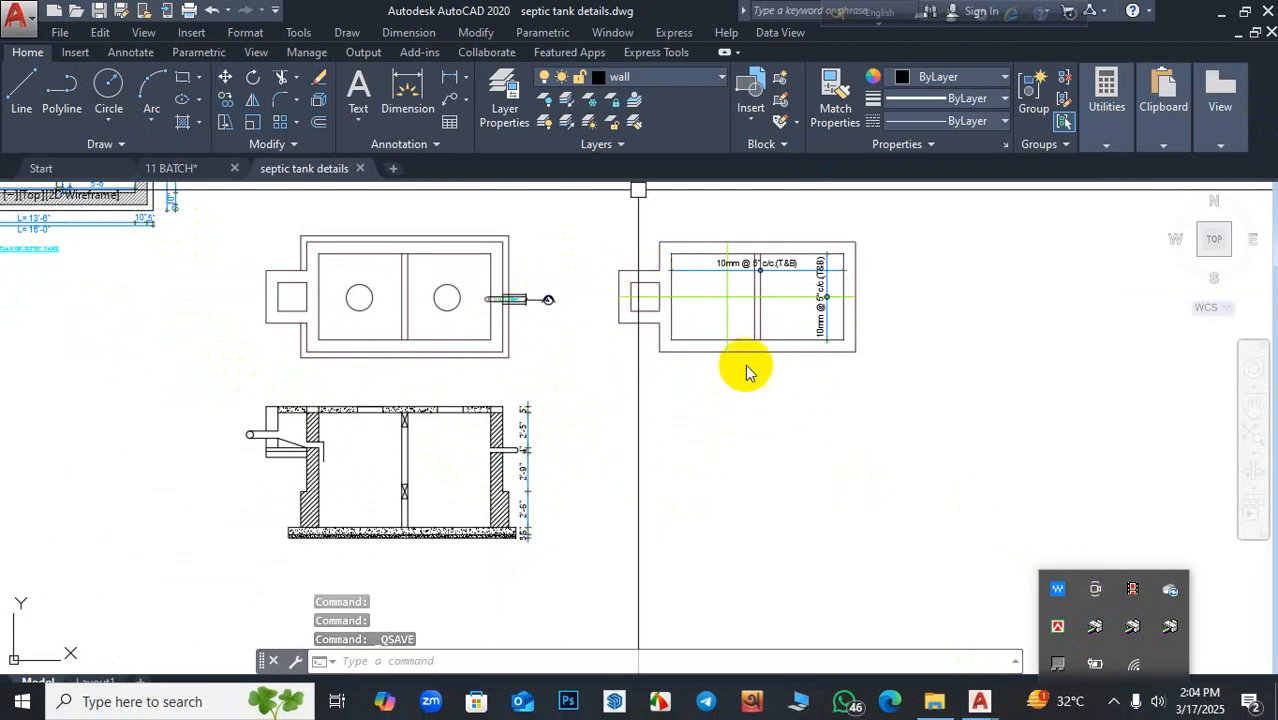
left_click(609, 448)
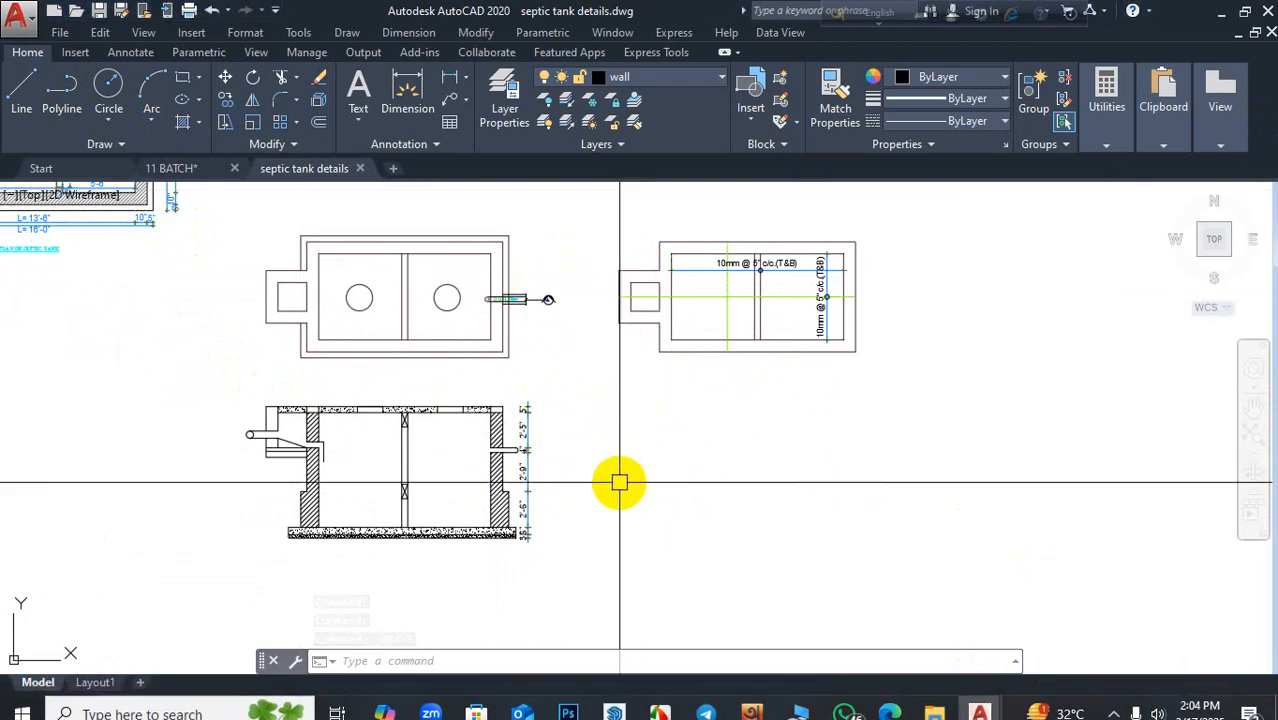
Step: Compare the copied plan's reinforcement lines and spacing notes with the reference top slab detail, and review the section below the plans
middle_click_drag(179, 287, 282, 442)
middle_click_drag(546, 228, 530, 369)
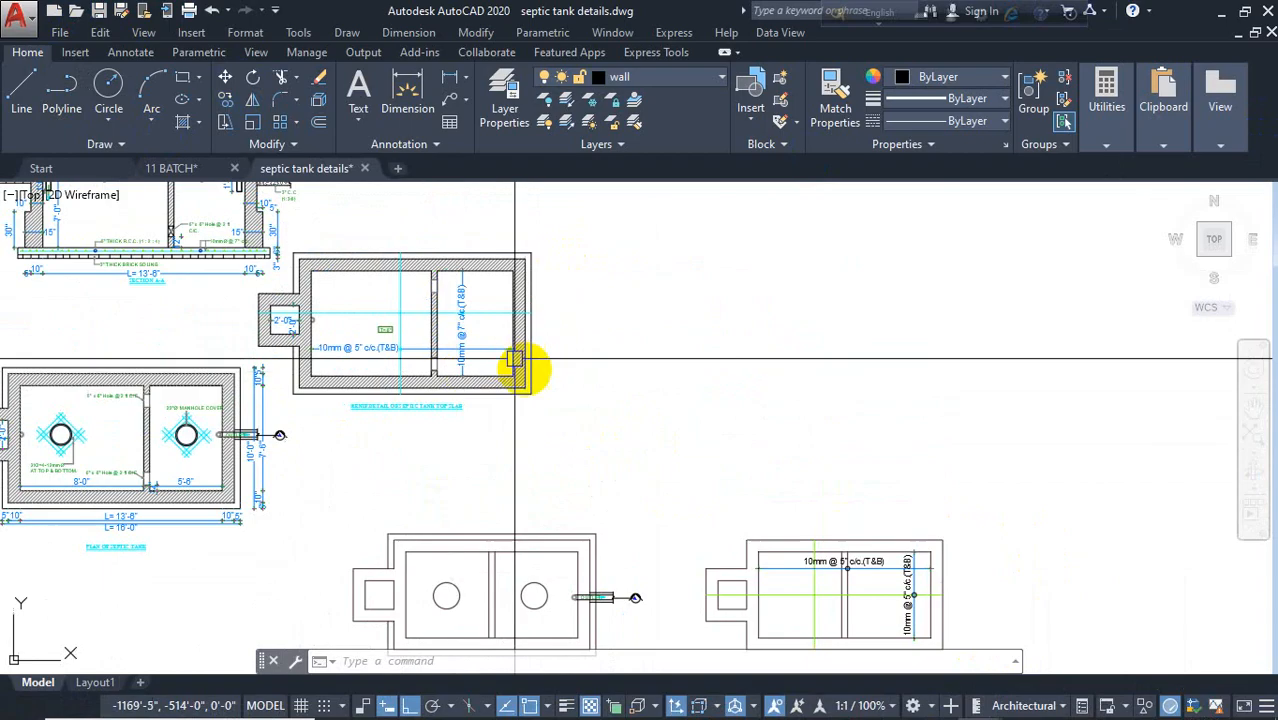
scroll(529, 367, "up", 3)
scroll(446, 338, "down", 3)
scroll(735, 540, "up", 2)
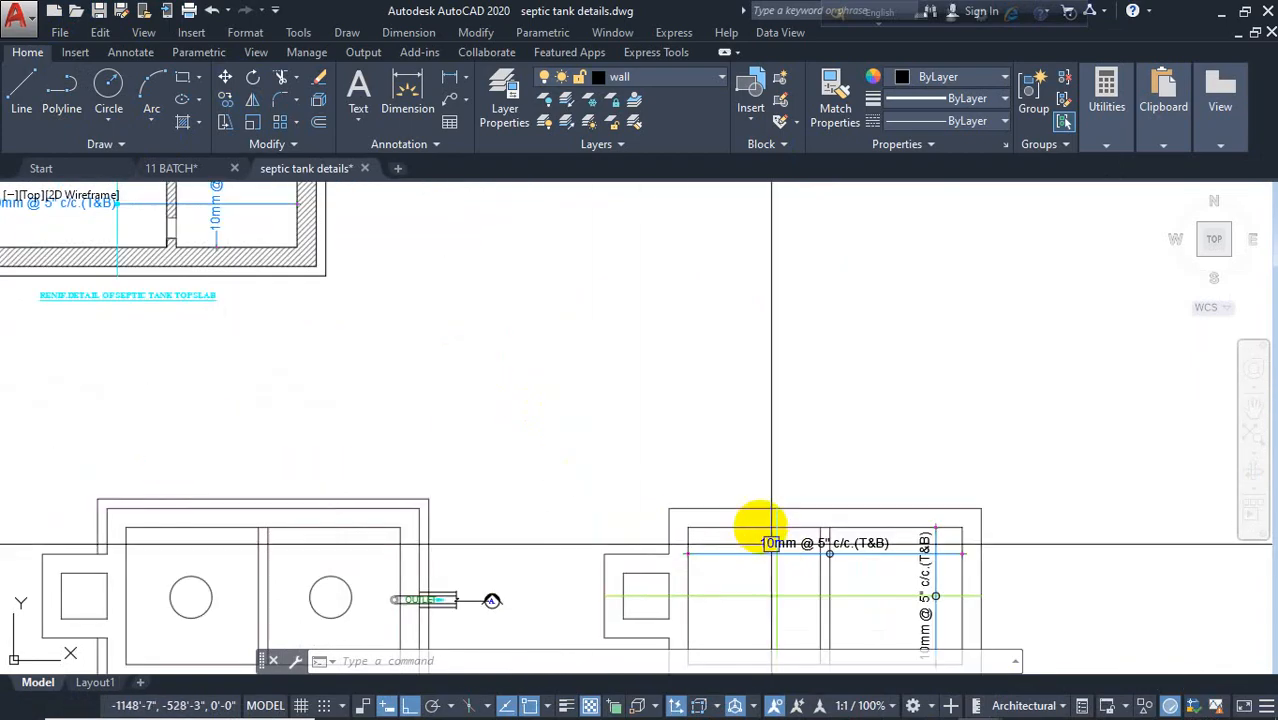
scroll(753, 507, "down", 2)
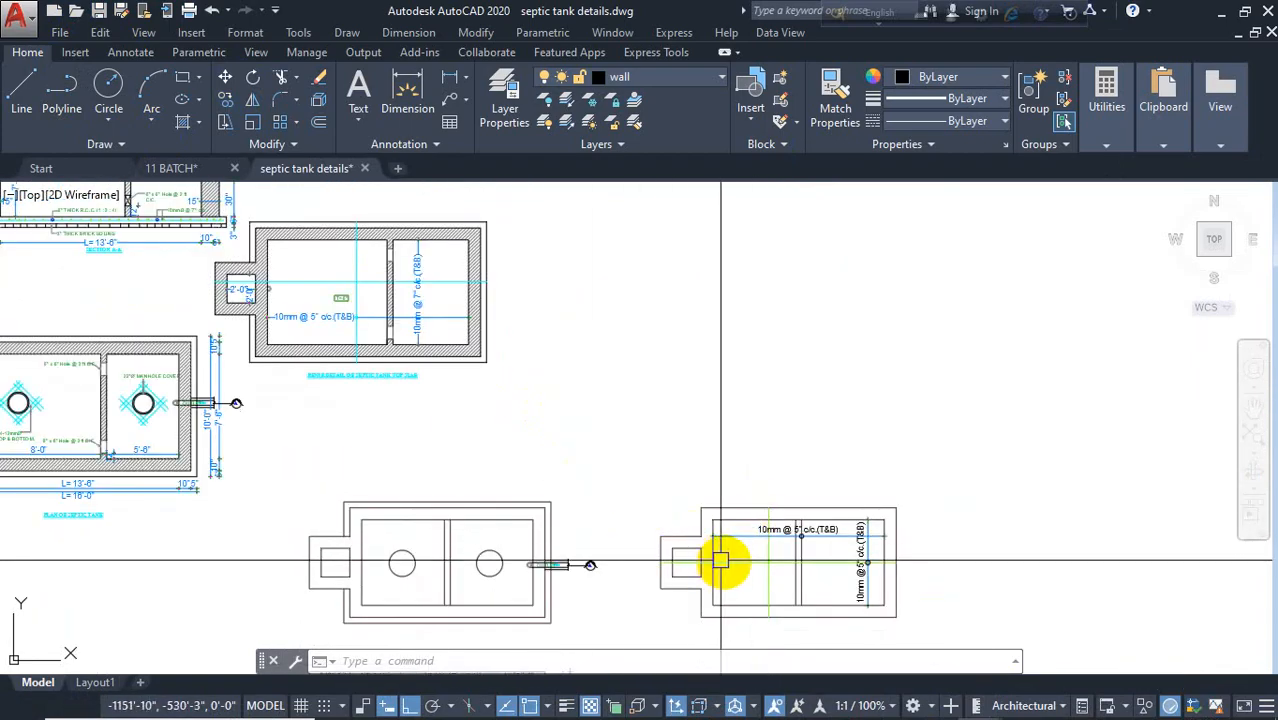
middle_click_drag(622, 539, 482, 347)
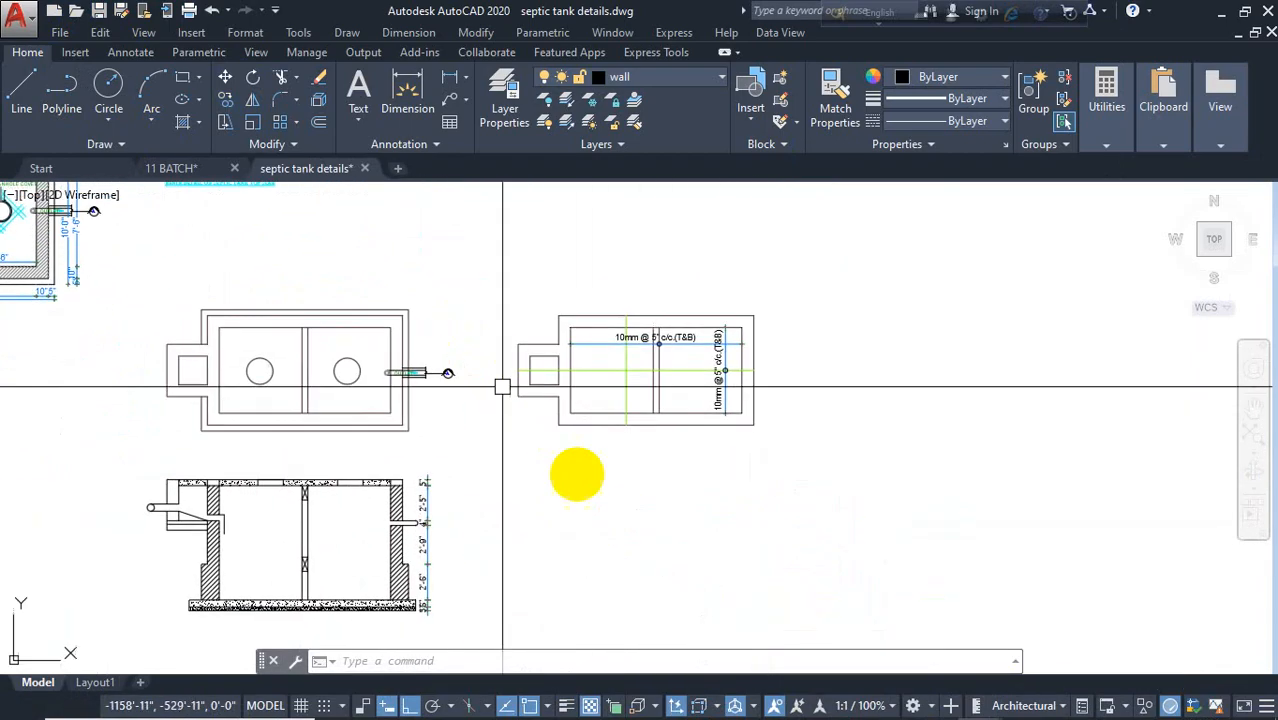
middle_click_drag(620, 583, 494, 349)
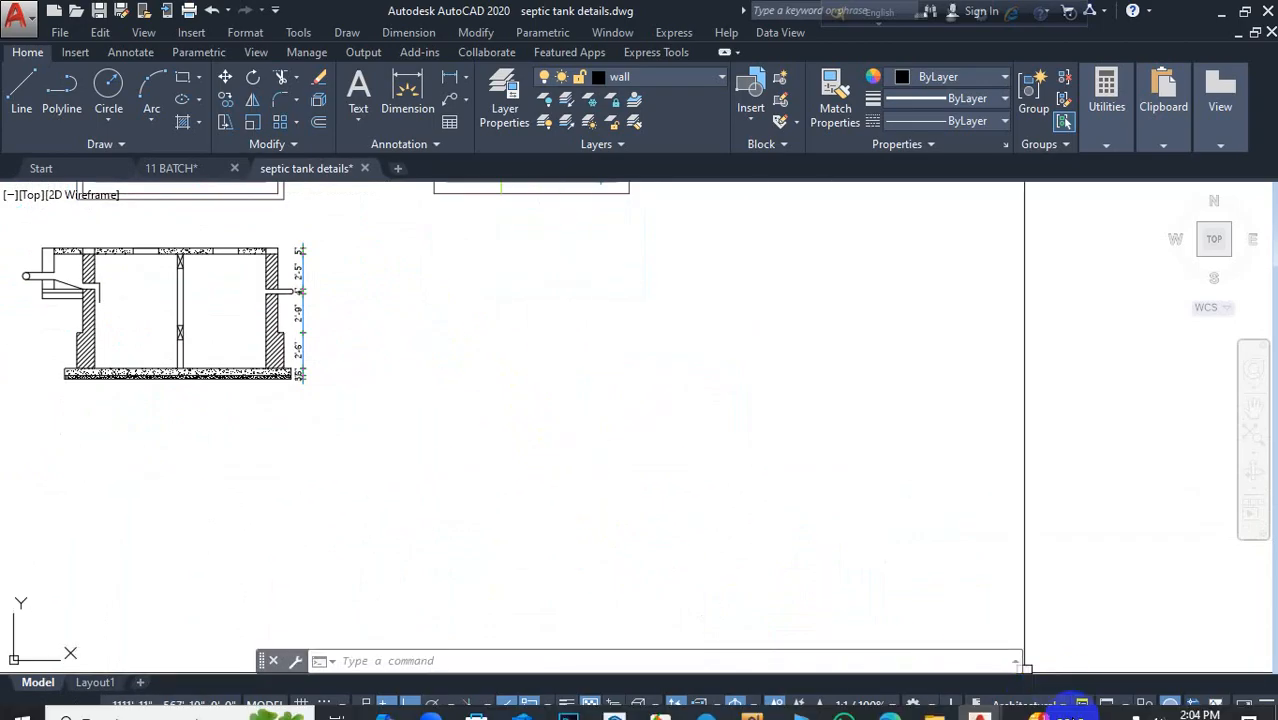